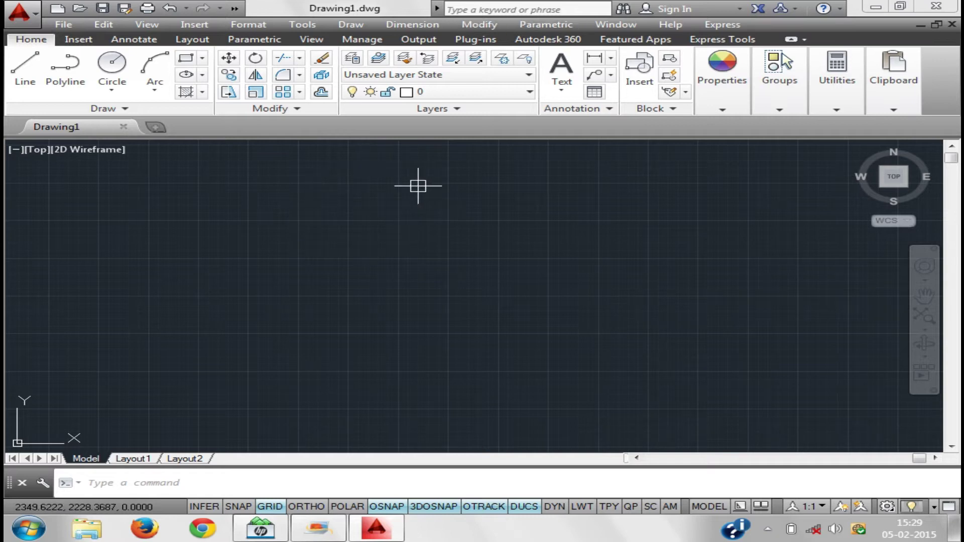
# Start a multiline with ML, then cancel it
pyautogui.write('ml')
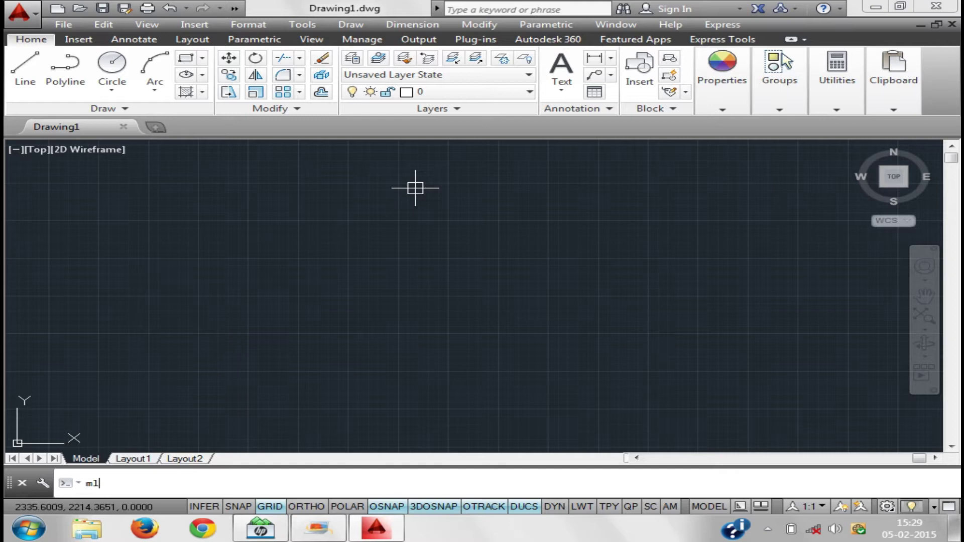
pyautogui.press('Return')
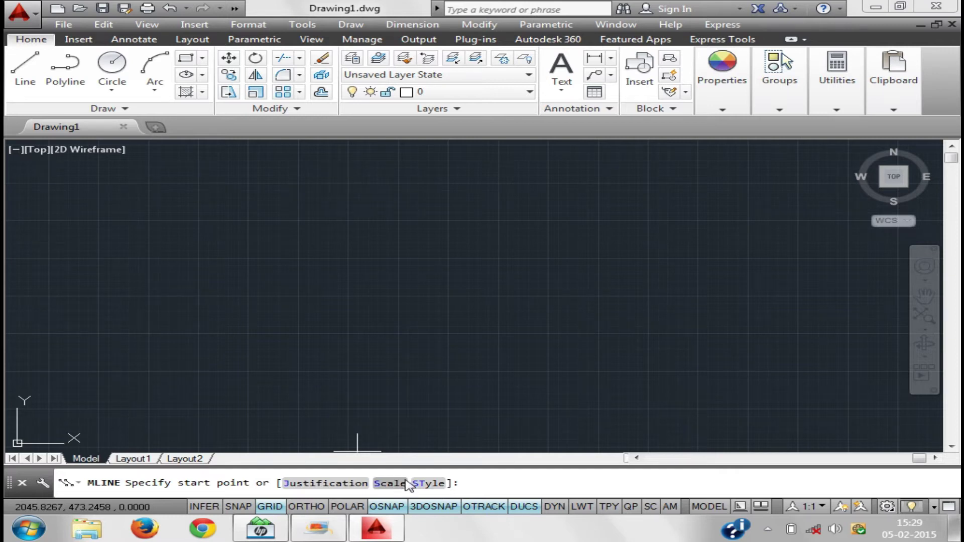
pyautogui.press('Escape')
# Draw a large rectangle from a lower-left corner to an upper-right corner, then pan the view
pyautogui.write('rec')
pyautogui.press('Return')
pyautogui.click(292, 387)
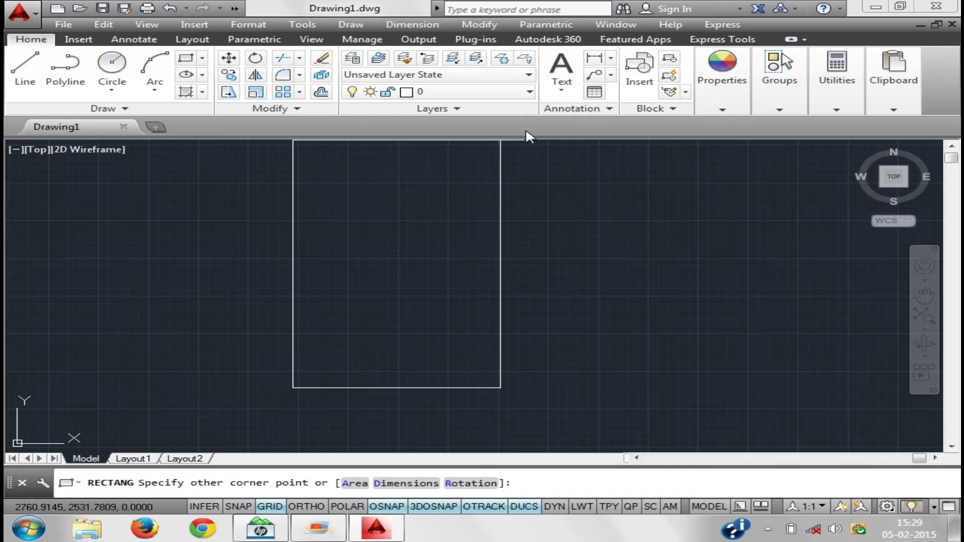
pyautogui.click(548, 177)
pyautogui.moveTo(408, 267); pyautogui.dragTo(399, 290, button='middle')
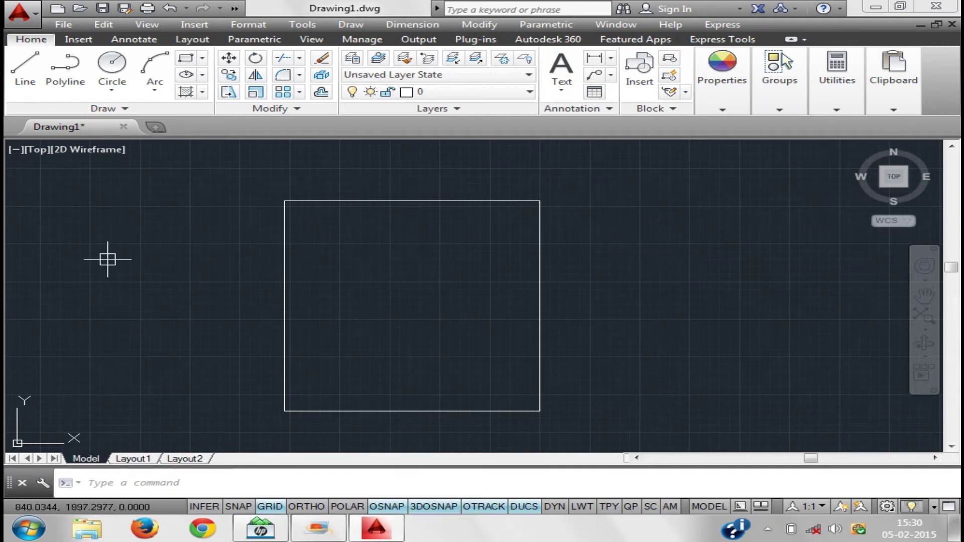
# Draw a horizontal Zero-justified multiline right of the rectangle with Ortho on
pyautogui.press('F9')
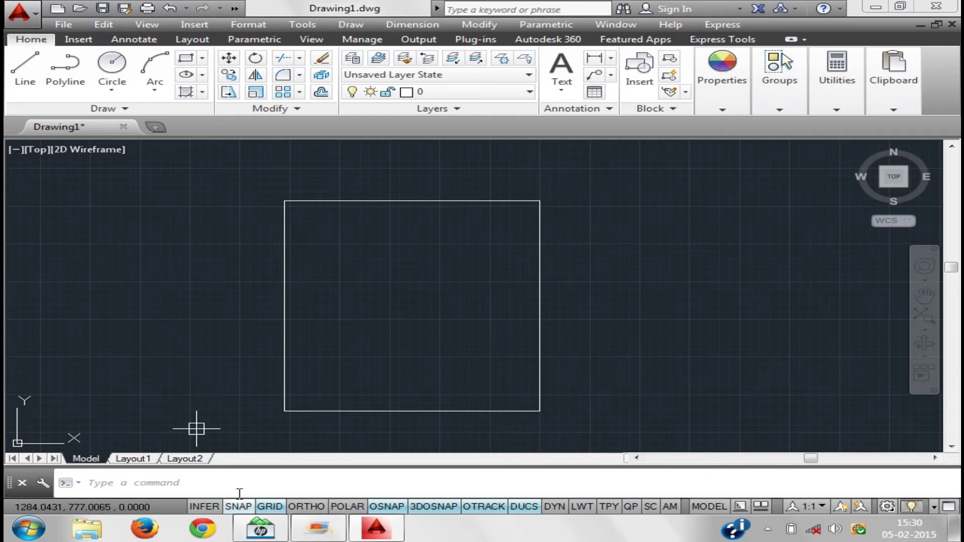
pyautogui.press('F9')
pyautogui.write('ml')
pyautogui.press('Return')
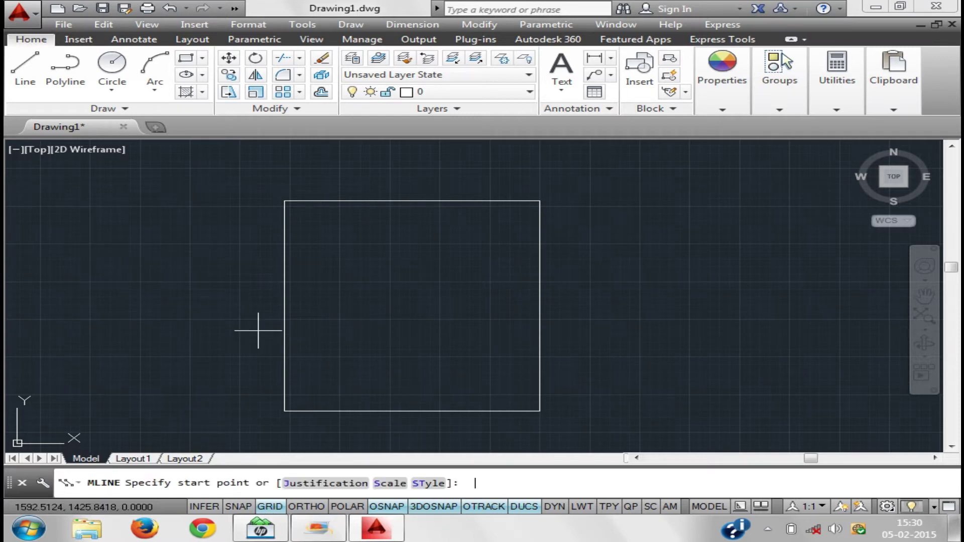
pyautogui.click(316, 486)
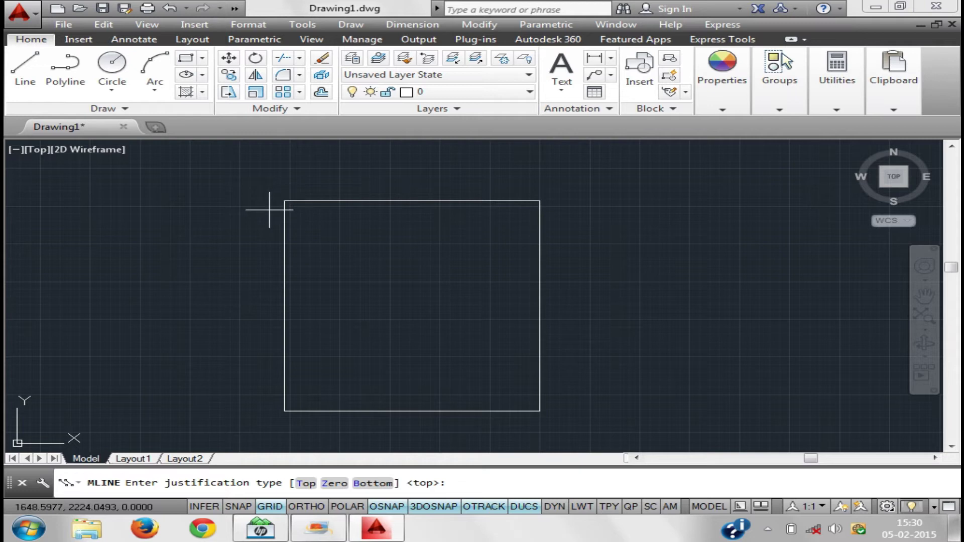
pyautogui.click(335, 485)
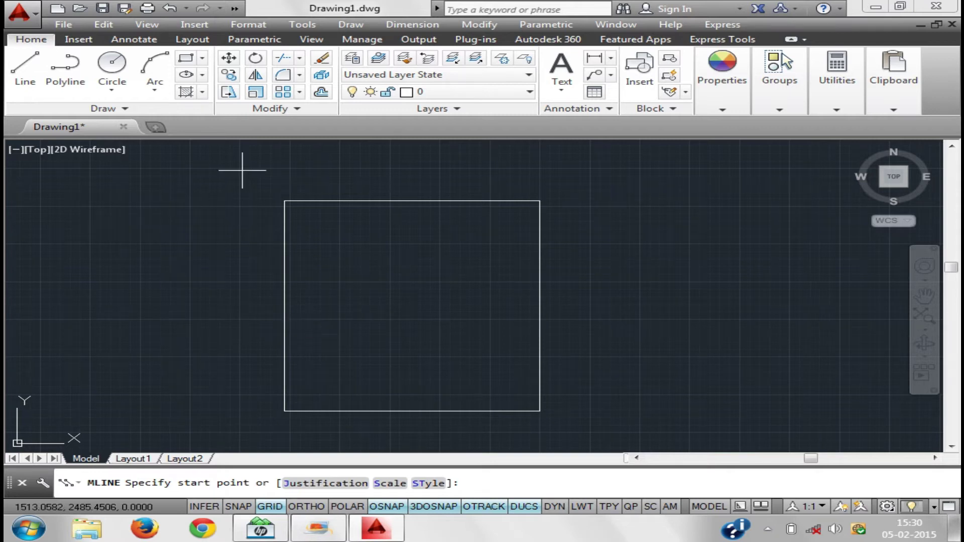
pyautogui.click(576, 281)
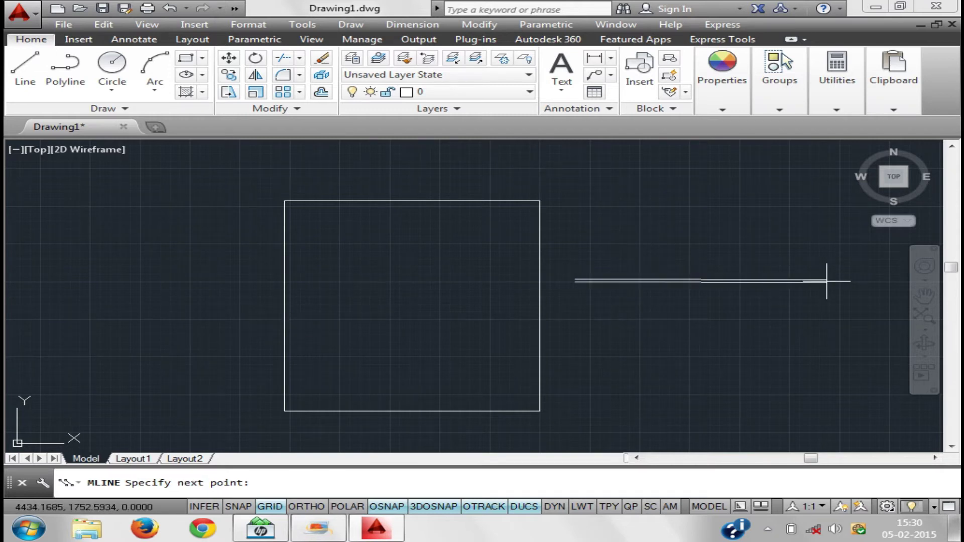
pyautogui.press('F8')
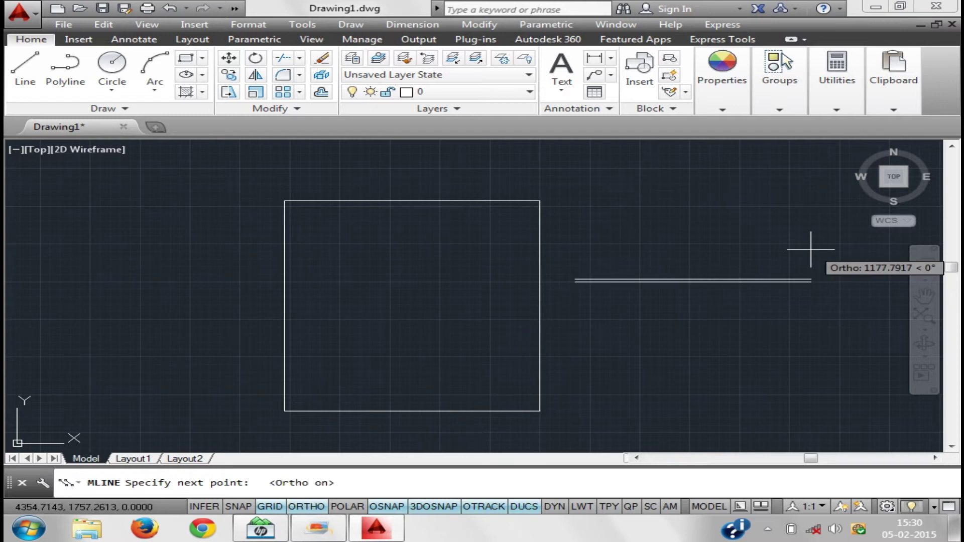
pyautogui.click(799, 268)
pyautogui.press('Return')
# Pan toward the multiline, restart MLINE at scale 20, and enlarge the command history area
pyautogui.moveTo(731, 284)
pyautogui.mouseDown(button='middle')
pyautogui.moveTo(510, 293)
pyautogui.moveTo(844, 263)
pyautogui.mouseUp(button='middle')
pyautogui.scroll(8, 472, 311)
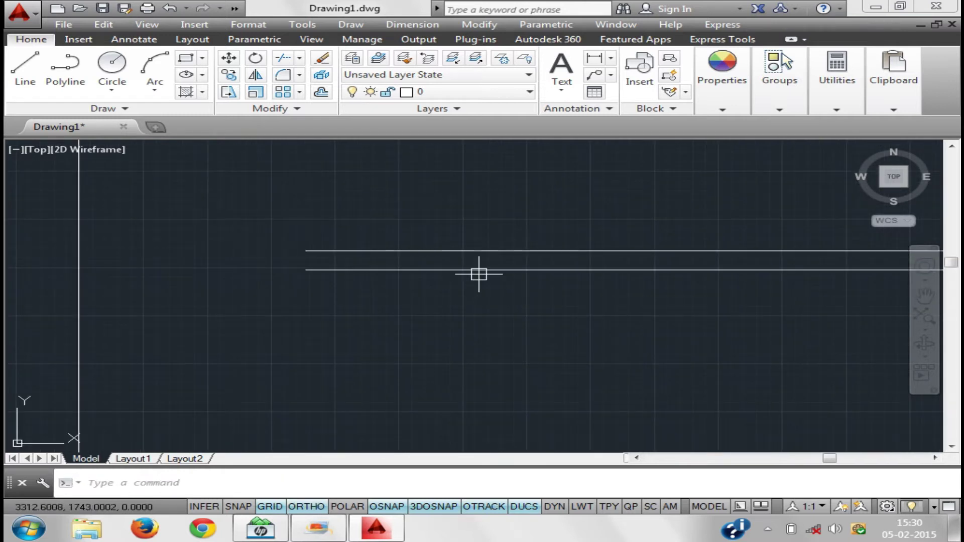
pyautogui.scroll(-8, 479, 274)
pyautogui.press('Return')
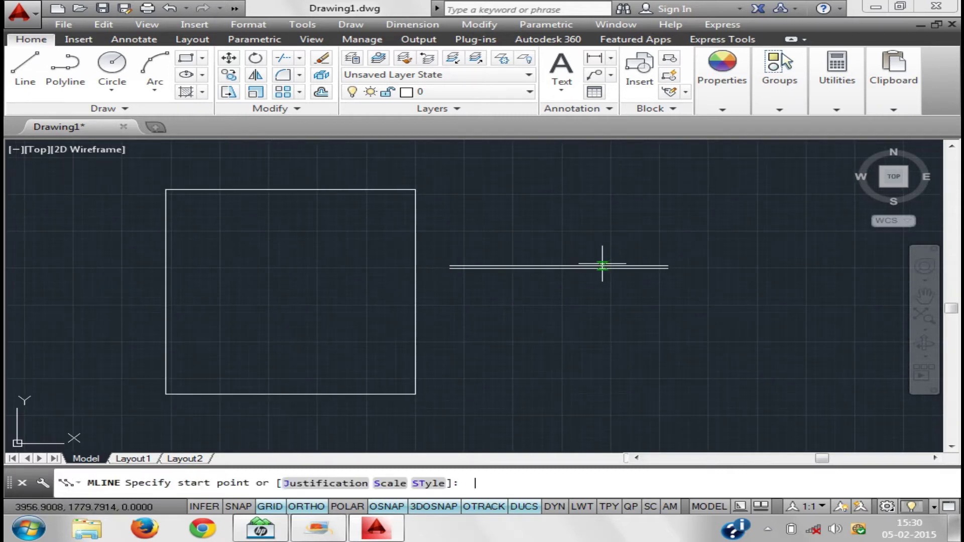
pyautogui.moveTo(470, 452); pyautogui.dragTo(478, 419, button='middle')
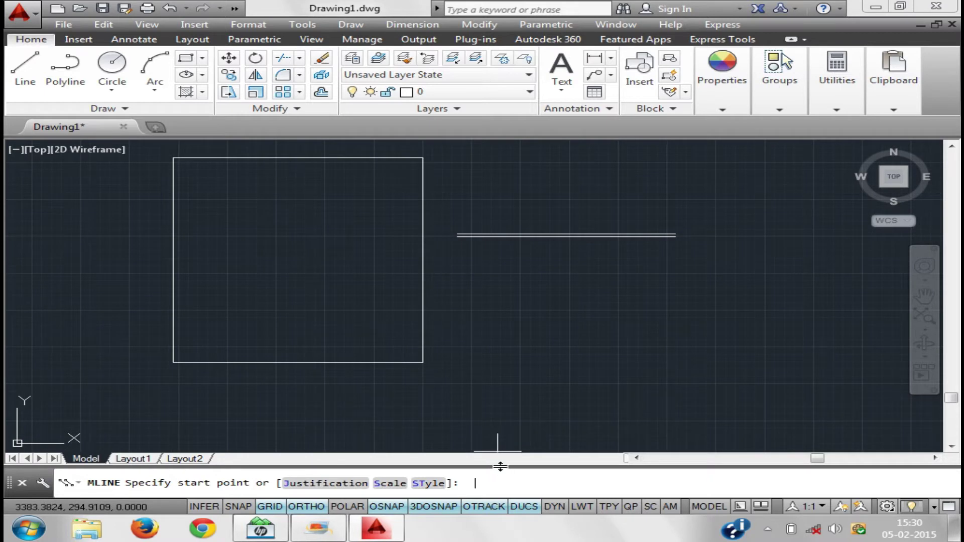
pyautogui.moveTo(497, 466); pyautogui.dragTo(498, 441)
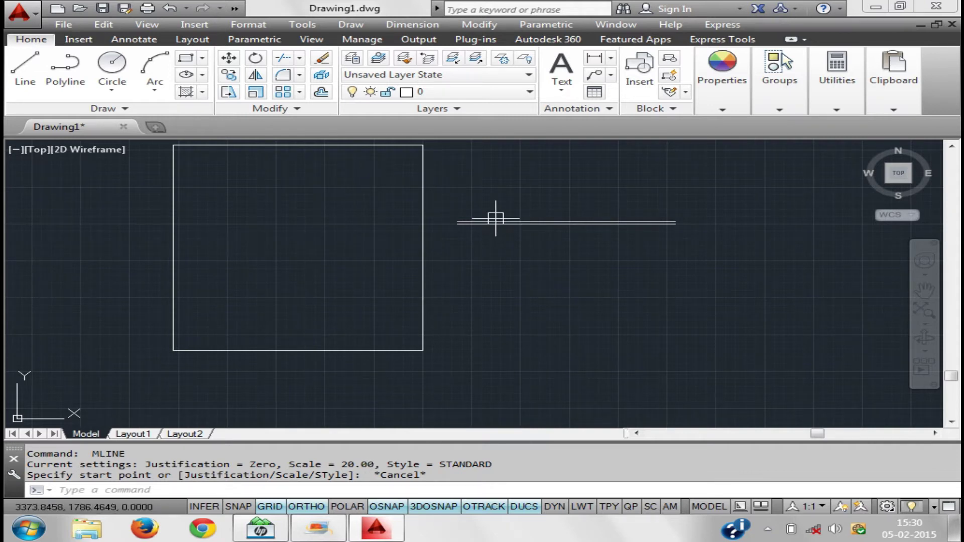
# Erase the short multiline and start a new multiline at scale 9
pyautogui.click(628, 250)
pyautogui.click(596, 217)
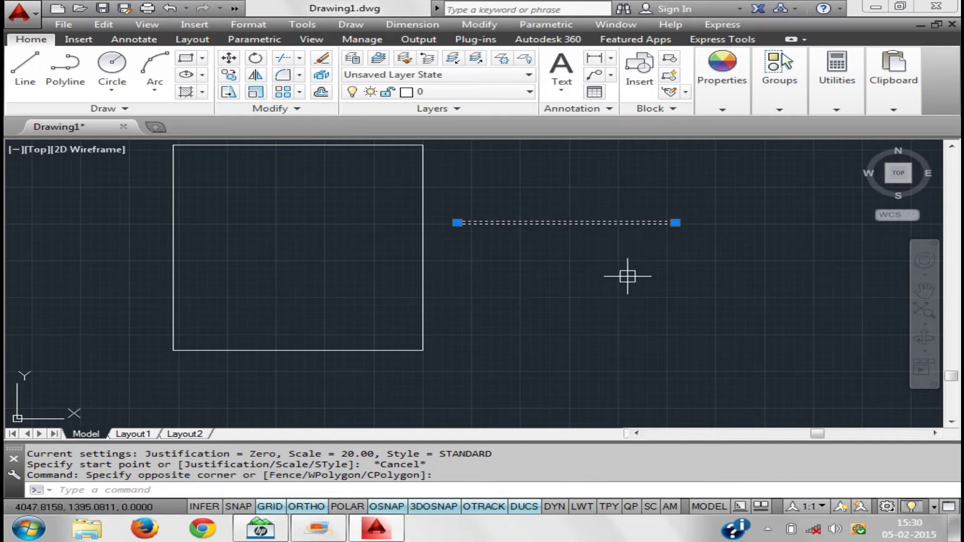
pyautogui.press('Delete')
pyautogui.write('ml')
pyautogui.press('Return')
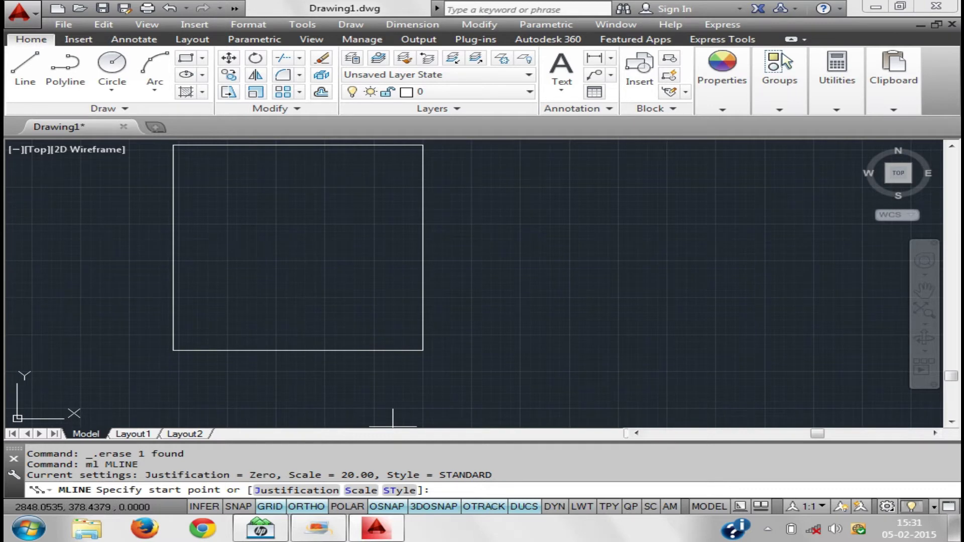
pyautogui.press('Return')
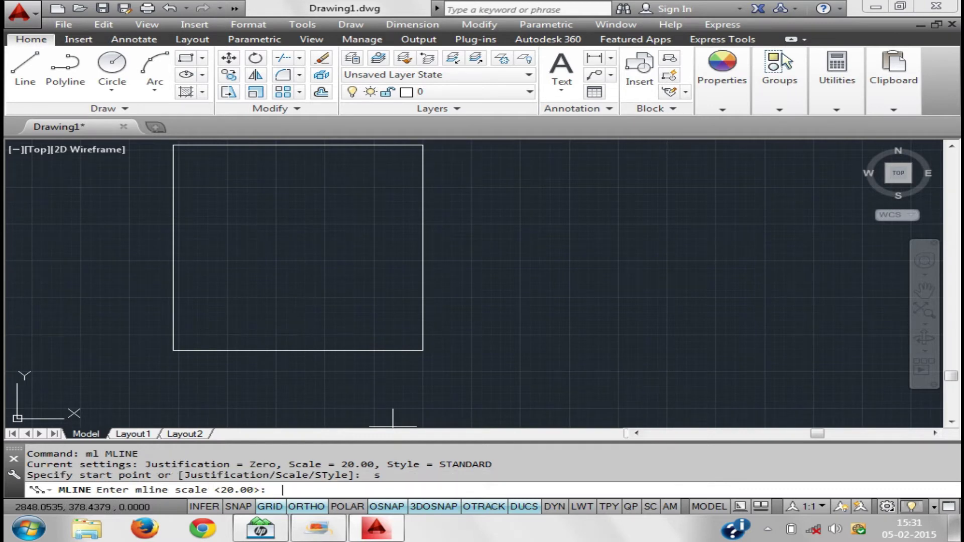
pyautogui.write('9')
pyautogui.press('Return')
pyautogui.moveTo(291, 238); pyautogui.dragTo(306, 263, button='middle')
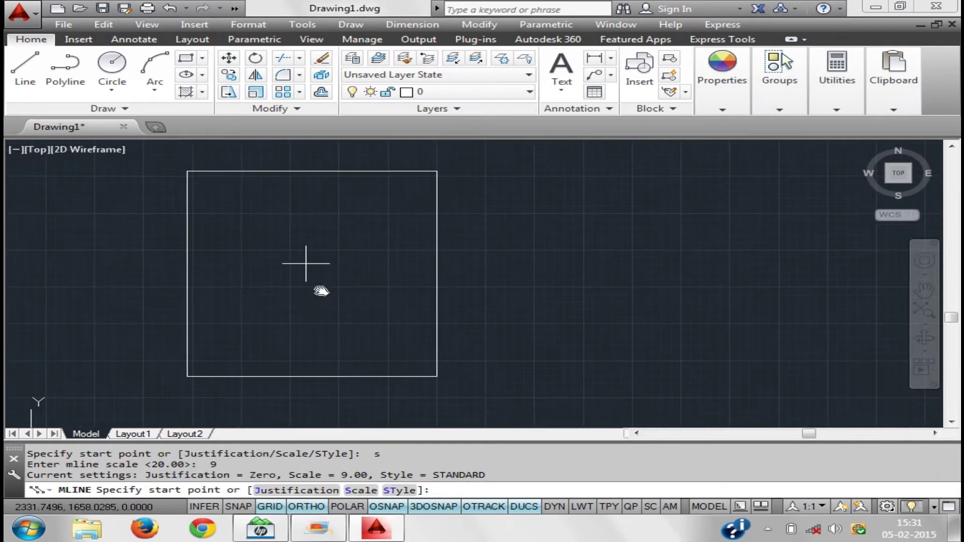
pyautogui.scroll(3, 184, 178)
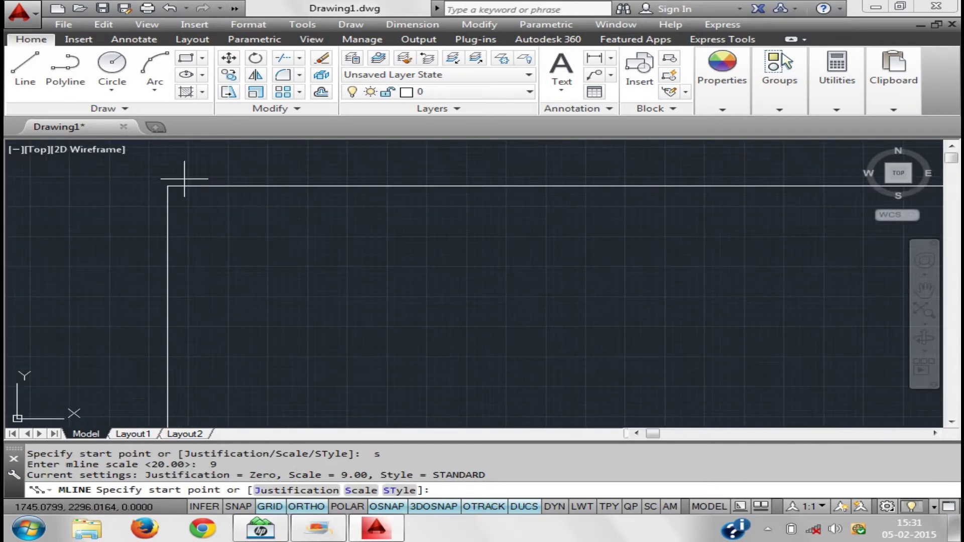
# Trace the multiline through all four rectangle corners, ending back at the top-left corner
pyautogui.click(167, 186)
pyautogui.scroll(-3, 510, 172)
pyautogui.moveTo(581, 183); pyautogui.dragTo(412, 225, button='middle')
pyautogui.scroll(3, 412, 225)
pyautogui.click(590, 258)
pyautogui.scroll(-5, 612, 312)
pyautogui.moveTo(603, 286); pyautogui.dragTo(585, 134, button='middle')
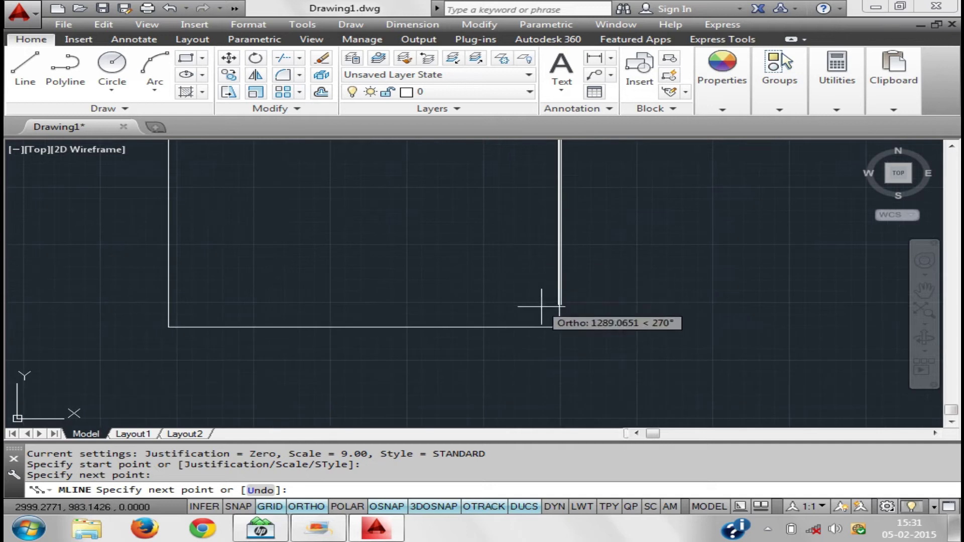
pyautogui.click(558, 327)
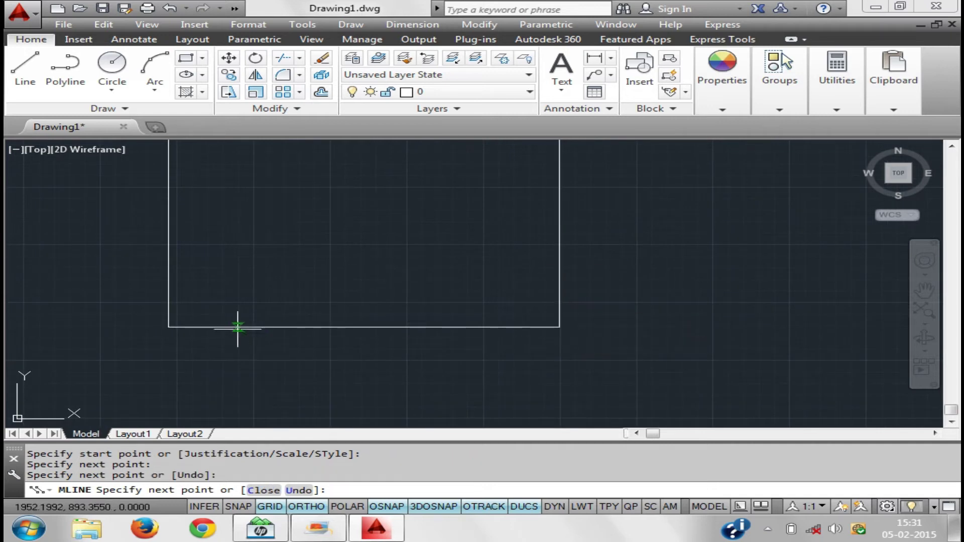
pyautogui.click(169, 327)
pyautogui.moveTo(206, 215)
pyautogui.mouseDown(button='middle')
pyautogui.moveTo(265, 277)
pyautogui.moveTo(221, 249)
pyautogui.mouseUp(button='middle')
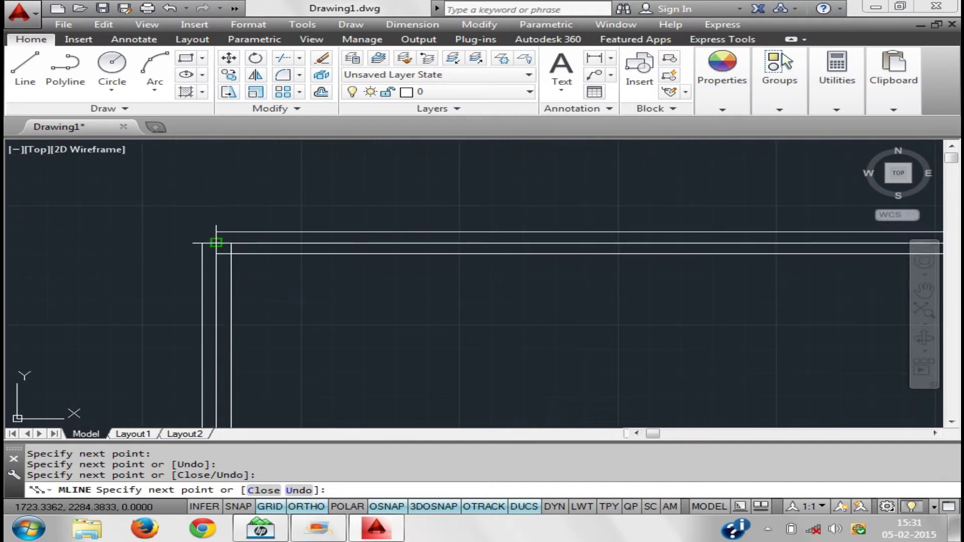
pyautogui.click(216, 243)
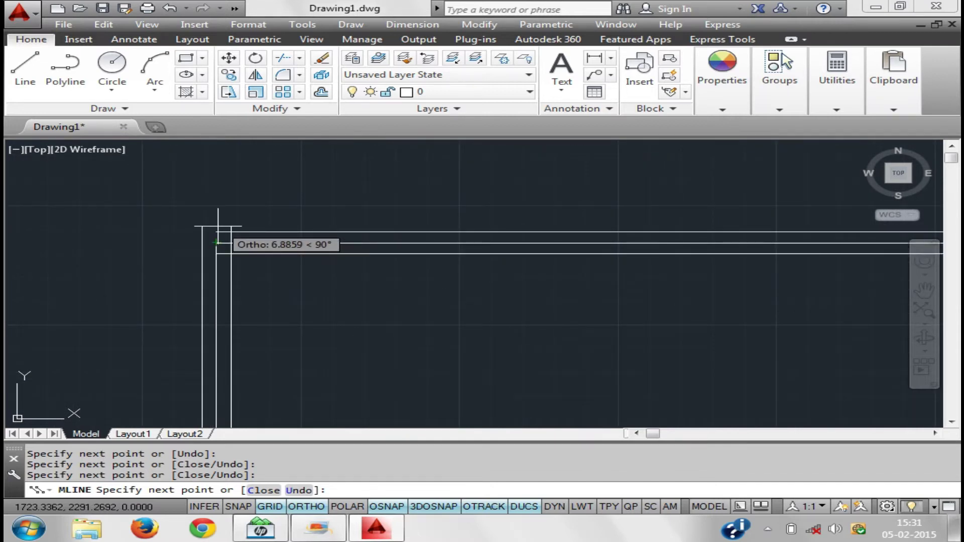
pyautogui.press('Return')
# Zoom out and pan so the rectangle sits at the left of the view
pyautogui.scroll(-2, 316, 287)
pyautogui.scroll(-1, 312, 209)
pyautogui.scroll(-2, 310, 246)
pyautogui.scroll(-2, 297, 241)
pyautogui.moveTo(351, 312)
pyautogui.mouseDown(button='middle')
pyautogui.moveTo(327, 274)
pyautogui.moveTo(341, 306)
pyautogui.mouseUp(button='middle')
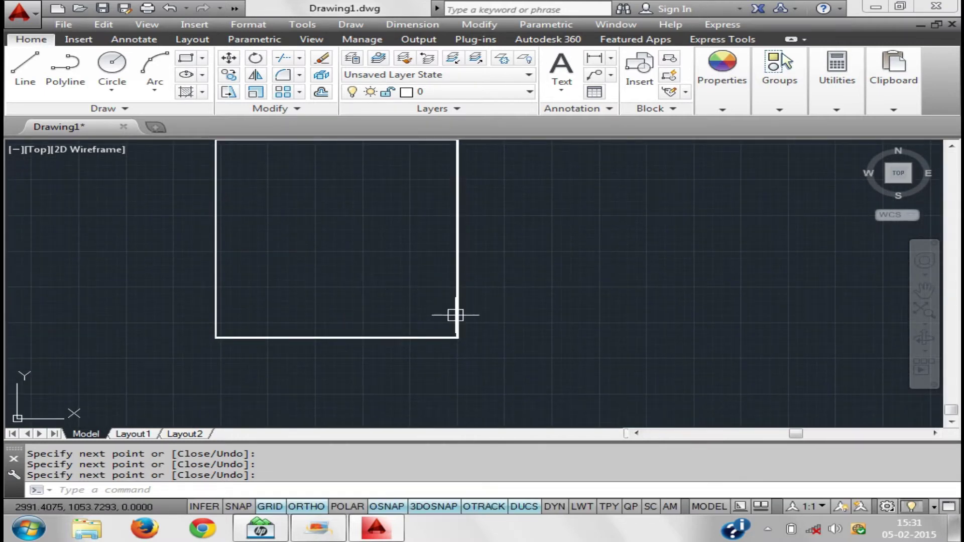
pyautogui.scroll(-2, 455, 315)
pyautogui.moveTo(456, 315); pyautogui.dragTo(300, 317, button='middle')
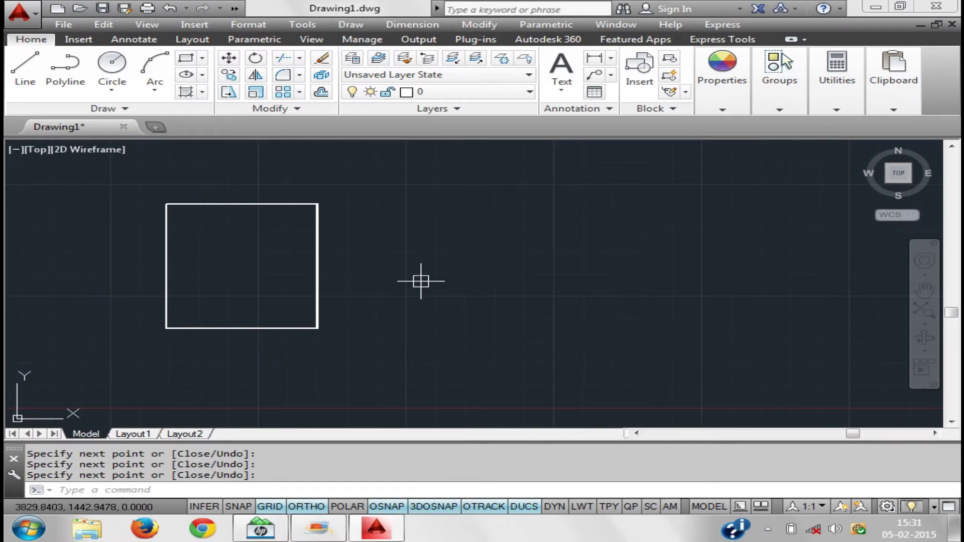
pyautogui.moveTo(427, 296); pyautogui.dragTo(429, 308, button='middle')
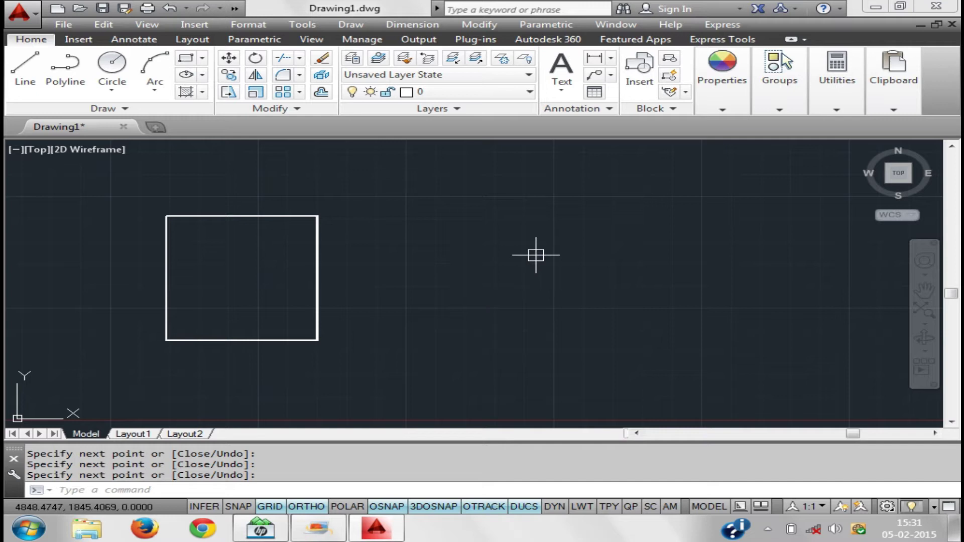
# Draw a closed multiline square right of the rectangle using typed lengths 400 and 500
pyautogui.write('ml')
pyautogui.press('Return')
pyautogui.click(389, 222)
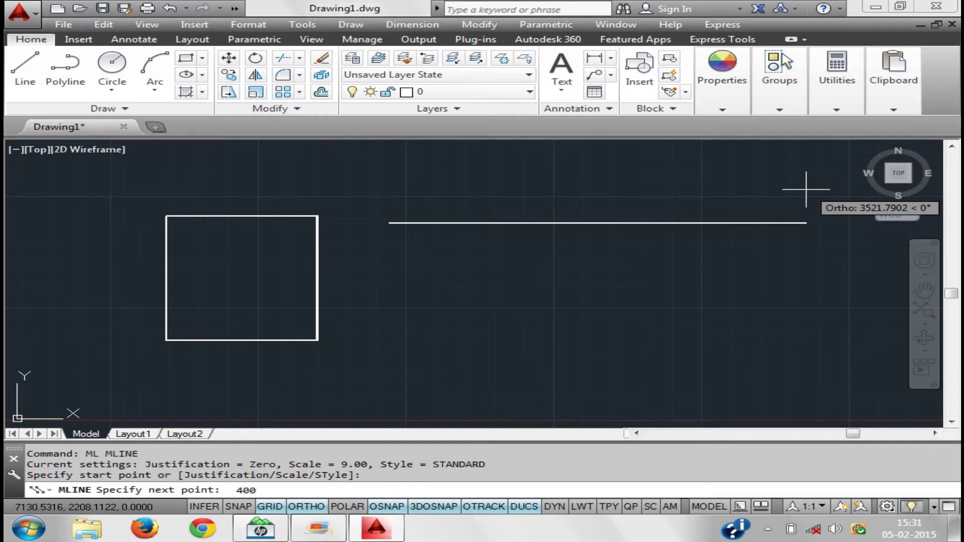
pyautogui.press('Return')
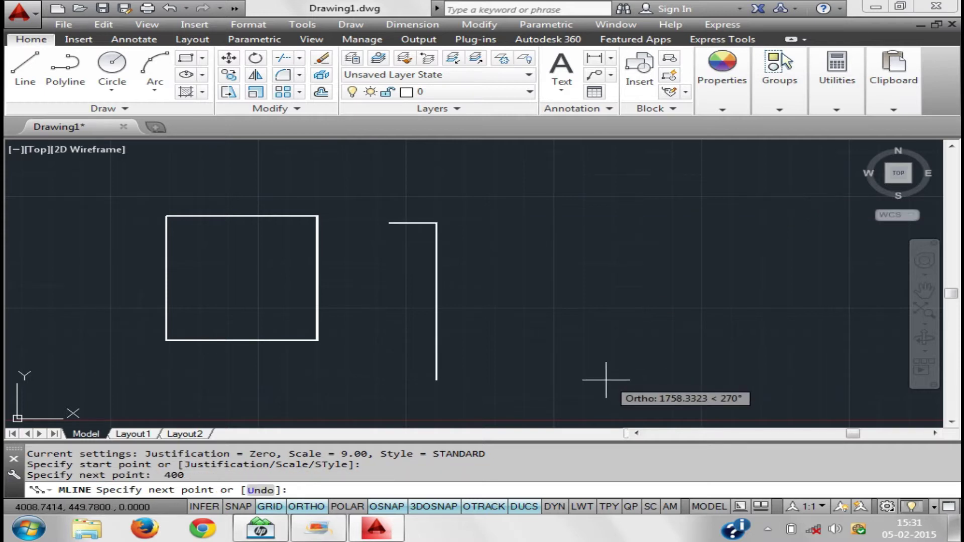
pyautogui.write('500')
pyautogui.press('Return')
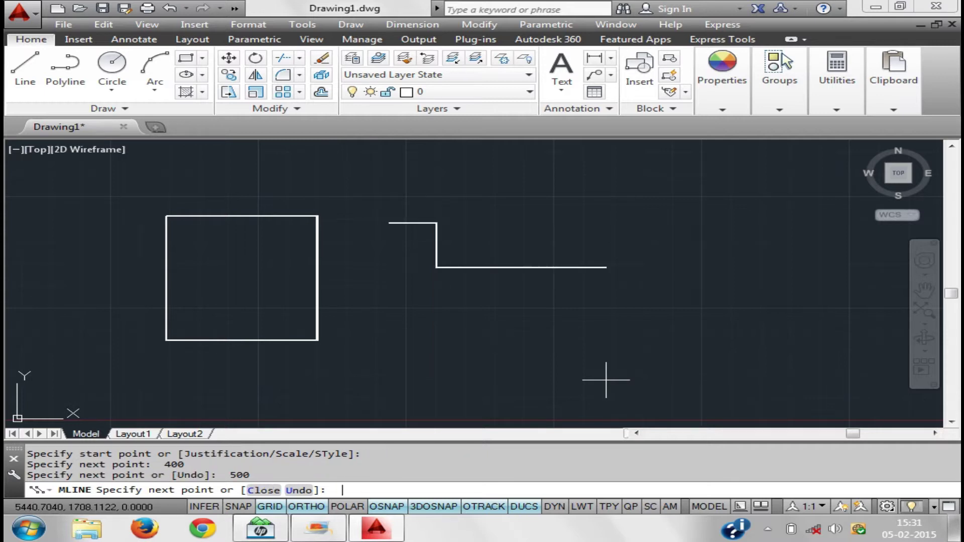
pyautogui.write('400')
pyautogui.press('Return')
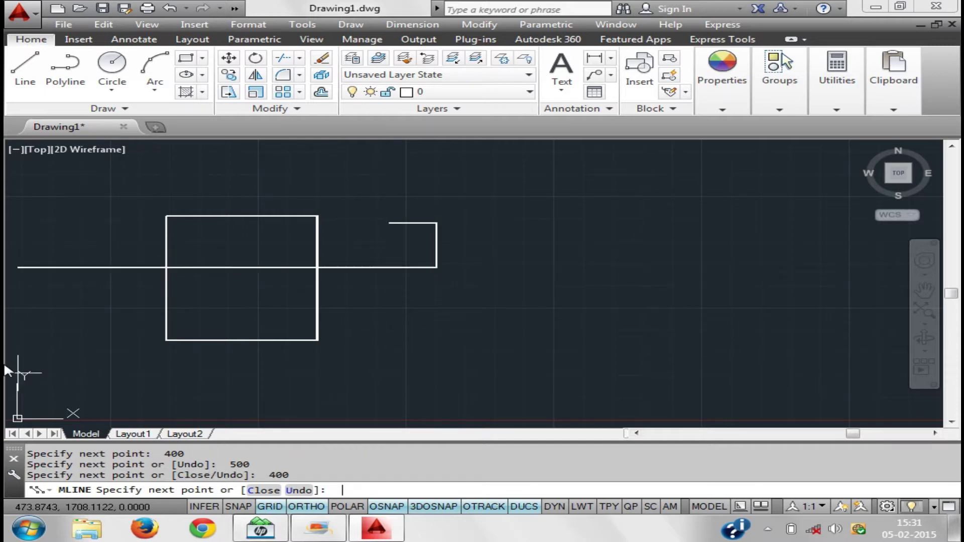
pyautogui.click(389, 267)
pyautogui.write('500')
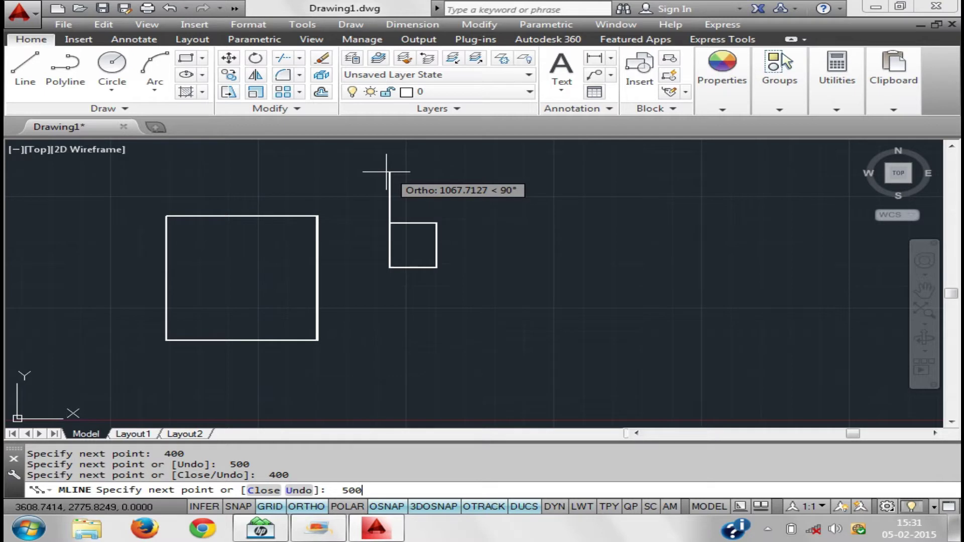
pyautogui.press('Return')
pyautogui.press('Return')
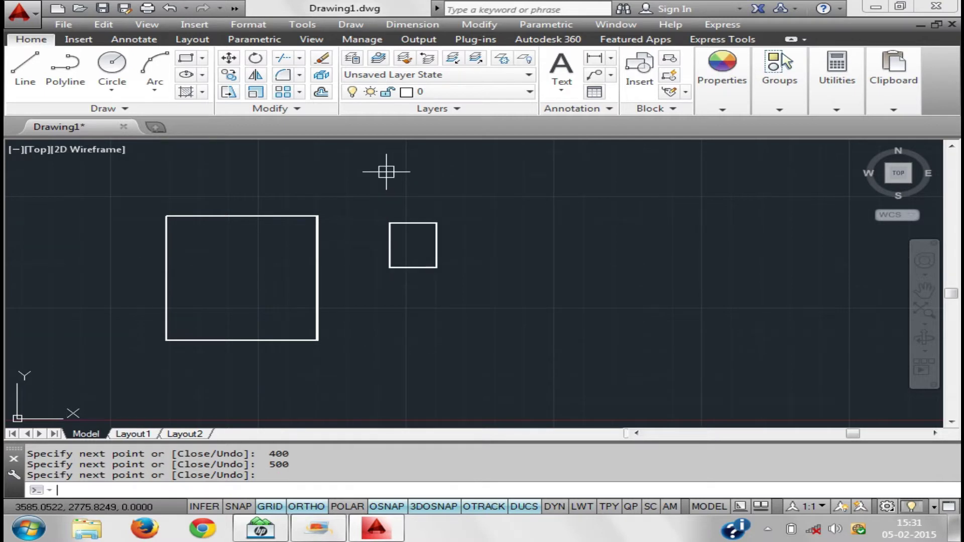
pyautogui.scroll(6, 387, 201)
pyautogui.scroll(2, 383, 209)
pyautogui.moveTo(446, 271)
pyautogui.mouseDown(button='middle')
pyautogui.moveTo(336, 196)
pyautogui.moveTo(382, 150)
pyautogui.moveTo(444, 309)
pyautogui.mouseUp(button='middle')
pyautogui.scroll(3, 337, 196)
pyautogui.scroll(-5, 355, 205)
pyautogui.scroll(4, 430, 155)
pyautogui.scroll(2, 392, 332)
pyautogui.scroll(1, 392, 326)
pyautogui.moveTo(391, 323); pyautogui.dragTo(503, 227, button='middle')
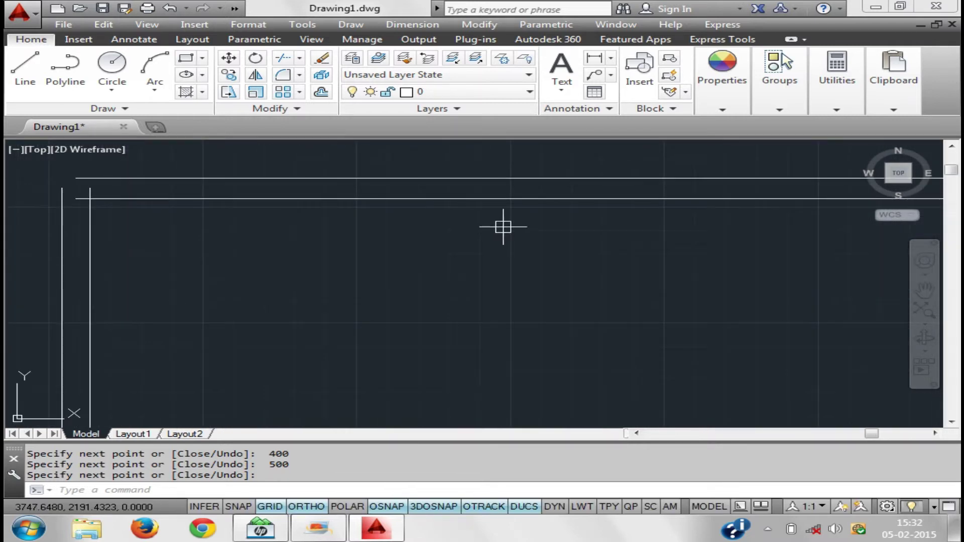
pyautogui.scroll(-5, 503, 227)
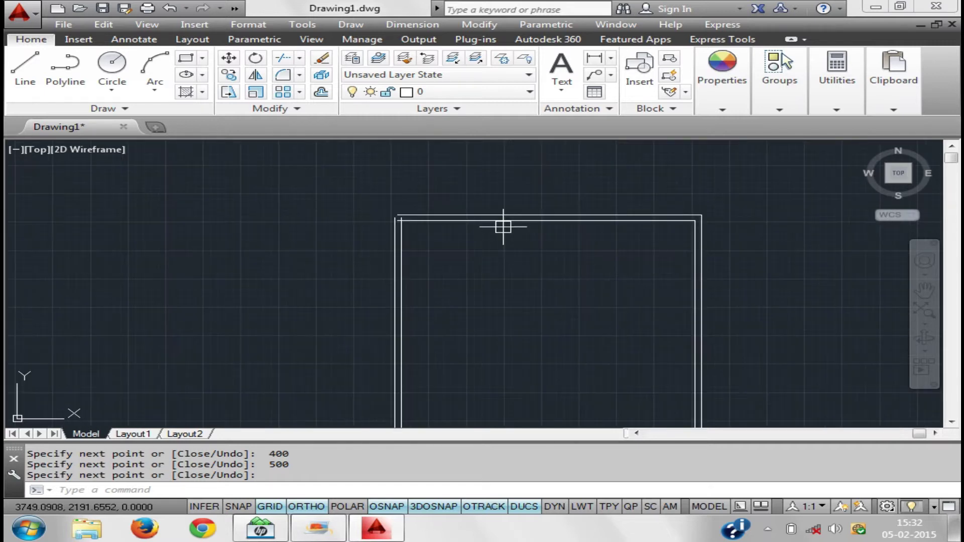
pyautogui.moveTo(534, 221); pyautogui.dragTo(551, 196, button='middle')
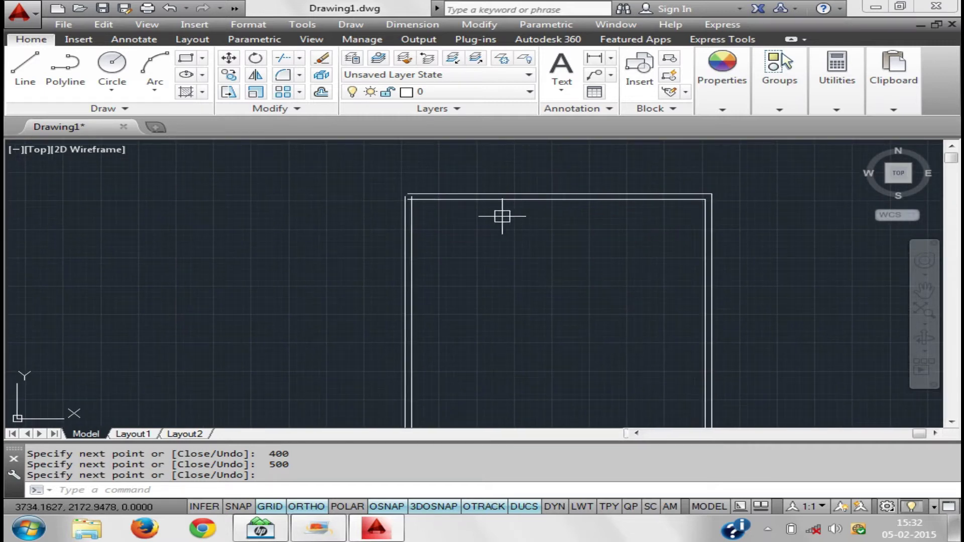
pyautogui.moveTo(396, 213)
pyautogui.mouseDown(button='middle')
pyautogui.moveTo(438, 211)
pyautogui.moveTo(441, 182)
pyautogui.mouseUp(button='middle')
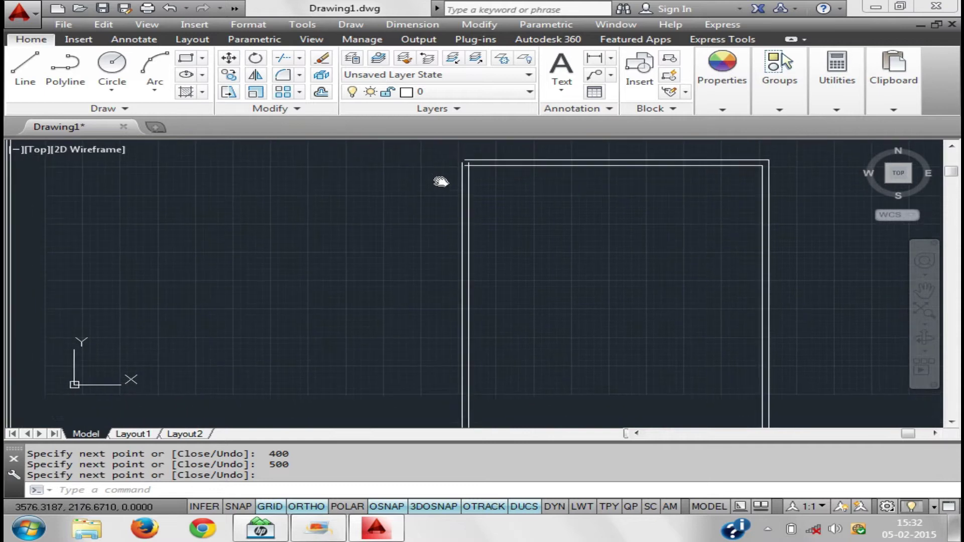
pyautogui.scroll(-2, 340, 205)
pyautogui.moveTo(340, 205)
pyautogui.mouseDown(button='middle')
pyautogui.moveTo(525, 199)
pyautogui.moveTo(171, 255)
pyautogui.mouseUp(button='middle')
pyautogui.scroll(3, 346, 196)
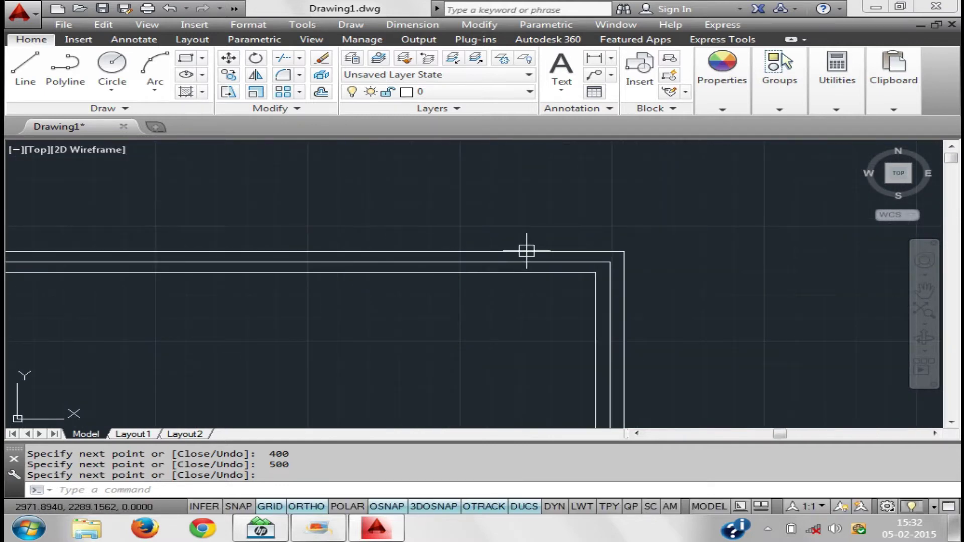
pyautogui.scroll(-3, 526, 251)
pyautogui.moveTo(527, 251)
pyautogui.mouseDown(button='middle')
pyautogui.moveTo(430, 198)
pyautogui.moveTo(424, 254)
pyautogui.moveTo(518, 185)
pyautogui.mouseUp(button='middle')
pyautogui.scroll(-2, 527, 287)
pyautogui.moveTo(527, 286); pyautogui.dragTo(366, 289, button='middle')
pyautogui.scroll(2, 518, 242)
pyautogui.moveTo(518, 241); pyautogui.dragTo(472, 263, button='middle')
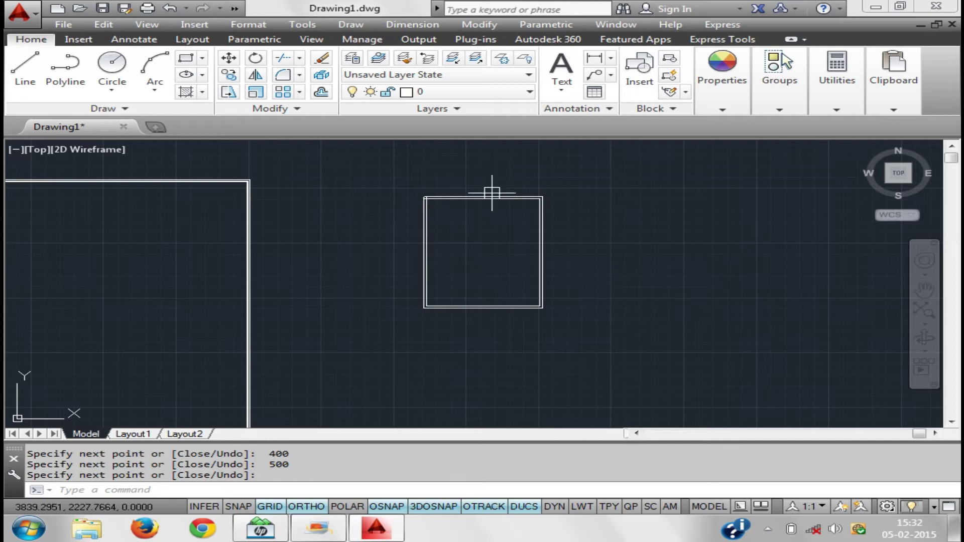
pyautogui.moveTo(493, 198)
pyautogui.write('M')
pyautogui.write('LST')
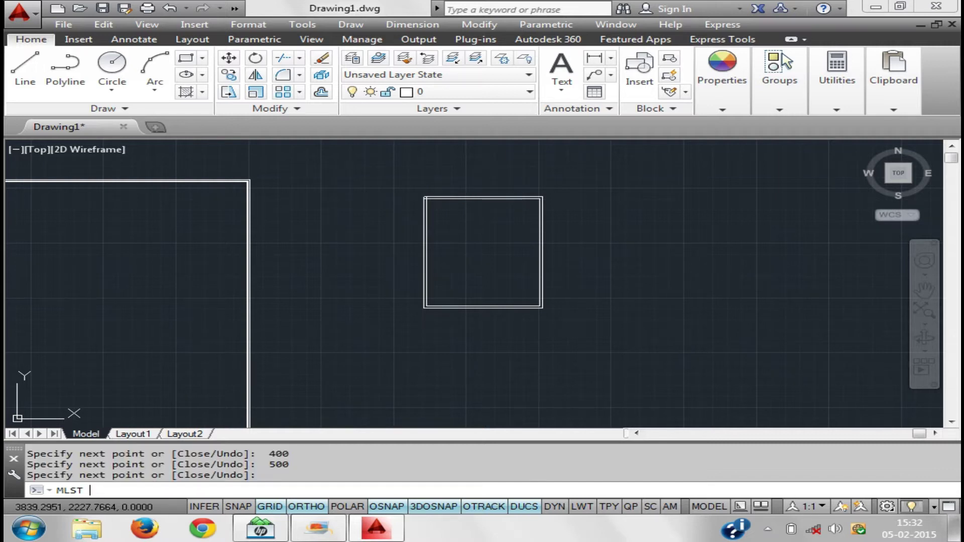
pyautogui.press('Return')
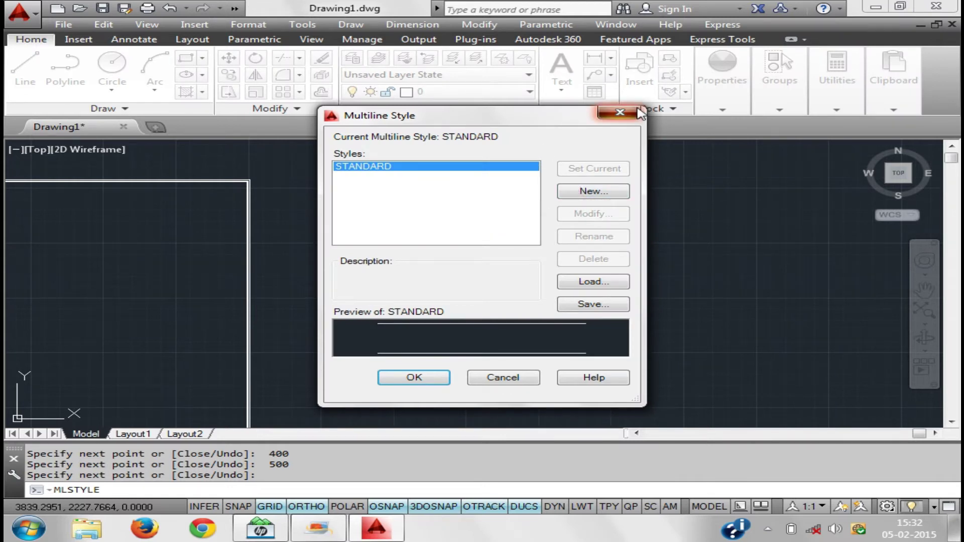
pyautogui.click(620, 112)
pyautogui.moveTo(508, 247); pyautogui.dragTo(698, 241, button='middle')
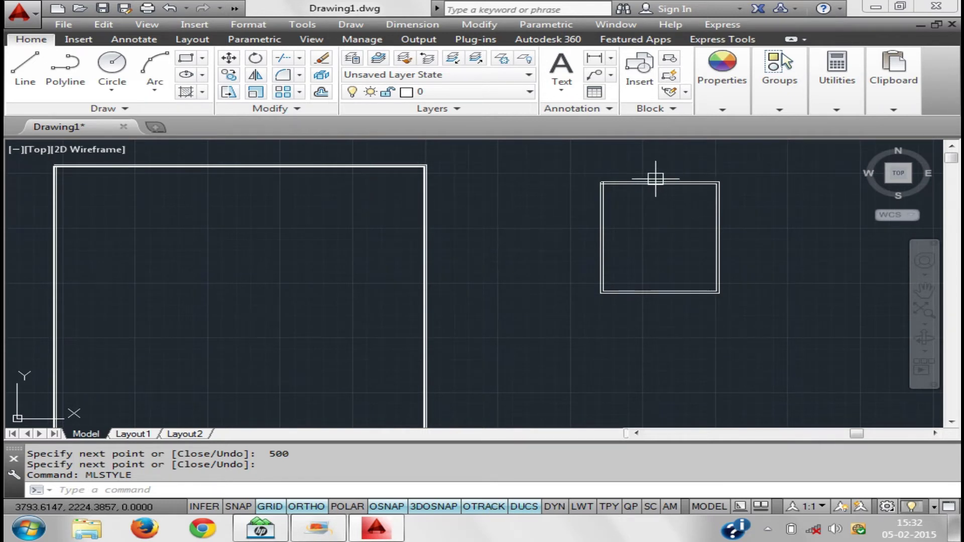
# Bring the whole drawing into view, then window-select and delete the rectangle and both multilines
pyautogui.moveTo(430, 172)
pyautogui.mouseDown(button='middle')
pyautogui.moveTo(407, 233)
pyautogui.moveTo(101, 282)
pyautogui.moveTo(556, 327)
pyautogui.moveTo(413, 250)
pyautogui.mouseUp(button='middle')
pyautogui.scroll(3, 410, 233)
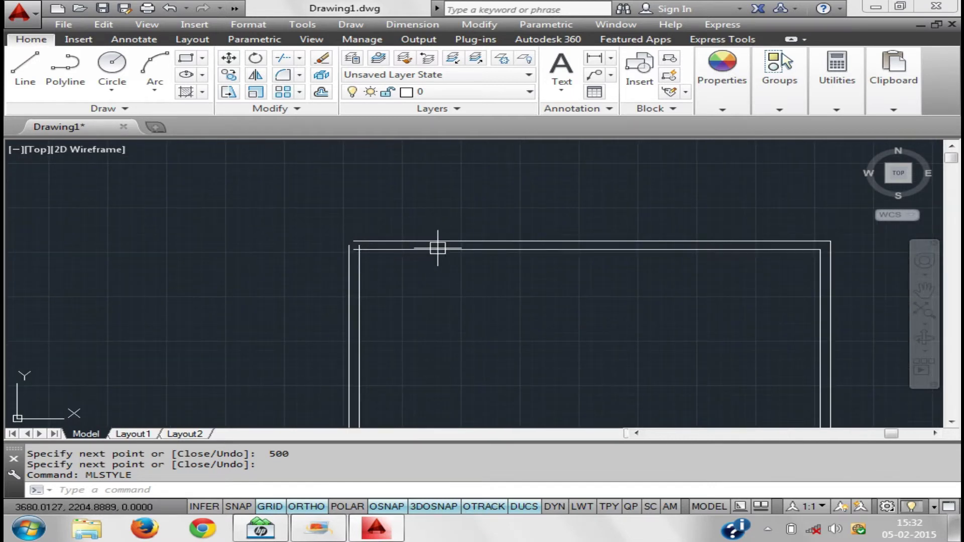
pyautogui.scroll(-8, 405, 237)
pyautogui.moveTo(510, 281); pyautogui.dragTo(510, 233, button='middle')
pyautogui.click(650, 306)
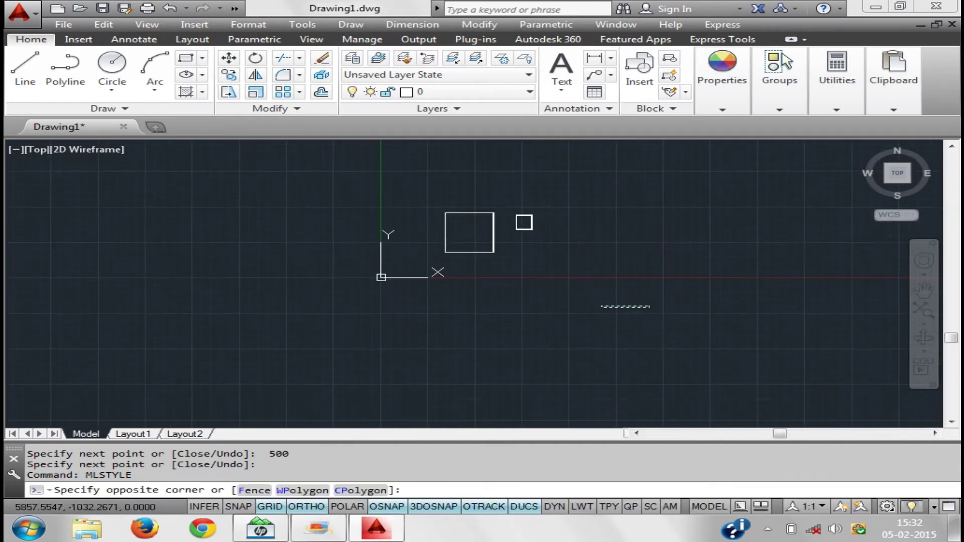
pyautogui.click(378, 166)
pyautogui.press('Delete')
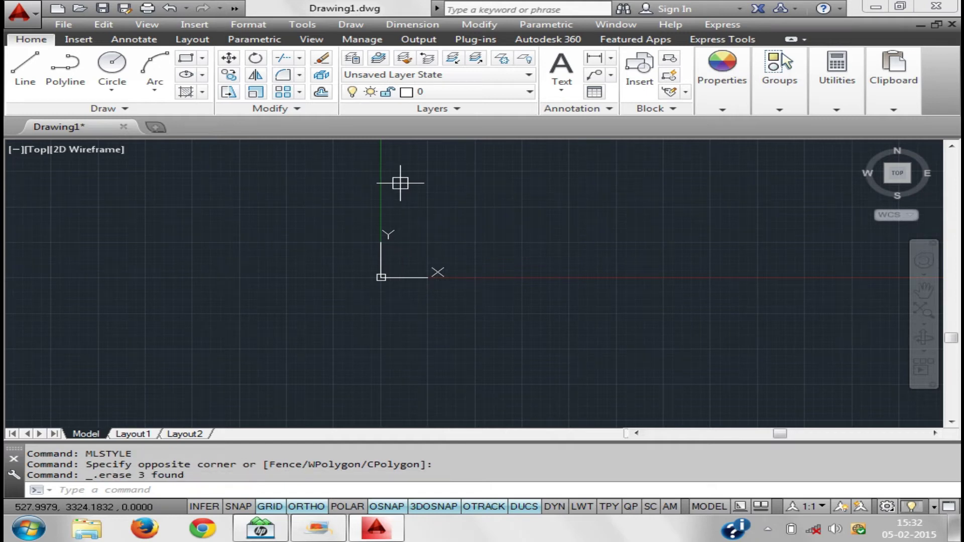
# Modify the STANDARD multiline style with MLSTYLE to add a start Line cap
pyautogui.write('mst')
pyautogui.press('Return')
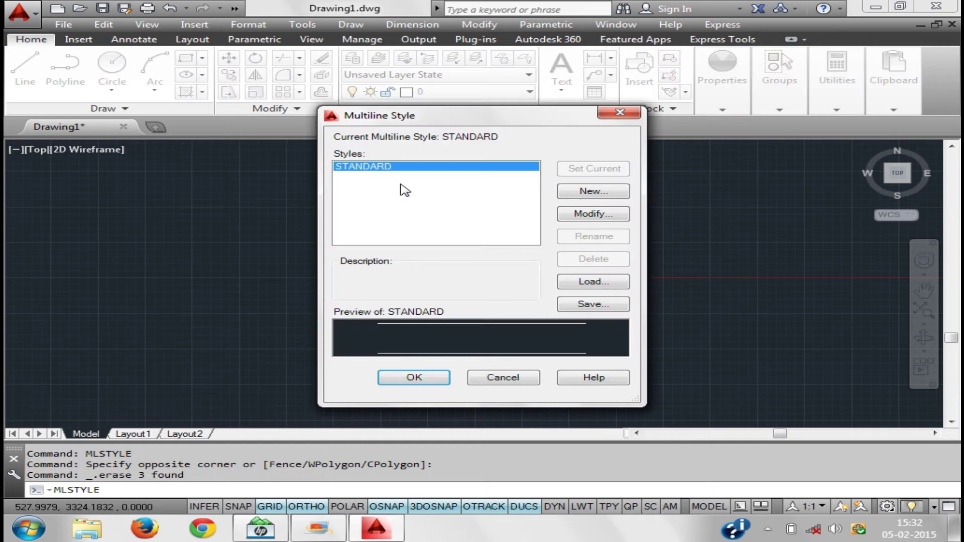
pyautogui.click(588, 215)
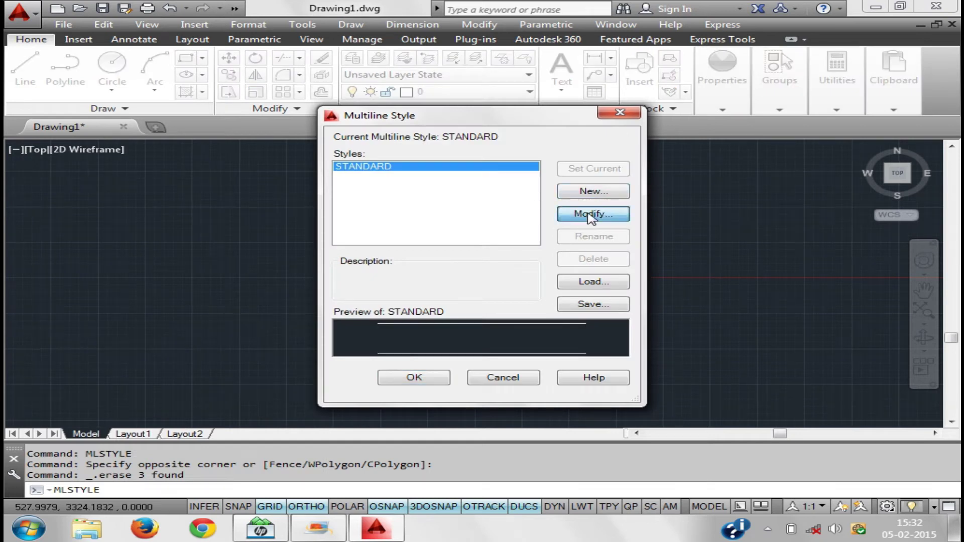
pyautogui.click(585, 214)
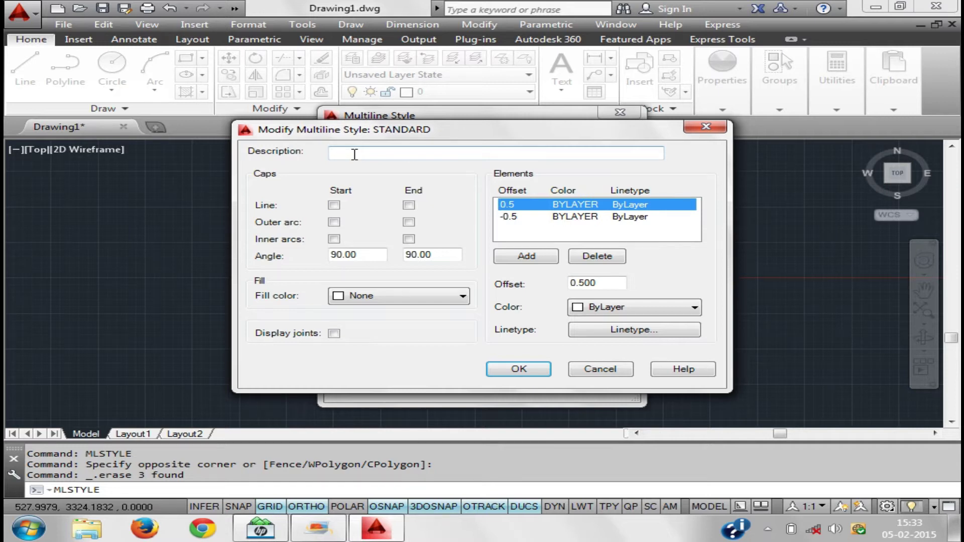
pyautogui.click(336, 207)
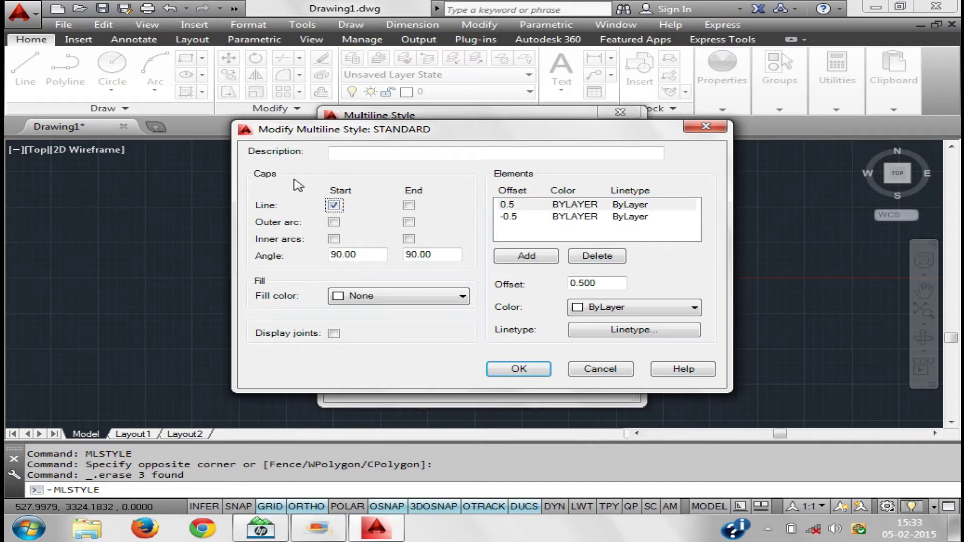
pyautogui.click(518, 370)
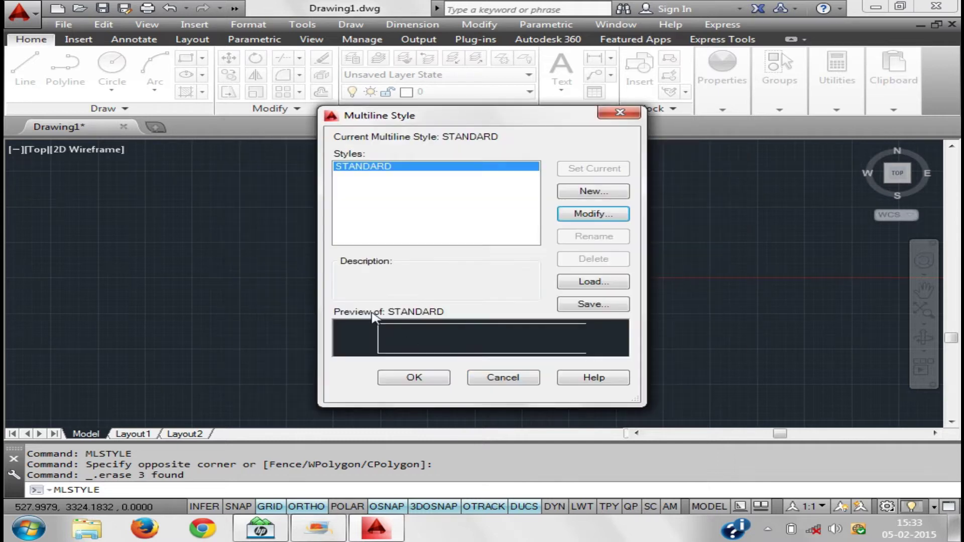
# Close Multiline Style, then draw and delete a horizontal test line
pyautogui.click(450, 377)
pyautogui.write('1')
pyautogui.press('Return')
pyautogui.moveTo(512, 273); pyautogui.dragTo(512, 315, button='middle')
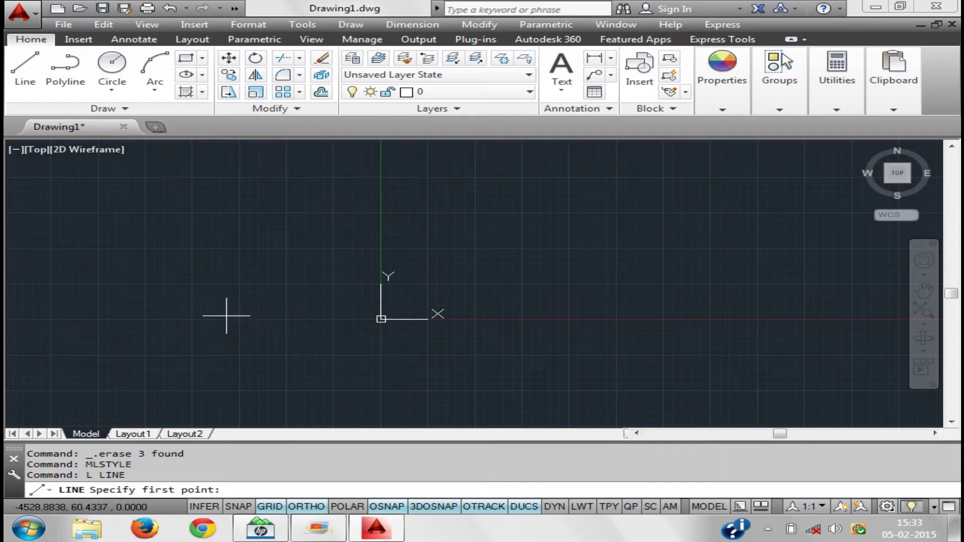
pyautogui.click(487, 297)
pyautogui.click(709, 268)
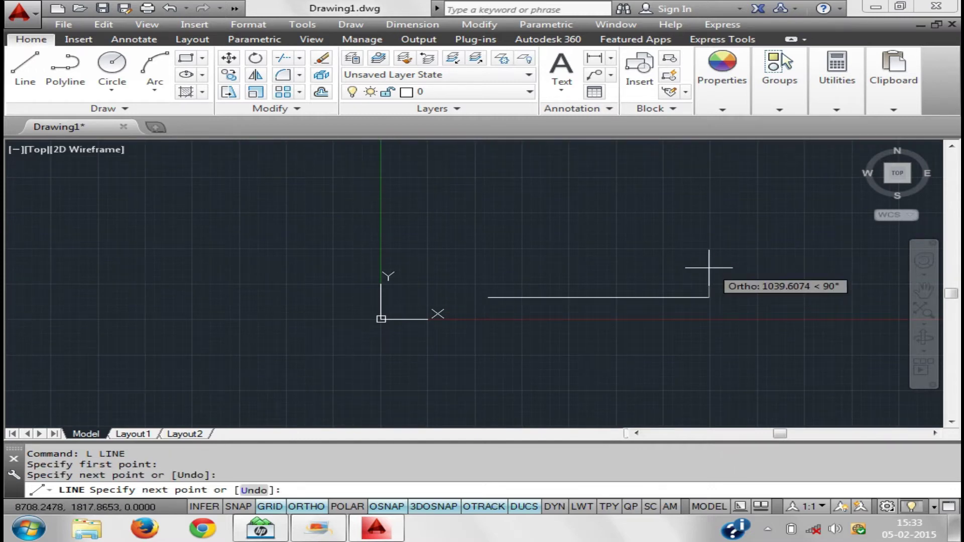
pyautogui.press('Escape')
pyautogui.click(678, 298)
pyautogui.press('Delete')
# Draw a test multiline, zoom in to inspect its start cap, then delete it
pyautogui.write('ml')
pyautogui.press('Return')
pyautogui.click(370, 368)
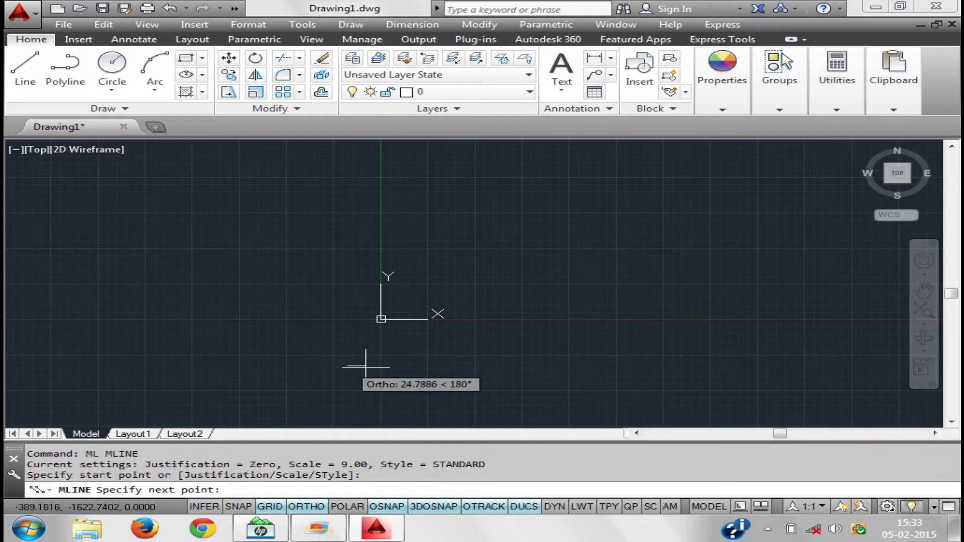
pyautogui.click(528, 367)
pyautogui.rightClick(527, 332)
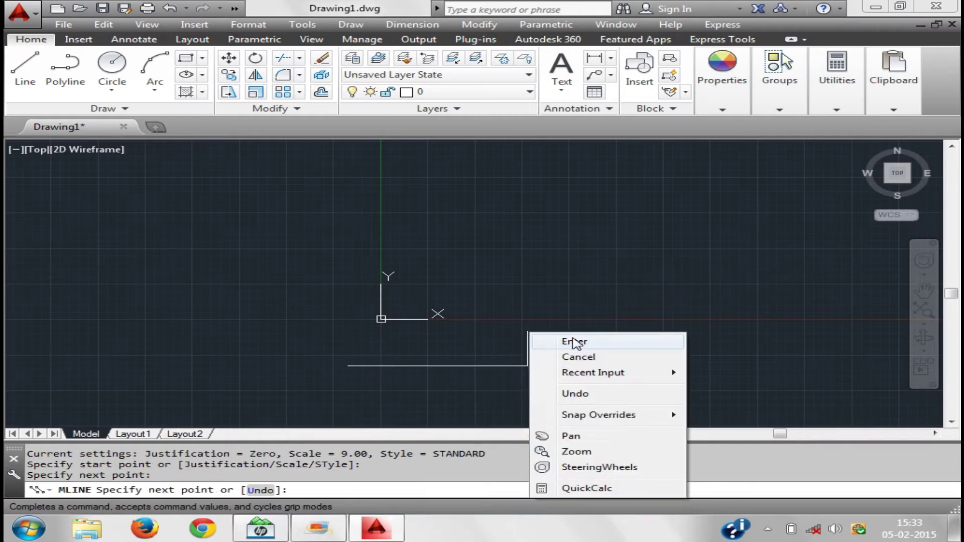
pyautogui.click(574, 343)
pyautogui.scroll(5, 376, 400)
pyautogui.moveTo(205, 286); pyautogui.dragTo(232, 278, button='middle')
pyautogui.scroll(5, 346, 259)
pyautogui.moveTo(394, 254); pyautogui.dragTo(146, 323, button='middle')
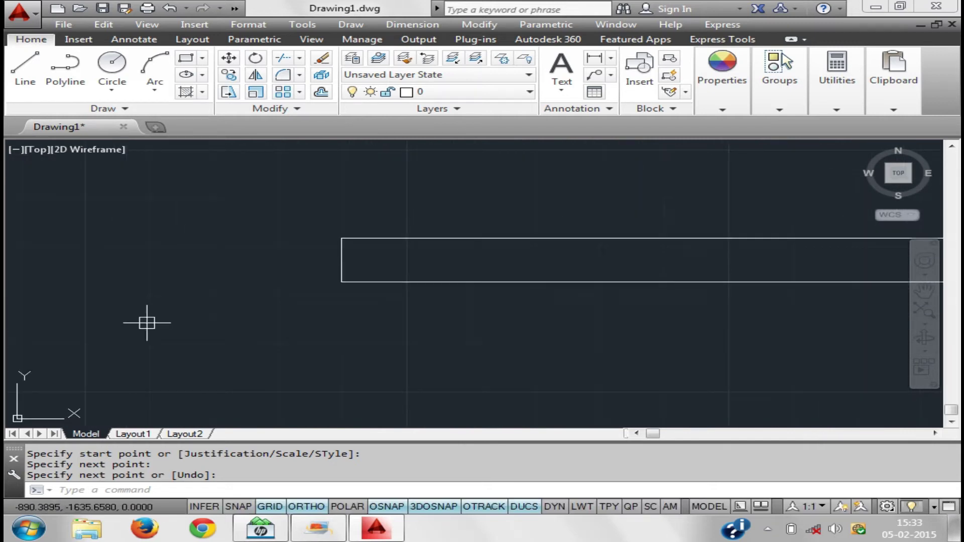
pyautogui.scroll(-5, 392, 291)
pyautogui.moveTo(495, 312); pyautogui.dragTo(334, 319, button='middle')
pyautogui.click(339, 257)
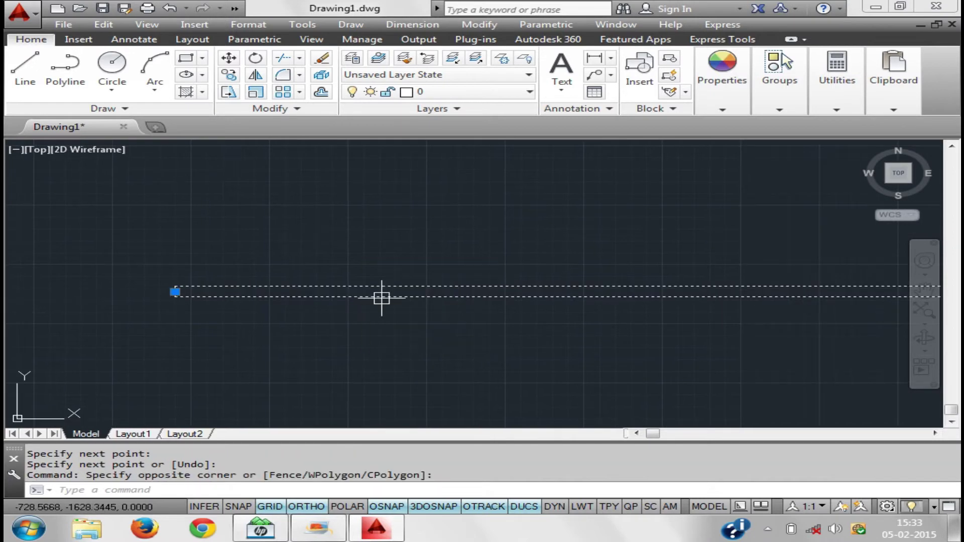
pyautogui.press('Delete')
# Draw a second short test multiline and erase it with a selection window
pyautogui.press('Return')
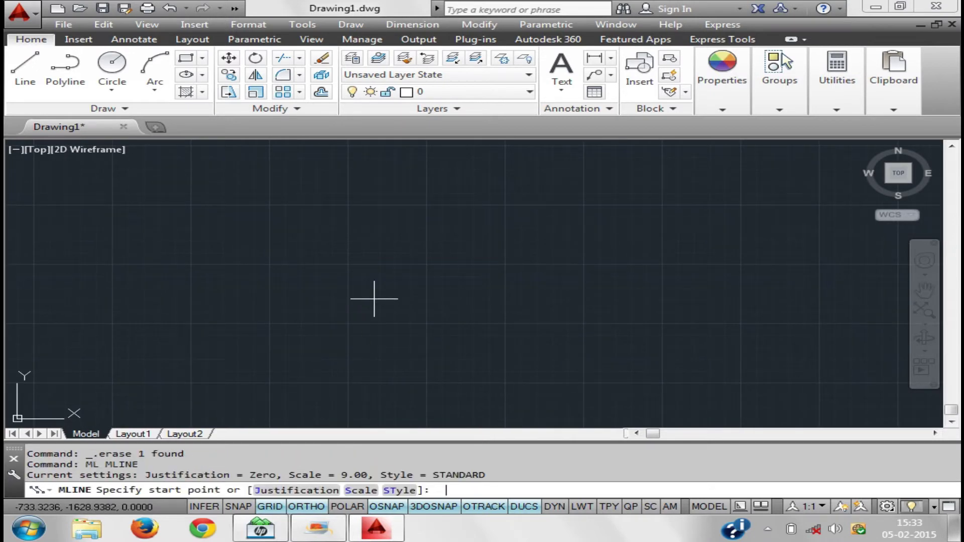
pyautogui.click(237, 313)
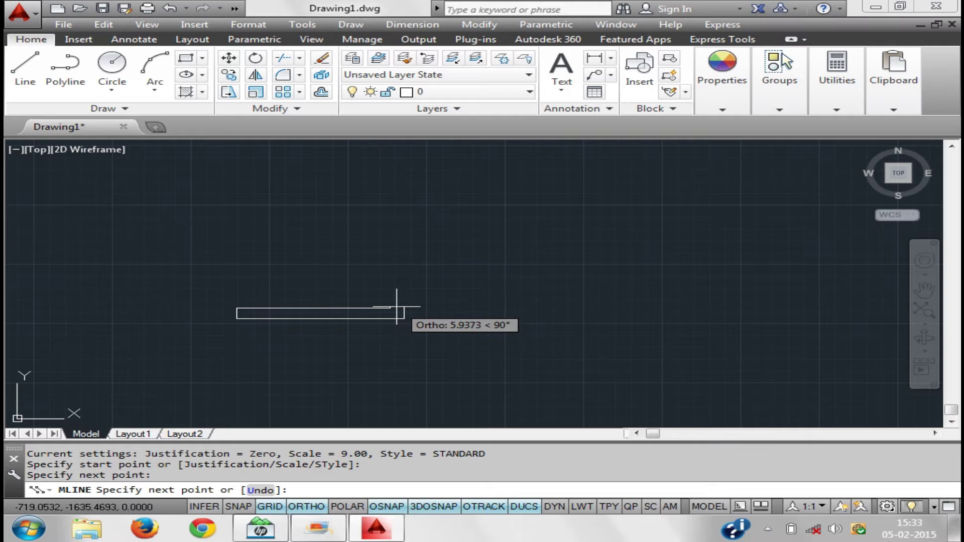
pyautogui.click(397, 303)
pyautogui.press('Return')
pyautogui.moveTo(243, 332); pyautogui.dragTo(269, 311, button='middle')
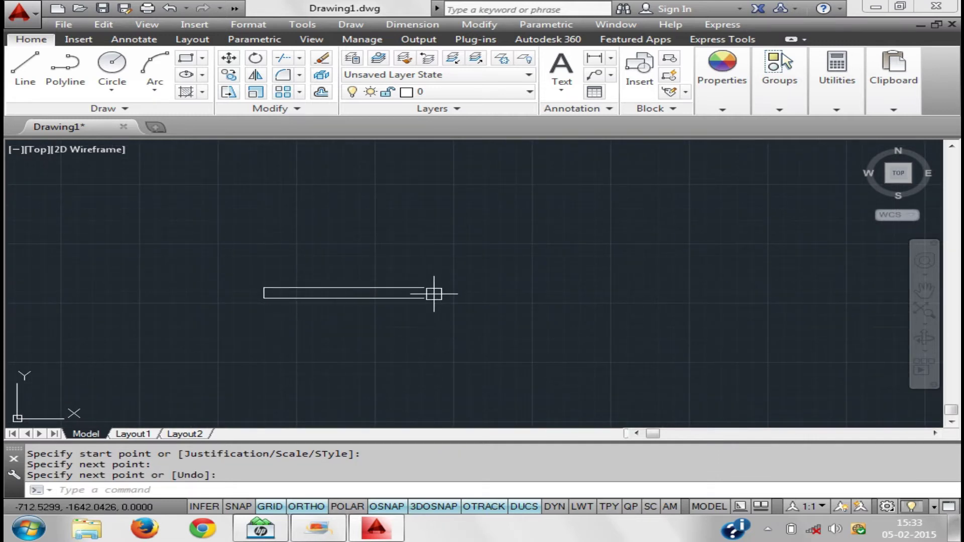
pyautogui.write('mlst')
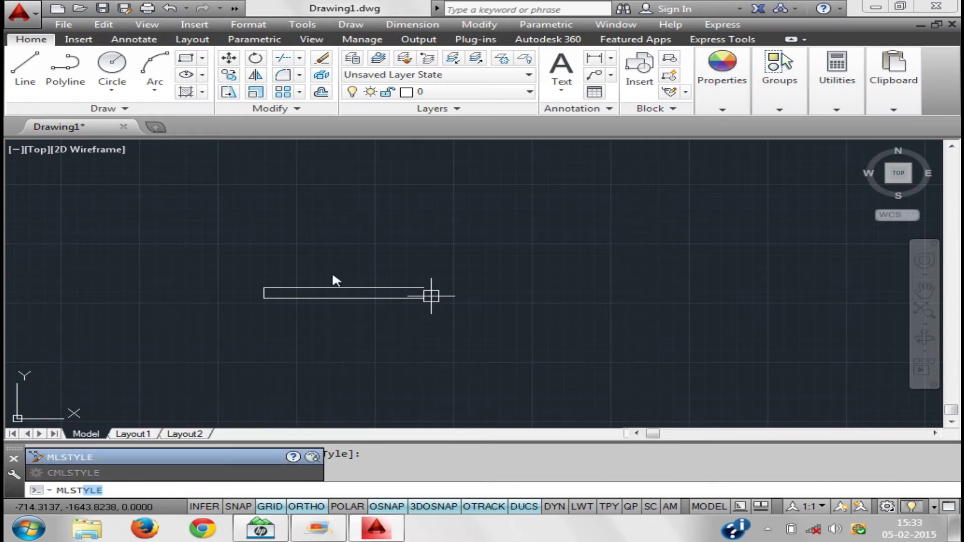
pyautogui.press('Escape')
pyautogui.click(454, 297)
pyautogui.click(291, 232)
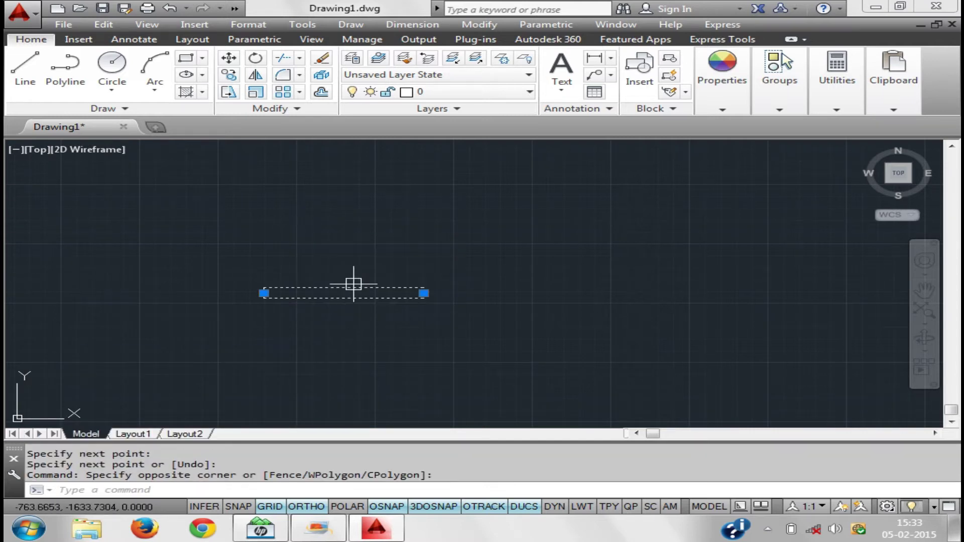
pyautogui.press('Delete')
# Add an end Line cap to the STANDARD multiline style and close Multiline Style
pyautogui.write('m')
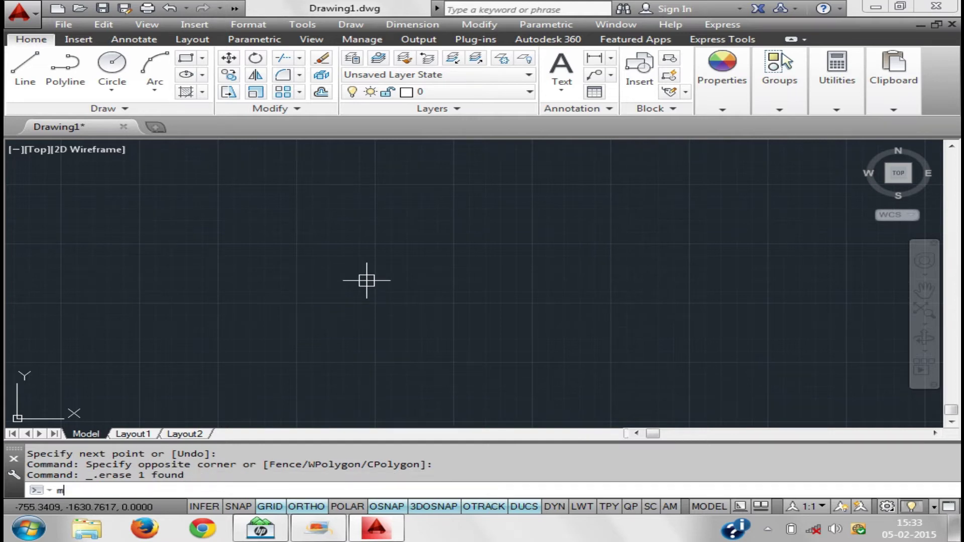
pyautogui.write('style')
pyautogui.press('Return')
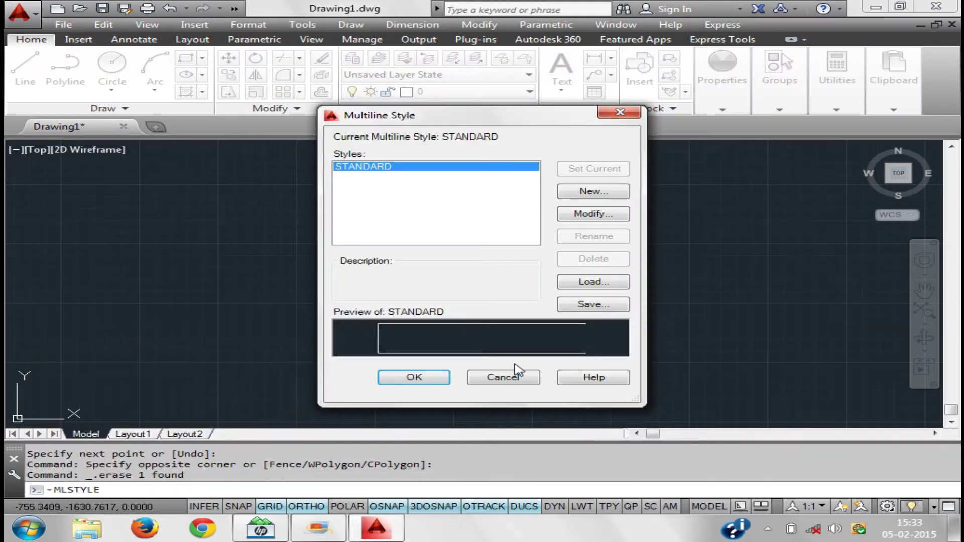
pyautogui.click(593, 213)
pyautogui.click(408, 205)
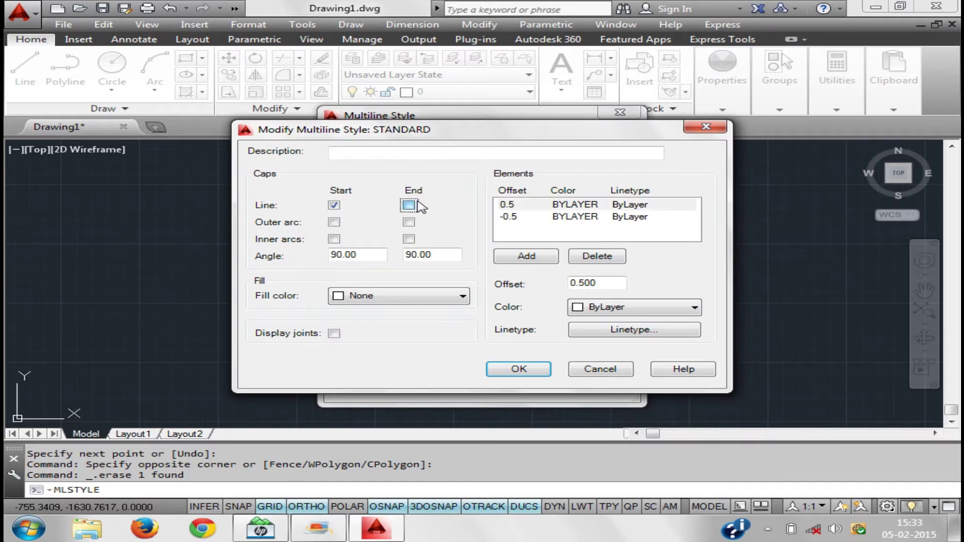
pyautogui.click(508, 371)
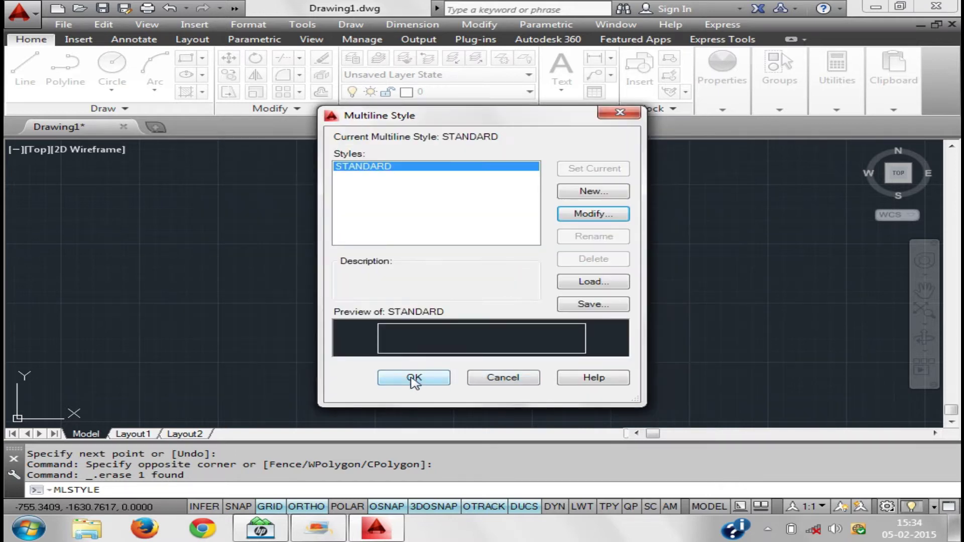
pyautogui.click(416, 381)
# Draw a short horizontal test multiline and pan to view its caps
pyautogui.write('ml')
pyautogui.press('Return')
pyautogui.click(325, 336)
pyautogui.click(503, 319)
pyautogui.press('Return')
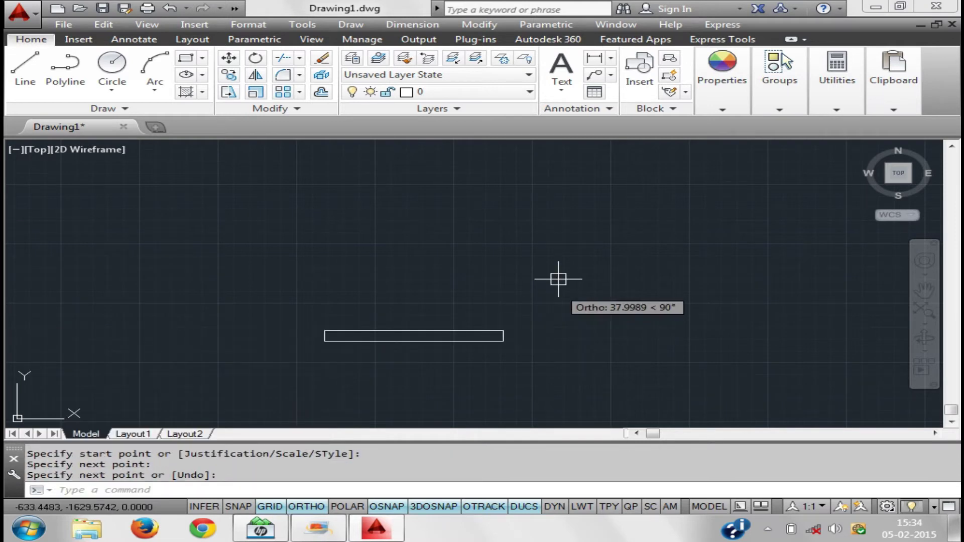
pyautogui.moveTo(527, 329); pyautogui.dragTo(490, 298, button='middle')
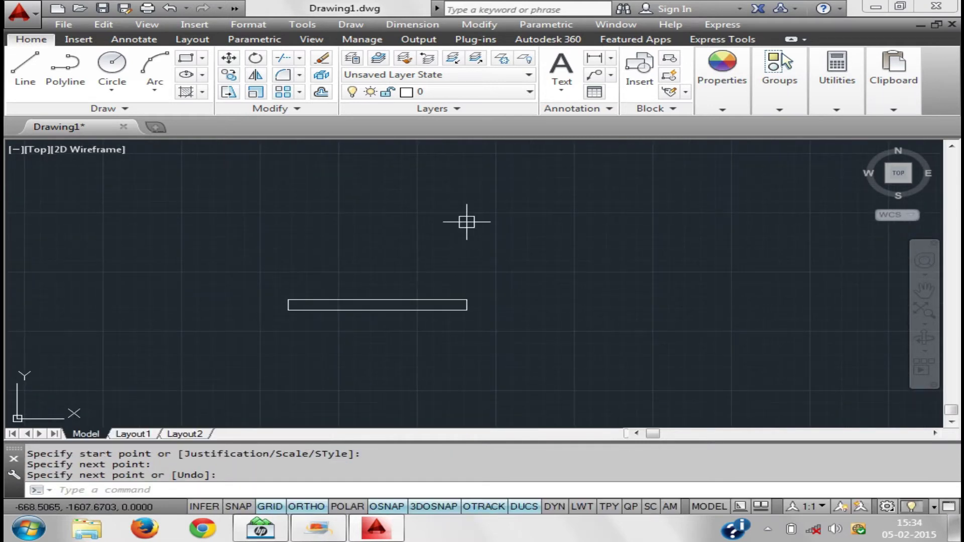
pyautogui.press('Return')
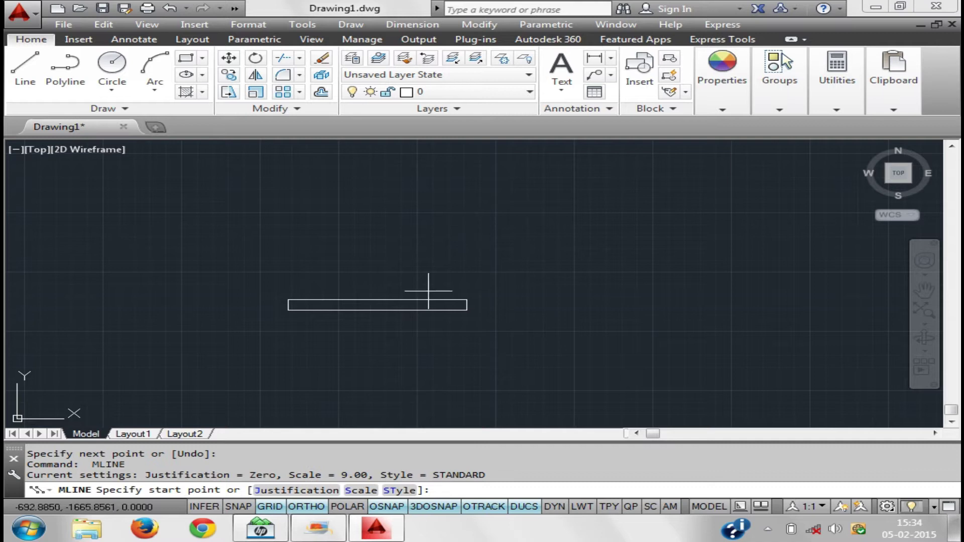
pyautogui.moveTo(446, 324); pyautogui.dragTo(418, 322, button='middle')
pyautogui.press('Escape')
# Window-select and delete the test multiline, then reopen the multiline style settings
pyautogui.write('ml')
pyautogui.press('Escape')
pyautogui.click(505, 338)
pyautogui.click(334, 228)
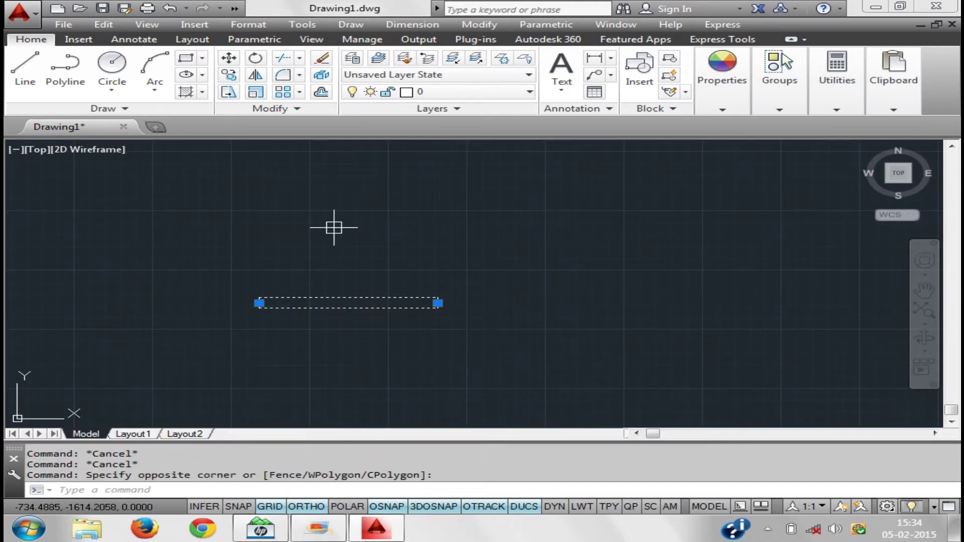
pyautogui.press('Delete')
pyautogui.write('ml')
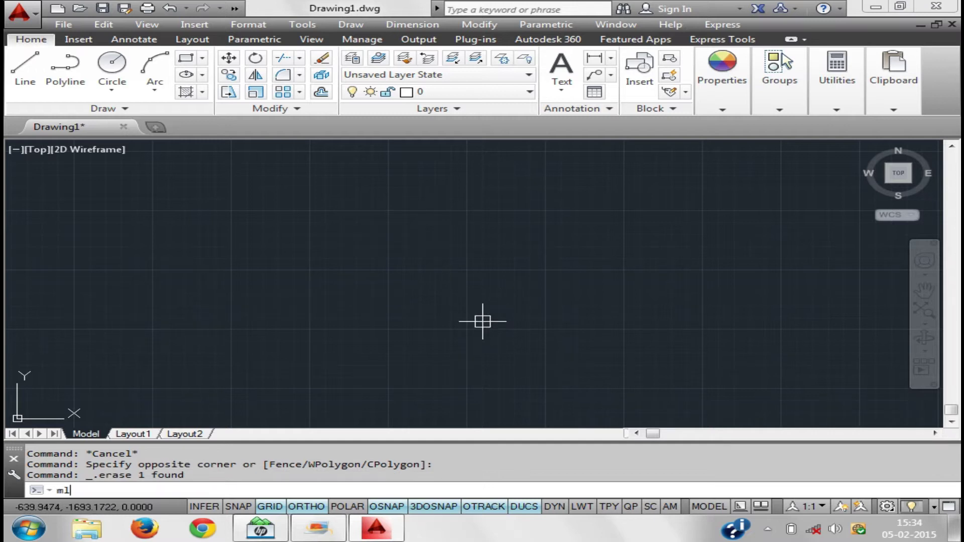
pyautogui.write('style')
pyautogui.press('Return')
pyautogui.click(594, 195)
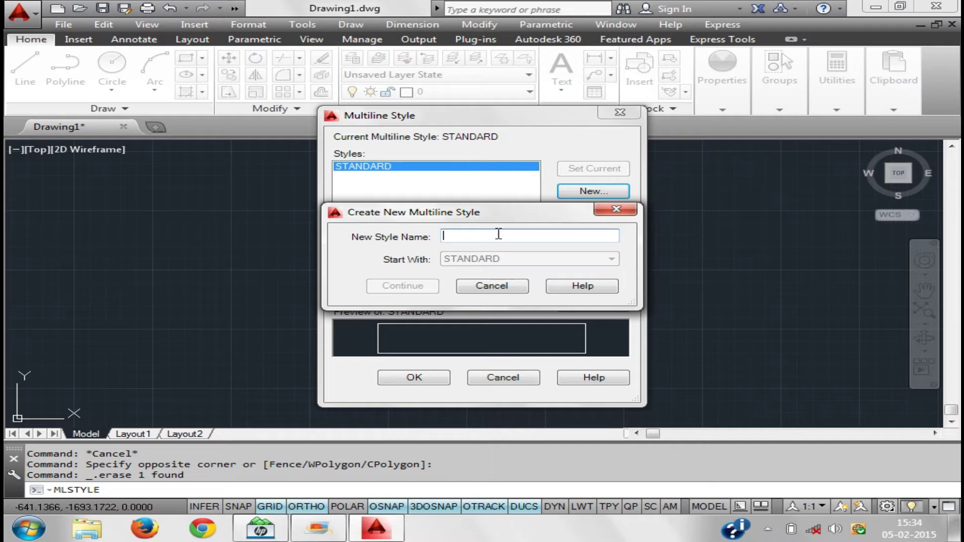
pyautogui.write('1')
pyautogui.click(401, 287)
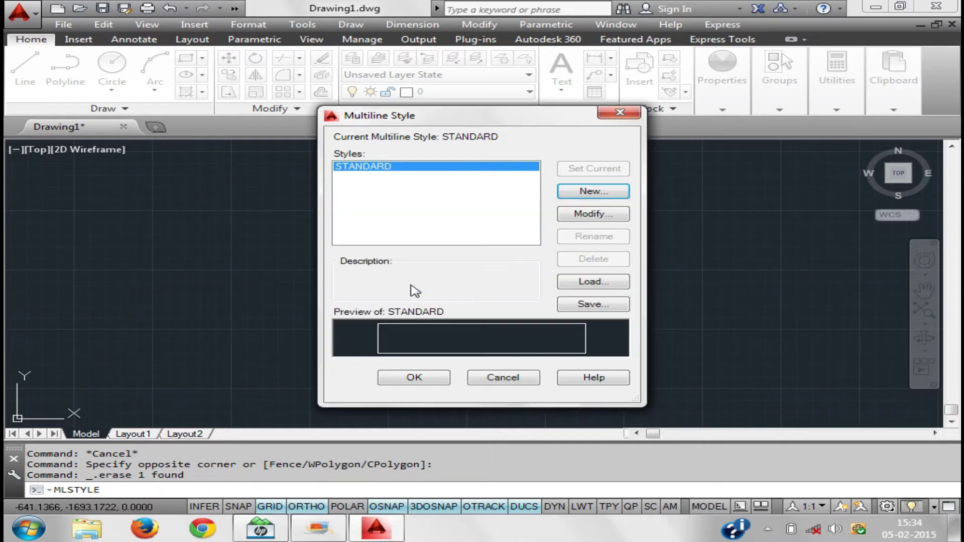
pyautogui.click(334, 205)
pyautogui.click(409, 205)
pyautogui.click(334, 222)
pyautogui.click(409, 222)
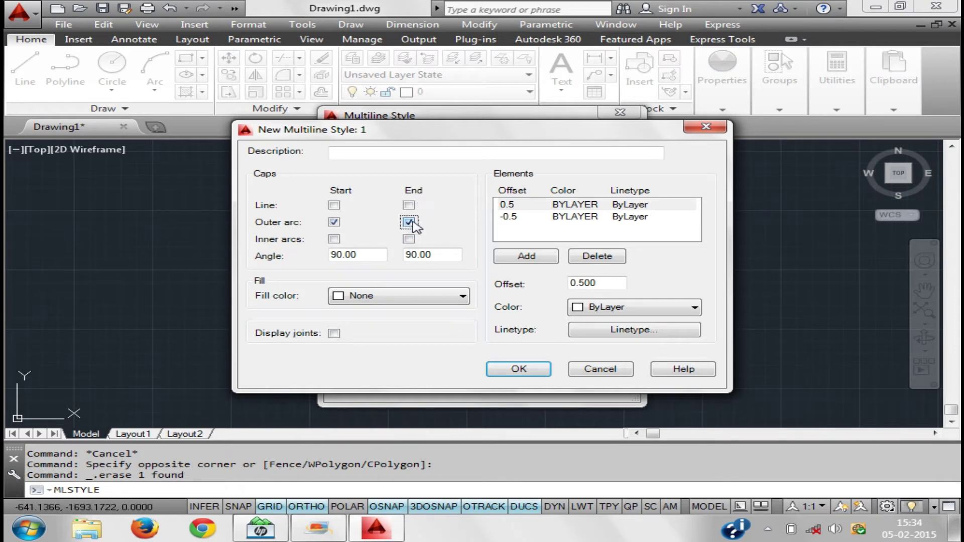
pyautogui.moveTo(475, 137)
pyautogui.mouseDown()
pyautogui.moveTo(816, 137)
pyautogui.moveTo(884, 112)
pyautogui.mouseUp()
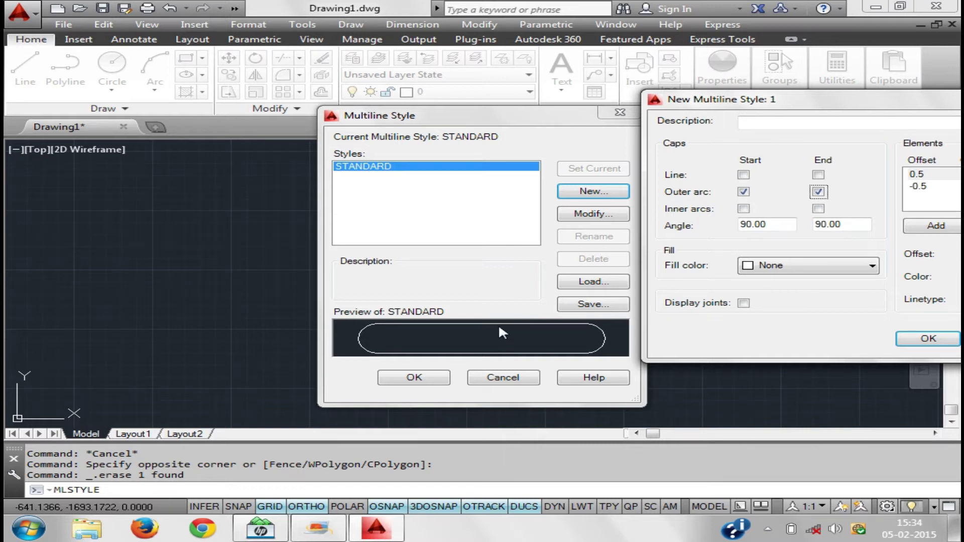
pyautogui.click(764, 271)
pyautogui.click(773, 315)
pyautogui.moveTo(869, 106)
pyautogui.mouseDown()
pyautogui.moveTo(530, 131)
pyautogui.moveTo(875, 106)
pyautogui.mouseUp()
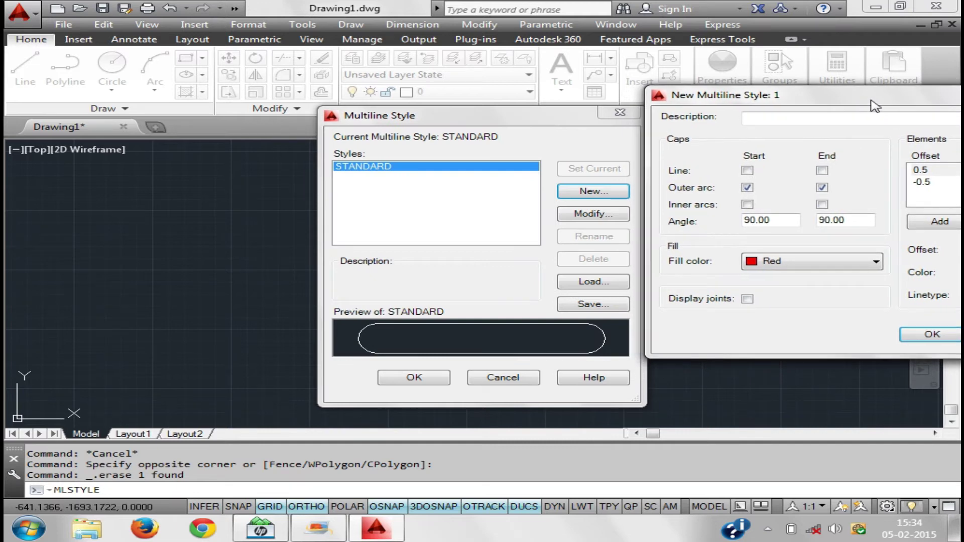
pyautogui.moveTo(875, 105); pyautogui.dragTo(858, 108)
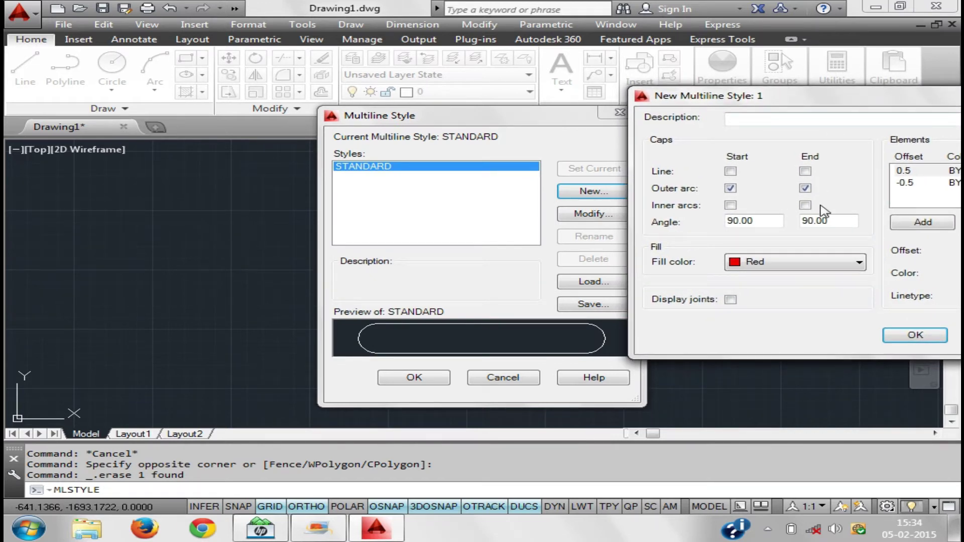
pyautogui.click(828, 262)
pyautogui.click(799, 276)
pyautogui.moveTo(872, 107)
pyautogui.mouseDown()
pyautogui.moveTo(21, 131)
pyautogui.moveTo(30, 134)
pyautogui.mouseUp()
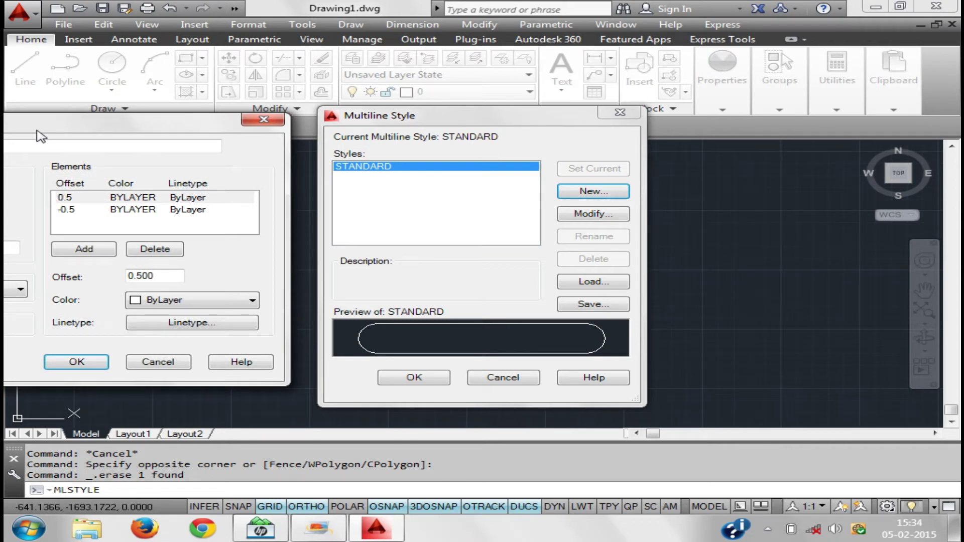
pyautogui.click(263, 119)
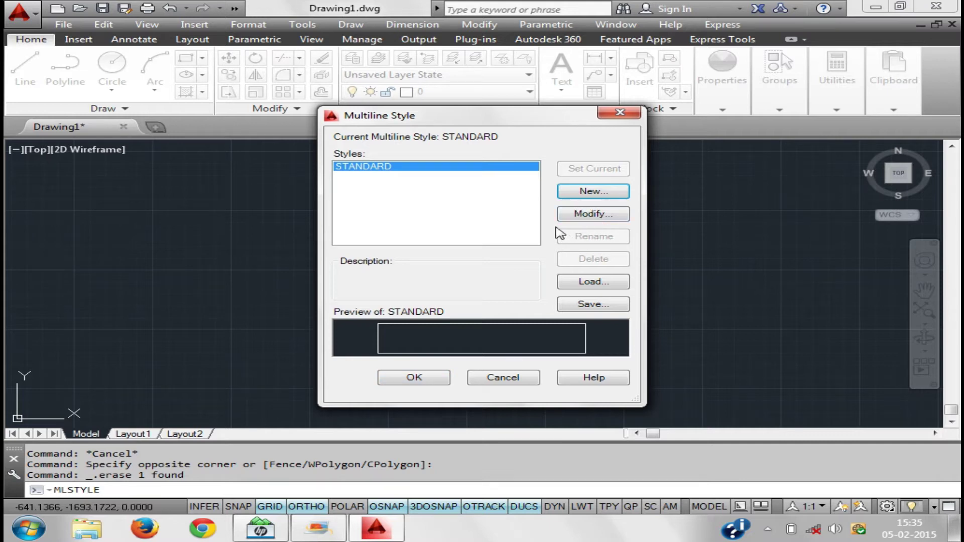
# Start a new multiline style named S1 based on STANDARD
pyautogui.click(587, 215)
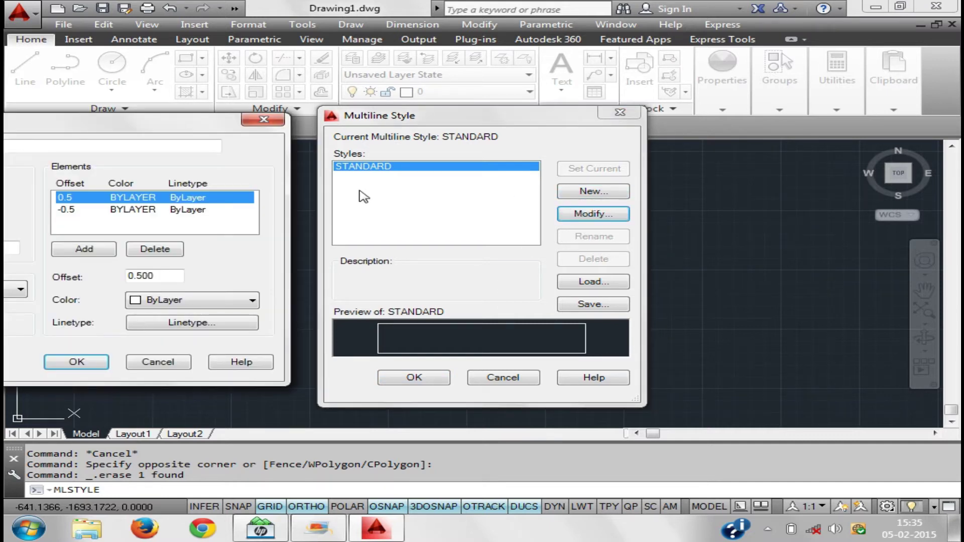
pyautogui.click(266, 121)
pyautogui.click(583, 192)
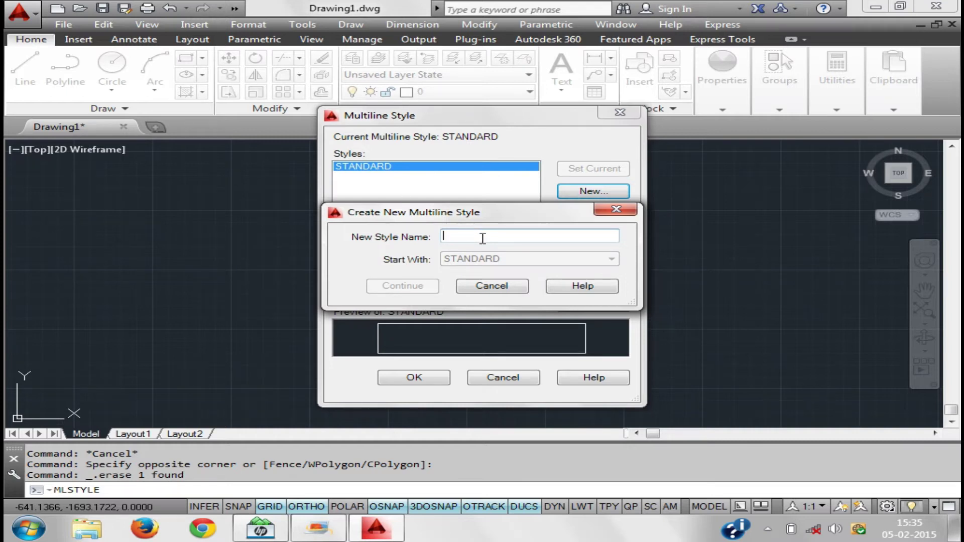
pyautogui.write('s')
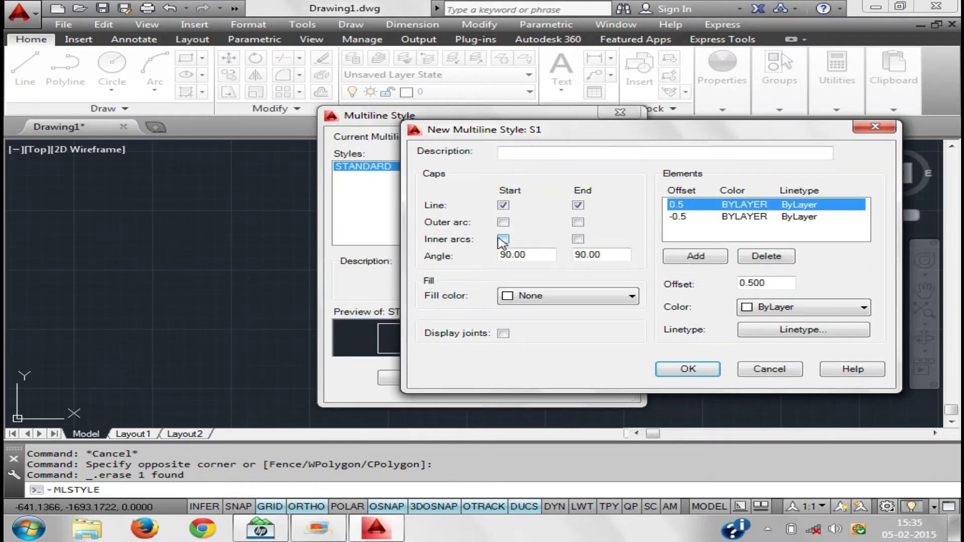
# Give S1 outer-arc caps at both ends, no line caps, and a new element at offset 4.5
pyautogui.click(503, 222)
pyautogui.click(578, 222)
pyautogui.moveTo(572, 138)
pyautogui.mouseDown()
pyautogui.moveTo(907, 121)
pyautogui.moveTo(677, 114)
pyautogui.moveTo(631, 126)
pyautogui.moveTo(866, 131)
pyautogui.moveTo(468, 127)
pyautogui.mouseUp()
pyautogui.click(564, 194)
pyautogui.click(638, 194)
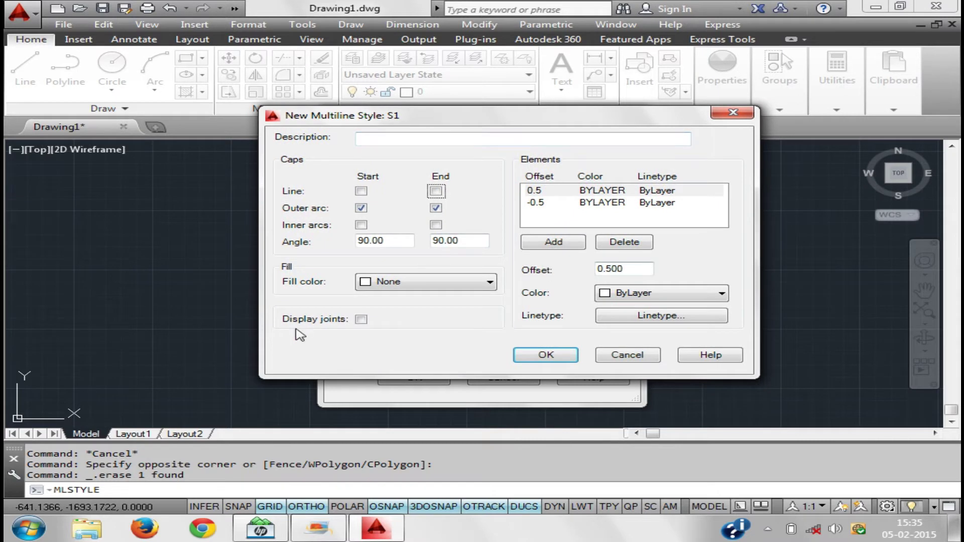
pyautogui.click(361, 319)
pyautogui.click(361, 320)
pyautogui.click(565, 243)
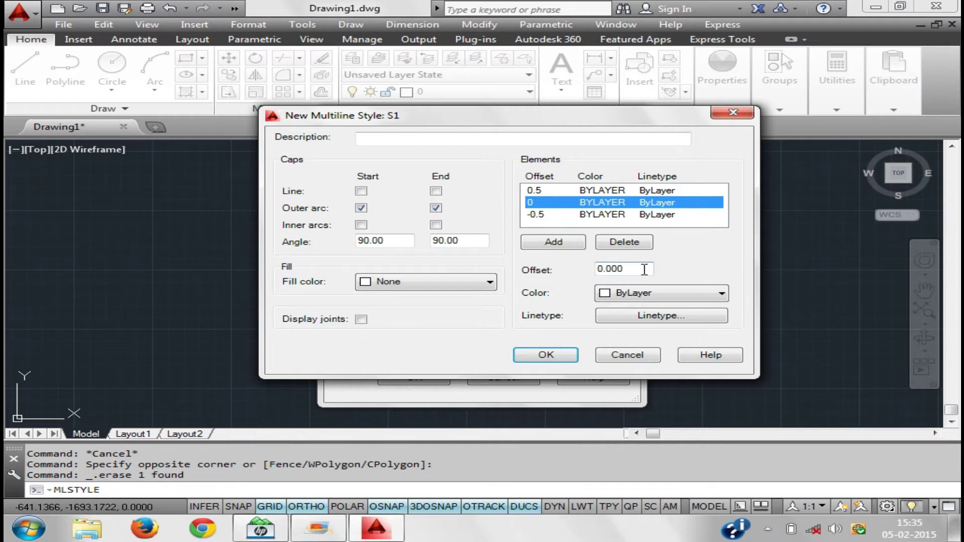
pyautogui.doubleClick(627, 270)
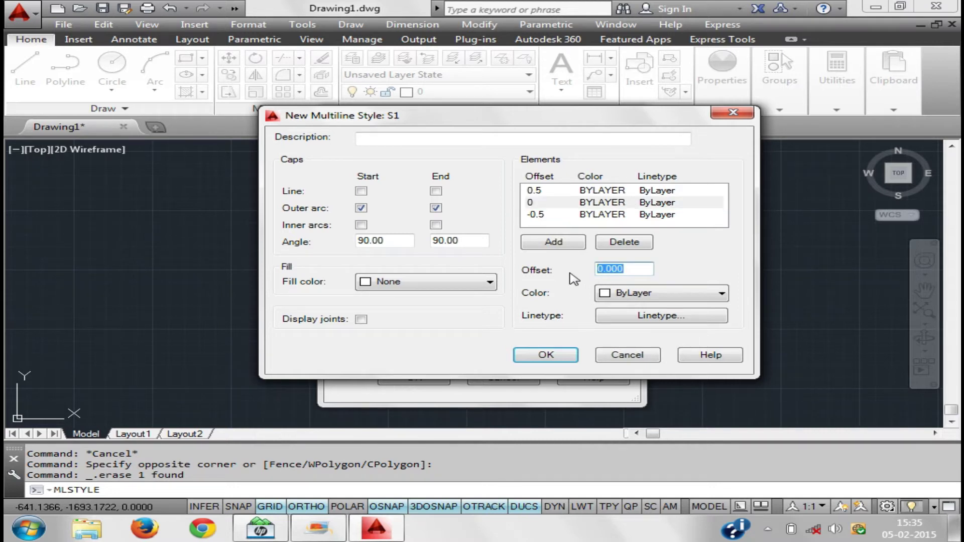
pyautogui.write('4.5')
# Save S1, then add two more line elements at offsets -4.5 and 0
pyautogui.press('Return')
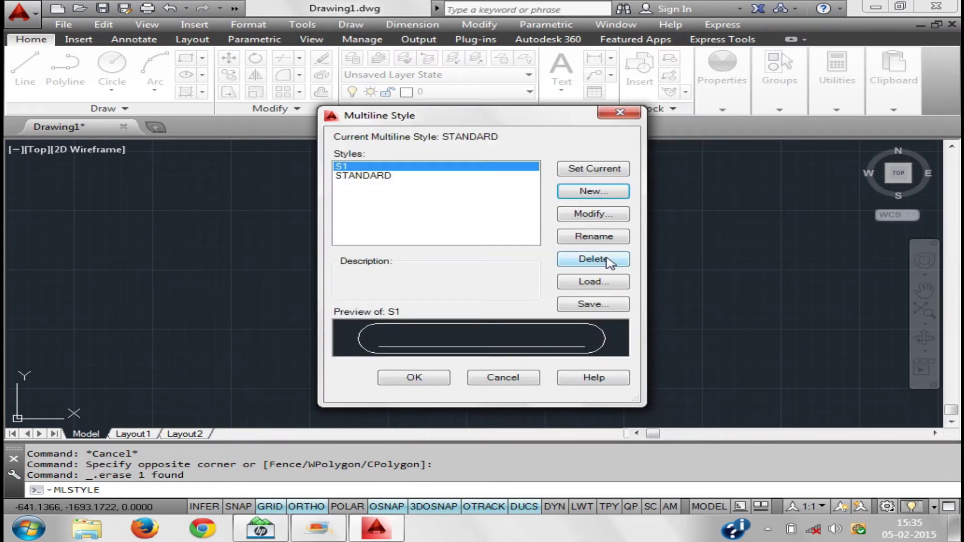
pyautogui.click(589, 215)
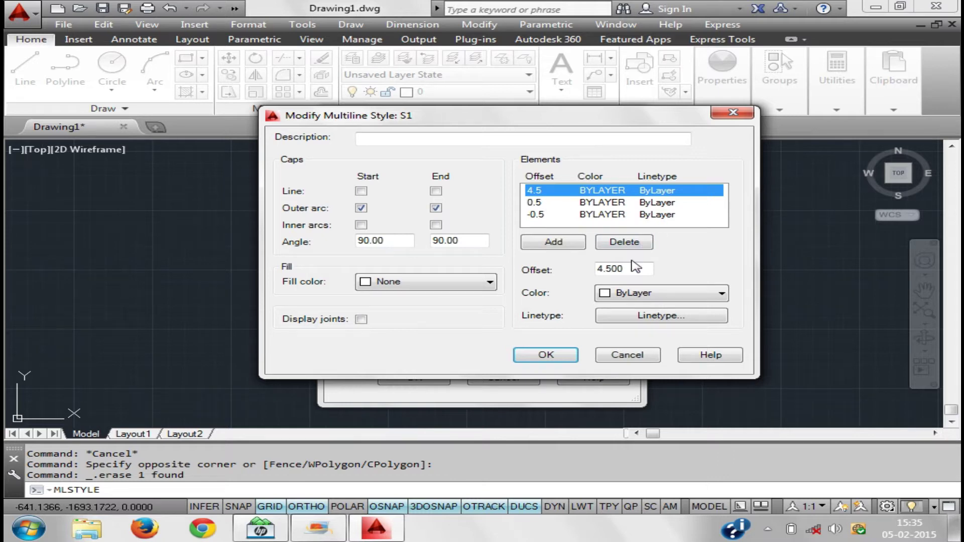
pyautogui.click(645, 268)
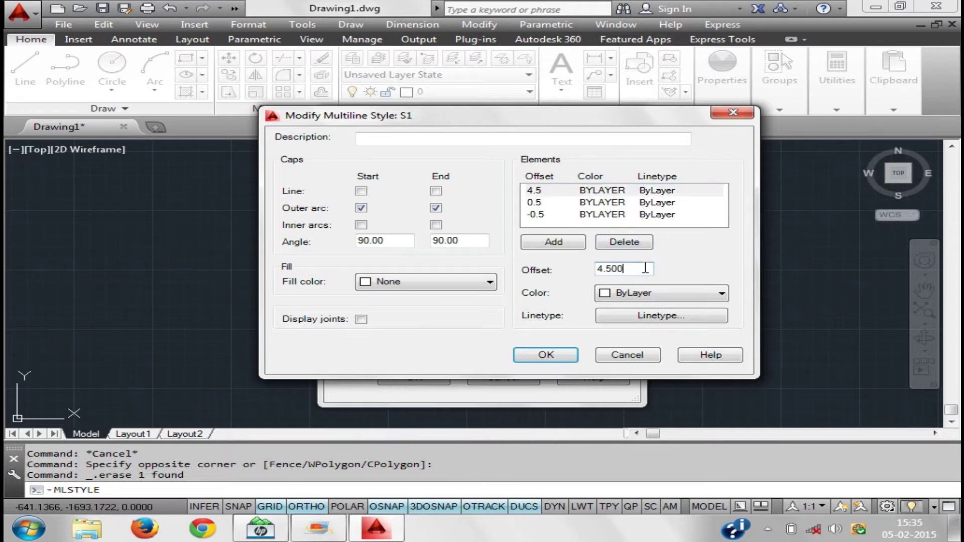
pyautogui.click(566, 243)
pyautogui.doubleClick(637, 268)
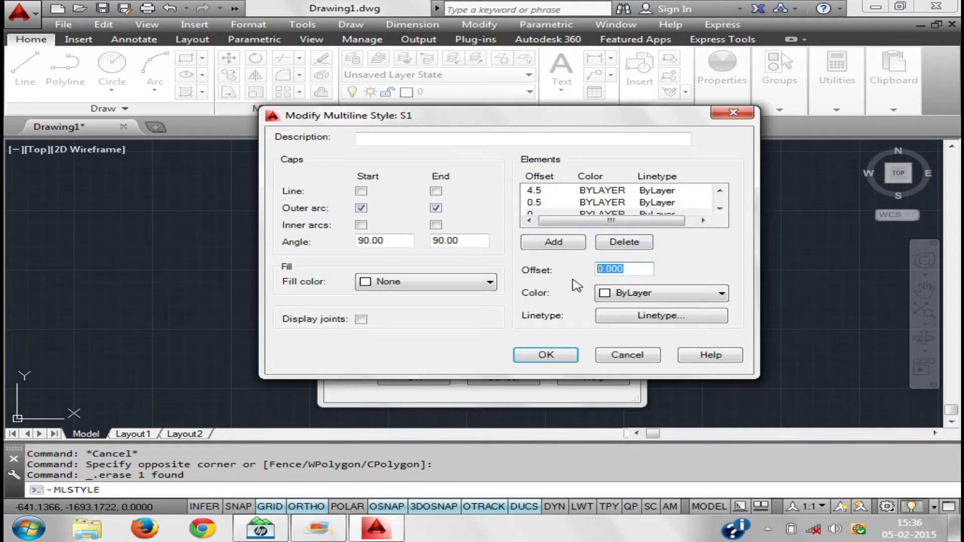
pyautogui.write('-4.5')
pyautogui.click(555, 243)
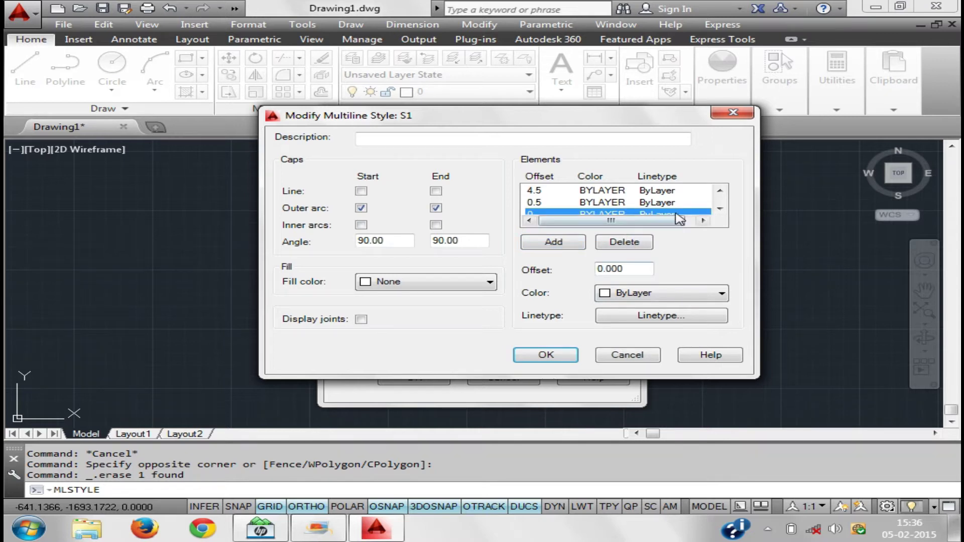
pyautogui.click(719, 208)
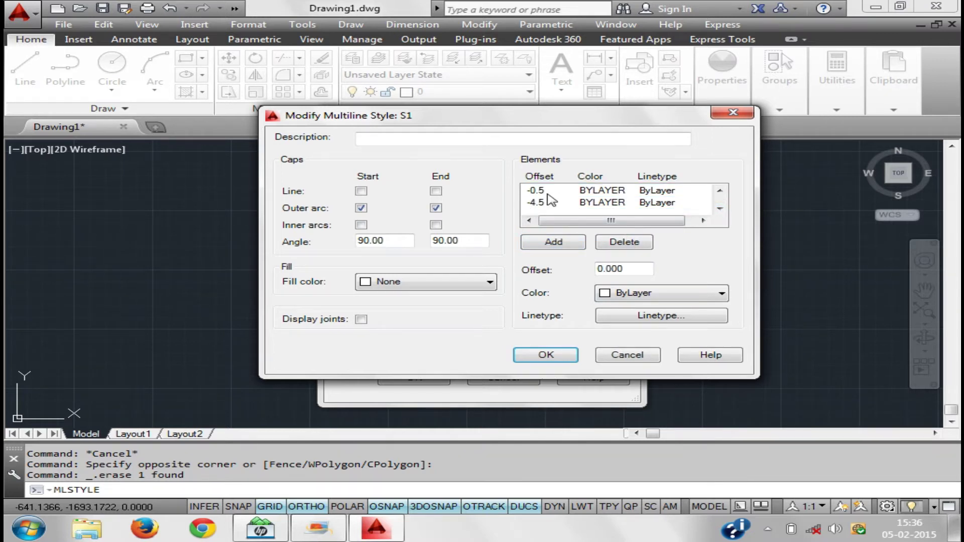
pyautogui.click(719, 191)
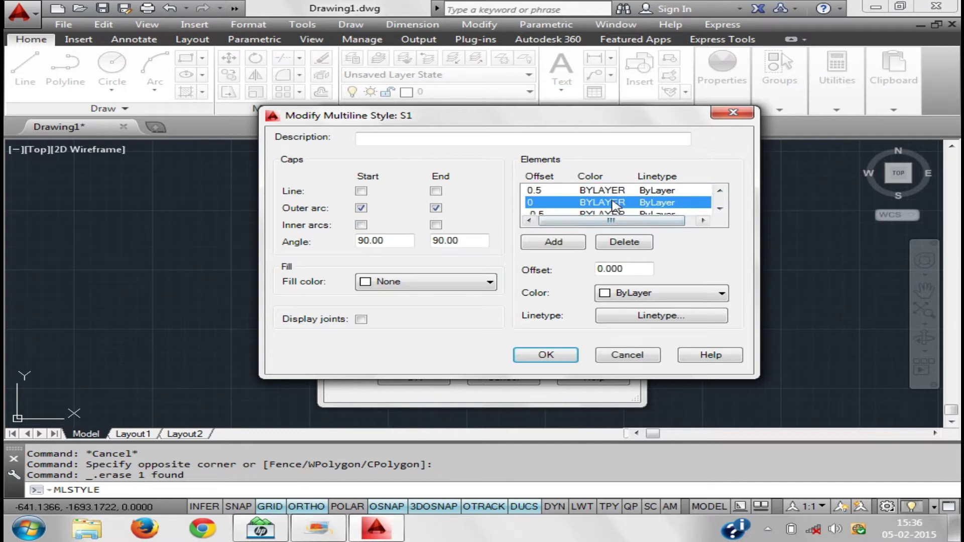
pyautogui.click(720, 191)
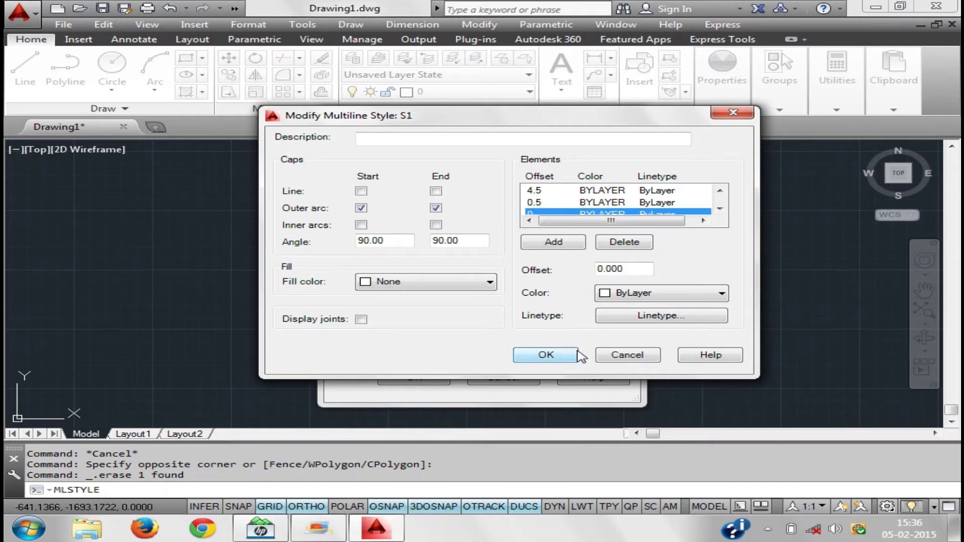
# Make the 4.5 outer element cyan and leave the 0.5 element ByLayer
pyautogui.click(635, 194)
pyautogui.click(673, 293)
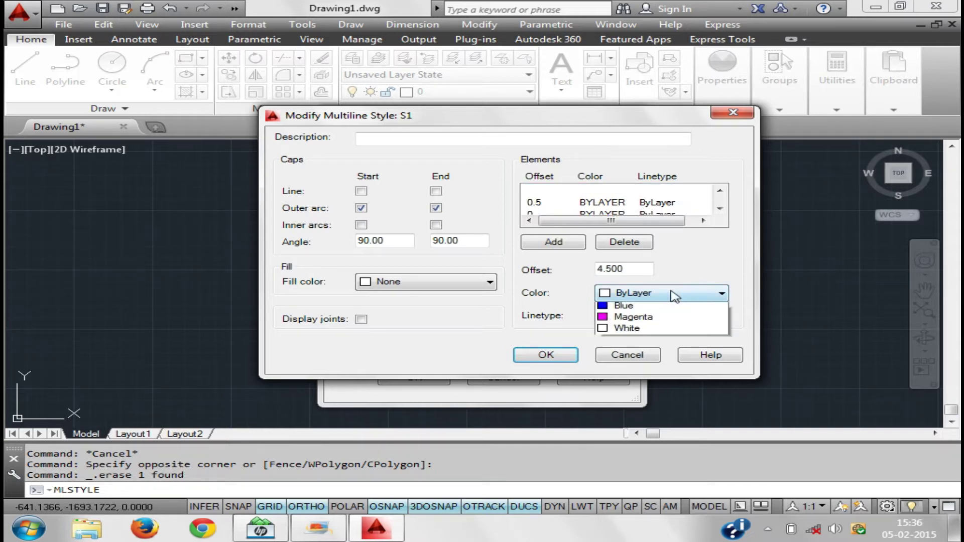
pyautogui.click(640, 368)
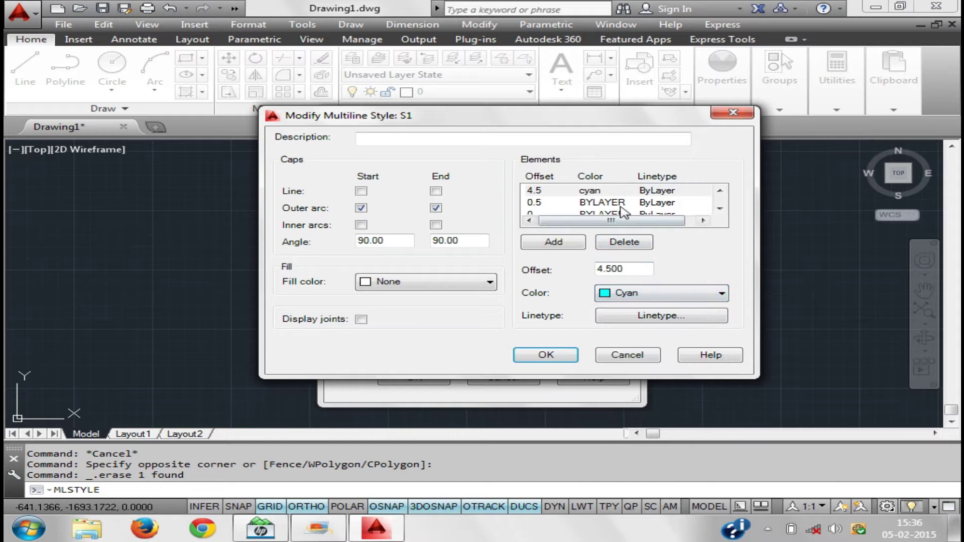
pyautogui.click(639, 204)
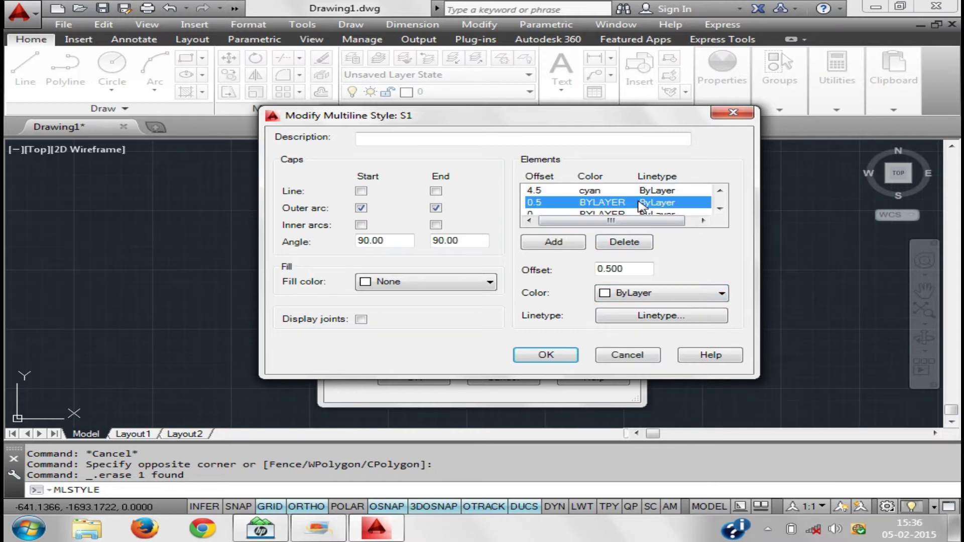
pyautogui.click(664, 295)
pyautogui.click(653, 308)
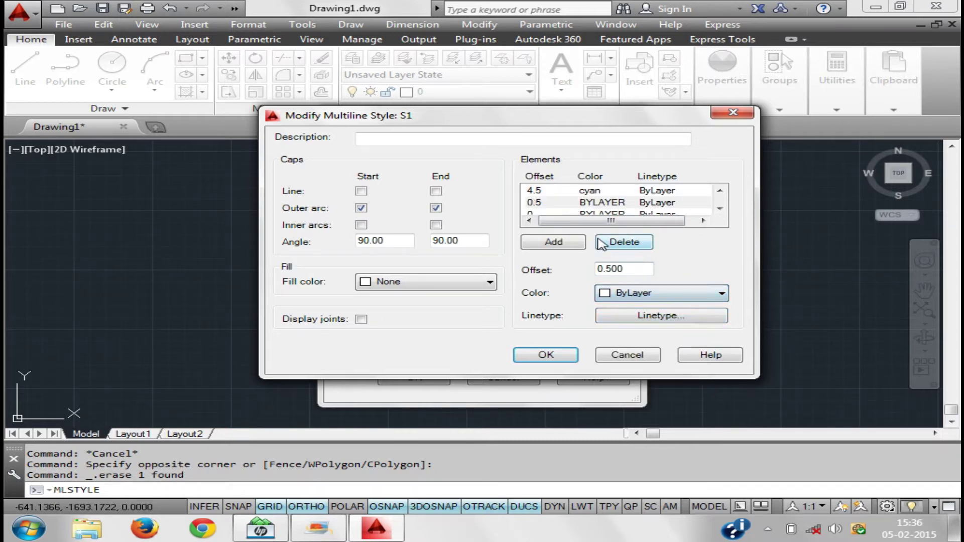
# Make the centre element yellow and the -4.5 element cyan, then close the style dialogs
pyautogui.click(571, 213)
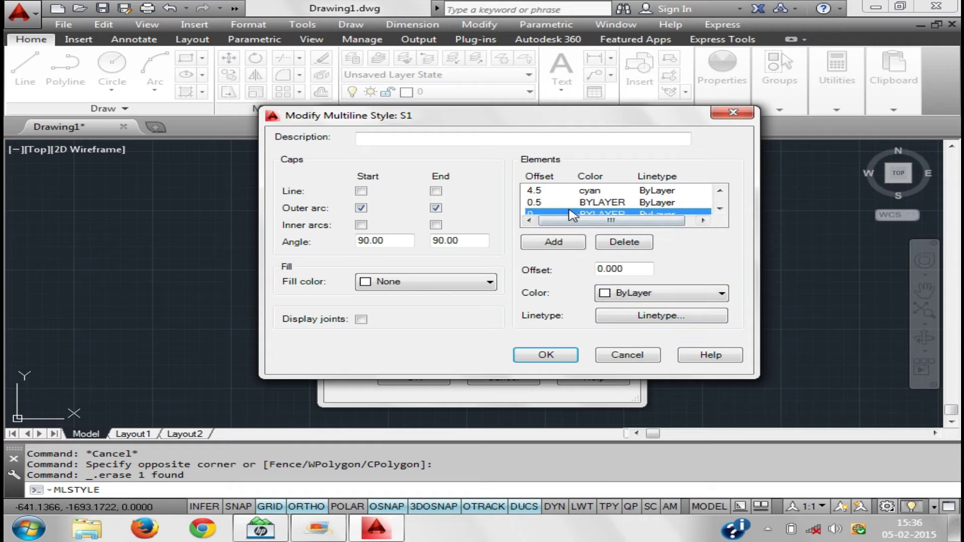
pyautogui.click(658, 296)
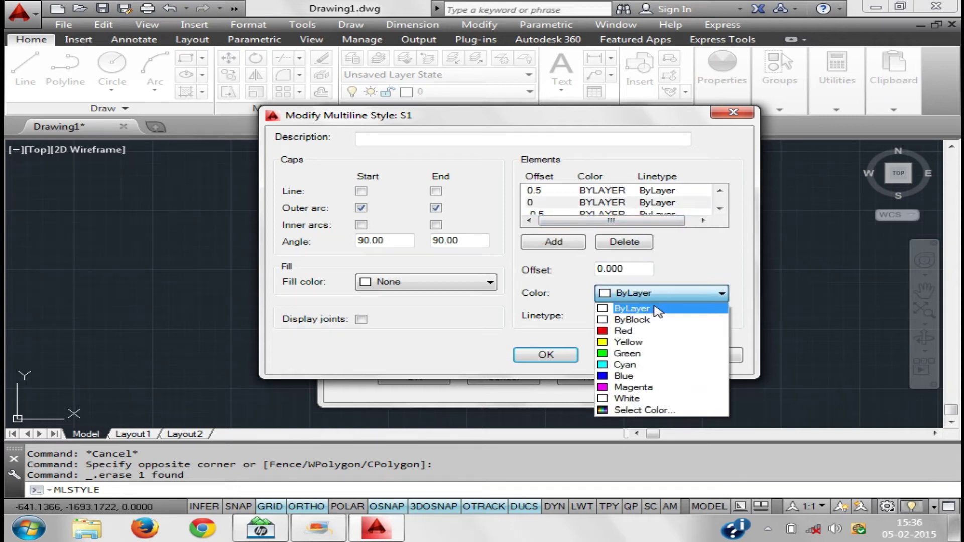
pyautogui.click(648, 342)
pyautogui.click(720, 208)
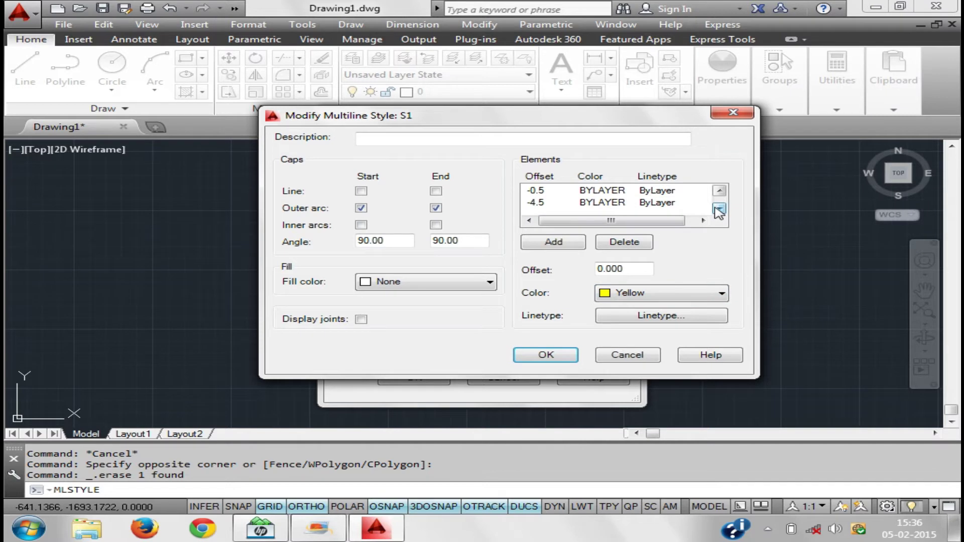
pyautogui.click(641, 202)
pyautogui.click(638, 293)
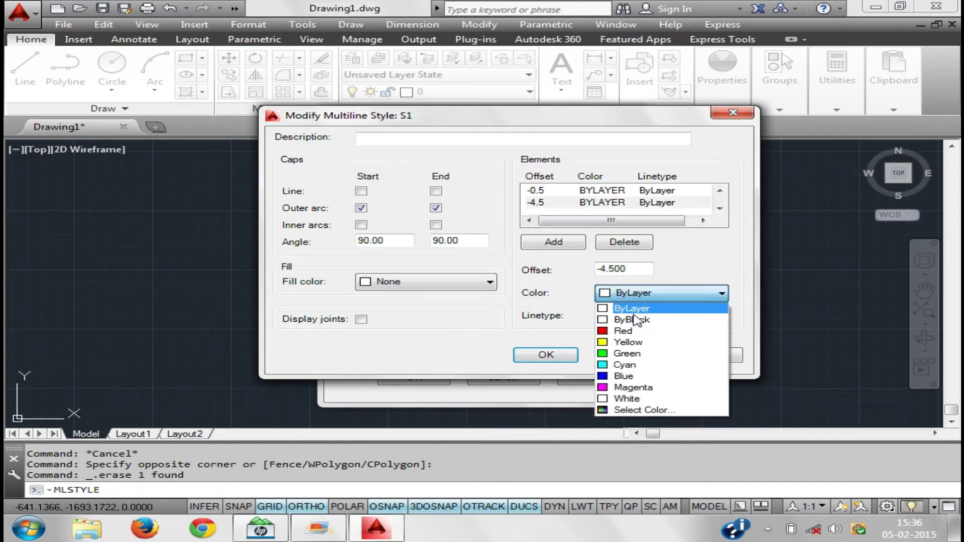
pyautogui.click(635, 371)
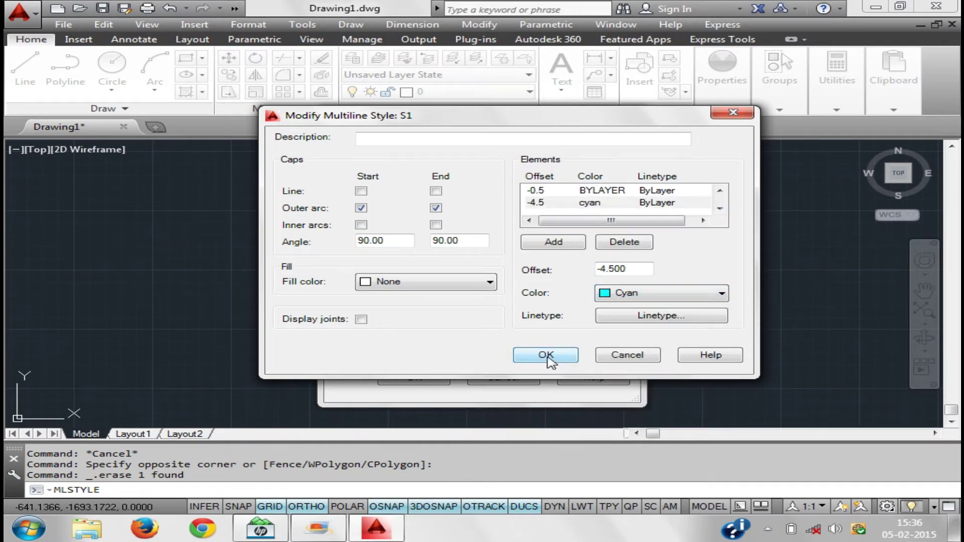
pyautogui.click(546, 355)
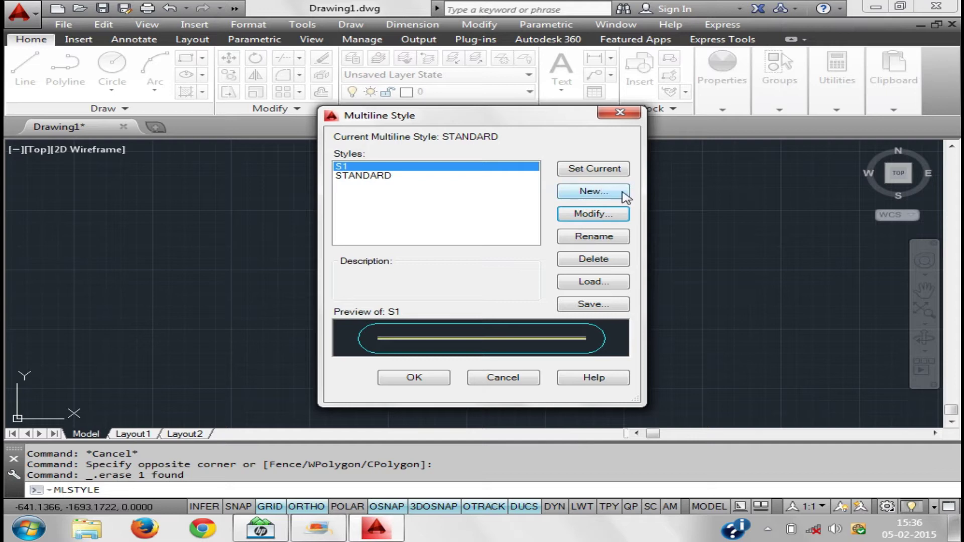
pyautogui.click(432, 381)
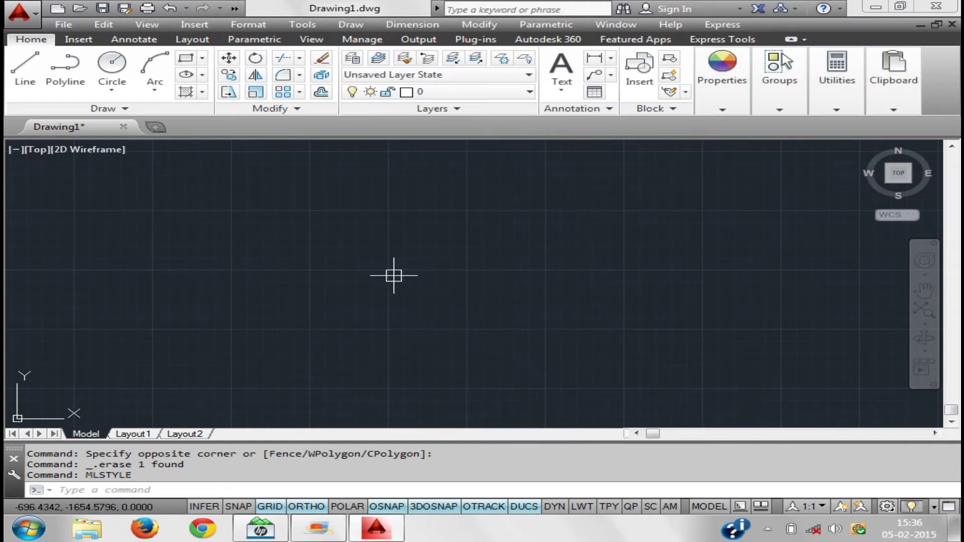
# Start the ML command and switch the multiline style to S1
pyautogui.write('ml')
pyautogui.press('Return')
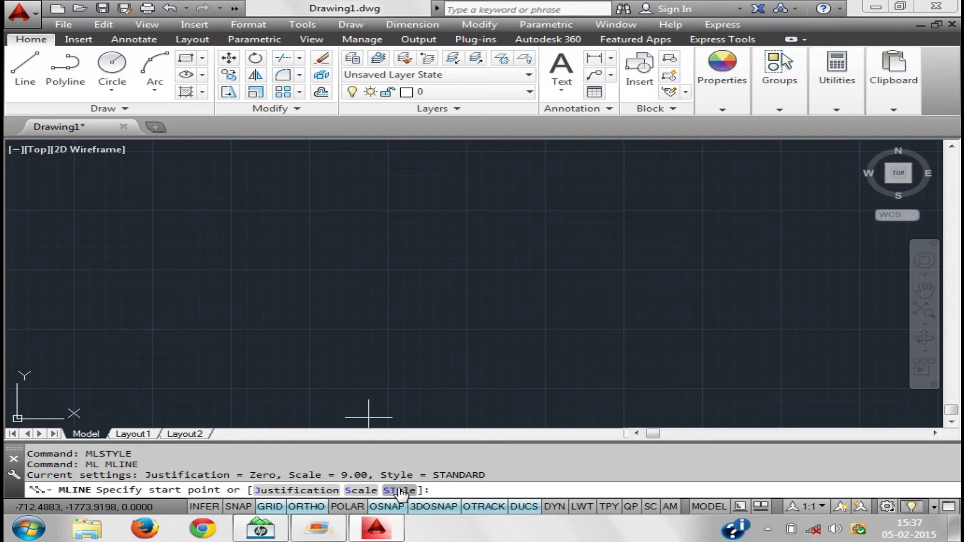
pyautogui.click(400, 492)
pyautogui.write('s1')
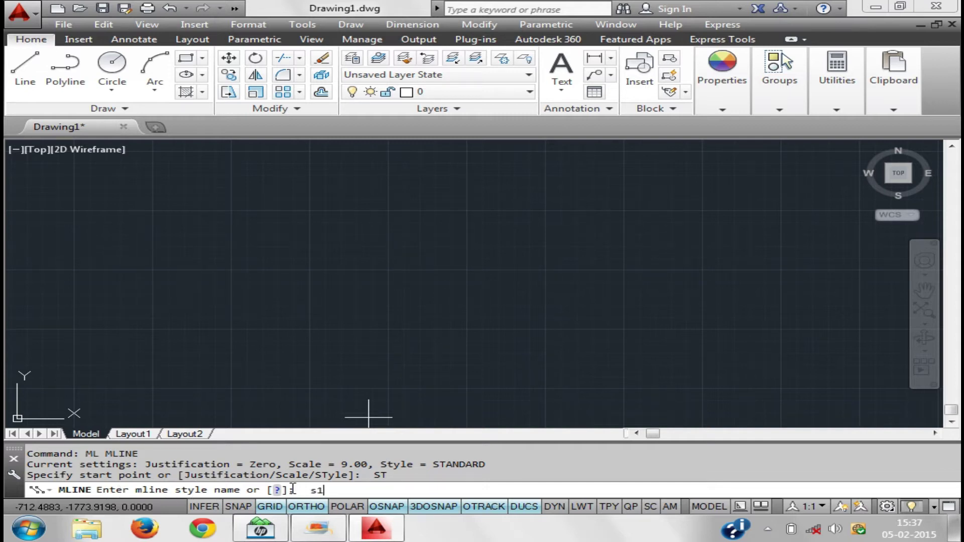
pyautogui.press('Return')
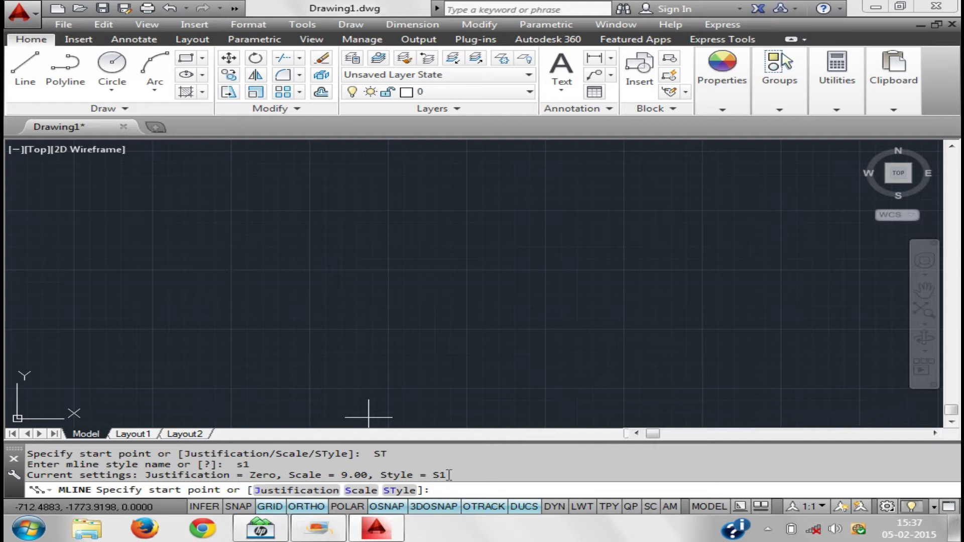
# Draw a trial S1 multiline running right, up, and back to the left
pyautogui.click(229, 312)
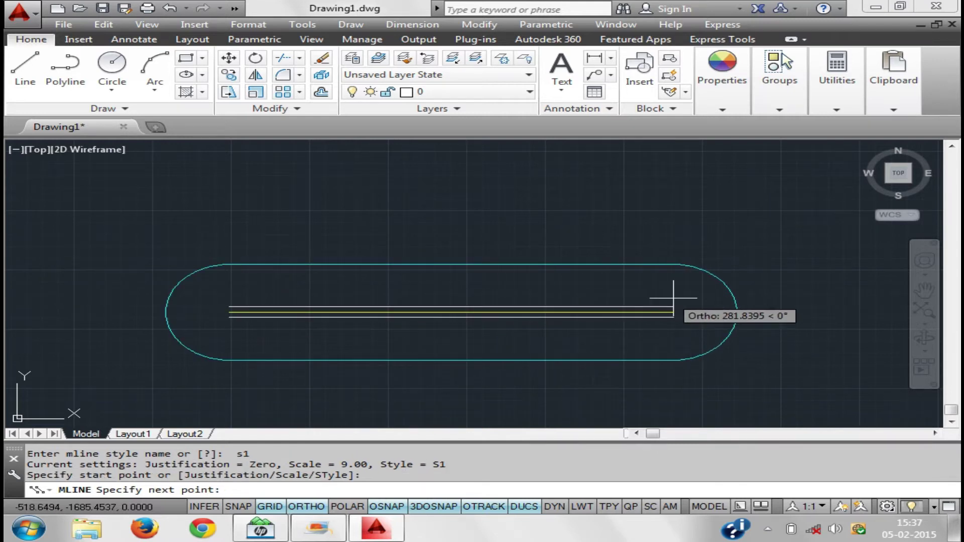
pyautogui.click(747, 293)
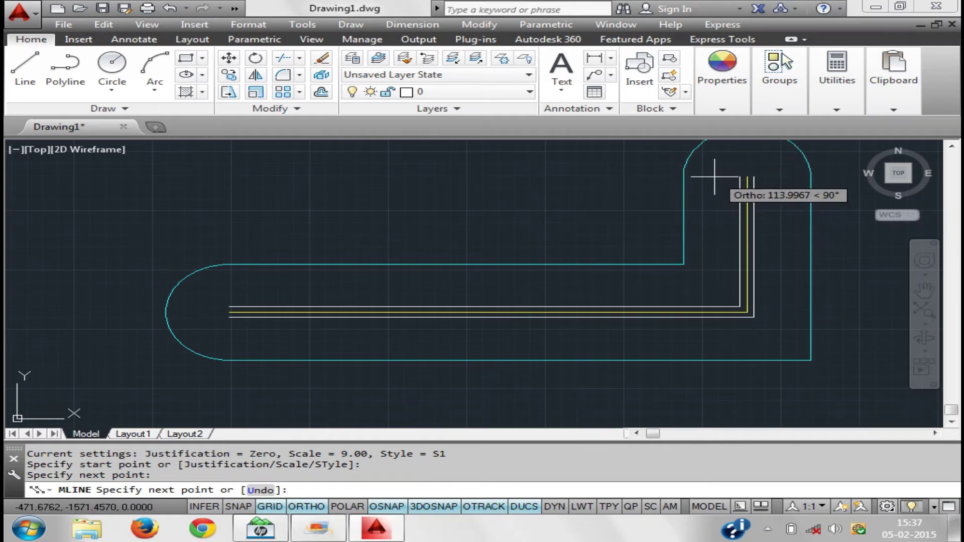
pyautogui.scroll(-5, 711, 186)
pyautogui.scroll(-3, 534, 319)
pyautogui.scroll(3, 534, 319)
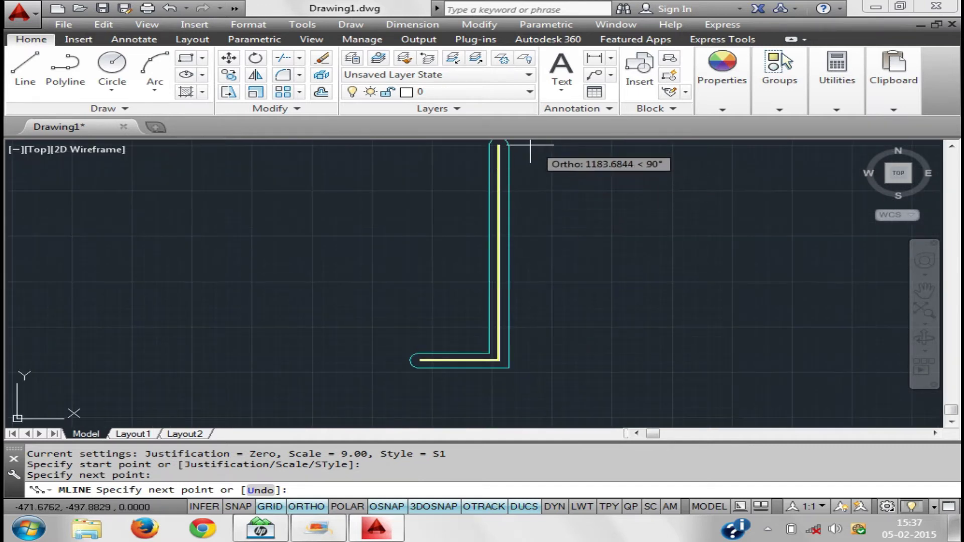
pyautogui.click(522, 146)
pyautogui.click(198, 150)
pyautogui.rightClick(200, 151)
pyautogui.click(239, 161)
# Window-select and delete the trial multiline, then bring the multiline style settings back up
pyautogui.scroll(3, 232, 209)
pyautogui.scroll(2, 239, 217)
pyautogui.scroll(2, 223, 216)
pyautogui.moveTo(223, 216); pyautogui.dragTo(252, 241, button='middle')
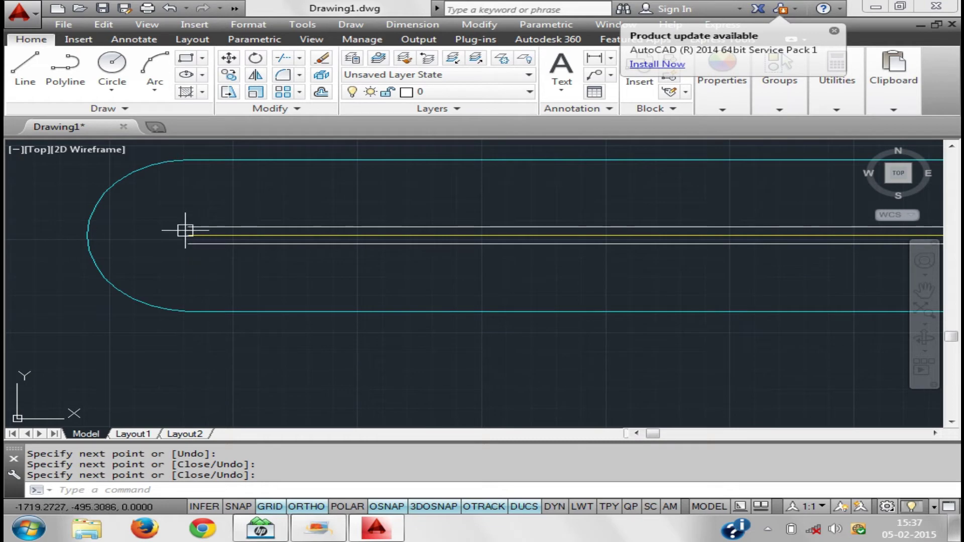
pyautogui.click(312, 301)
pyautogui.click(251, 249)
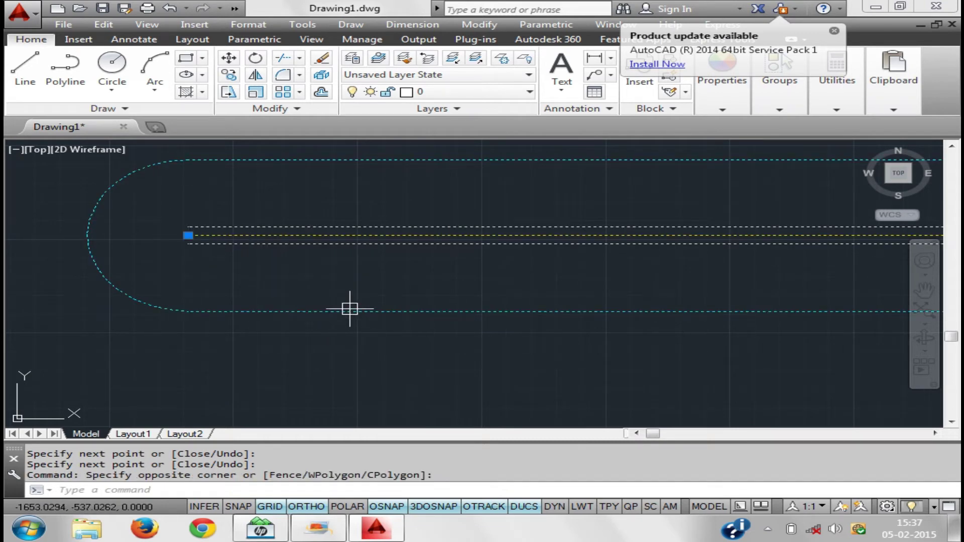
pyautogui.press('Delete')
pyautogui.write('ml')
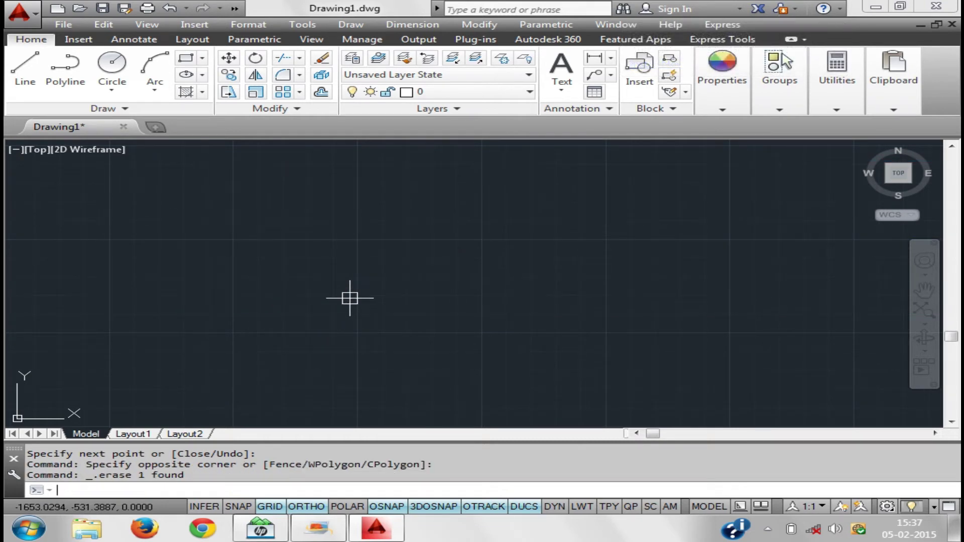
pyautogui.press('Return')
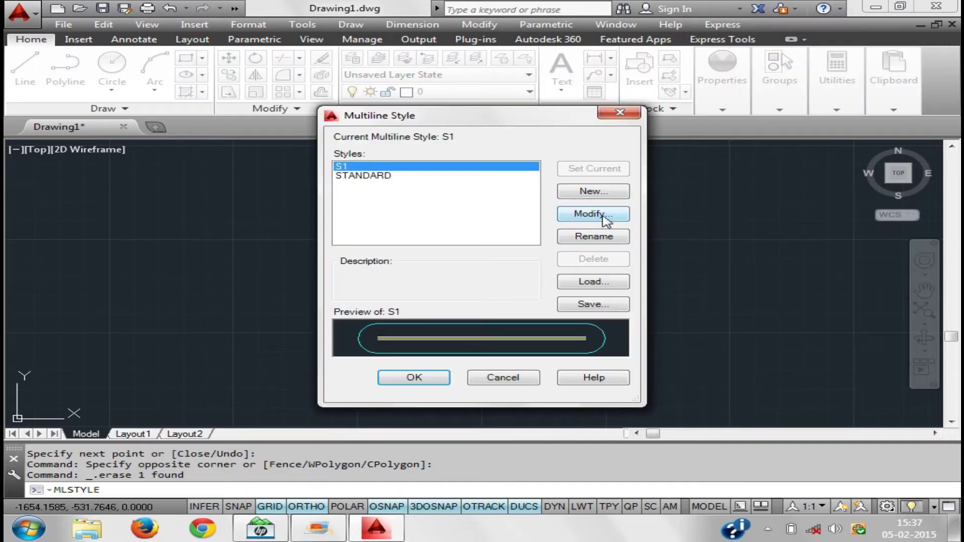
# Add inner-arc caps at both the start and end of style S1
pyautogui.click(599, 216)
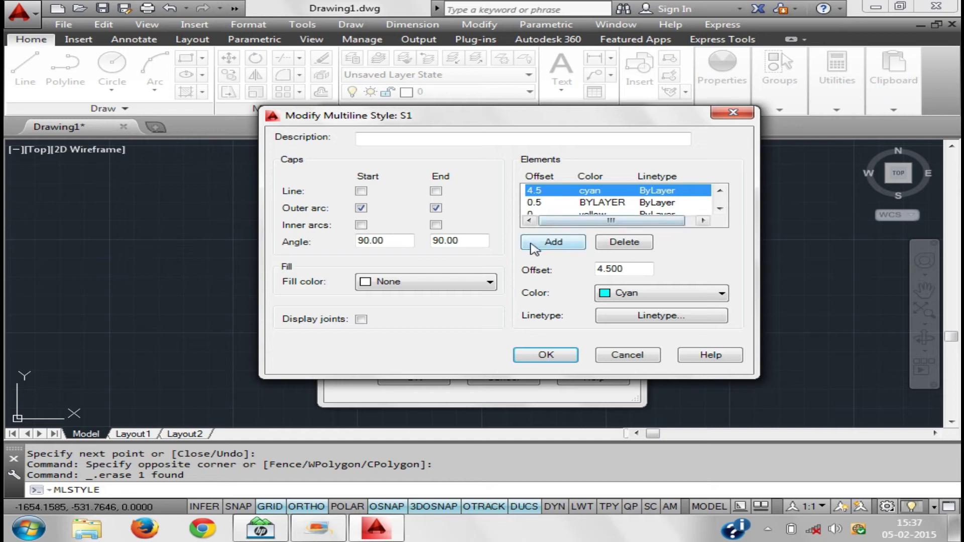
pyautogui.click(361, 225)
pyautogui.click(435, 225)
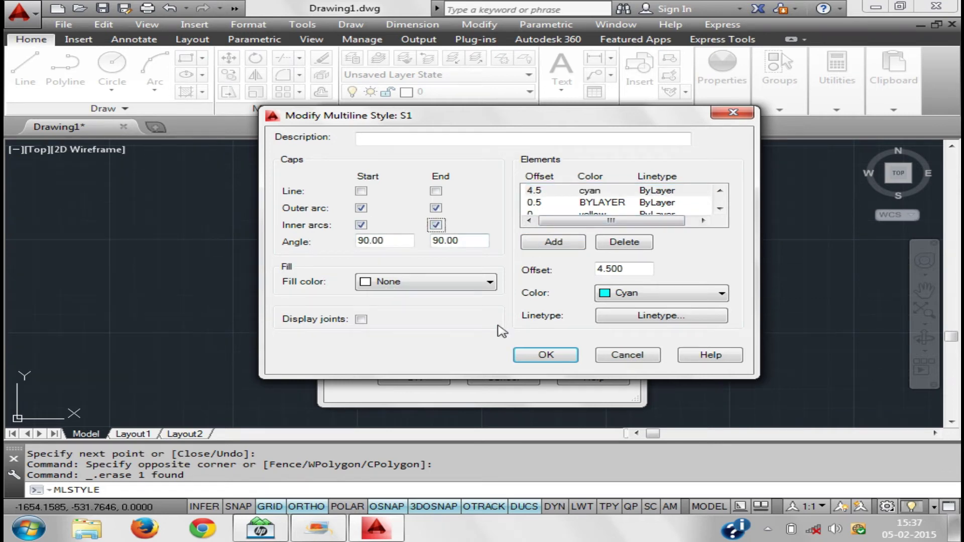
pyautogui.click(522, 357)
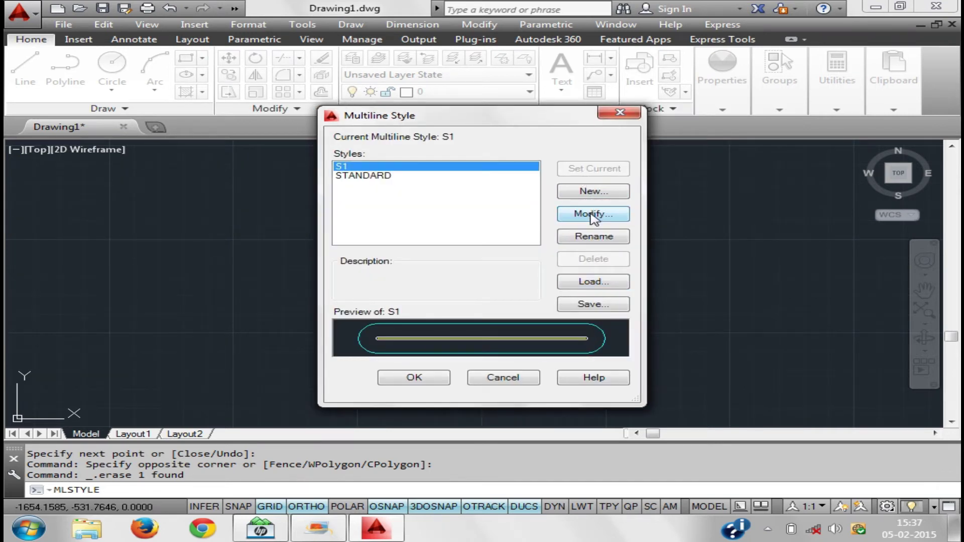
pyautogui.click(442, 377)
# Draw a test S1 multiline with several corners to preview the inner-arc caps
pyautogui.write('ml')
pyautogui.press('Return')
pyautogui.click(217, 290)
pyautogui.click(601, 291)
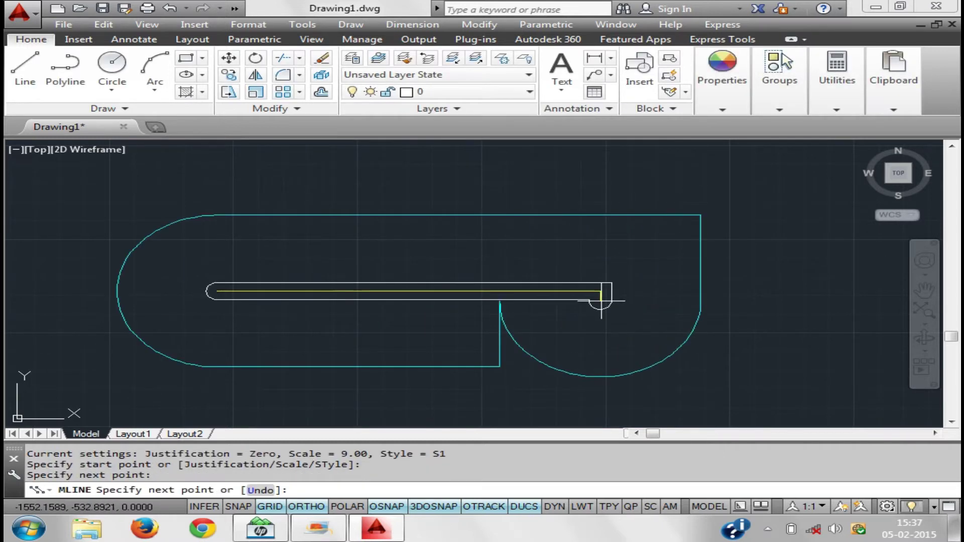
pyautogui.scroll(-5, 572, 171)
pyautogui.moveTo(573, 174); pyautogui.dragTo(543, 354, button='middle')
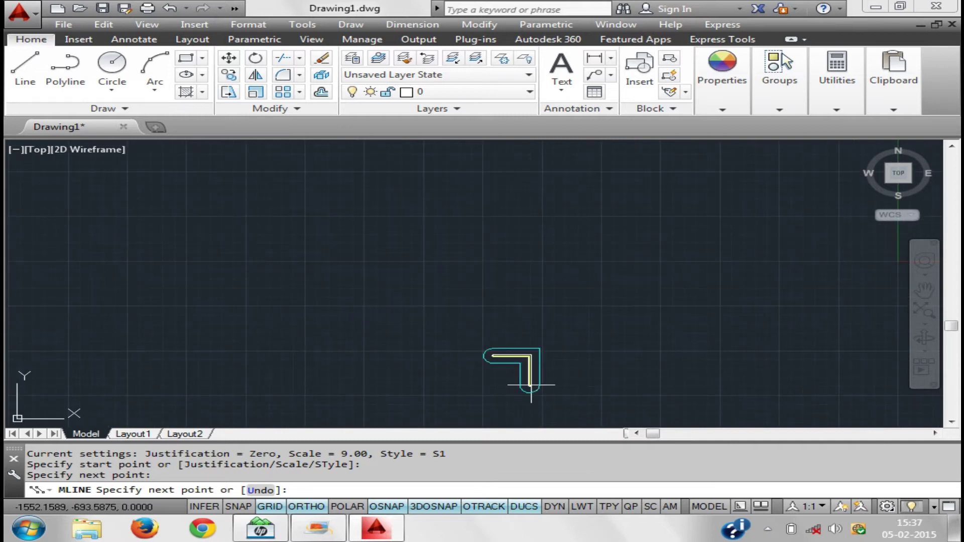
pyautogui.click(533, 147)
pyautogui.click(793, 173)
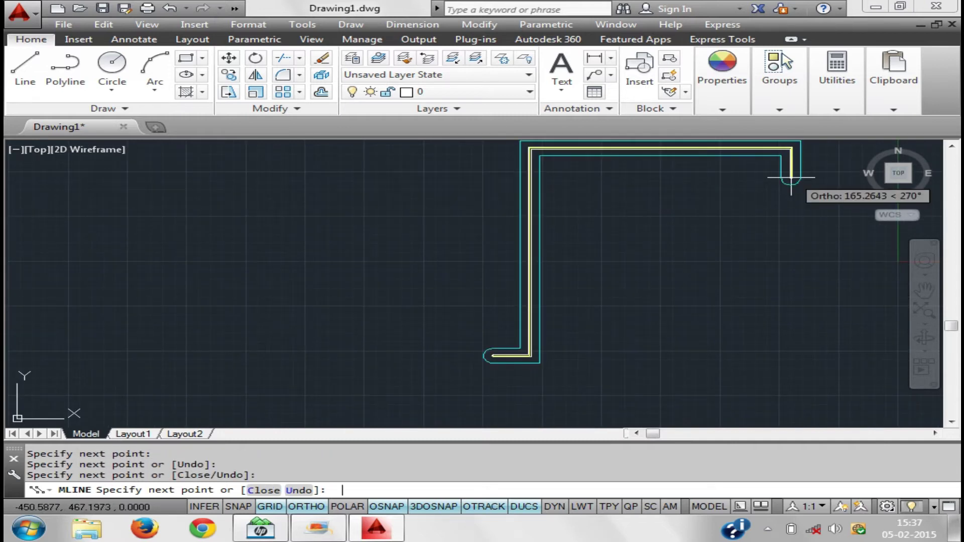
pyautogui.press('Return')
# Window-select the test multiline and delete it
pyautogui.scroll(4, 487, 368)
pyautogui.scroll(2, 456, 359)
pyautogui.scroll(3, 416, 308)
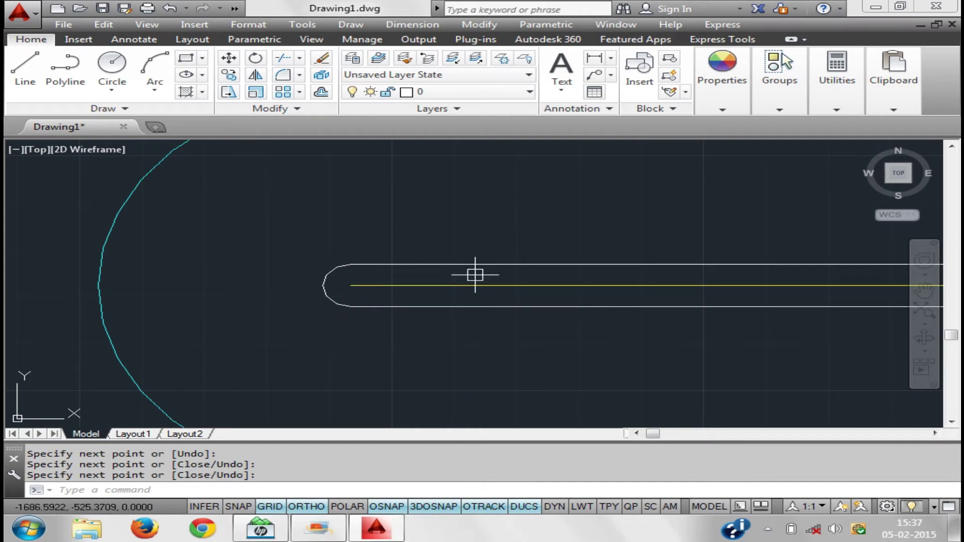
pyautogui.scroll(-2, 382, 302)
pyautogui.scroll(1, 477, 301)
pyautogui.scroll(3, 412, 324)
pyautogui.scroll(5, 380, 328)
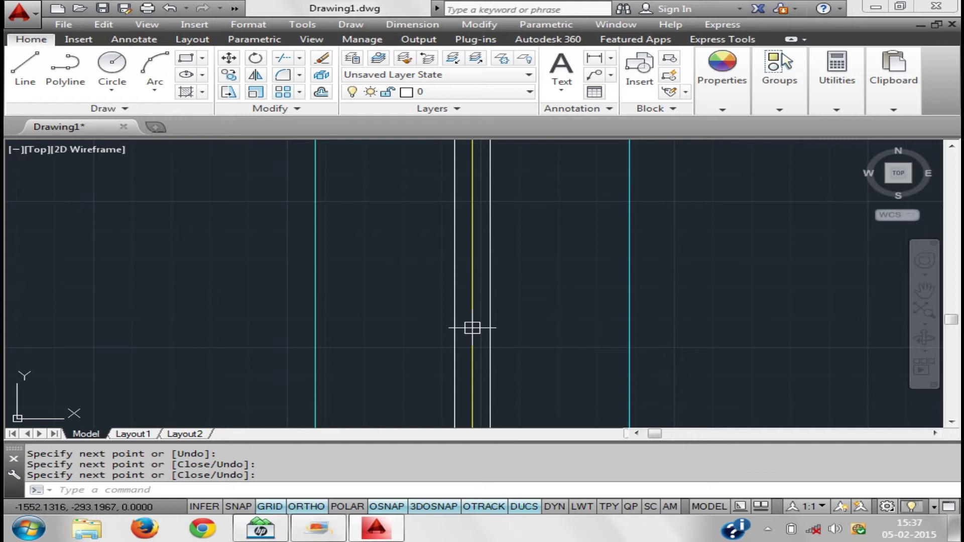
pyautogui.click(597, 380)
pyautogui.click(371, 298)
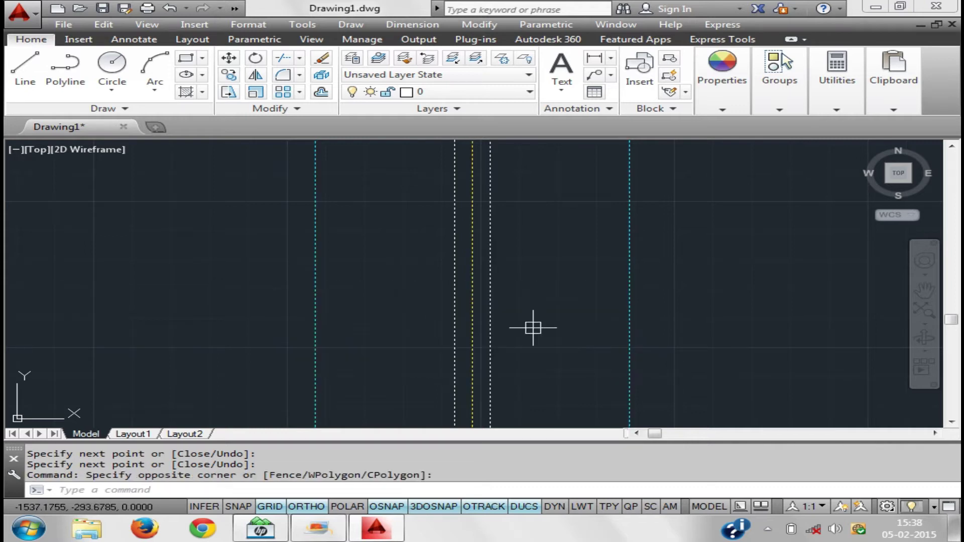
pyautogui.press('Delete')
# Load the CENTER linetype and assign it to S1's yellow centre element
pyautogui.write('mltyle')
pyautogui.press('Return')
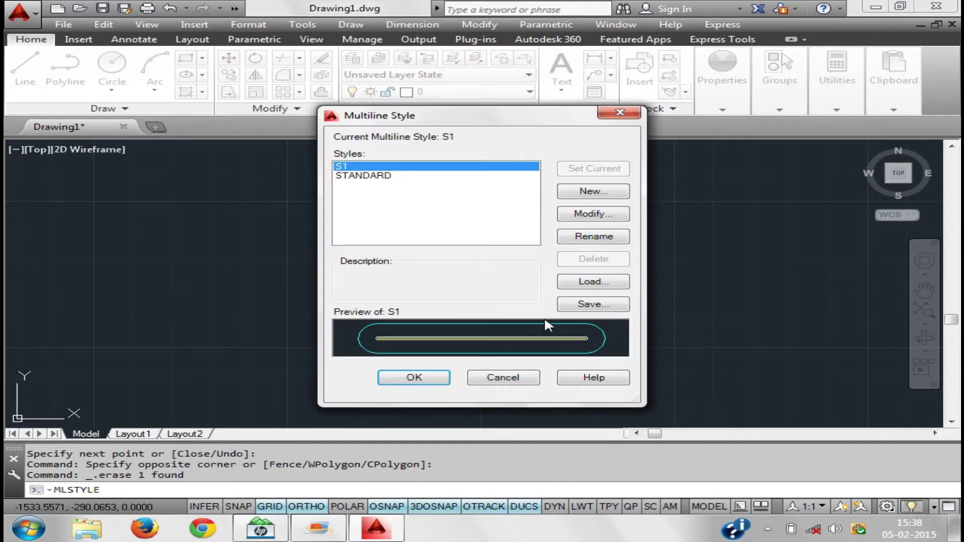
pyautogui.click(594, 215)
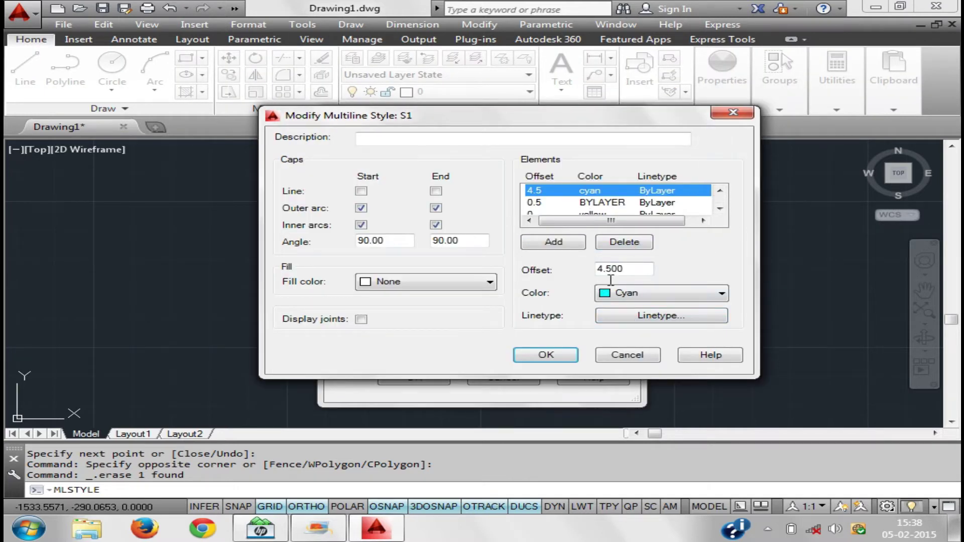
pyautogui.click(610, 215)
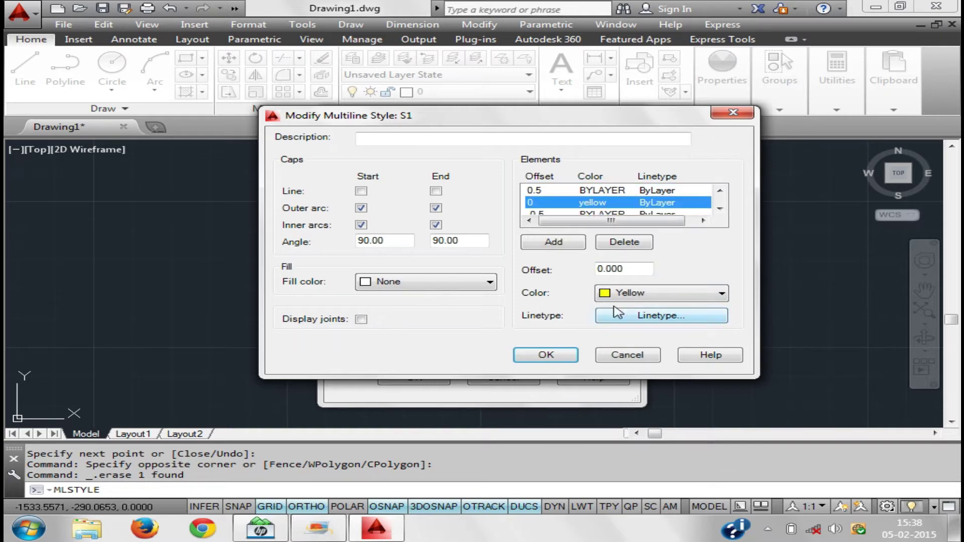
pyautogui.click(628, 318)
pyautogui.click(551, 322)
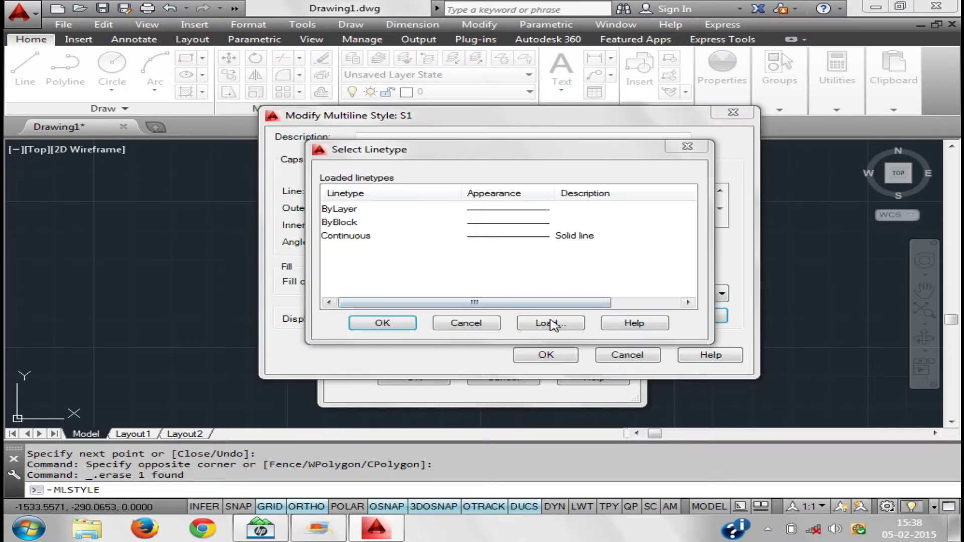
pyautogui.press('c')
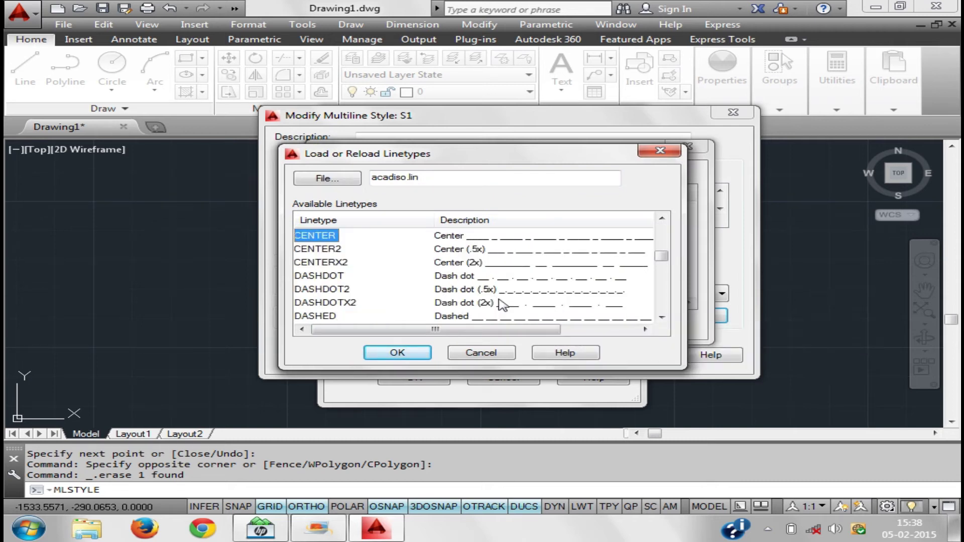
pyautogui.click(399, 352)
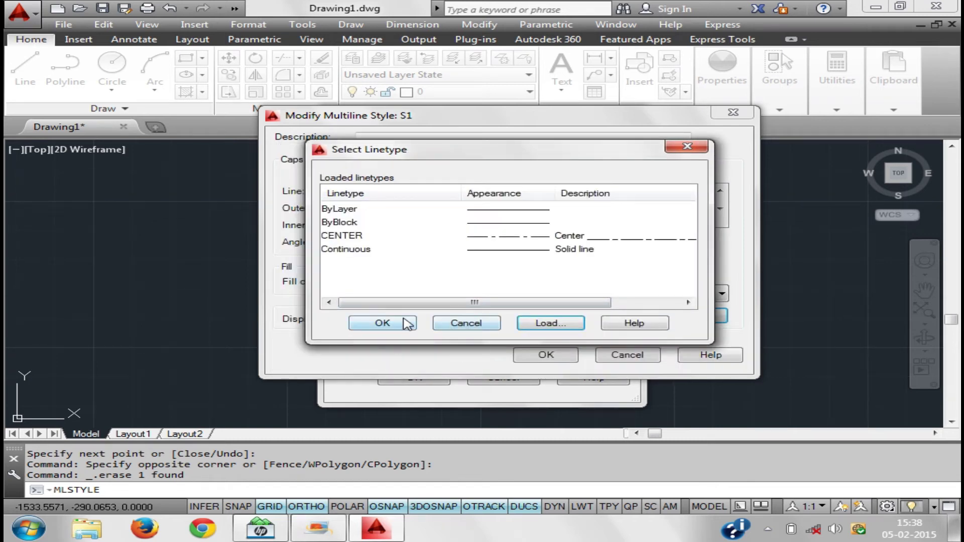
pyautogui.click(533, 236)
pyautogui.click(397, 323)
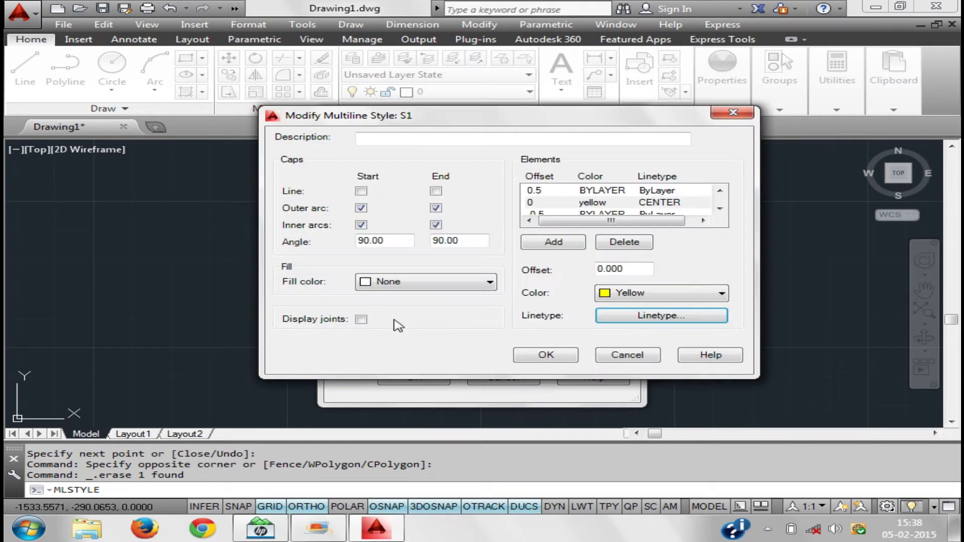
# Review S1's elements, then accept the style changes and close the style manager
pyautogui.click(601, 213)
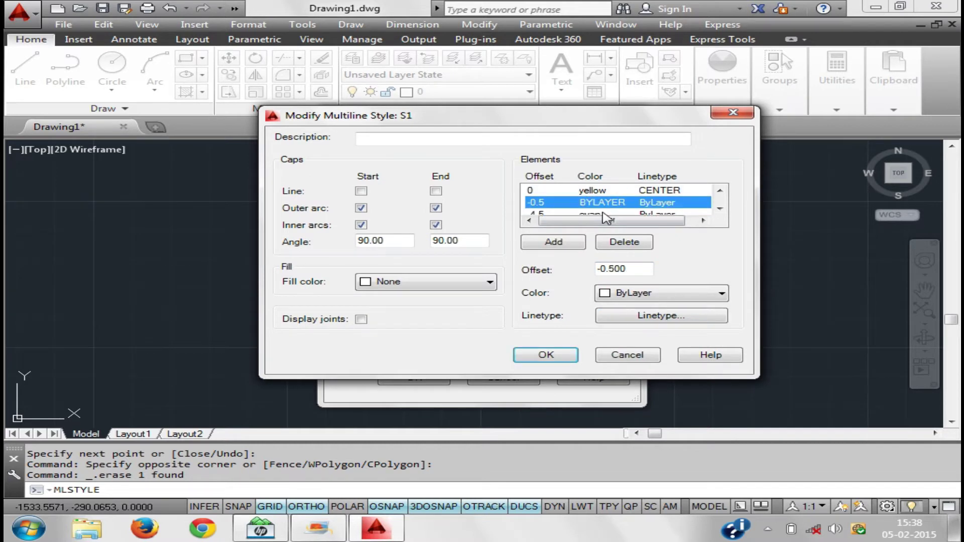
pyautogui.click(720, 208)
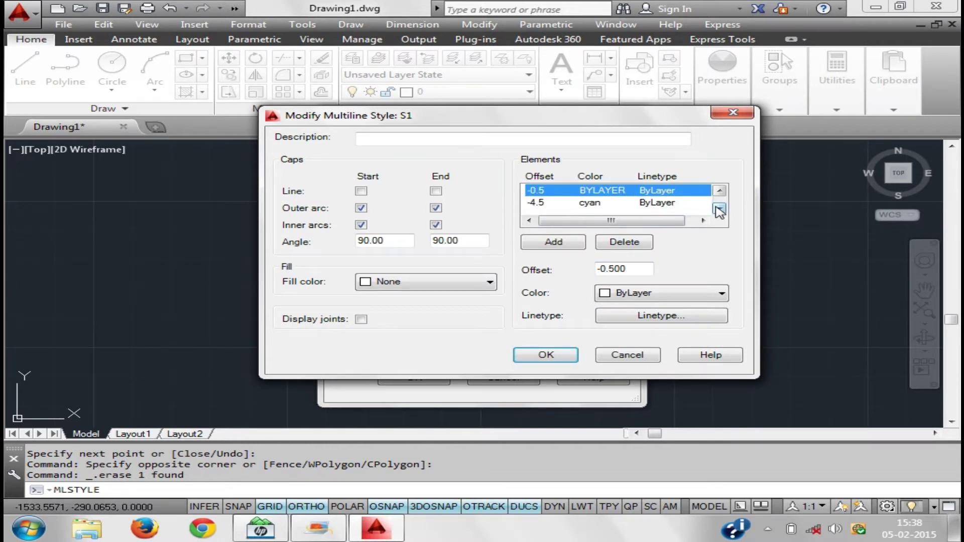
pyautogui.click(720, 191)
pyautogui.click(659, 191)
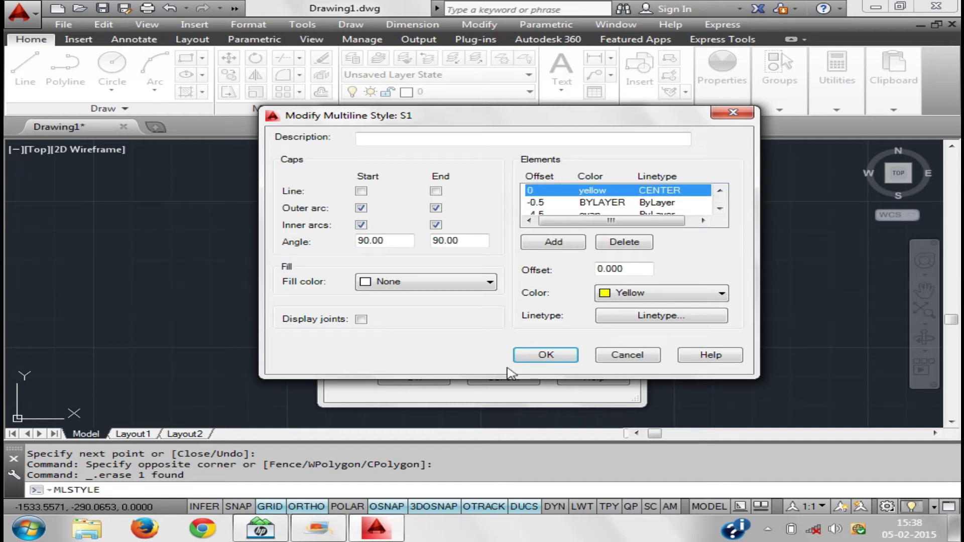
pyautogui.click(527, 355)
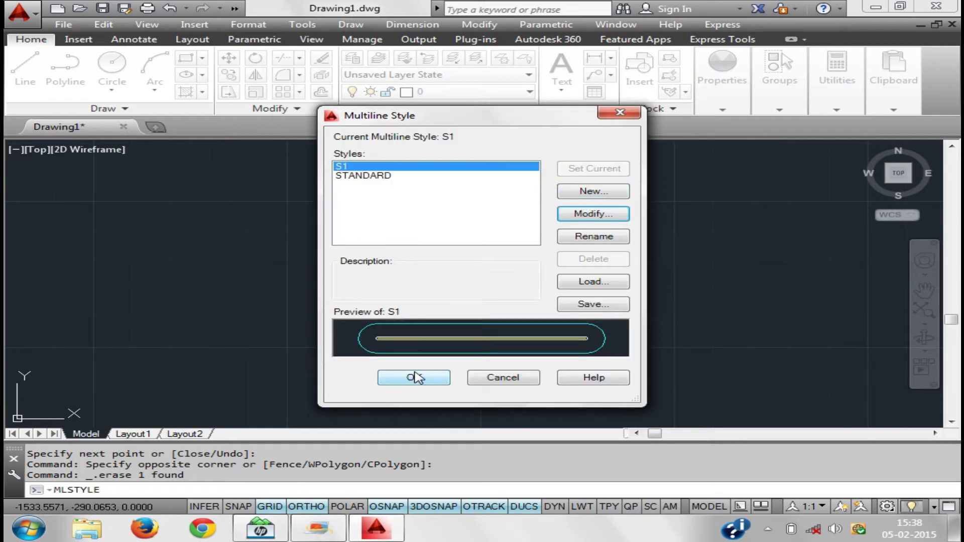
pyautogui.click(414, 378)
pyautogui.press('Return')
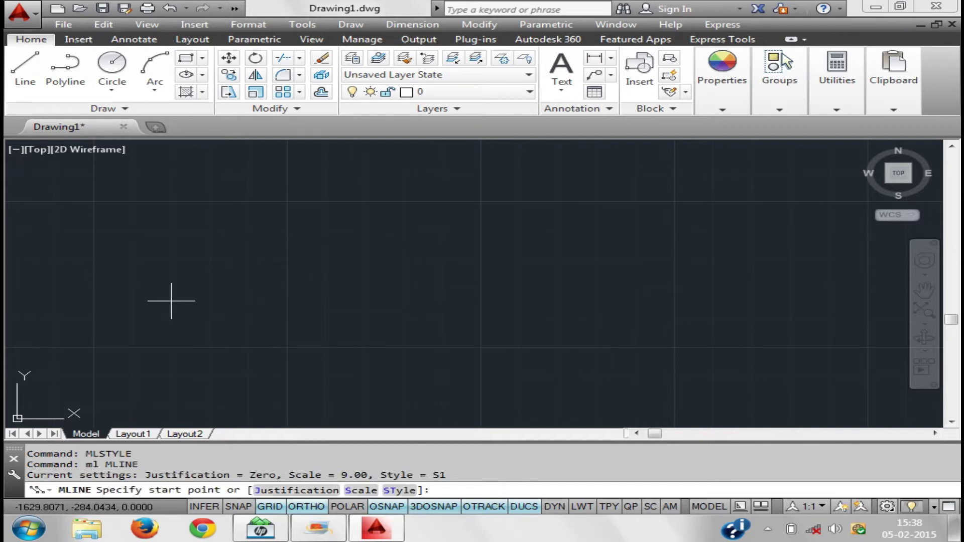
pyautogui.click(168, 302)
pyautogui.click(752, 301)
pyautogui.scroll(-5, 707, 250)
pyautogui.scroll(-5, 680, 248)
pyautogui.scroll(-3, 595, 269)
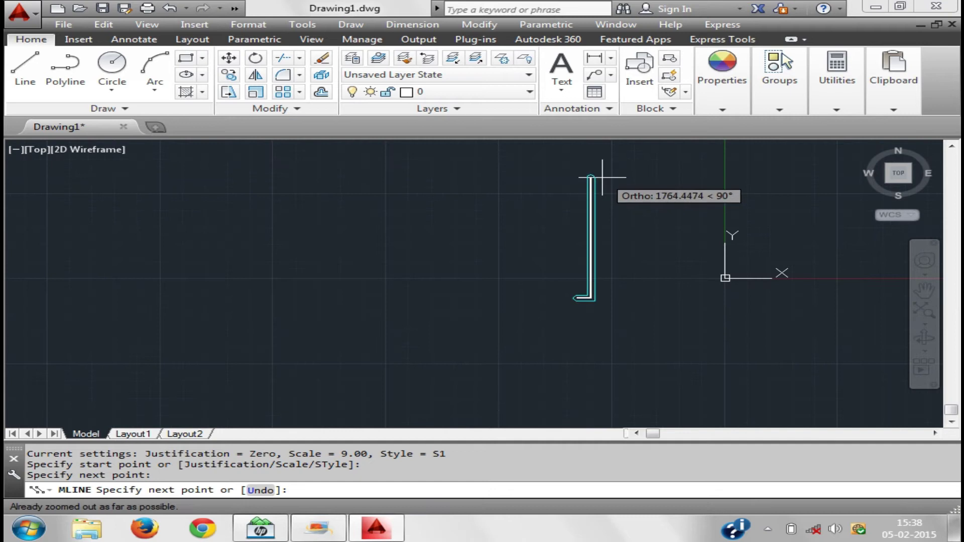
pyautogui.click(607, 177)
pyautogui.click(852, 178)
pyautogui.click(853, 380)
pyautogui.click(355, 380)
pyautogui.click(482, 248)
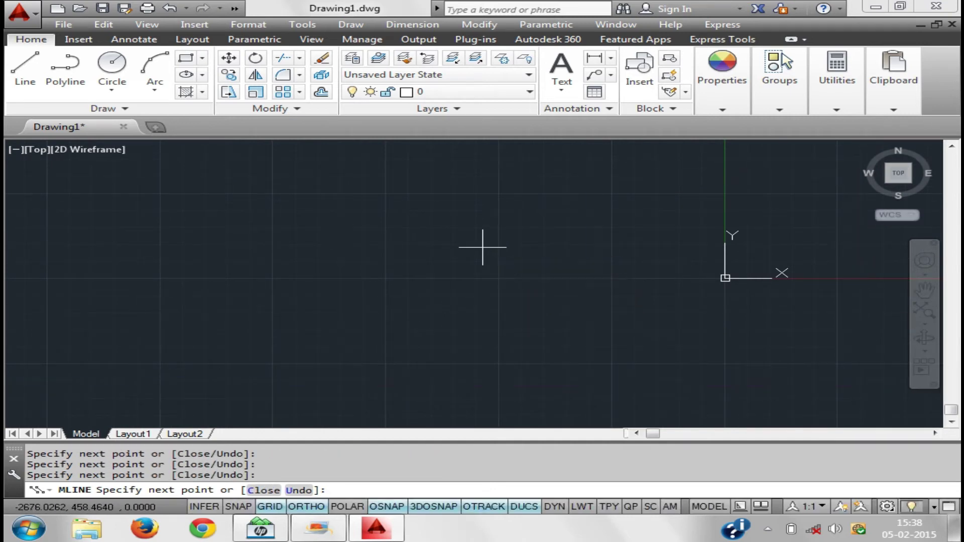
pyautogui.rightClick(483, 248)
pyautogui.click(508, 257)
pyautogui.moveTo(361, 248); pyautogui.dragTo(402, 301, button='middle')
pyautogui.scroll(4, 390, 269)
pyautogui.moveTo(390, 269)
pyautogui.mouseDown(button='middle')
pyautogui.moveTo(532, 333)
pyautogui.moveTo(592, 345)
pyautogui.mouseUp(button='middle')
pyautogui.scroll(-1, 593, 346)
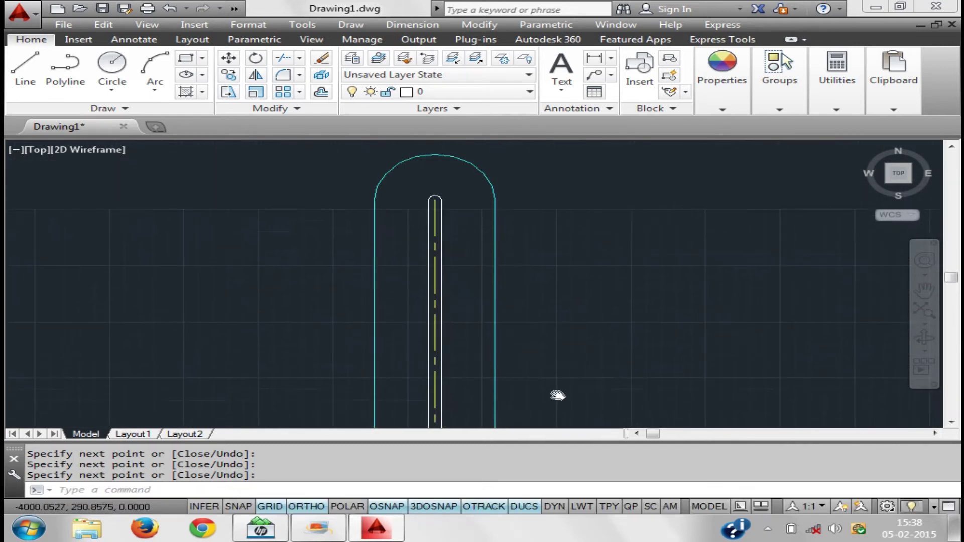
pyautogui.scroll(1, 548, 420)
pyautogui.scroll(-5, 434, 224)
pyautogui.moveTo(547, 285); pyautogui.dragTo(300, 200, button='middle')
pyautogui.scroll(-3, 300, 200)
pyautogui.moveTo(484, 308); pyautogui.dragTo(441, 360, button='middle')
pyautogui.click(441, 360)
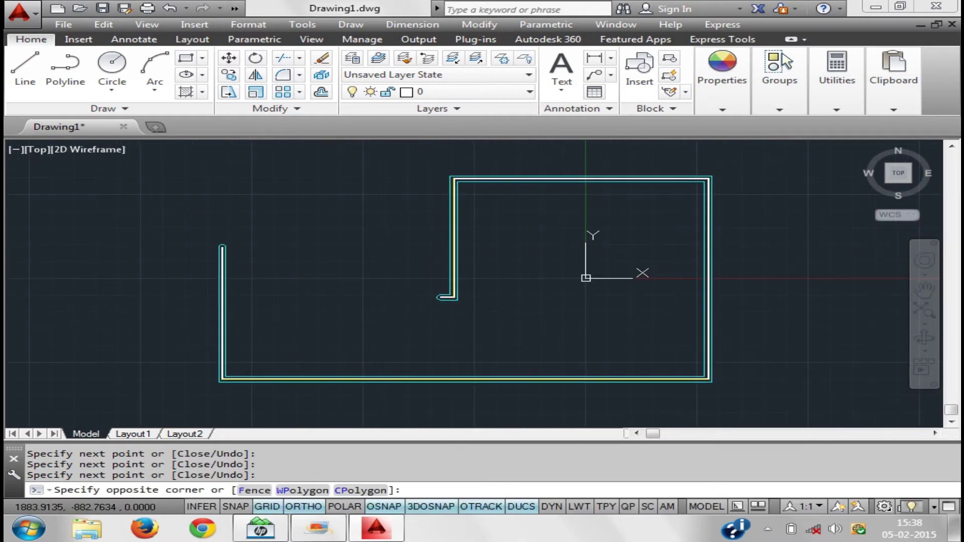
pyautogui.click(711, 337)
pyautogui.press('Delete')
# Cancel the repeated erase, then turn off S1's outer-arc and inner-arc end caps
pyautogui.moveTo(724, 278)
pyautogui.mouseDown(button='middle')
pyautogui.moveTo(340, 358)
pyautogui.moveTo(262, 323)
pyautogui.moveTo(210, 335)
pyautogui.mouseUp(button='middle')
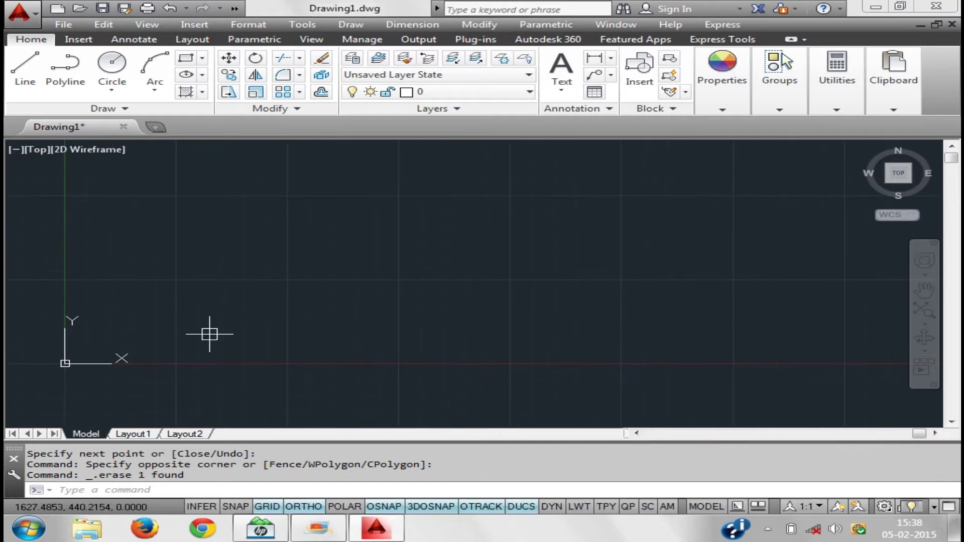
pyautogui.press('Return')
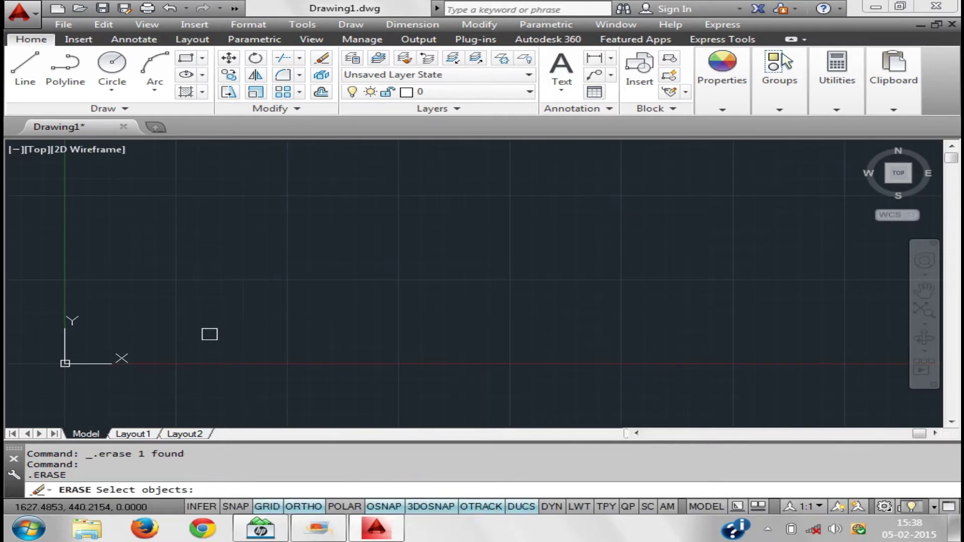
pyautogui.press('Escape')
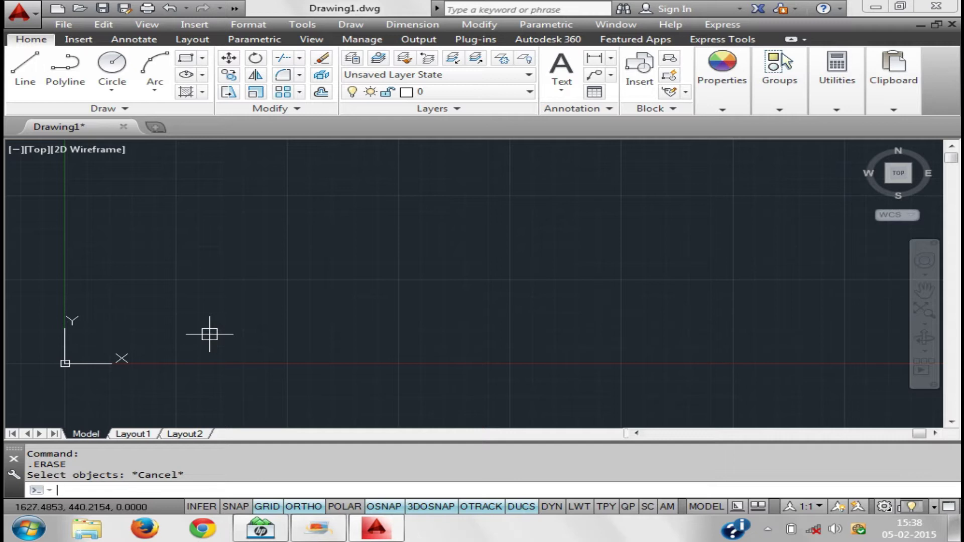
pyautogui.write('MLstyle')
pyautogui.press('Return')
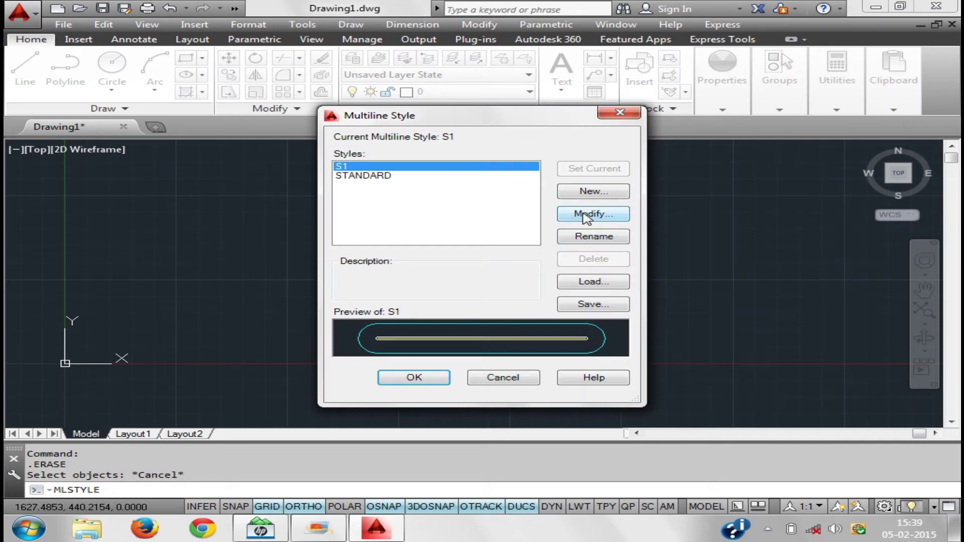
pyautogui.click(587, 214)
pyautogui.click(361, 208)
pyautogui.click(435, 208)
pyautogui.click(436, 224)
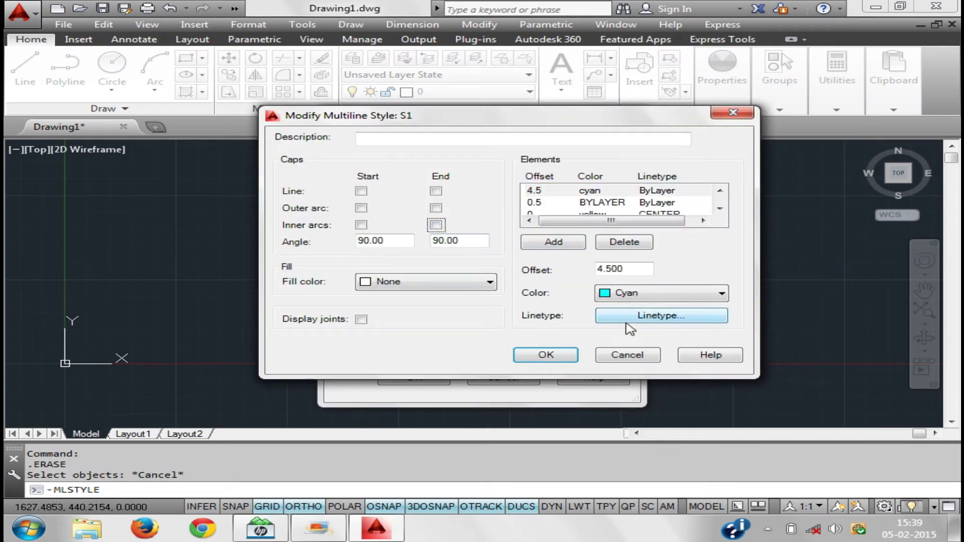
# Change the 0.5 element's offset to 4
pyautogui.click(594, 205)
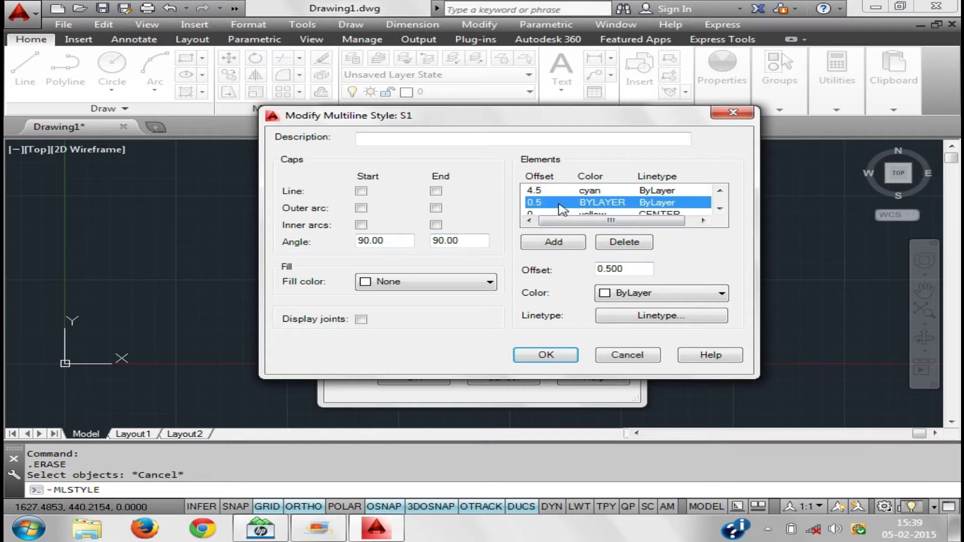
pyautogui.click(608, 270)
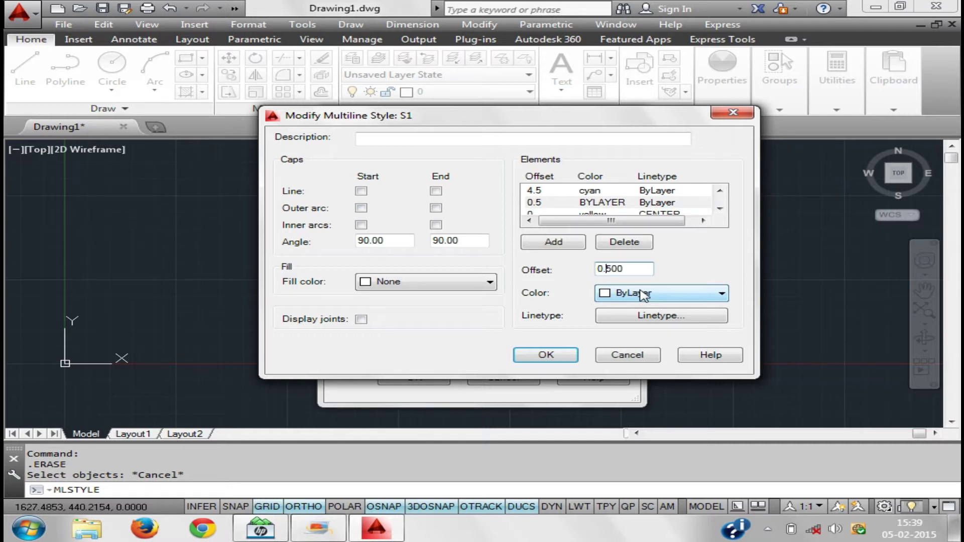
pyautogui.moveTo(636, 271); pyautogui.dragTo(570, 284)
pyautogui.write('4')
pyautogui.click(720, 208)
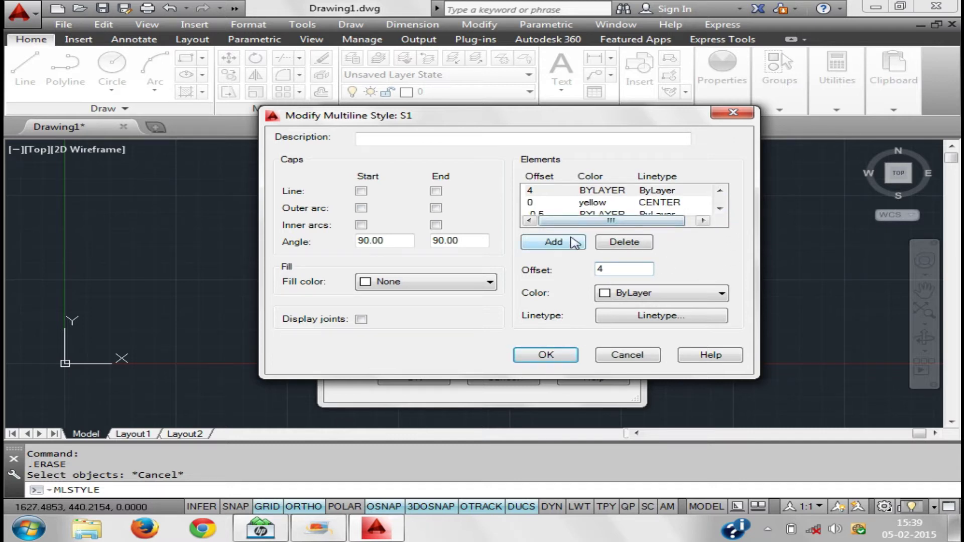
# Change the -0.5 element's offset to -4 and accept the edited style
pyautogui.click(650, 205)
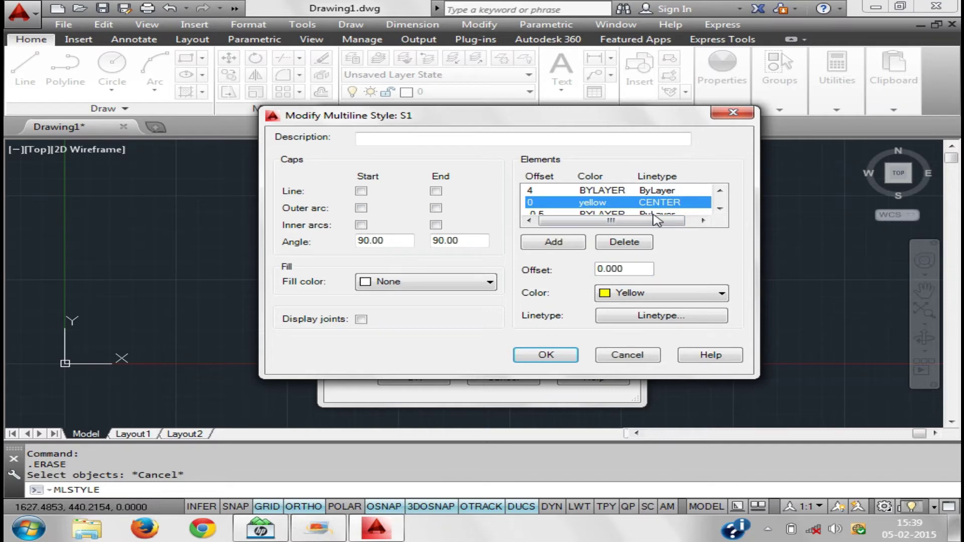
pyautogui.click(654, 214)
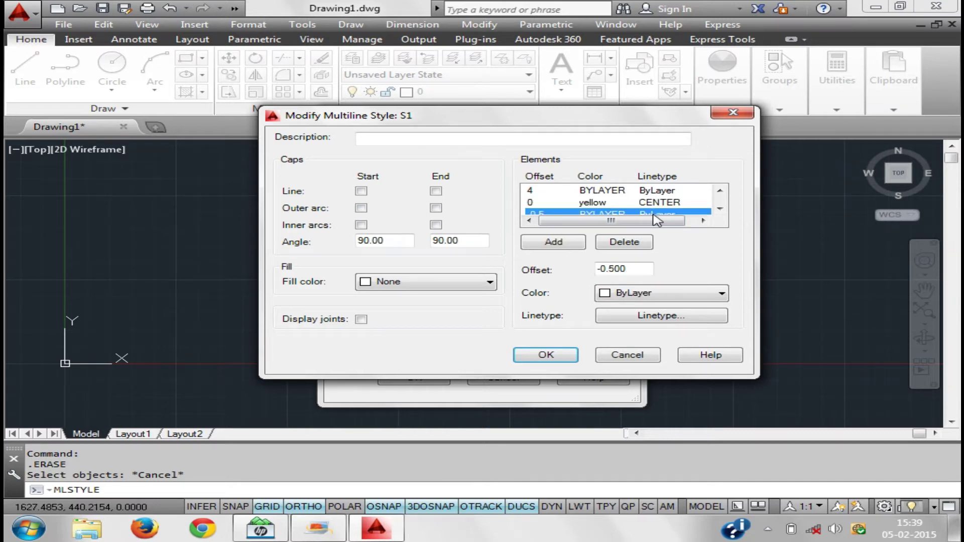
pyautogui.doubleClick(633, 270)
pyautogui.write('-4')
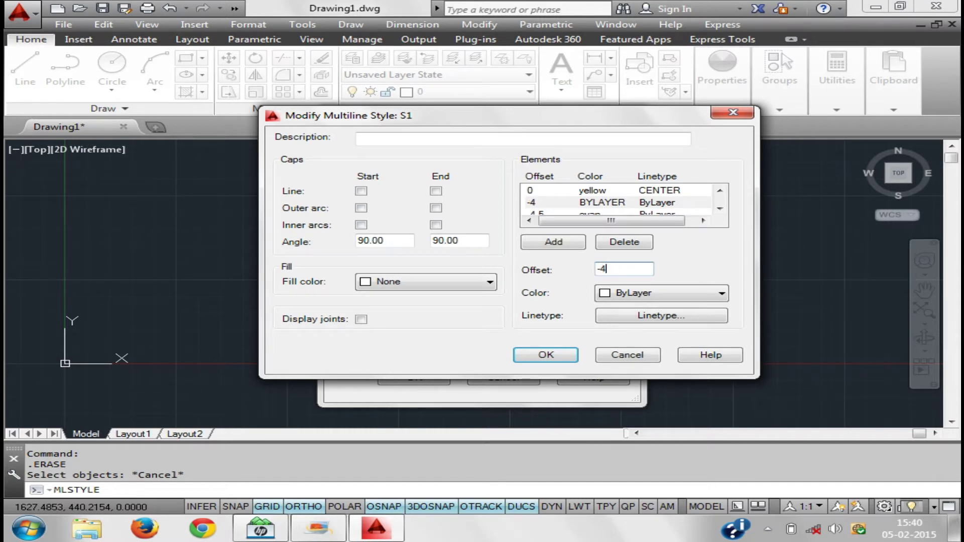
pyautogui.press('Return')
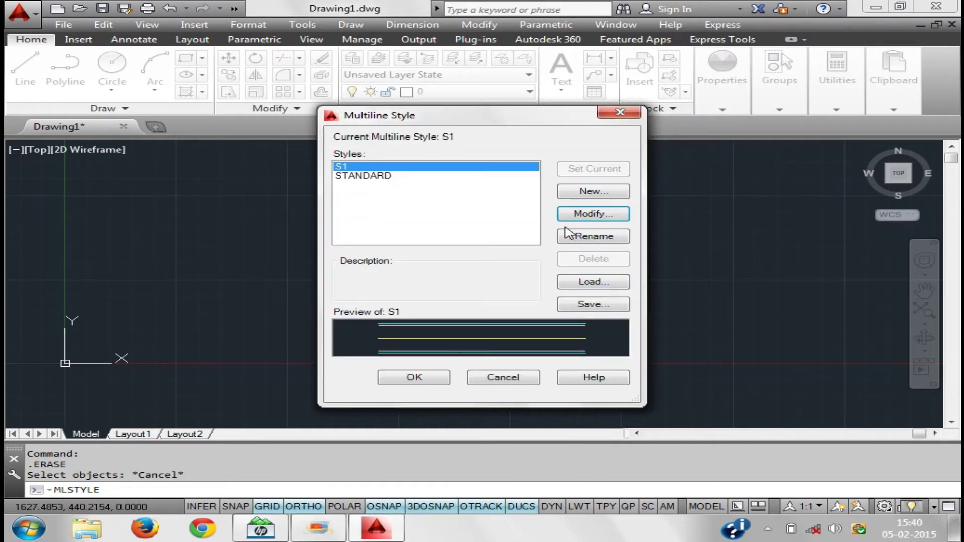
# Draw the left vertical multiline road and the upper and lower horizontal roads
pyautogui.click(436, 383)
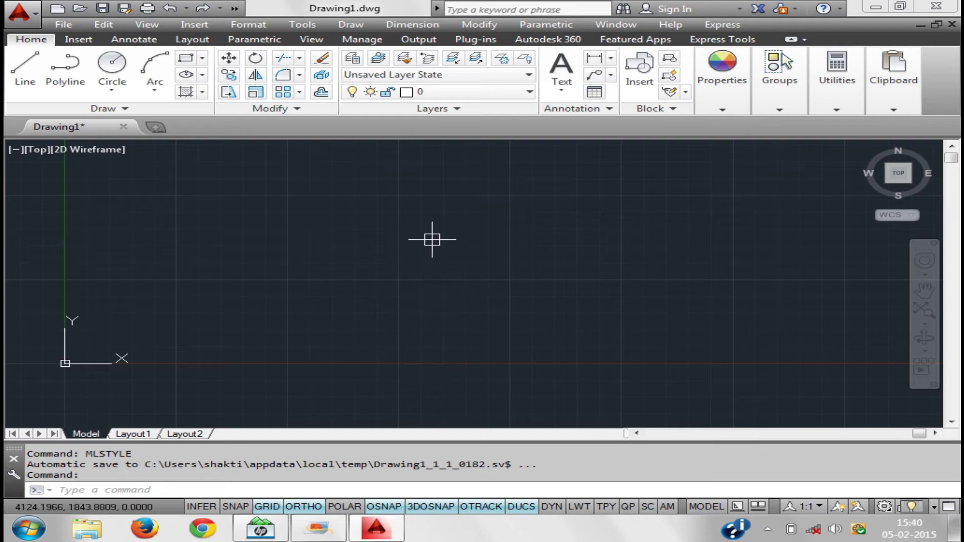
pyautogui.write('ml')
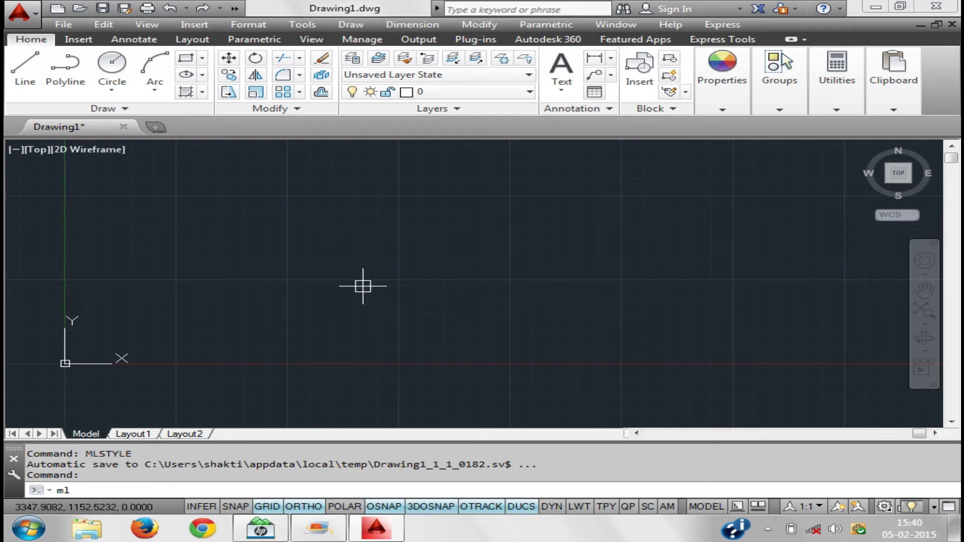
pyautogui.press('Return')
pyautogui.click(295, 146)
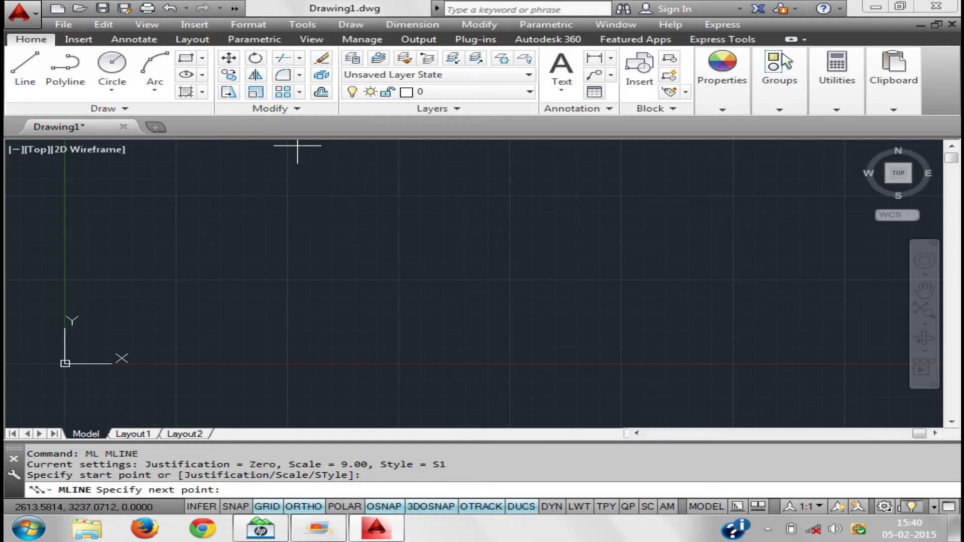
pyautogui.click(295, 412)
pyautogui.press('Return')
pyautogui.press('Return')
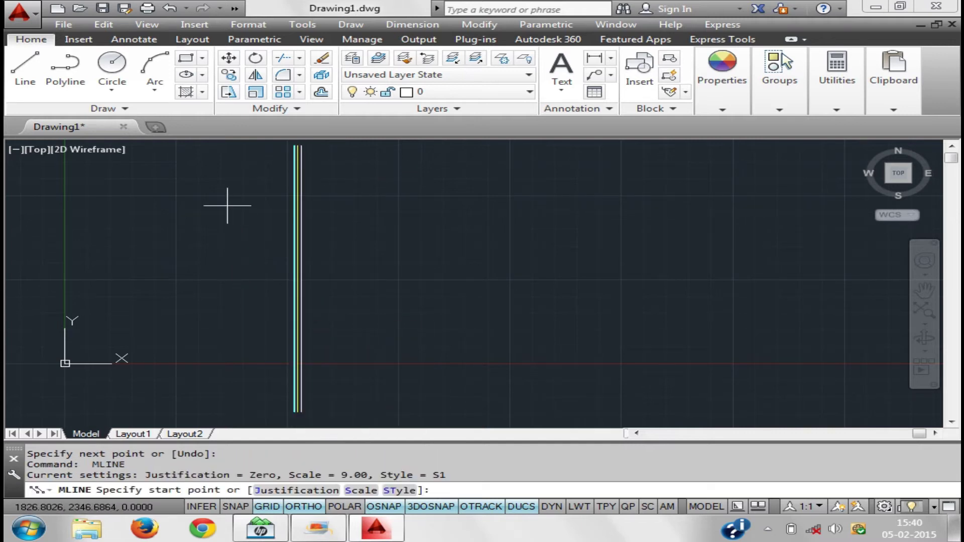
pyautogui.click(203, 174)
pyautogui.click(739, 176)
pyautogui.press('Return')
pyautogui.press('Return')
pyautogui.click(193, 320)
pyautogui.click(737, 320)
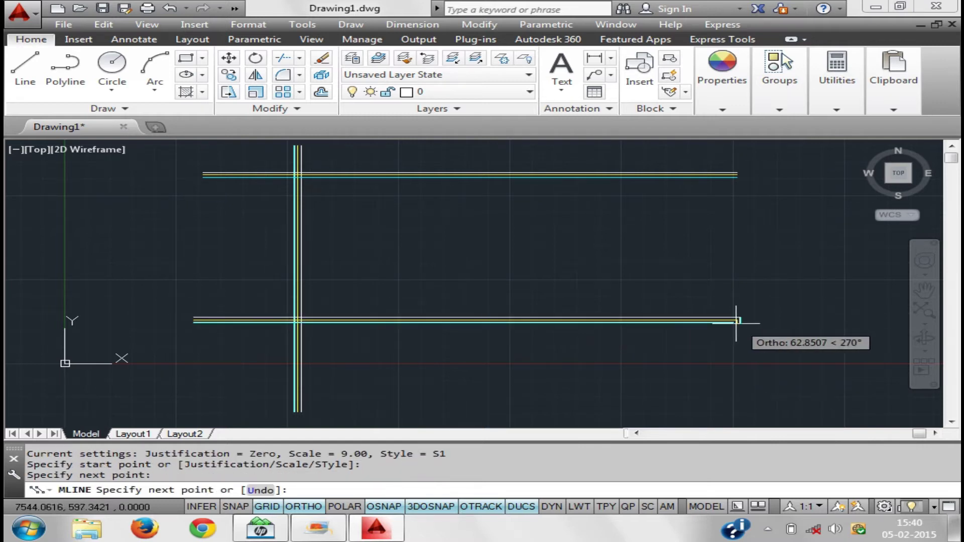
pyautogui.press('Return')
# Add the right vertical road to complete the two-by-two road grid
pyautogui.press('Return')
pyautogui.click(568, 145)
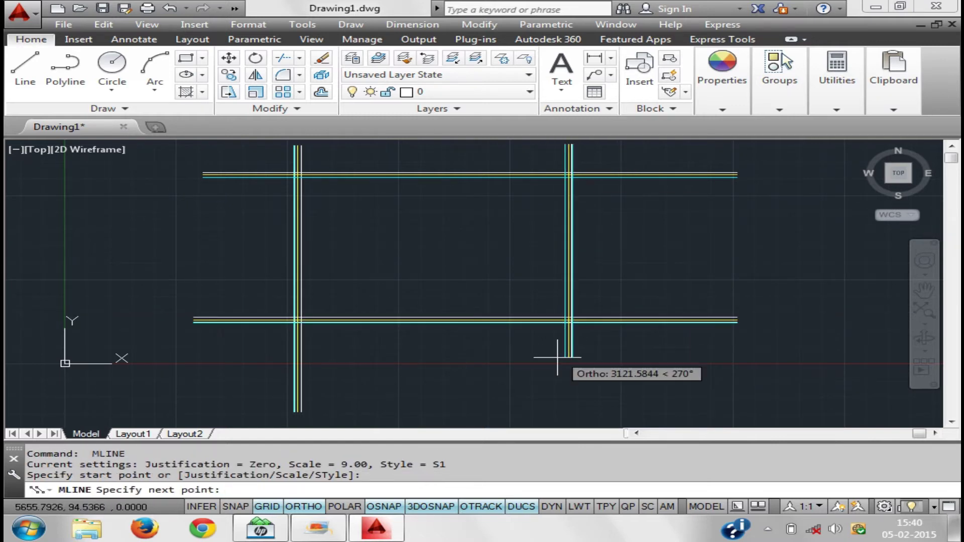
pyautogui.click(569, 404)
pyautogui.press('Return')
pyautogui.moveTo(739, 348); pyautogui.dragTo(433, 372, button='middle')
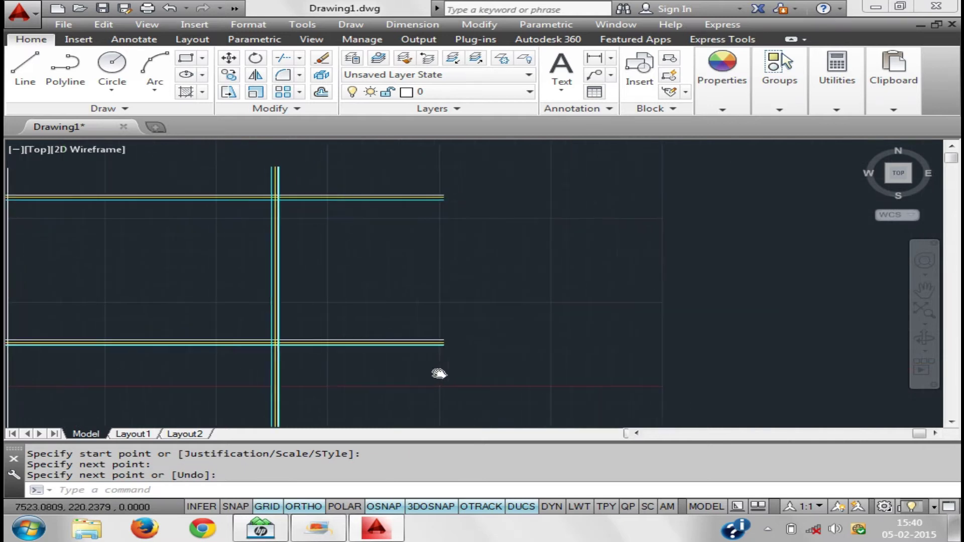
# Draw three trial multilines, two vertical and one horizontal, in empty space right of the grid
pyautogui.press('Return')
pyautogui.click(622, 228)
pyautogui.click(617, 396)
pyautogui.press('Return')
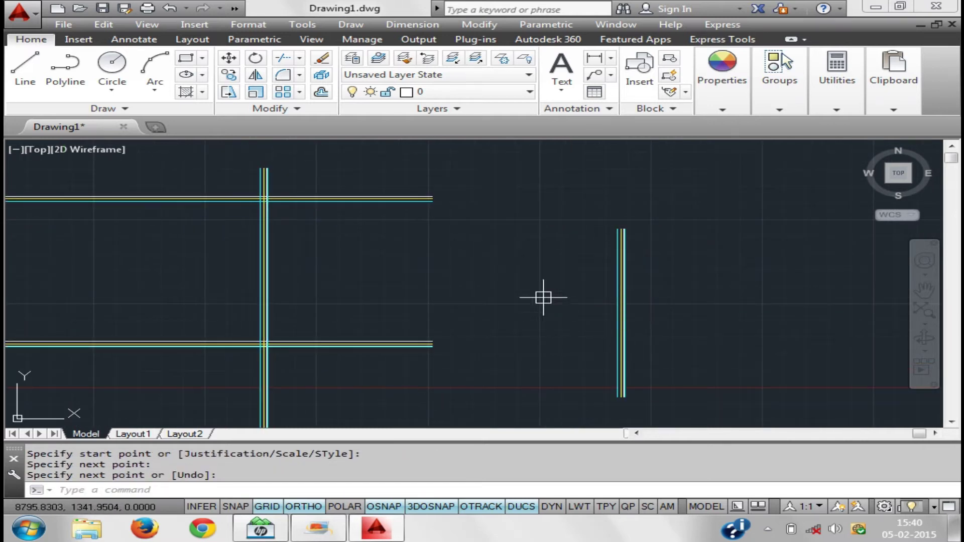
pyautogui.press('Return')
pyautogui.click(538, 289)
pyautogui.click(766, 288)
pyautogui.press('Return')
pyautogui.press('Return')
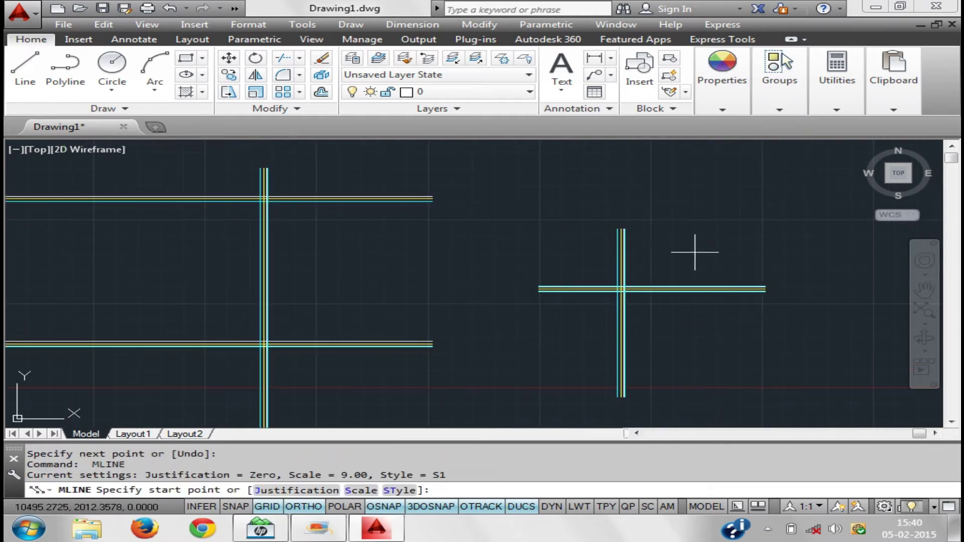
pyautogui.click(694, 250)
pyautogui.click(703, 393)
pyautogui.press('Return')
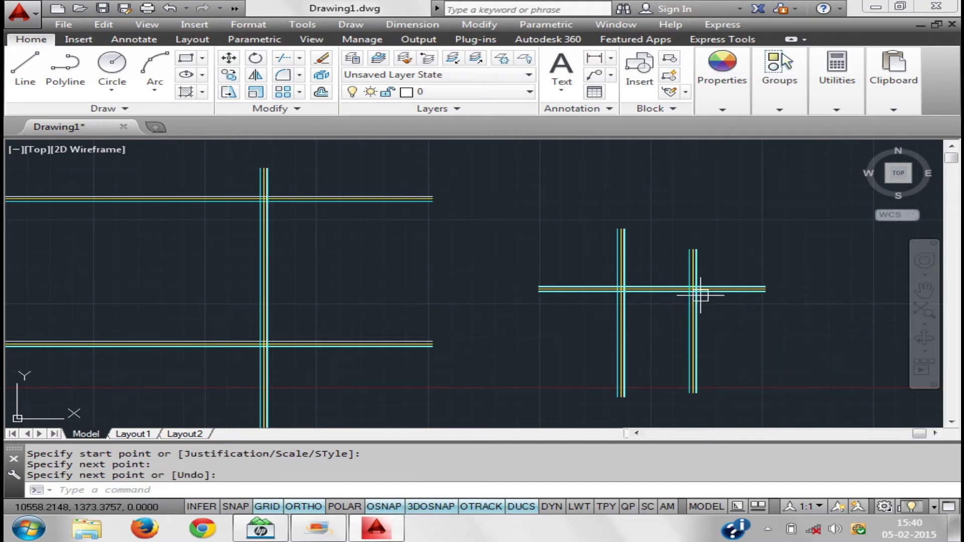
# Erase the three trial multilines using a crossing window selection
pyautogui.click(781, 350)
pyautogui.click(539, 258)
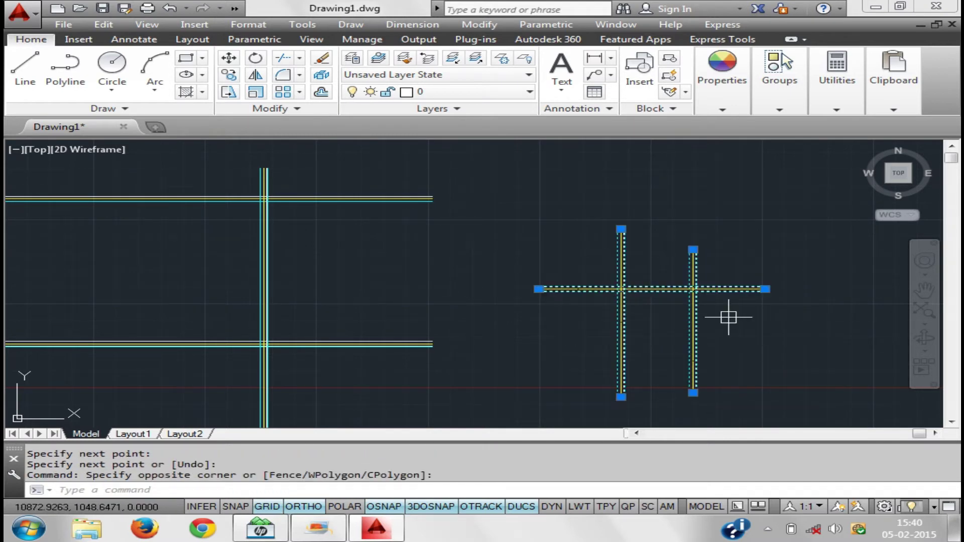
pyautogui.press('Delete')
# Make STANDARD the current multiline style with start and end line caps removed
pyautogui.write('mls')
pyautogui.press('Return')
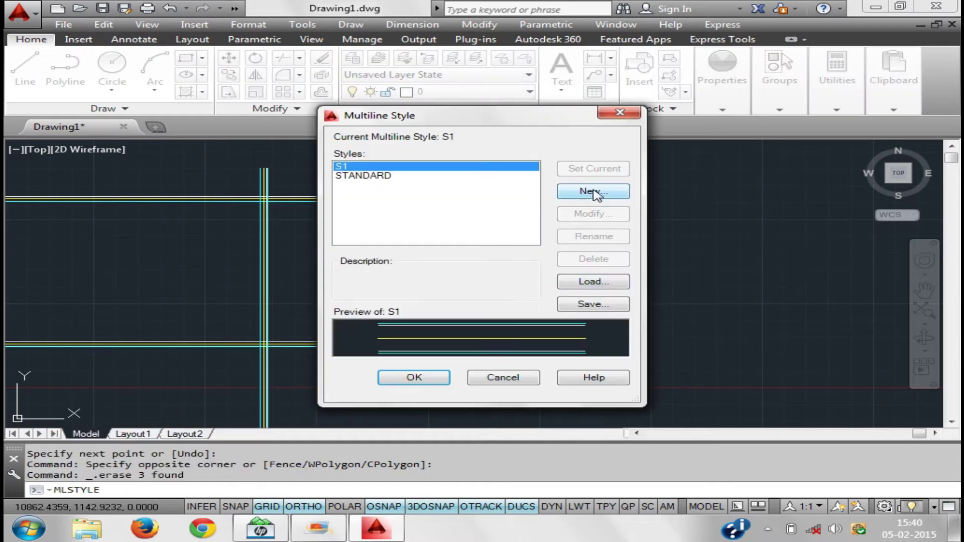
pyautogui.click(367, 174)
pyautogui.click(590, 216)
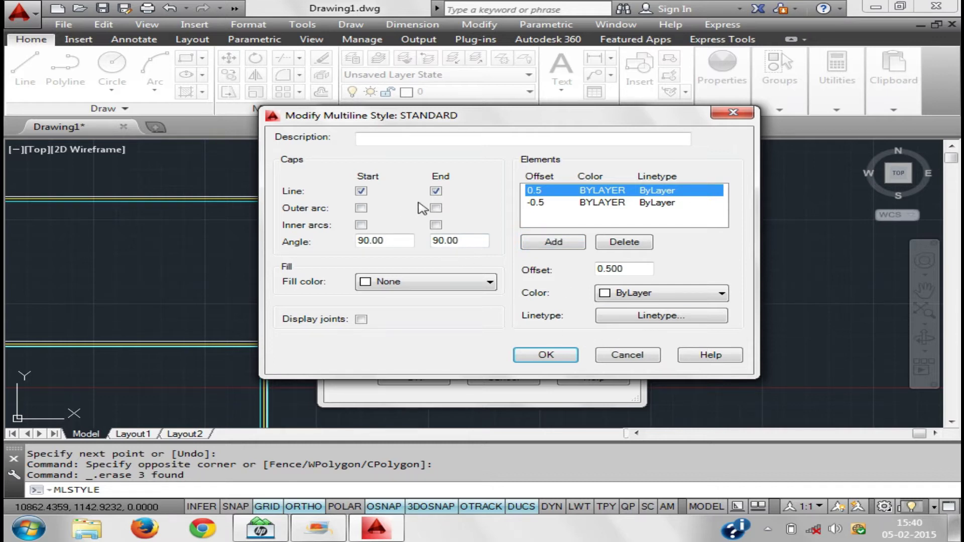
pyautogui.click(436, 191)
pyautogui.click(361, 191)
pyautogui.click(550, 355)
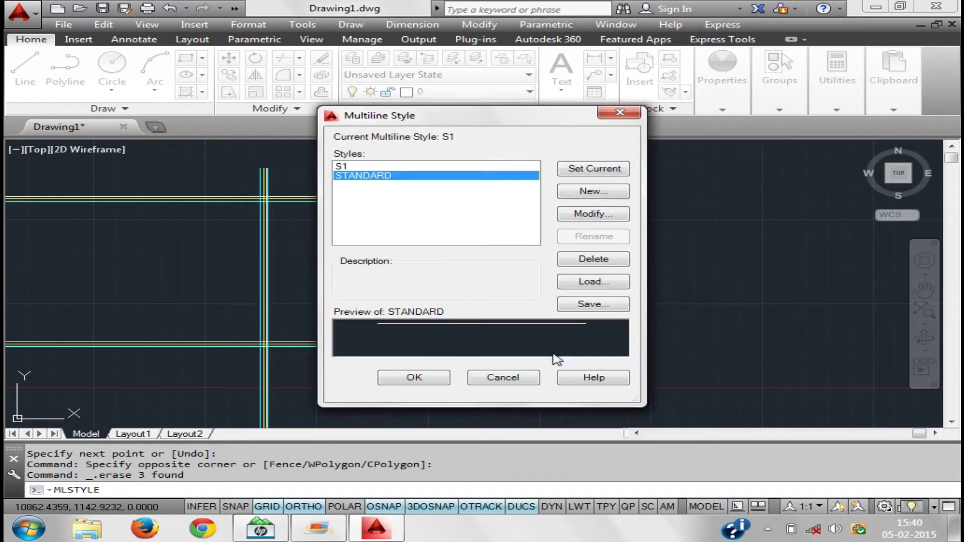
pyautogui.click(576, 171)
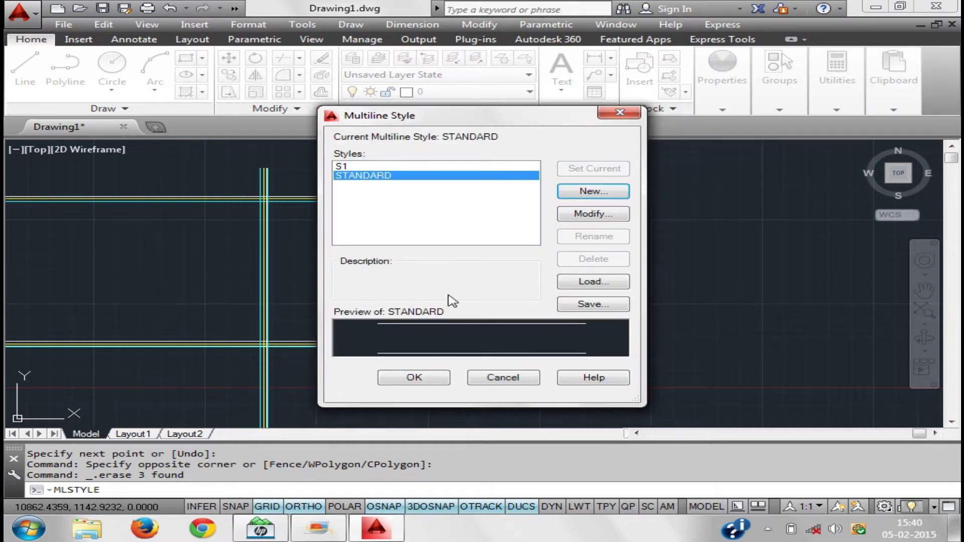
pyautogui.click(431, 379)
# Draw a vertical white multiline road and an upper horizontal road crossing it
pyautogui.write('ml')
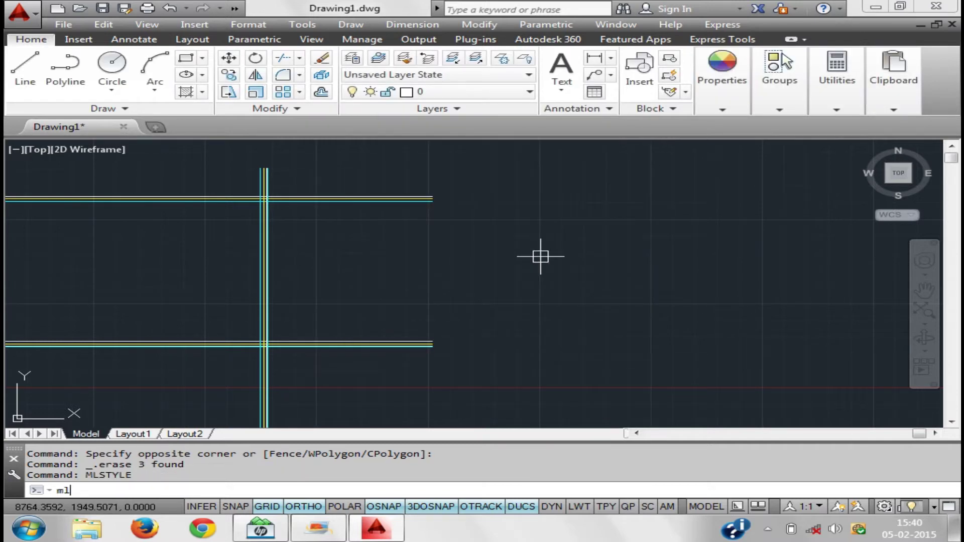
pyautogui.press('Return')
pyautogui.click(523, 151)
pyautogui.click(523, 376)
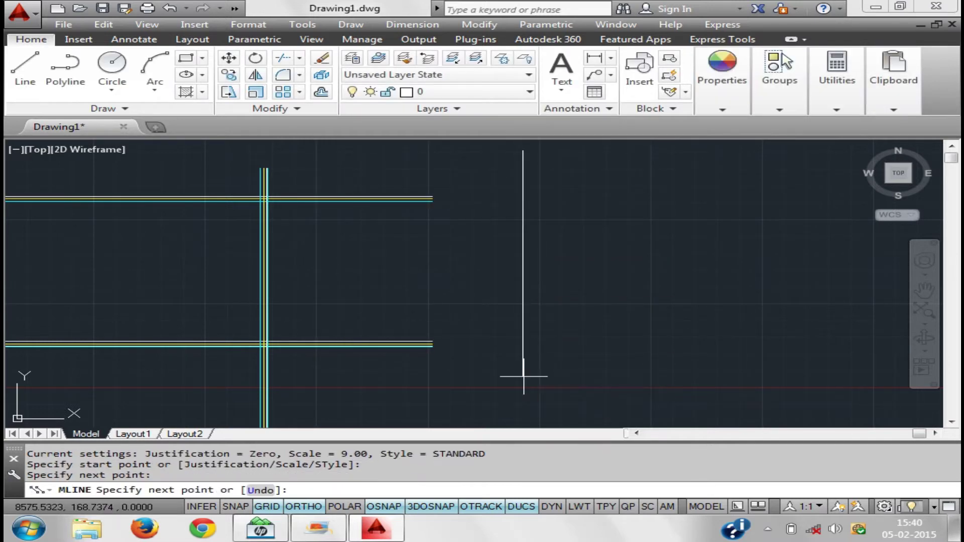
pyautogui.press('Return')
pyautogui.press('Return')
pyautogui.click(500, 191)
pyautogui.click(745, 191)
# Add a second vertical and a lower horizontal white road, then zoom in on the crossings
pyautogui.press('Return')
pyautogui.press('Return')
pyautogui.click(632, 162)
pyautogui.click(633, 354)
pyautogui.press('Return')
pyautogui.press('Return')
pyautogui.click(491, 302)
pyautogui.click(742, 297)
pyautogui.press('Return')
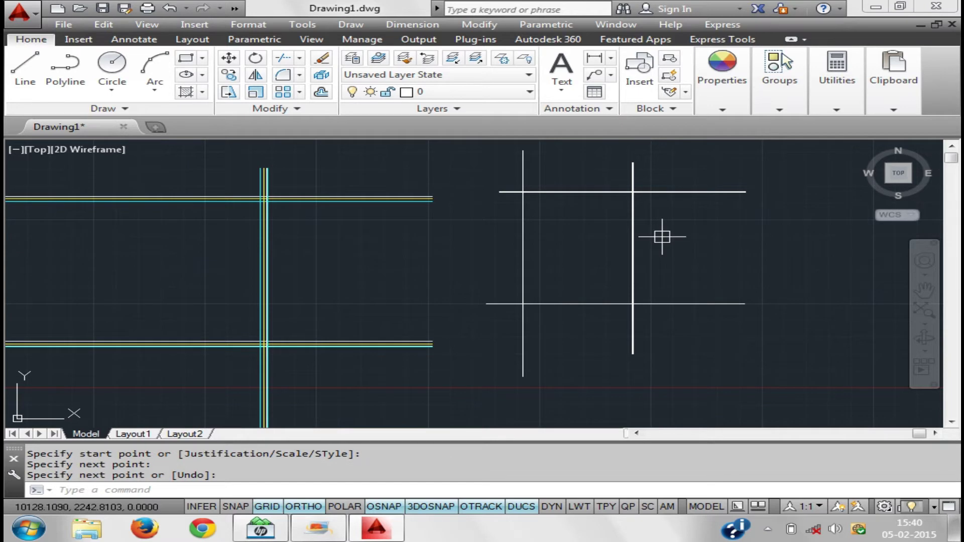
pyautogui.moveTo(663, 232); pyautogui.dragTo(631, 378, button='middle')
pyautogui.scroll(10, 516, 312)
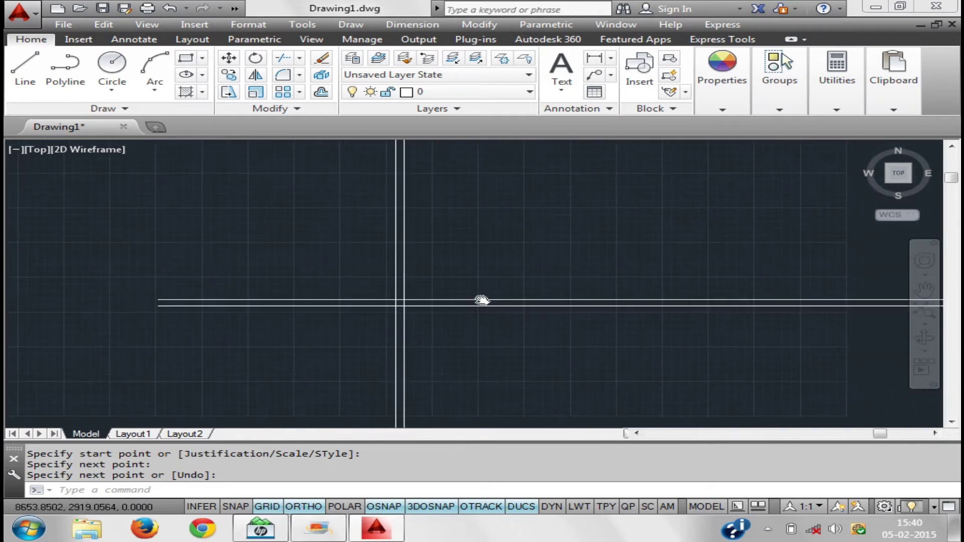
pyautogui.write('mled')
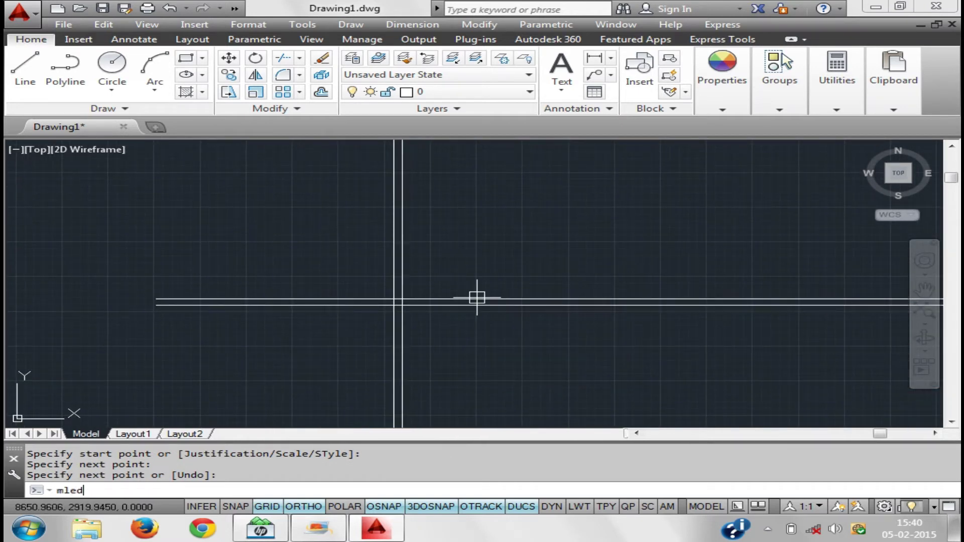
pyautogui.press('Return')
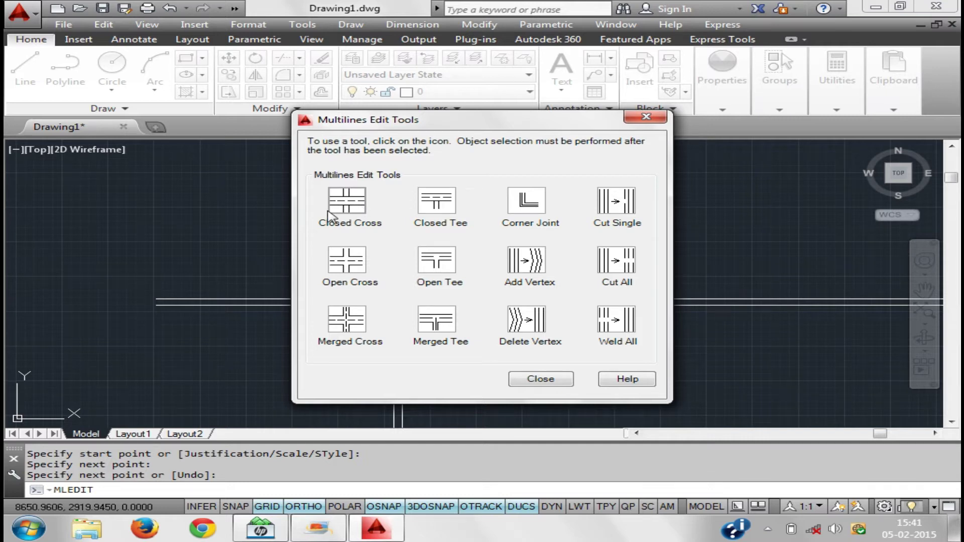
# Apply Closed Cross to the first two white road crossings
pyautogui.click(359, 203)
pyautogui.scroll(3, 456, 272)
pyautogui.moveTo(377, 284); pyautogui.dragTo(355, 216, button='middle')
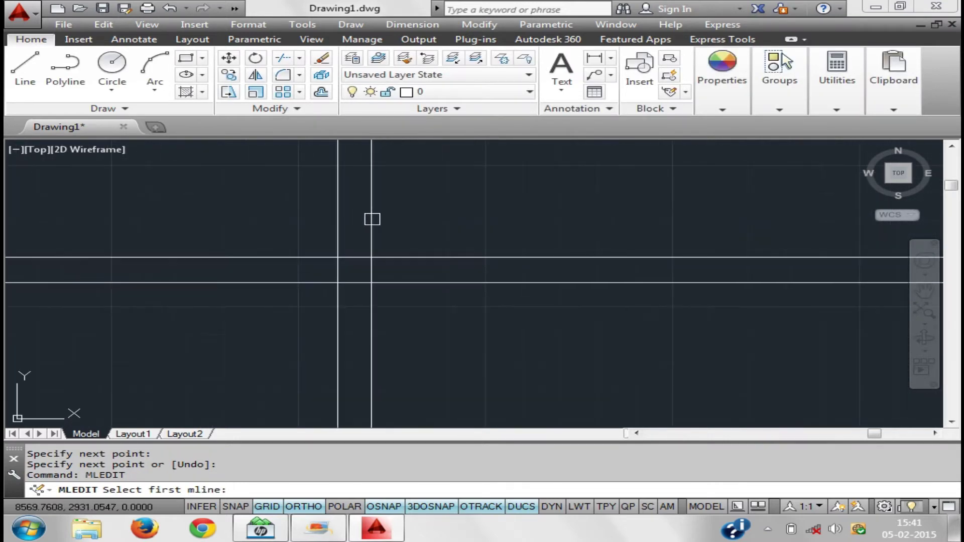
pyautogui.click(366, 257)
pyautogui.click(372, 304)
pyautogui.click(398, 282)
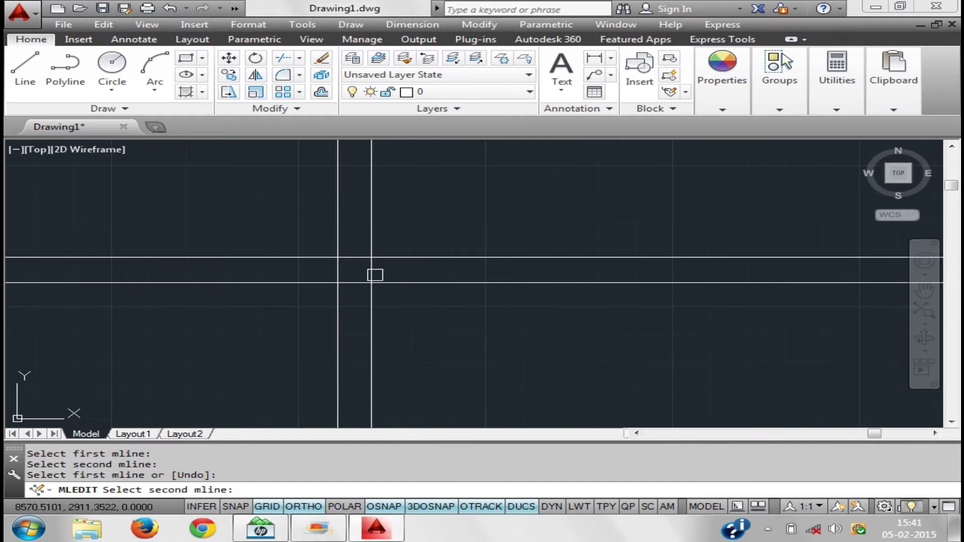
pyautogui.click(398, 258)
# Close the cross at the next white road junction
pyautogui.click(370, 245)
pyautogui.scroll(-3, 370, 245)
pyautogui.moveTo(369, 244); pyautogui.dragTo(410, 289, button='middle')
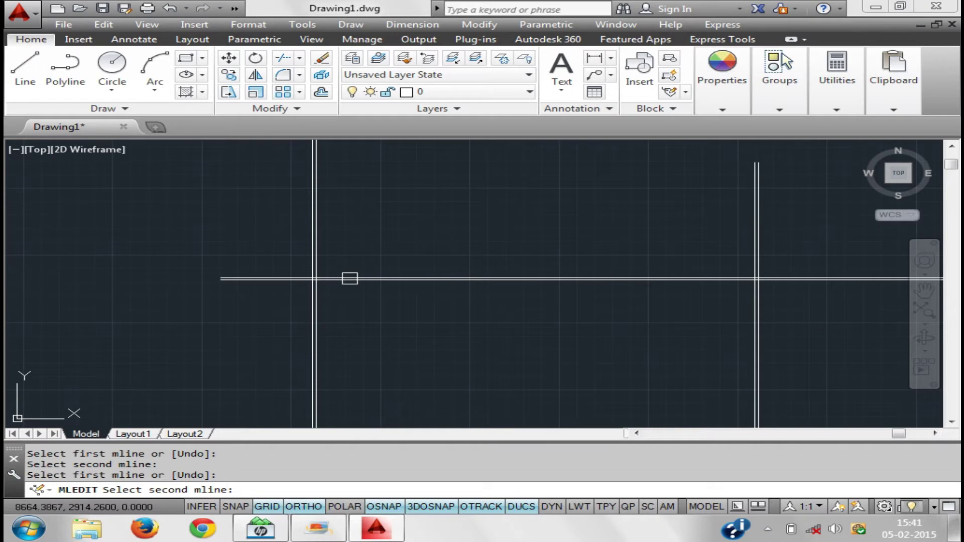
pyautogui.scroll(3, 306, 267)
pyautogui.scroll(1, 385, 267)
pyautogui.scroll(1, 370, 236)
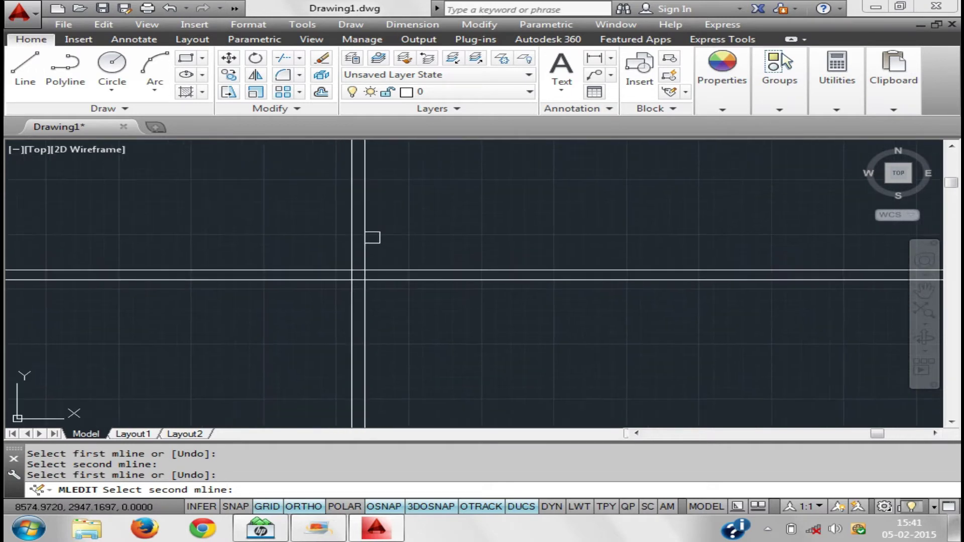
pyautogui.click(398, 273)
pyautogui.scroll(2, 345, 280)
pyautogui.scroll(1, 330, 228)
# Close the cross at the remaining road crossing and end MLEDIT
pyautogui.moveTo(349, 234); pyautogui.dragTo(294, 234, button='middle')
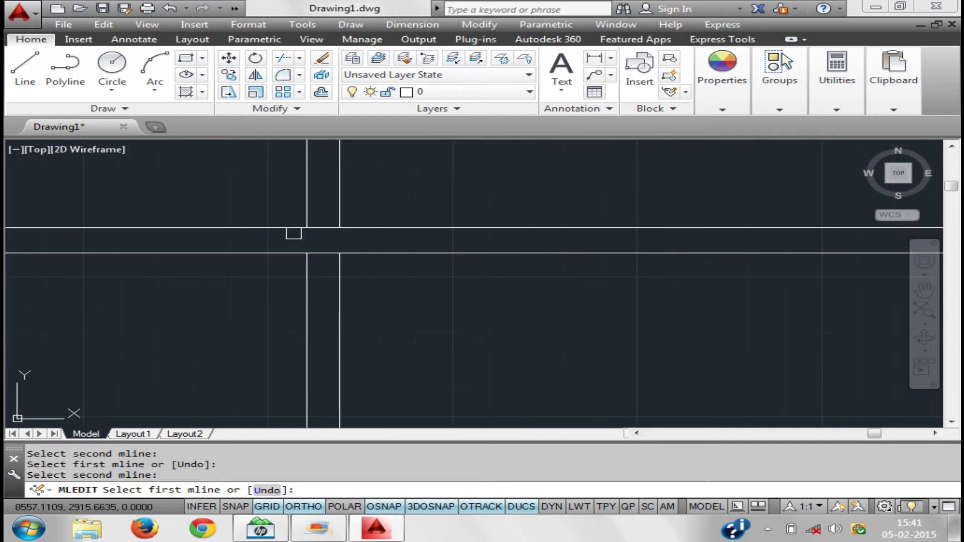
pyautogui.scroll(-2, 294, 234)
pyautogui.scroll(1, 424, 262)
pyautogui.scroll(1, 428, 282)
pyautogui.scroll(1, 366, 306)
pyautogui.moveTo(366, 306); pyautogui.dragTo(708, 260, button='middle')
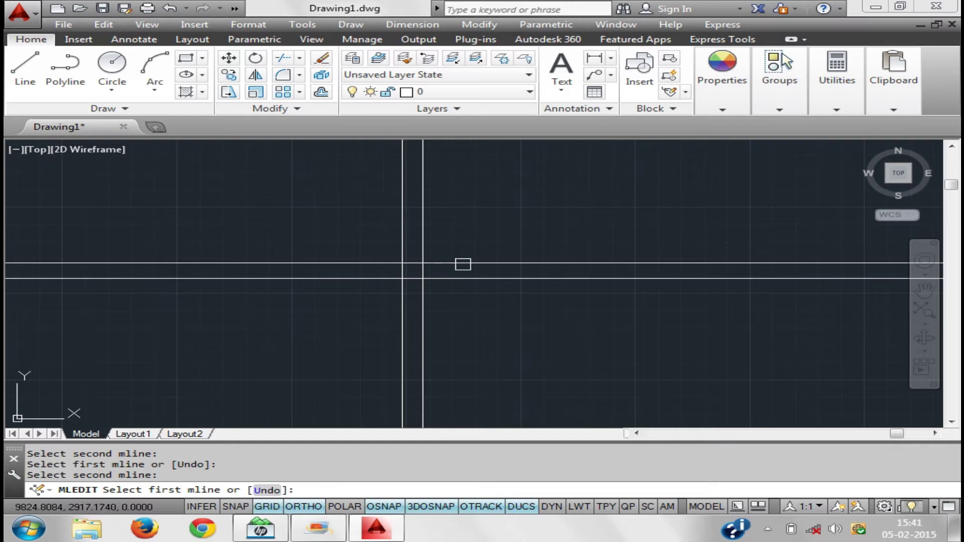
pyautogui.scroll(3, 407, 259)
pyautogui.scroll(1, 454, 271)
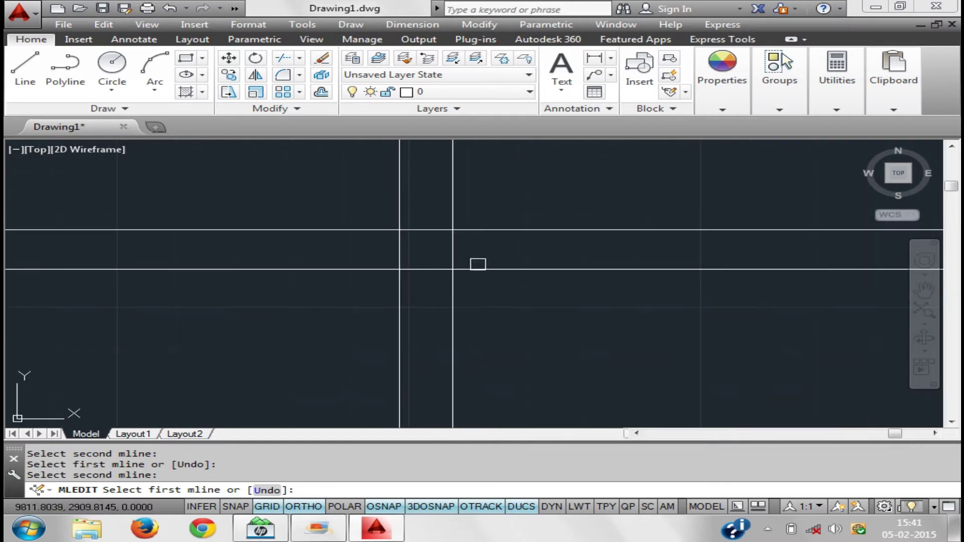
pyautogui.click(454, 189)
pyautogui.click(498, 229)
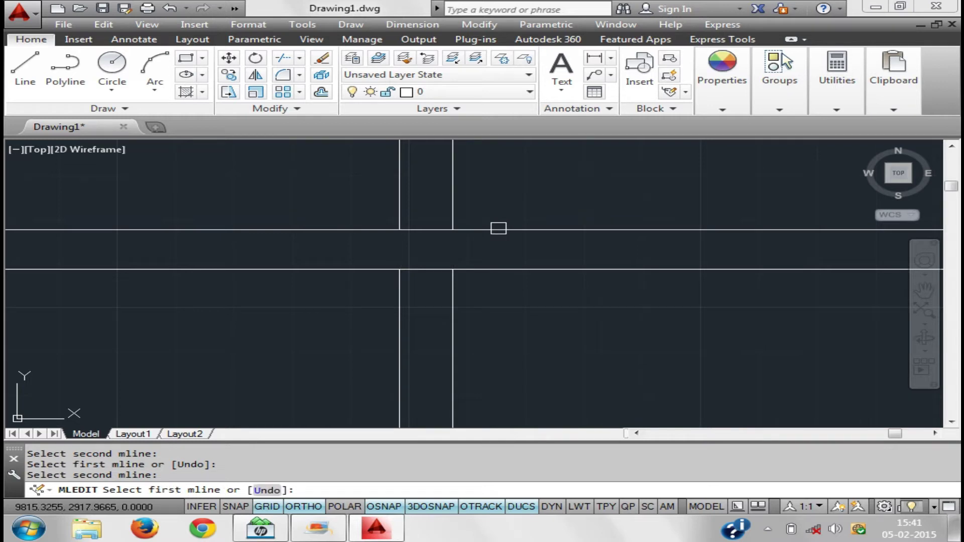
pyautogui.scroll(-5, 500, 229)
pyautogui.moveTo(490, 288); pyautogui.dragTo(461, 237, button='middle')
pyautogui.press('Return')
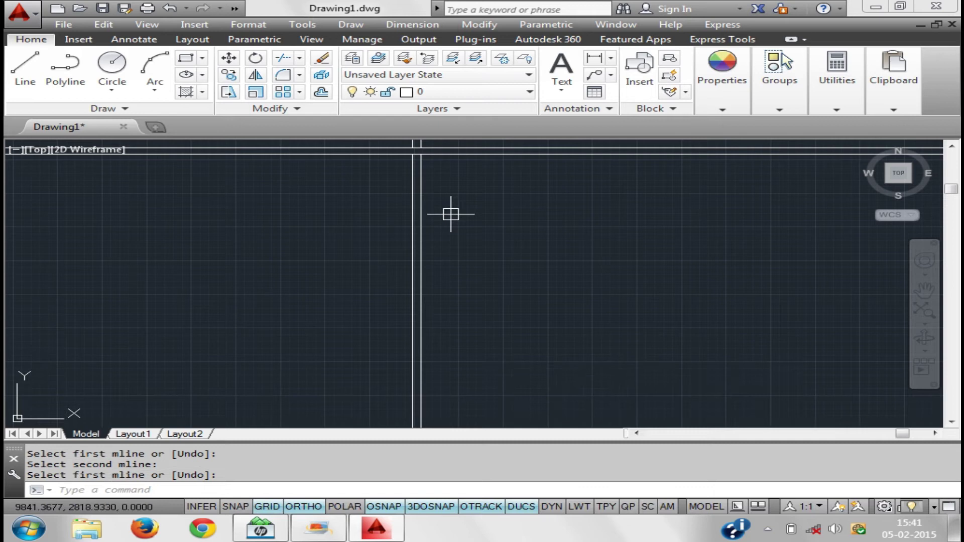
pyautogui.press('Return')
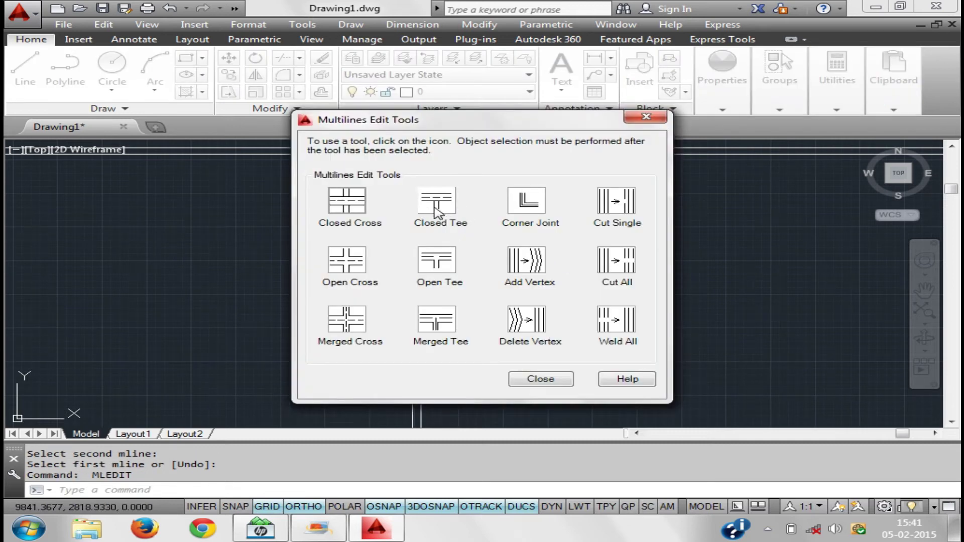
# Form a closed tee junction at a white road crossing
pyautogui.click(446, 215)
pyautogui.scroll(5, 474, 299)
pyautogui.moveTo(474, 299); pyautogui.dragTo(394, 221, button='middle')
pyautogui.scroll(3, 416, 251)
pyautogui.moveTo(442, 280); pyautogui.dragTo(379, 221, button='middle')
pyautogui.scroll(2, 397, 241)
pyautogui.moveTo(417, 261); pyautogui.dragTo(416, 259, button='middle')
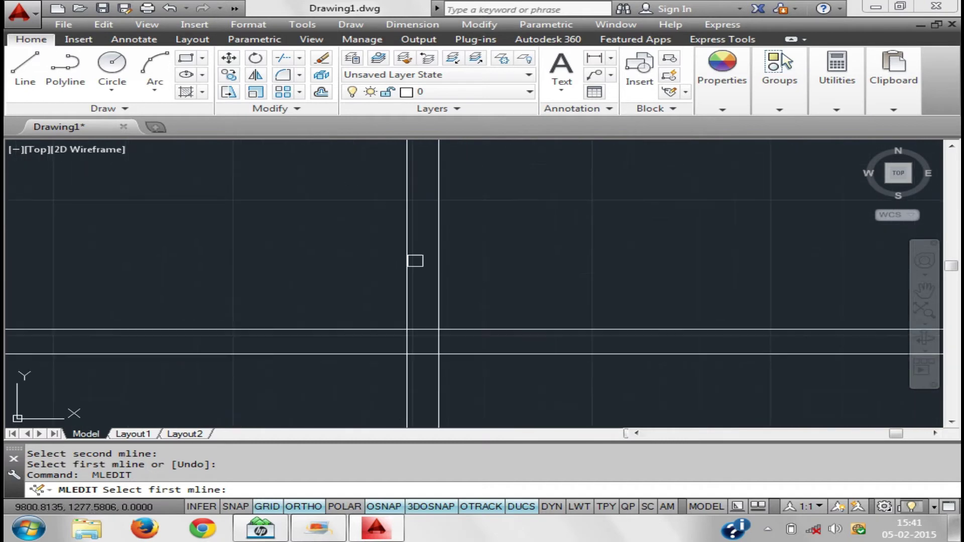
pyautogui.click(324, 335)
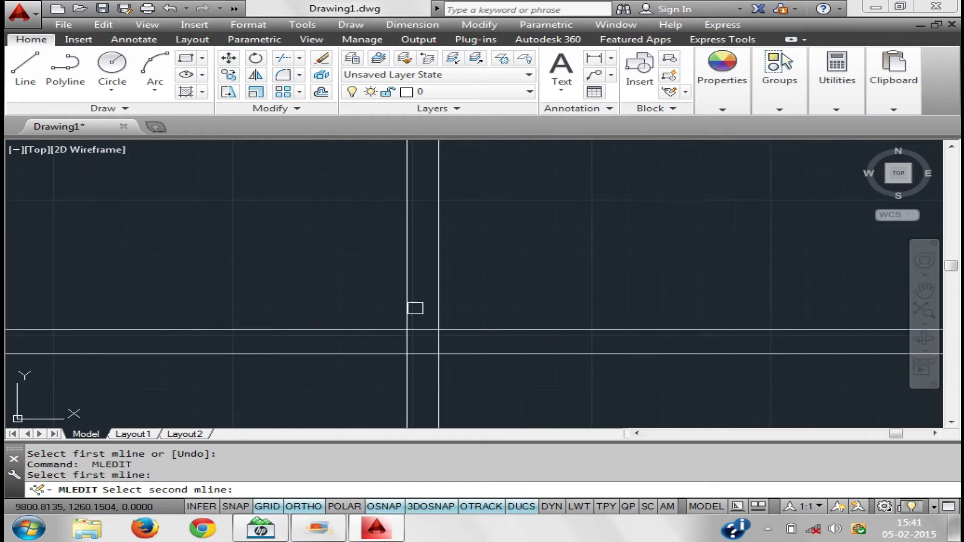
pyautogui.click(407, 308)
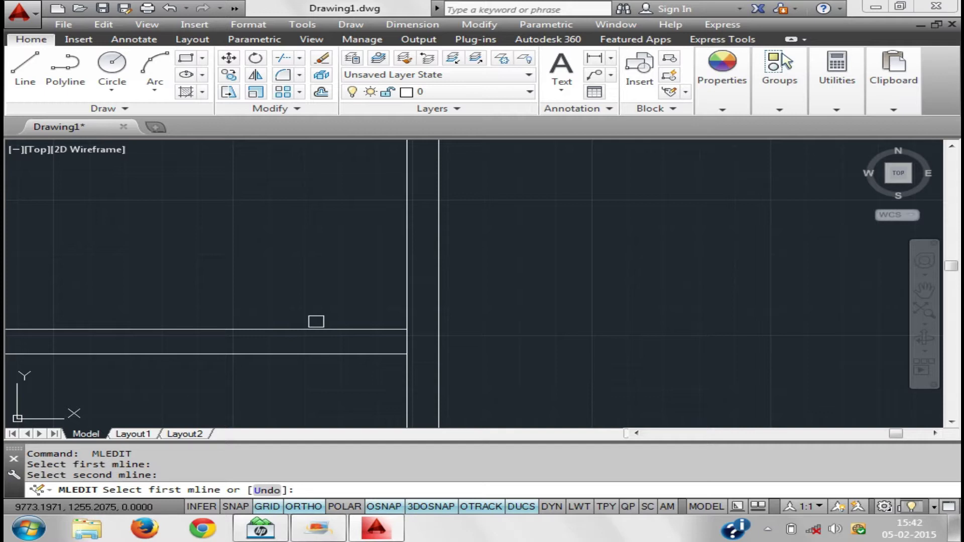
# Undo that edit and re-pick the two roads to form the junction, then end MLEDIT
pyautogui.hotkey('ctrl', 'z')
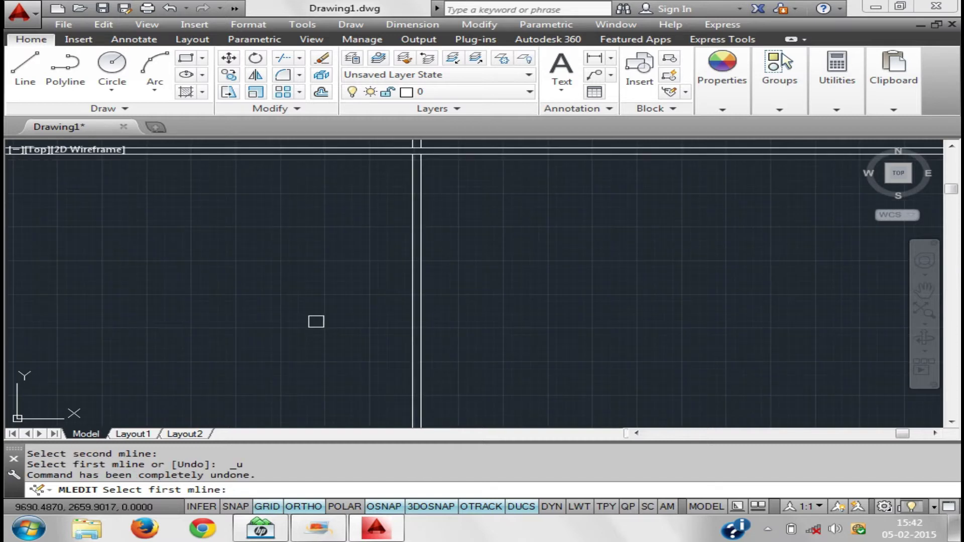
pyautogui.scroll(-3, 316, 322)
pyautogui.scroll(3, 370, 325)
pyautogui.scroll(2, 425, 334)
pyautogui.scroll(3, 347, 269)
pyautogui.scroll(2, 460, 276)
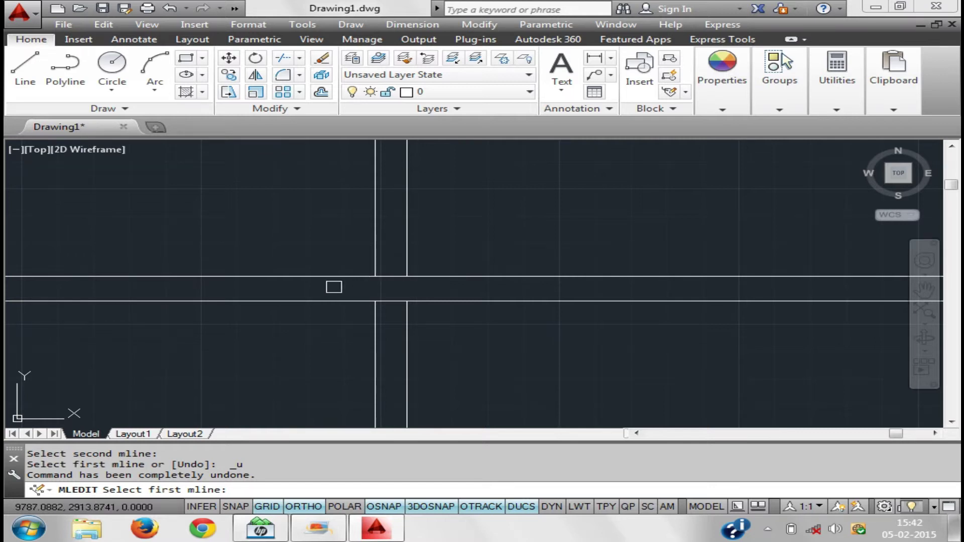
pyautogui.click(303, 276)
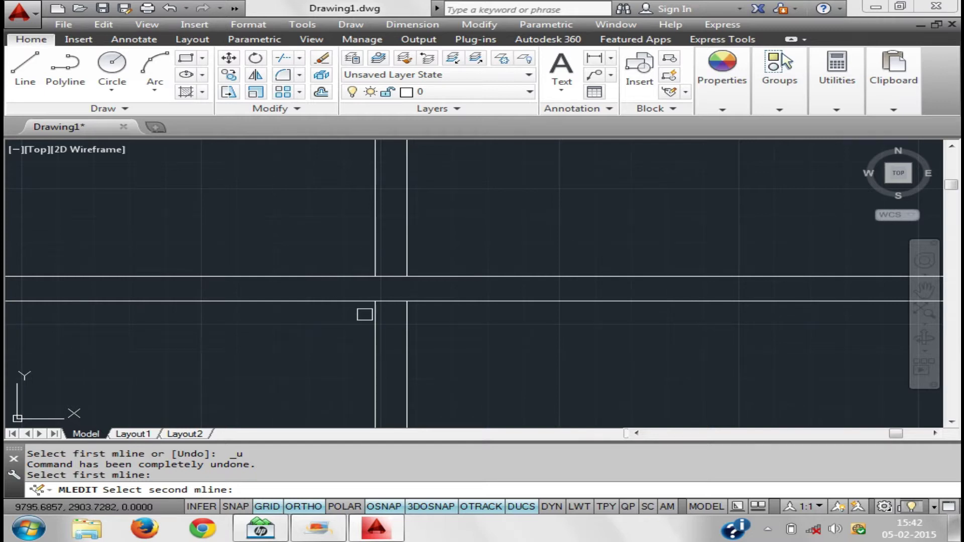
pyautogui.click(375, 321)
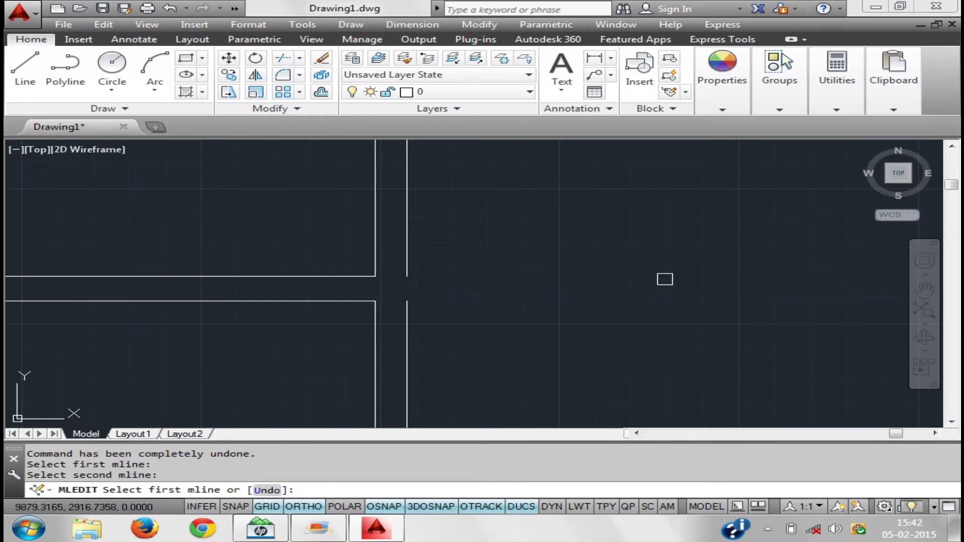
pyautogui.press('Return')
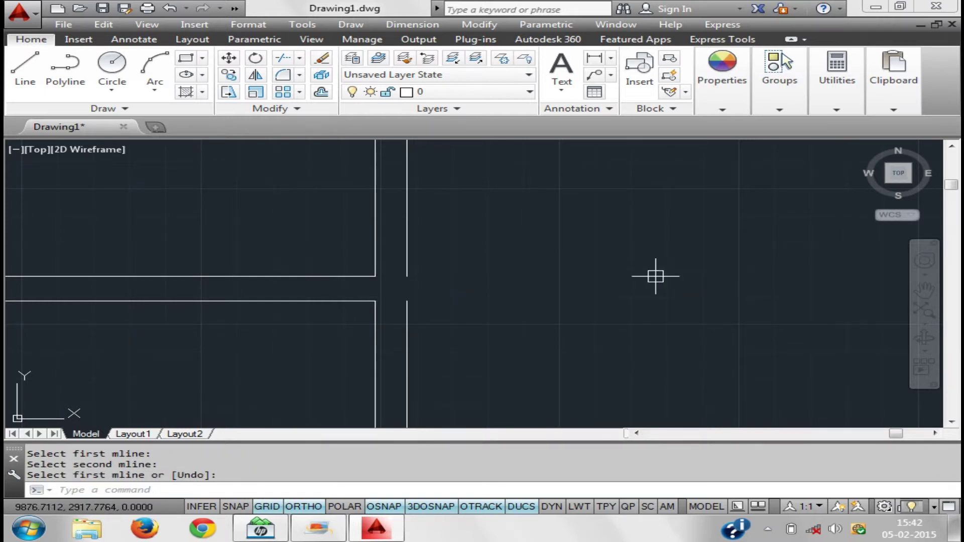
pyautogui.press('Return')
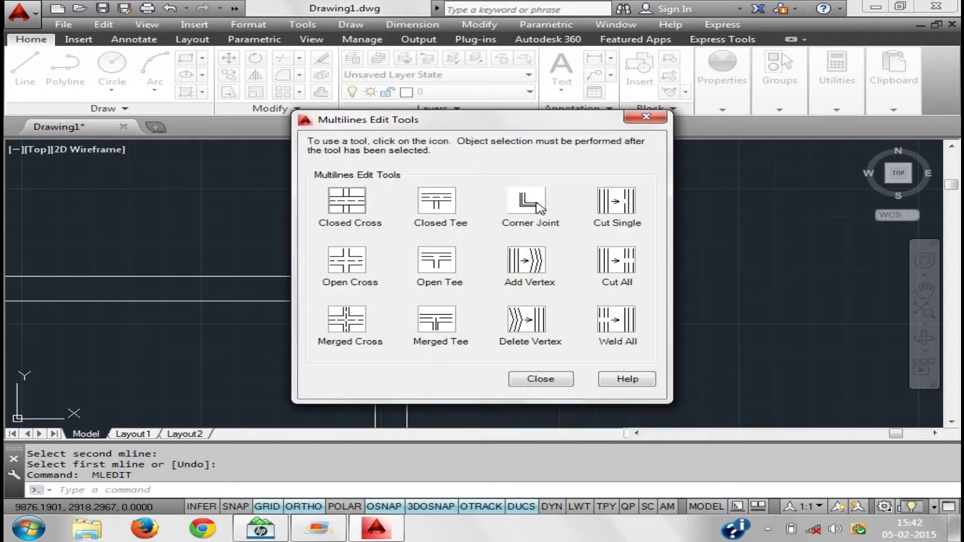
# Join a vertical and a horizontal multiline into a corner joint
pyautogui.click(528, 201)
pyautogui.scroll(-3, 287, 251)
pyautogui.moveTo(515, 283); pyautogui.dragTo(490, 239, button='middle')
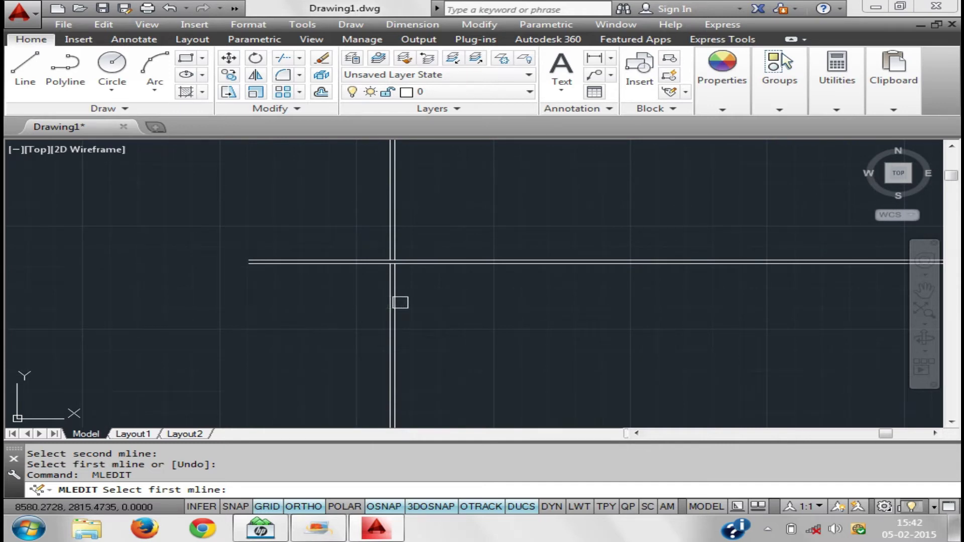
pyautogui.click(400, 302)
pyautogui.click(443, 264)
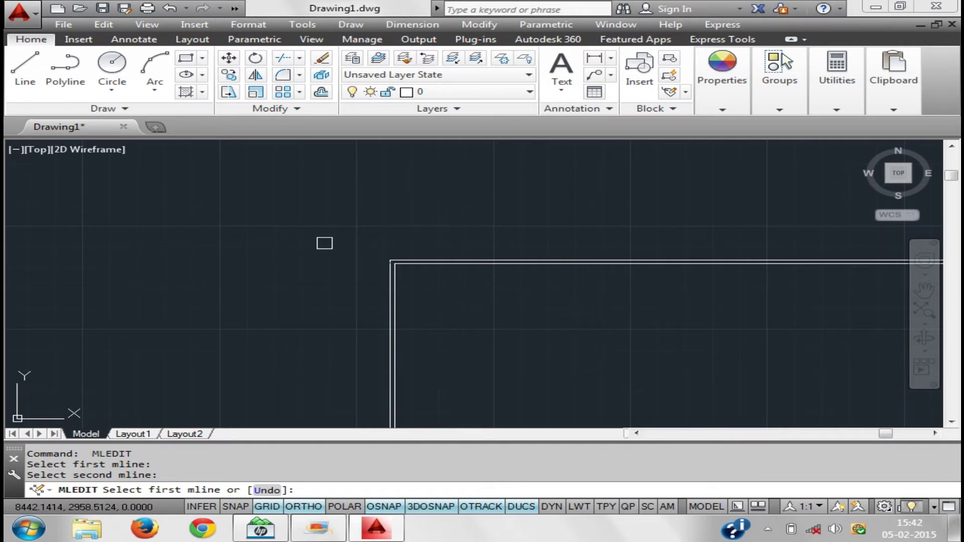
# Make a corner joint at another crossing, then undo it with U
pyautogui.scroll(-2, 409, 201)
pyautogui.scroll(-2, 351, 252)
pyautogui.scroll(3, 310, 288)
pyautogui.scroll(2, 301, 271)
pyautogui.scroll(2, 344, 272)
pyautogui.click(367, 300)
pyautogui.click(313, 271)
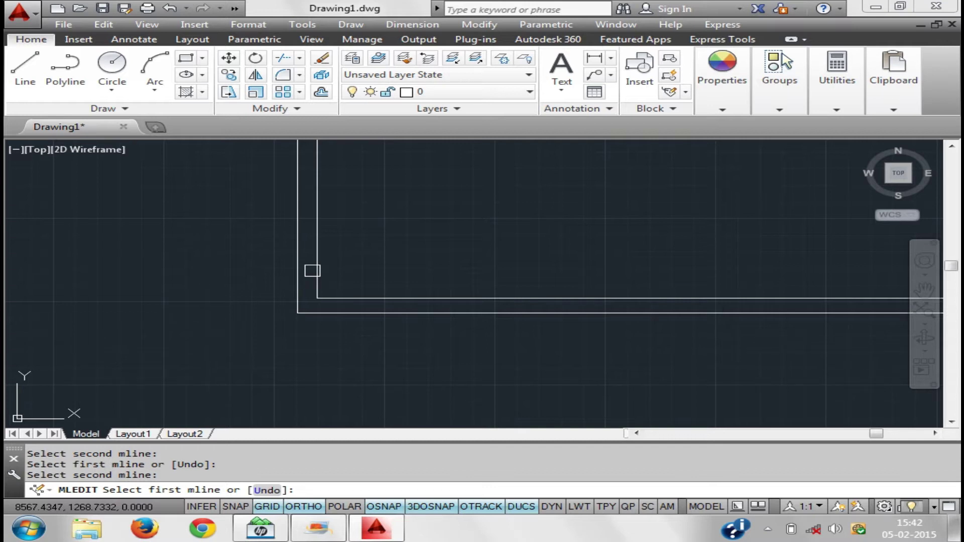
pyautogui.write('u')
pyautogui.press('Return')
pyautogui.press('Return')
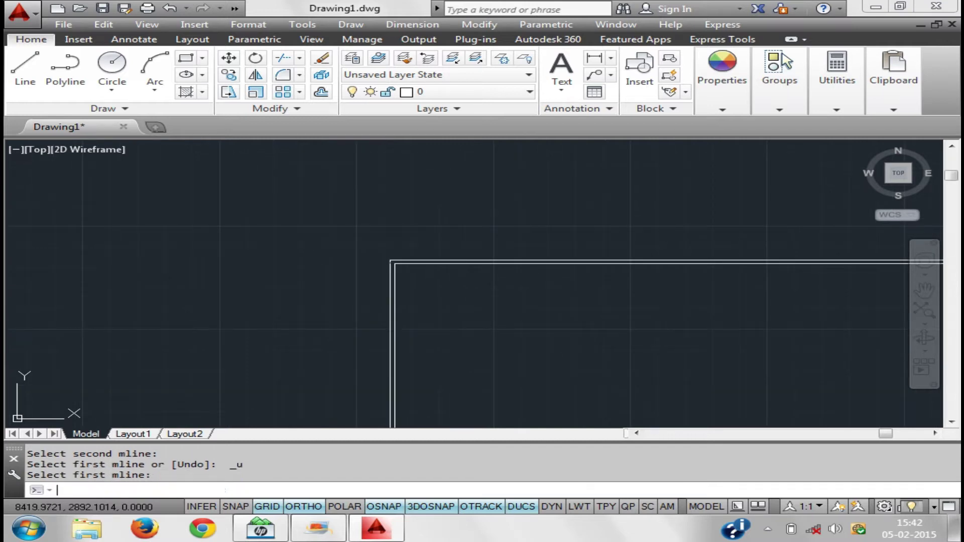
pyautogui.press('Return')
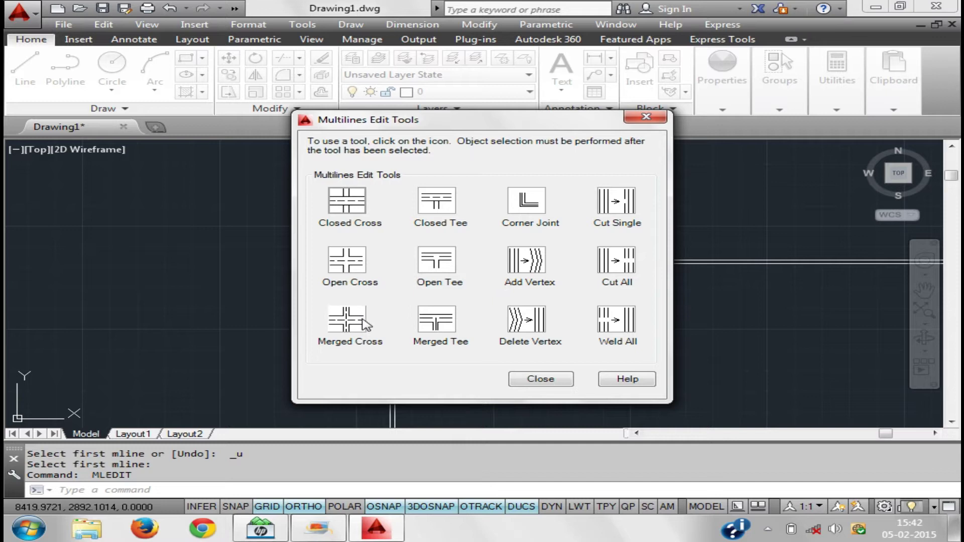
# Clean the first multiline crossing as an Open Cross by picking both multilines
pyautogui.click(347, 201)
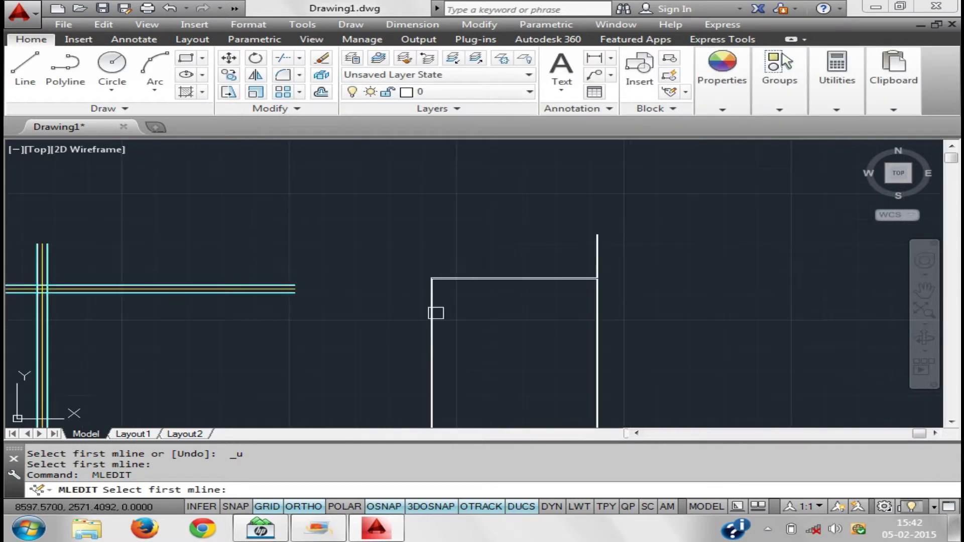
pyautogui.scroll(3, 361, 251)
pyautogui.scroll(4, 411, 239)
pyautogui.scroll(5, 407, 278)
pyautogui.scroll(2, 470, 269)
pyautogui.click(476, 268)
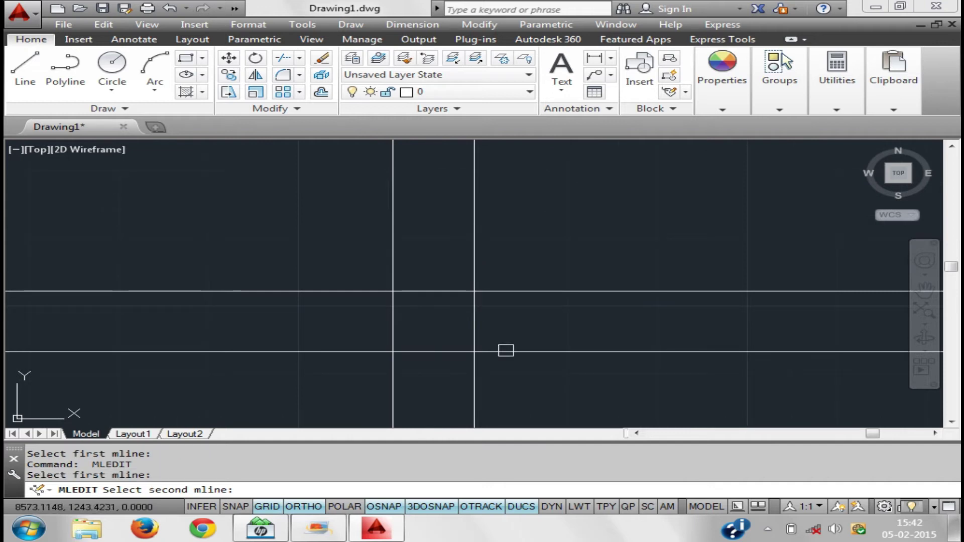
pyautogui.click(507, 349)
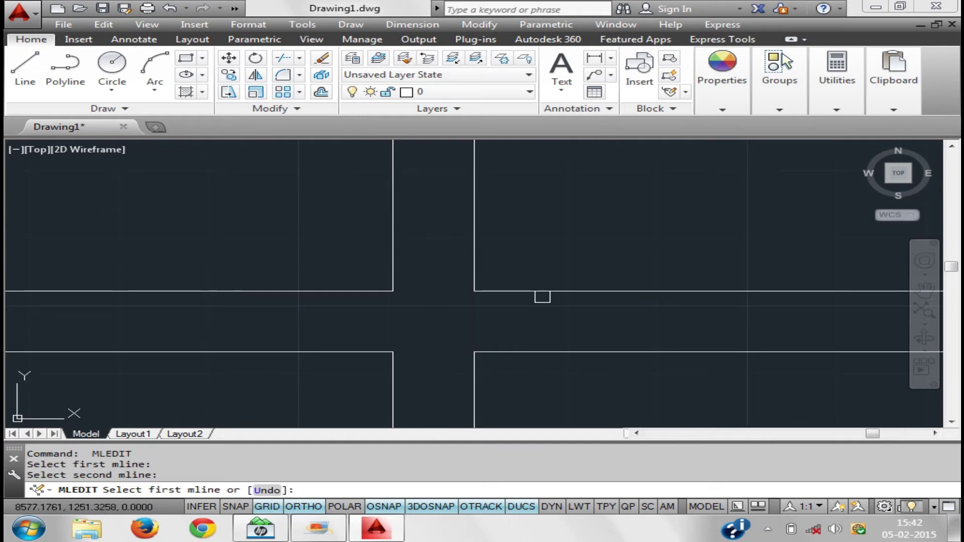
pyautogui.press('Escape')
# Turn the vertical multiline crossing into a Merged Cross using the horizontal and vertical mlines
pyautogui.scroll(-5, 508, 301)
pyautogui.moveTo(508, 301); pyautogui.dragTo(133, 303, button='middle')
pyautogui.moveTo(703, 316); pyautogui.dragTo(508, 320, button='middle')
pyautogui.moveTo(803, 326)
pyautogui.mouseDown(button='middle')
pyautogui.moveTo(685, 338)
pyautogui.moveTo(301, 340)
pyautogui.mouseUp(button='middle')
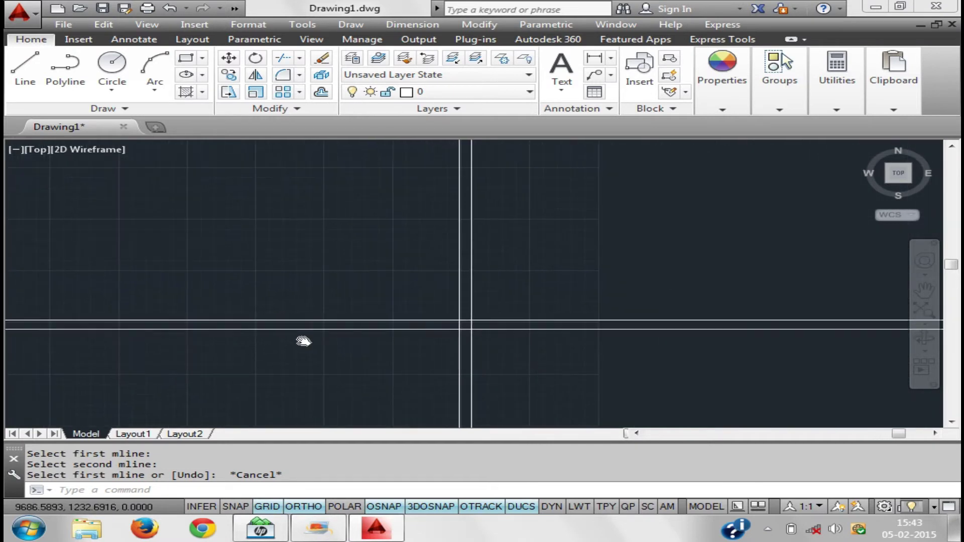
pyautogui.press('Return')
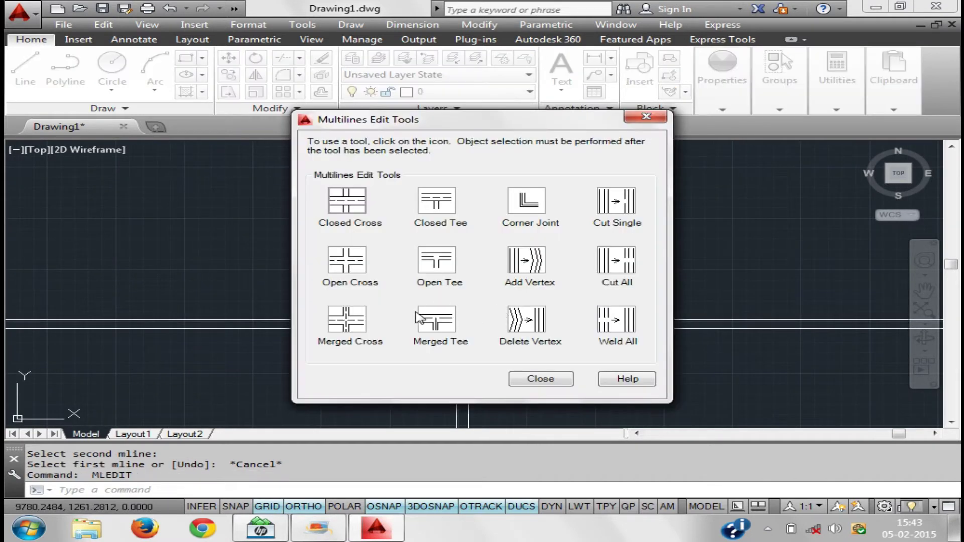
pyautogui.click(351, 318)
pyautogui.click(509, 329)
pyautogui.click(468, 299)
# Inspect the cleaned road crossings, then bring back the Multilines Edit Tools dialog
pyautogui.scroll(2, 467, 298)
pyautogui.scroll(-1, 430, 308)
pyautogui.moveTo(585, 318); pyautogui.dragTo(854, 282, button='middle')
pyautogui.scroll(-2, 174, 297)
pyautogui.moveTo(174, 298); pyautogui.dragTo(316, 269, button='middle')
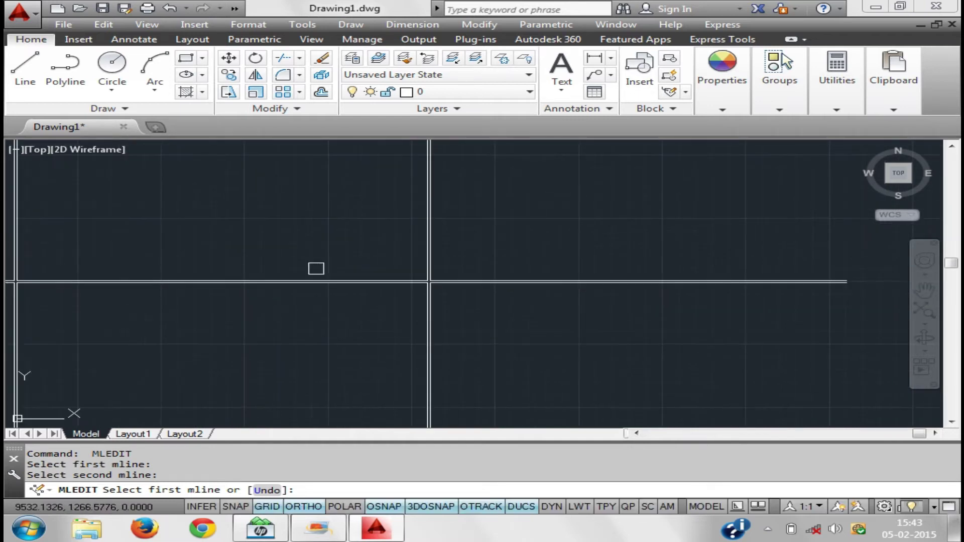
pyautogui.scroll(4, 417, 285)
pyautogui.scroll(-1, 491, 211)
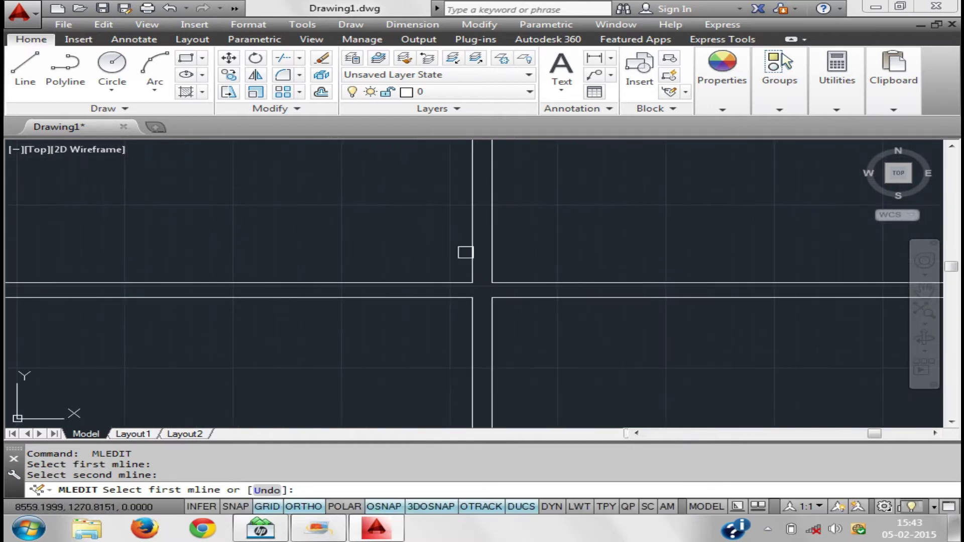
pyautogui.scroll(-2, 515, 287)
pyautogui.moveTo(699, 292); pyautogui.dragTo(286, 323, button='middle')
pyautogui.scroll(3, 286, 323)
pyautogui.moveTo(408, 326); pyautogui.dragTo(689, 303, button='middle')
pyautogui.scroll(4, 397, 294)
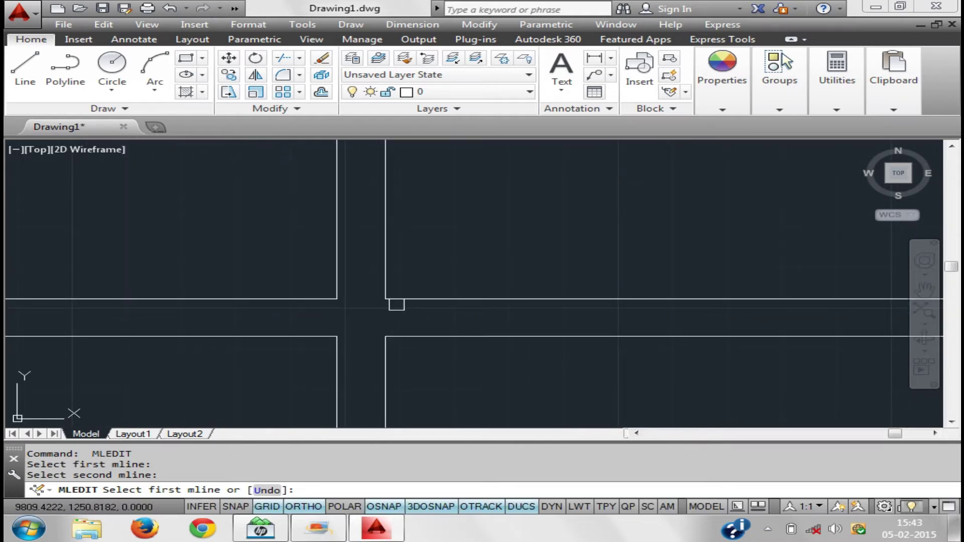
pyautogui.scroll(-8, 281, 314)
pyautogui.scroll(-3, 236, 347)
pyautogui.scroll(2, 201, 357)
pyautogui.moveTo(274, 333)
pyautogui.mouseDown(button='middle')
pyautogui.moveTo(330, 346)
pyautogui.moveTo(538, 336)
pyautogui.mouseUp(button='middle')
pyautogui.scroll(-3, 467, 357)
pyautogui.scroll(2, 388, 266)
pyautogui.scroll(2, 387, 266)
pyautogui.moveTo(390, 284); pyautogui.dragTo(438, 216, button='middle')
pyautogui.scroll(2, 415, 262)
pyautogui.moveTo(415, 262); pyautogui.dragTo(382, 219, button='middle')
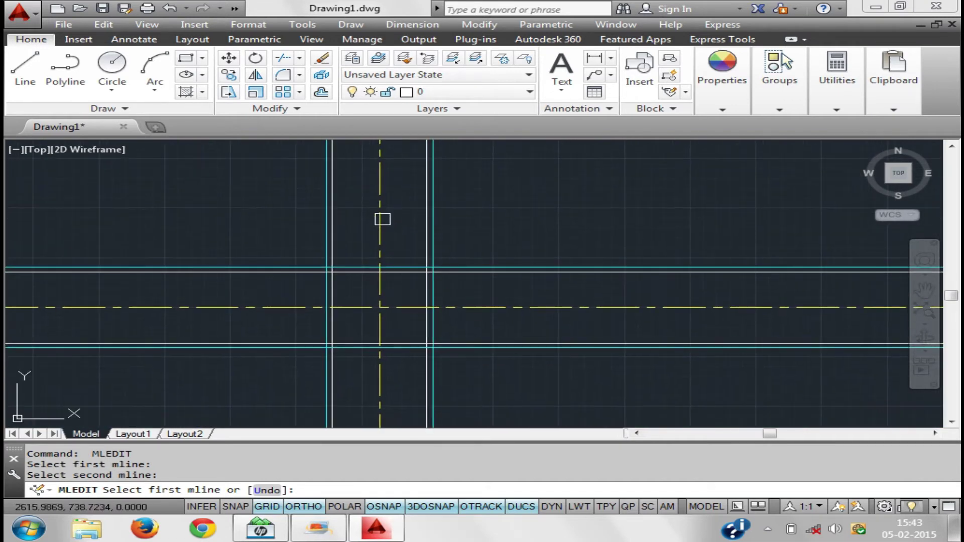
pyautogui.press('Return')
pyautogui.press('Return')
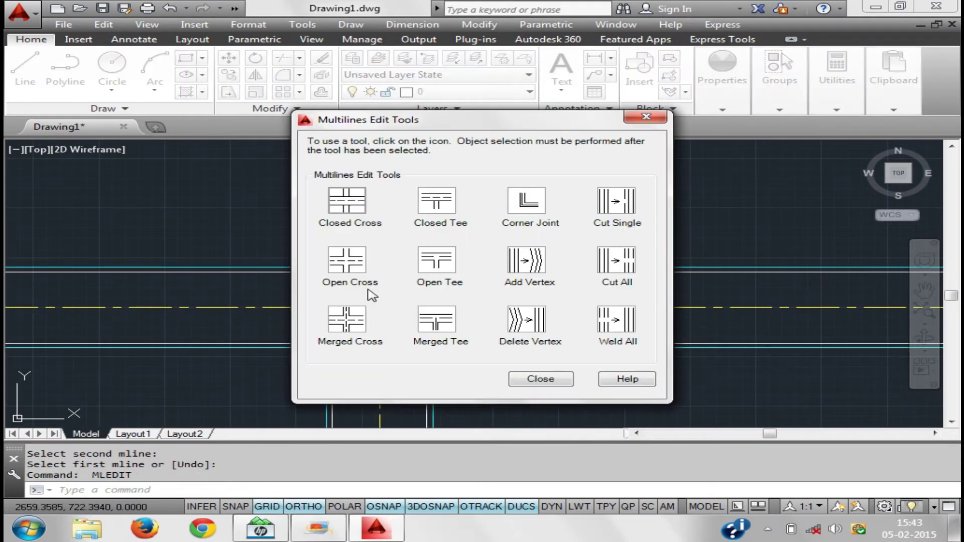
# Join the vertical road to the horizontal road as an Open Tee junction
pyautogui.click(355, 201)
pyautogui.click(430, 251)
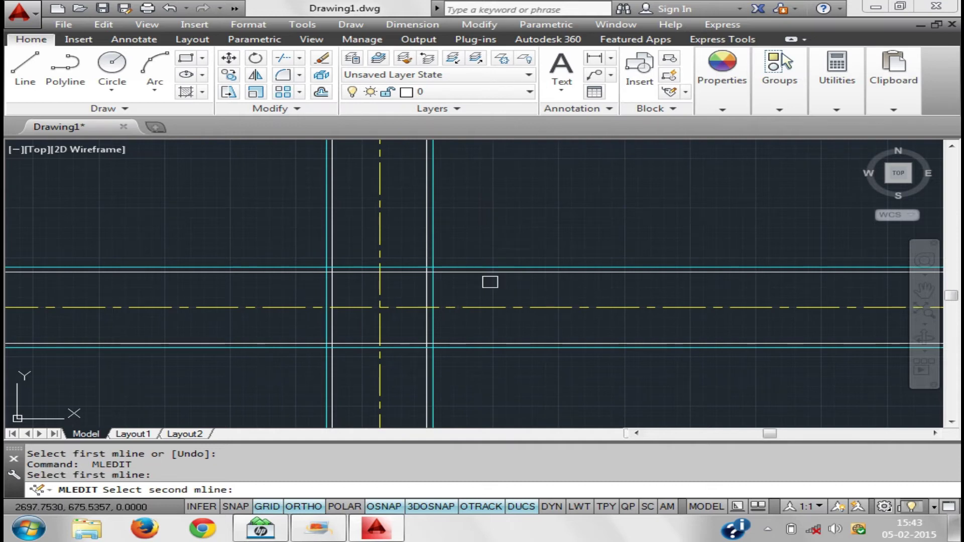
pyautogui.click(489, 269)
pyautogui.moveTo(475, 313); pyautogui.dragTo(324, 236, button='middle')
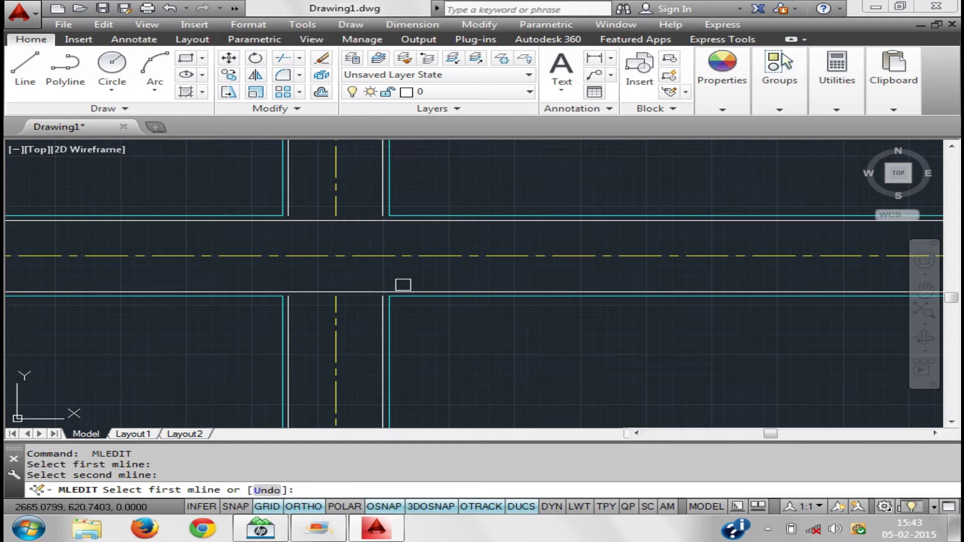
pyautogui.scroll(-3, 429, 227)
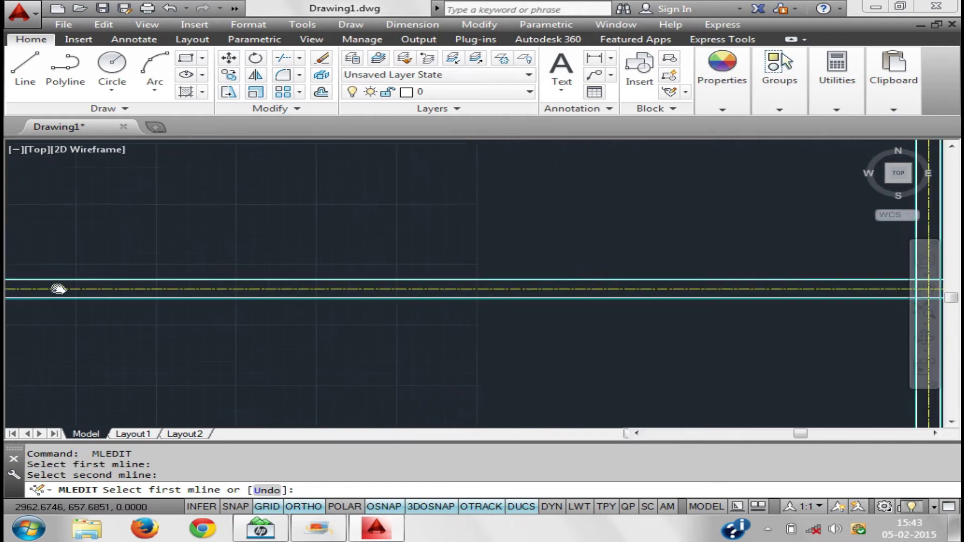
pyautogui.press('Return')
# Zoom to the next road intersection and bring back the multiline editing tools
pyautogui.middleClick(469, 295)
pyautogui.middleClick(468, 295)
pyautogui.scroll(3, 469, 306)
pyautogui.scroll(5, 495, 280)
pyautogui.scroll(-2, 437, 299)
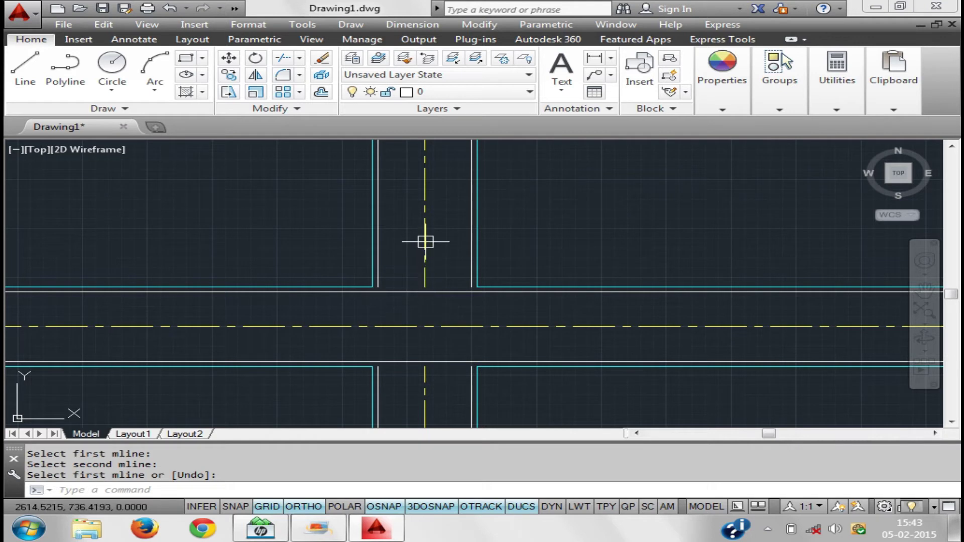
pyautogui.moveTo(424, 242)
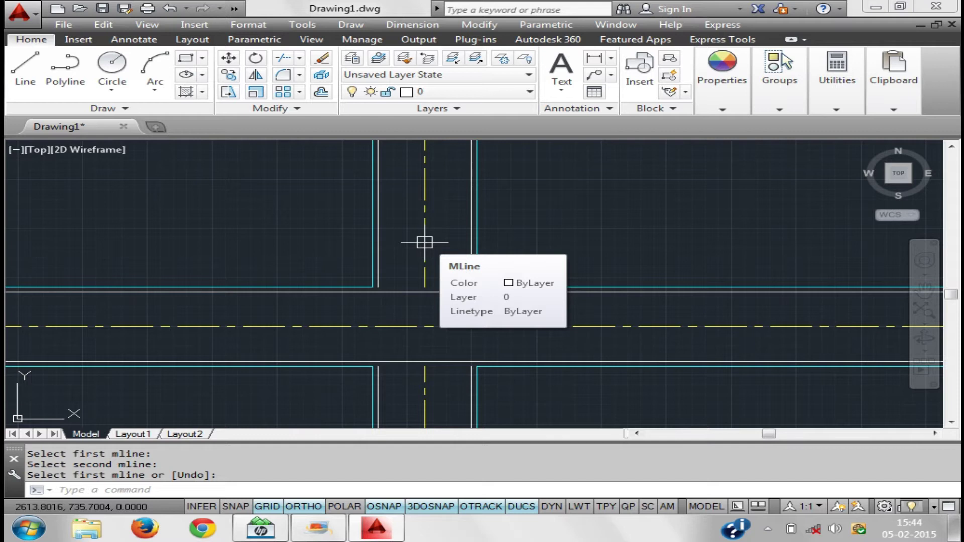
pyautogui.scroll(-5, 510, 253)
pyautogui.moveTo(304, 328); pyautogui.dragTo(175, 369, button='middle')
pyautogui.scroll(3, 408, 312)
pyautogui.scroll(2, 420, 243)
pyautogui.scroll(1, 362, 267)
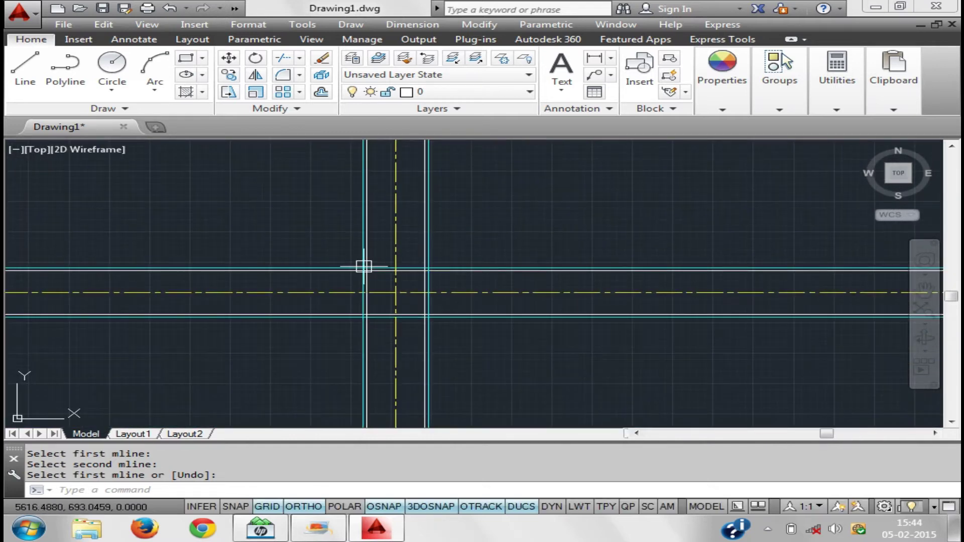
pyautogui.scroll(6, 357, 269)
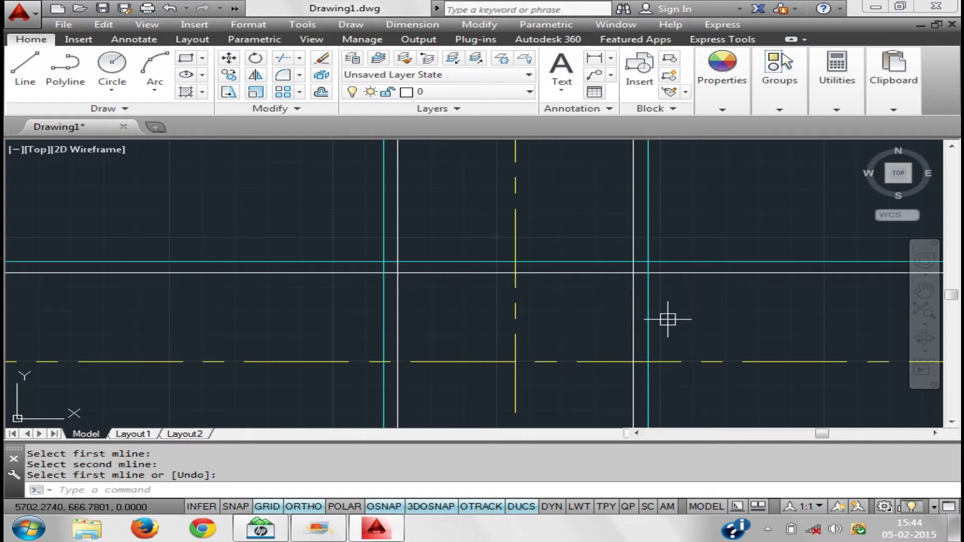
pyautogui.press('Return')
pyautogui.press('Return')
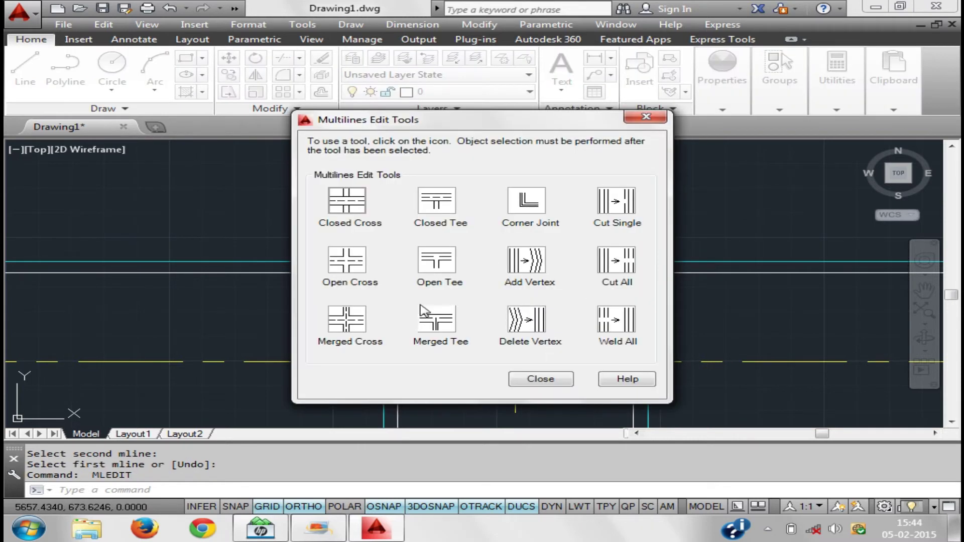
# Trim the next crossing with a junction tool by picking both multilines
pyautogui.click(346, 318)
pyautogui.click(372, 238)
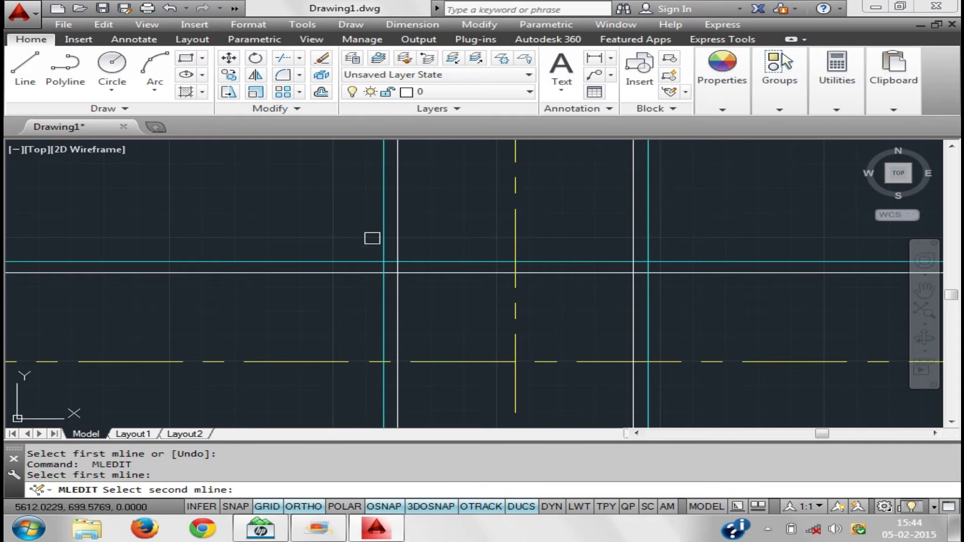
pyautogui.click(338, 266)
pyautogui.moveTo(465, 304); pyautogui.dragTo(393, 231, button='middle')
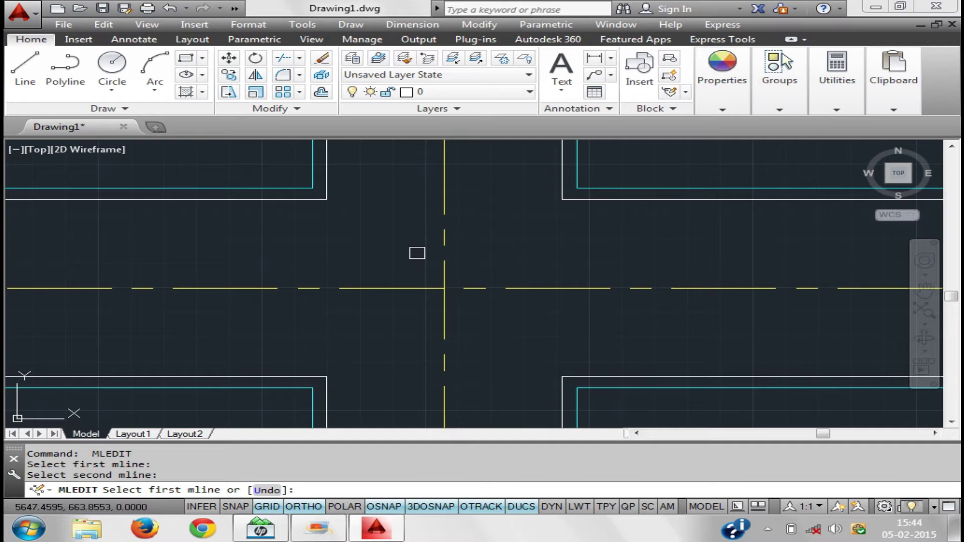
pyautogui.scroll(-1, 416, 253)
pyautogui.scroll(-1, 425, 281)
# Cut single-element gaps into the vertical road's right cyan line and yellow centre line
pyautogui.press('Return')
pyautogui.press('Return')
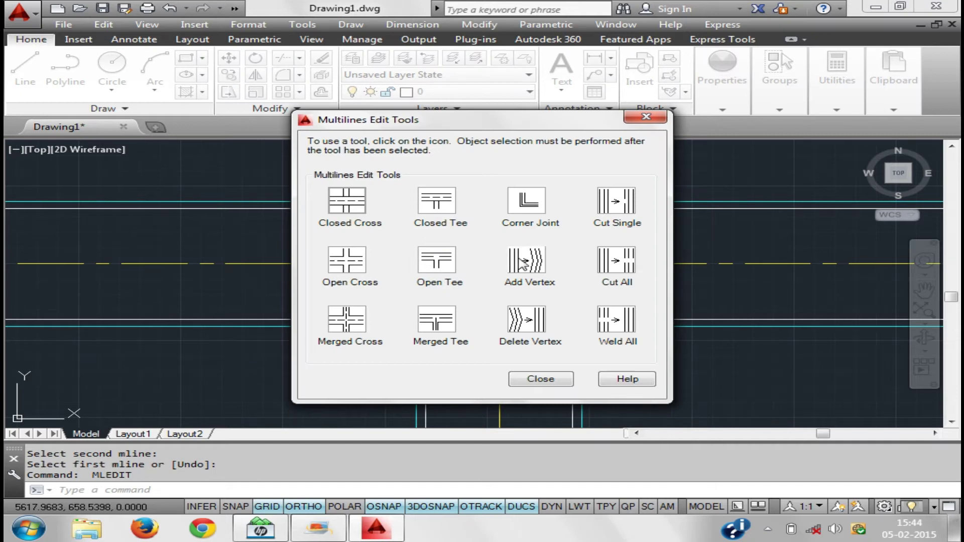
pyautogui.click(617, 201)
pyautogui.moveTo(396, 224)
pyautogui.mouseDown(button='middle')
pyautogui.moveTo(442, 404)
pyautogui.moveTo(448, 368)
pyautogui.mouseUp(button='middle')
pyautogui.click(433, 292)
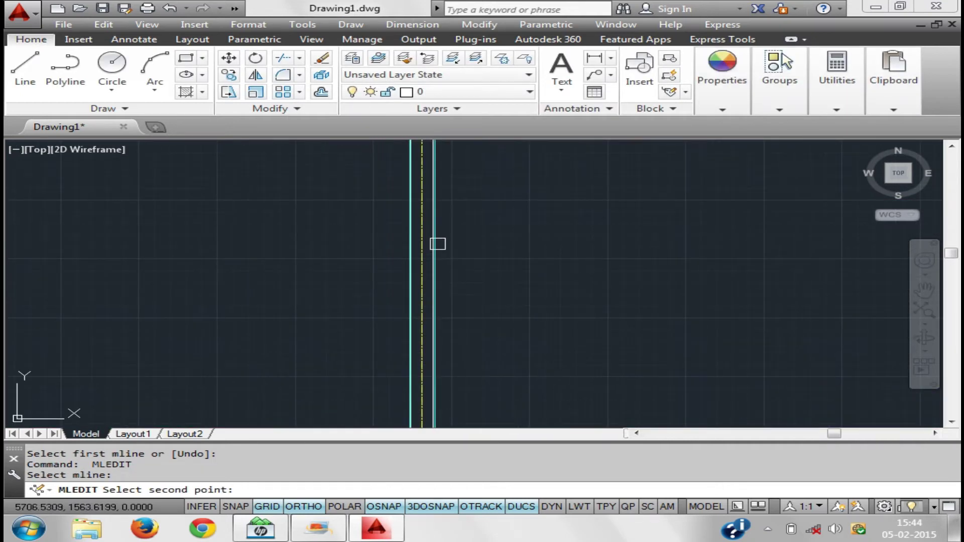
pyautogui.click(437, 242)
pyautogui.scroll(2, 431, 282)
pyautogui.scroll(1, 409, 286)
pyautogui.click(408, 287)
pyautogui.click(408, 219)
pyautogui.moveTo(487, 317); pyautogui.dragTo(484, 283, button='middle')
pyautogui.click(378, 263)
pyautogui.click(373, 217)
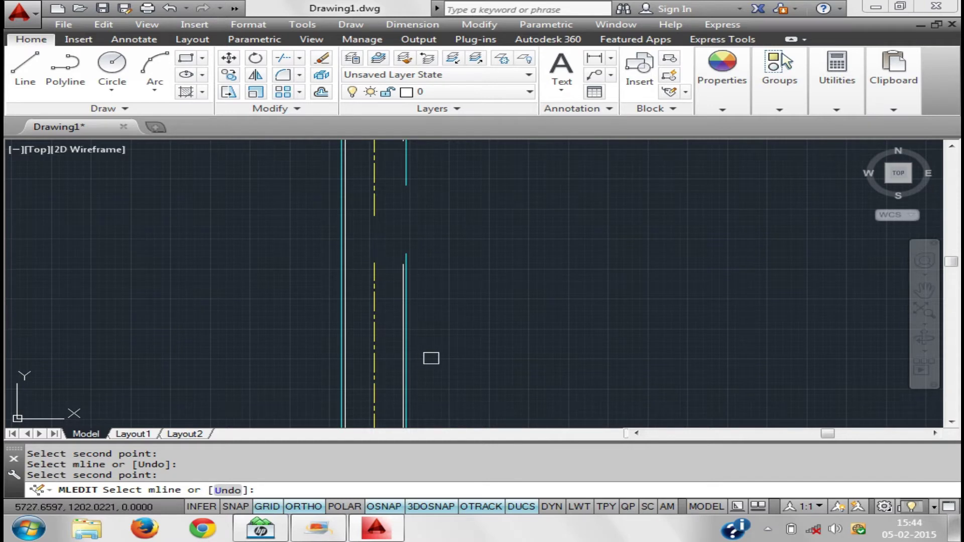
# Cancel the running MLEDIT and repeat it to reopen Multilines Edit Tools
pyautogui.rightClick(464, 282)
pyautogui.click(502, 304)
pyautogui.rightClick(556, 293)
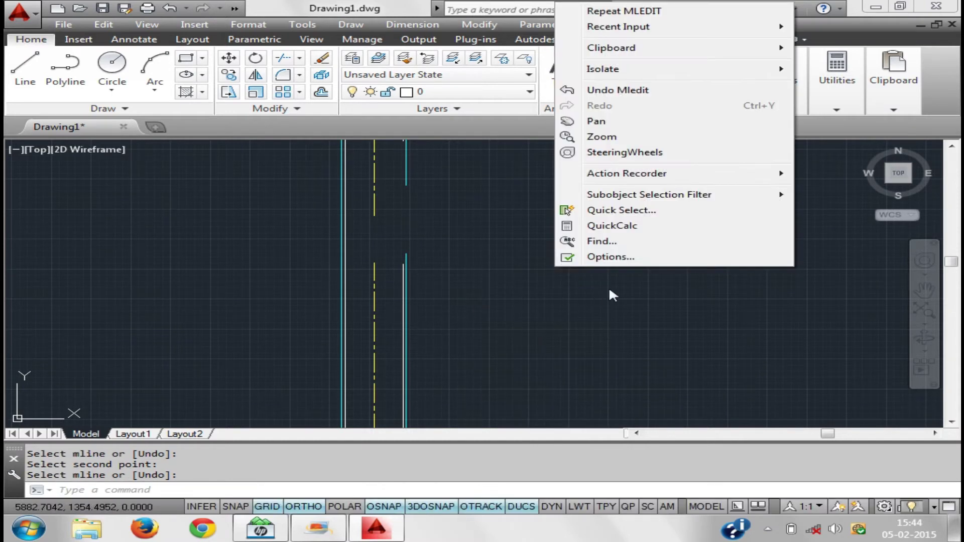
pyautogui.click(638, 11)
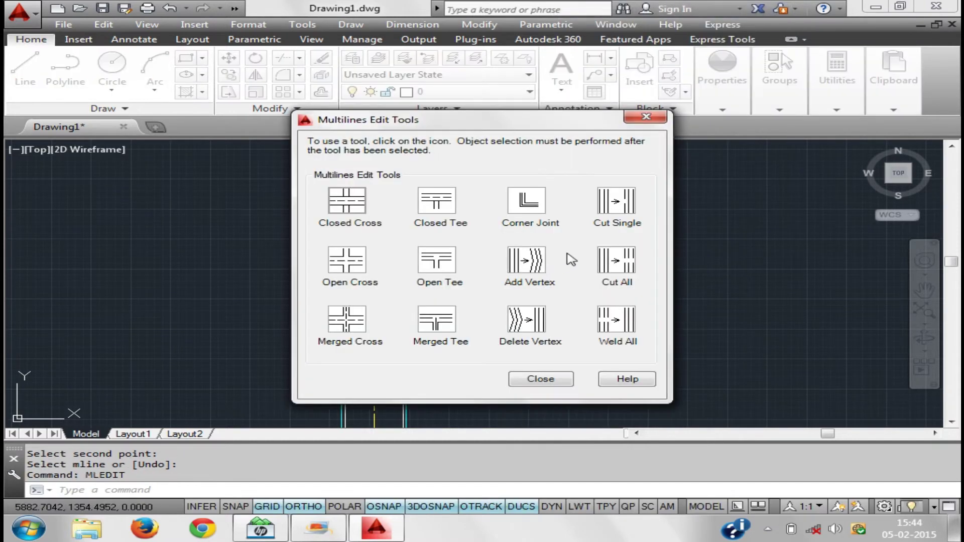
# Cut two full gaps through the vertical multiline road with Cut All
pyautogui.click(616, 259)
pyautogui.click(359, 364)
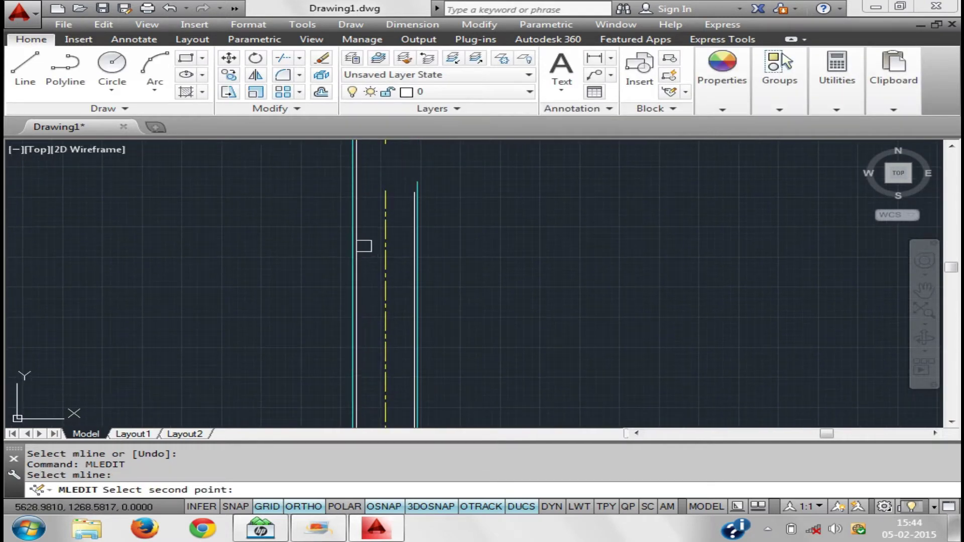
pyautogui.click(386, 196)
pyautogui.moveTo(521, 287); pyautogui.dragTo(548, 217, button='middle')
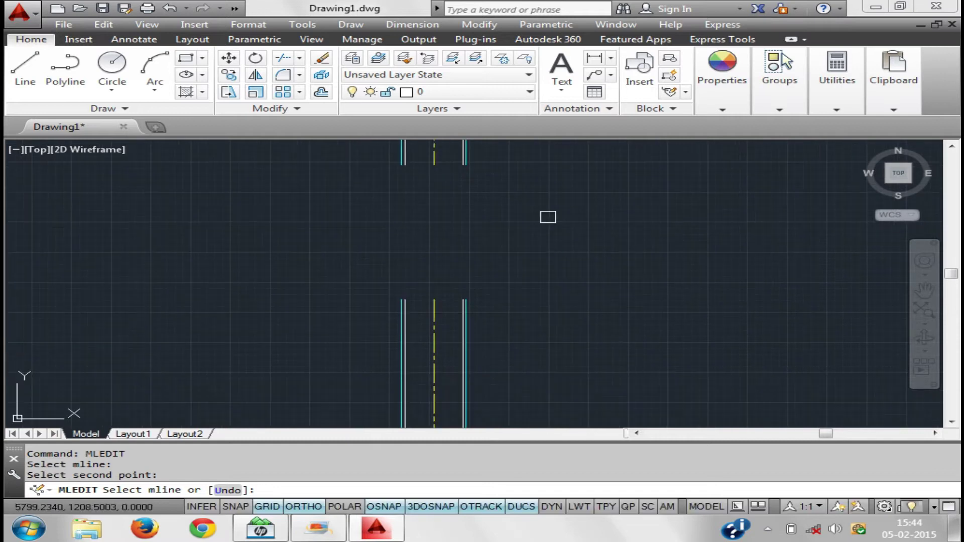
pyautogui.moveTo(463, 292); pyautogui.dragTo(458, 176, button='middle')
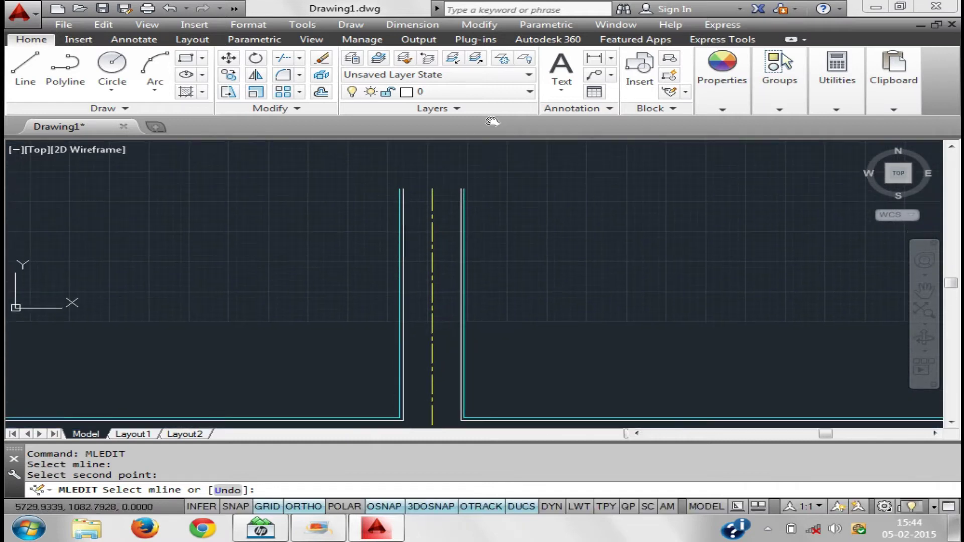
pyautogui.click(456, 342)
pyautogui.click(455, 251)
pyautogui.moveTo(542, 311); pyautogui.dragTo(556, 273, button='middle')
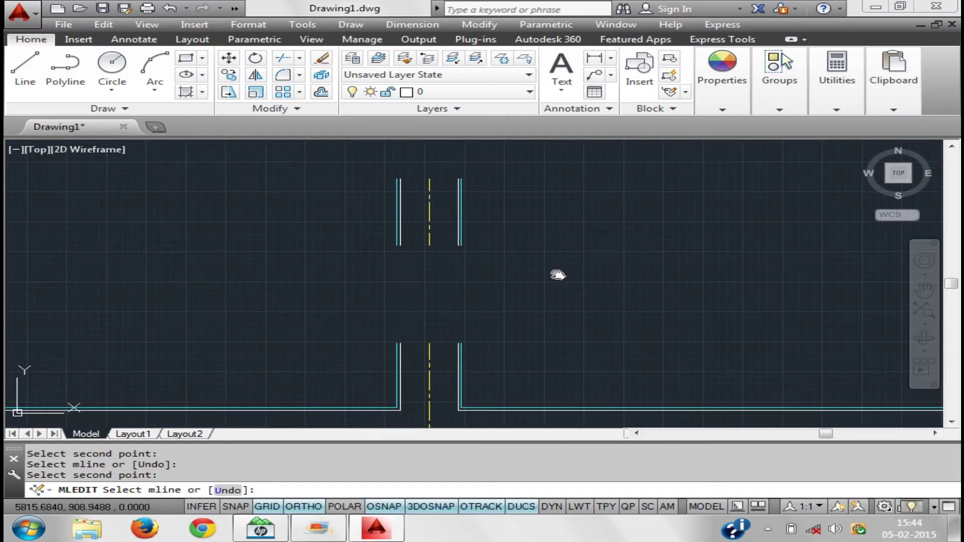
pyautogui.rightClick(556, 250)
pyautogui.click(587, 258)
# Rejoin both gaps in the vertical road with Weld All
pyautogui.rightClick(609, 243)
pyautogui.click(636, 254)
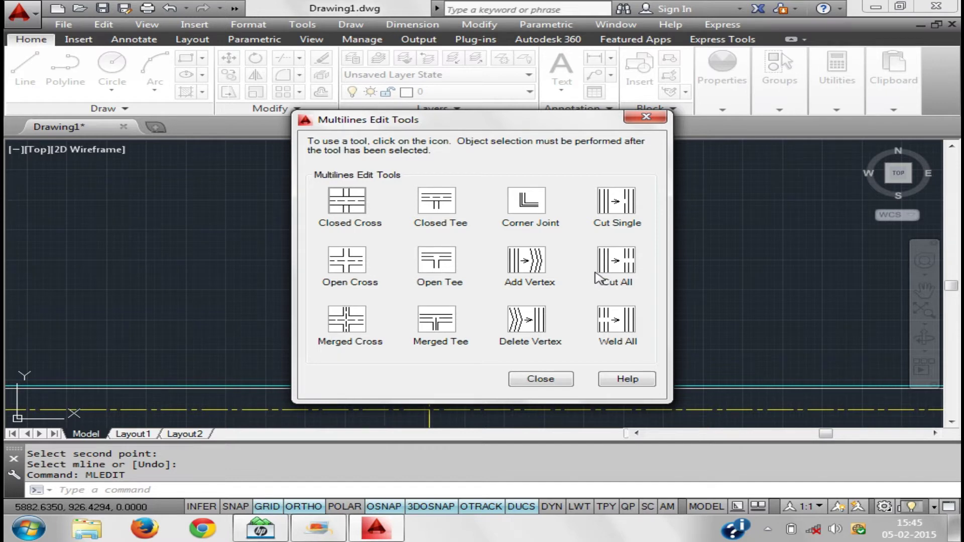
pyautogui.click(616, 324)
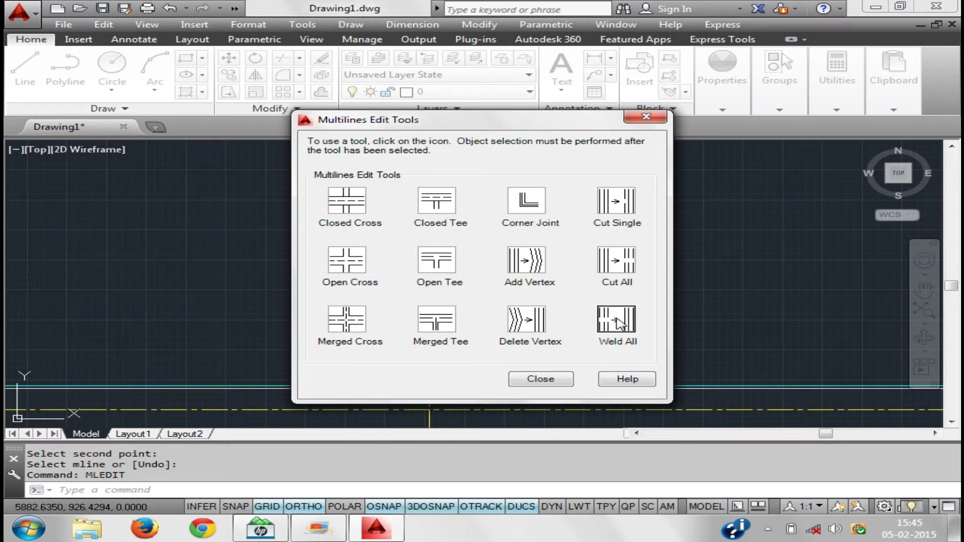
pyautogui.click(457, 347)
pyautogui.click(459, 203)
pyautogui.moveTo(458, 202); pyautogui.dragTo(453, 319, button='middle')
pyautogui.scroll(-5, 458, 300)
pyautogui.moveTo(450, 233)
pyautogui.mouseDown(button='middle')
pyautogui.moveTo(453, 281)
pyautogui.moveTo(478, 188)
pyautogui.mouseUp(button='middle')
pyautogui.click(447, 232)
pyautogui.rightClick(478, 177)
pyautogui.click(520, 204)
pyautogui.click(478, 258)
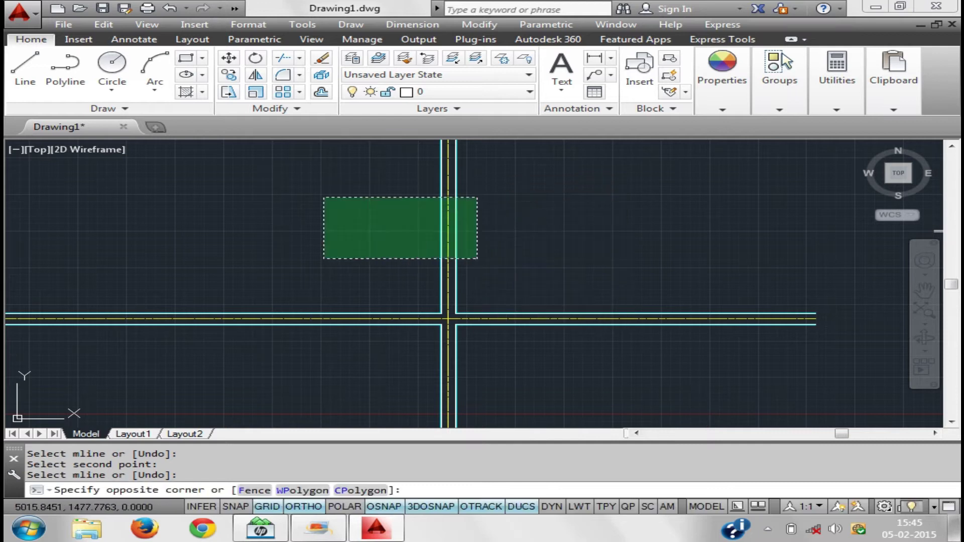
pyautogui.click(323, 198)
pyautogui.scroll(-5, 435, 213)
pyautogui.moveTo(486, 228)
pyautogui.mouseDown(button='middle')
pyautogui.moveTo(515, 342)
pyautogui.moveTo(518, 283)
pyautogui.mouseUp(button='middle')
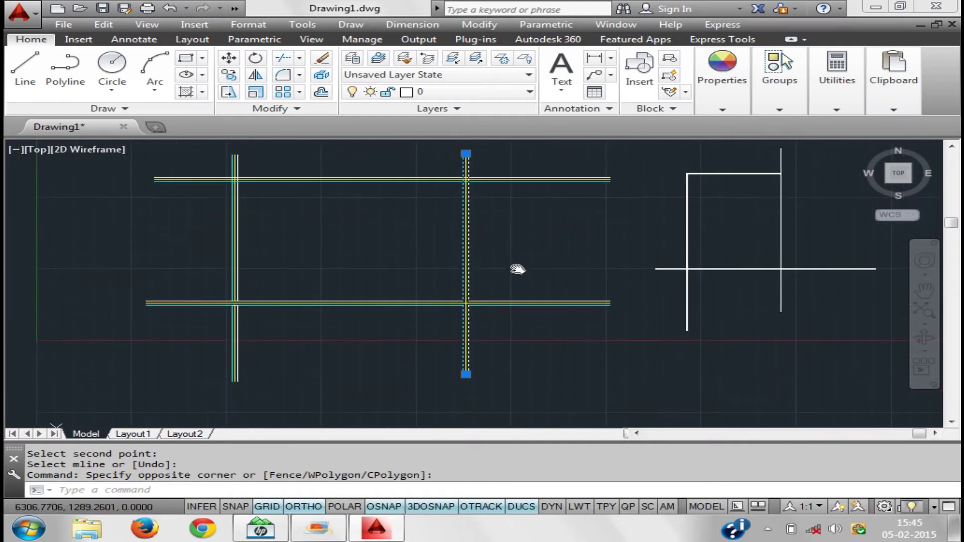
pyautogui.click(466, 154)
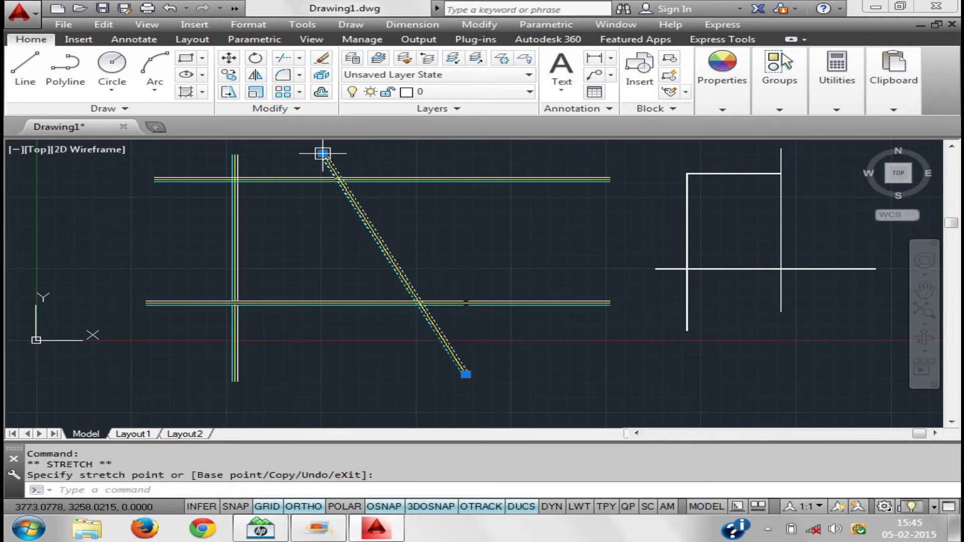
pyautogui.click(525, 154)
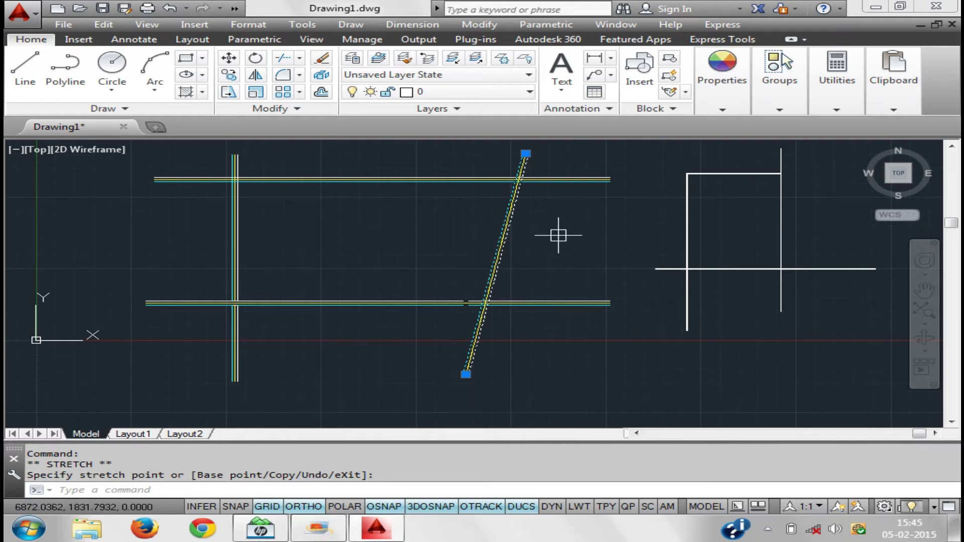
pyautogui.hotkey('ctrl', 'z')
pyautogui.hotkey('ctrl', 'z')
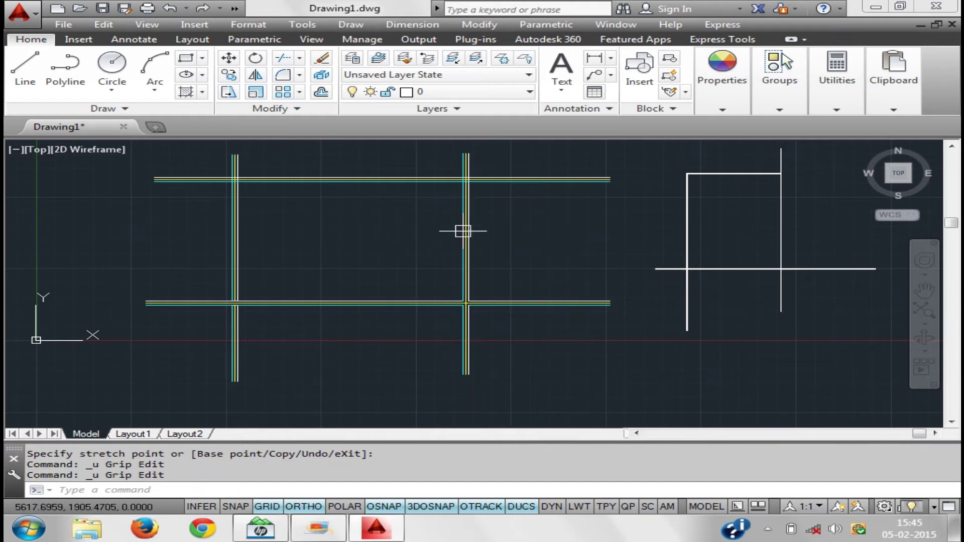
pyautogui.write('medit')
# Add three vertices down the right vertical multiline road with Add Vertex
pyautogui.press('Return')
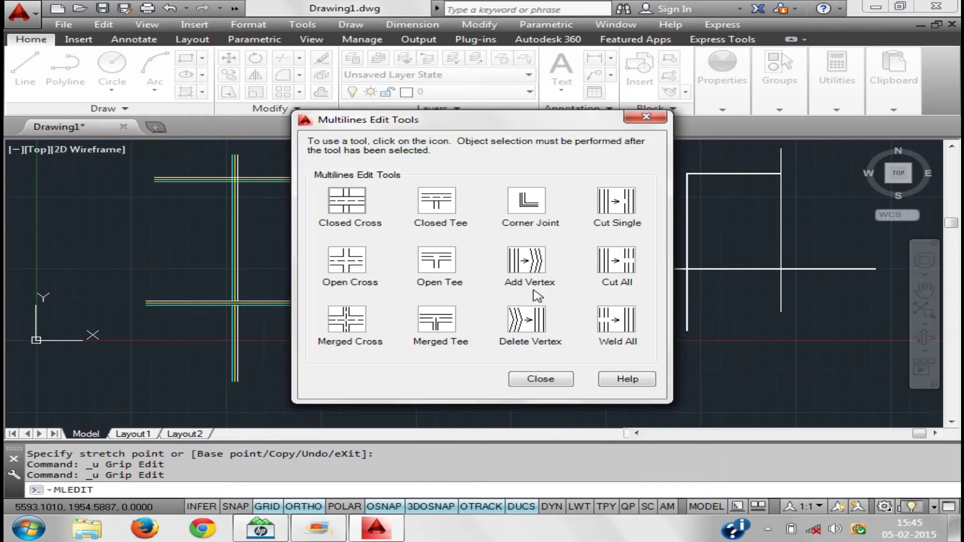
pyautogui.click(347, 200)
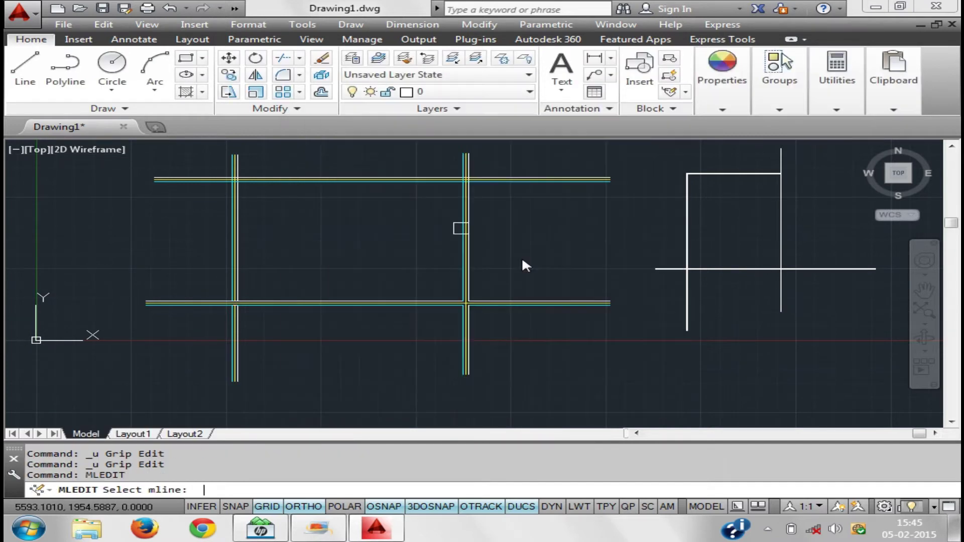
pyautogui.click(464, 198)
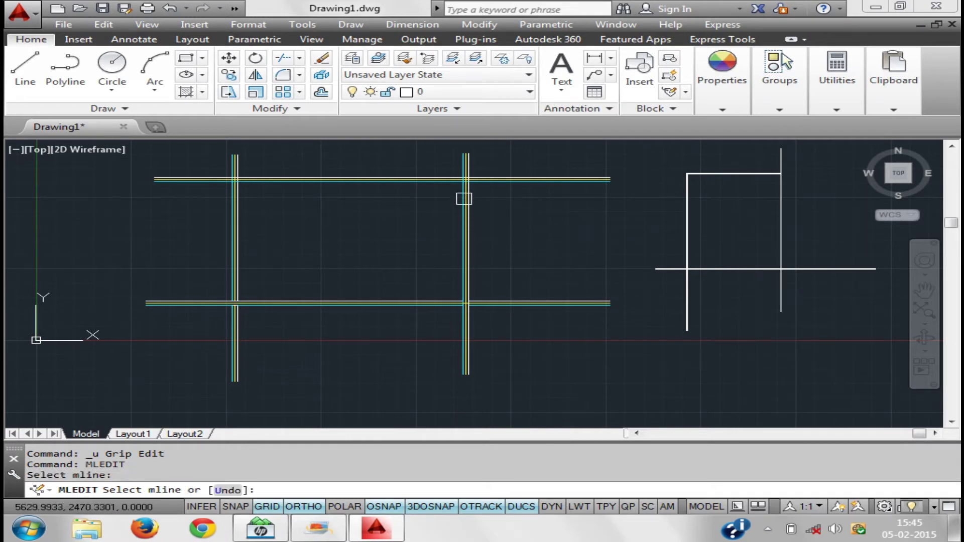
pyautogui.click(464, 219)
pyautogui.click(464, 255)
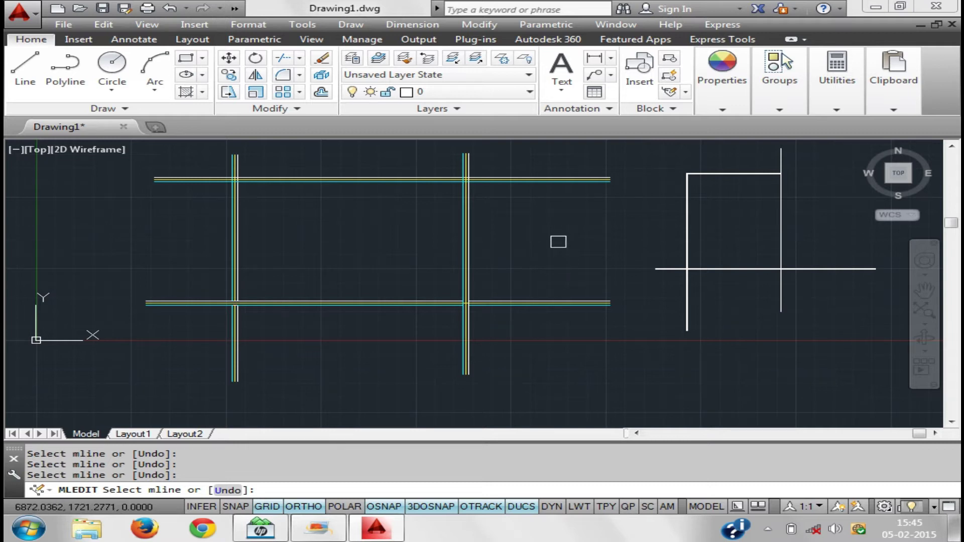
pyautogui.press('Return')
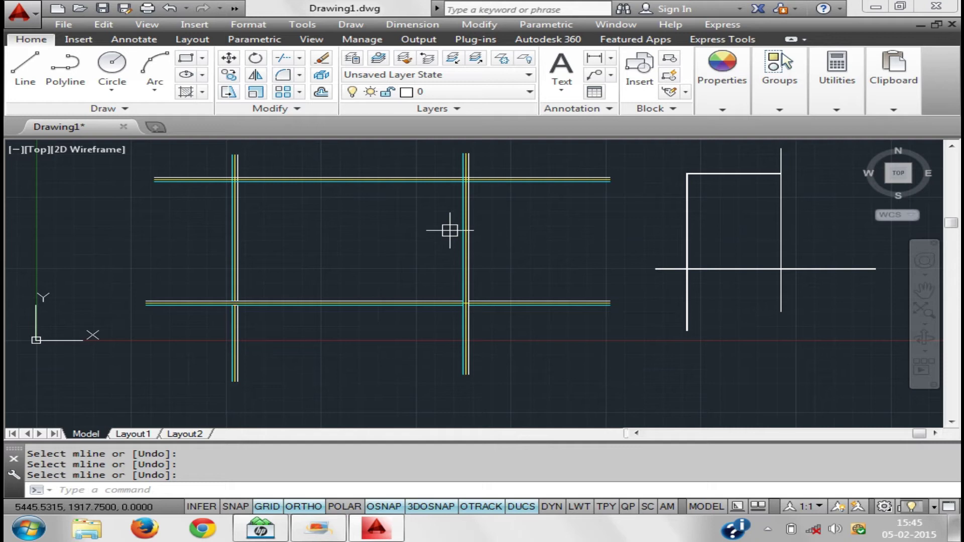
pyautogui.moveTo(469, 256); pyautogui.dragTo(371, 233)
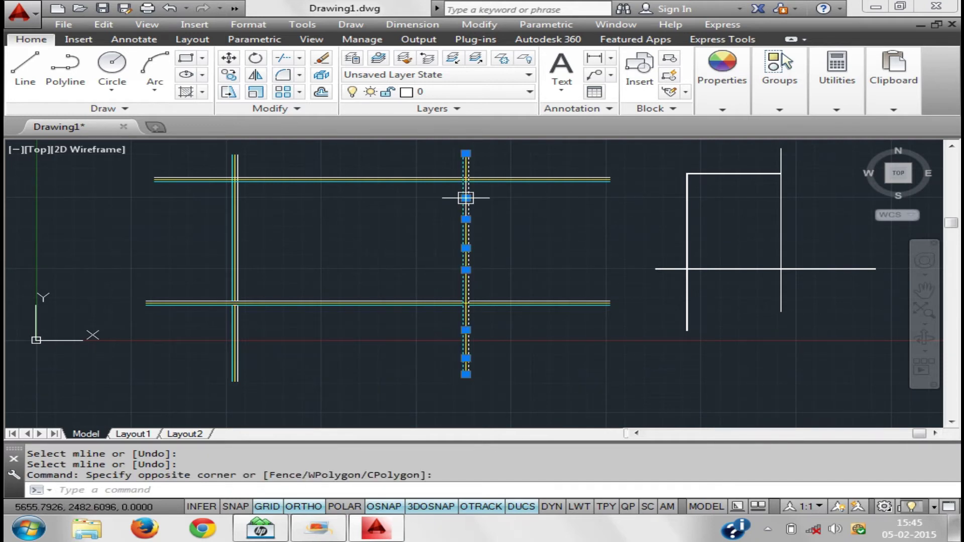
# Stretch the road's vertex grips alternately right and left to form a zigzag
pyautogui.click(466, 198)
pyautogui.click(578, 205)
pyautogui.click(466, 219)
pyautogui.click(383, 219)
pyautogui.click(466, 248)
pyautogui.click(543, 248)
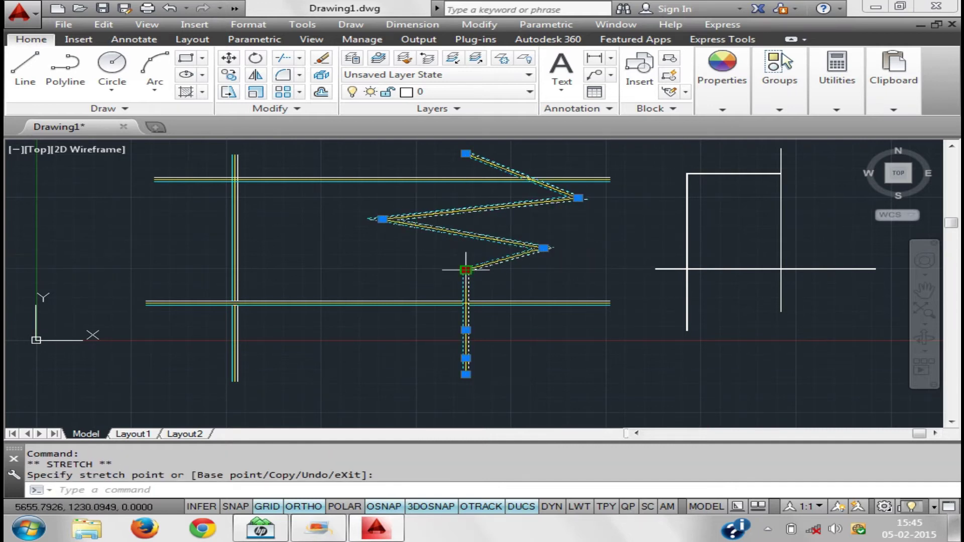
pyautogui.click(466, 270)
pyautogui.click(391, 270)
pyautogui.click(450, 267)
pyautogui.click(466, 358)
pyautogui.click(384, 358)
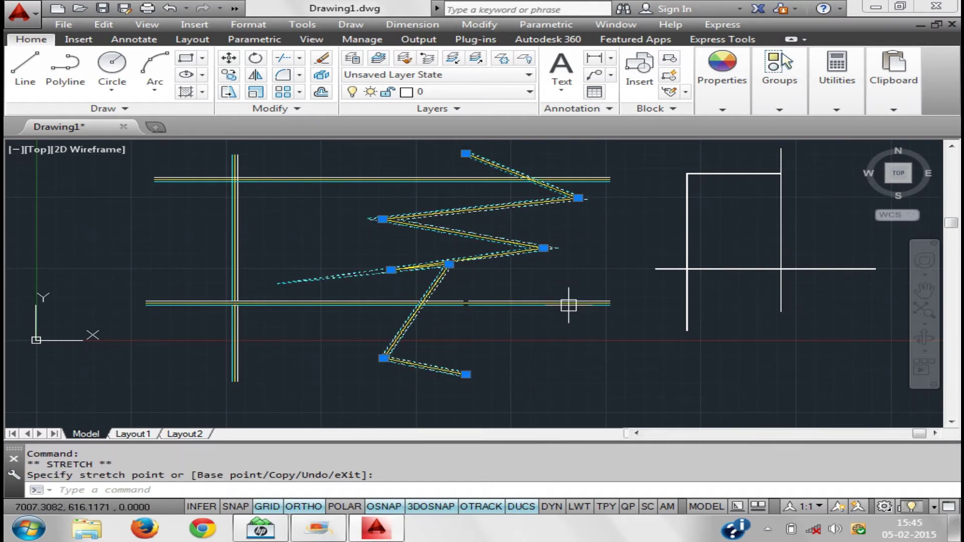
pyautogui.press('Escape')
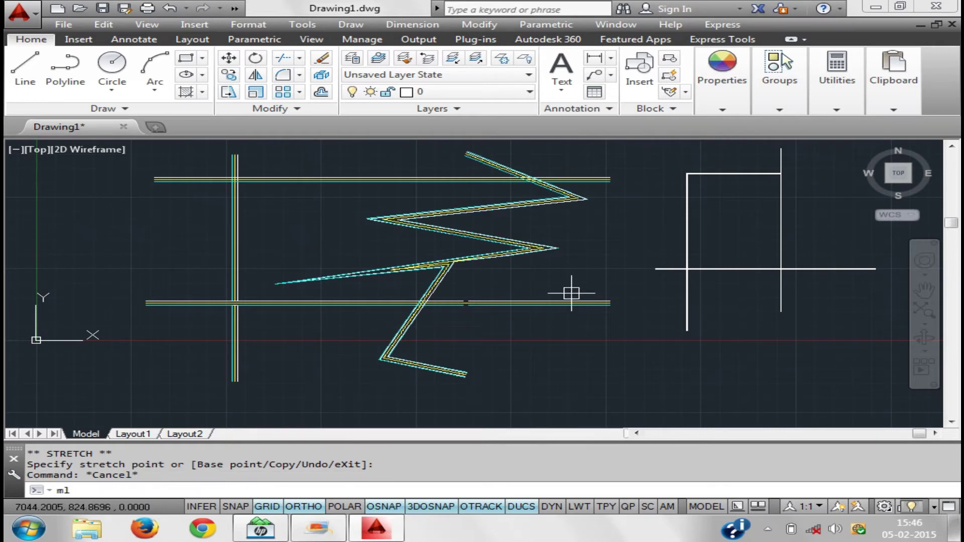
# Remove the six zigzag corner vertices with MLEDIT Delete Vertex to straighten the road
pyautogui.write('edit')
pyautogui.press('Return')
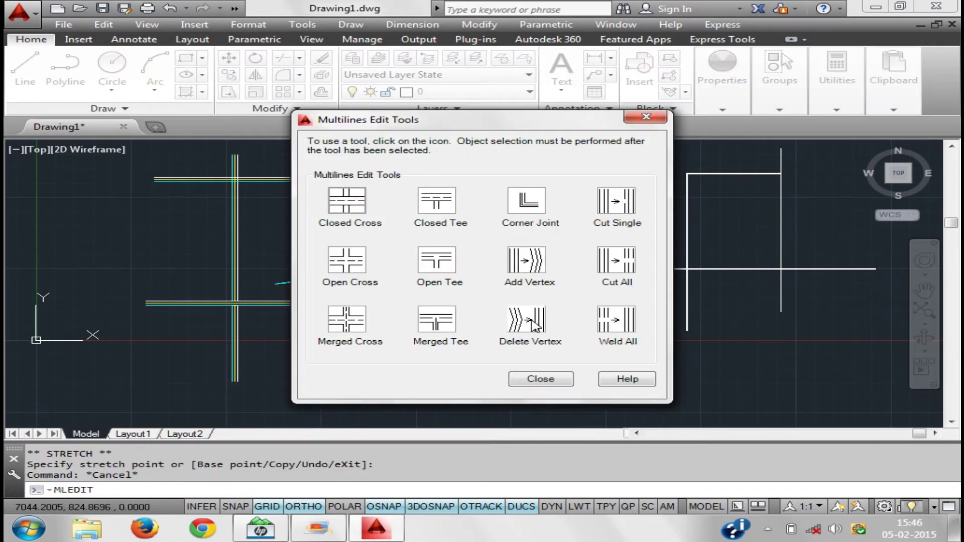
pyautogui.click(534, 326)
pyautogui.click(308, 283)
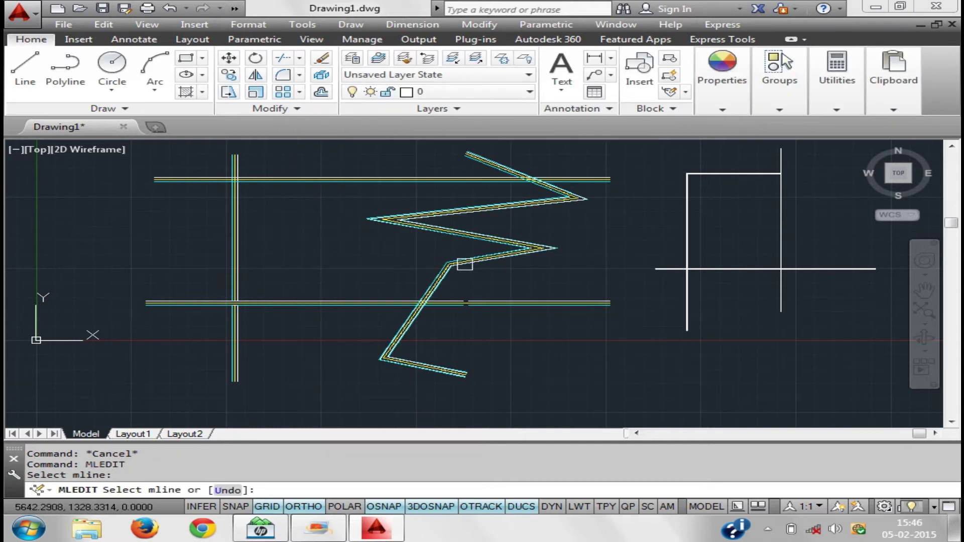
pyautogui.click(465, 264)
pyautogui.click(382, 351)
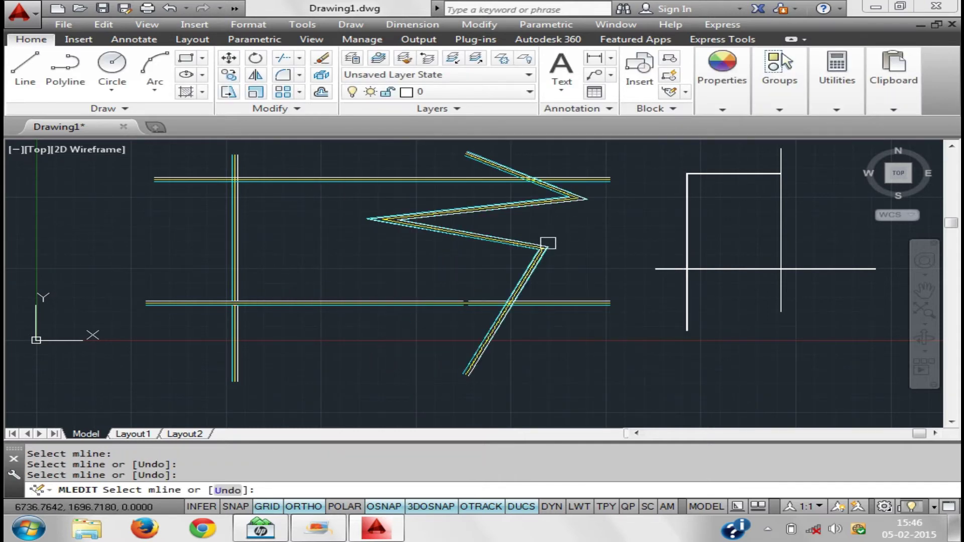
pyautogui.click(548, 243)
pyautogui.click(384, 225)
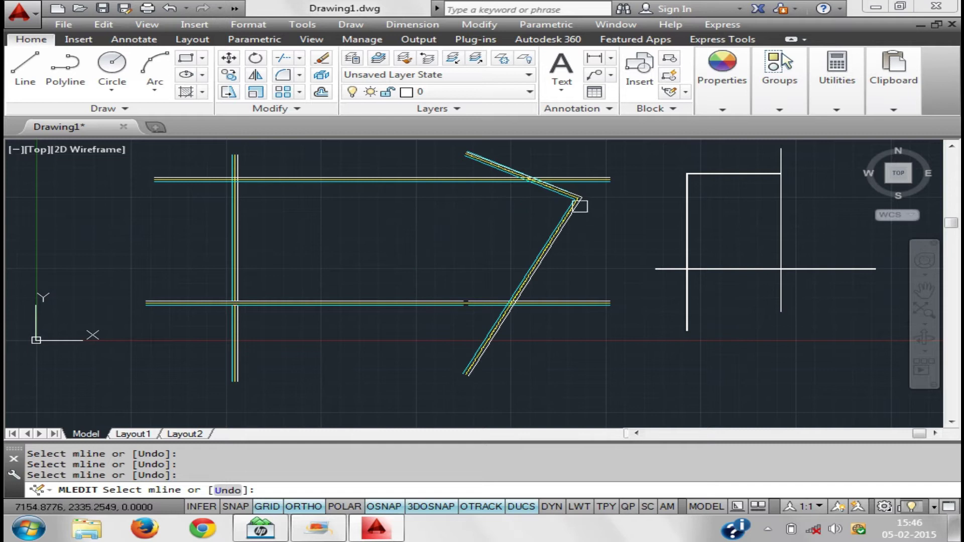
pyautogui.click(575, 203)
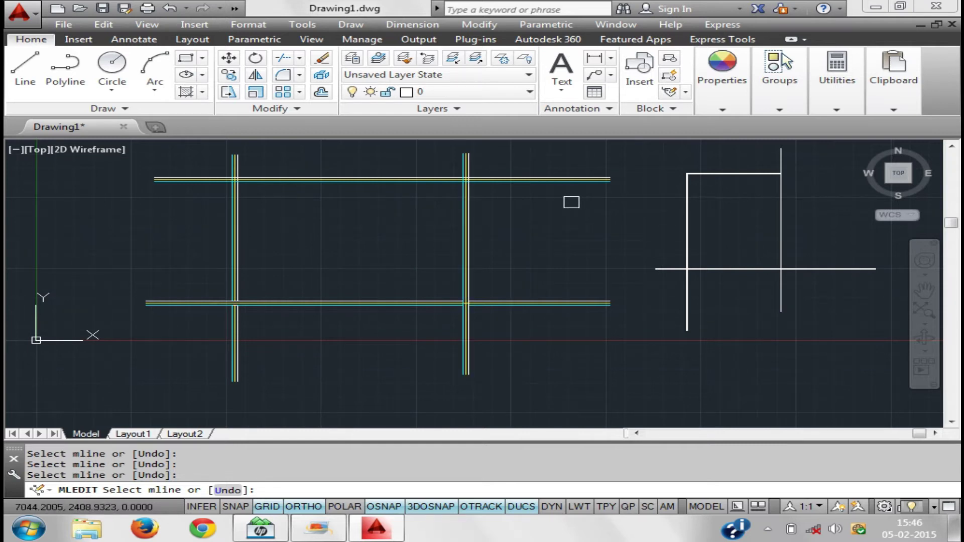
pyautogui.rightClick(572, 202)
pyautogui.click(586, 210)
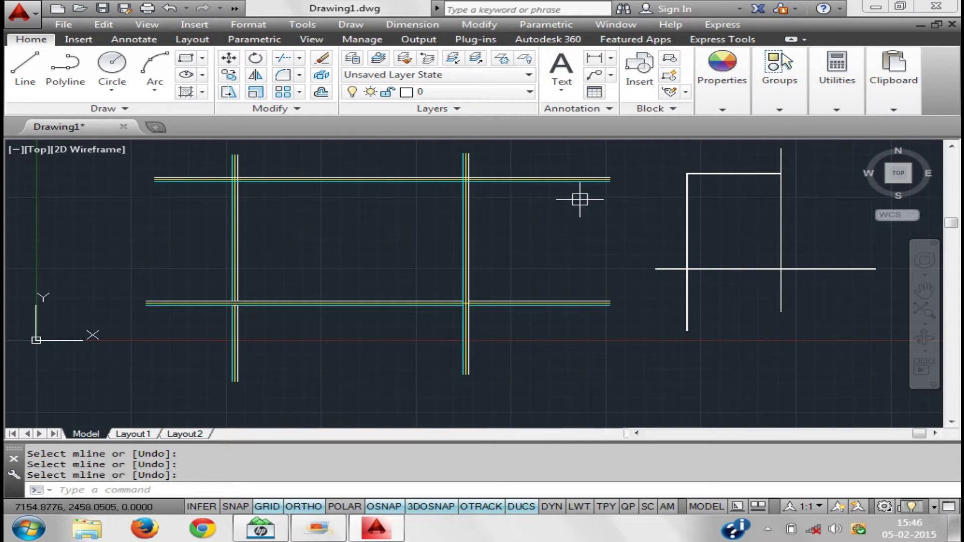
# Apply Merged Tee to join the horizontal road into the vertical road
pyautogui.write('mled')
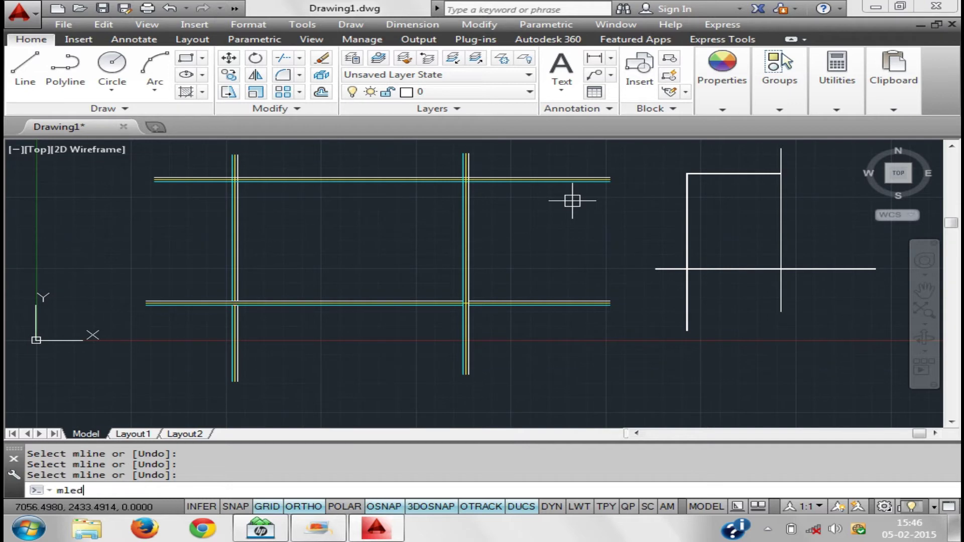
pyautogui.press('Return')
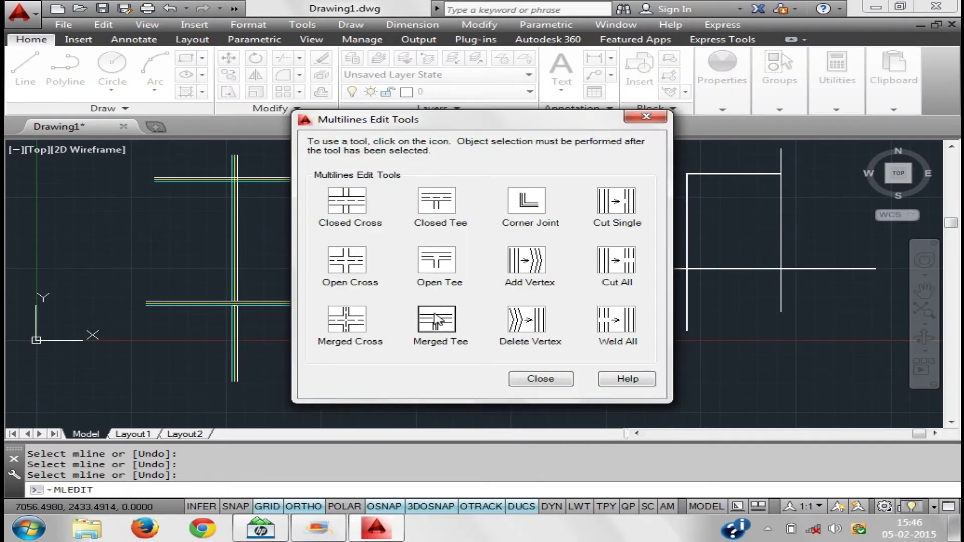
pyautogui.click(436, 319)
pyautogui.scroll(5, 518, 320)
pyautogui.scroll(1, 470, 324)
pyautogui.scroll(3, 471, 324)
pyautogui.scroll(1, 431, 323)
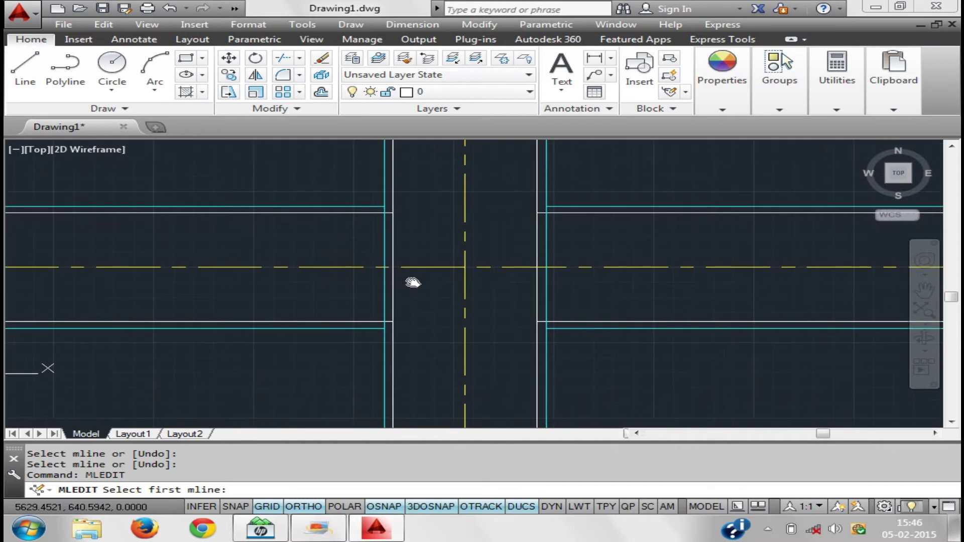
pyautogui.click(358, 206)
pyautogui.click(392, 344)
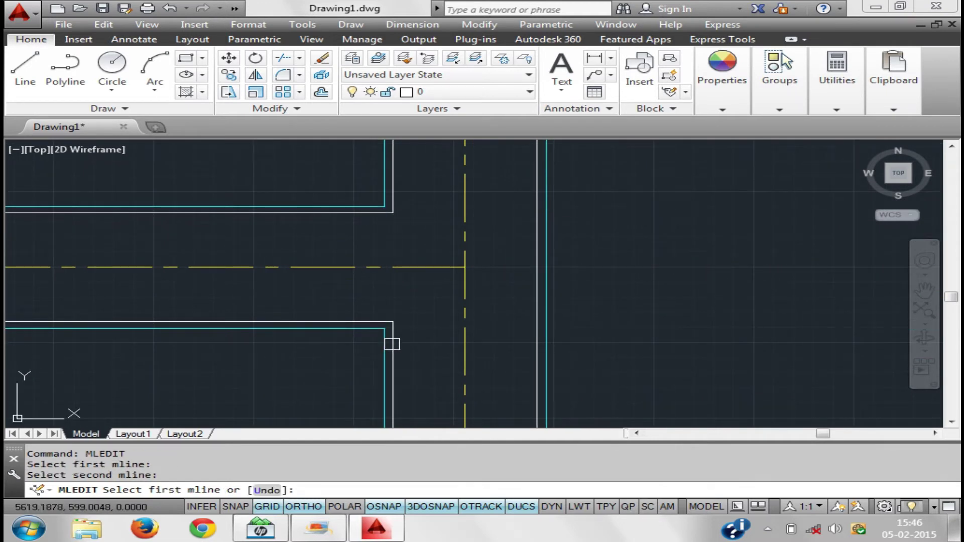
pyautogui.scroll(-2, 372, 291)
pyautogui.scroll(-1, 401, 308)
pyautogui.scroll(-1, 495, 309)
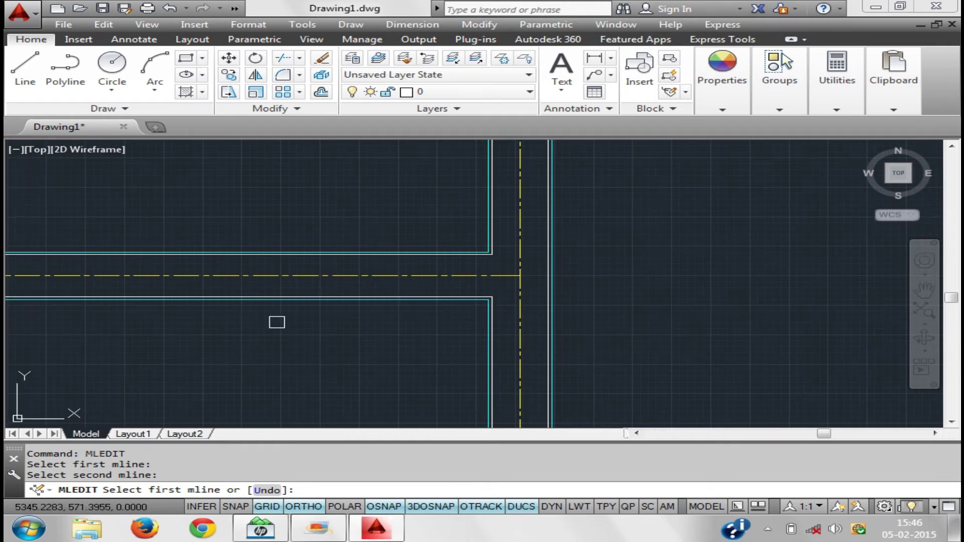
pyautogui.scroll(-3, 357, 286)
pyautogui.scroll(1, 374, 271)
# End the current MLEDIT run and repeat it to reopen Multilines Edit Tools
pyautogui.rightClick(378, 275)
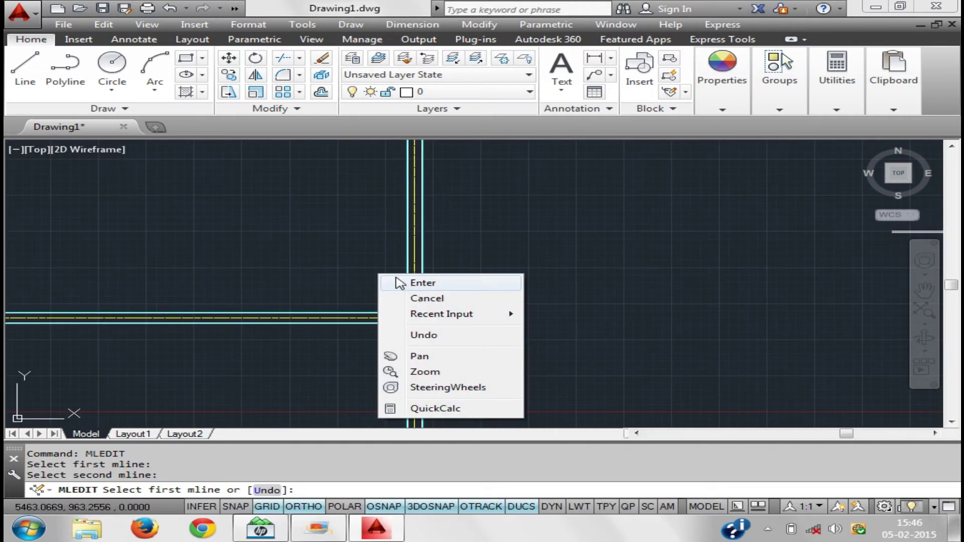
pyautogui.click(400, 283)
pyautogui.rightClick(424, 249)
pyautogui.click(442, 259)
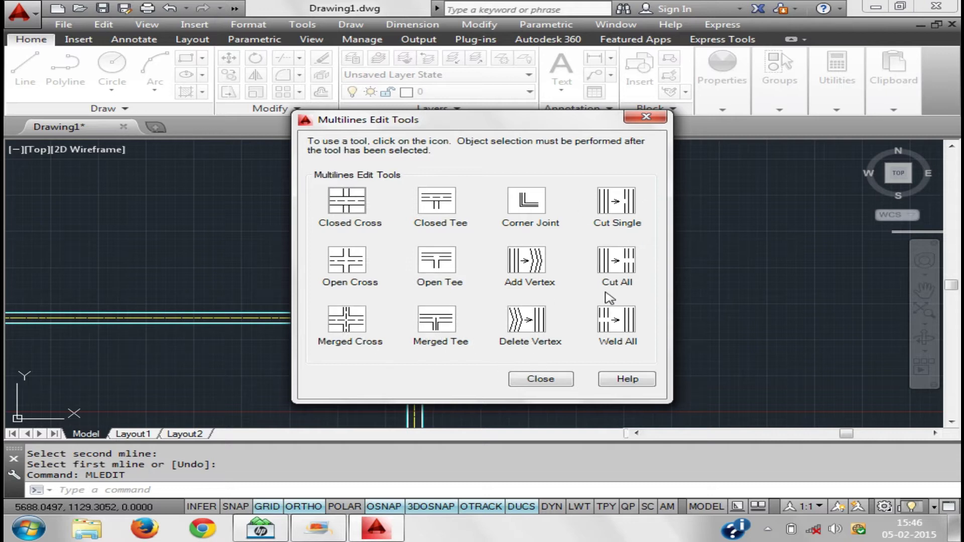
# Close the unused edit tools dialog and erase all 8 roads and lines
pyautogui.click(557, 380)
pyautogui.scroll(-3, 452, 265)
pyautogui.moveTo(452, 265)
pyautogui.mouseDown(button='middle')
pyautogui.moveTo(456, 343)
pyautogui.moveTo(467, 322)
pyautogui.mouseUp(button='middle')
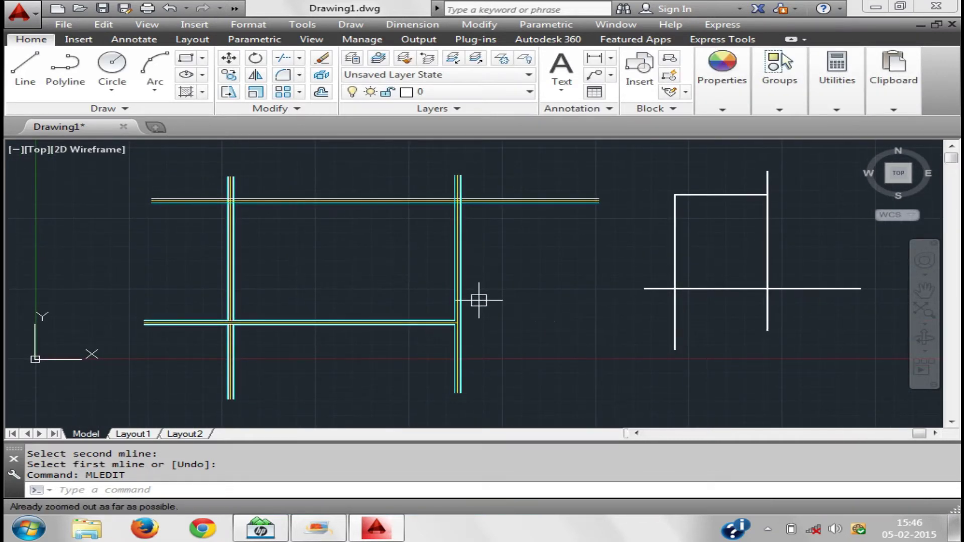
pyautogui.press('Escape')
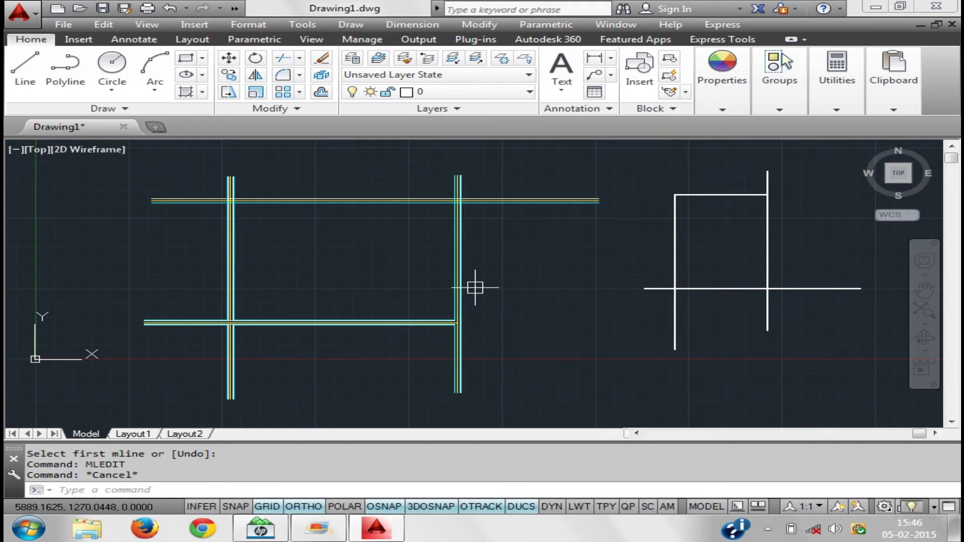
pyautogui.hotkey('ctrl', 'a')
pyautogui.press('Delete')
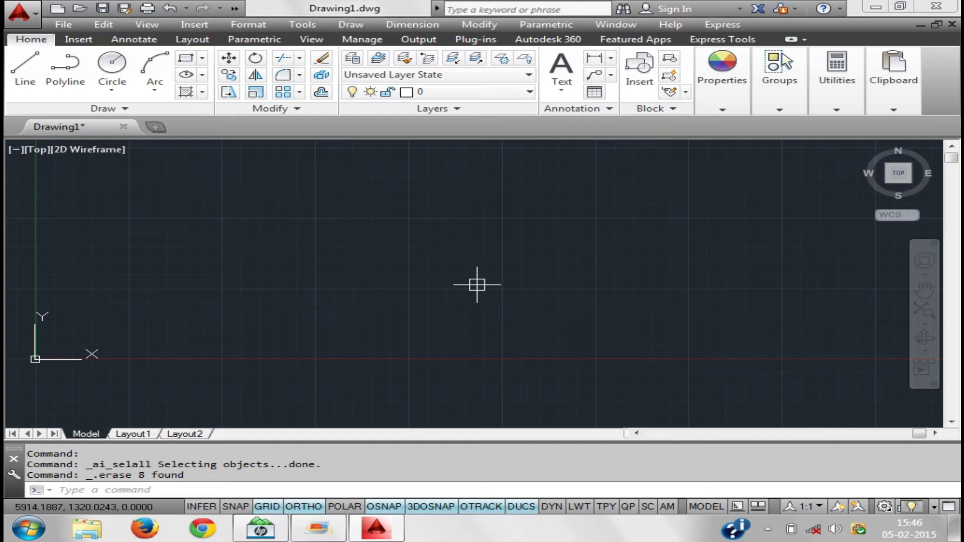
# Draw an L-shaped multiline with a vertical leg and a rightward horizontal leg
pyautogui.press('Escape')
pyautogui.write('ml')
pyautogui.press('Return')
pyautogui.click(384, 208)
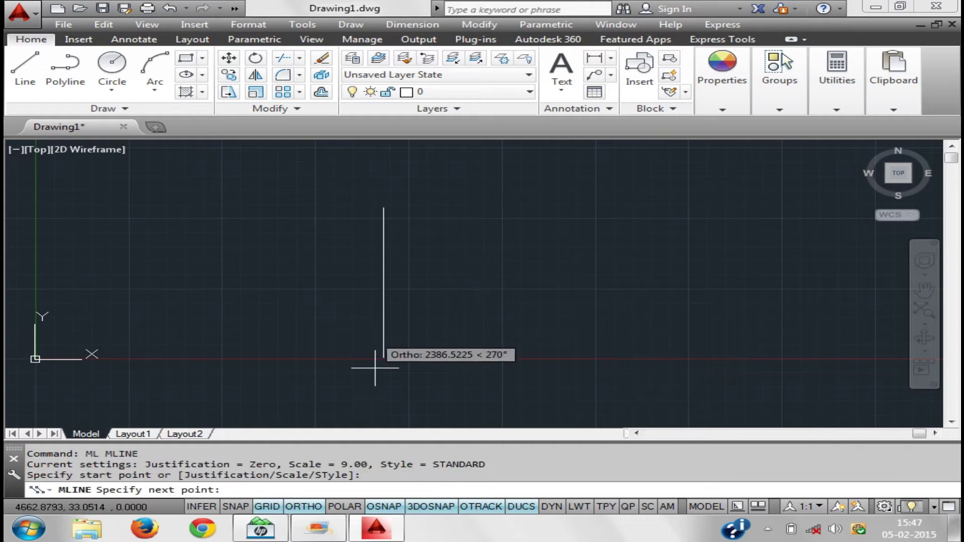
pyautogui.click(380, 395)
pyautogui.click(501, 387)
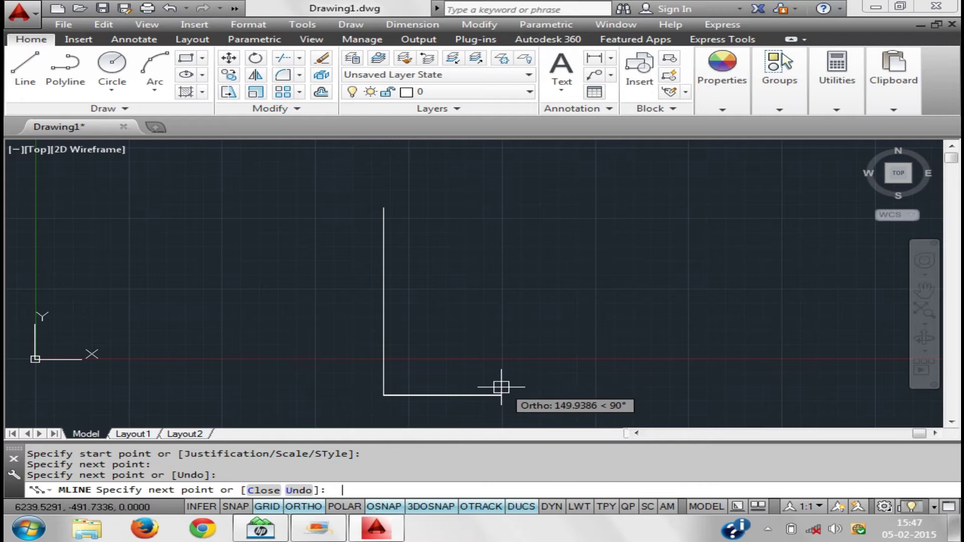
pyautogui.press('Return')
pyautogui.moveTo(508, 403); pyautogui.dragTo(460, 399, button='middle')
# Try offsetting the L-shaped multiline by 30, which reports 'Cannot offset that object.'
pyautogui.write('o')
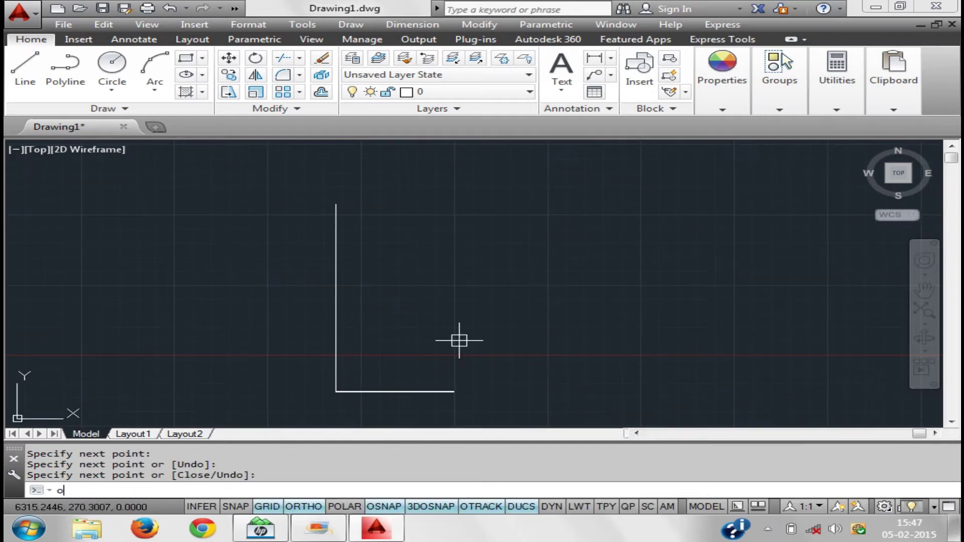
pyautogui.press('Return')
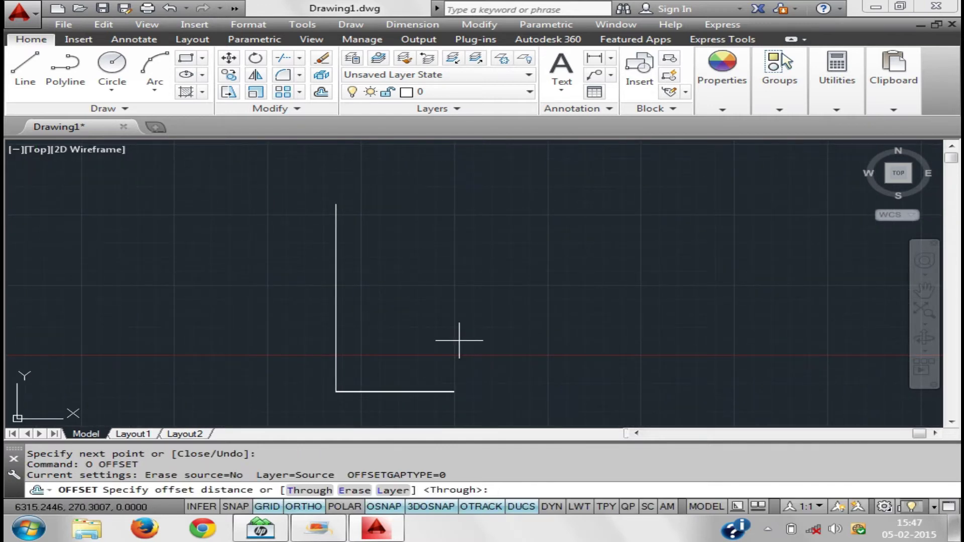
pyautogui.write('30')
pyautogui.press('Return')
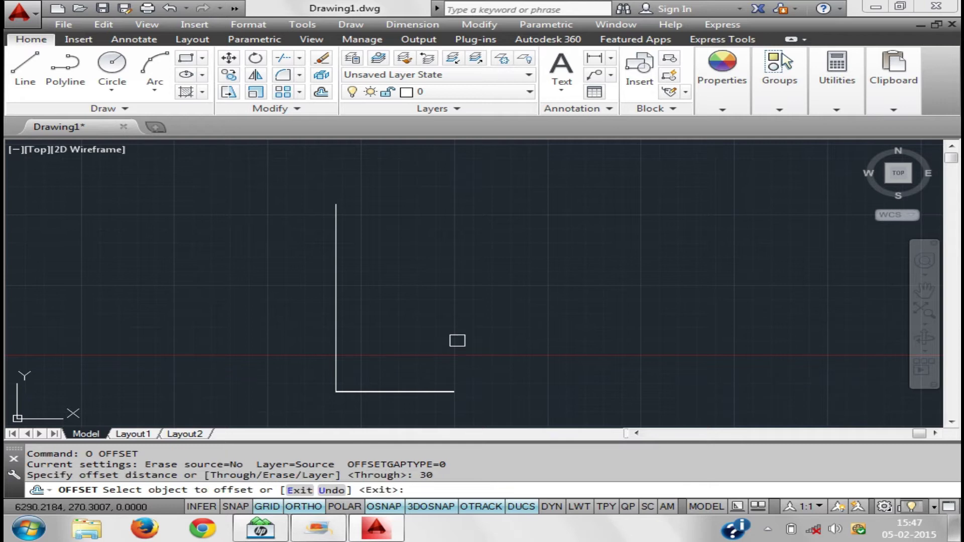
pyautogui.click(334, 324)
pyautogui.click(340, 321)
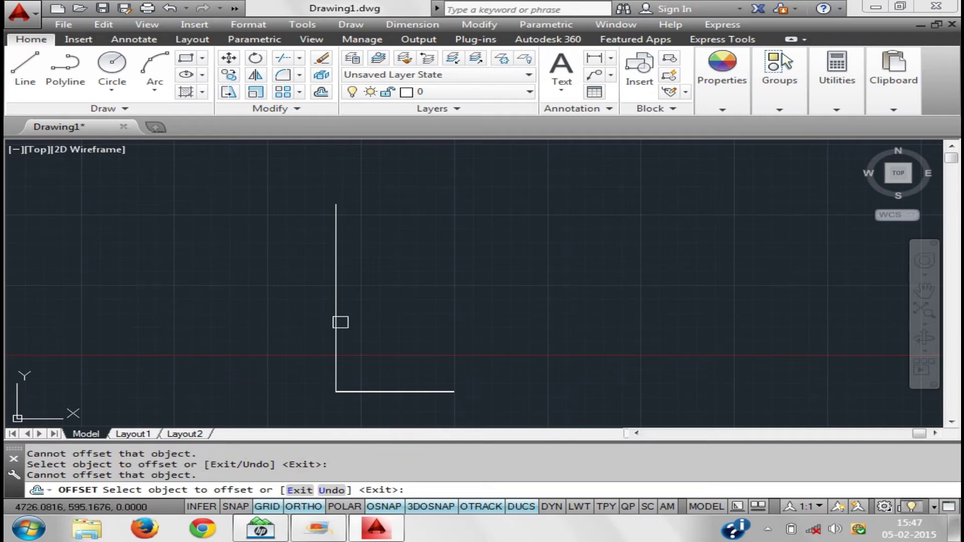
pyautogui.click(431, 316)
pyautogui.scroll(2, 364, 352)
pyautogui.scroll(3, 369, 346)
pyautogui.scroll(2, 402, 341)
pyautogui.click(432, 314)
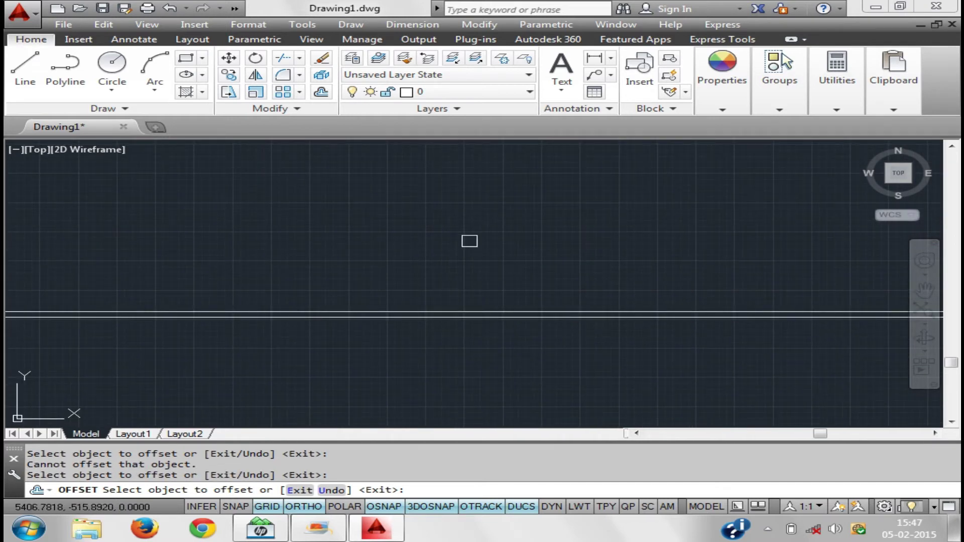
pyautogui.press('Return')
pyautogui.scroll(-3, 470, 241)
pyautogui.moveTo(458, 253); pyautogui.dragTo(432, 340, button='middle')
pyautogui.moveTo(432, 343)
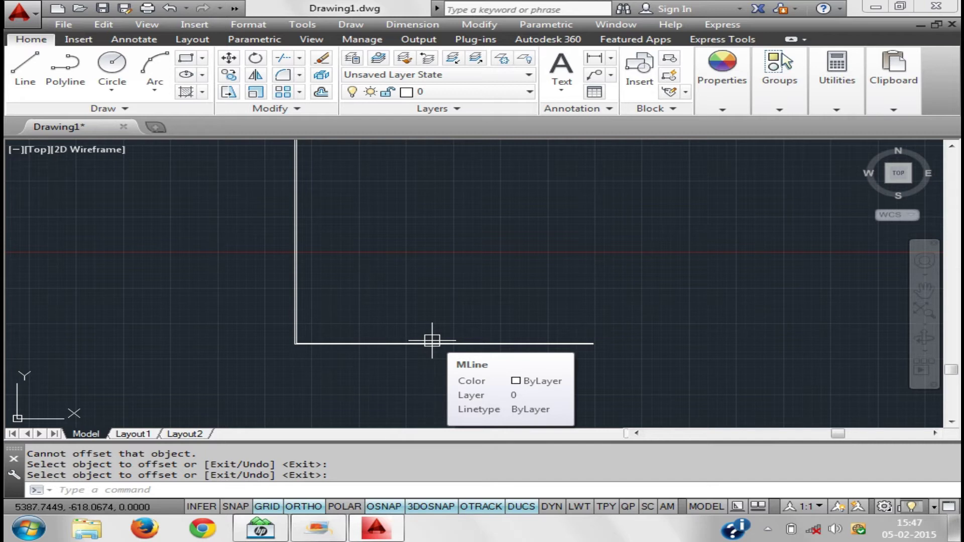
# Erase the L-shaped multiline using a crossing selection
pyautogui.press('Escape')
pyautogui.press('Escape')
pyautogui.click(432, 340)
pyautogui.click(425, 365)
pyautogui.press('Delete')
# Draw a single straight vertical multiline with ML
pyautogui.write('ml')
pyautogui.press('Return')
pyautogui.click(235, 194)
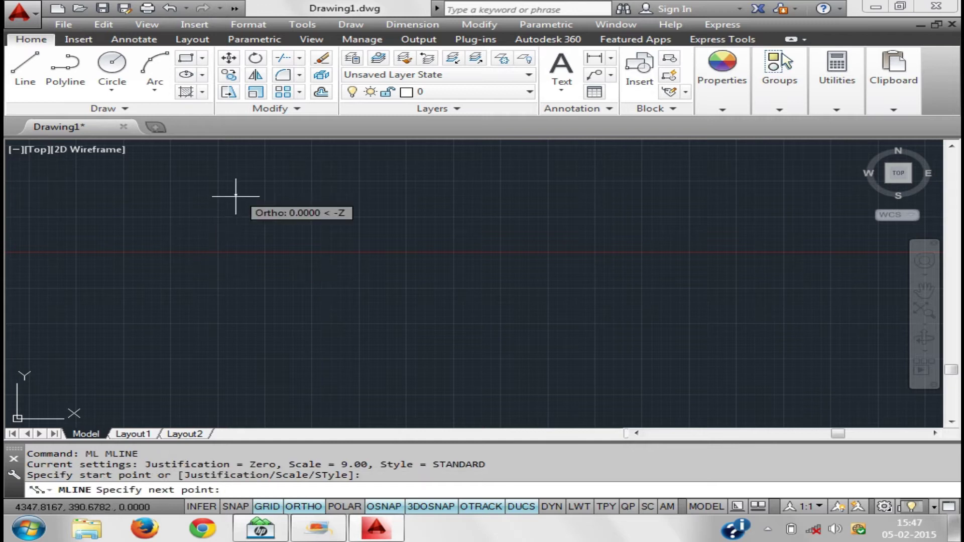
pyautogui.click(213, 364)
pyautogui.press('Return')
pyautogui.moveTo(237, 295)
pyautogui.mouseDown(button='middle')
pyautogui.moveTo(273, 262)
pyautogui.moveTo(222, 241)
pyautogui.mouseUp(button='middle')
pyautogui.scroll(4, 230, 279)
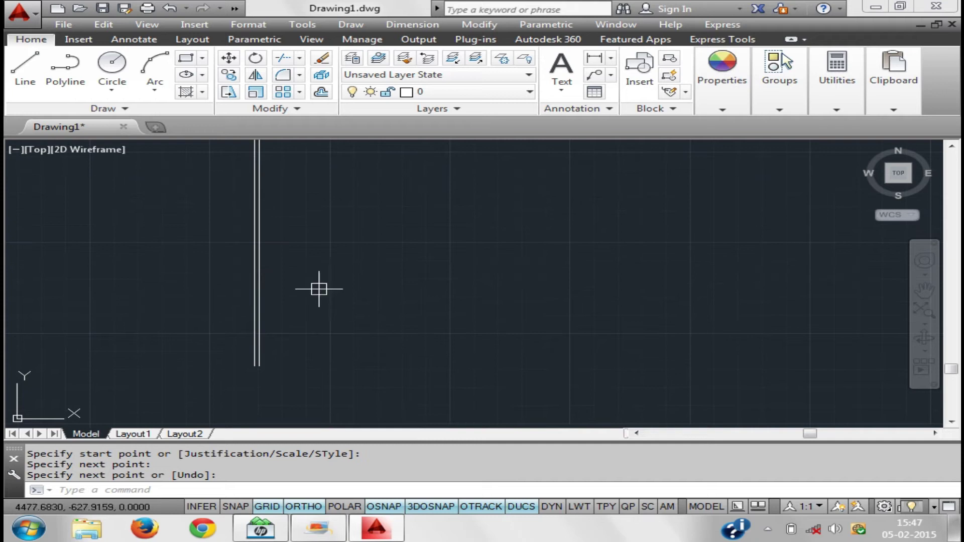
# Try offsetting the vertical multiline by a two-point distance, which again fails
pyautogui.write('o')
pyautogui.press('Return')
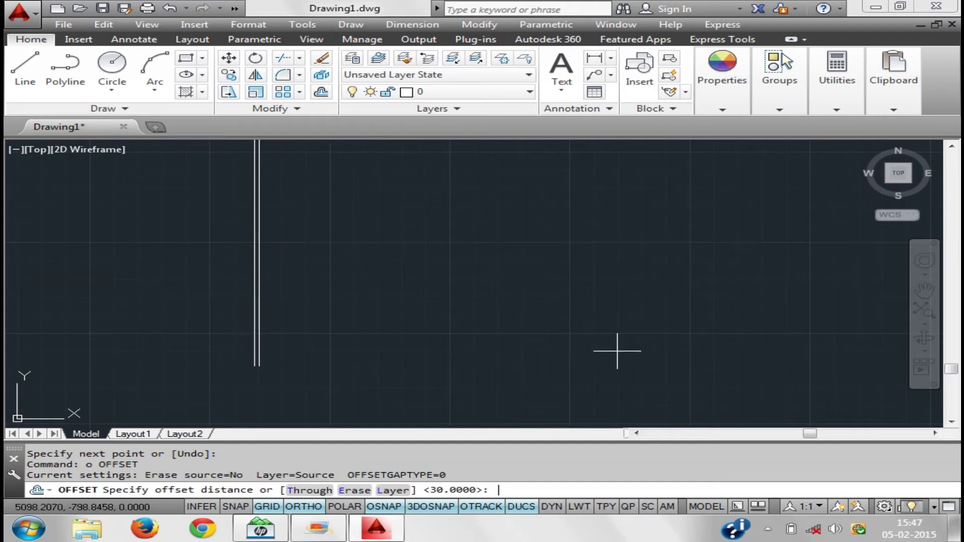
pyautogui.click(424, 310)
pyautogui.click(717, 303)
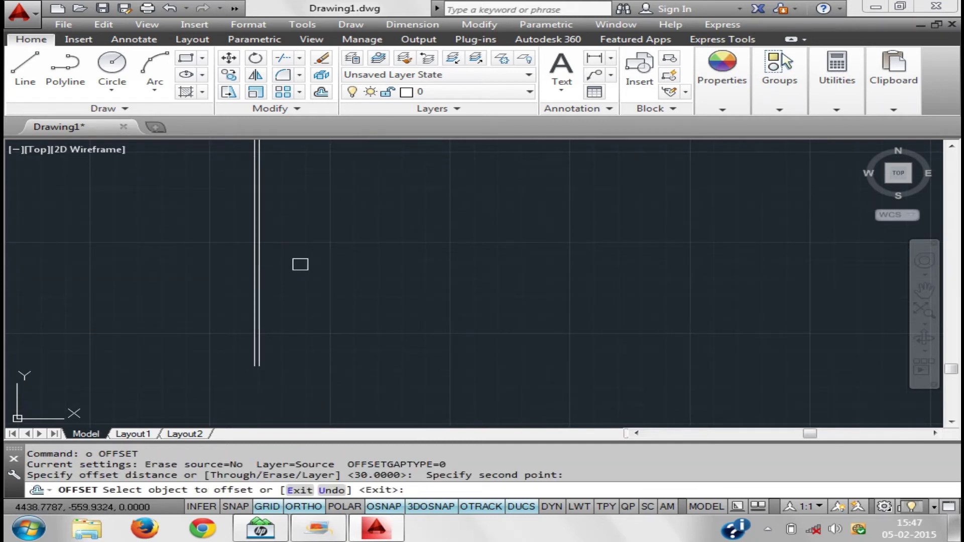
pyautogui.click(256, 265)
pyautogui.click(466, 276)
pyautogui.click(259, 274)
pyautogui.click(418, 281)
pyautogui.click(250, 285)
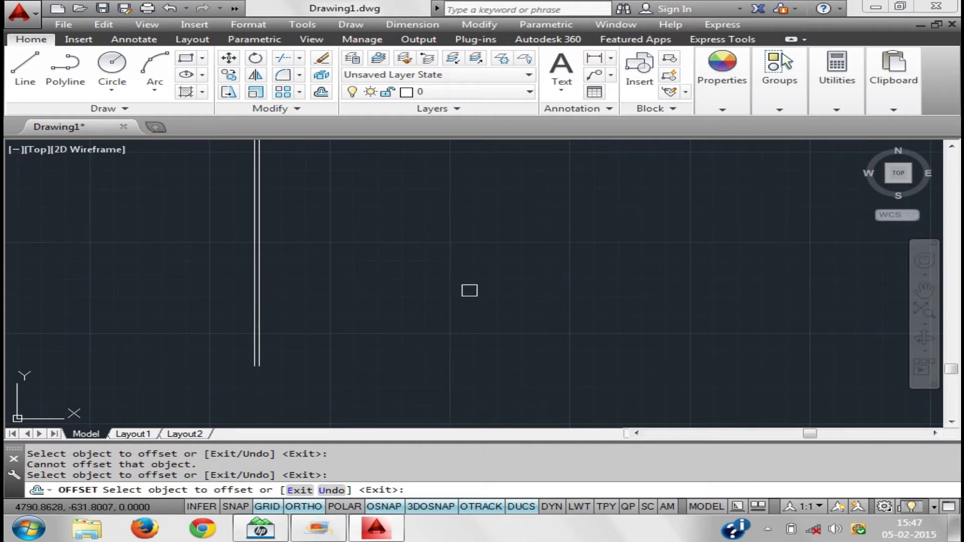
pyautogui.scroll(-3, 470, 290)
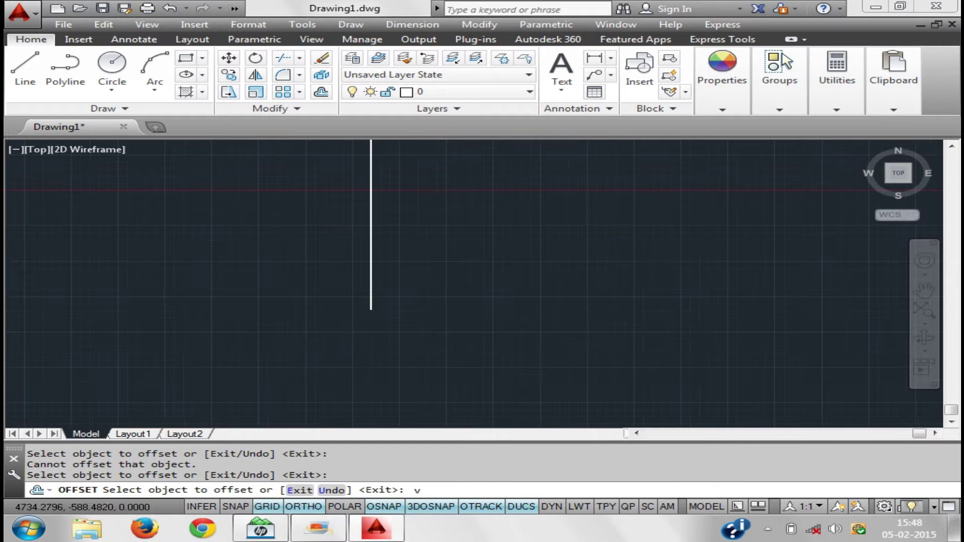
# Erase the vertical multiline with a crossing window, leaving the canvas empty
pyautogui.press('Escape')
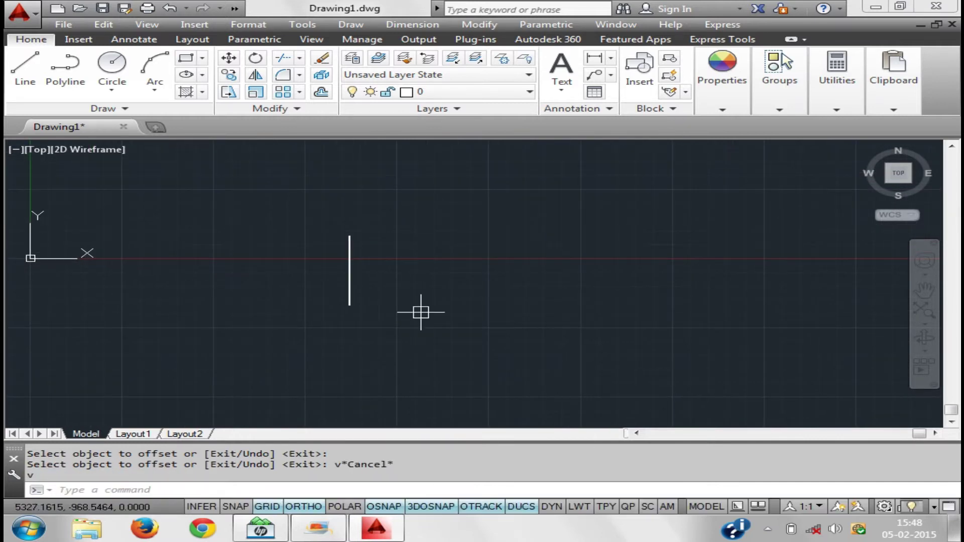
pyautogui.scroll(4, 345, 235)
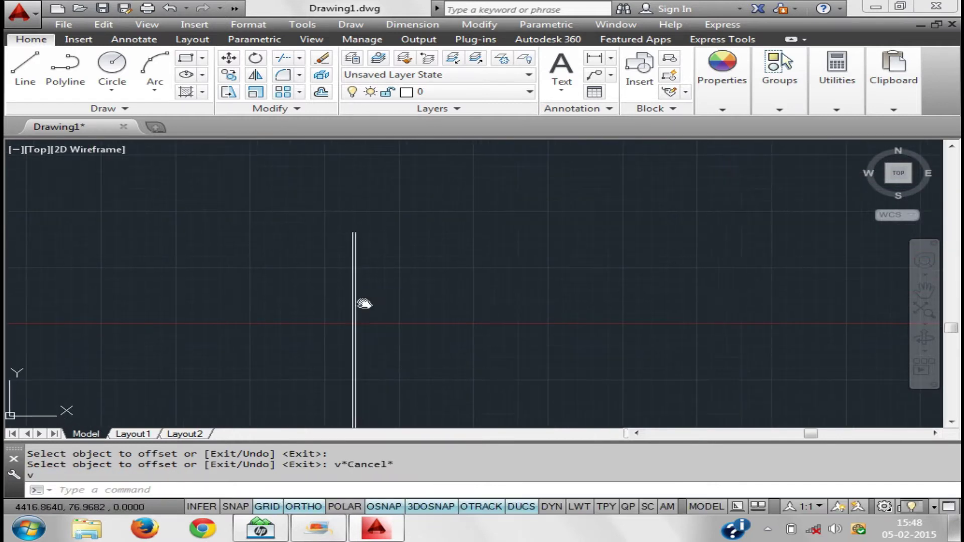
pyautogui.scroll(3, 361, 301)
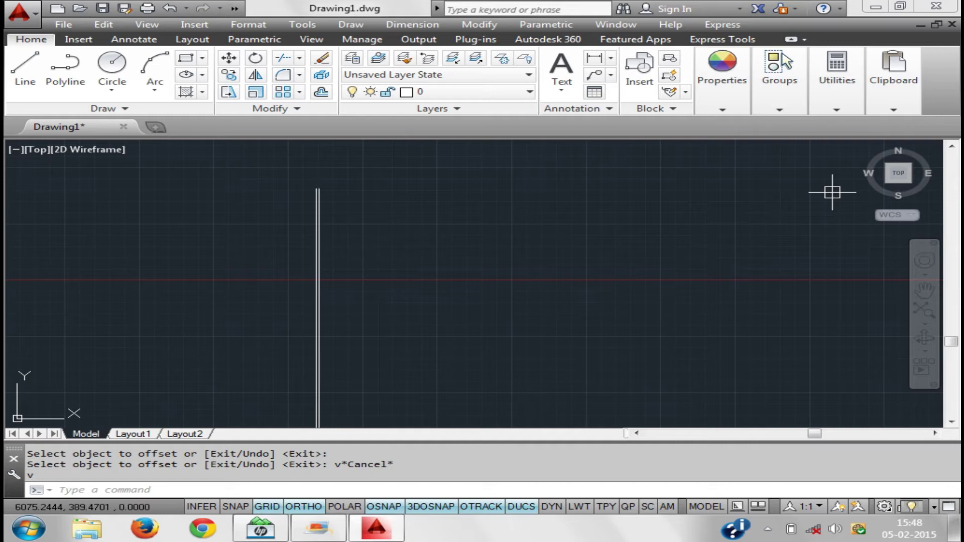
pyautogui.scroll(-2, 478, 200)
pyautogui.scroll(-1, 455, 205)
pyautogui.moveTo(455, 205)
pyautogui.mouseDown(button='middle')
pyautogui.moveTo(415, 211)
pyautogui.moveTo(409, 244)
pyautogui.mouseUp(button='middle')
pyautogui.click(437, 222)
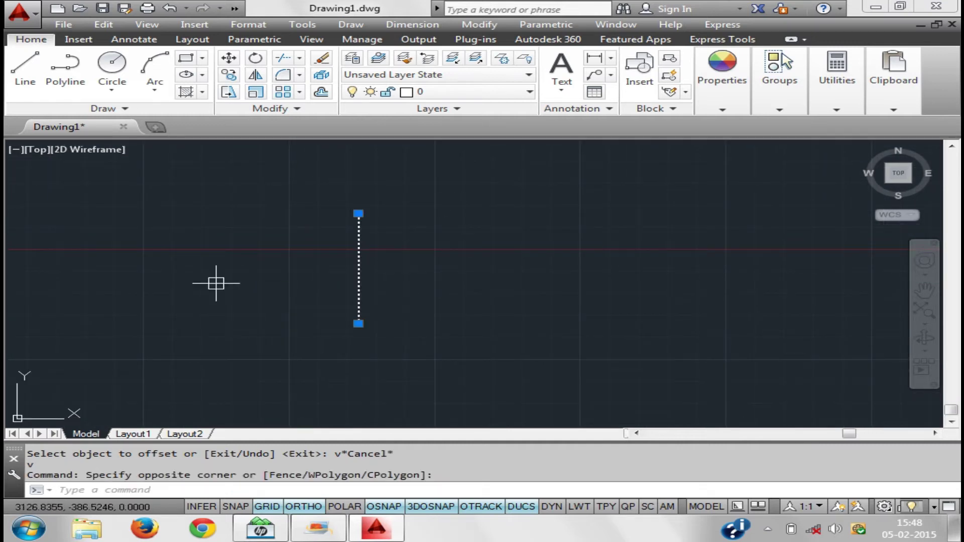
pyautogui.press('Delete')
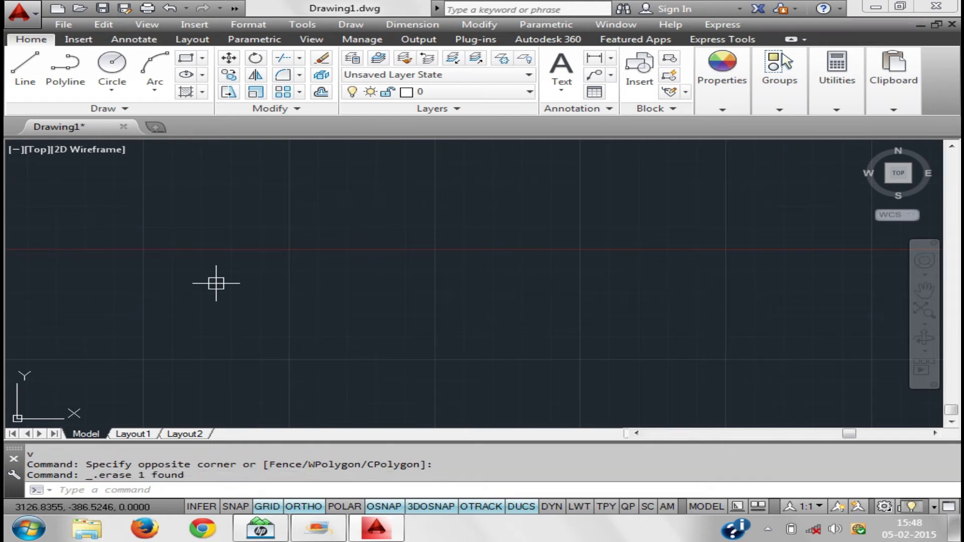
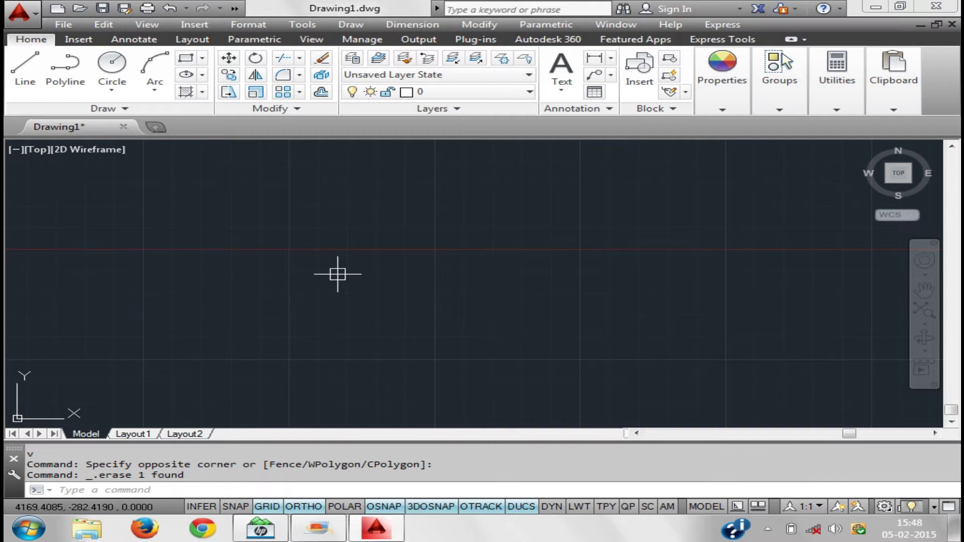
# Draw two 36-unit lines meeting at a right angle, one rightward and one upward
pyautogui.write('l')
pyautogui.press('Return')
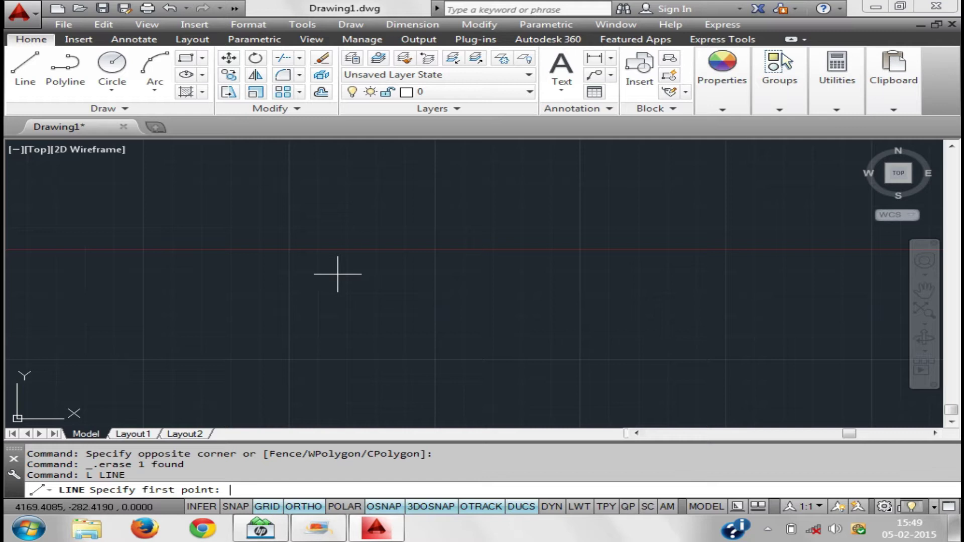
pyautogui.click(156, 372)
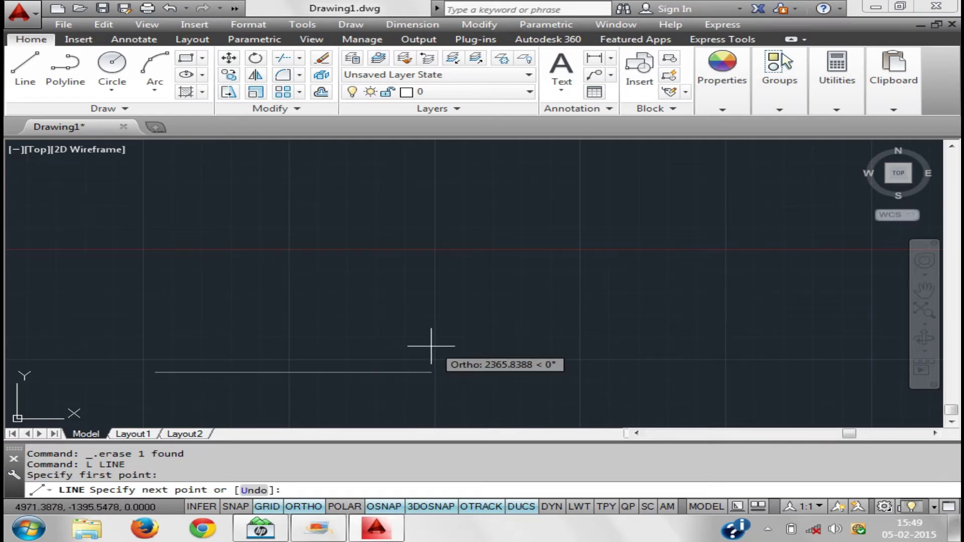
pyautogui.write('36')
pyautogui.press('Return')
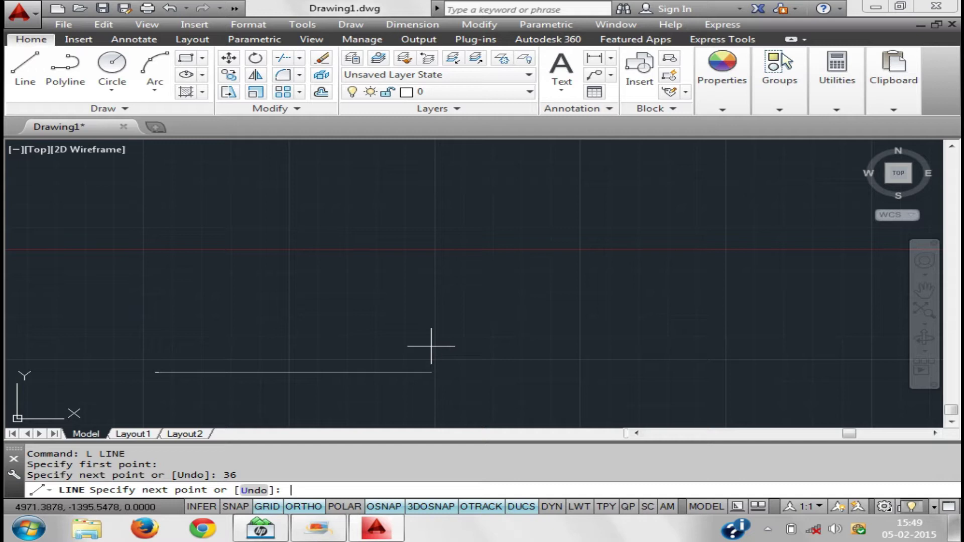
pyautogui.write('36')
pyautogui.press('Return')
pyautogui.press('Escape')
# Draw a circle centred on the lines' corner with radius reaching the line's end
pyautogui.scroll(2, 150, 387)
pyautogui.scroll(2, 237, 302)
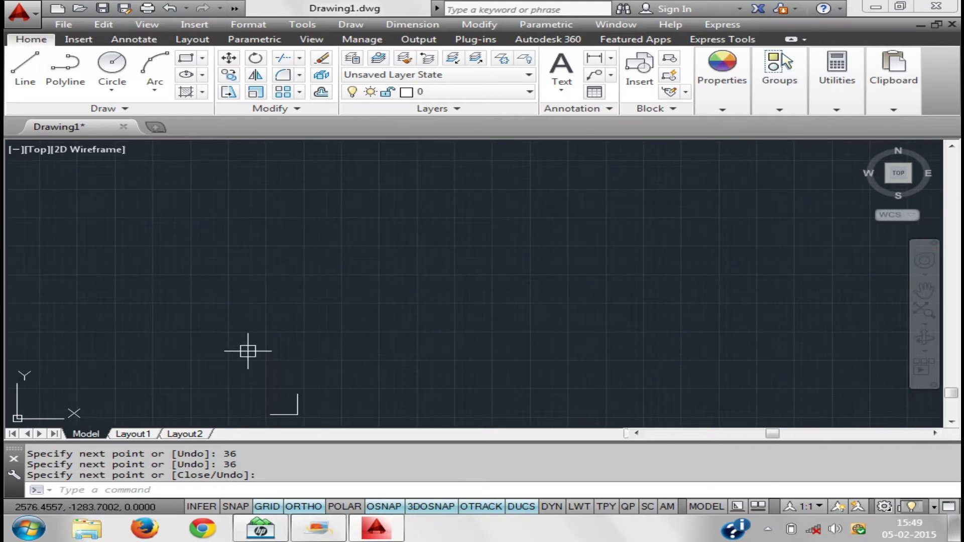
pyautogui.scroll(3, 345, 301)
pyautogui.moveTo(344, 346); pyautogui.dragTo(338, 275, button='middle')
pyautogui.write('c')
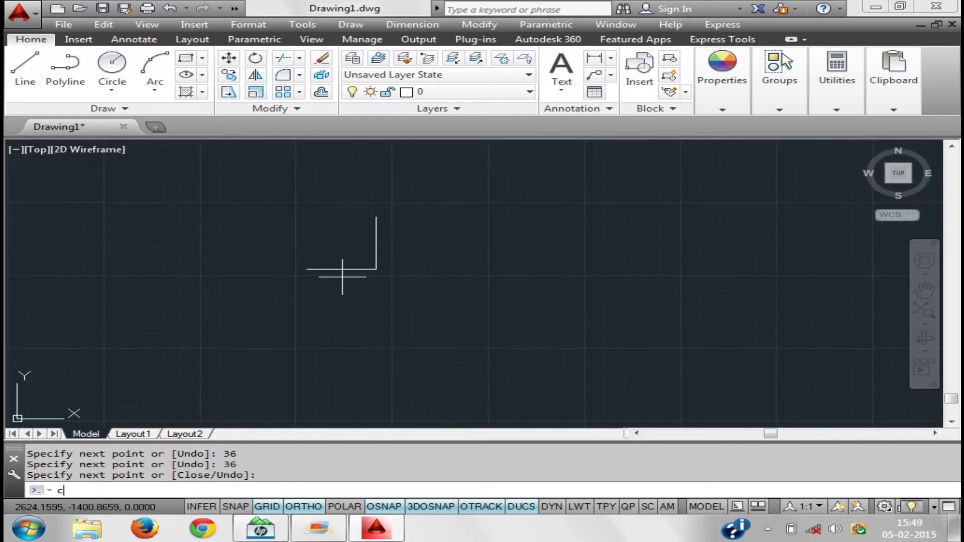
pyautogui.press('Return')
pyautogui.click(375, 269)
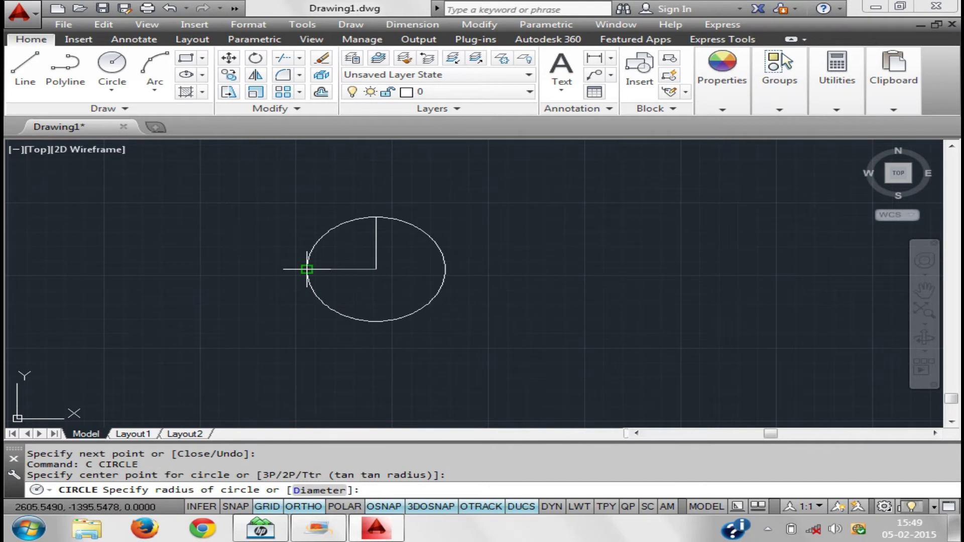
pyautogui.click(306, 269)
# Trim the circle down to the quarter arc joining the two line ends
pyautogui.moveTo(379, 308); pyautogui.dragTo(331, 303, button='middle')
pyautogui.write('t')
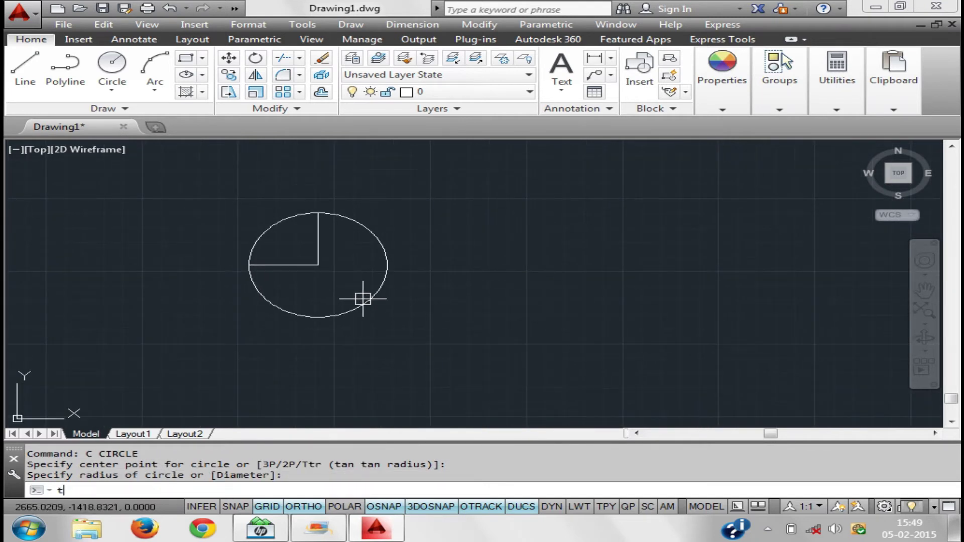
pyautogui.press('Return')
pyautogui.press('Return')
pyautogui.moveTo(394, 301); pyautogui.dragTo(362, 299)
pyautogui.rightClick(384, 303)
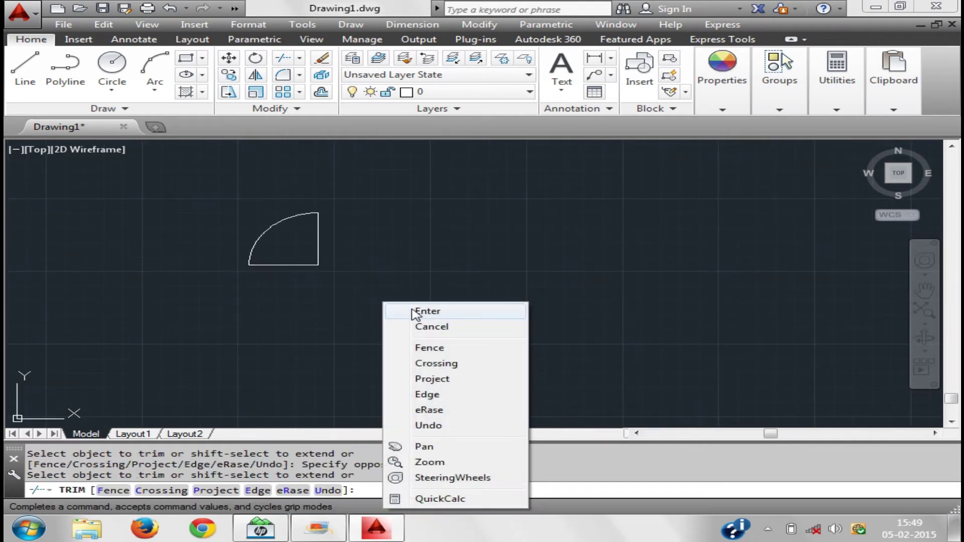
pyautogui.click(412, 311)
pyautogui.scroll(4, 302, 281)
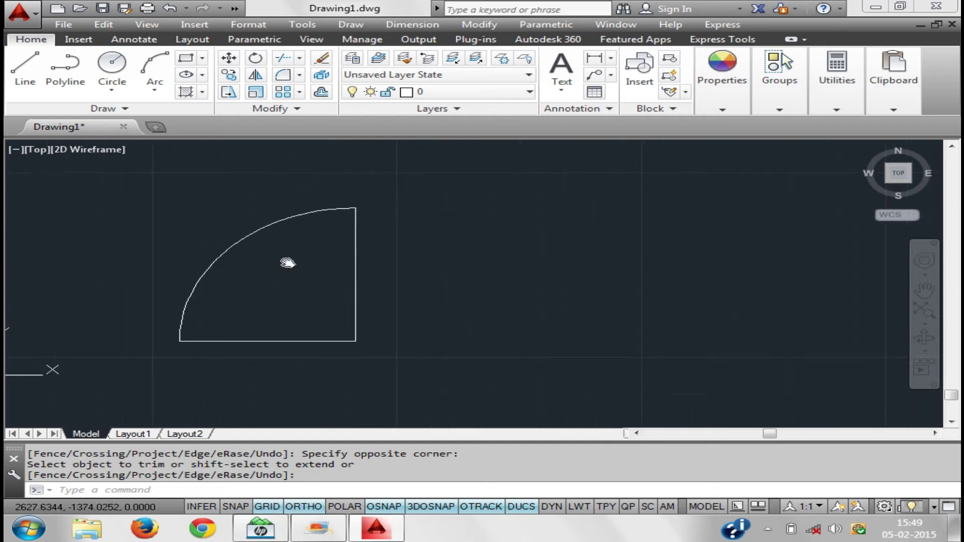
pyautogui.write('C')
# Offset the bottom line and the right vertical line 2 units inward
pyautogui.press('Escape')
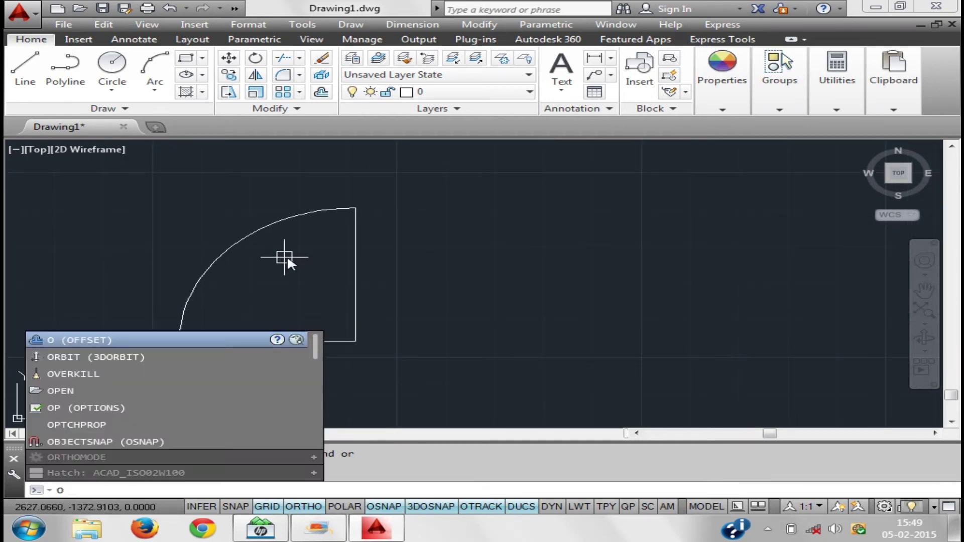
pyautogui.press('Return')
pyautogui.write('2')
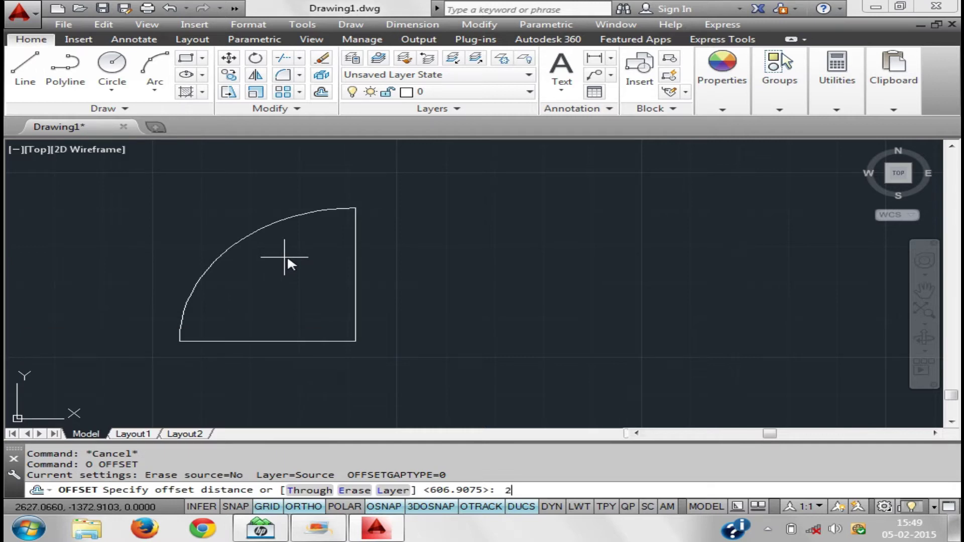
pyautogui.press('Return')
pyautogui.click(331, 342)
pyautogui.click(322, 309)
pyautogui.click(358, 321)
pyautogui.click(329, 312)
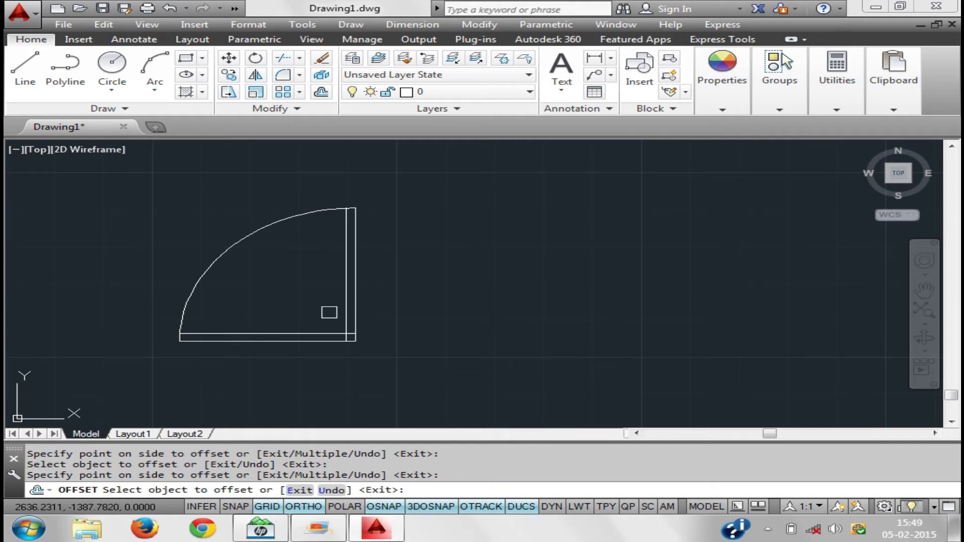
pyautogui.press('Escape')
pyautogui.press('Escape')
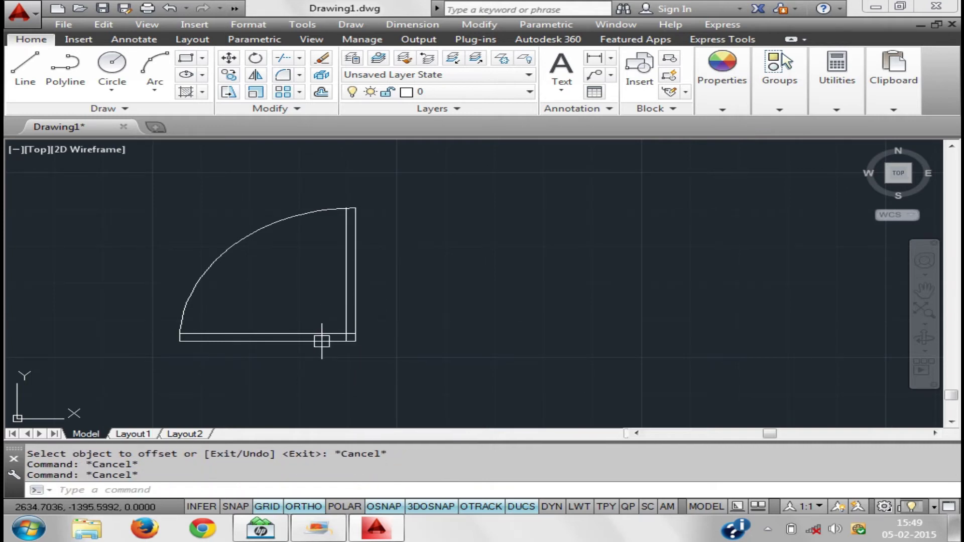
# Trim the overlapping end of the inner offset line at the corner
pyautogui.write('tr')
pyautogui.press('Return')
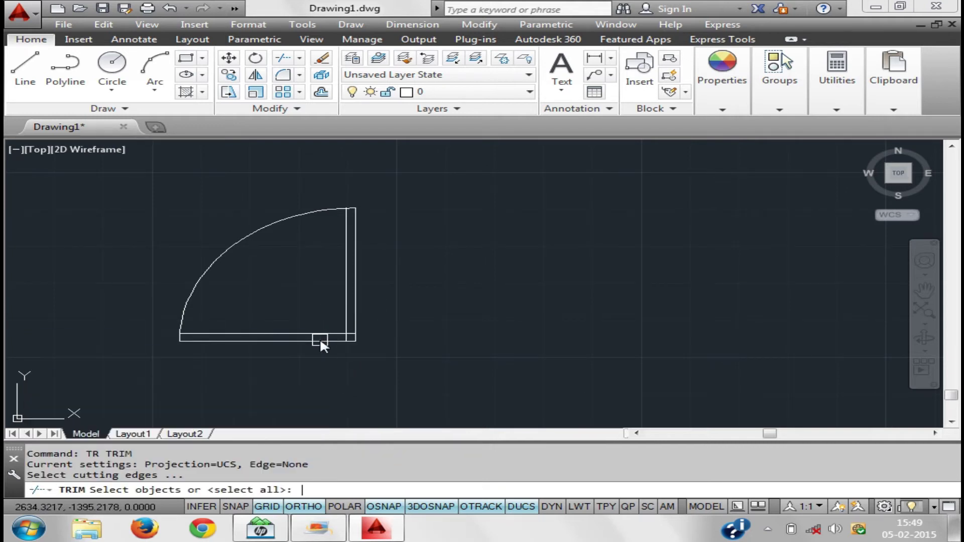
pyautogui.press('Return')
pyautogui.scroll(5, 349, 336)
pyautogui.click(358, 357)
pyautogui.scroll(-2, 305, 311)
pyautogui.scroll(-1, 301, 286)
pyautogui.scroll(-1, 321, 301)
pyautogui.scroll(1, 344, 268)
pyautogui.scroll(3, 331, 281)
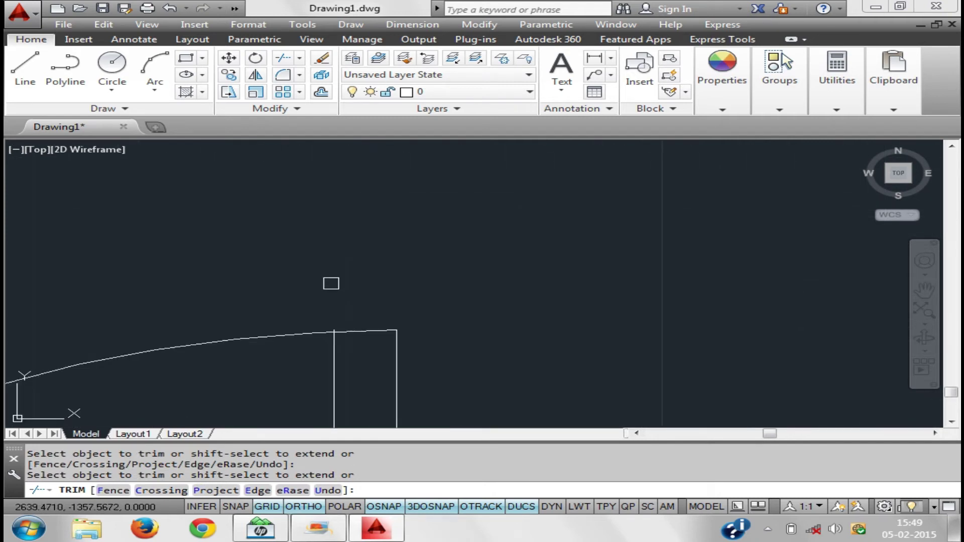
pyautogui.moveTo(335, 331)
pyautogui.mouseDown(button='middle')
pyautogui.moveTo(344, 247)
pyautogui.moveTo(348, 261)
pyautogui.mouseUp(button='middle')
pyautogui.press('Escape')
# Draw a short line closing the strip at the door's top corner
pyautogui.write('l')
pyautogui.press('Return')
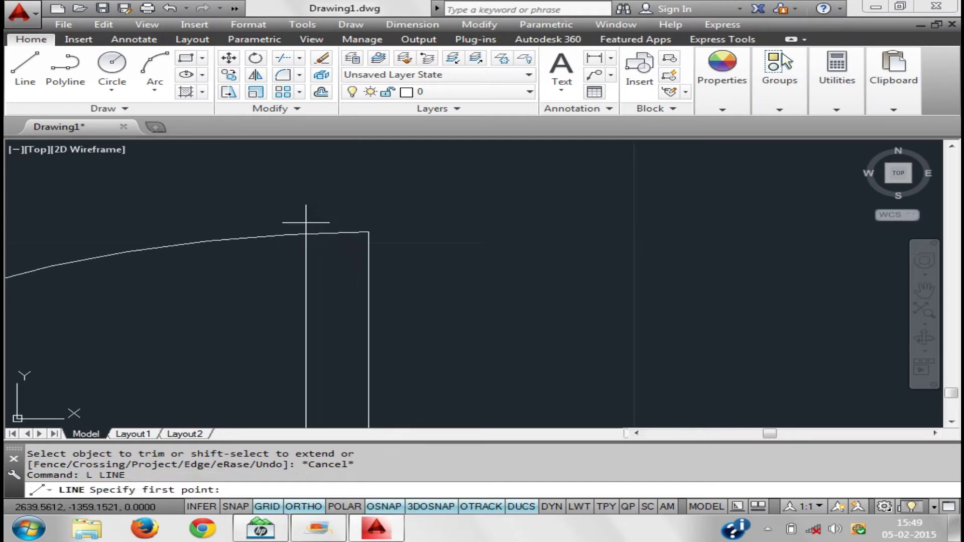
pyautogui.click(306, 232)
pyautogui.click(368, 232)
pyautogui.press('Return')
pyautogui.scroll(-4, 375, 231)
pyautogui.scroll(5, 304, 271)
pyautogui.moveTo(254, 295); pyautogui.dragTo(244, 307, button='middle')
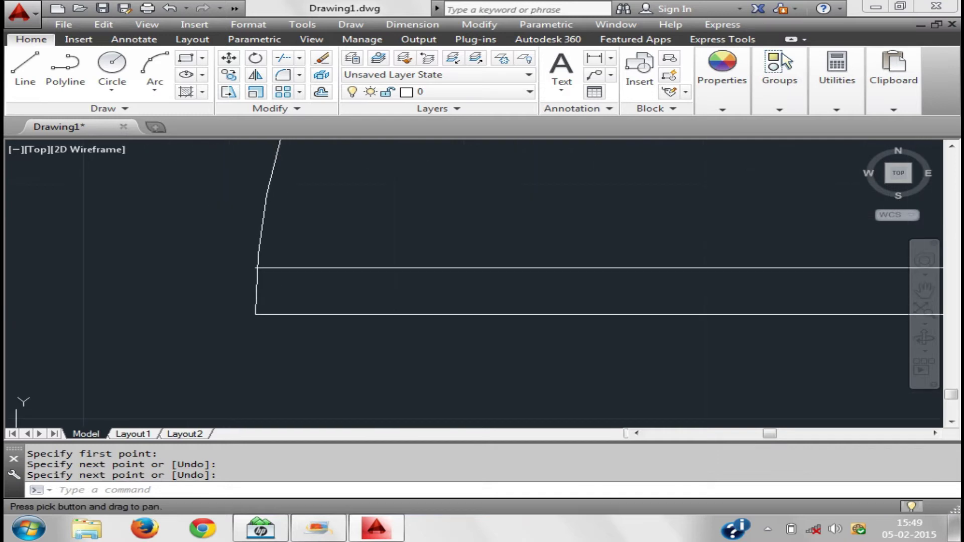
# Draw a closing line from the arc corner to the opposite lower corner
pyautogui.press('Return')
pyautogui.scroll(3, 242, 270)
pyautogui.scroll(-1, 281, 273)
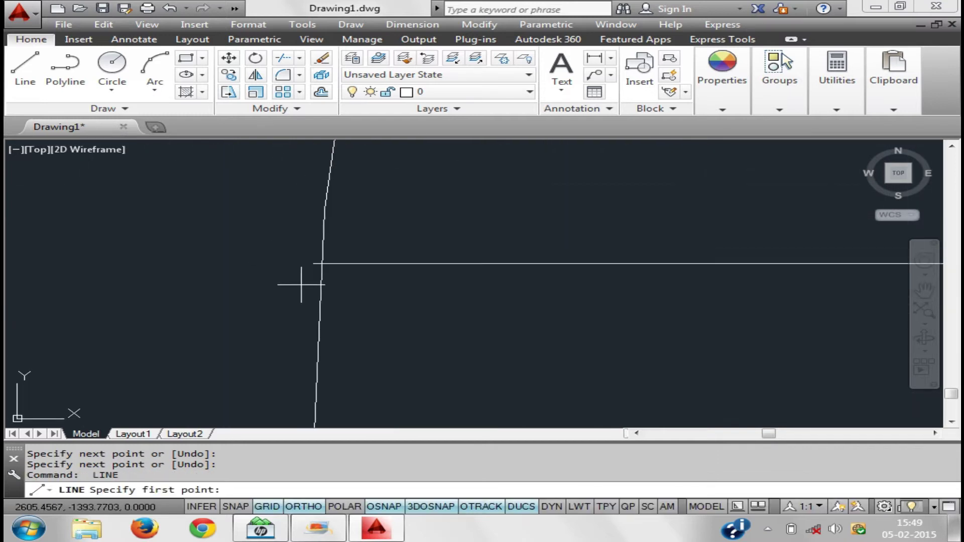
pyautogui.click(323, 262)
pyautogui.scroll(-3, 302, 281)
pyautogui.click(298, 305)
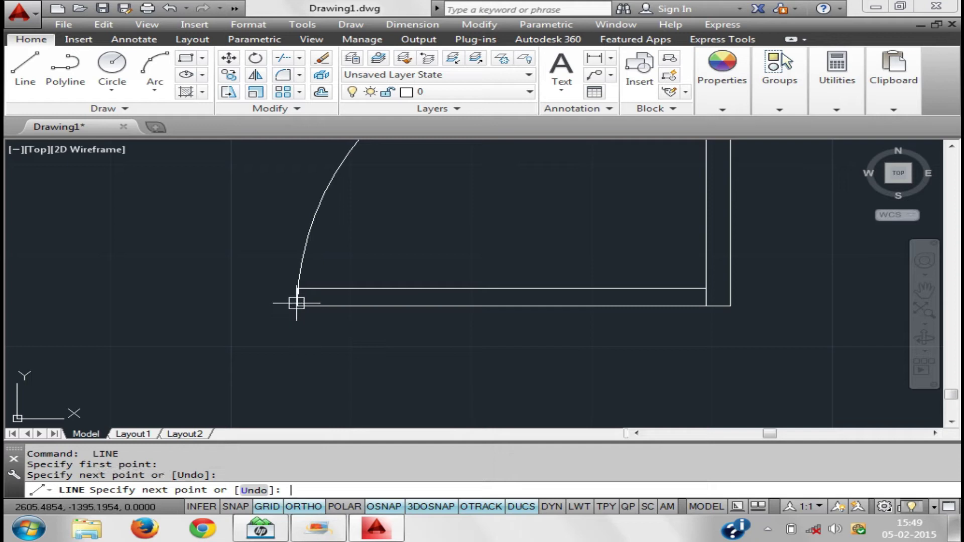
pyautogui.press('Return')
# Select the door's right frame lines, arc and bottom lines, then clear the selection
pyautogui.scroll(-3, 317, 263)
pyautogui.moveTo(333, 261)
pyautogui.mouseDown(button='middle')
pyautogui.moveTo(324, 274)
pyautogui.moveTo(213, 287)
pyautogui.mouseUp(button='middle')
pyautogui.scroll(3, 301, 280)
pyautogui.scroll(4, 302, 280)
pyautogui.scroll(-4, 295, 276)
pyautogui.moveTo(294, 276); pyautogui.dragTo(295, 344, button='middle')
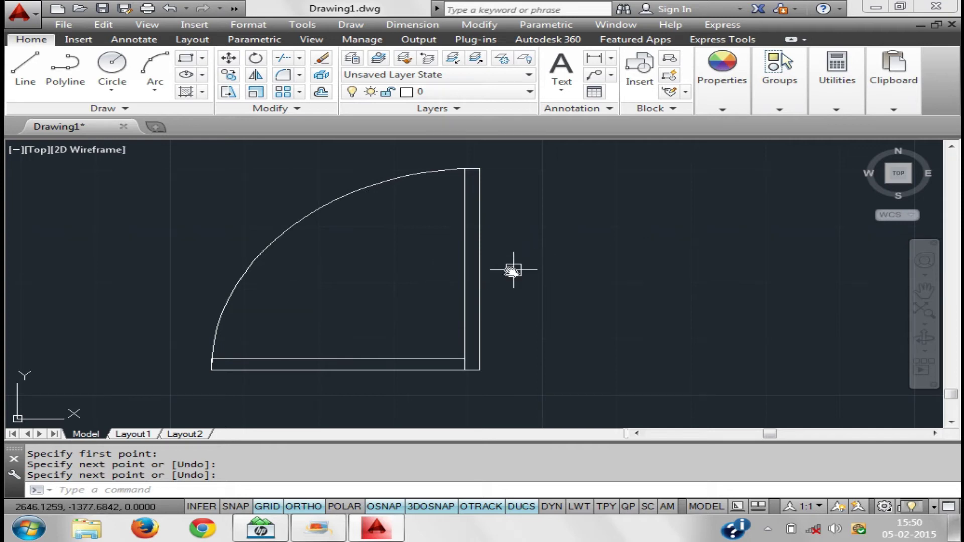
pyautogui.moveTo(513, 269); pyautogui.dragTo(489, 276, button='middle')
pyautogui.click(490, 276)
pyautogui.click(412, 261)
pyautogui.click(411, 289)
pyautogui.click(276, 198)
pyautogui.click(380, 355)
pyautogui.click(366, 389)
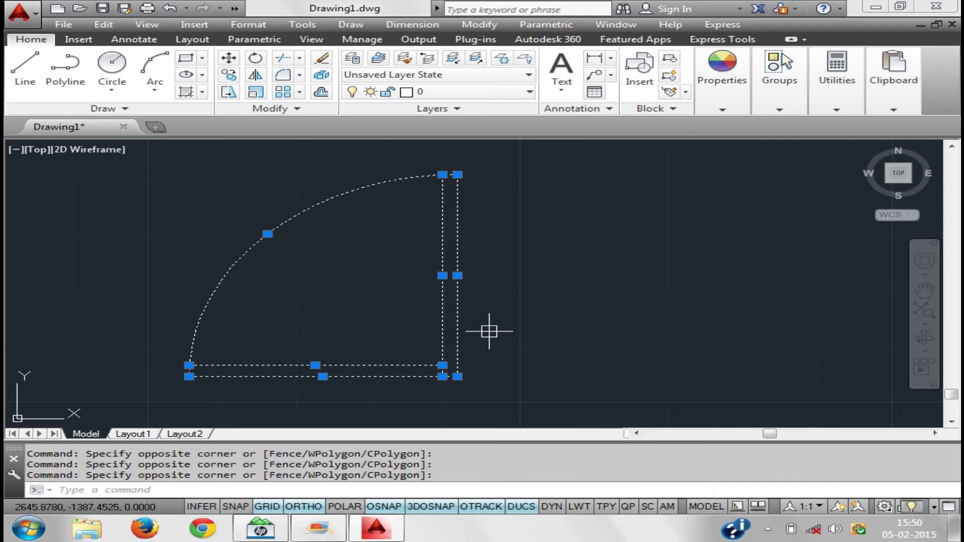
pyautogui.press('Escape')
pyautogui.press('Escape')
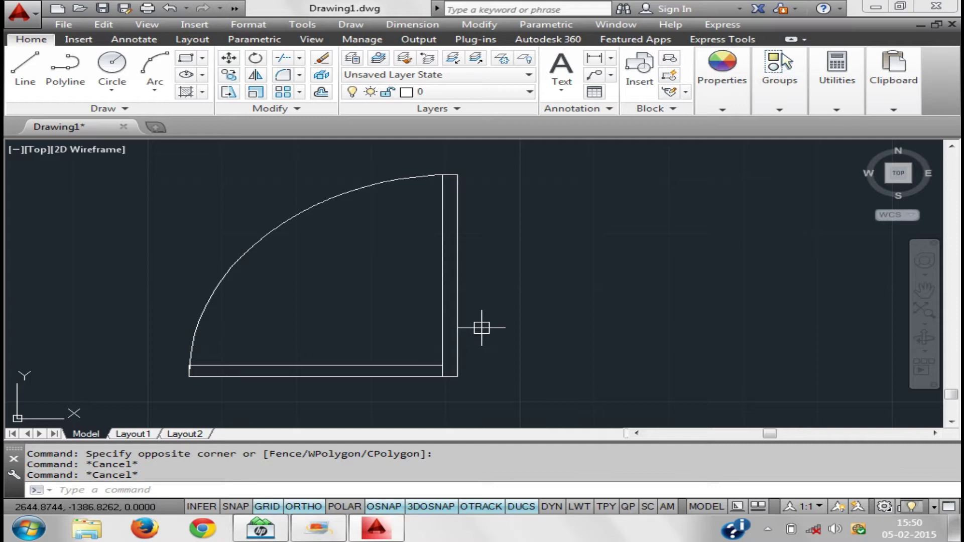
# Start a block named 'door' with its base point to be picked on screen
pyautogui.write('B')
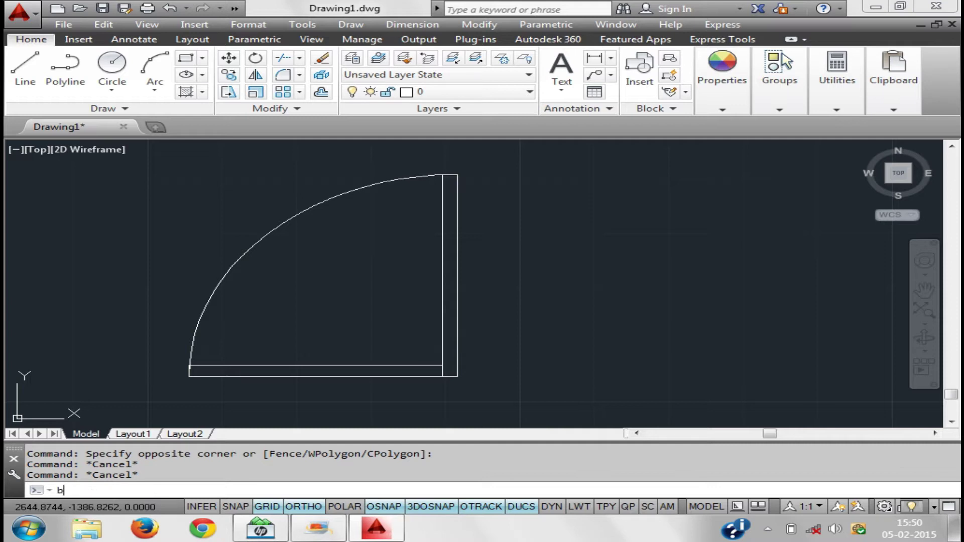
pyautogui.press('Return')
pyautogui.moveTo(598, 180); pyautogui.dragTo(600, 148)
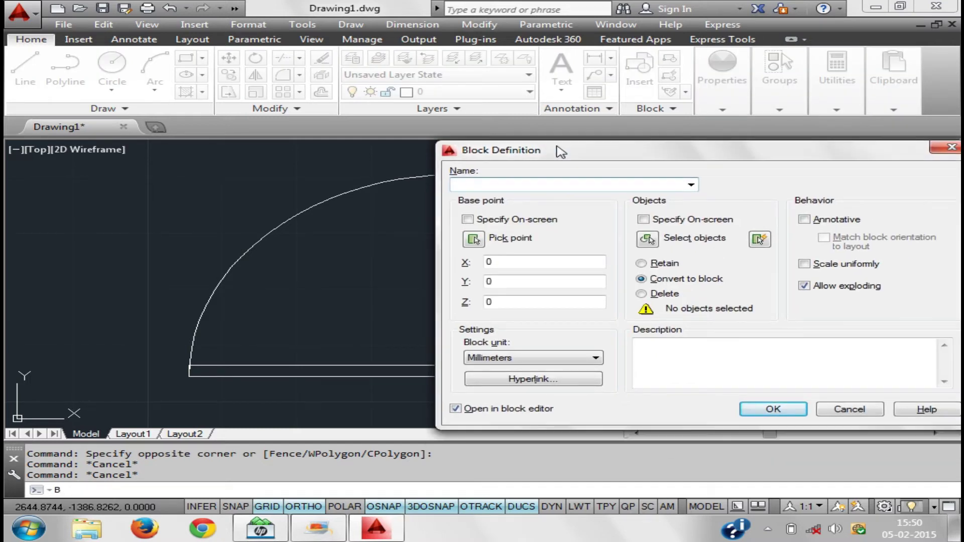
pyautogui.write('door')
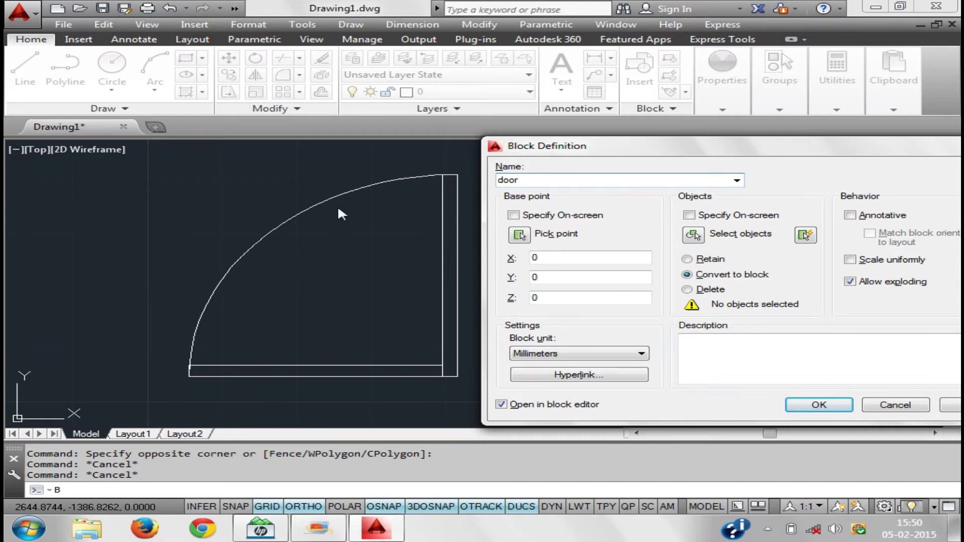
pyautogui.click(513, 215)
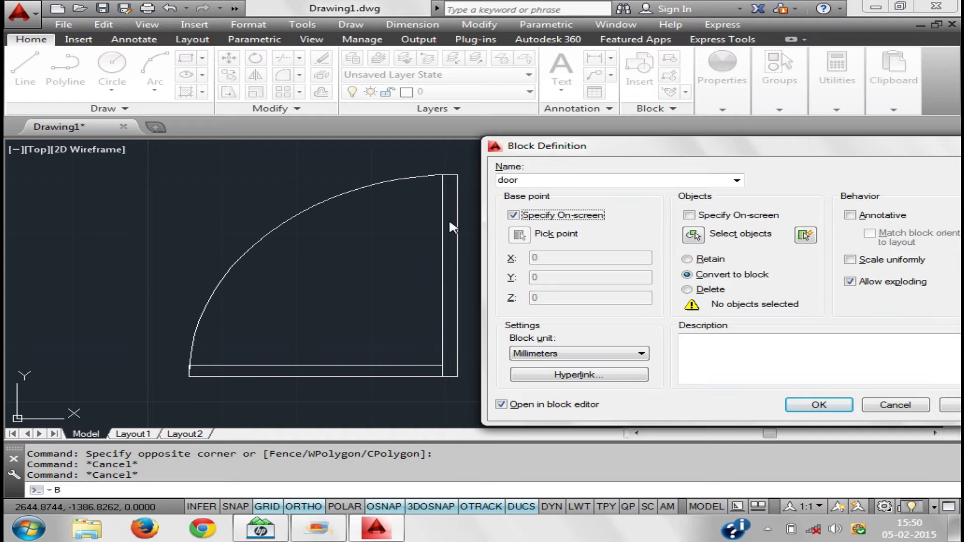
pyautogui.click(513, 215)
pyautogui.click(520, 235)
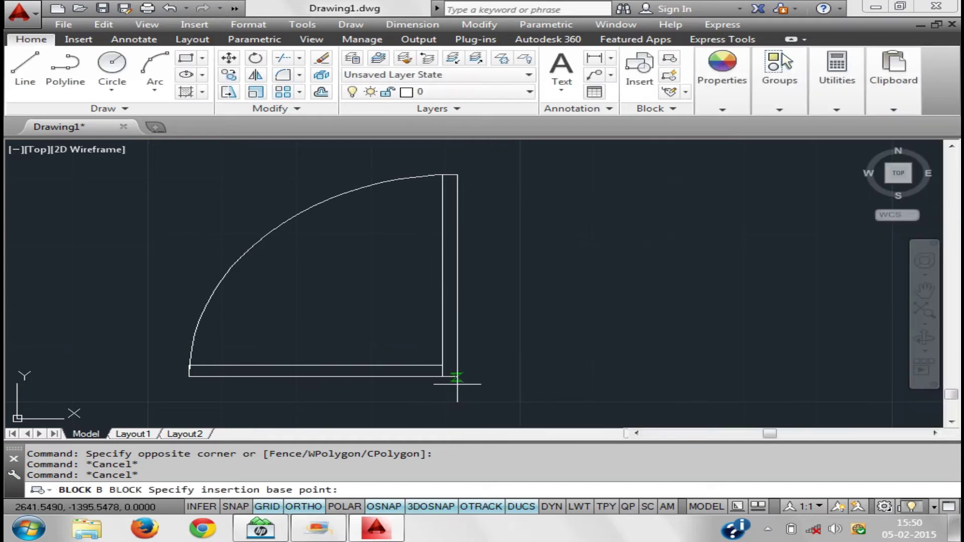
# Set the base point at the bottom-right corner, select all seven objects, retain originals, confirm
pyautogui.click(457, 376)
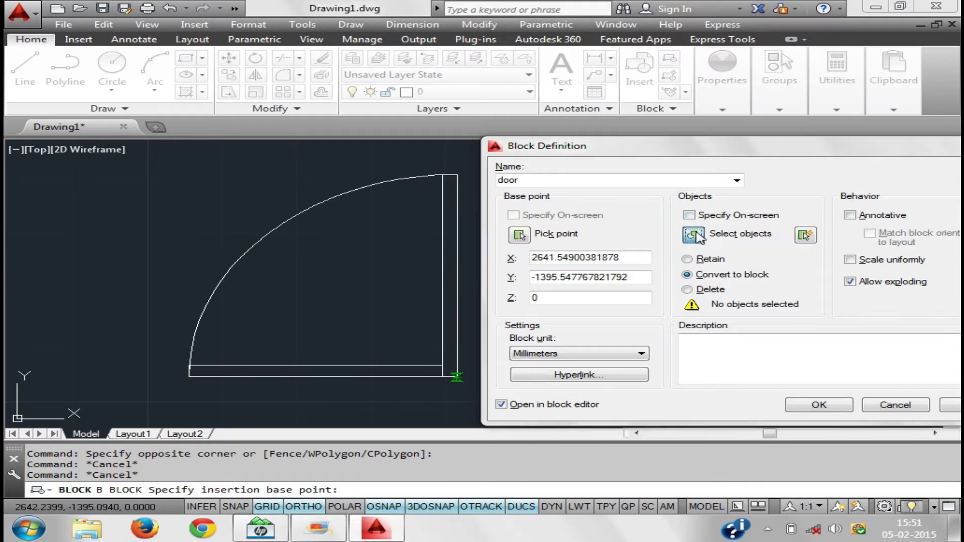
pyautogui.click(693, 234)
pyautogui.click(492, 408)
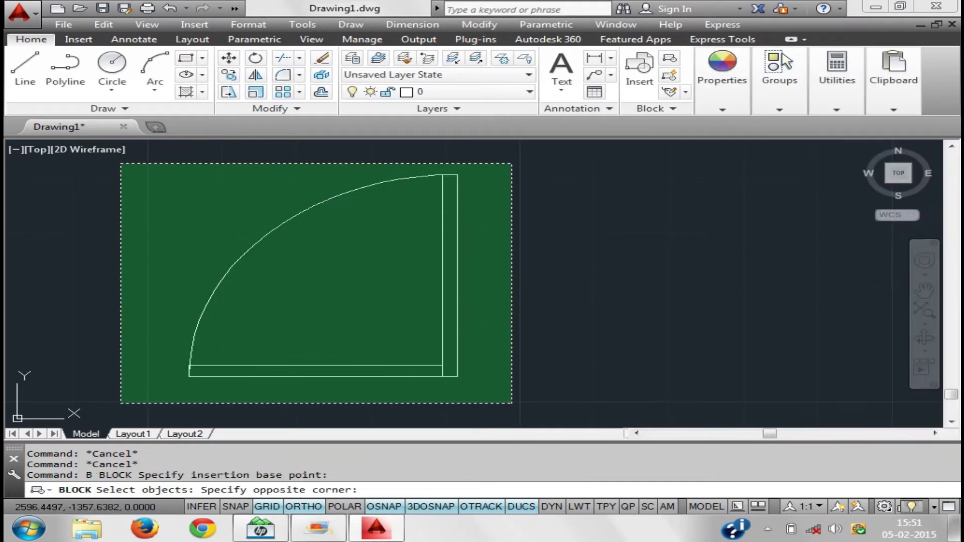
pyautogui.click(119, 164)
pyautogui.press('Return')
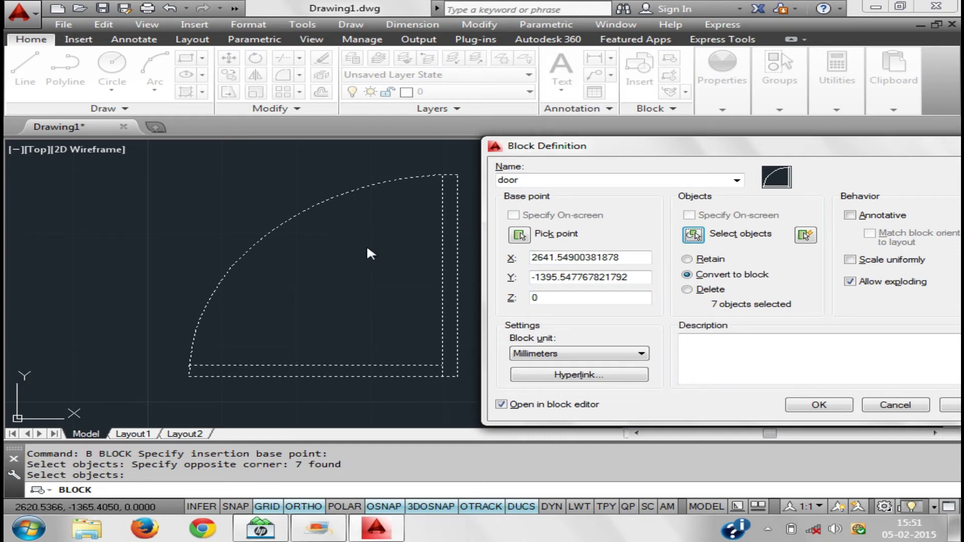
pyautogui.click(713, 261)
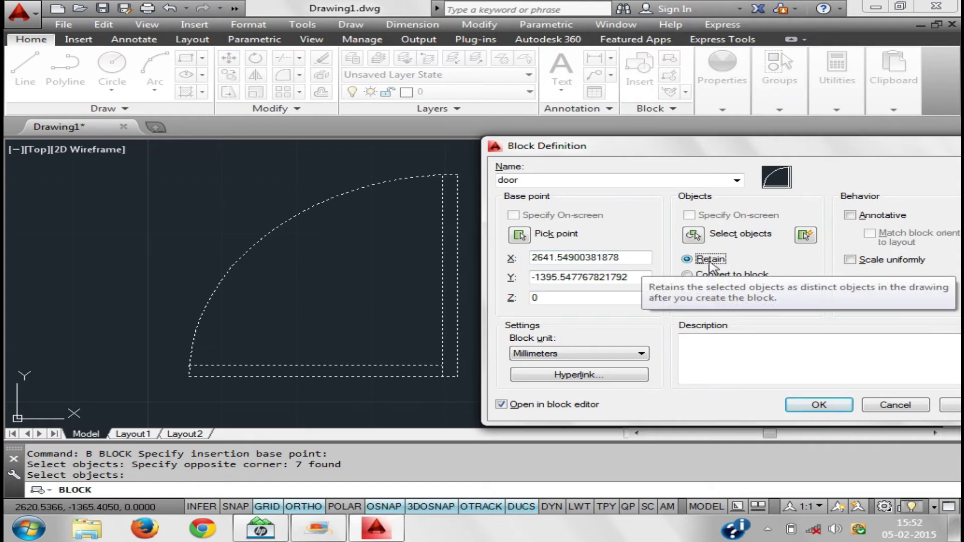
pyautogui.click(827, 406)
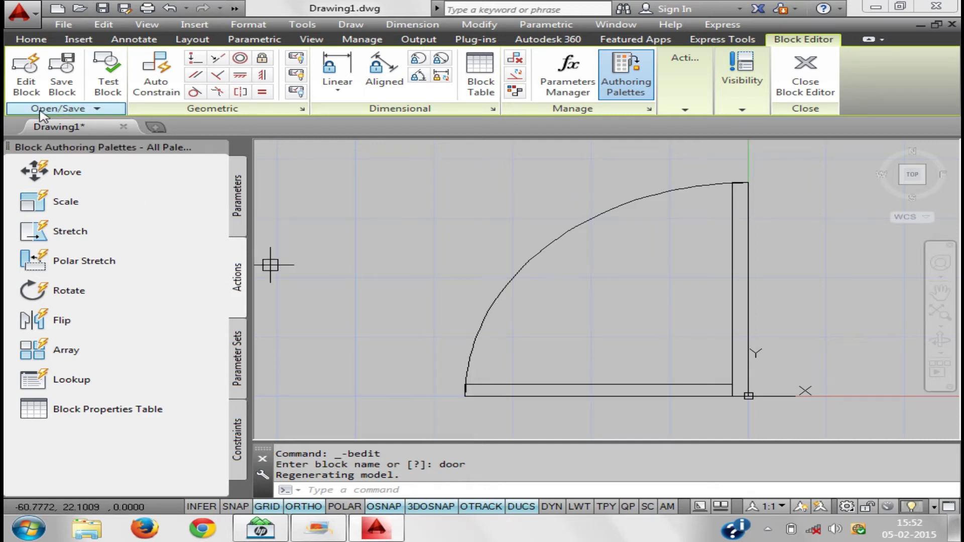
# Save the door block definition to a drawing file named door1, then close the Block Editor
pyautogui.click(69, 110)
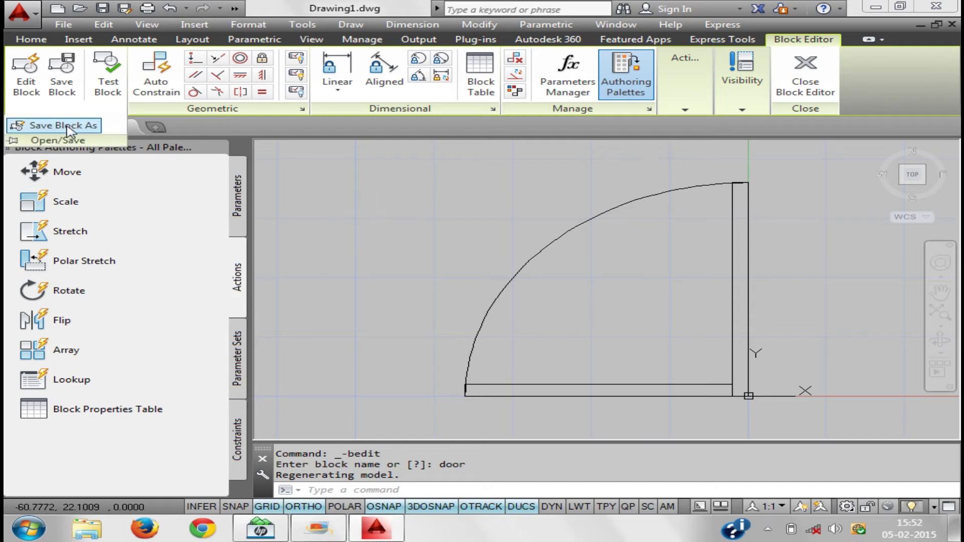
pyautogui.click(69, 130)
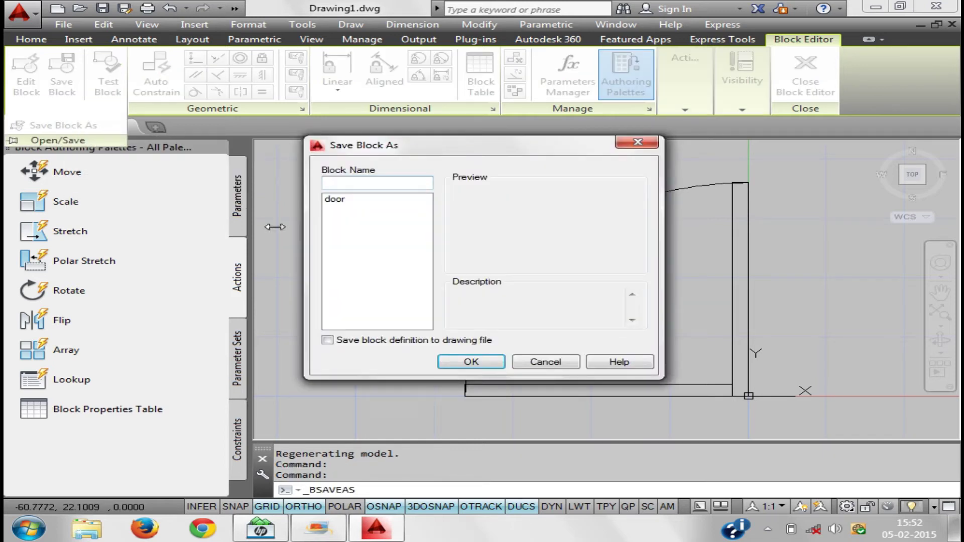
pyautogui.click(329, 199)
pyautogui.click(327, 341)
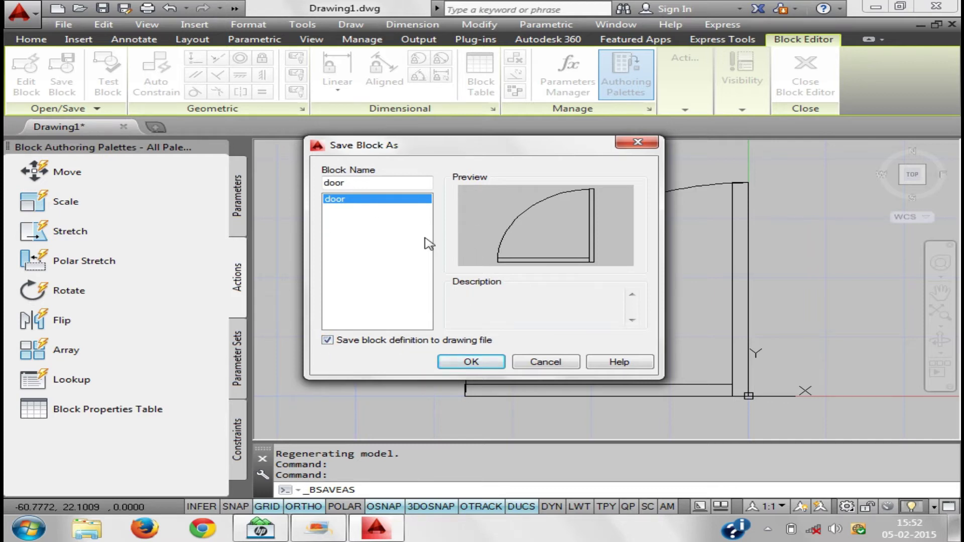
pyautogui.click(471, 361)
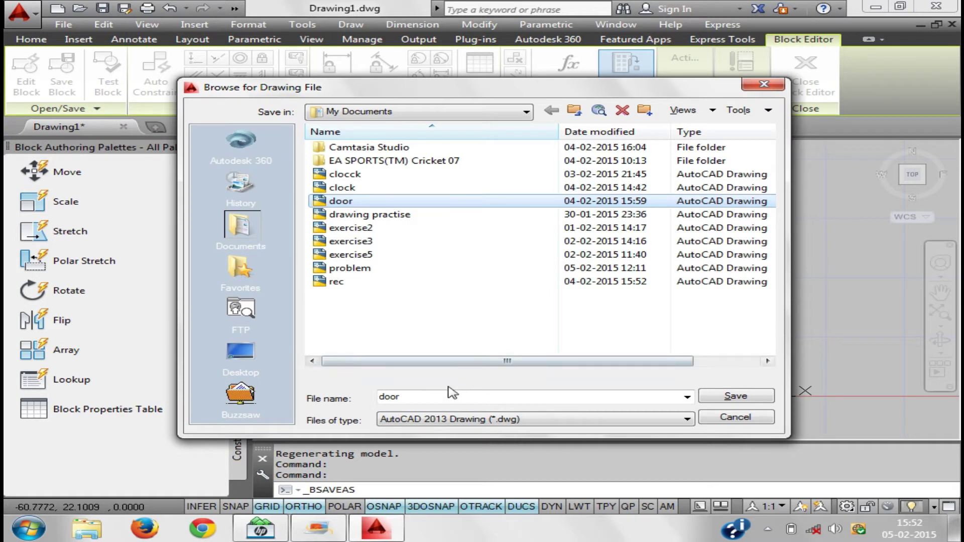
pyautogui.doubleClick(441, 398)
pyautogui.click(441, 398)
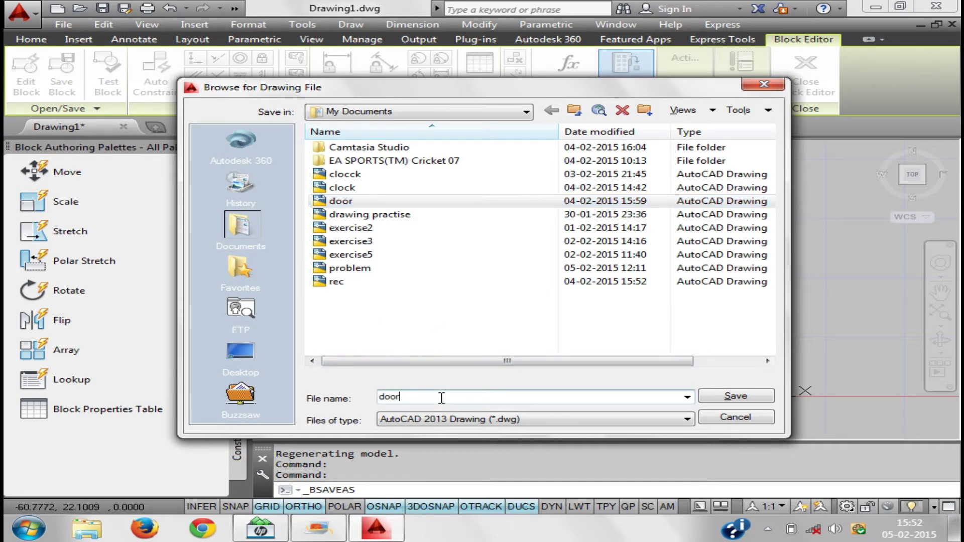
pyautogui.write('1')
pyautogui.click(734, 396)
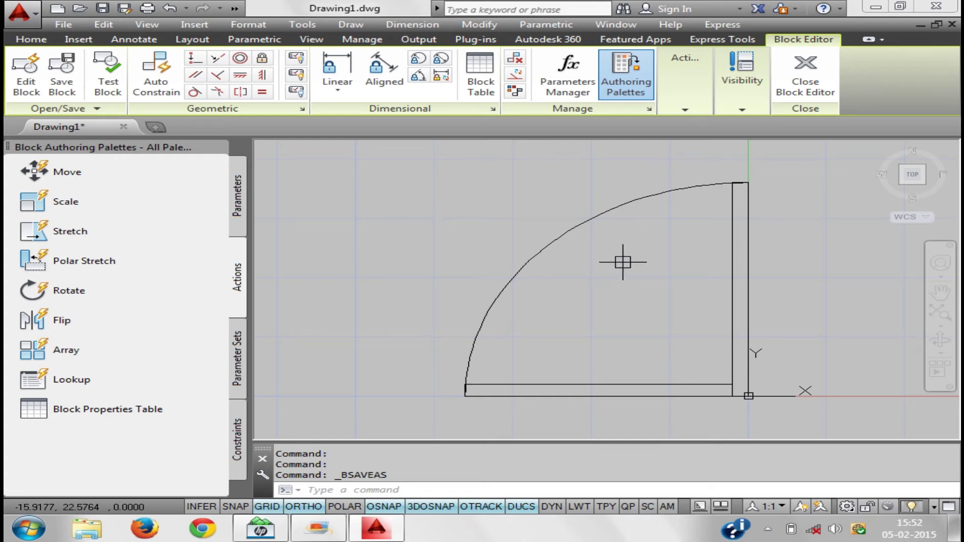
pyautogui.click(796, 86)
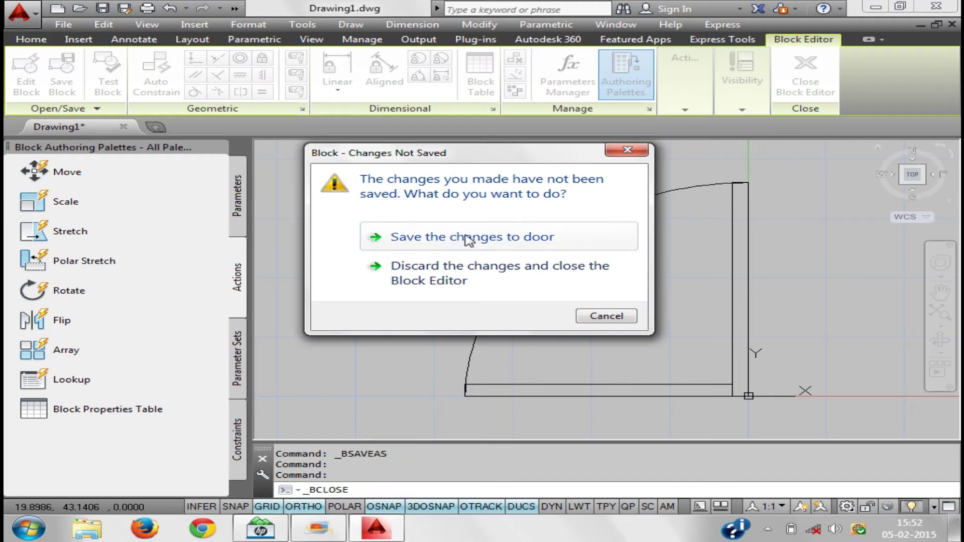
# Keep the door block changes, then select the door's arc and lines and clear the selection
pyautogui.click(468, 237)
pyautogui.click(455, 279)
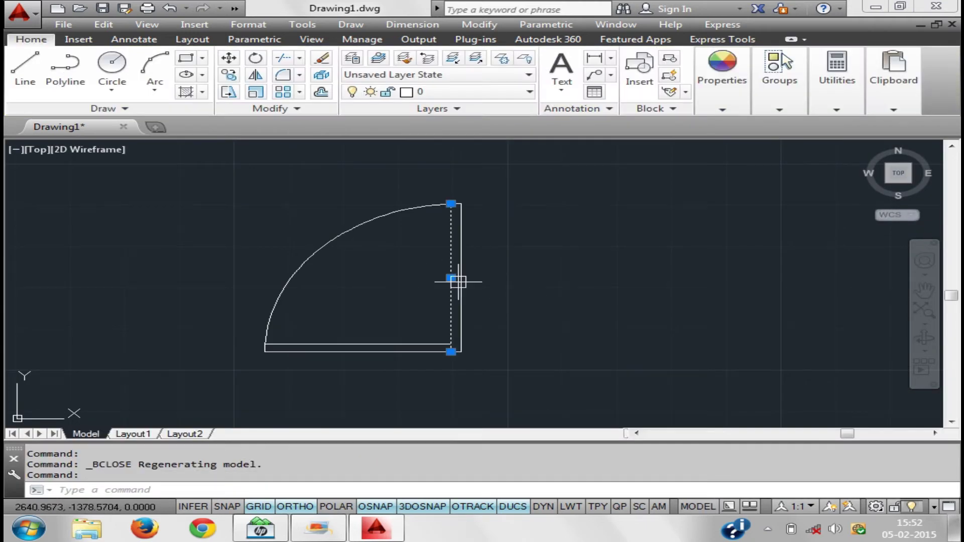
pyautogui.moveTo(493, 321); pyautogui.dragTo(281, 221)
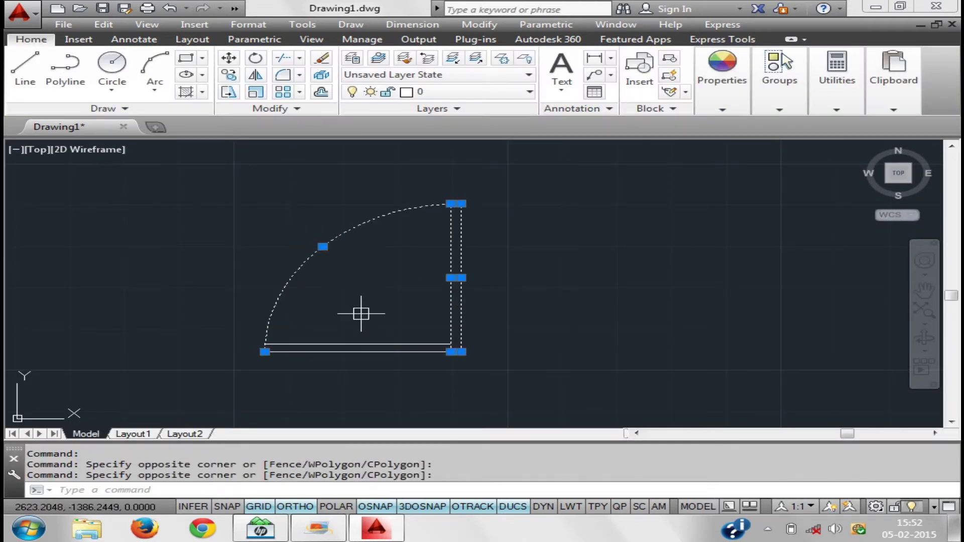
pyautogui.click(360, 344)
pyautogui.click(393, 352)
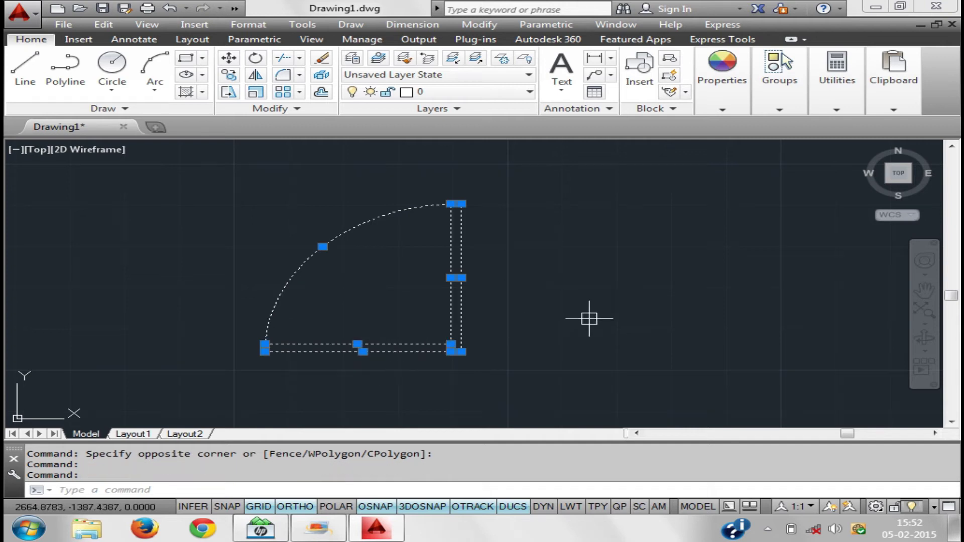
pyautogui.press('Escape')
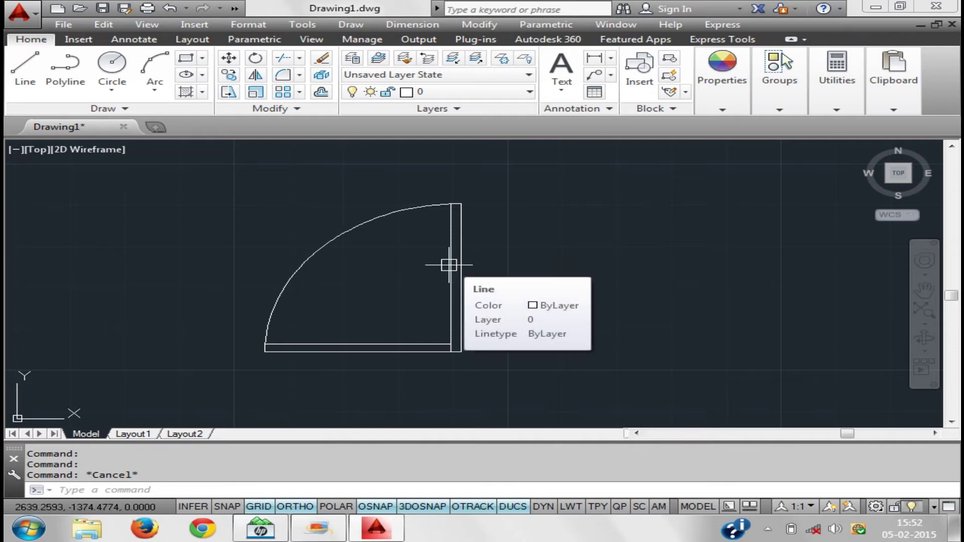
pyautogui.moveTo(451, 263)
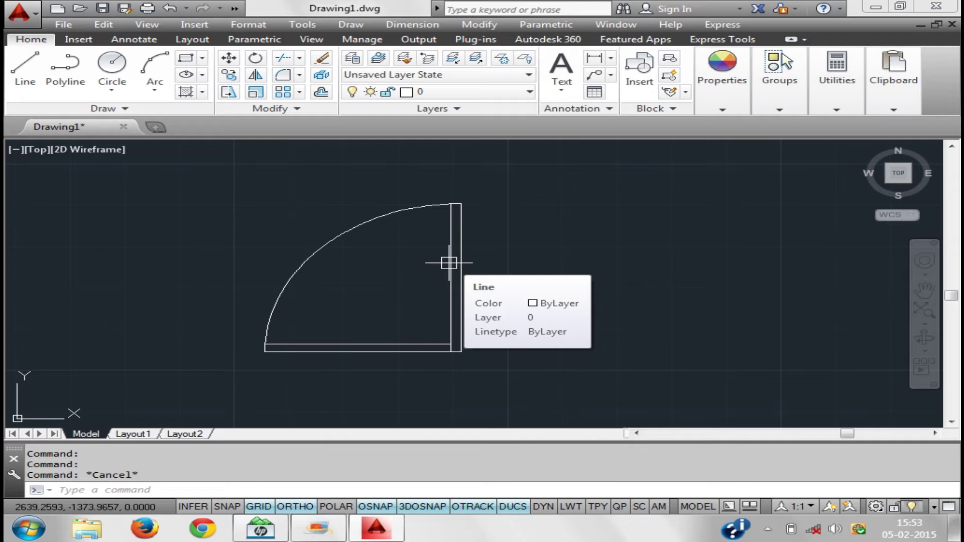
# Insert a second door block right of the original, then bring up the BE block list
pyautogui.write('i')
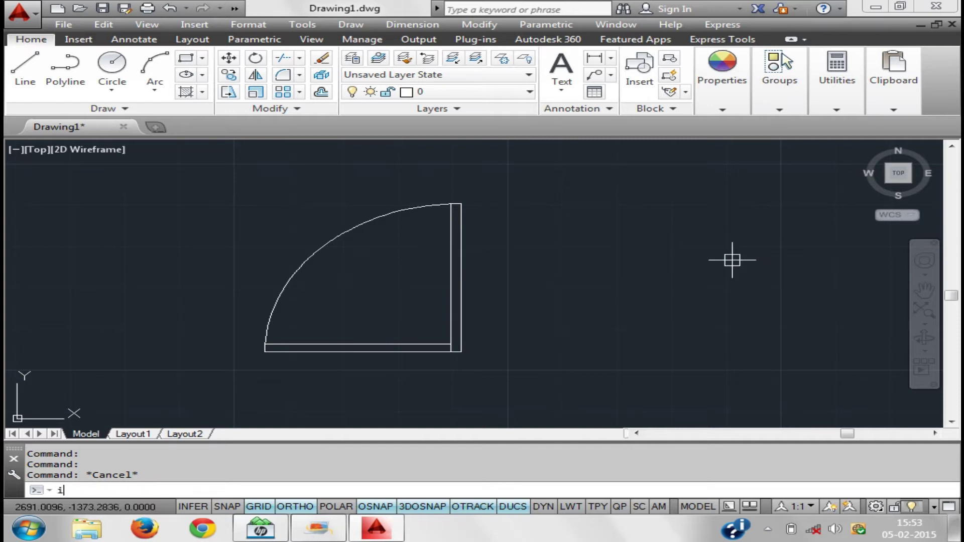
pyautogui.press('Return')
pyautogui.click(510, 352)
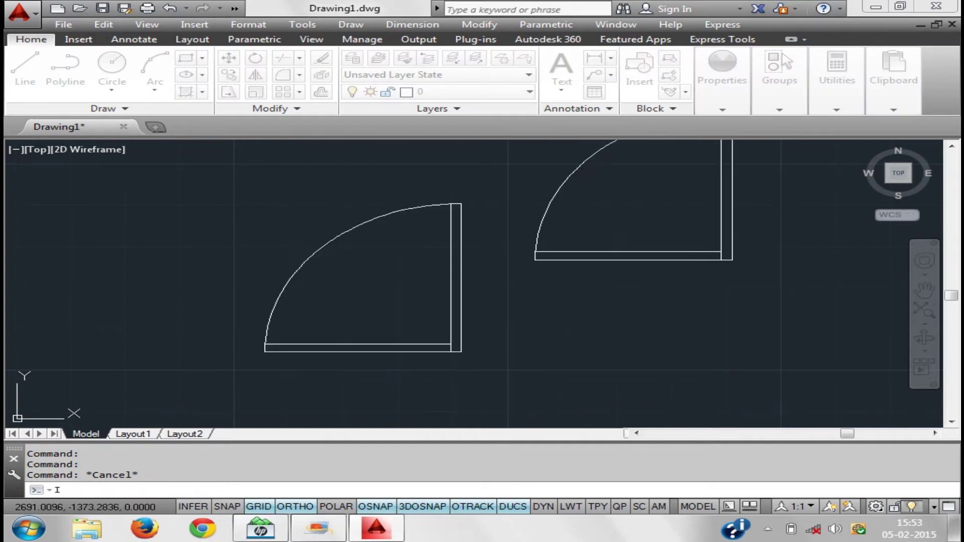
pyautogui.click(639, 317)
pyautogui.moveTo(688, 338); pyautogui.dragTo(463, 337, button='middle')
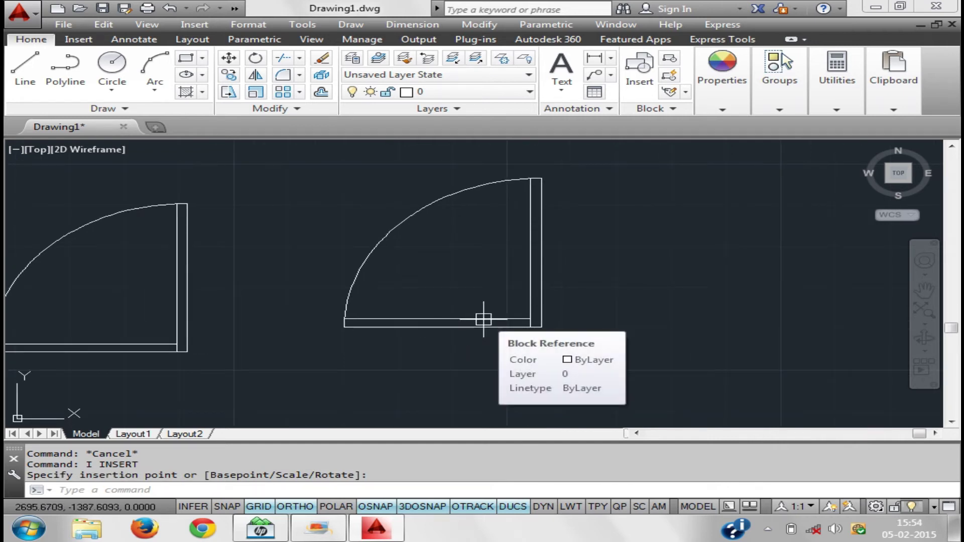
pyautogui.write('BE')
pyautogui.press('Return')
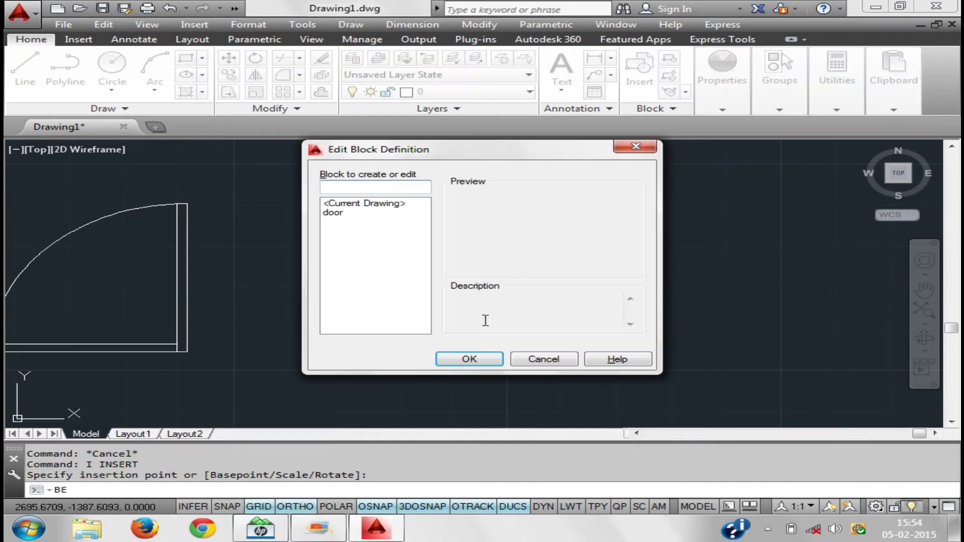
# Open the door block in the Block Editor and delete its swing arc
pyautogui.click(333, 214)
pyautogui.click(483, 360)
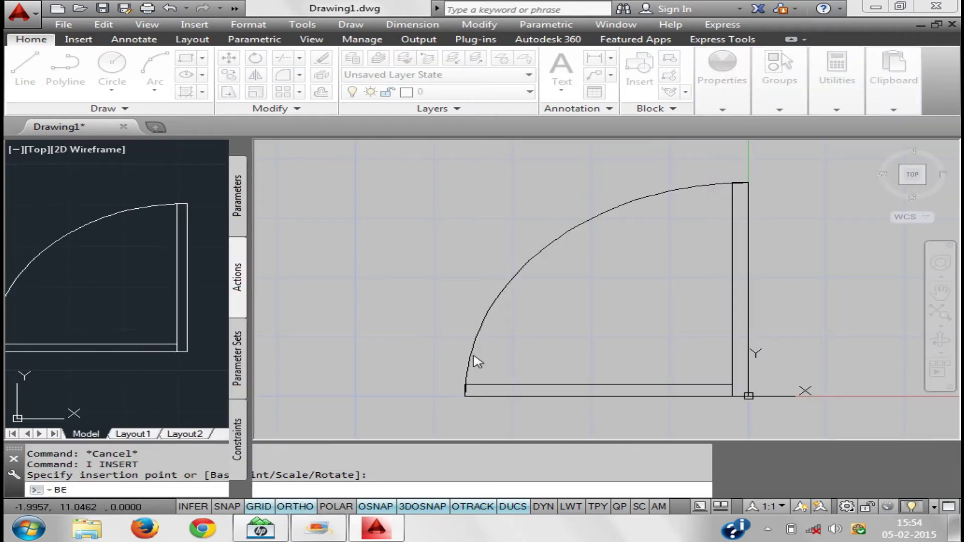
pyautogui.click(607, 259)
pyautogui.click(478, 217)
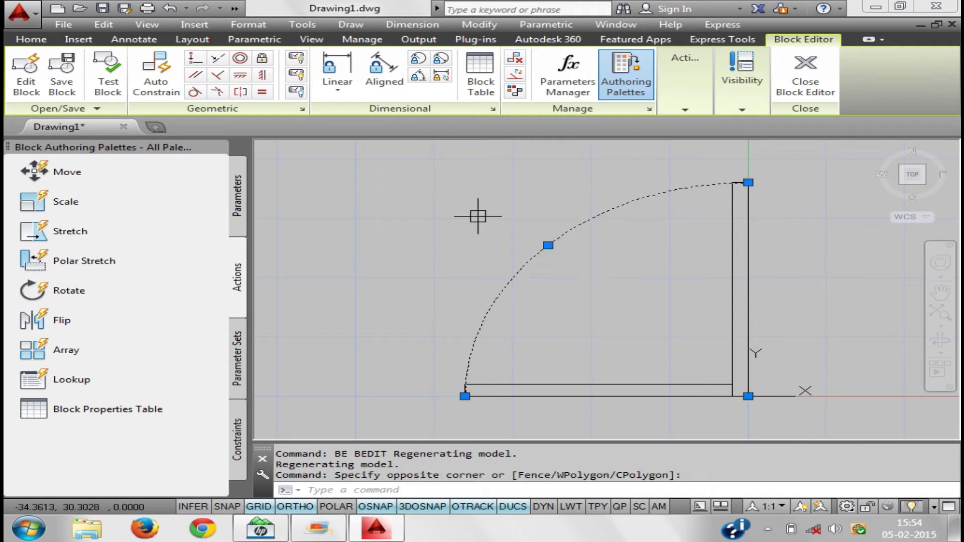
pyautogui.press('Delete')
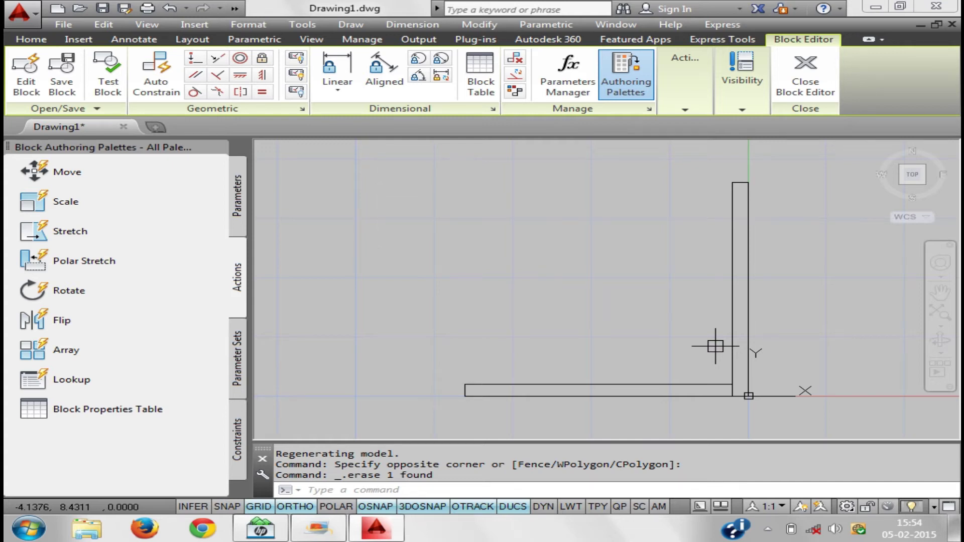
# Delete the two vertical frame lines and the short top line
pyautogui.click(762, 279)
pyautogui.click(650, 251)
pyautogui.press('Delete')
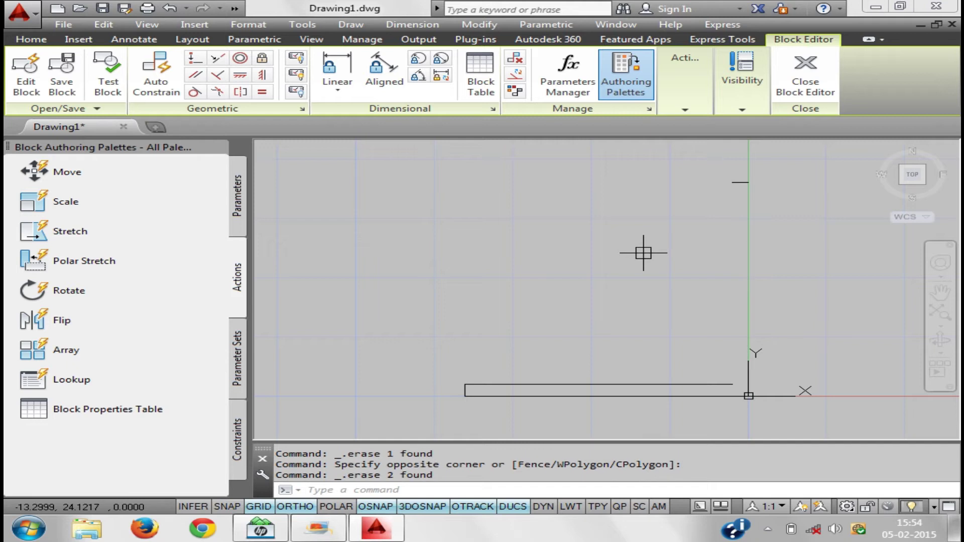
pyautogui.click(799, 201)
pyautogui.click(706, 179)
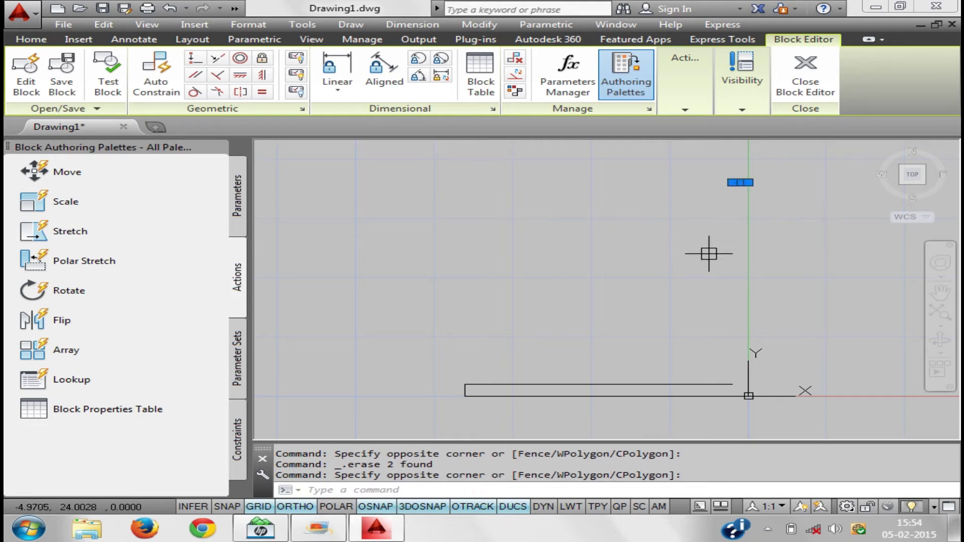
pyautogui.press('Delete')
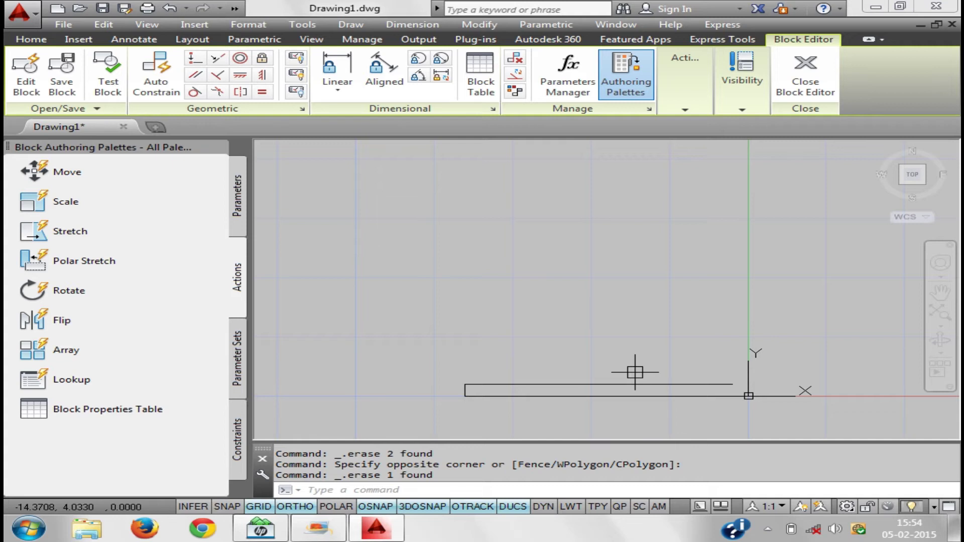
# Draw a short line from the panel's corner, then start and cancel an extend
pyautogui.write('L')
pyautogui.press('Return')
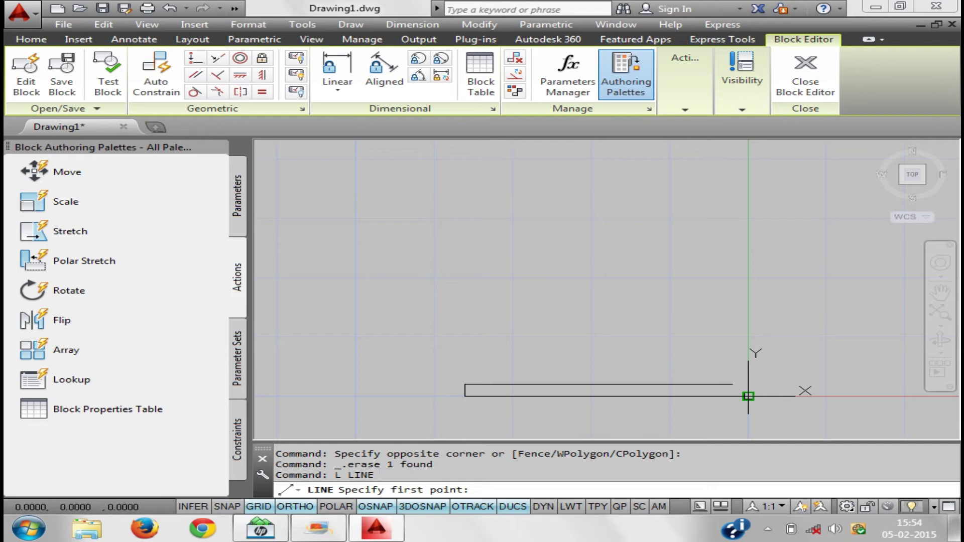
pyautogui.click(748, 396)
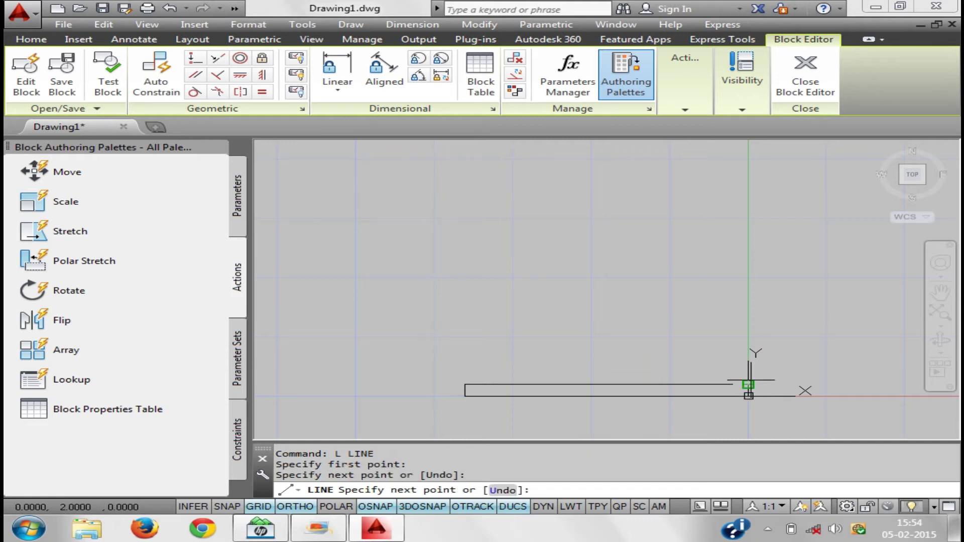
pyautogui.press('Return')
pyautogui.write('ex')
pyautogui.press('Return')
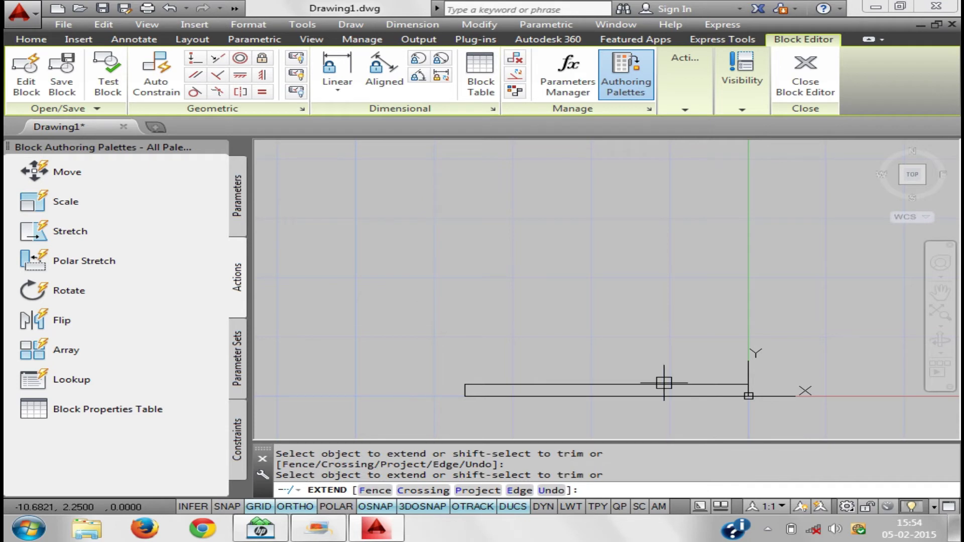
pyautogui.press('Escape')
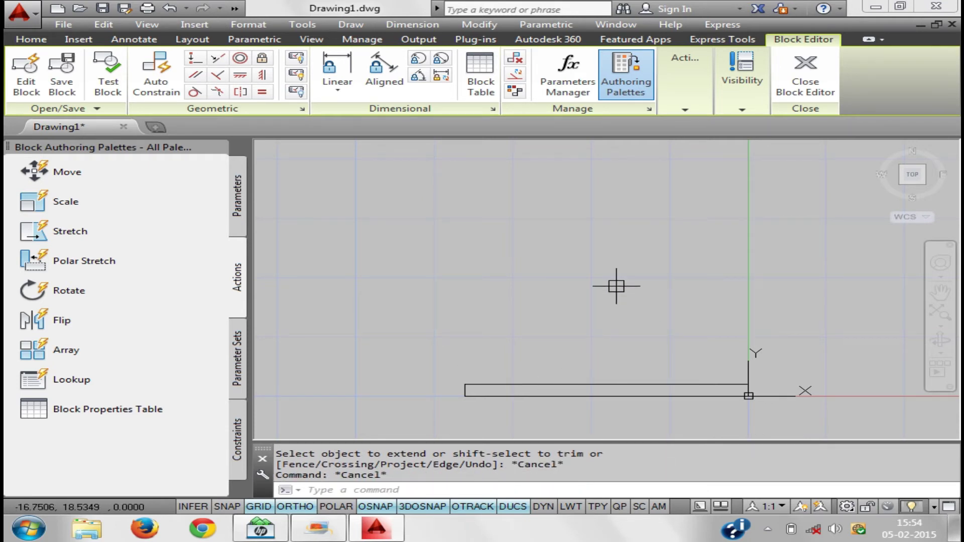
# Save the door block changes and insert another plank block at the upper right
pyautogui.click(824, 78)
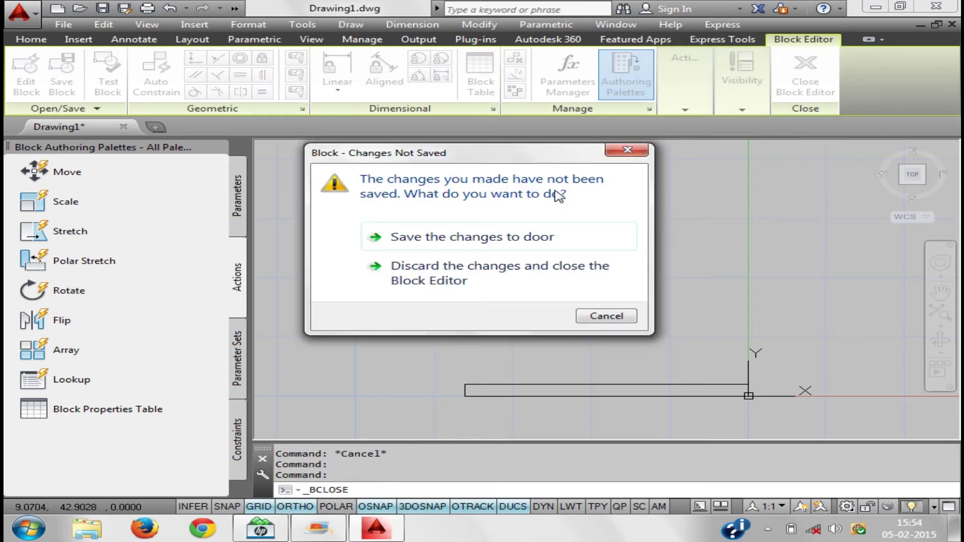
pyautogui.click(479, 248)
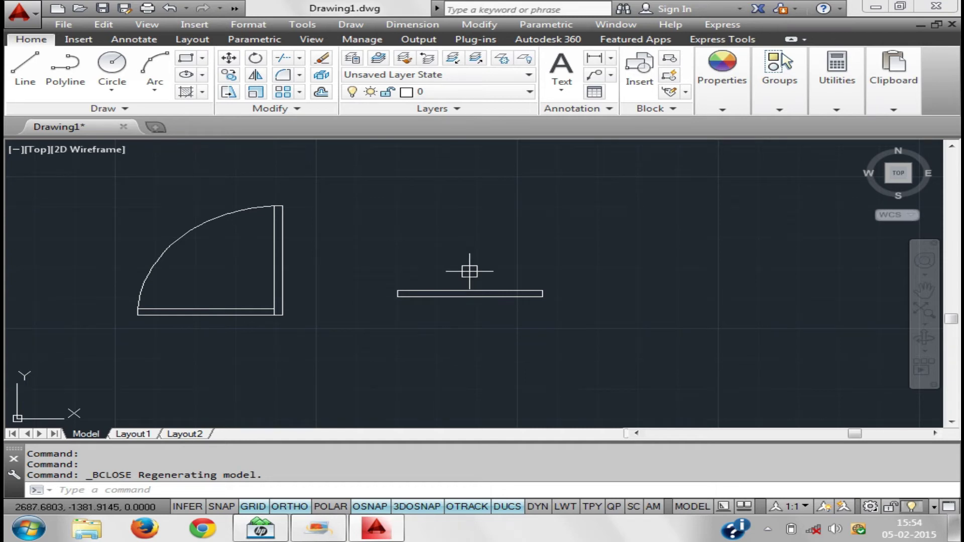
pyautogui.write('i')
pyautogui.press('Return')
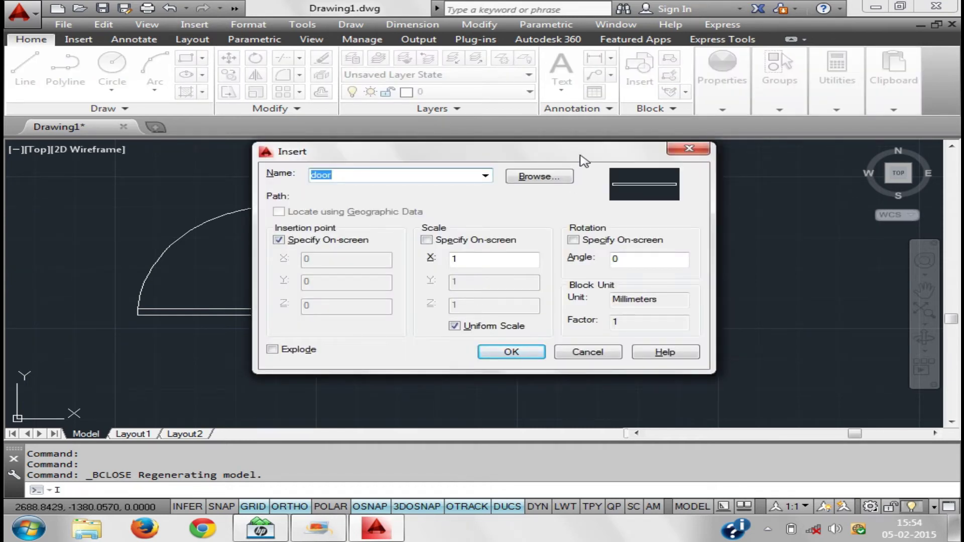
pyautogui.moveTo(581, 154); pyautogui.dragTo(962, 196)
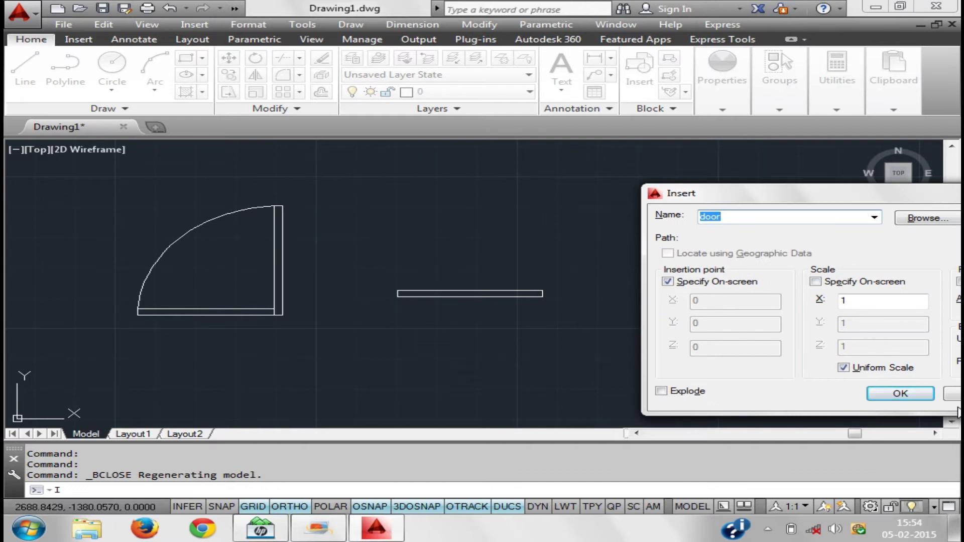
pyautogui.click(899, 395)
pyautogui.click(805, 302)
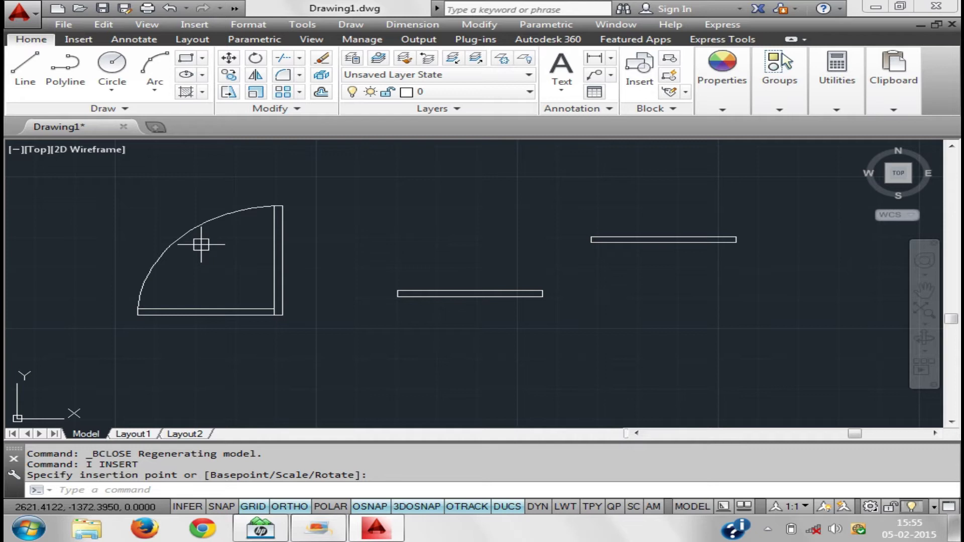
# Place the door block, reopen it in the Block Editor, and show the Parameters list
pyautogui.click(464, 292)
pyautogui.click(464, 292)
pyautogui.doubleClick(464, 292)
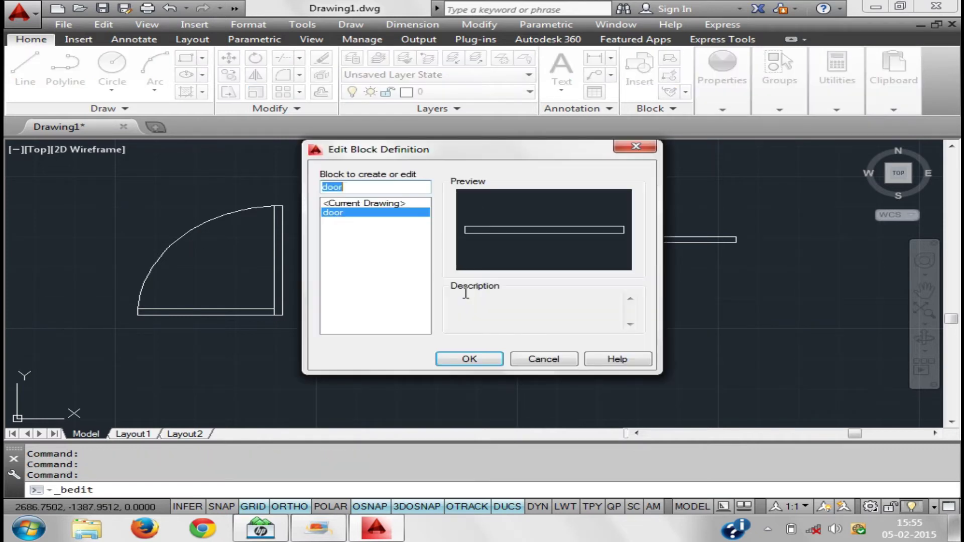
pyautogui.click(460, 360)
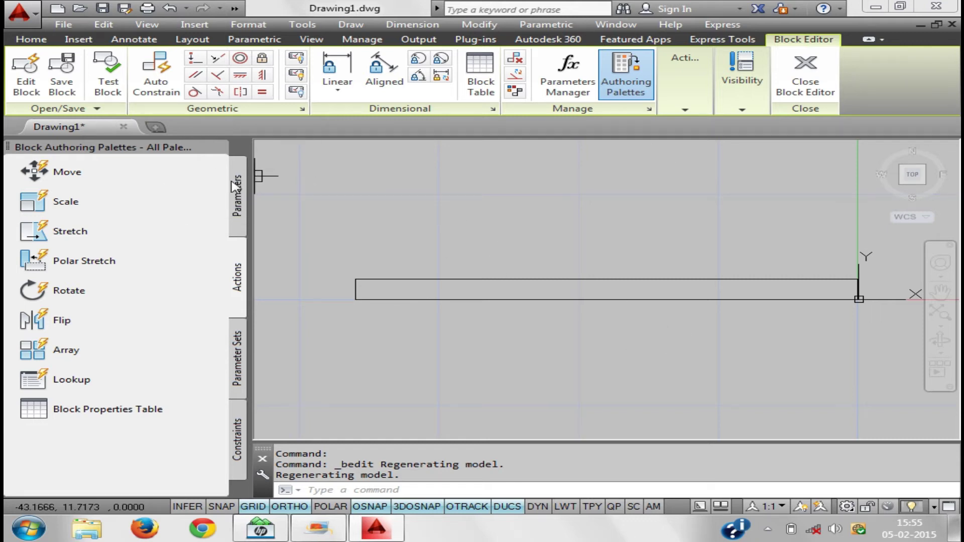
pyautogui.click(237, 195)
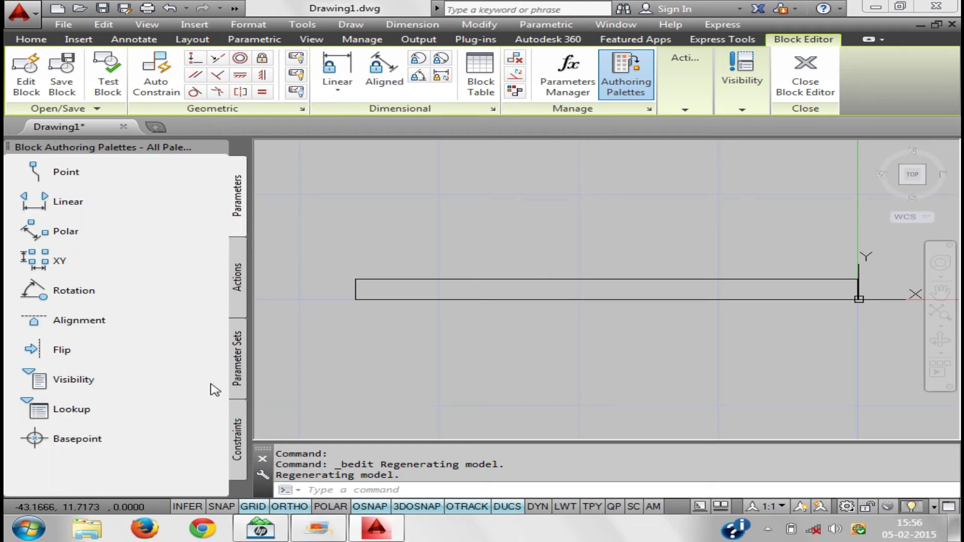
pyautogui.click(237, 279)
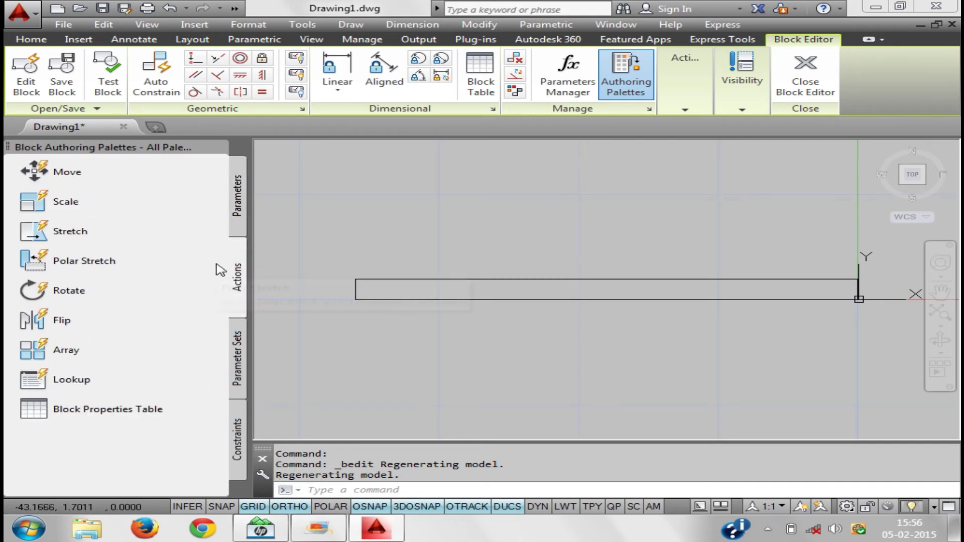
pyautogui.click(240, 212)
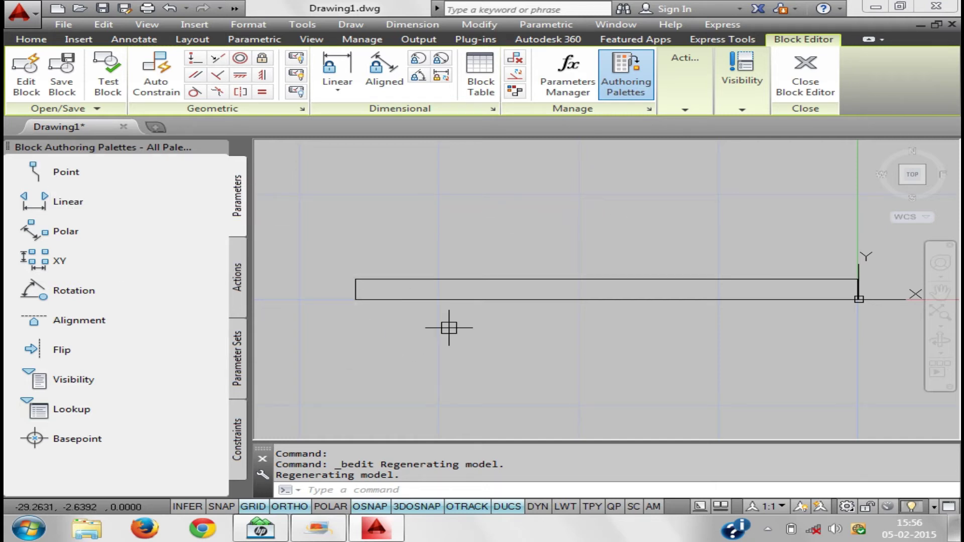
pyautogui.moveTo(65, 172)
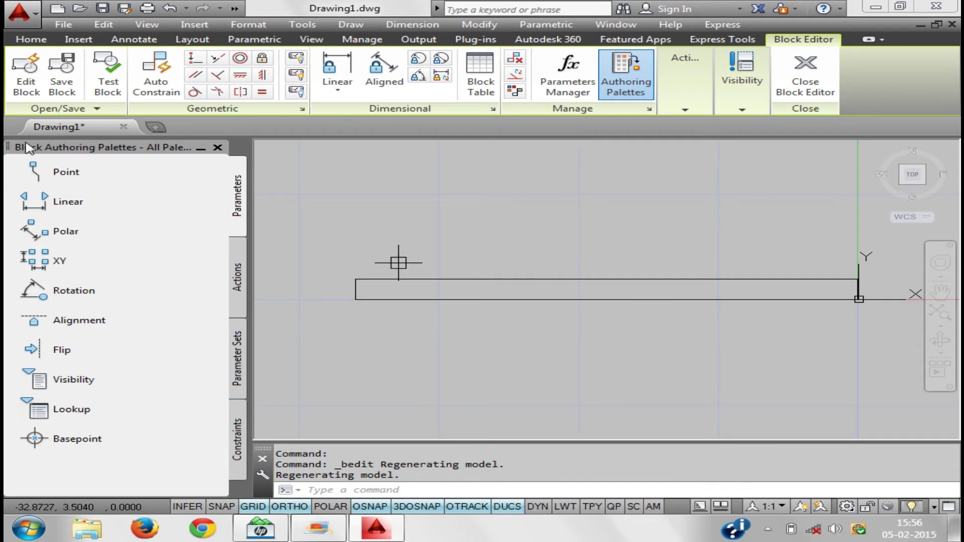
# Add a Position1 point parameter at the plank's left end
pyautogui.click(35, 172)
pyautogui.click(354, 279)
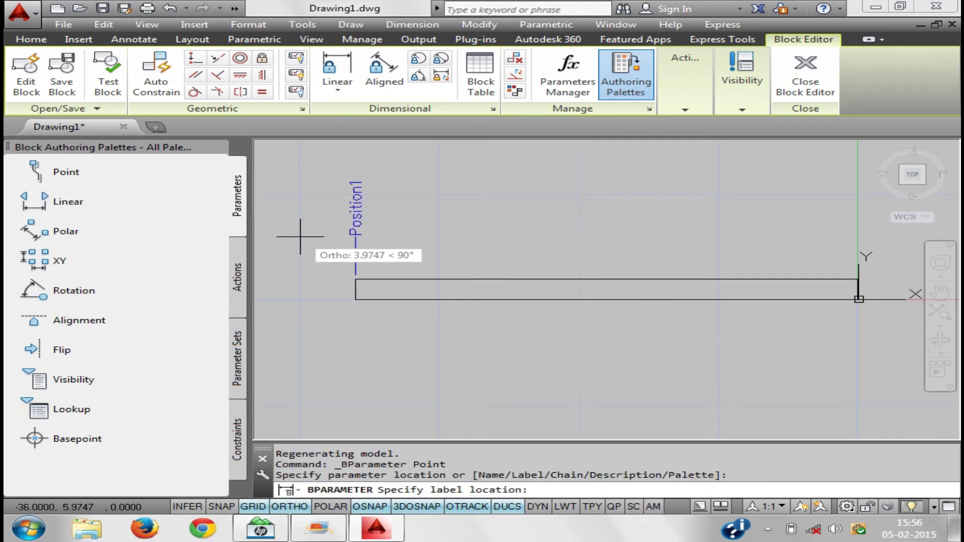
pyautogui.click(312, 181)
pyautogui.moveTo(469, 280); pyautogui.dragTo(484, 250, button='middle')
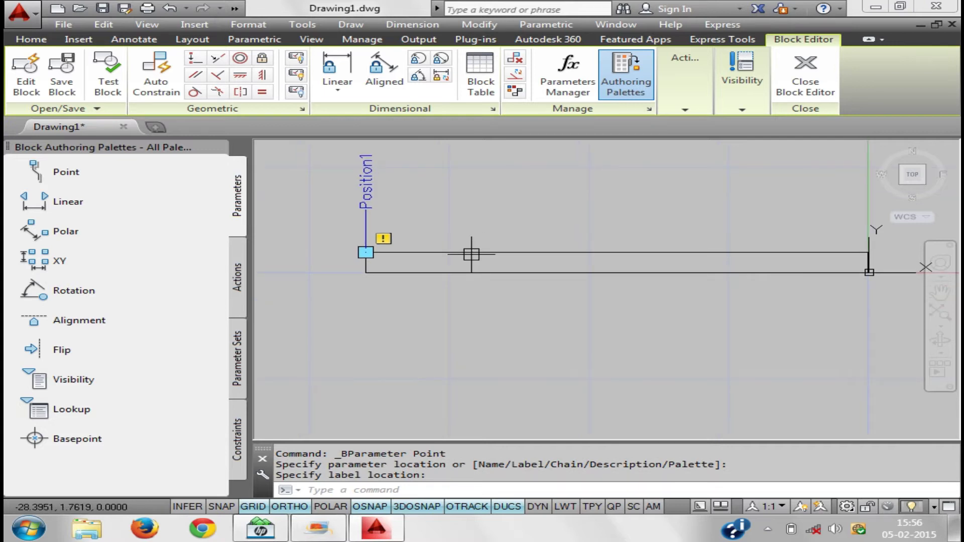
# Add a Move action on Position1 that drives the six door lines
pyautogui.click(237, 281)
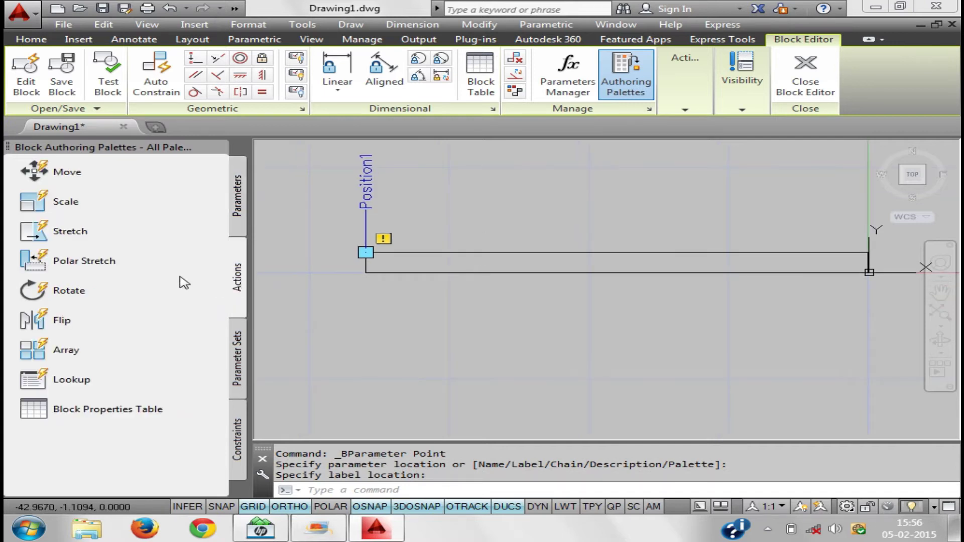
pyautogui.click(44, 176)
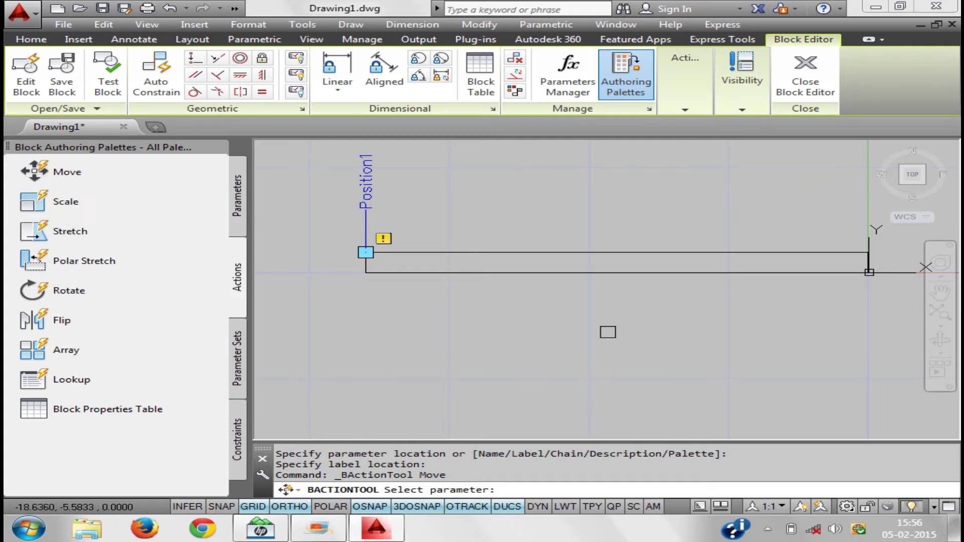
pyautogui.click(367, 195)
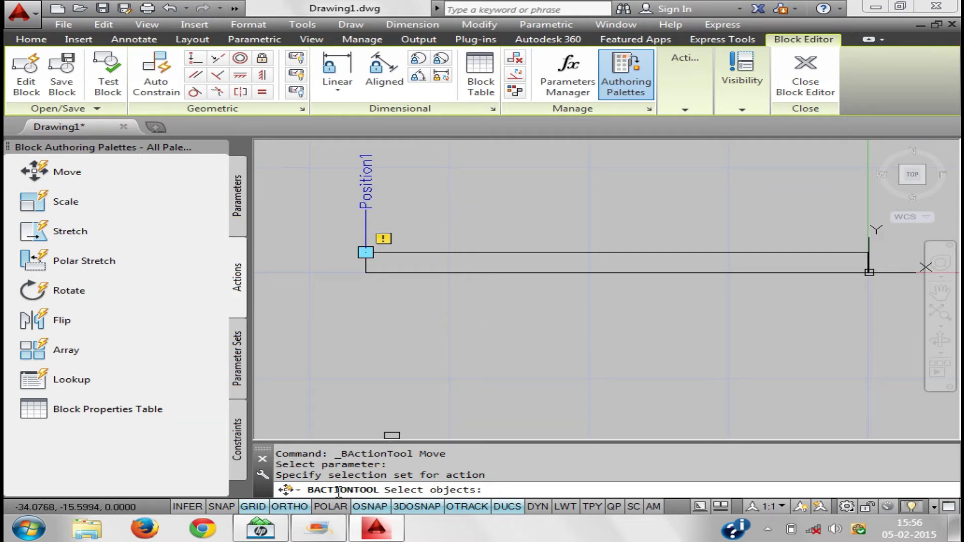
pyautogui.click(565, 310)
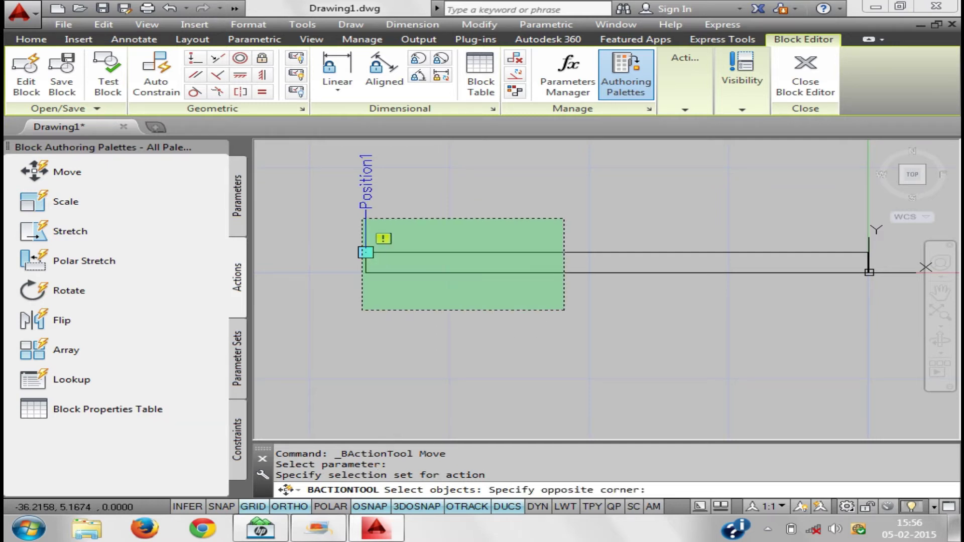
pyautogui.click(693, 360)
pyautogui.click(893, 354)
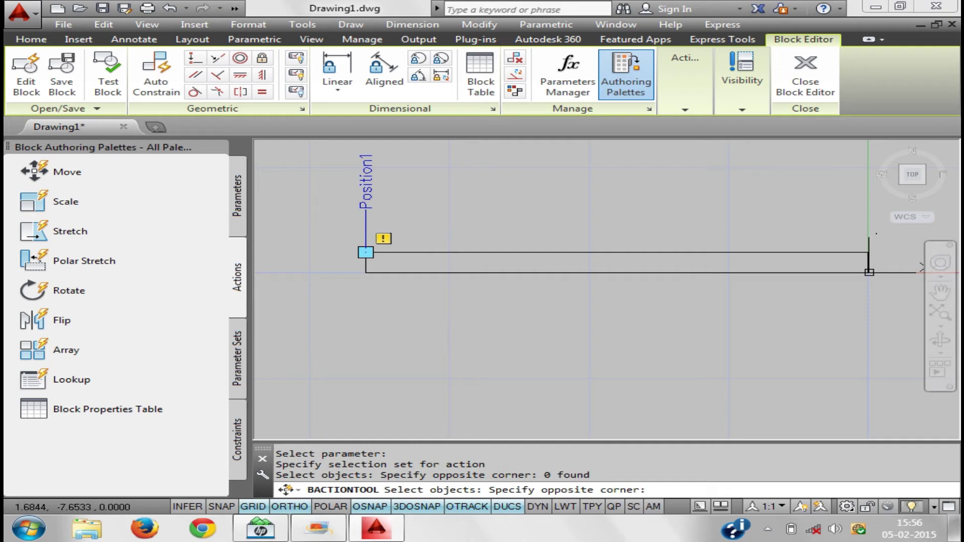
pyautogui.click(326, 220)
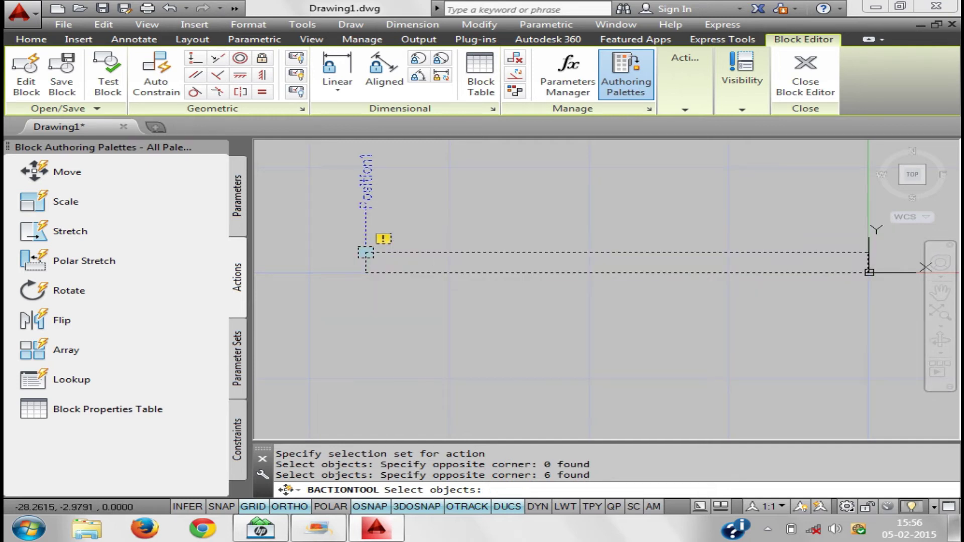
pyautogui.press('Return')
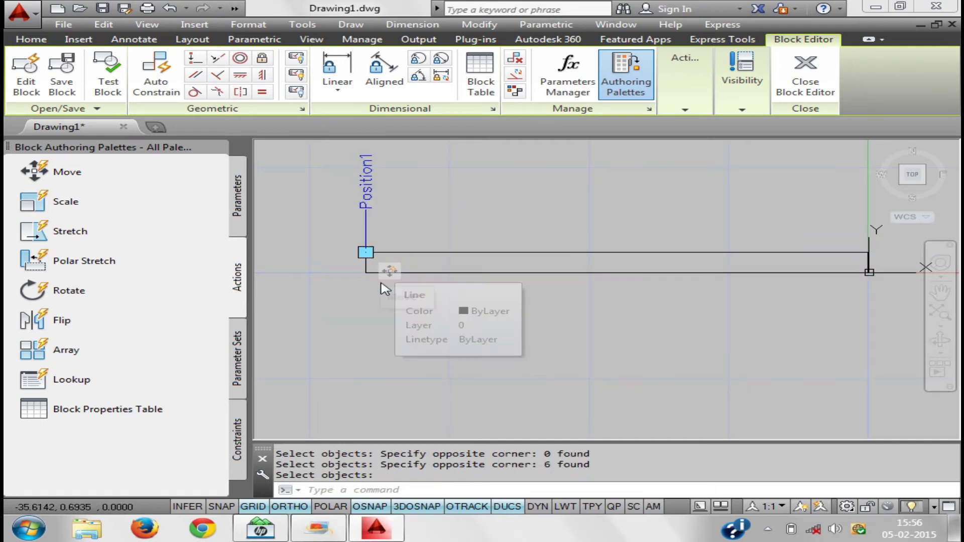
# Close the Block Editor saving changes to door, and select the block instance
pyautogui.click(806, 75)
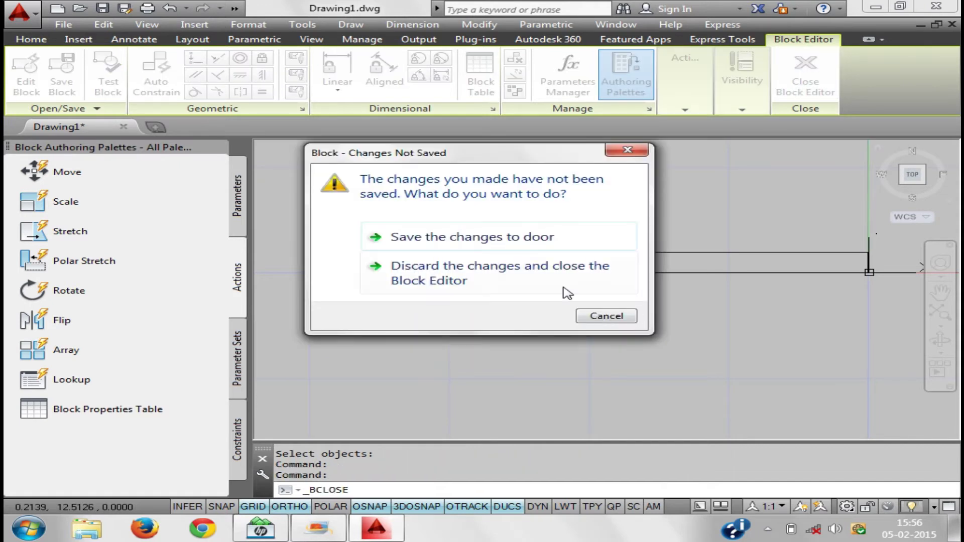
pyautogui.click(498, 236)
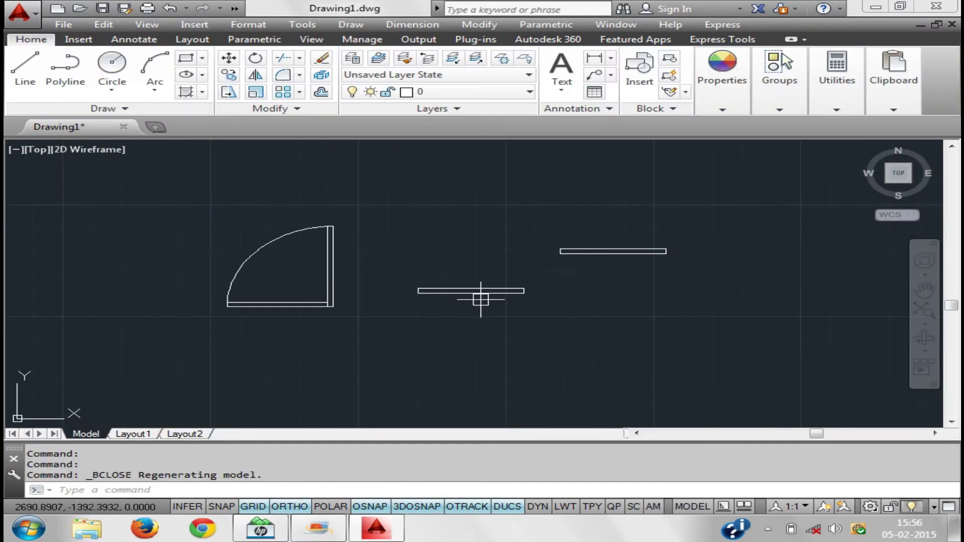
pyautogui.click(478, 297)
pyautogui.click(437, 198)
# Drag the Position1 grip to move the plank up and over to the right
pyautogui.click(418, 289)
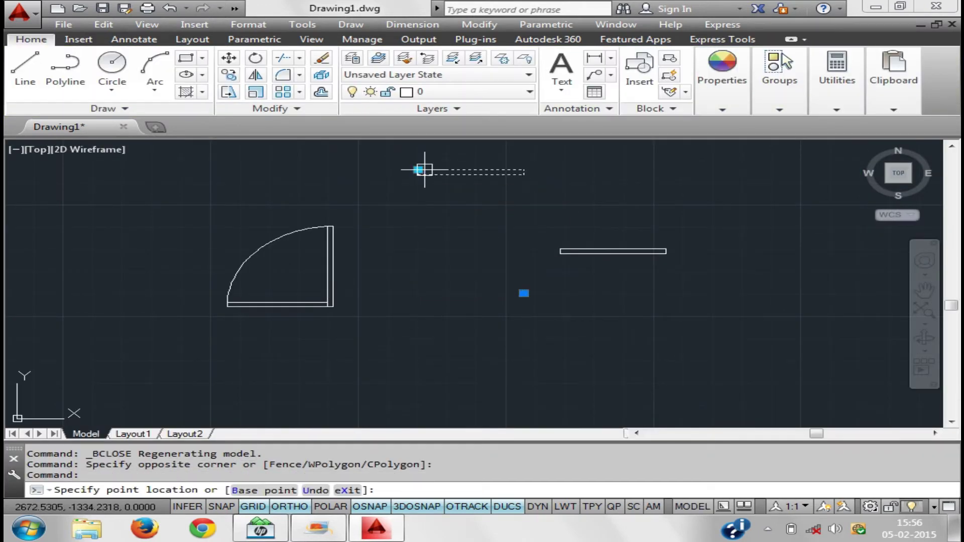
pyautogui.moveTo(586, 280); pyautogui.dragTo(552, 322, button='middle')
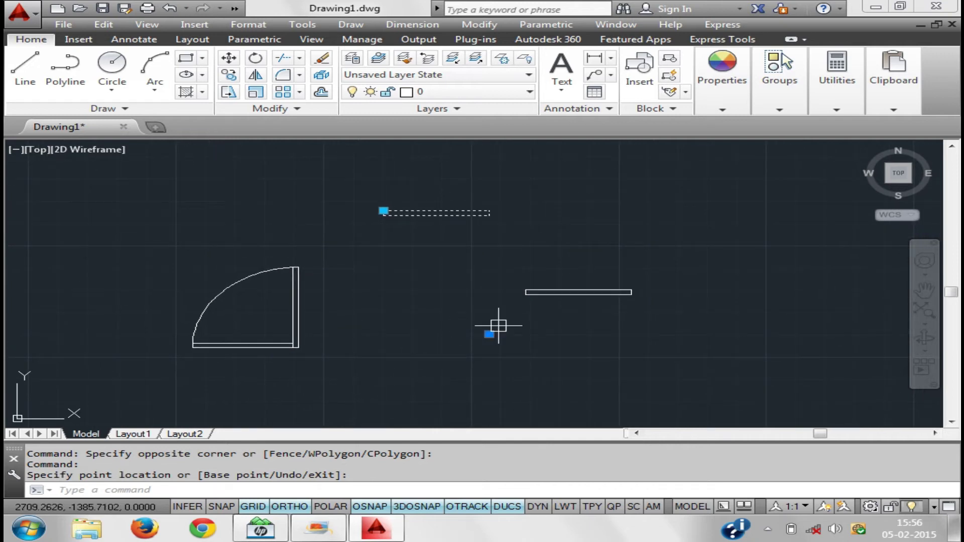
pyautogui.click(384, 210)
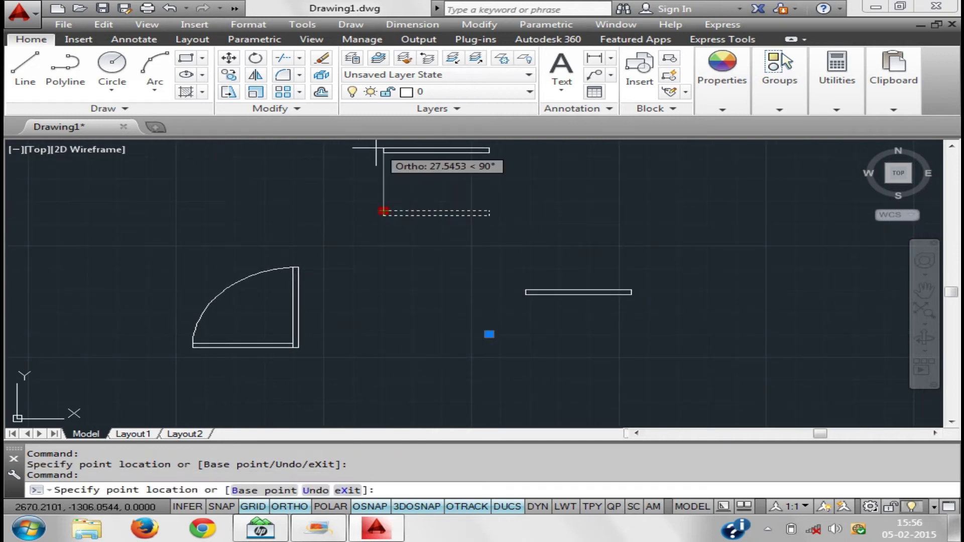
pyautogui.moveTo(388, 276); pyautogui.dragTo(327, 300, button='middle')
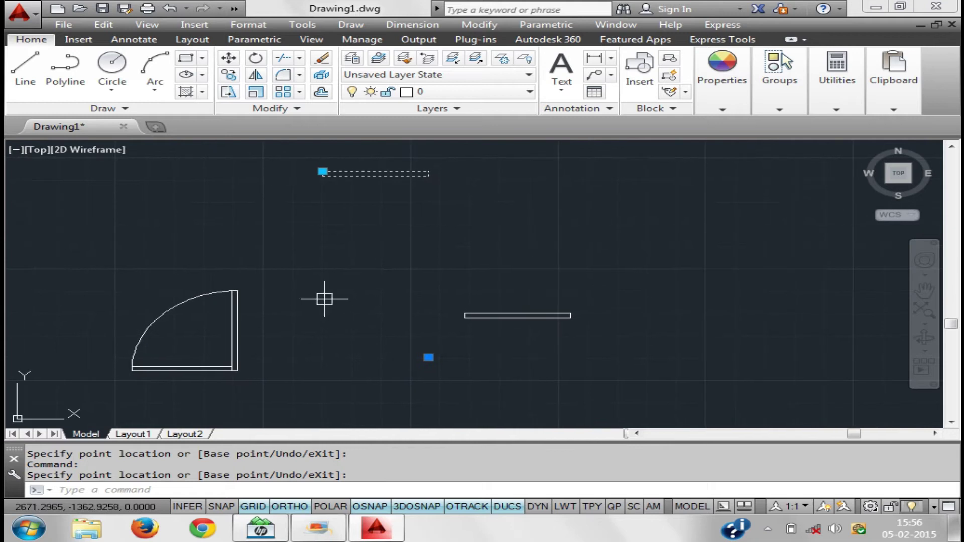
pyautogui.click(431, 359)
pyautogui.click(693, 357)
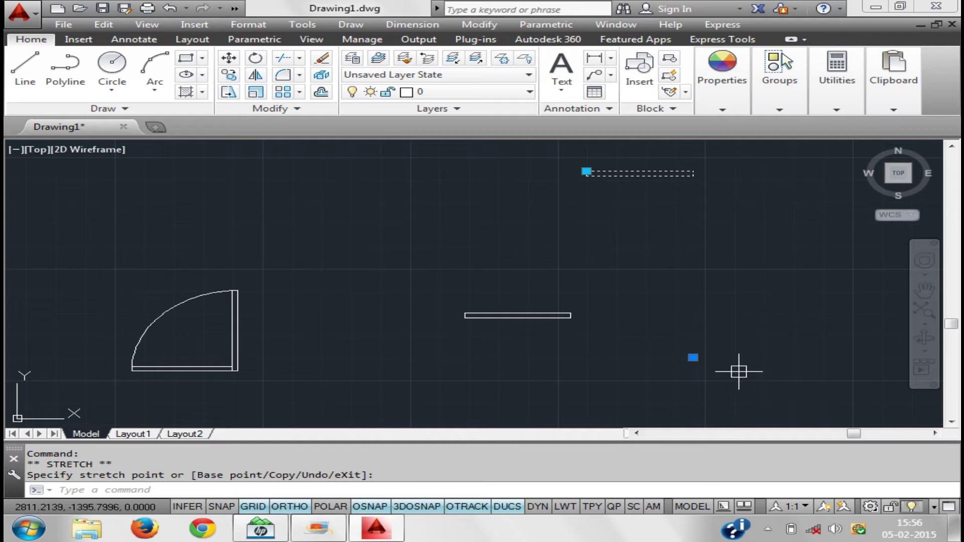
# Reopen the door block in the Block Editor and delete its Position1 parameter
pyautogui.doubleClick(627, 171)
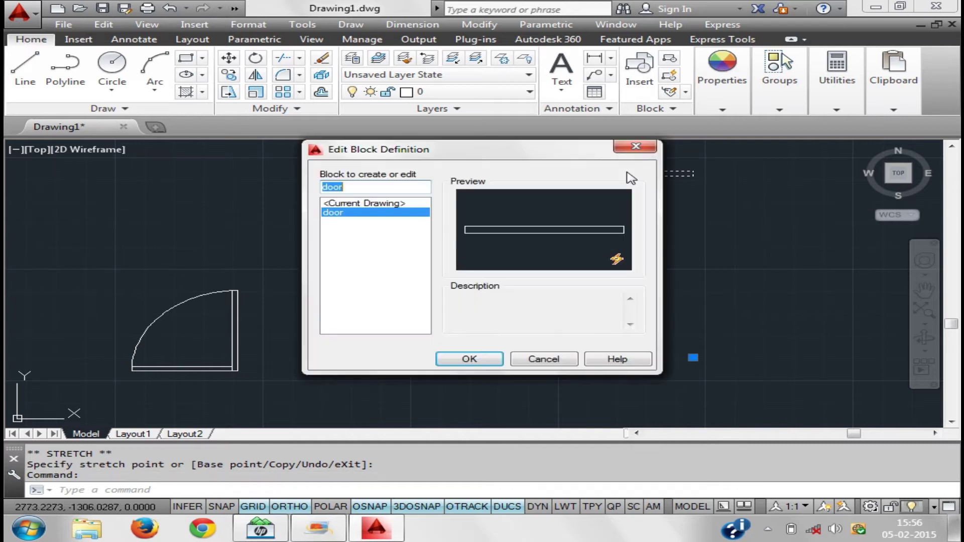
pyautogui.click(477, 359)
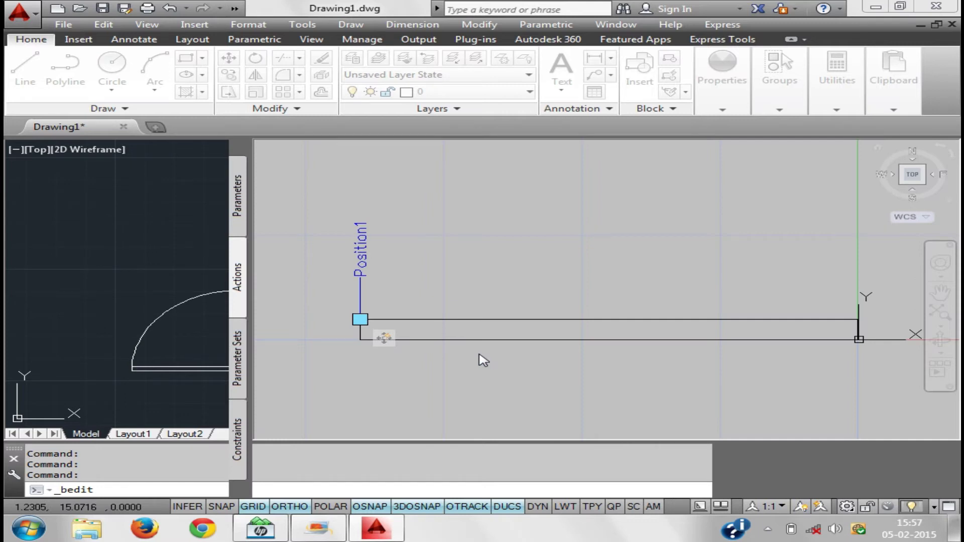
pyautogui.click(409, 264)
pyautogui.click(309, 217)
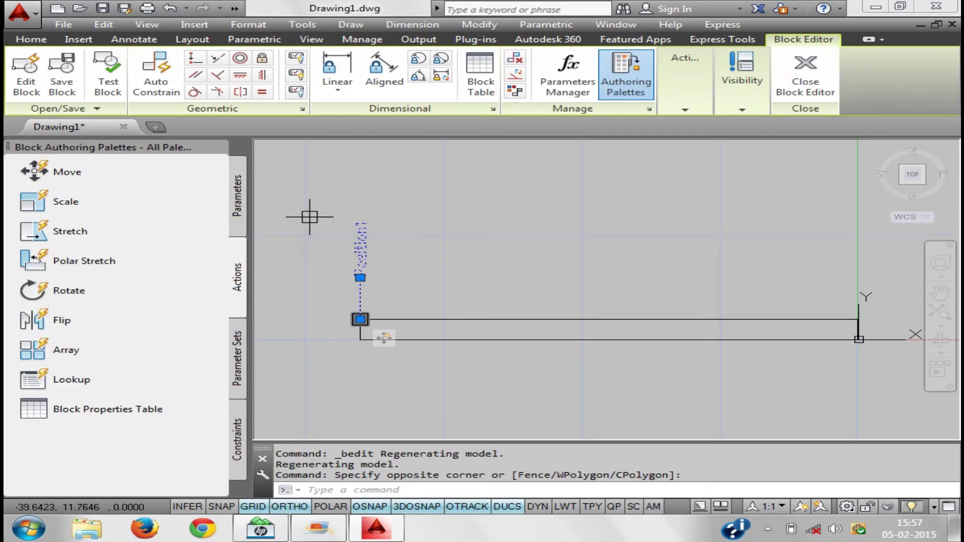
pyautogui.press('Delete')
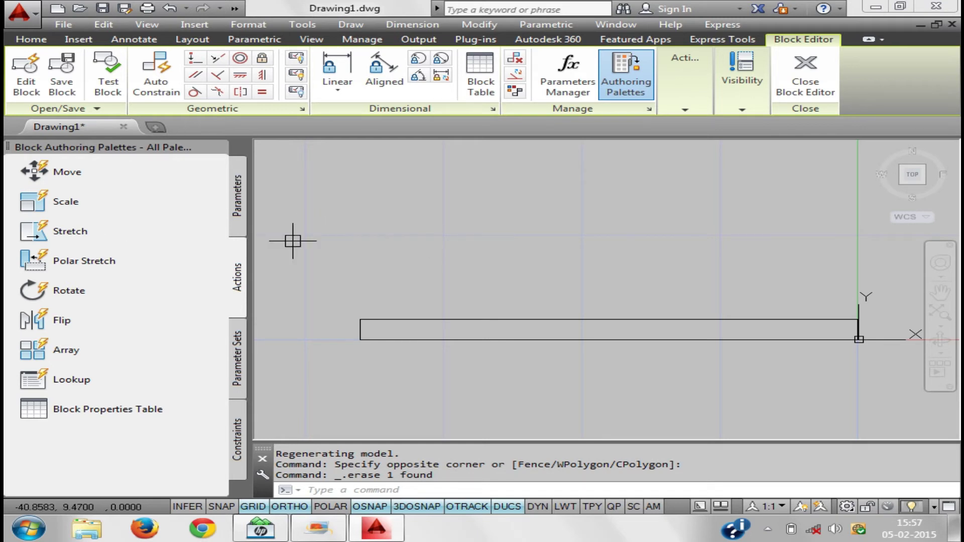
# Add a linear Distance1 parameter across the plank's thickness at one end
pyautogui.click(239, 205)
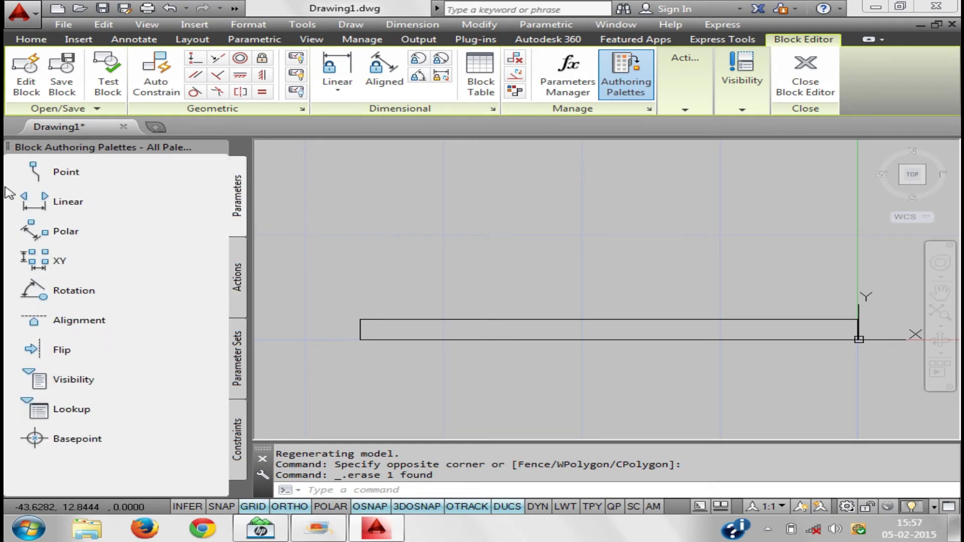
pyautogui.click(33, 206)
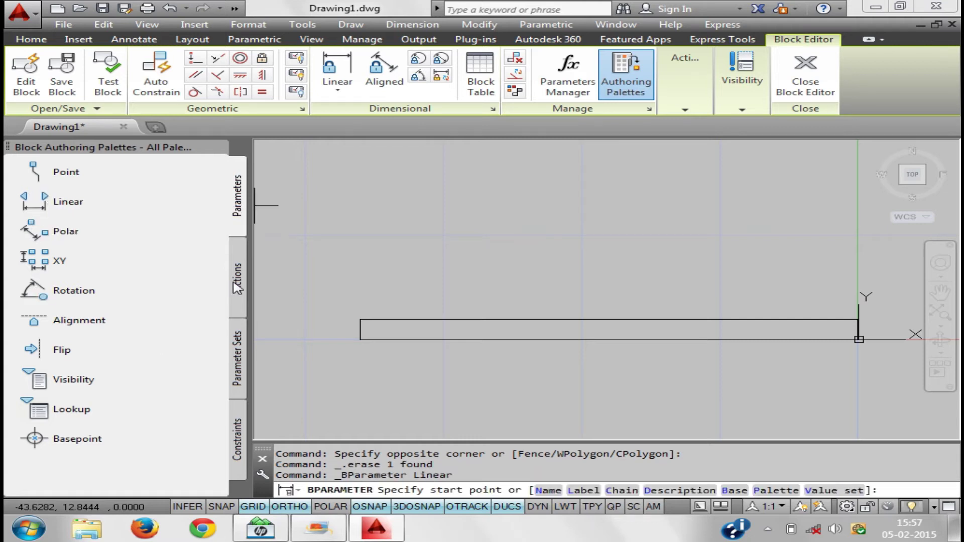
pyautogui.click(238, 287)
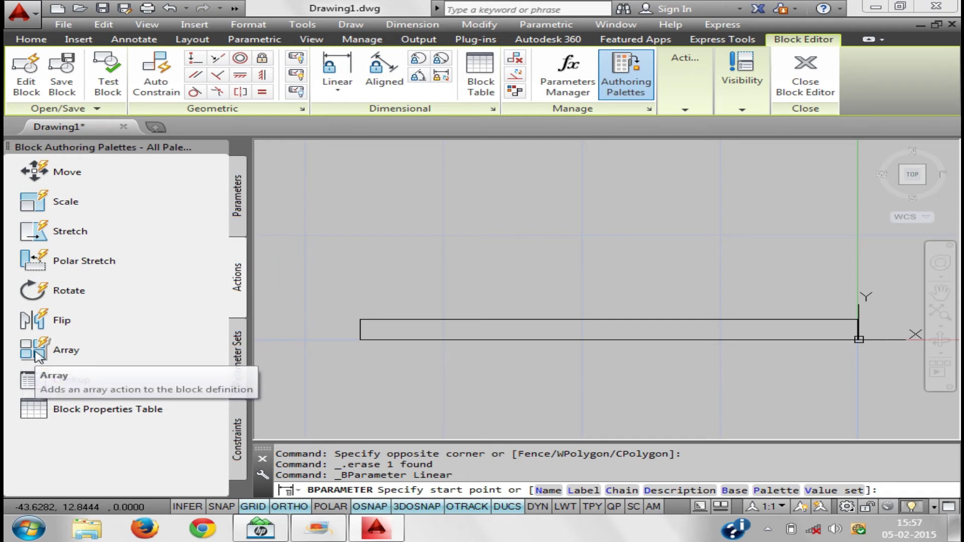
pyautogui.scroll(-2, 374, 330)
pyautogui.scroll(3, 394, 325)
pyautogui.scroll(2, 389, 327)
pyautogui.click(591, 309)
pyautogui.click(585, 355)
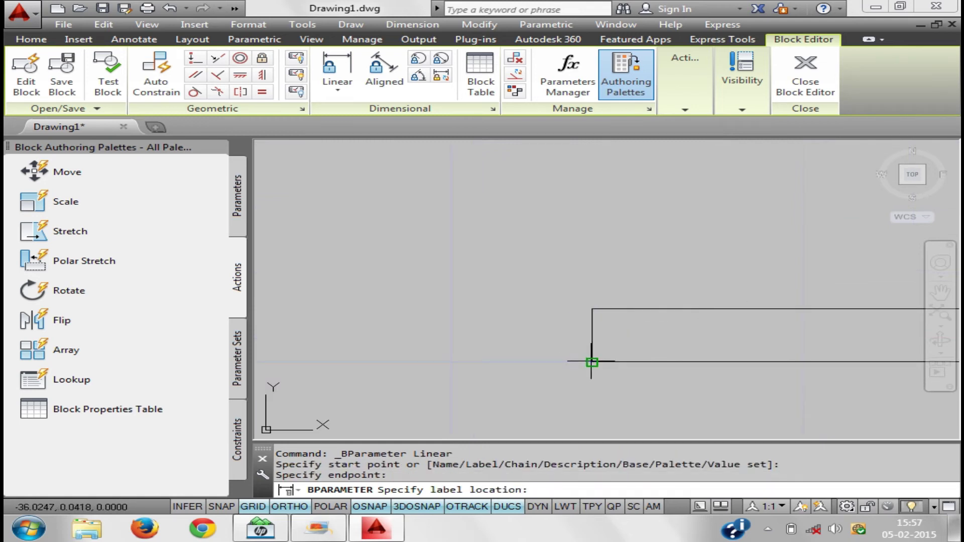
pyautogui.click(522, 335)
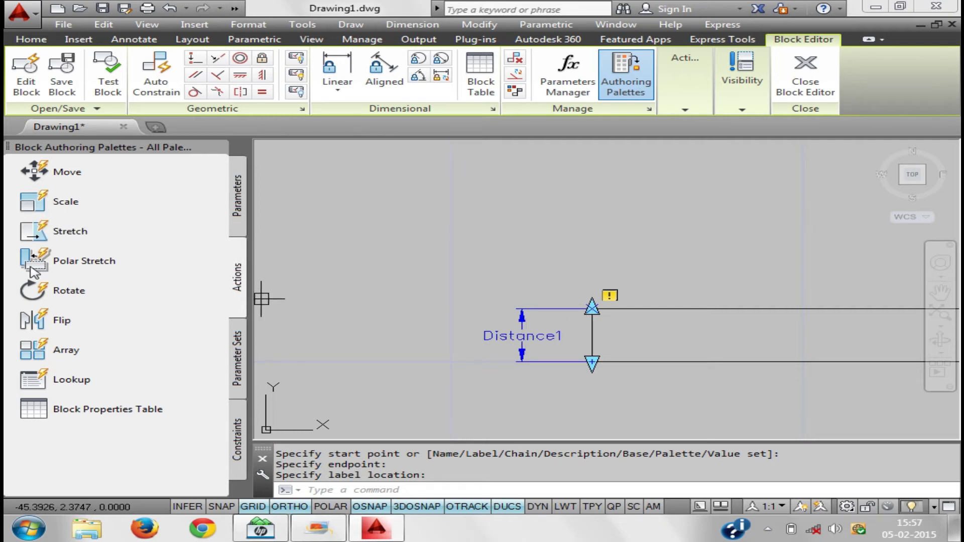
# Add a Stretch action on Distance1's lower point with a frame around that end
pyautogui.click(50, 232)
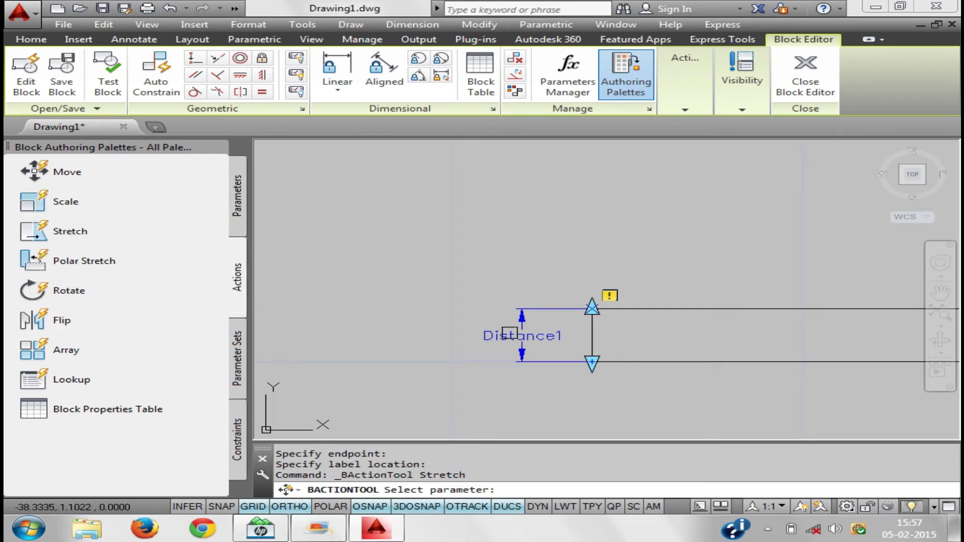
pyautogui.click(519, 337)
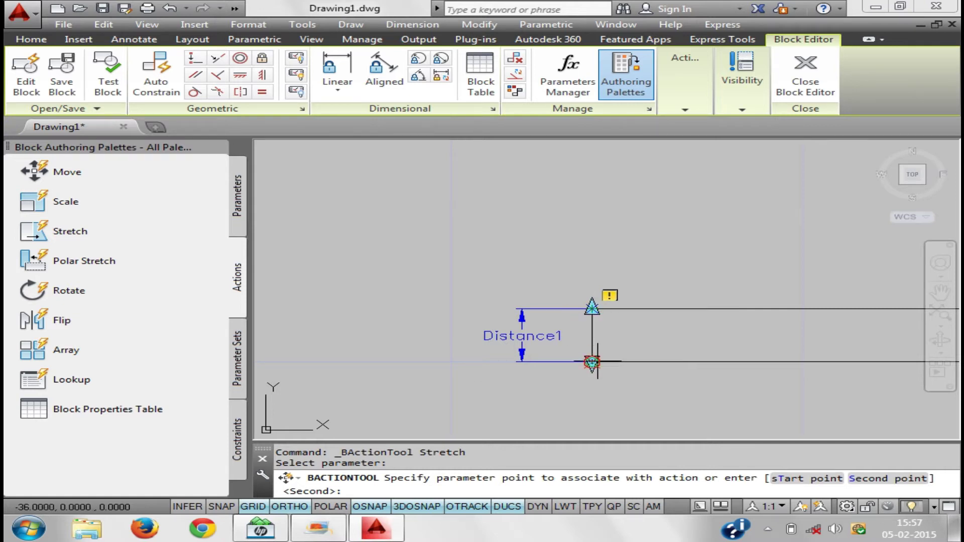
pyautogui.click(597, 361)
pyautogui.click(562, 274)
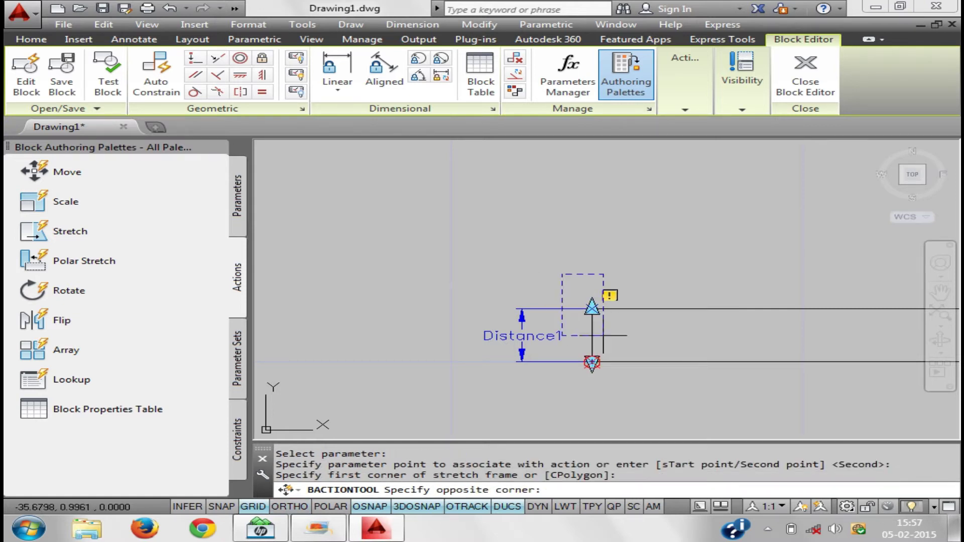
pyautogui.click(616, 412)
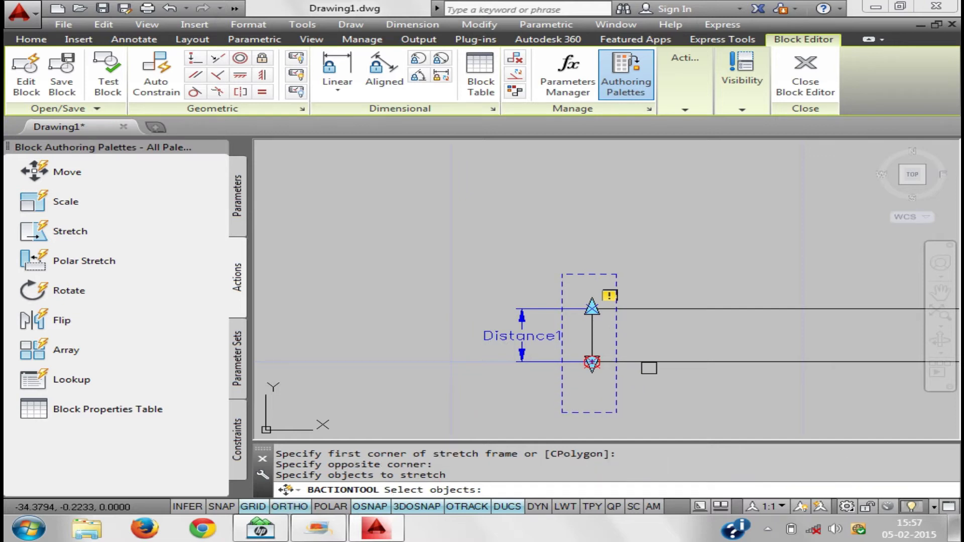
# Crossing-select the 7 plank objects to stretch and finish the action
pyautogui.click(720, 400)
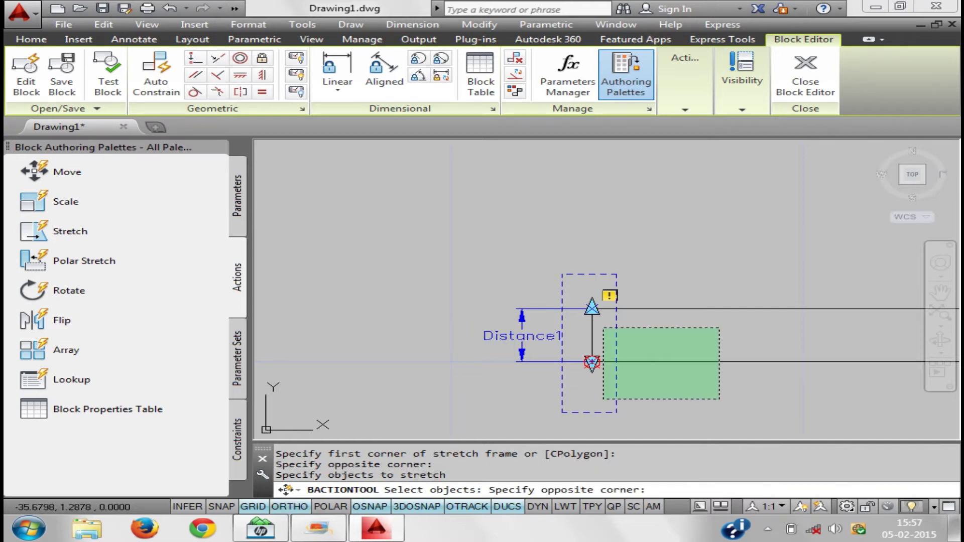
pyautogui.click(568, 287)
pyautogui.scroll(-5, 705, 353)
pyautogui.scroll(-2, 706, 353)
pyautogui.moveTo(706, 353); pyautogui.dragTo(287, 342, button='middle')
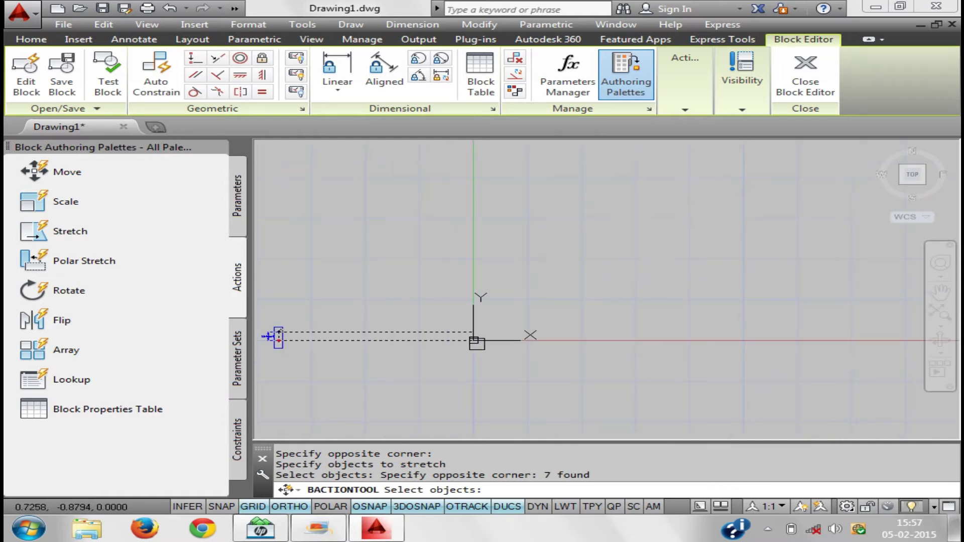
pyautogui.moveTo(503, 363); pyautogui.dragTo(660, 356, button='middle')
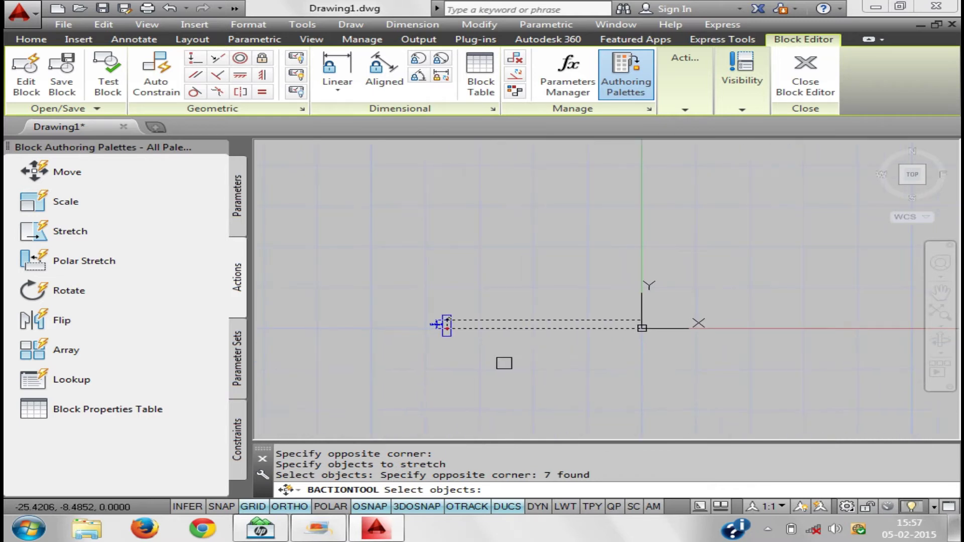
pyautogui.press('Return')
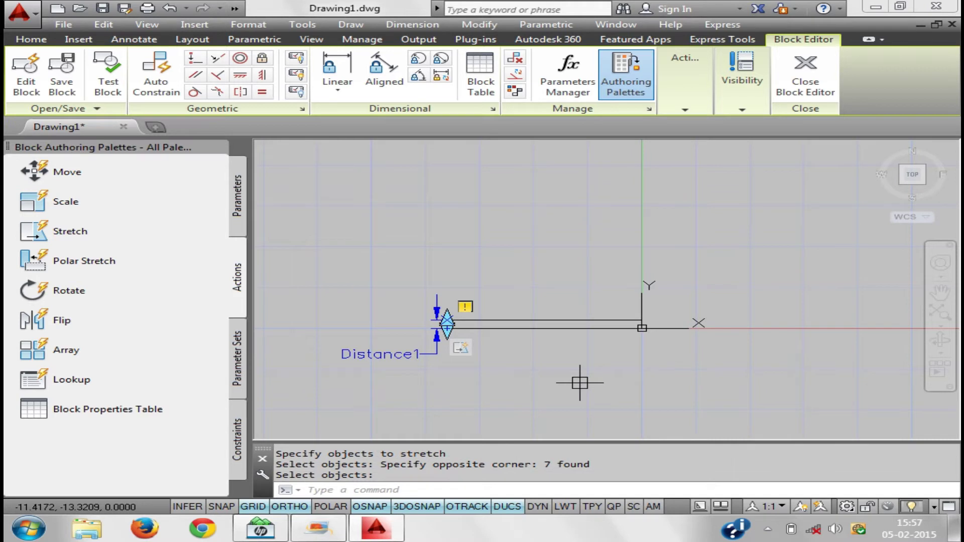
# Bring the whole block into view and close the Block Editor
pyautogui.scroll(2, 513, 317)
pyautogui.scroll(3, 503, 322)
pyautogui.moveTo(504, 322); pyautogui.dragTo(503, 379, button='middle')
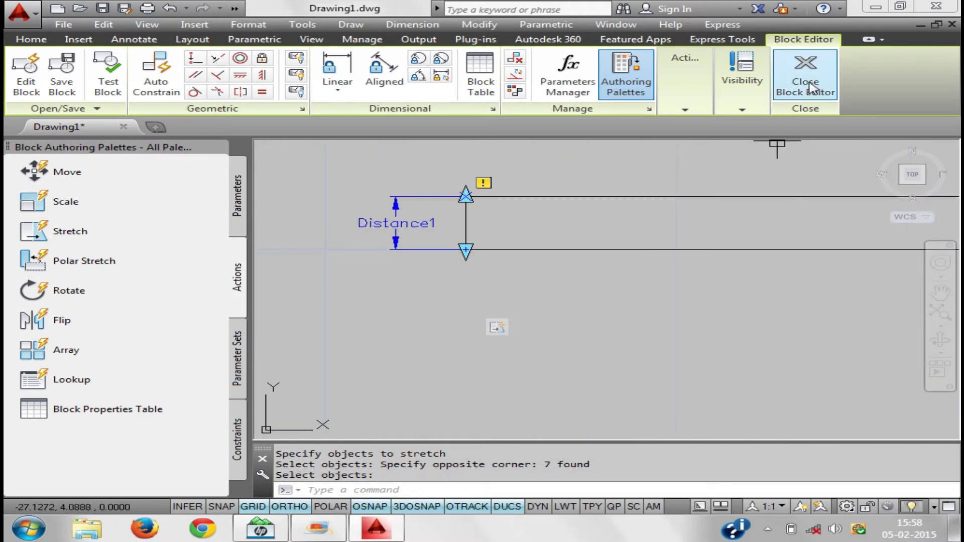
pyautogui.click(806, 75)
# Save the block changes and select the plank block in model space
pyautogui.click(512, 234)
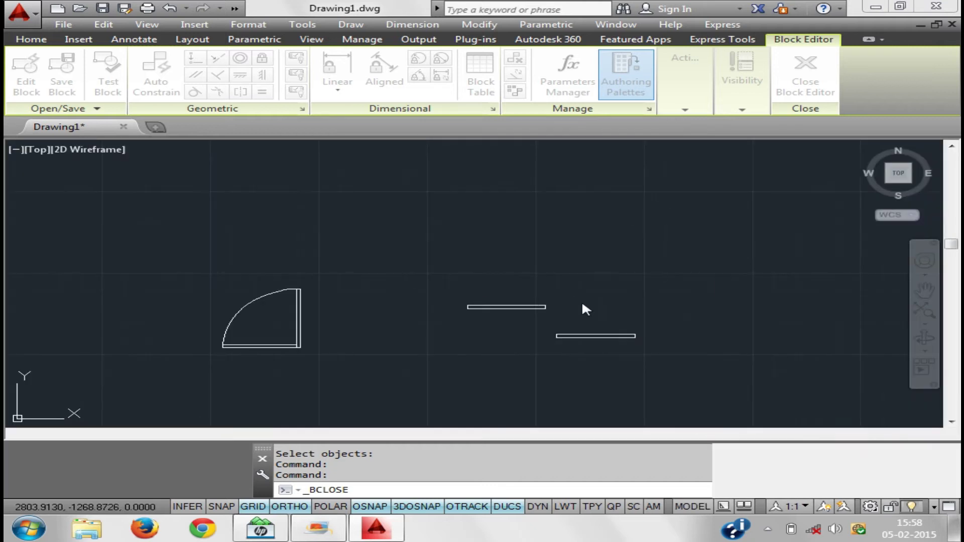
pyautogui.scroll(4, 586, 317)
pyautogui.moveTo(586, 316); pyautogui.dragTo(523, 263, button='middle')
pyautogui.click(481, 188)
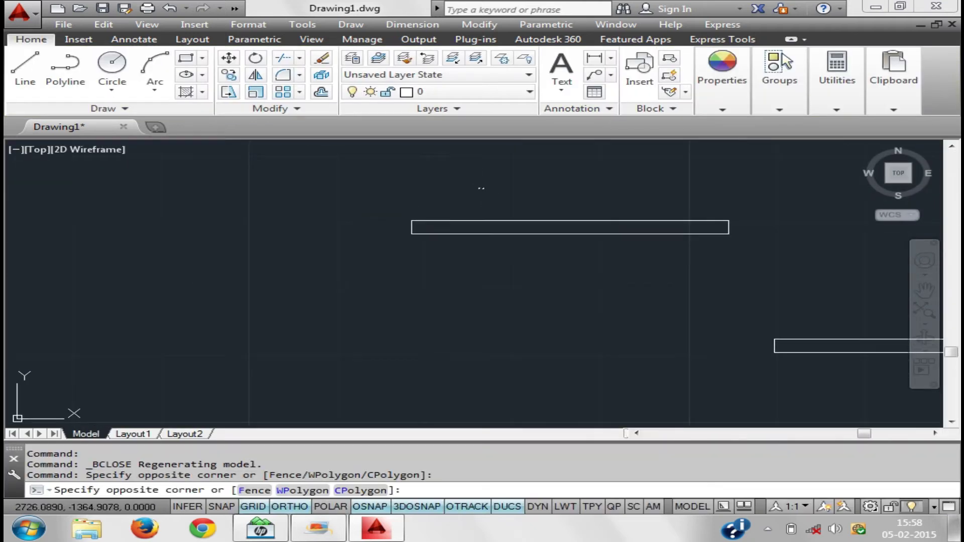
pyautogui.click(366, 276)
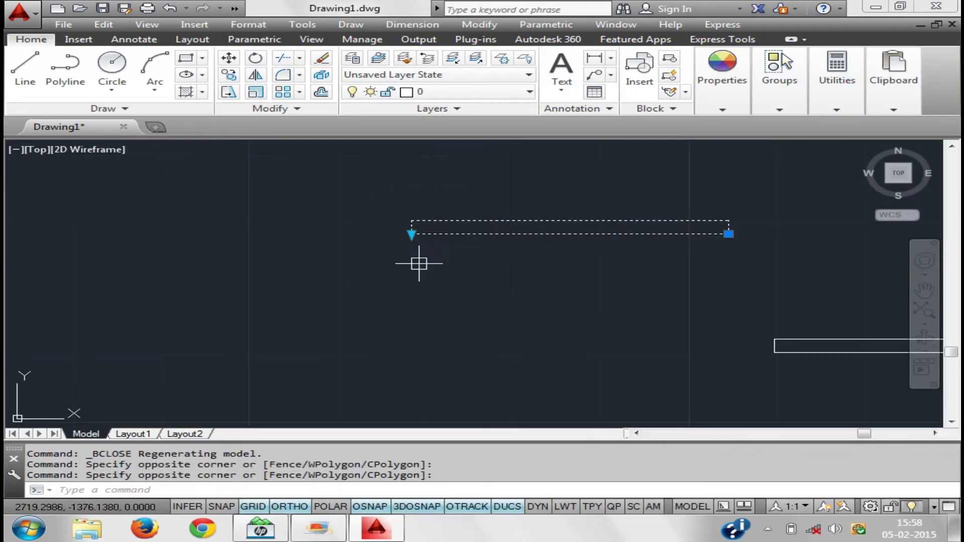
# Stretch the plank's left end twice with its grip into a slanted strip
pyautogui.click(411, 234)
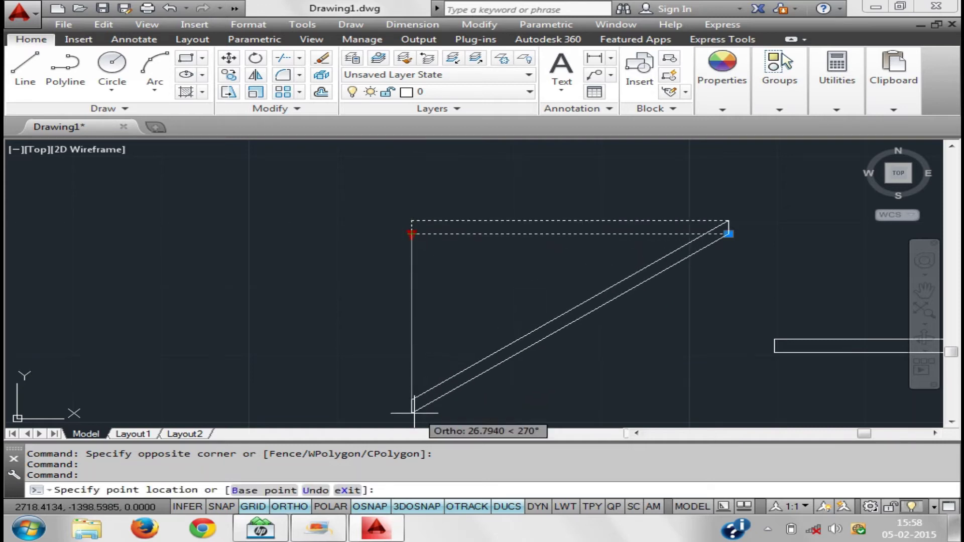
pyautogui.click(412, 371)
pyautogui.moveTo(477, 378); pyautogui.dragTo(402, 309, button='middle')
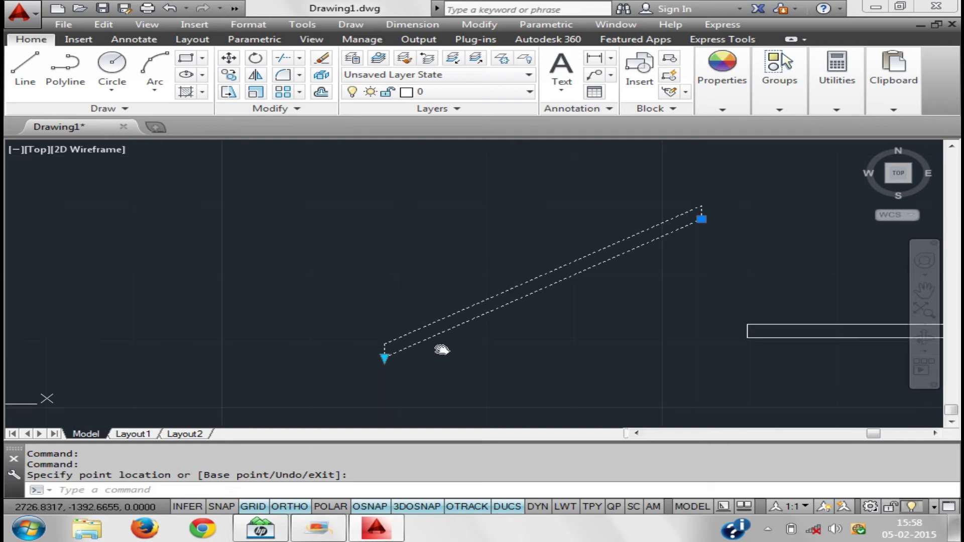
pyautogui.click(362, 306)
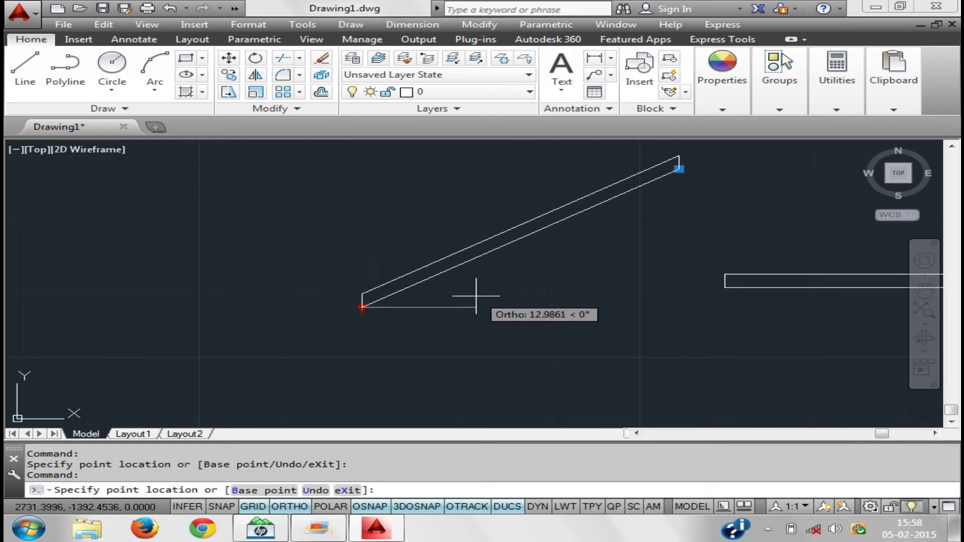
pyautogui.click(360, 215)
pyautogui.moveTo(409, 308); pyautogui.dragTo(415, 381, button='middle')
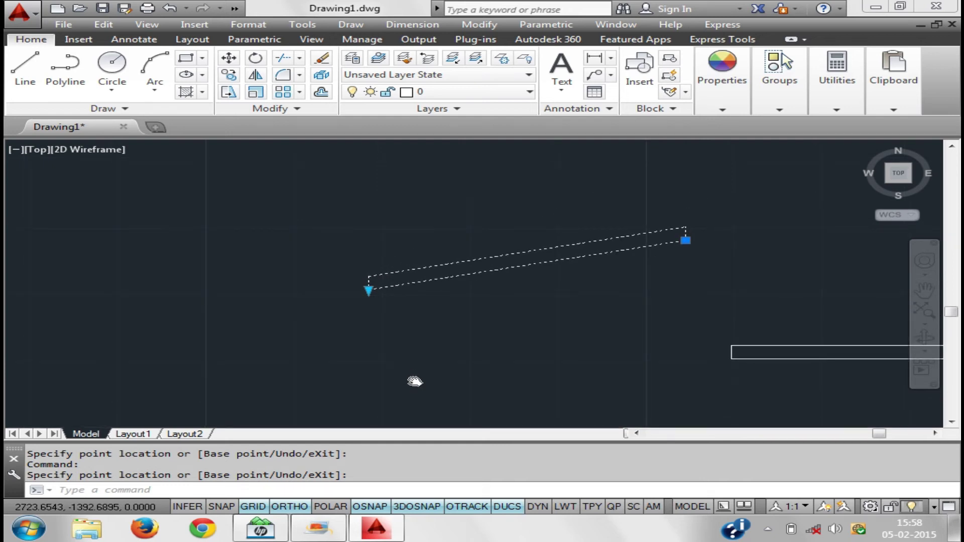
# Repeat BCLOSE from the shortcut menu, then double-click the plank block to edit it
pyautogui.rightClick(515, 297)
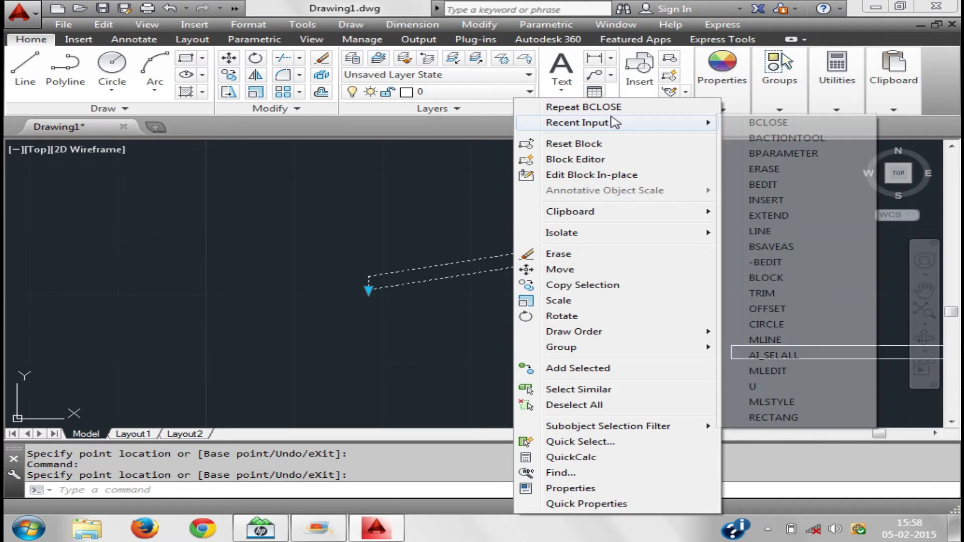
pyautogui.click(616, 110)
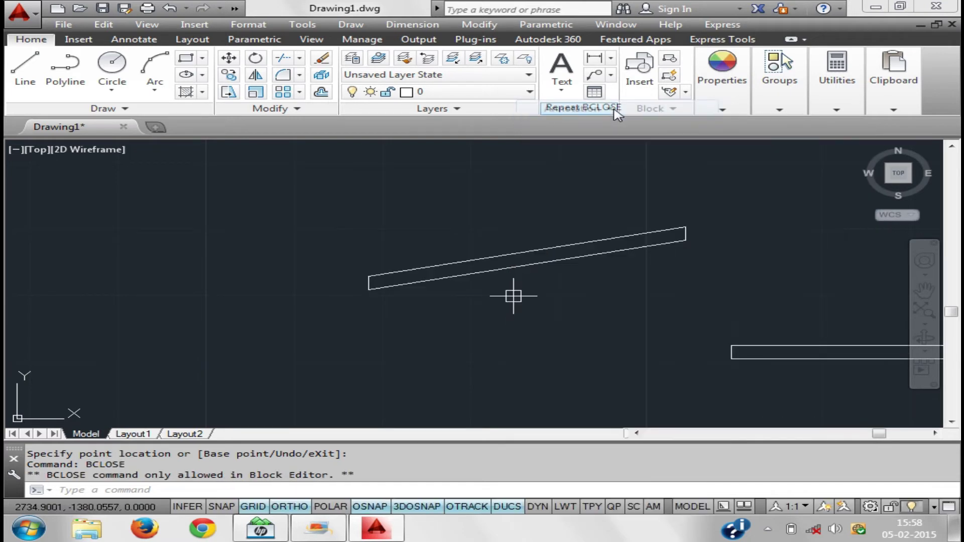
pyautogui.doubleClick(549, 257)
# Open the plank block for editing and delete its Distance1 parameter
pyautogui.click(471, 359)
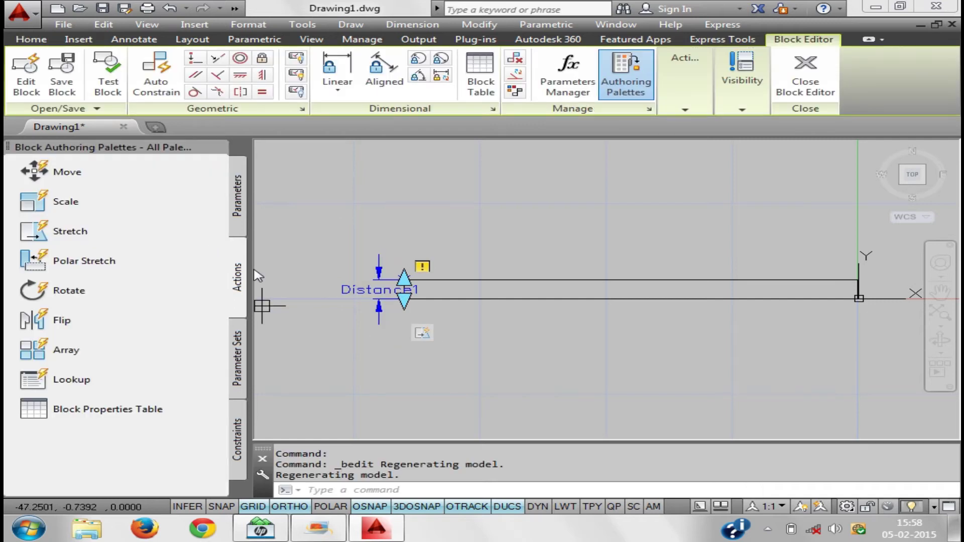
pyautogui.click(240, 215)
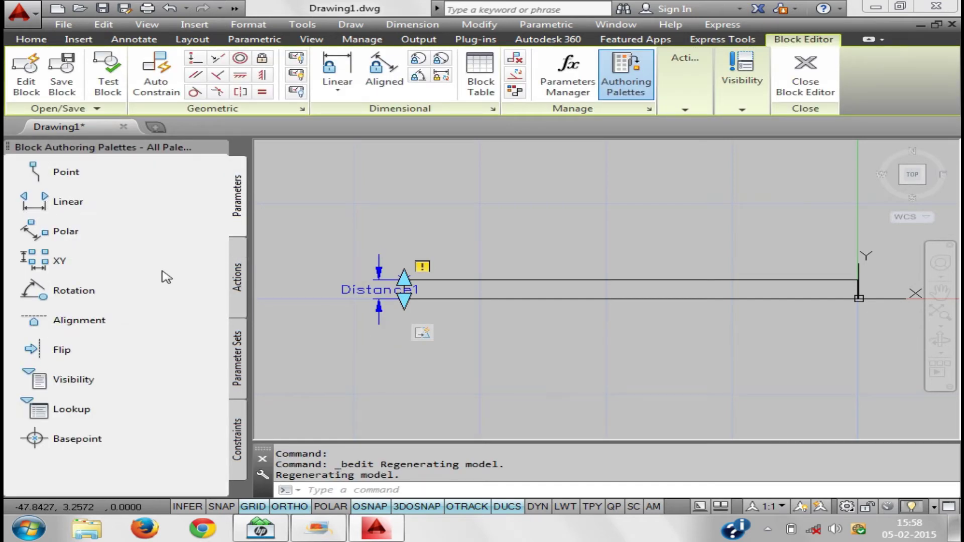
pyautogui.scroll(-5, 542, 297)
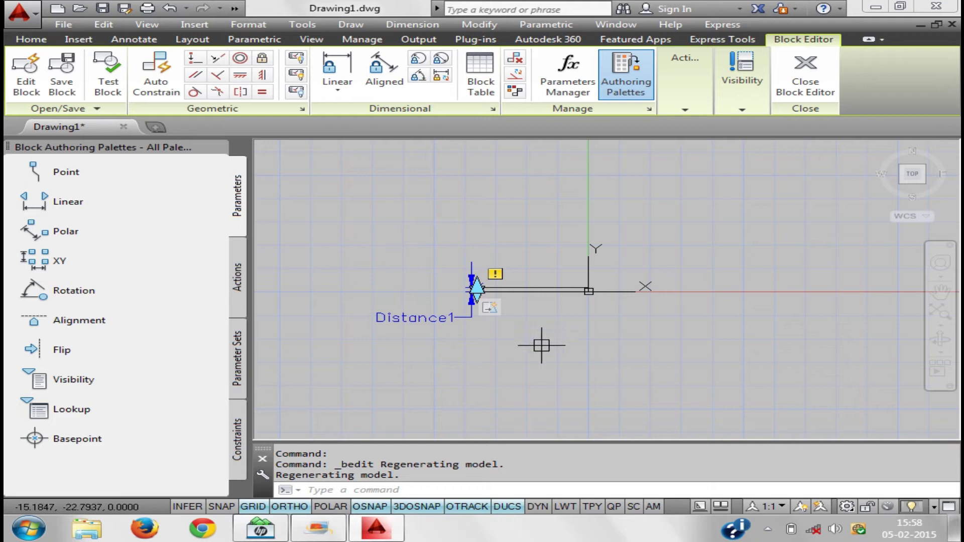
pyautogui.click(448, 337)
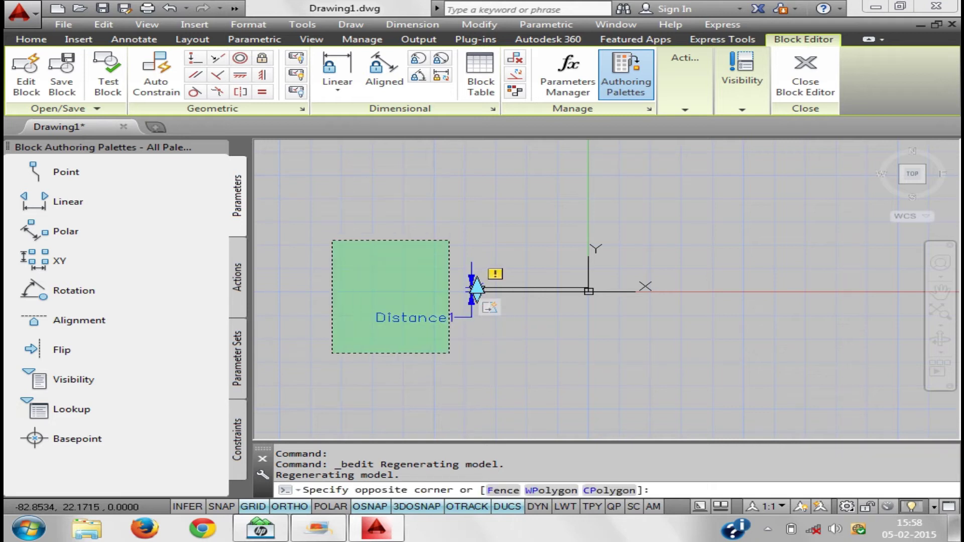
pyautogui.click(334, 239)
pyautogui.press('Delete')
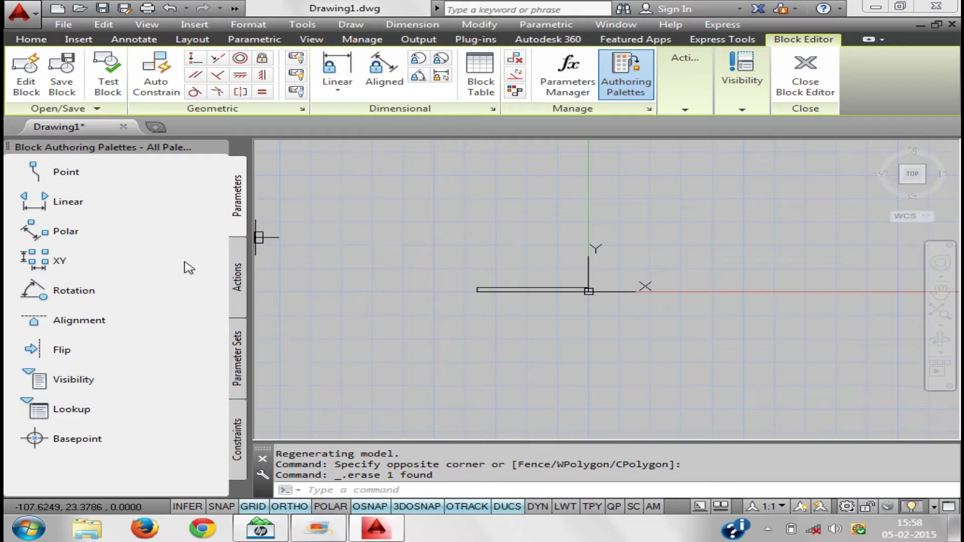
# Add a polar Distance1 parameter between the two corners of the plank's end
pyautogui.click(49, 232)
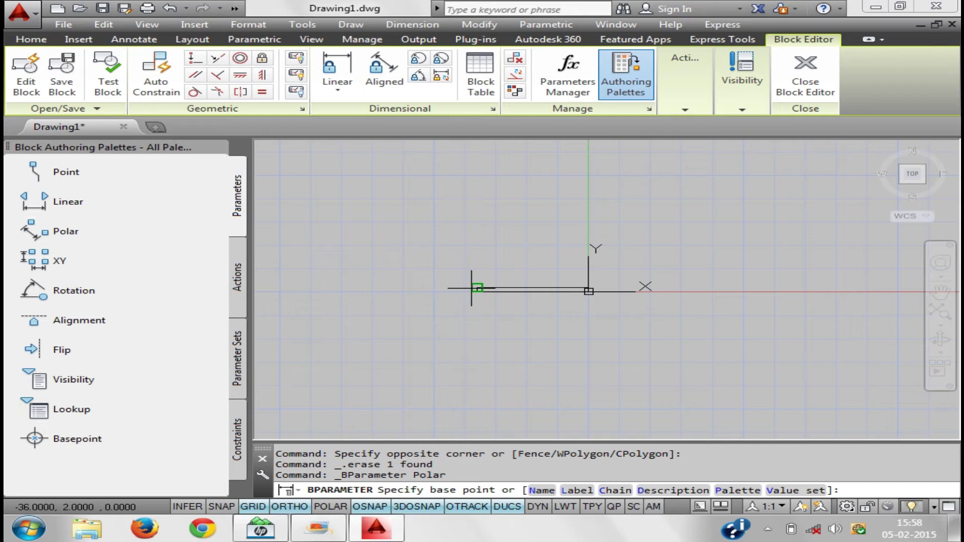
pyautogui.scroll(5, 478, 287)
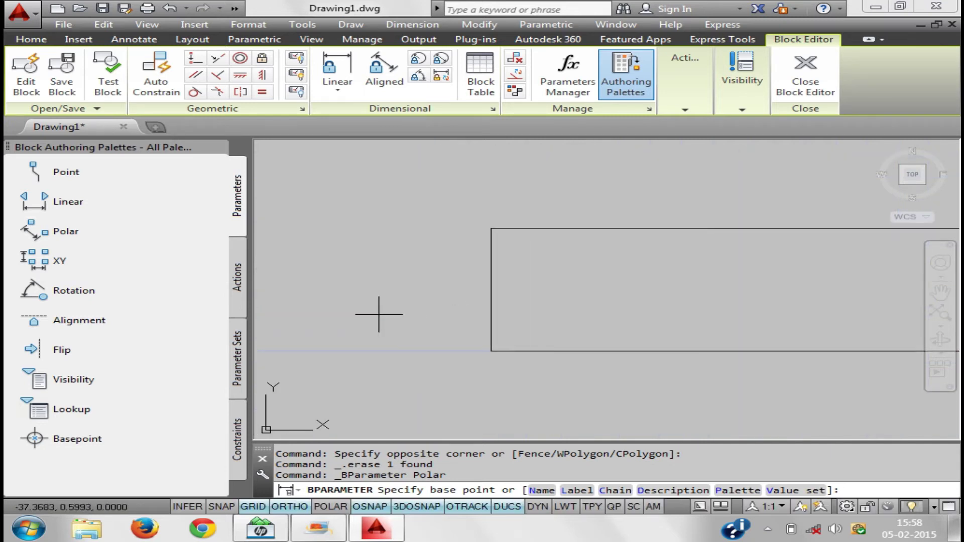
pyautogui.click(491, 228)
pyautogui.click(491, 352)
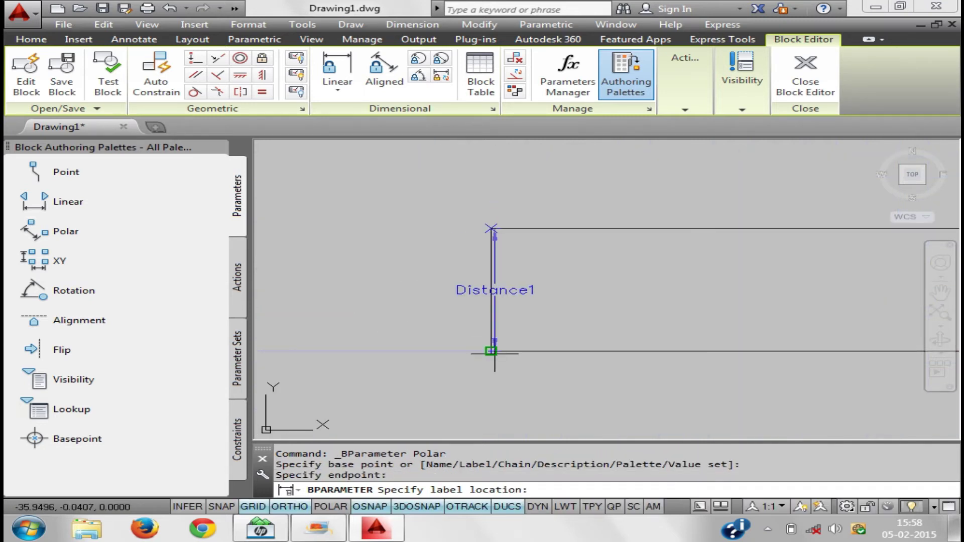
pyautogui.click(411, 340)
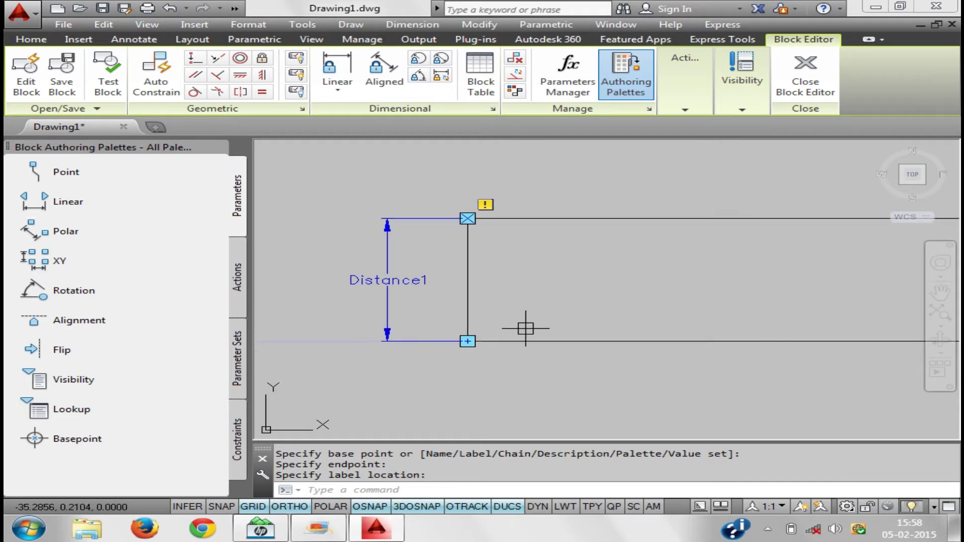
pyautogui.scroll(-4, 526, 329)
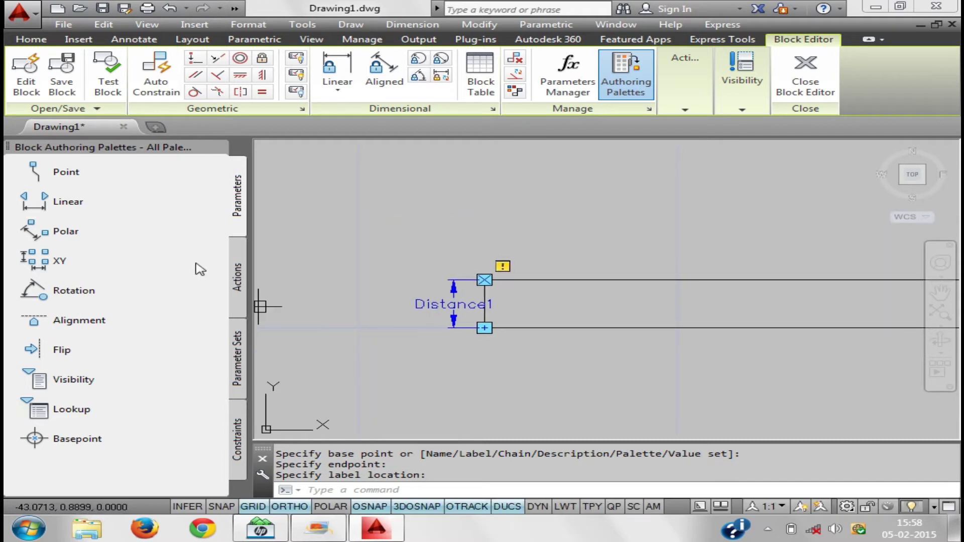
pyautogui.click(238, 281)
# Add a Polar Stretch action on Distance1, framing the end and selecting the grip and lines to stretch
pyautogui.click(25, 260)
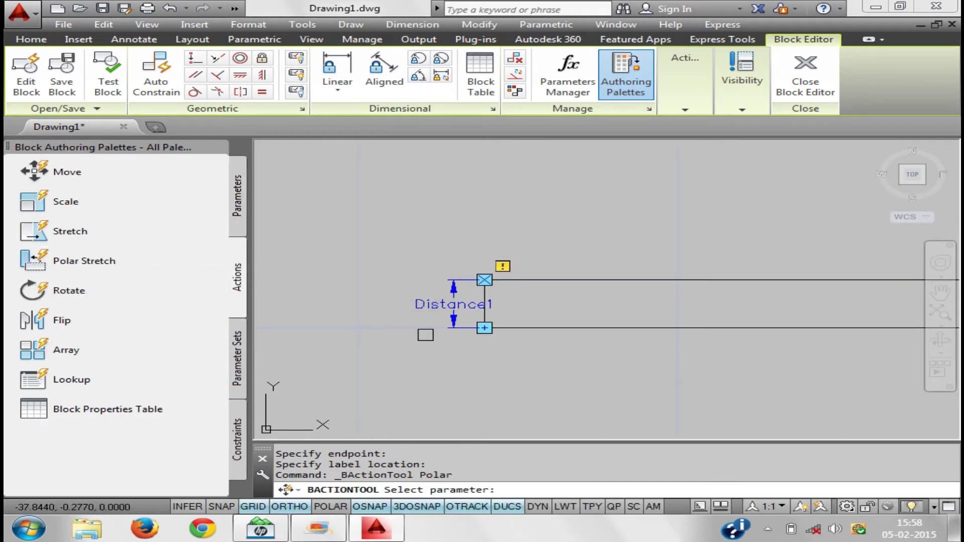
pyautogui.click(436, 309)
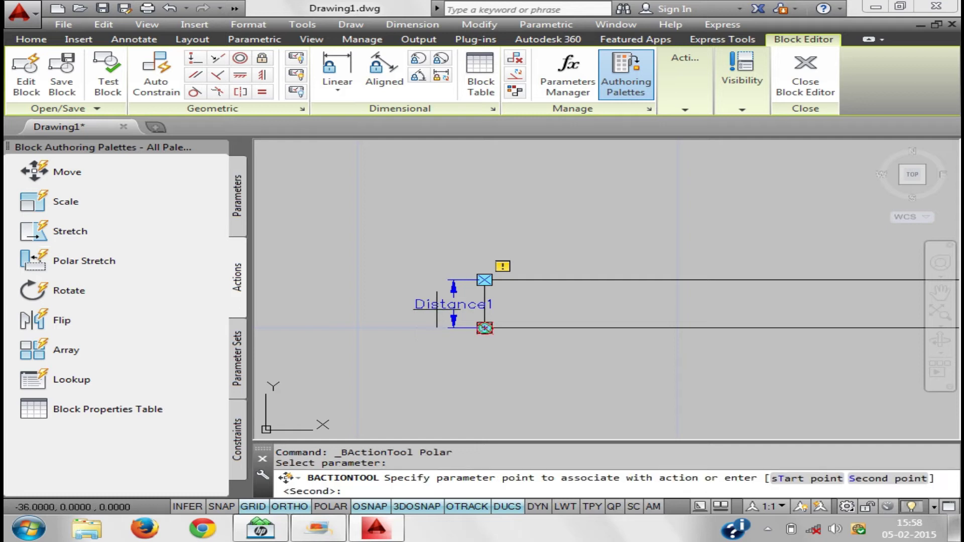
pyautogui.click(485, 329)
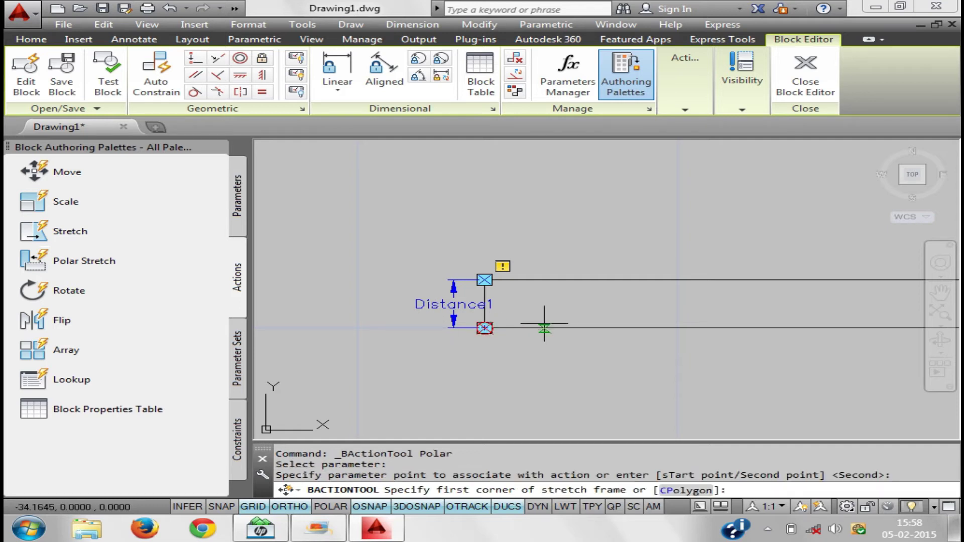
pyautogui.click(484, 273)
pyautogui.click(520, 359)
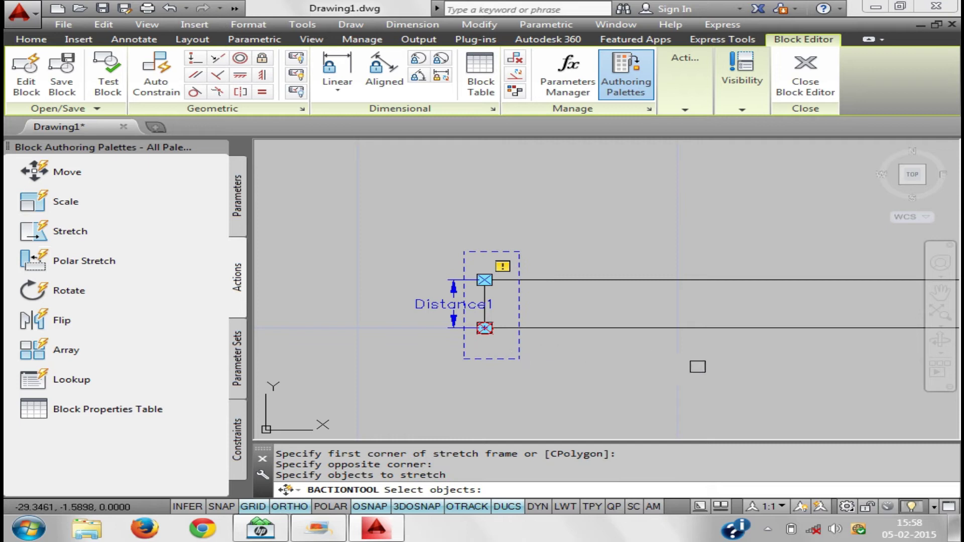
pyautogui.scroll(-5, 697, 367)
pyautogui.scroll(6, 564, 349)
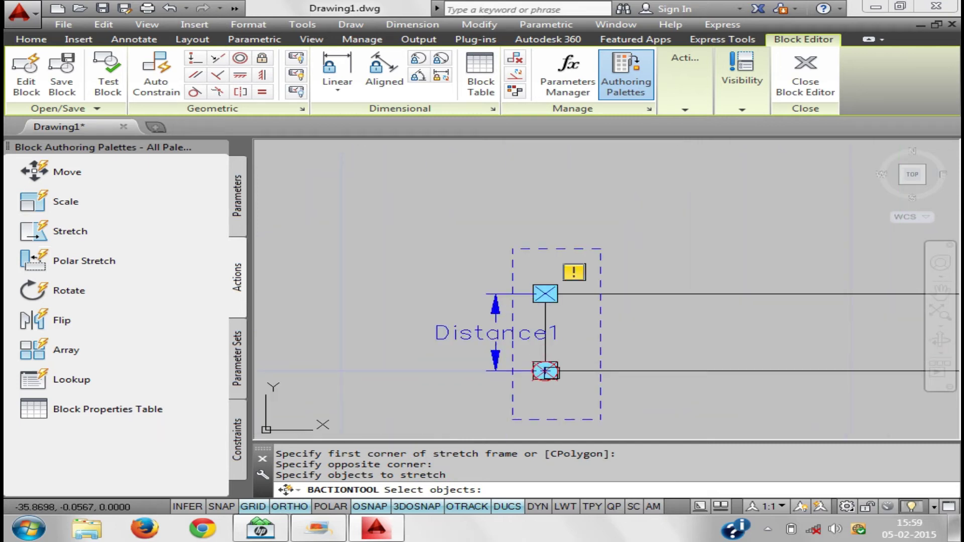
pyautogui.click(583, 390)
pyautogui.click(516, 349)
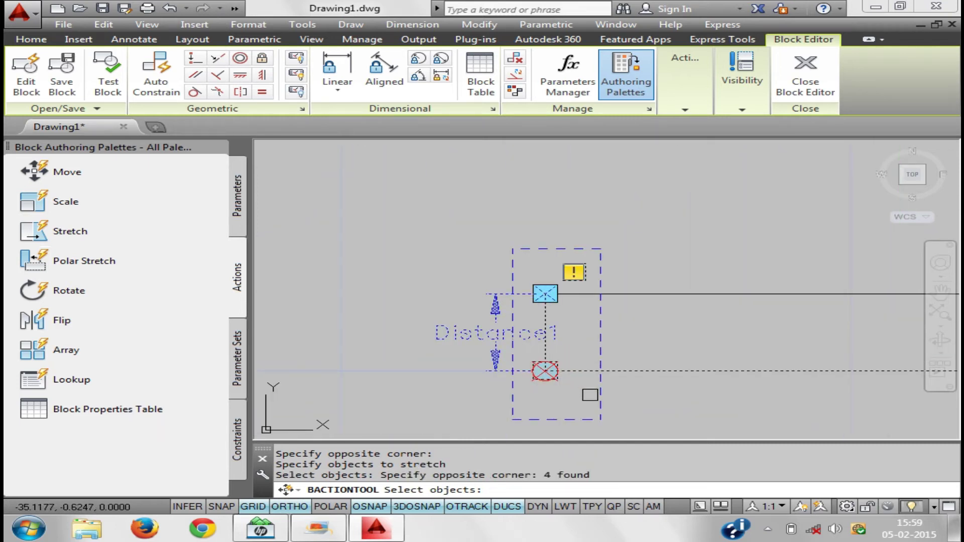
pyautogui.press('Return')
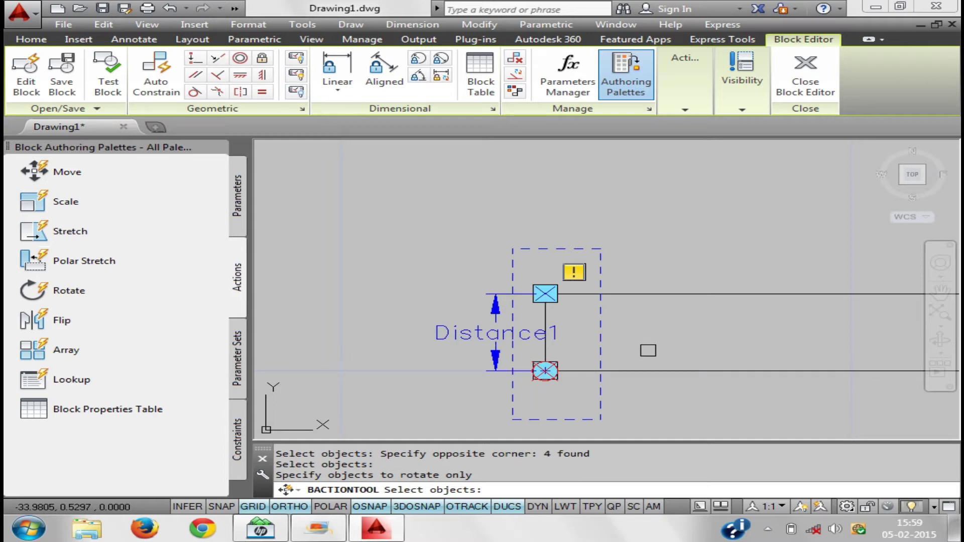
# Select the horizontal lines and remaining objects to rotate only, completing the action
pyautogui.moveTo(654, 355); pyautogui.dragTo(527, 344, button='middle')
pyautogui.click(656, 390)
pyautogui.click(526, 241)
pyautogui.click(456, 327)
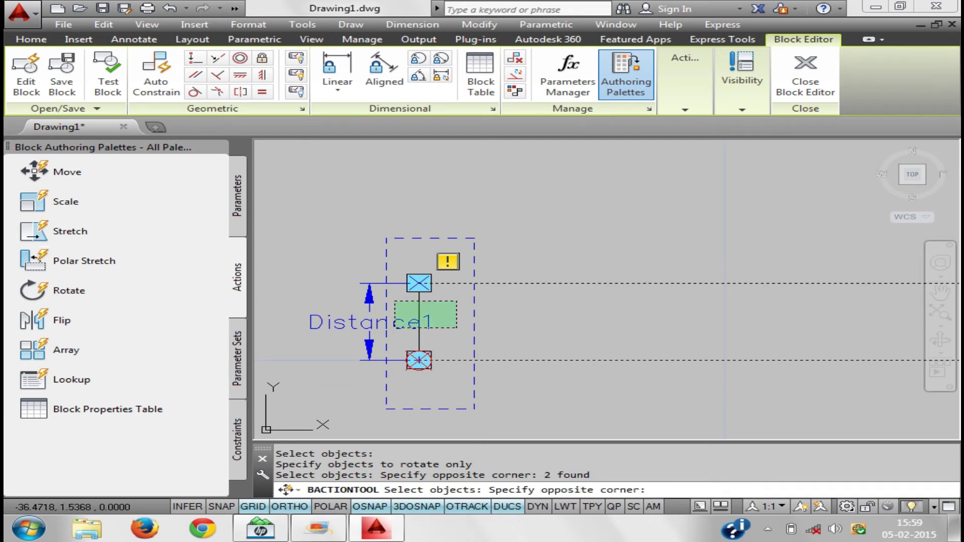
pyautogui.click(394, 300)
pyautogui.scroll(-5, 577, 338)
pyautogui.click(842, 368)
pyautogui.click(678, 288)
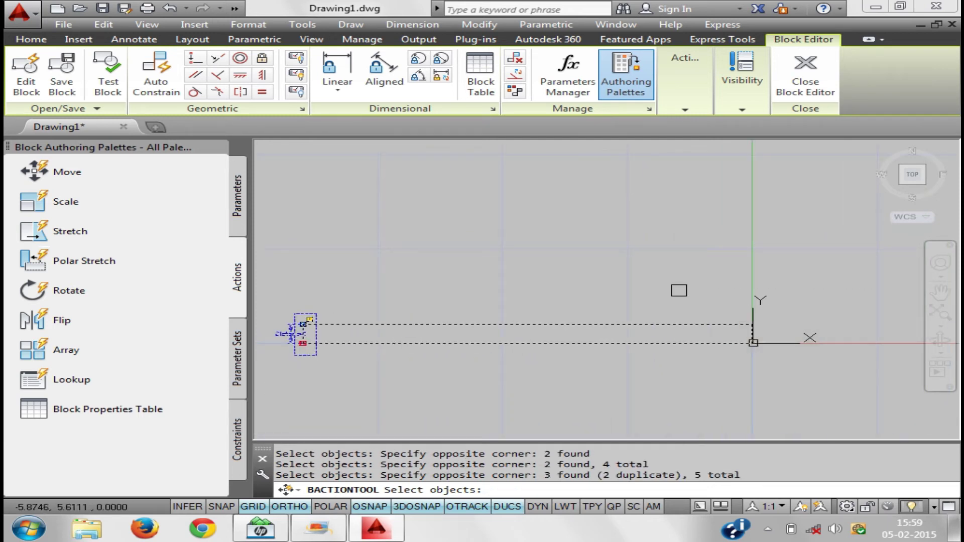
pyautogui.press('Return')
pyautogui.scroll(5, 465, 340)
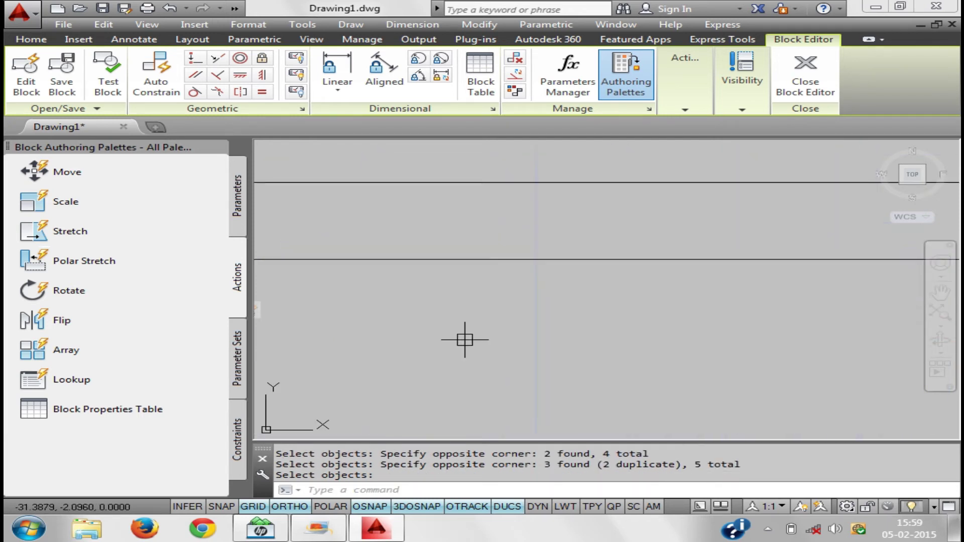
pyautogui.moveTo(474, 345)
pyautogui.mouseDown(button='middle')
pyautogui.moveTo(609, 344)
pyautogui.moveTo(577, 291)
pyautogui.mouseUp(button='middle')
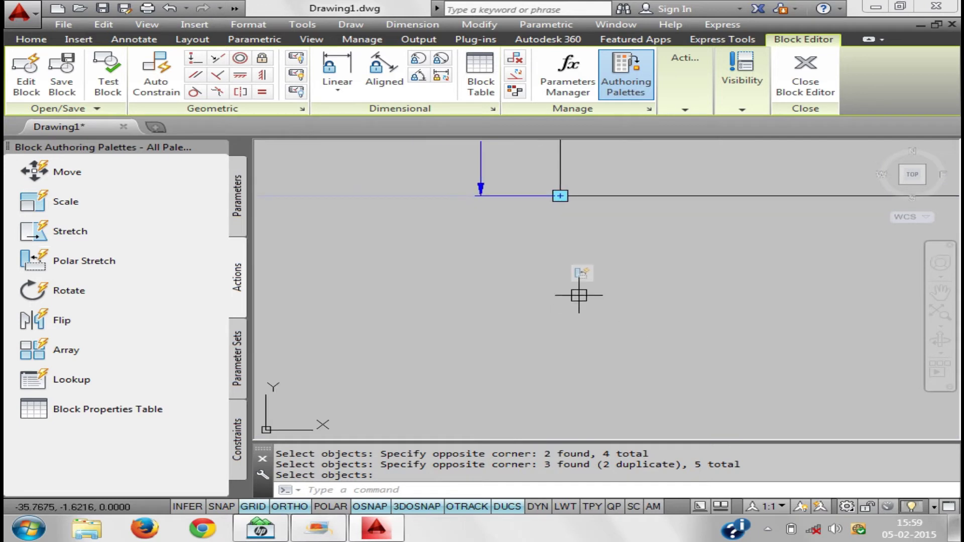
# Save the block changes and select the upper plank block in model space
pyautogui.click(805, 76)
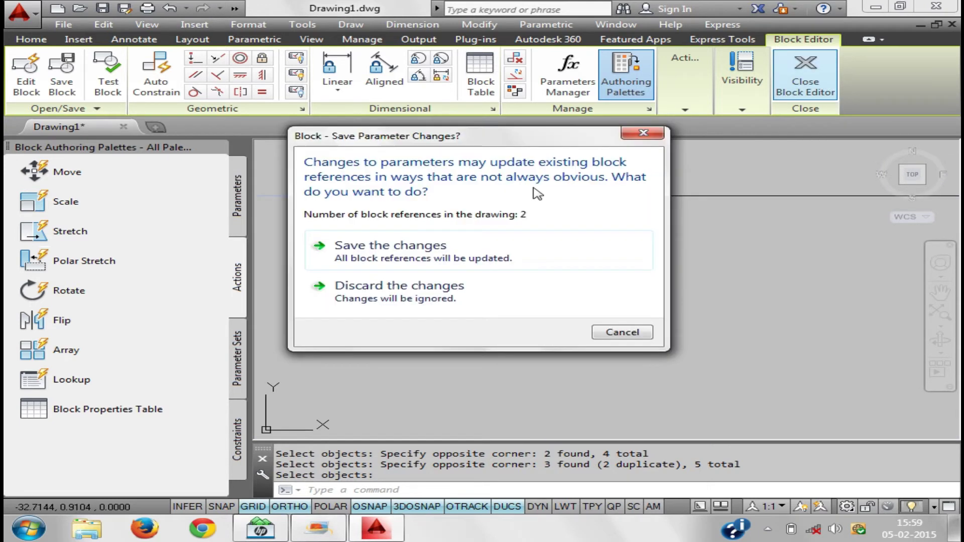
pyautogui.click(432, 310)
pyautogui.moveTo(519, 308); pyautogui.dragTo(459, 299, button='middle')
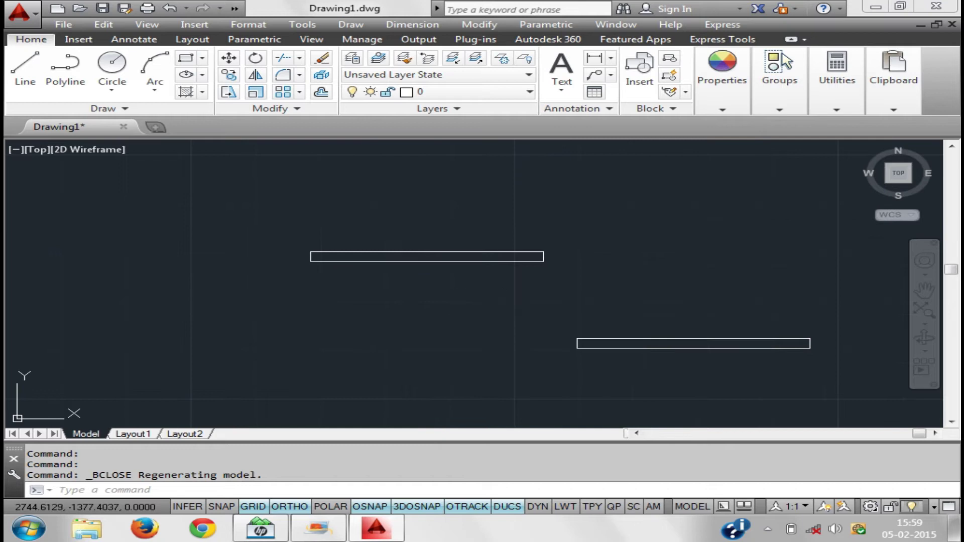
pyautogui.moveTo(420, 206); pyautogui.dragTo(316, 254)
pyautogui.moveTo(457, 253); pyautogui.dragTo(525, 224, button='middle')
# Pull the polar stretch grip upward so the line turns diagonal, then reopen the block
pyautogui.scroll(5, 383, 230)
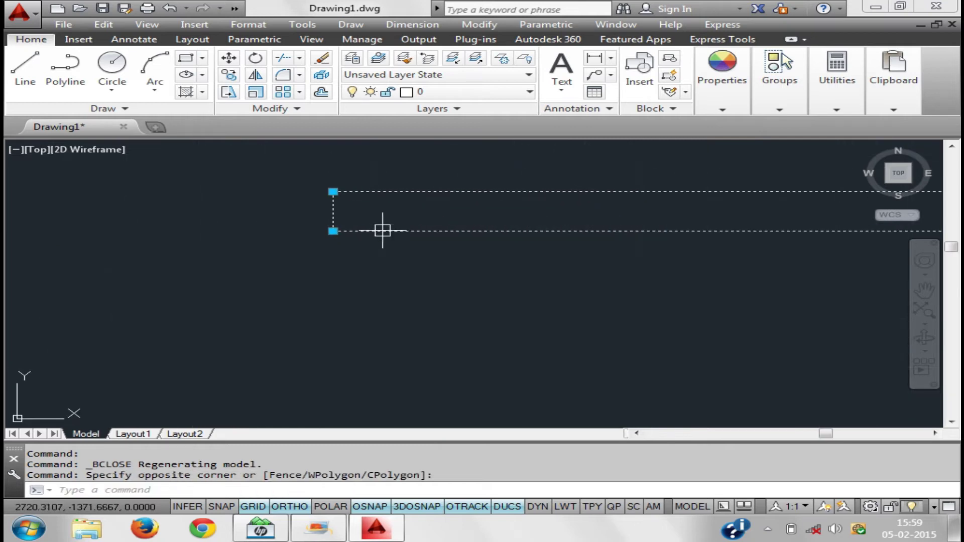
pyautogui.click(333, 231)
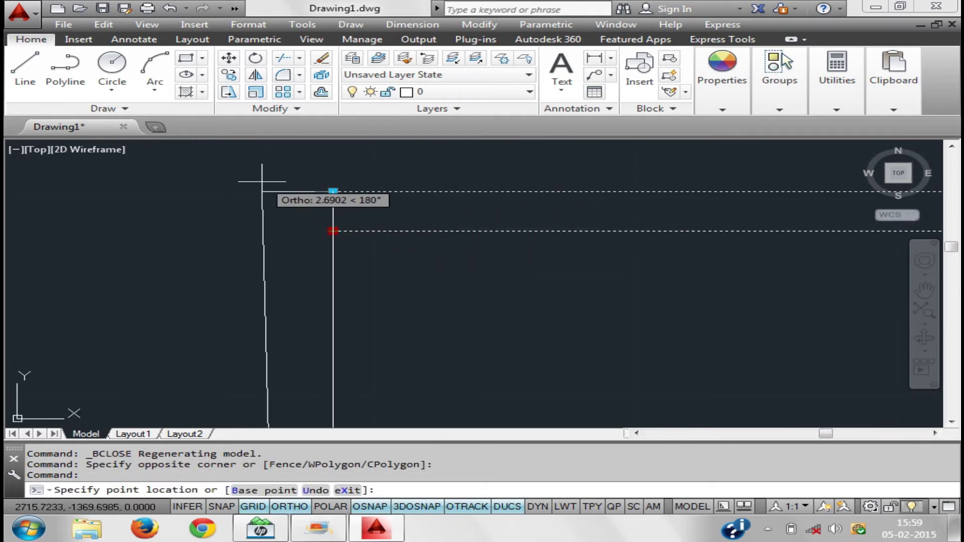
pyautogui.scroll(-5, 523, 215)
pyautogui.moveTo(514, 266); pyautogui.dragTo(492, 384, button='middle')
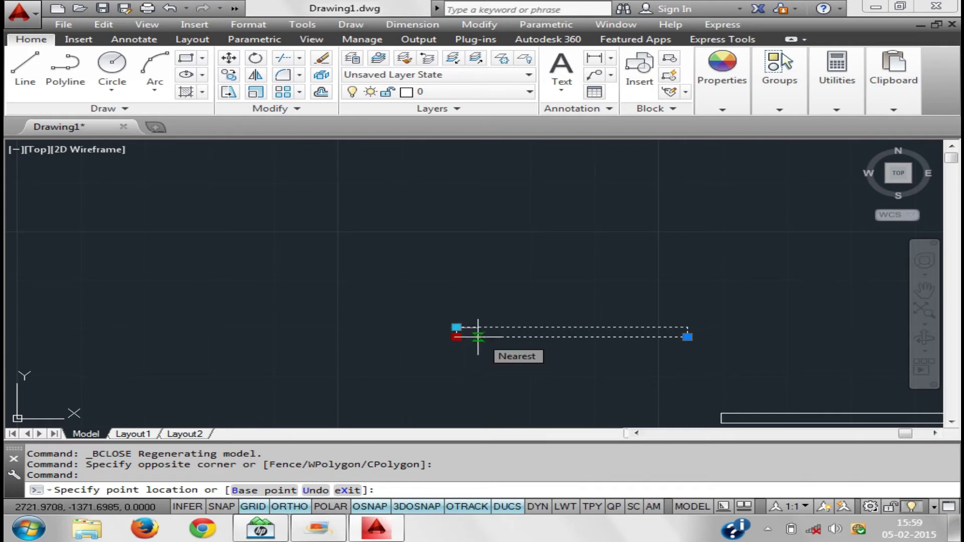
pyautogui.click(447, 156)
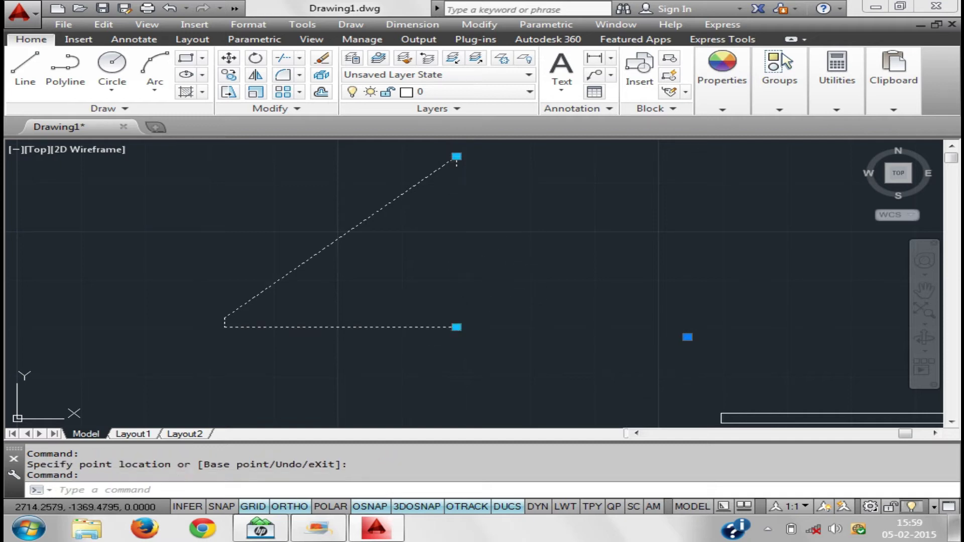
pyautogui.doubleClick(433, 332)
pyautogui.click(467, 357)
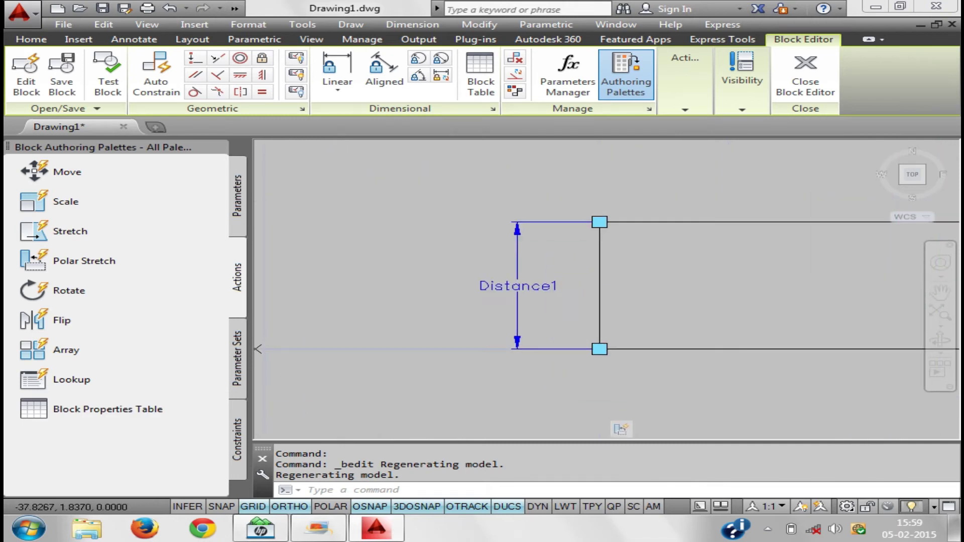
# Delete the polar Distance1 parameter from the plank block
pyautogui.click(577, 301)
pyautogui.click(411, 229)
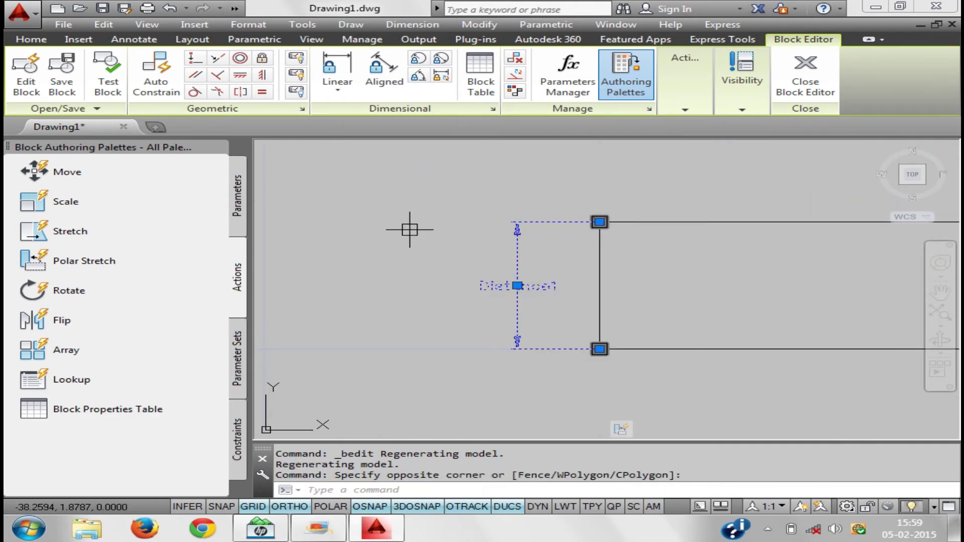
pyautogui.press('Delete')
pyautogui.scroll(-5, 410, 229)
pyautogui.scroll(-1, 458, 287)
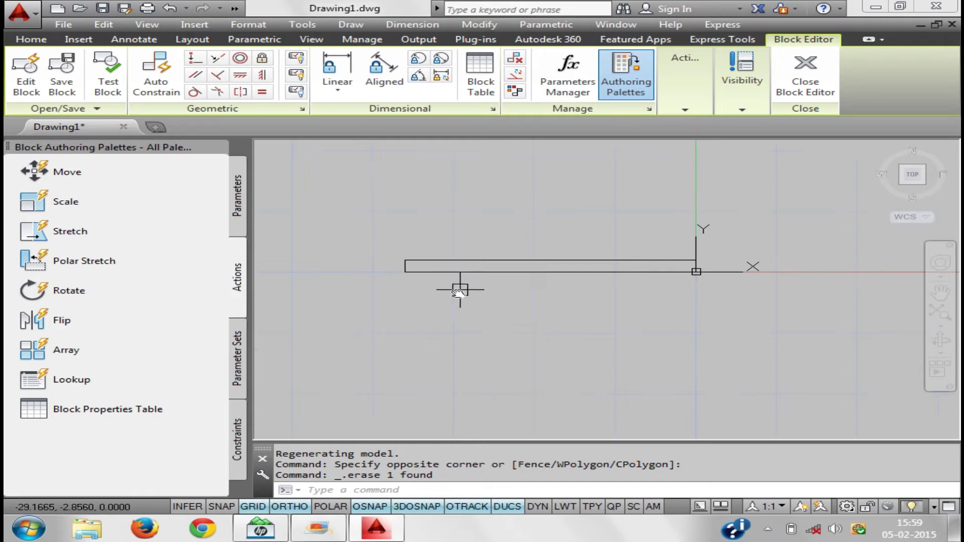
pyautogui.scroll(-1, 271, 284)
# Add an XY parameter from the plank's left endpoint to its top-right corner
pyautogui.click(236, 211)
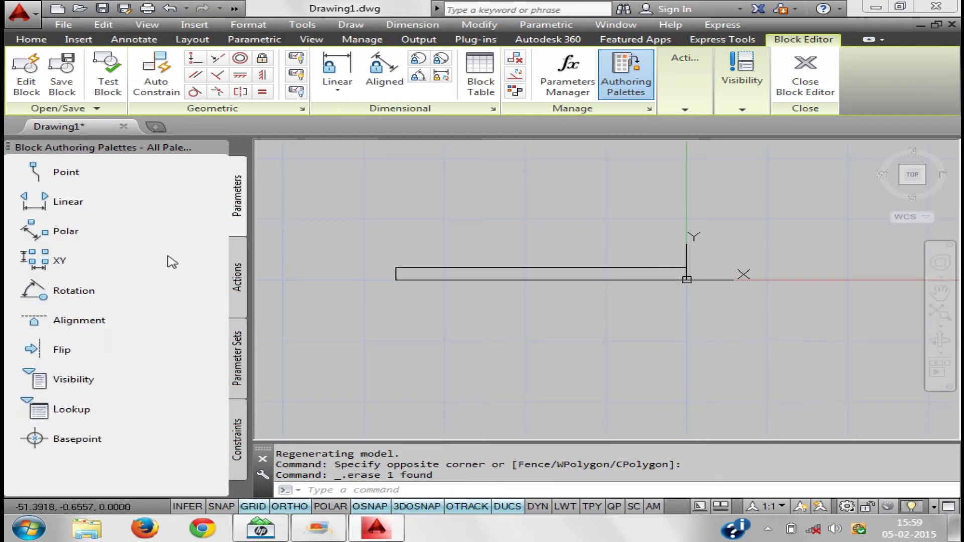
pyautogui.click(32, 261)
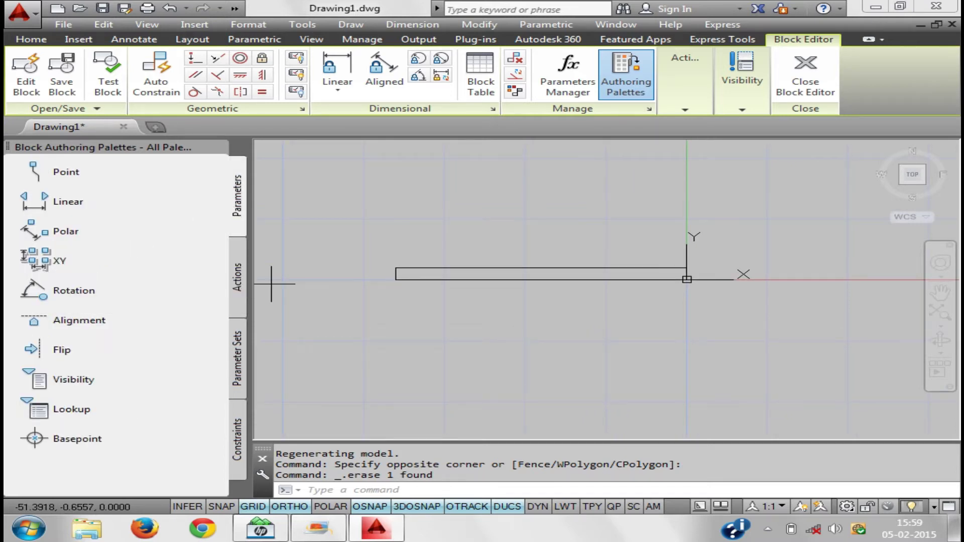
pyautogui.scroll(3, 341, 269)
pyautogui.moveTo(341, 269)
pyautogui.mouseDown(button='middle')
pyautogui.moveTo(358, 308)
pyautogui.moveTo(333, 318)
pyautogui.mouseUp(button='middle')
pyautogui.scroll(-2, 358, 318)
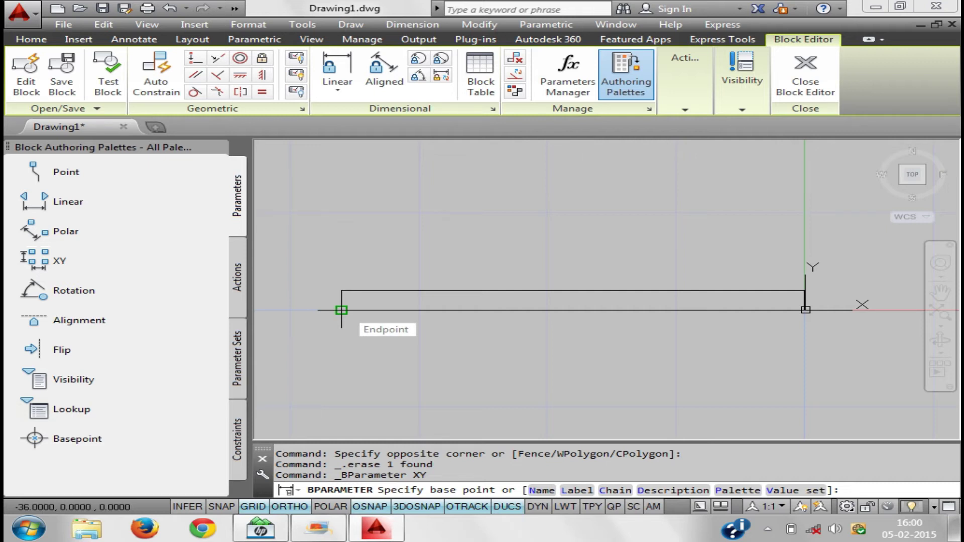
pyautogui.click(342, 310)
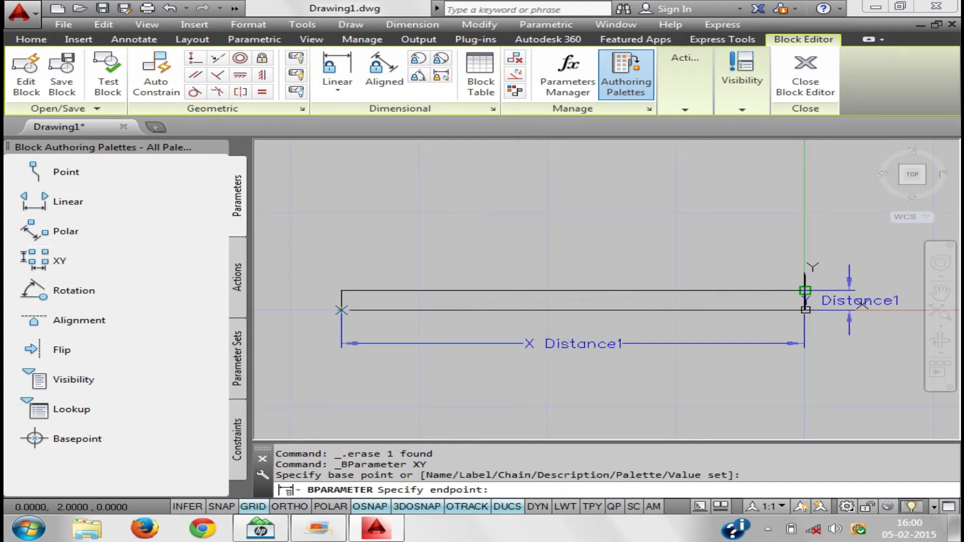
pyautogui.click(805, 290)
pyautogui.moveTo(622, 336)
pyautogui.mouseDown(button='middle')
pyautogui.moveTo(474, 314)
pyautogui.moveTo(612, 304)
pyautogui.moveTo(561, 311)
pyautogui.mouseUp(button='middle')
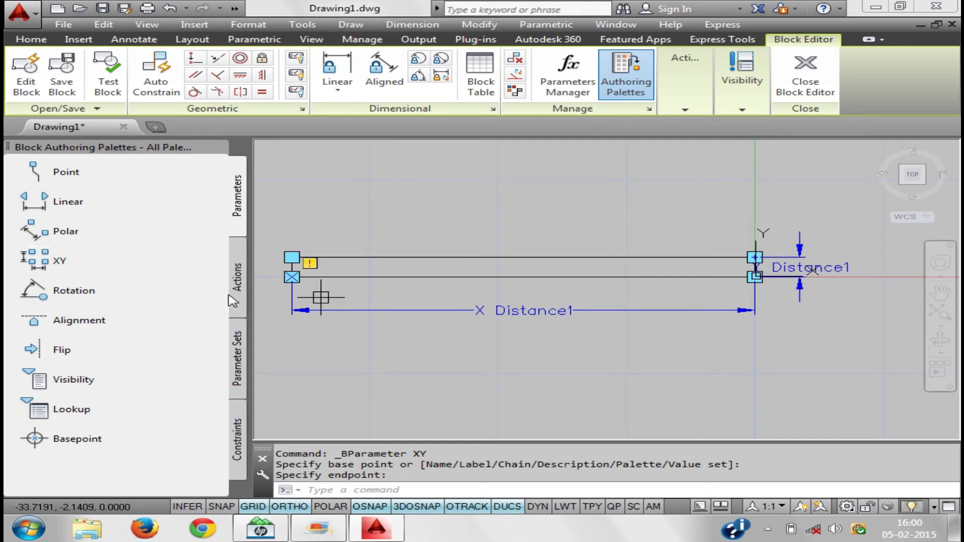
pyautogui.click(239, 276)
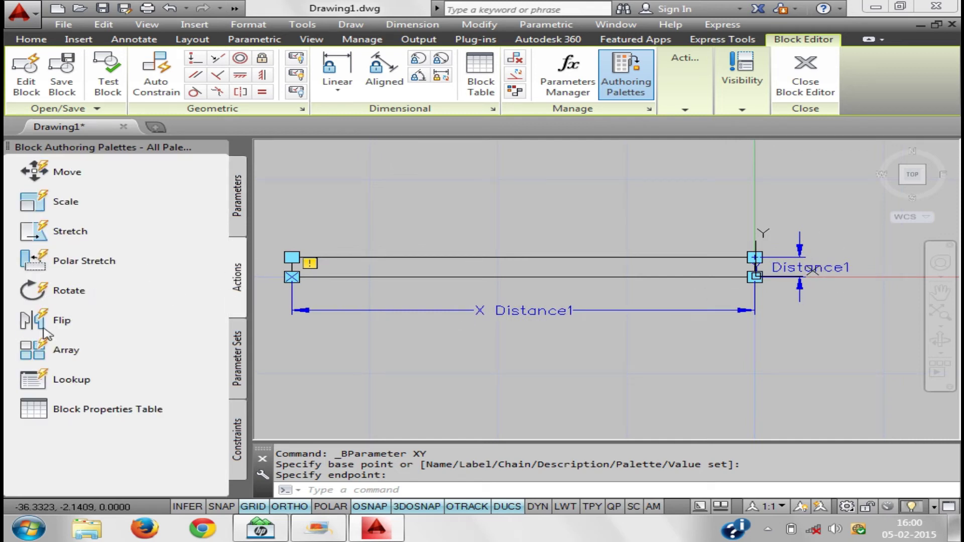
# Attach an Array action to the XY parameter, window-selecting the plank's 8 objects, with 80 row and column spacing
pyautogui.click(34, 350)
pyautogui.click(534, 309)
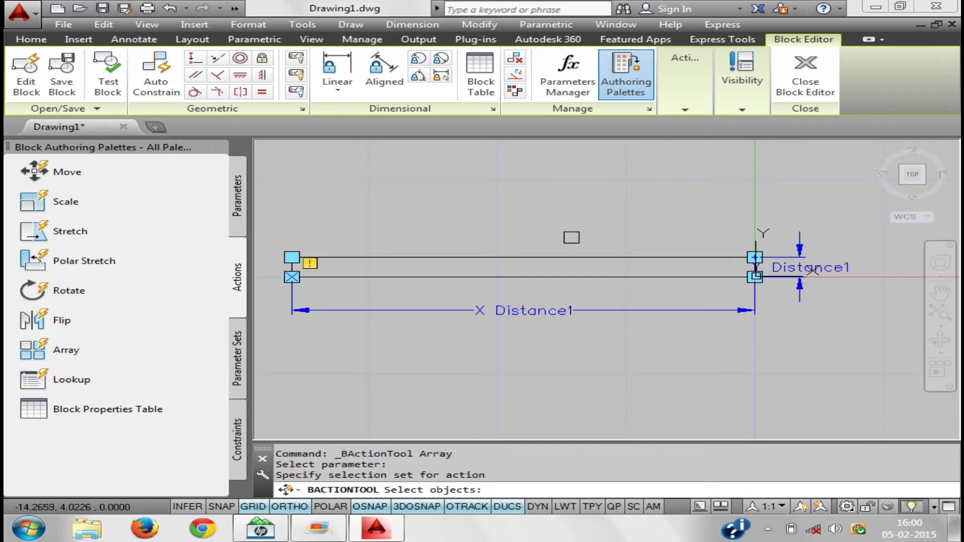
pyautogui.click(267, 206)
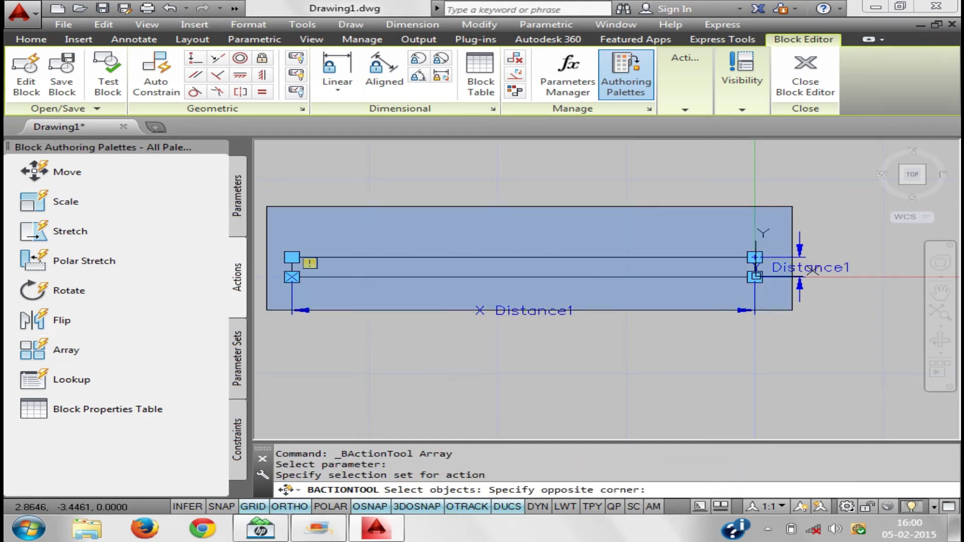
pyautogui.click(793, 313)
pyautogui.press('Return')
pyautogui.write('80')
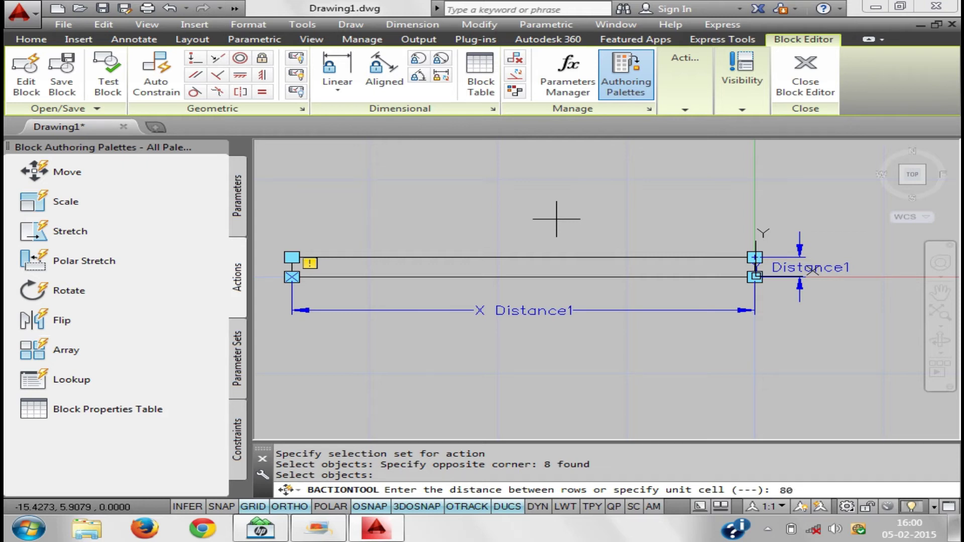
pyautogui.press('Return')
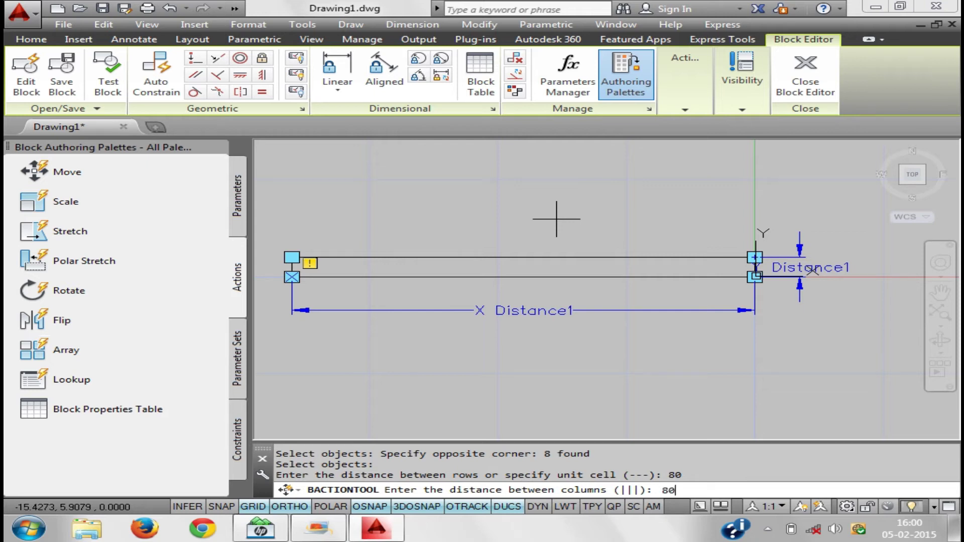
pyautogui.press('Return')
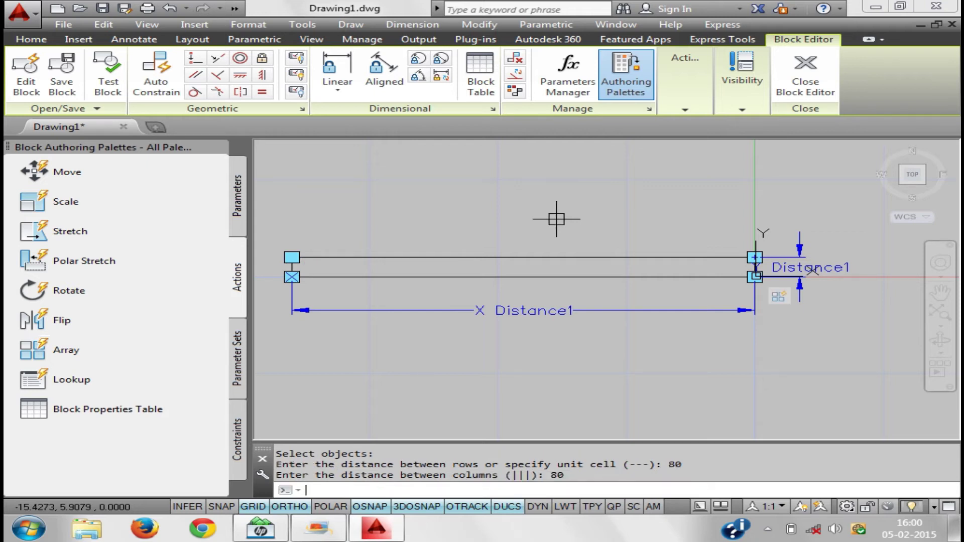
pyautogui.click(806, 73)
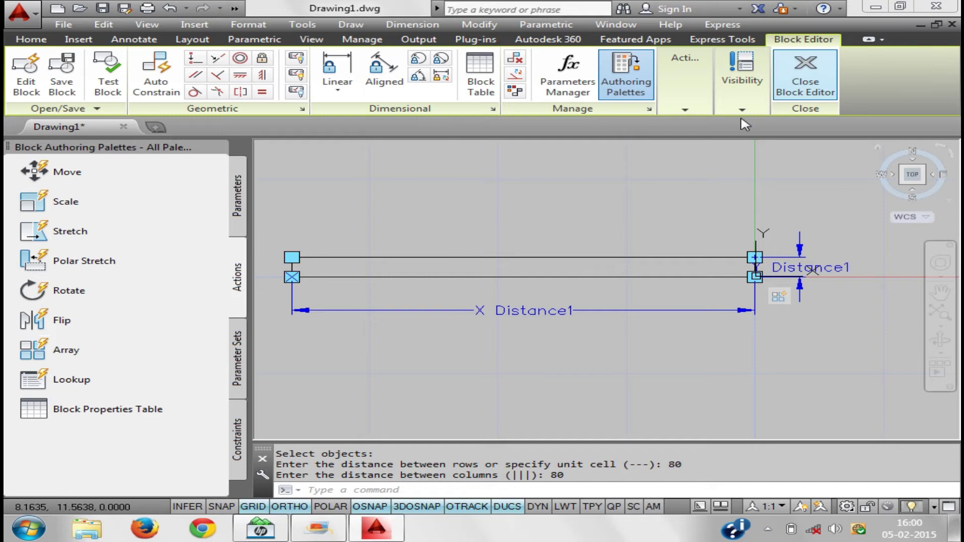
pyautogui.click(517, 250)
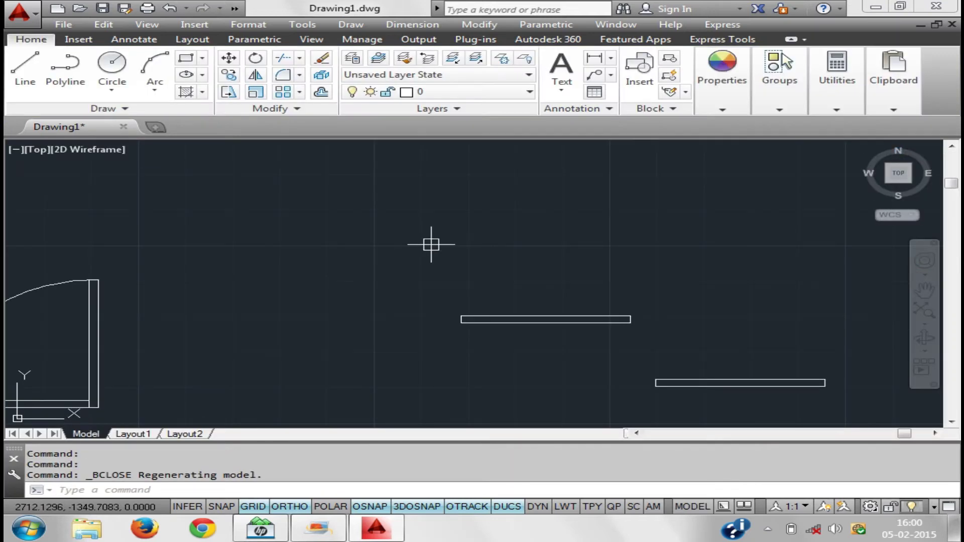
pyautogui.moveTo(472, 302); pyautogui.dragTo(388, 278, button='middle')
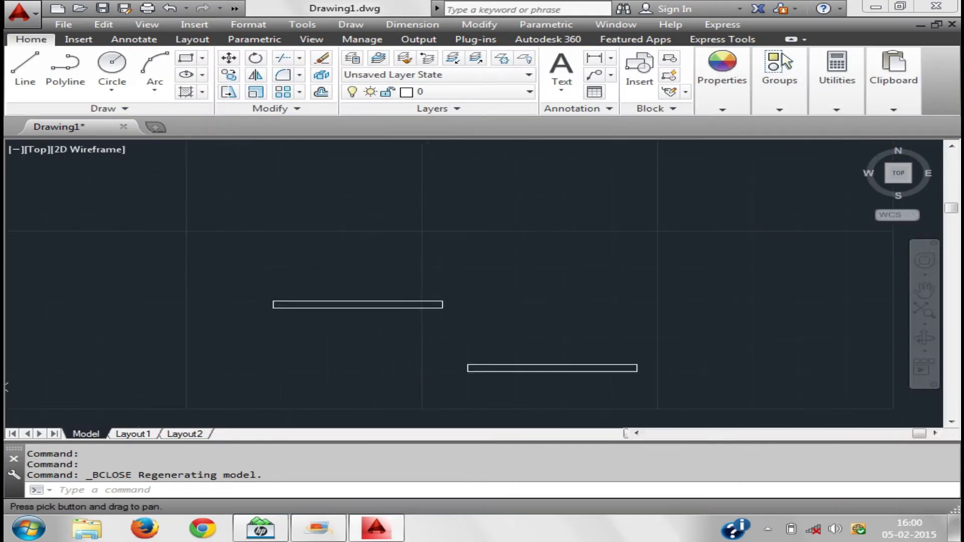
pyautogui.click(428, 331)
pyautogui.click(311, 267)
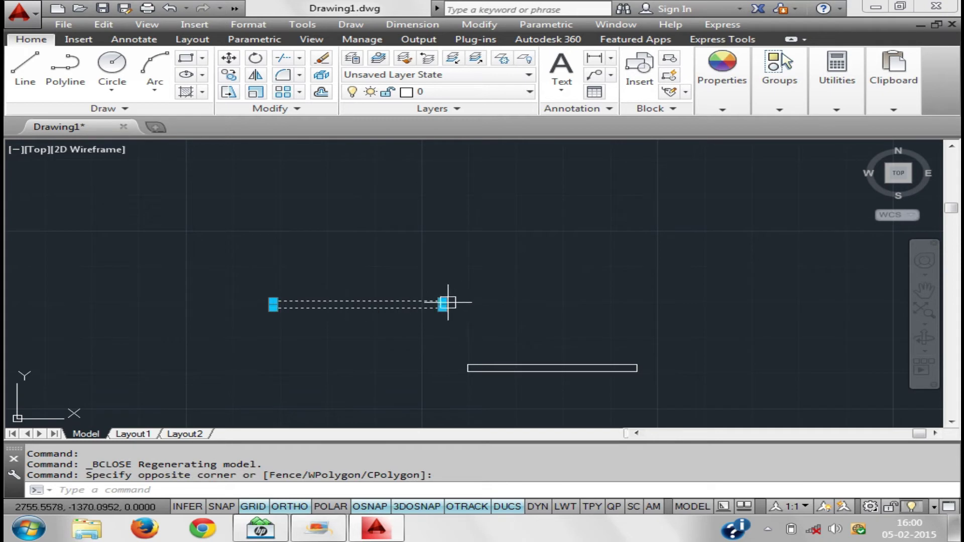
pyautogui.click(445, 303)
pyautogui.scroll(-3, 519, 197)
pyautogui.moveTo(514, 234); pyautogui.dragTo(198, 379, button='middle')
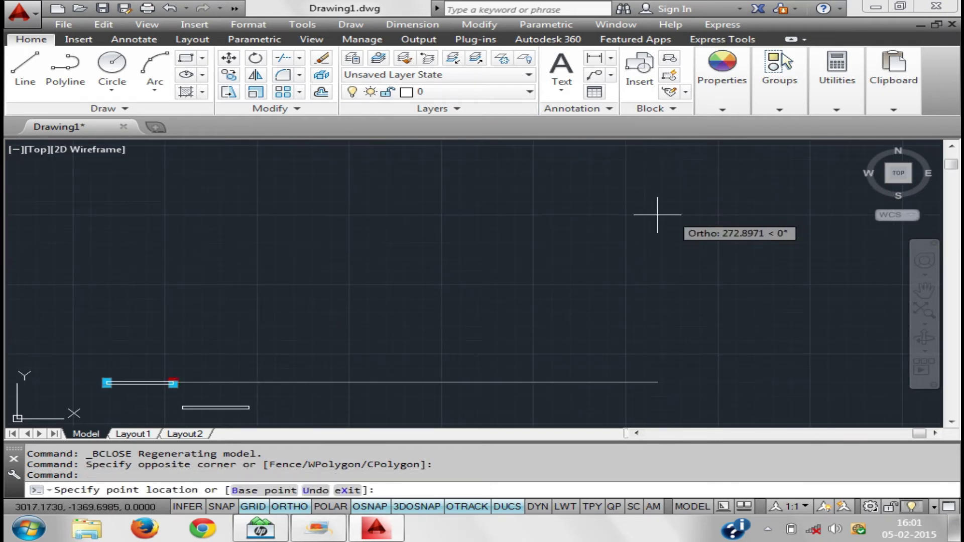
pyautogui.press('Escape')
pyautogui.click(107, 382)
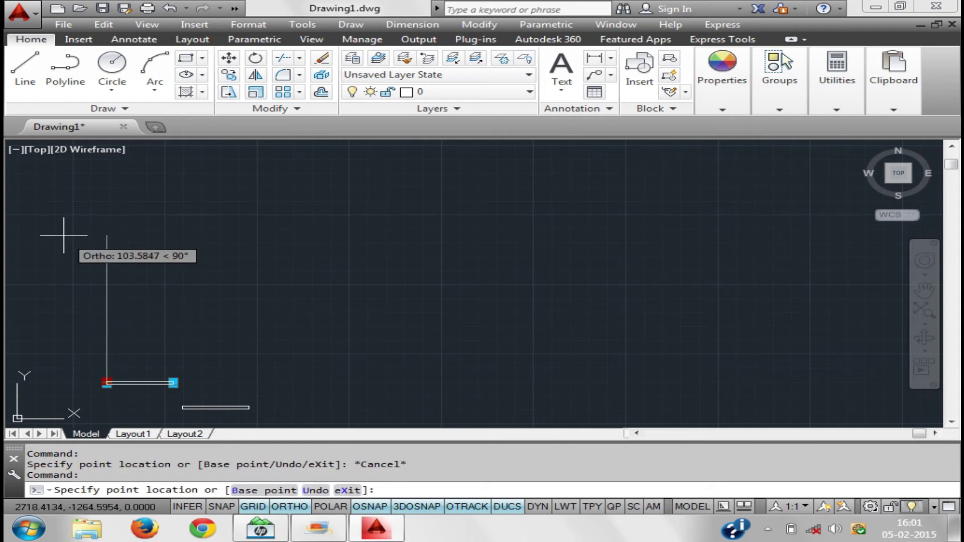
pyautogui.moveTo(150, 226)
pyautogui.mouseDown(button='middle')
pyautogui.moveTo(126, 434)
pyautogui.moveTo(186, 221)
pyautogui.mouseUp(button='middle')
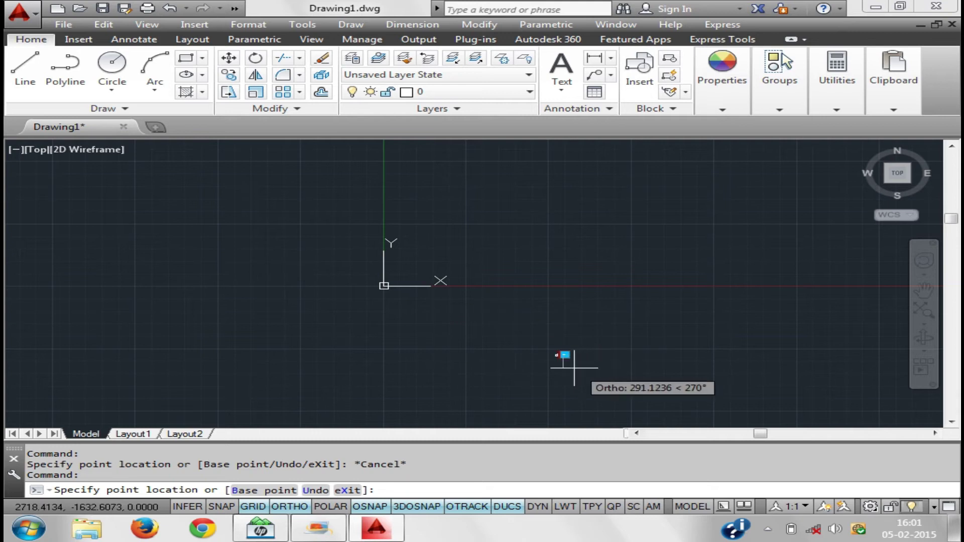
pyautogui.scroll(3, 564, 362)
pyautogui.press('Escape')
pyautogui.scroll(4, 560, 333)
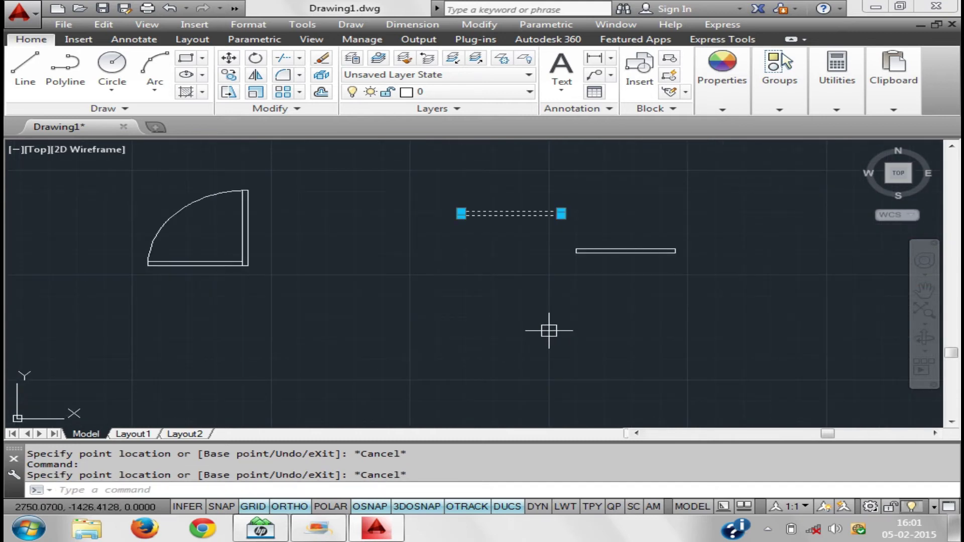
pyautogui.moveTo(550, 327); pyautogui.dragTo(533, 421, button='middle')
pyautogui.scroll(5, 473, 313)
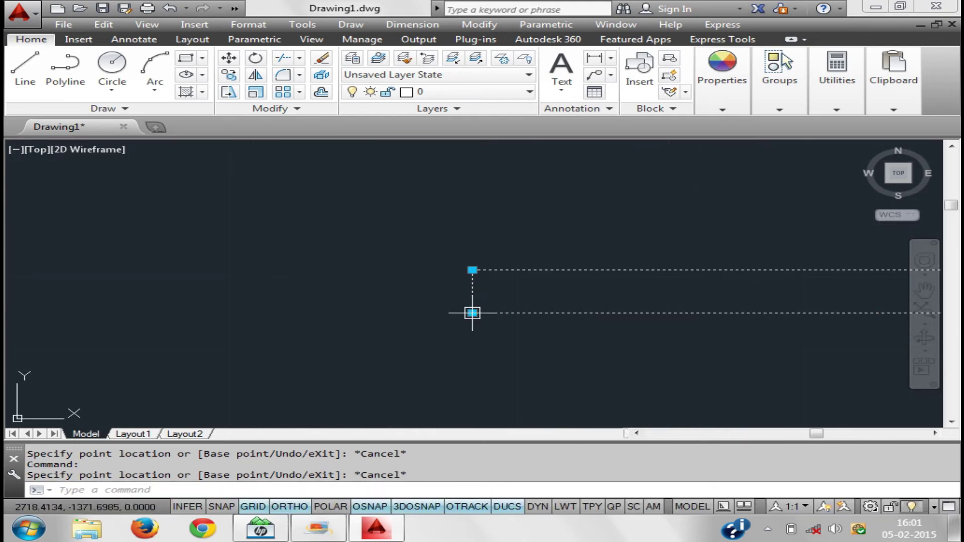
pyautogui.click(472, 312)
pyautogui.scroll(-3, 281, 249)
pyautogui.scroll(-3, 267, 211)
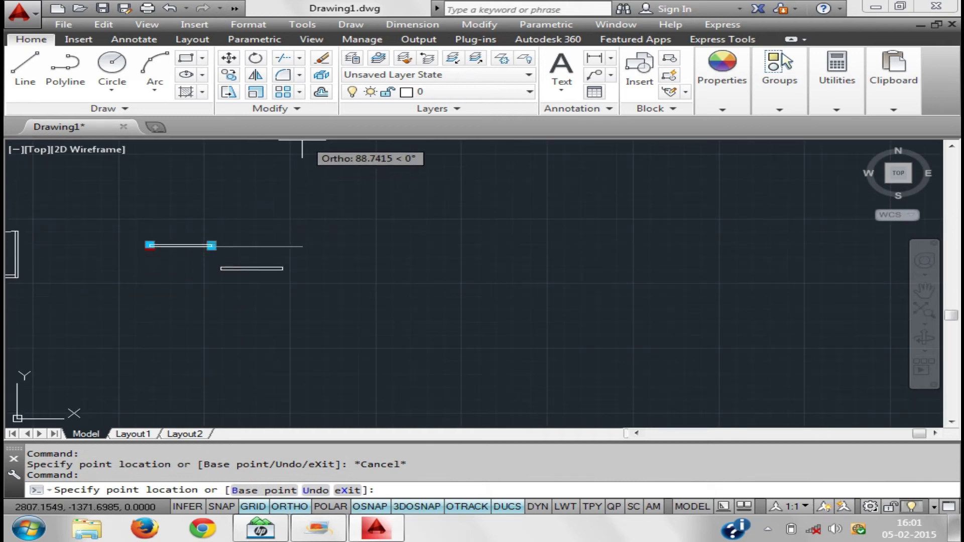
pyautogui.moveTo(304, 189); pyautogui.dragTo(243, 327, button='middle')
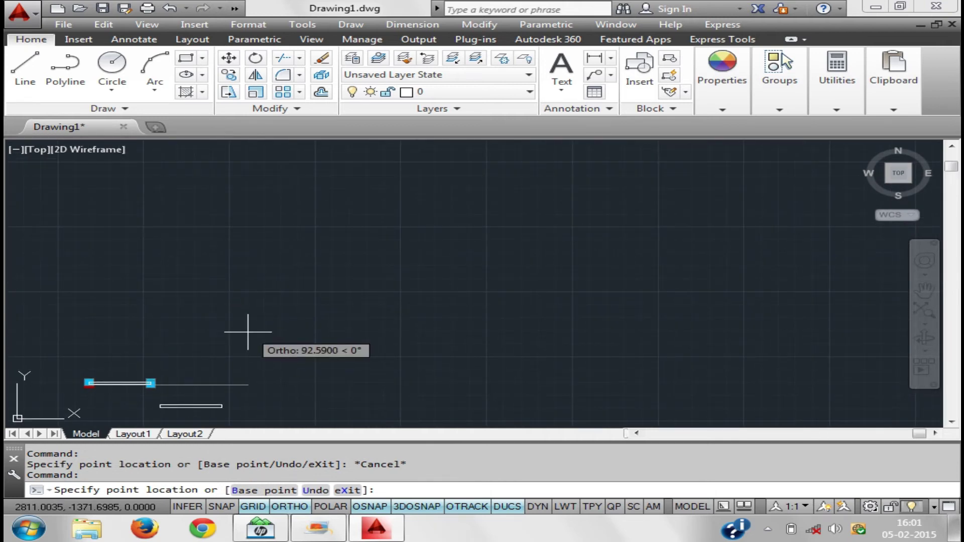
pyautogui.press('F8')
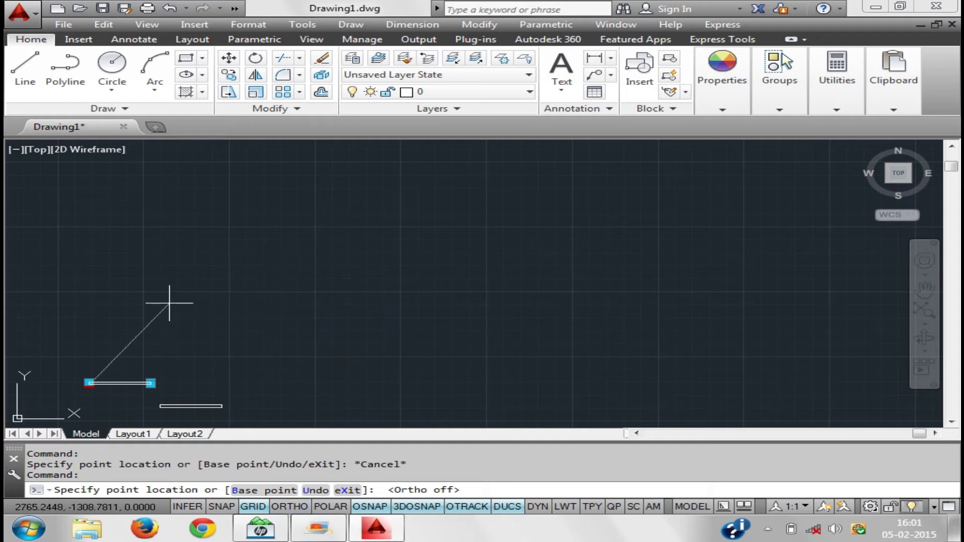
pyautogui.scroll(3, 83, 377)
pyautogui.moveTo(183, 360); pyautogui.dragTo(182, 304, button='middle')
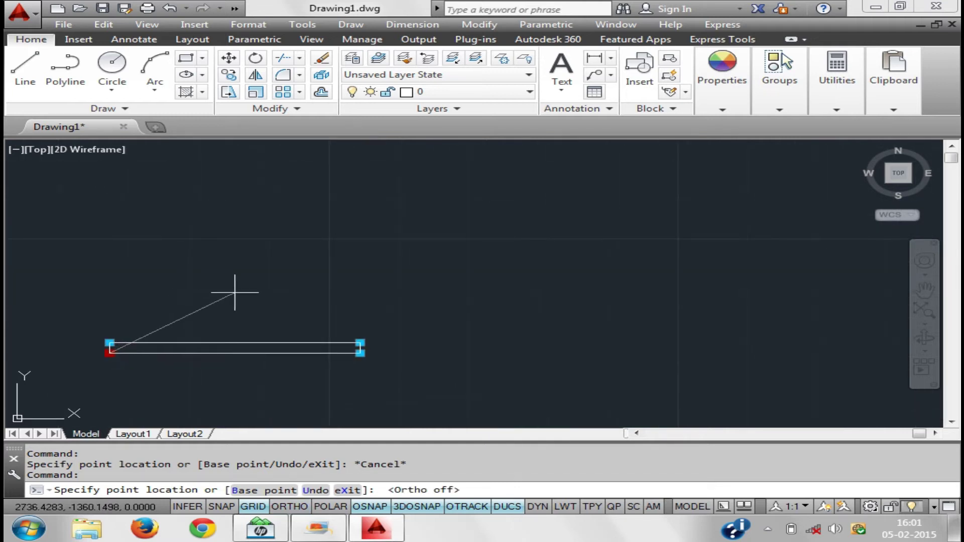
pyautogui.press('Escape')
pyautogui.click(360, 353)
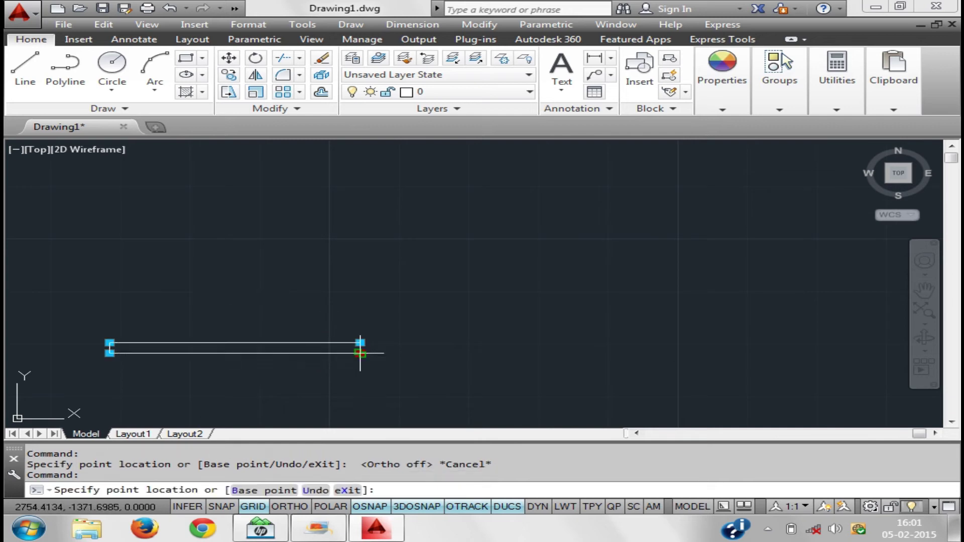
pyautogui.scroll(-6, 555, 202)
pyautogui.moveTo(556, 215); pyautogui.dragTo(415, 294, button='middle')
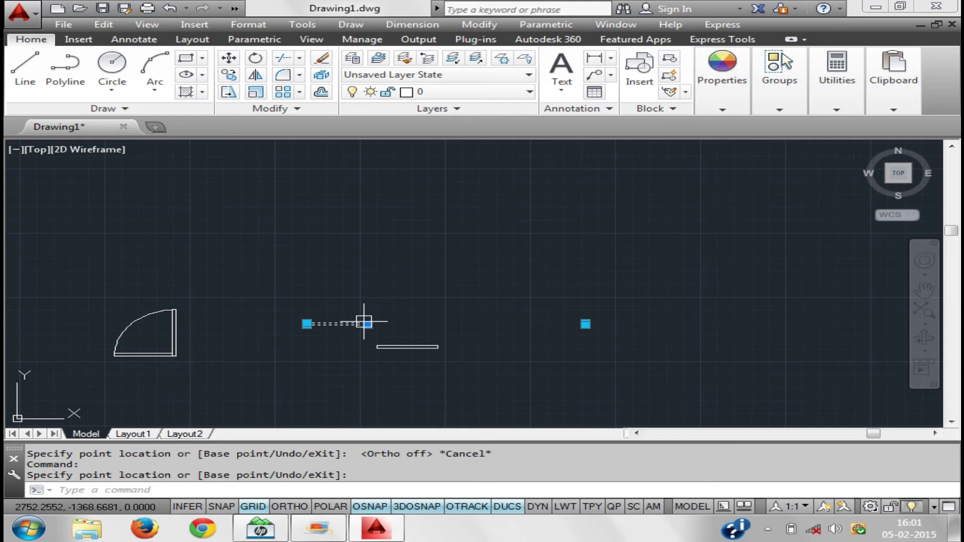
# Stretch the plank array grip outward to a first new end point
pyautogui.click(368, 326)
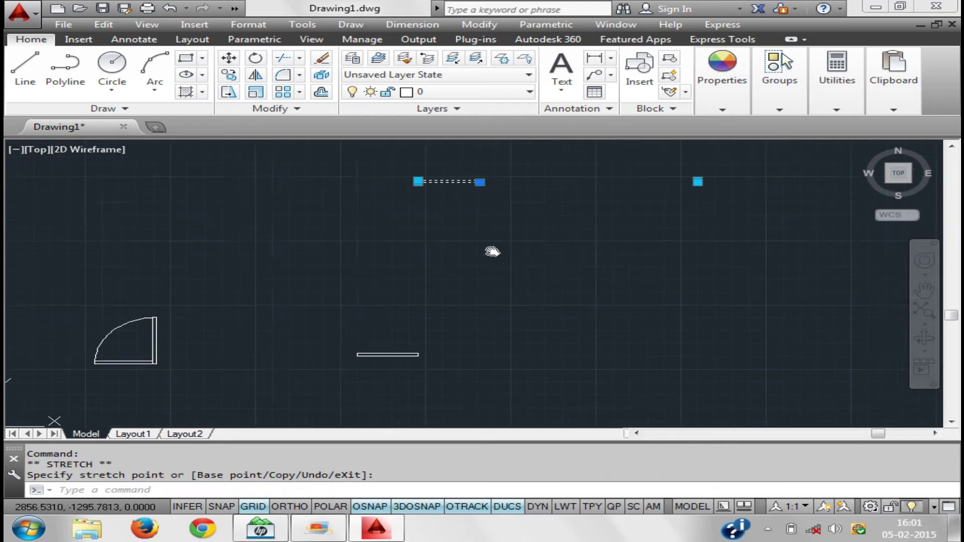
pyautogui.moveTo(493, 252); pyautogui.dragTo(344, 289, button='middle')
pyautogui.click(321, 272)
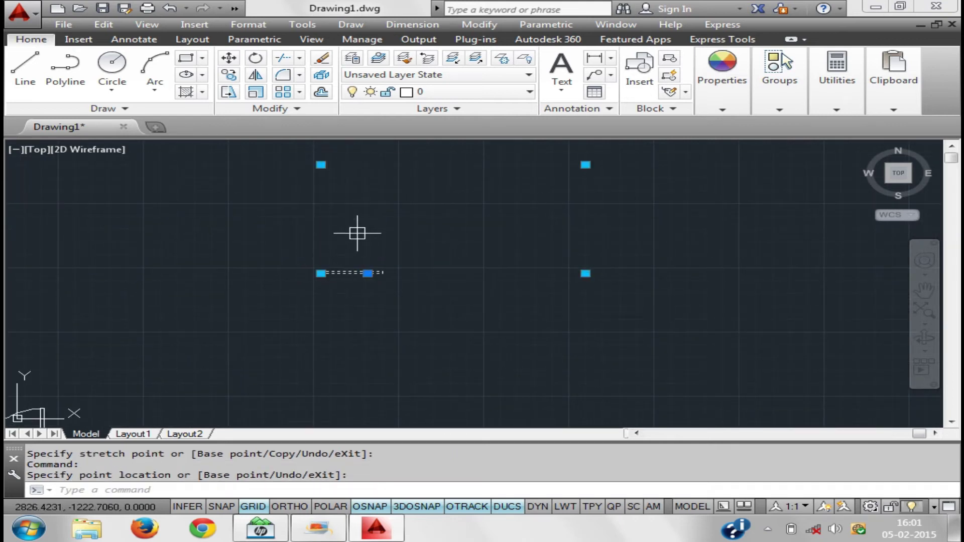
# Drag the array corner further so the planks form a grid beside the door, then deselect
pyautogui.click(321, 273)
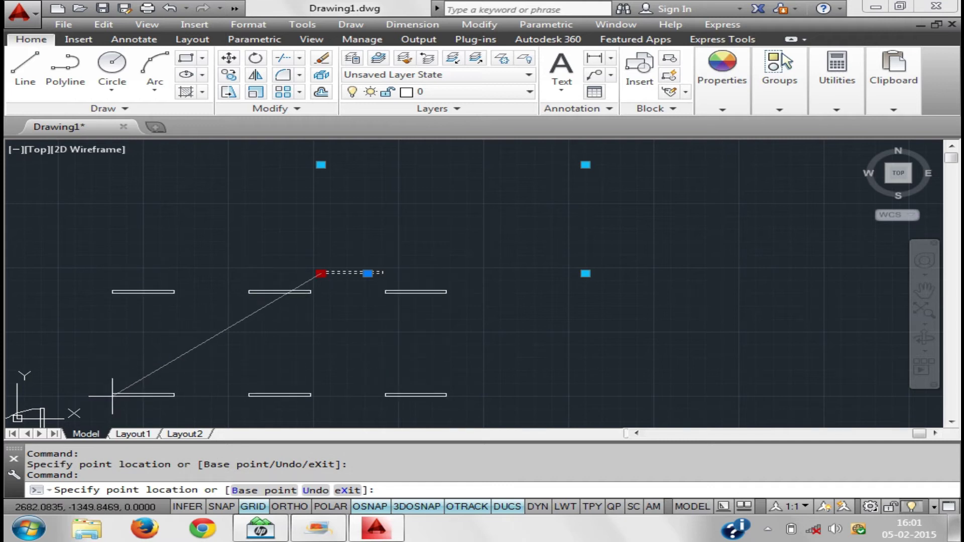
pyautogui.moveTo(170, 397); pyautogui.dragTo(129, 325, button='middle')
pyautogui.scroll(-6, 95, 322)
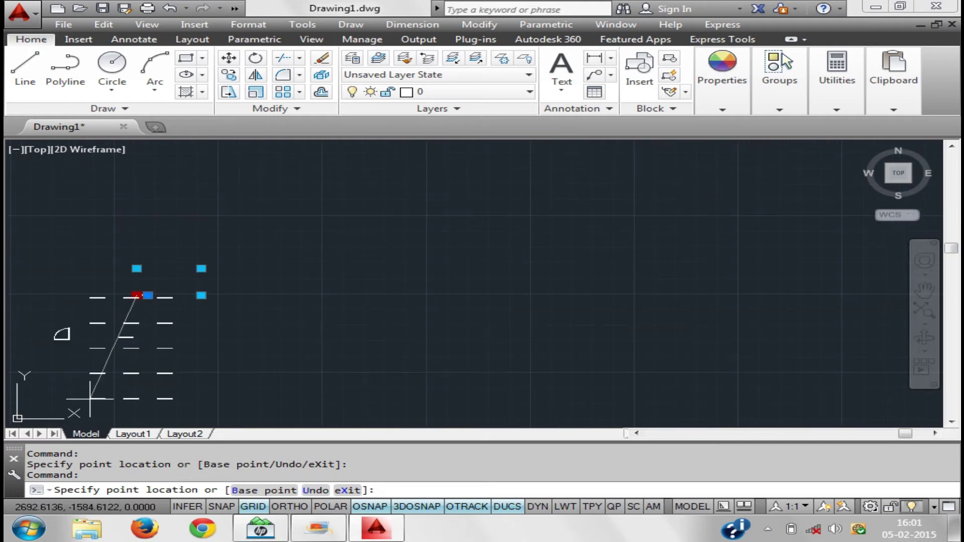
pyautogui.moveTo(88, 397); pyautogui.dragTo(15, 329, button='middle')
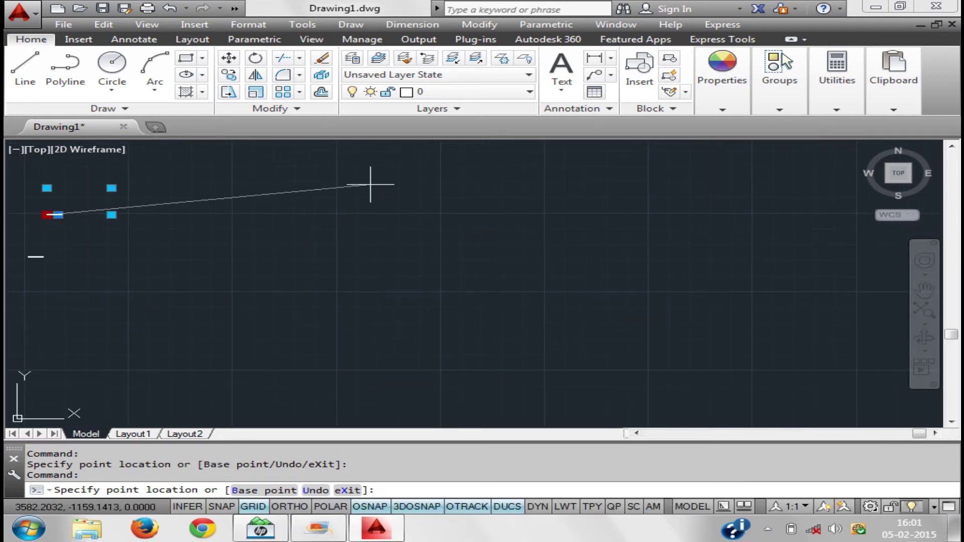
pyautogui.moveTo(370, 182); pyautogui.dragTo(408, 332, button='middle')
pyautogui.moveTo(398, 282); pyautogui.dragTo(510, 181, button='middle')
pyautogui.moveTo(371, 333)
pyautogui.mouseDown(button='middle')
pyautogui.moveTo(451, 216)
pyautogui.moveTo(209, 361)
pyautogui.moveTo(420, 241)
pyautogui.moveTo(95, 382)
pyautogui.mouseUp(button='middle')
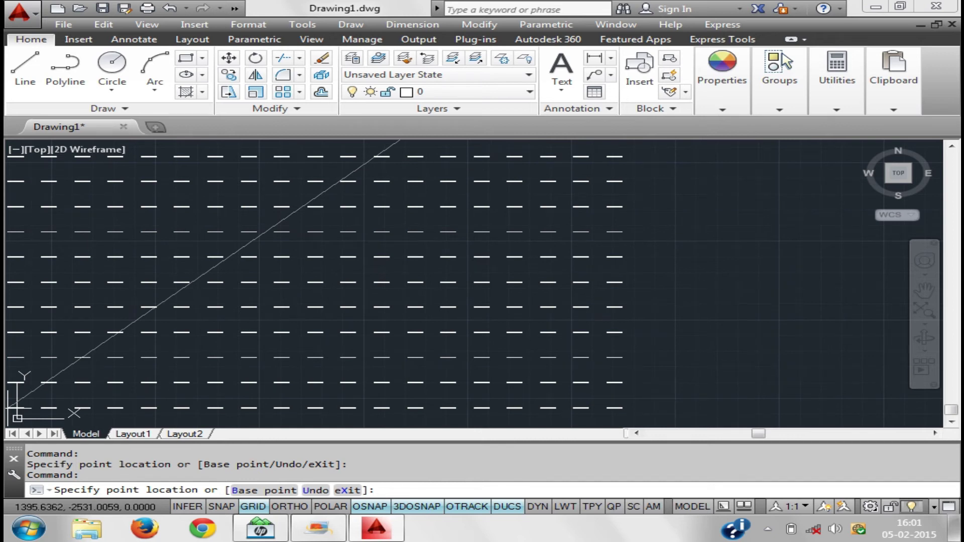
pyautogui.moveTo(280, 232); pyautogui.dragTo(387, 269, button='middle')
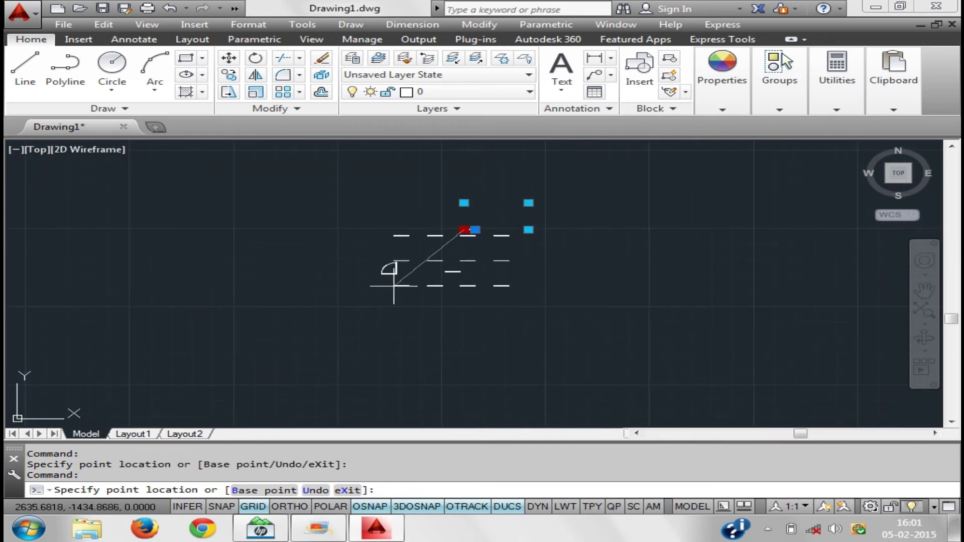
pyautogui.scroll(5, 431, 254)
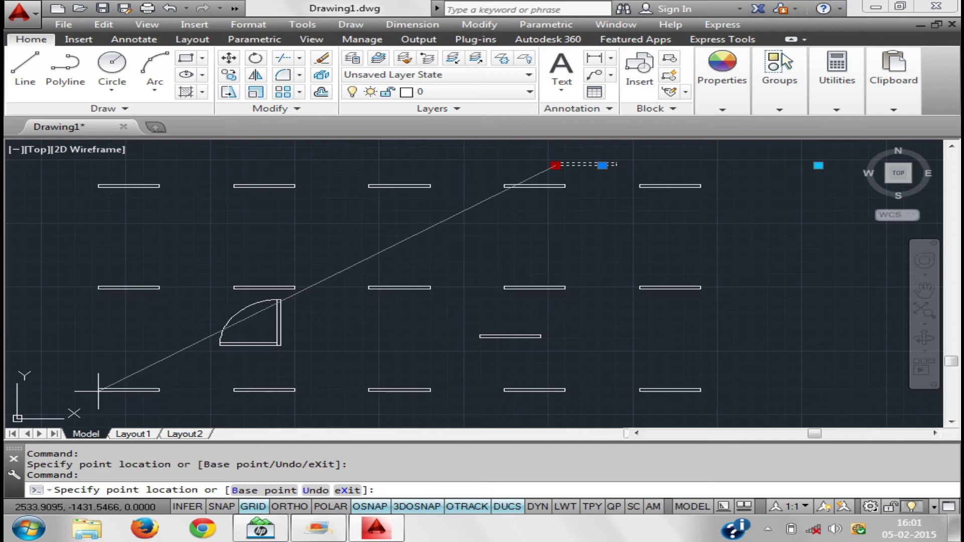
pyautogui.scroll(-2, 166, 401)
pyautogui.moveTo(166, 401); pyautogui.dragTo(258, 282, button='middle')
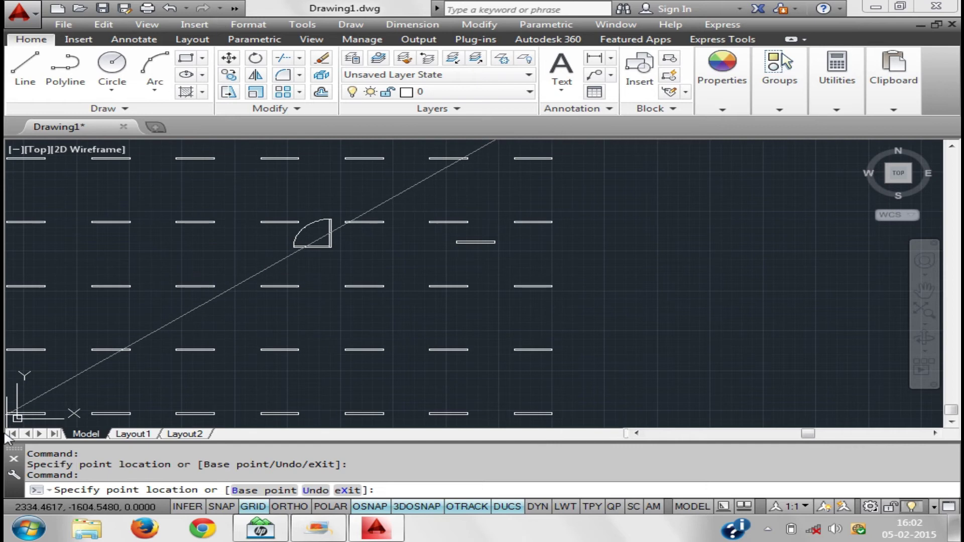
pyautogui.scroll(-5, 269, 387)
pyautogui.scroll(-2, 316, 387)
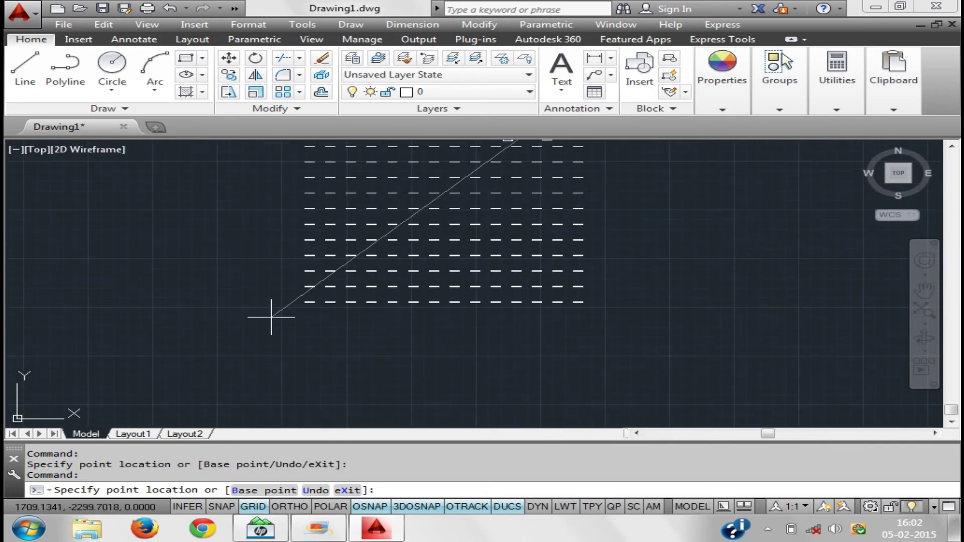
pyautogui.scroll(4, 269, 316)
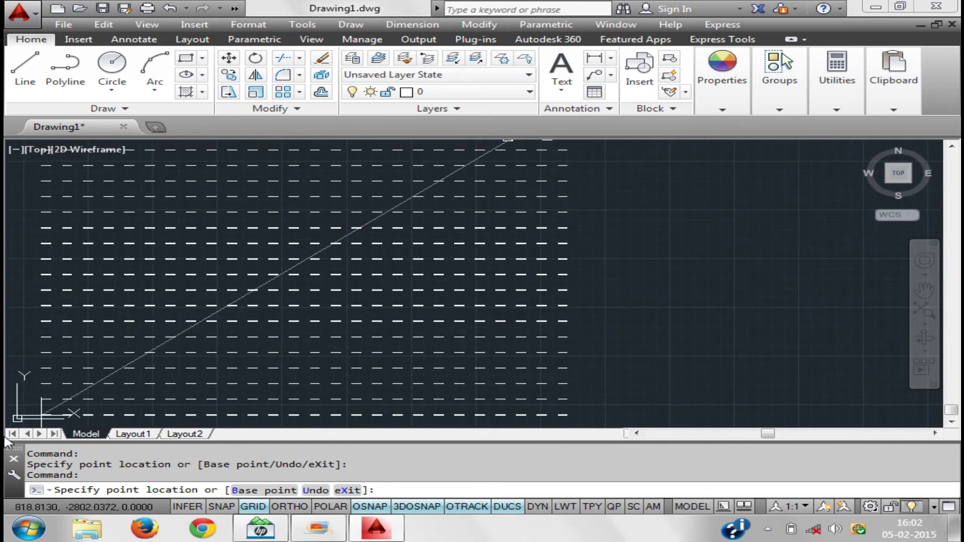
pyautogui.moveTo(319, 241); pyautogui.dragTo(220, 385, button='middle')
pyautogui.scroll(3, 301, 351)
pyautogui.moveTo(269, 419)
pyautogui.mouseDown(button='middle')
pyautogui.moveTo(346, 363)
pyautogui.moveTo(223, 310)
pyautogui.mouseUp(button='middle')
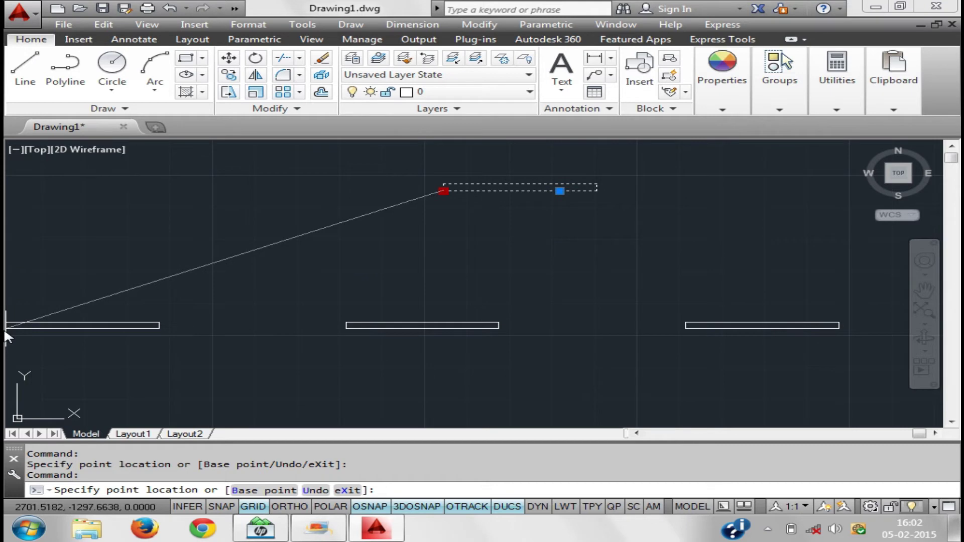
pyautogui.click(53, 338)
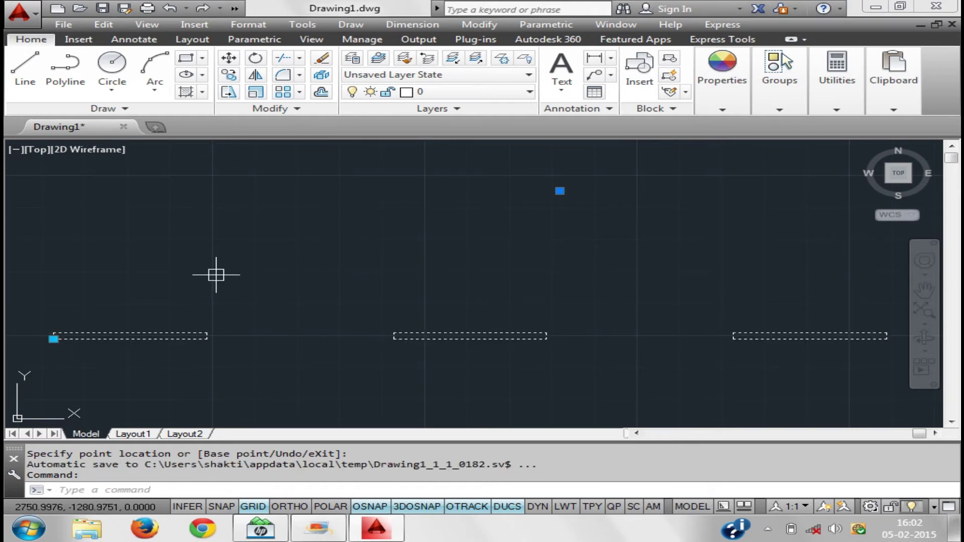
pyautogui.press('Escape')
pyautogui.scroll(-10, 248, 279)
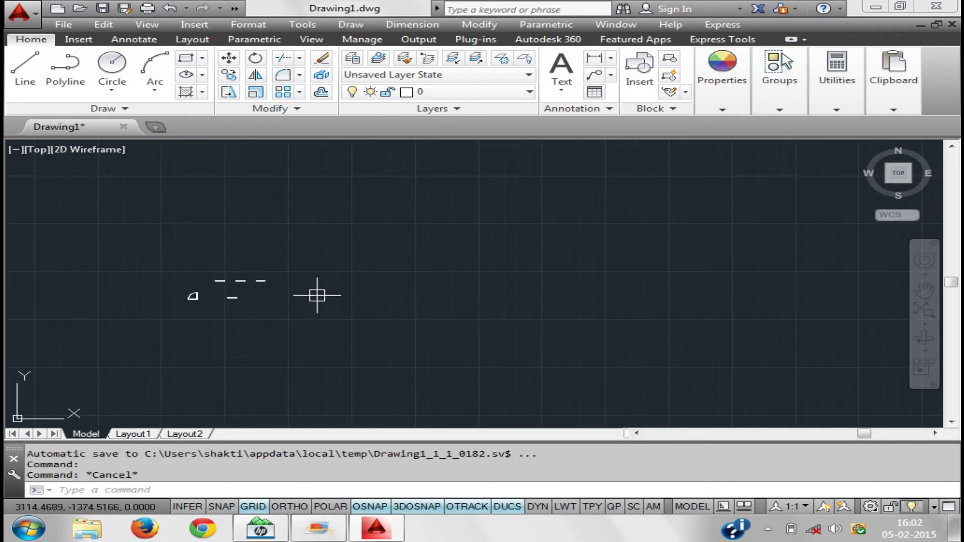
# Open the door block in the Block Editor and erase all its contents
pyautogui.doubleClick(263, 272)
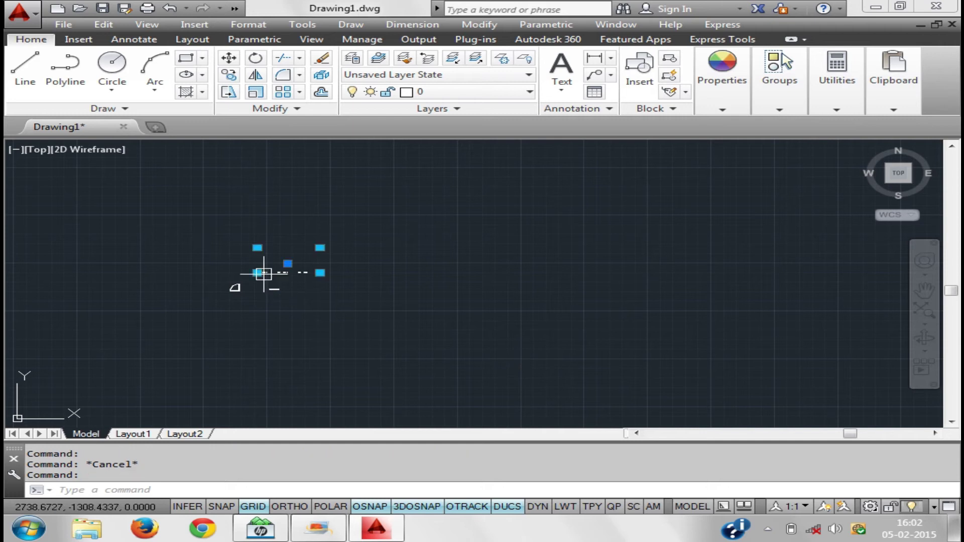
pyautogui.click(497, 360)
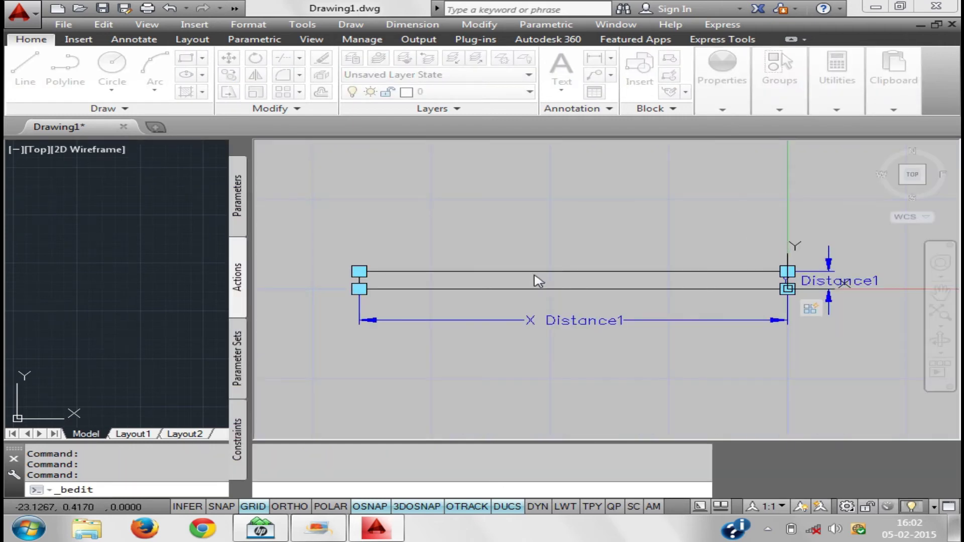
pyautogui.click(838, 395)
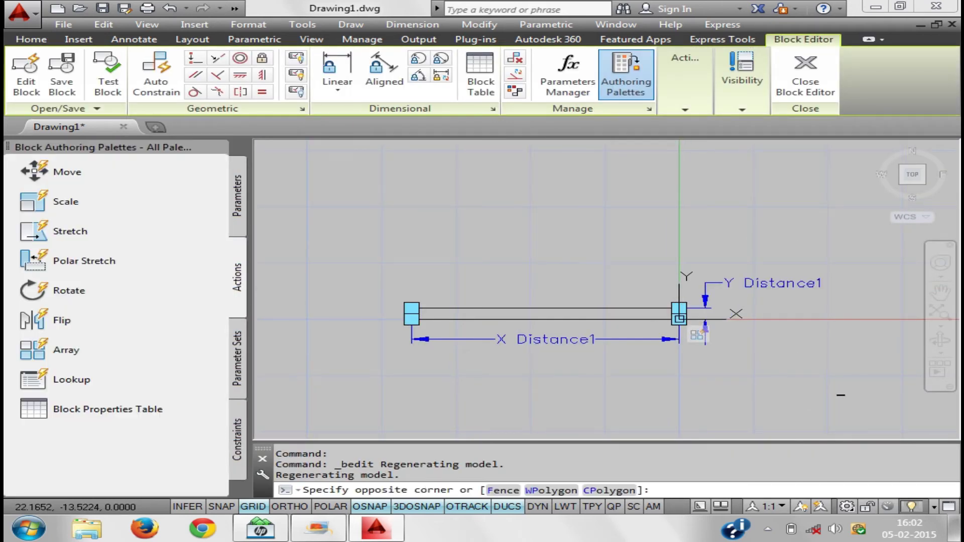
pyautogui.click(353, 230)
pyautogui.press('Delete')
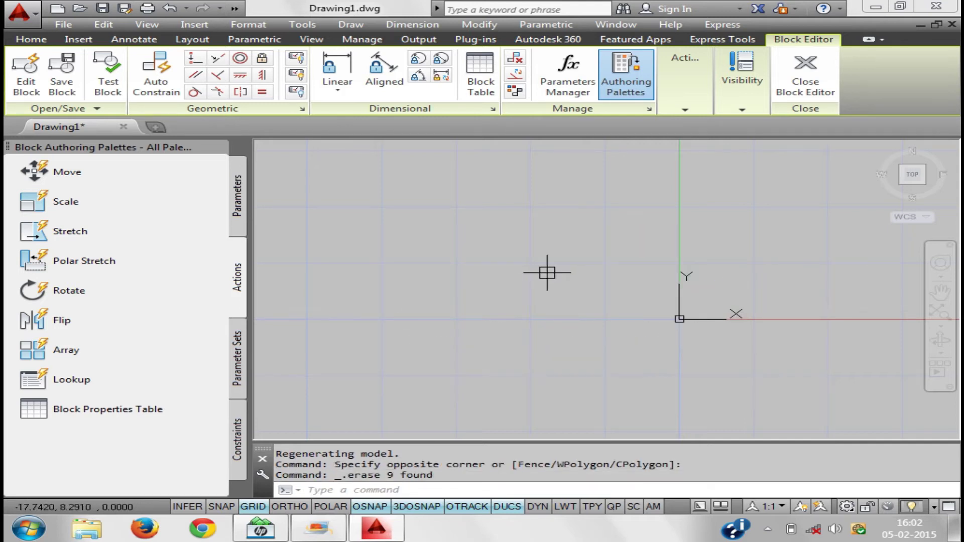
pyautogui.moveTo(613, 301); pyautogui.dragTo(456, 344, button='middle')
# Draw two concentric circles at the origin with radii 40 and 38
pyautogui.write('c')
pyautogui.press('Return')
pyautogui.write('0')
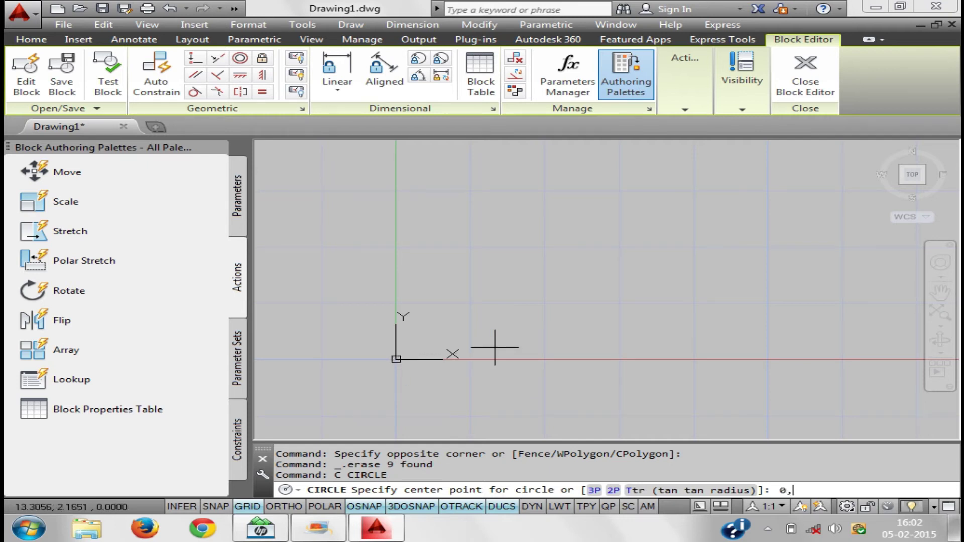
pyautogui.press('Return')
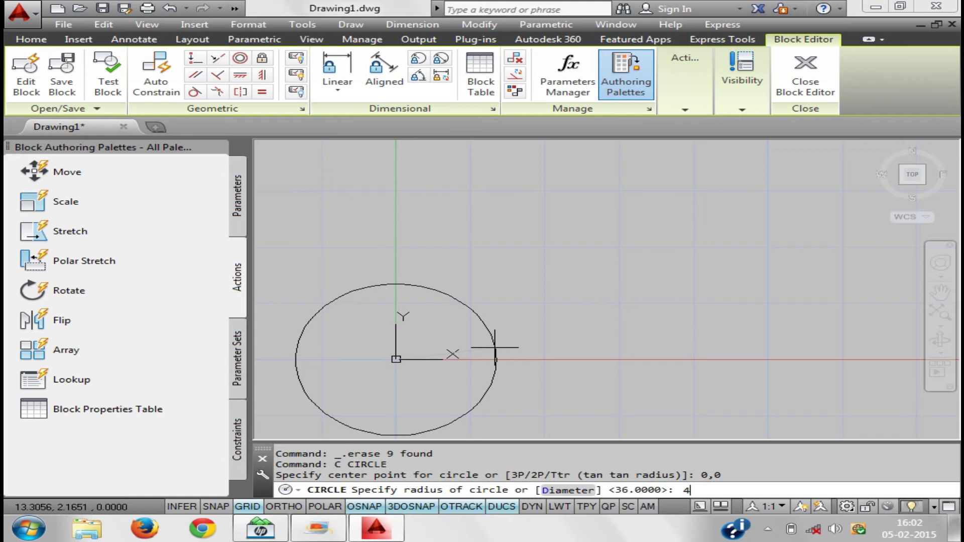
pyautogui.press('Return')
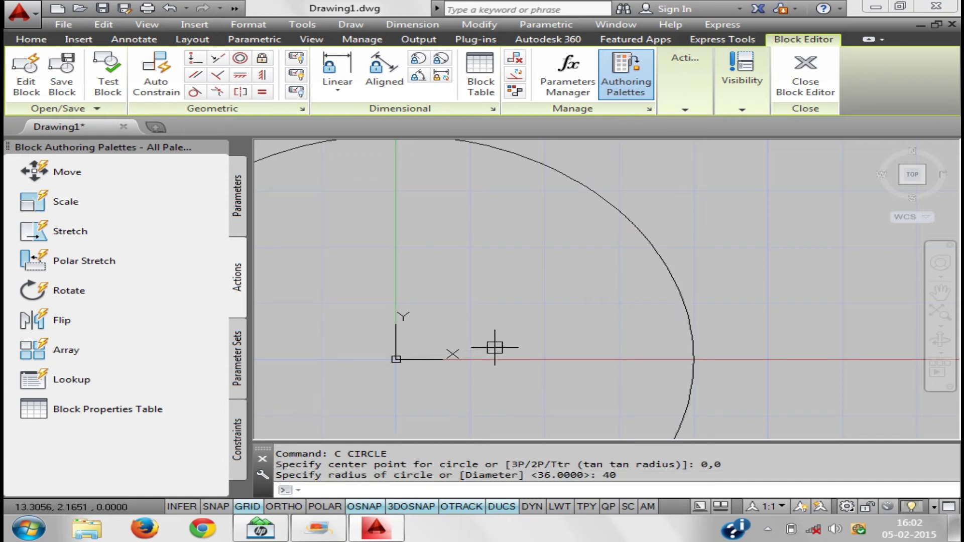
pyautogui.write('c')
pyautogui.press('Return')
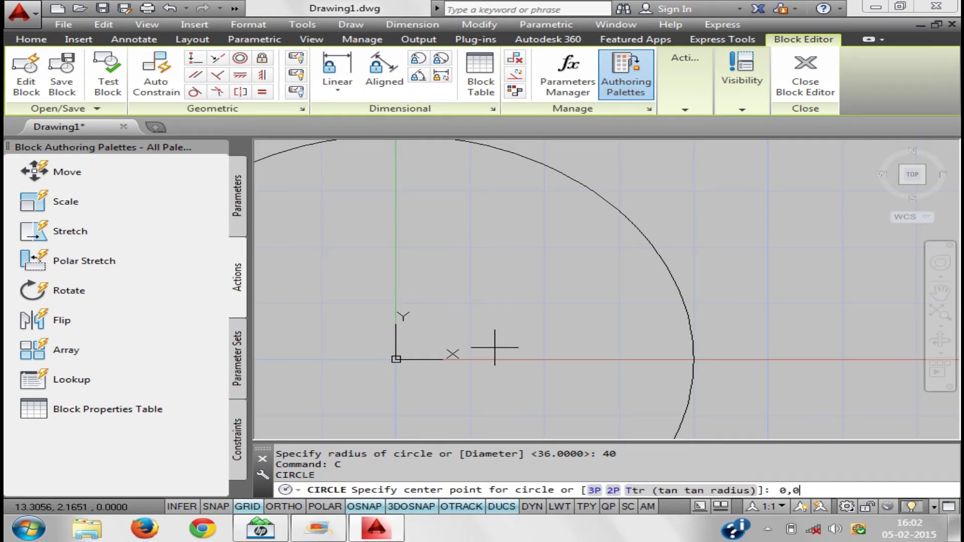
pyautogui.press('Return')
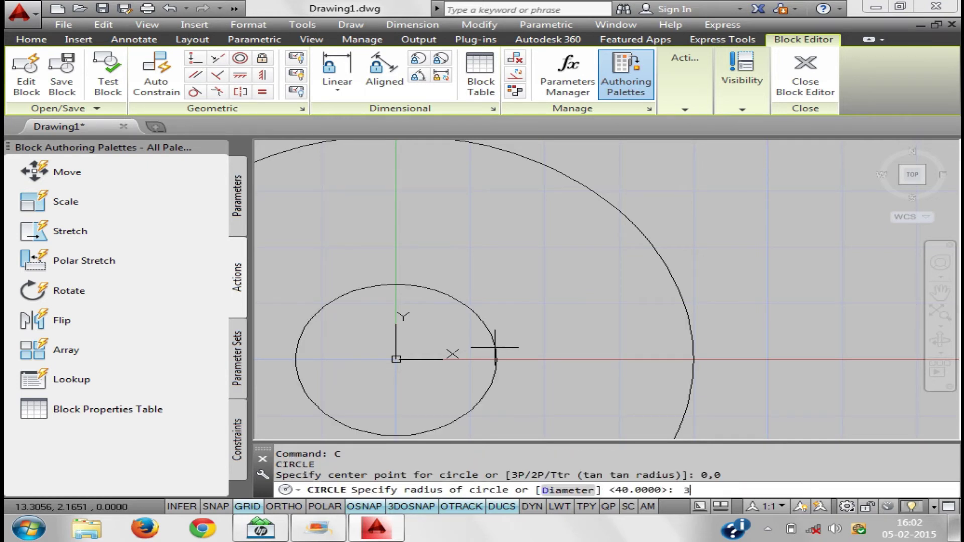
pyautogui.press('Return')
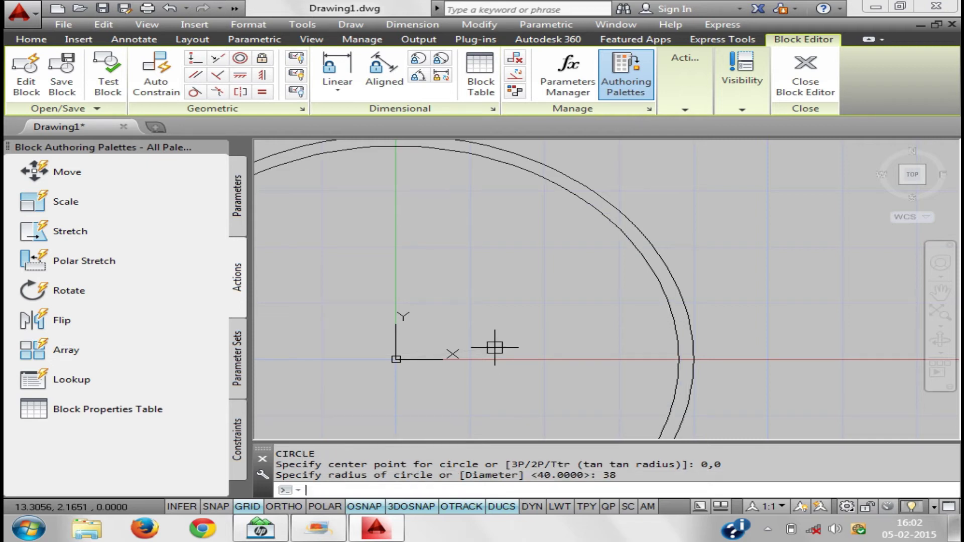
# Delete the 40 and 38 circles and draw circles of radius 10 and 8 at 0,0
pyautogui.scroll(-2, 494, 347)
pyautogui.moveTo(684, 390); pyautogui.dragTo(562, 345)
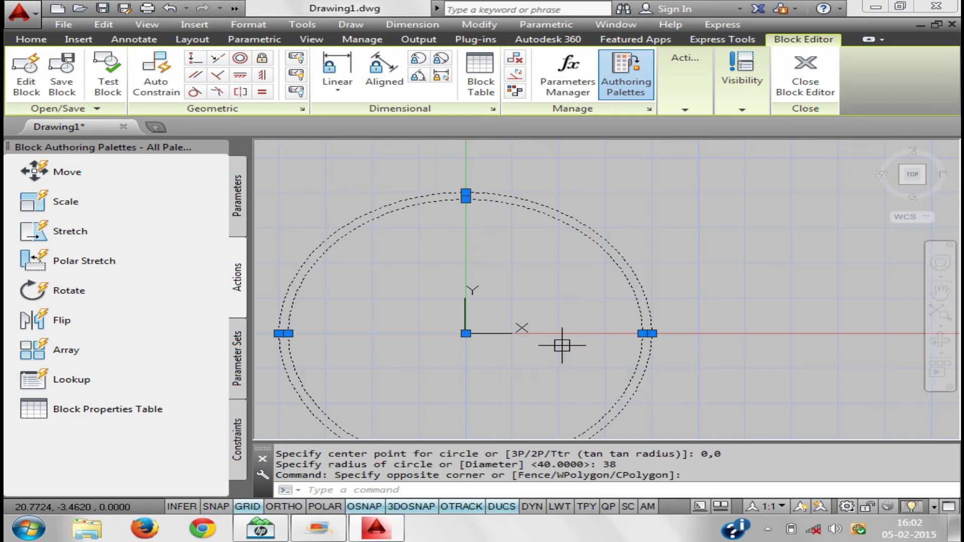
pyautogui.press('Delete')
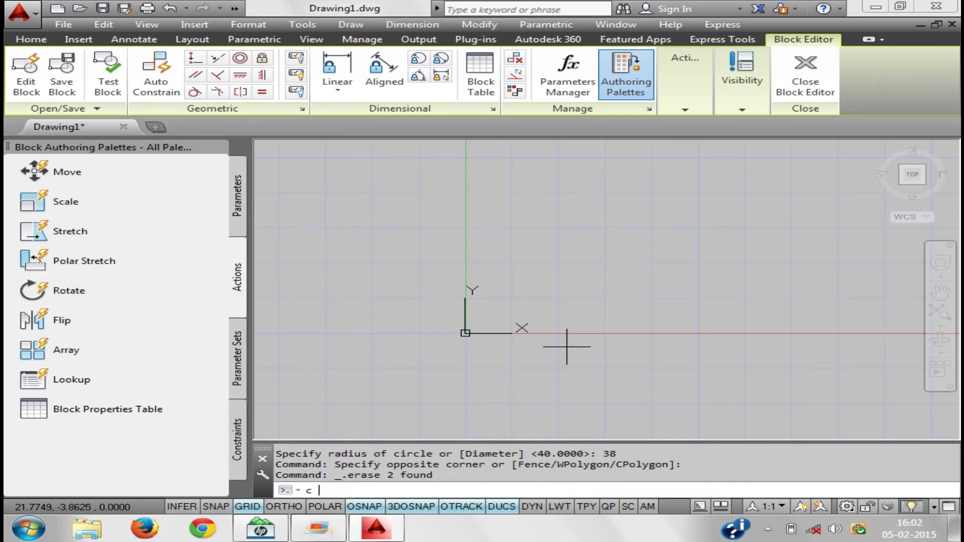
pyautogui.press('Return')
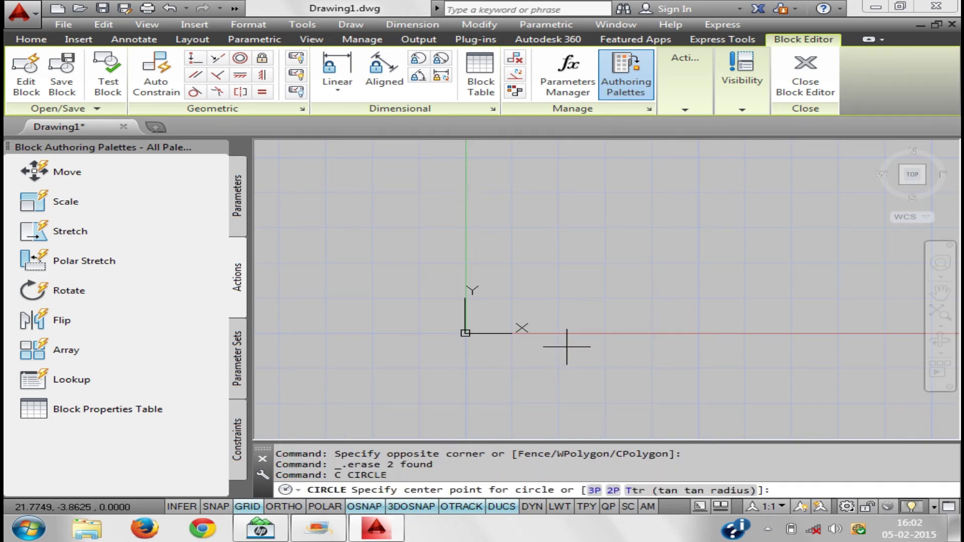
pyautogui.press('Return')
pyautogui.write('10')
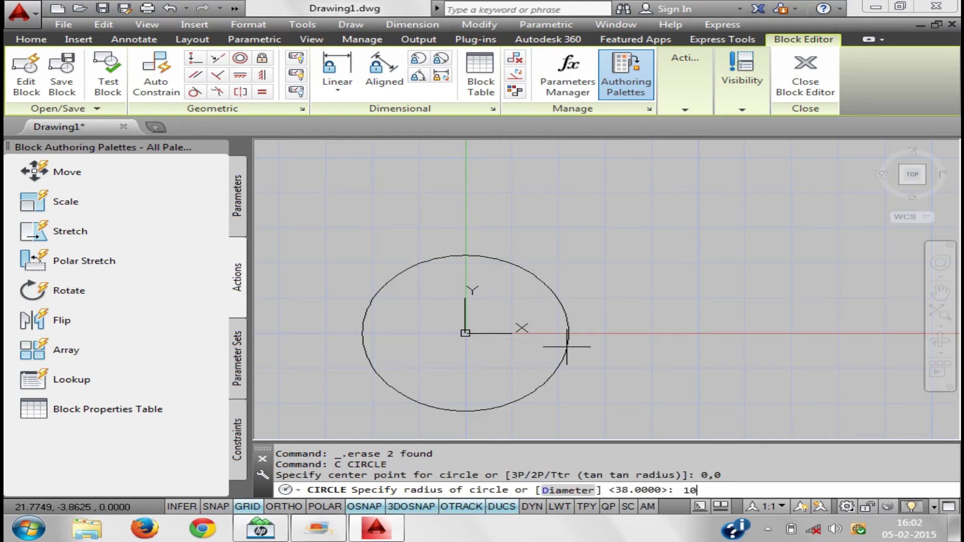
pyautogui.press('Return')
pyautogui.press('Return')
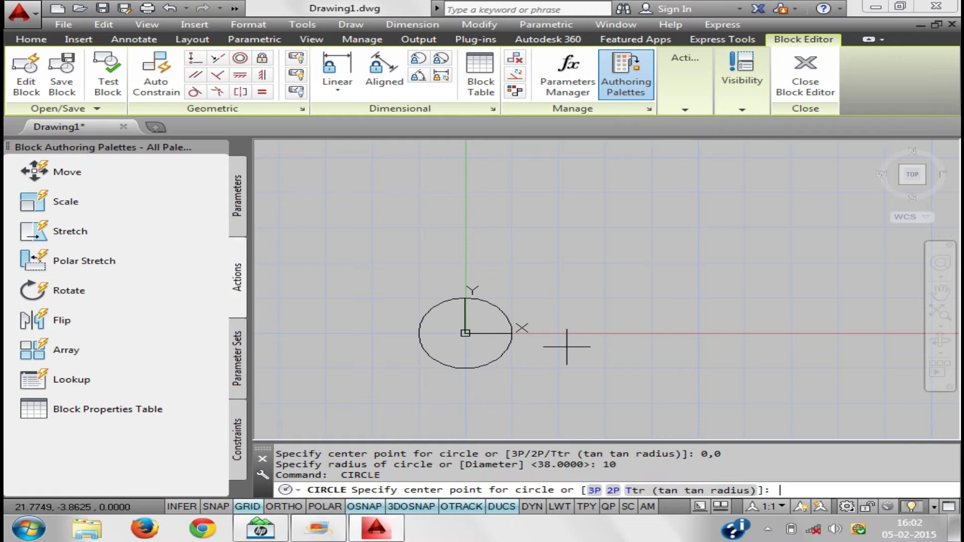
pyautogui.click(462, 331)
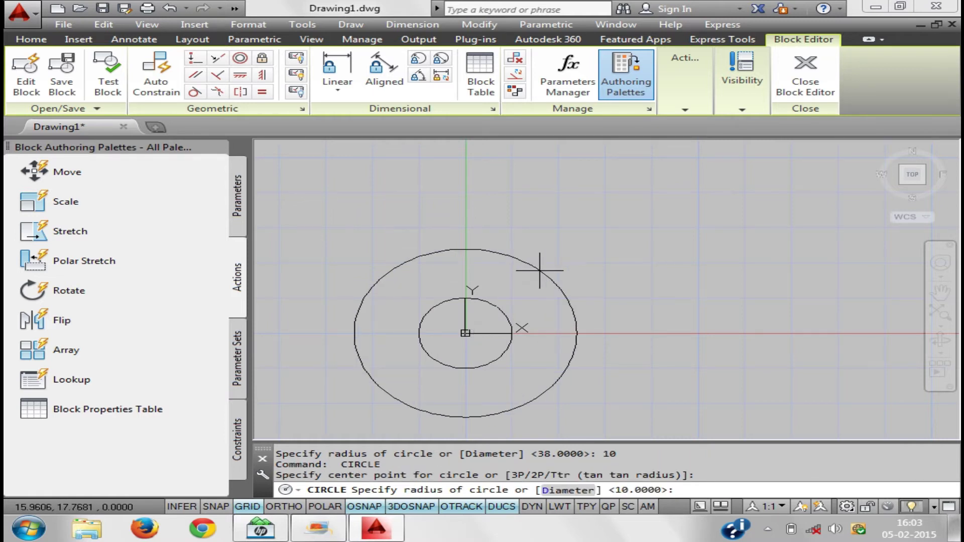
pyautogui.write('8')
pyautogui.press('Return')
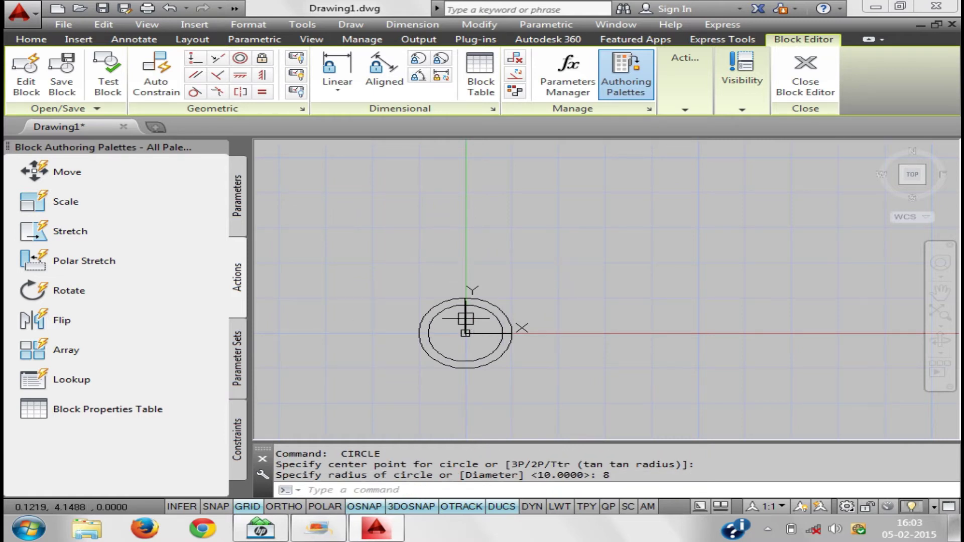
# Start a line at the outer circle's left quadrant
pyautogui.write('l')
pyautogui.press('Return')
pyautogui.scroll(3, 404, 327)
pyautogui.scroll(2, 404, 327)
pyautogui.click(424, 317)
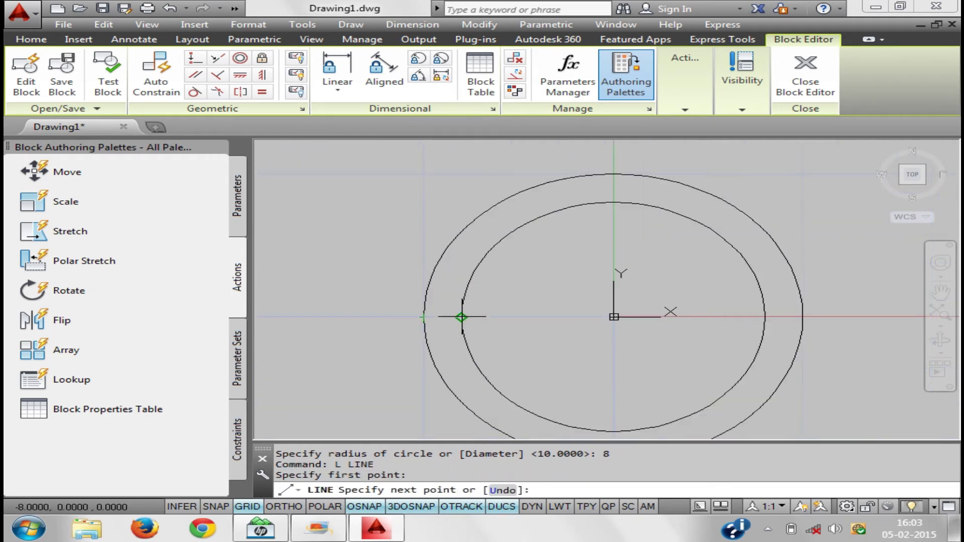
# Draw short lines joining the two circles at their left and right quadrants
pyautogui.click(462, 317)
pyautogui.press('Return')
pyautogui.press('Return')
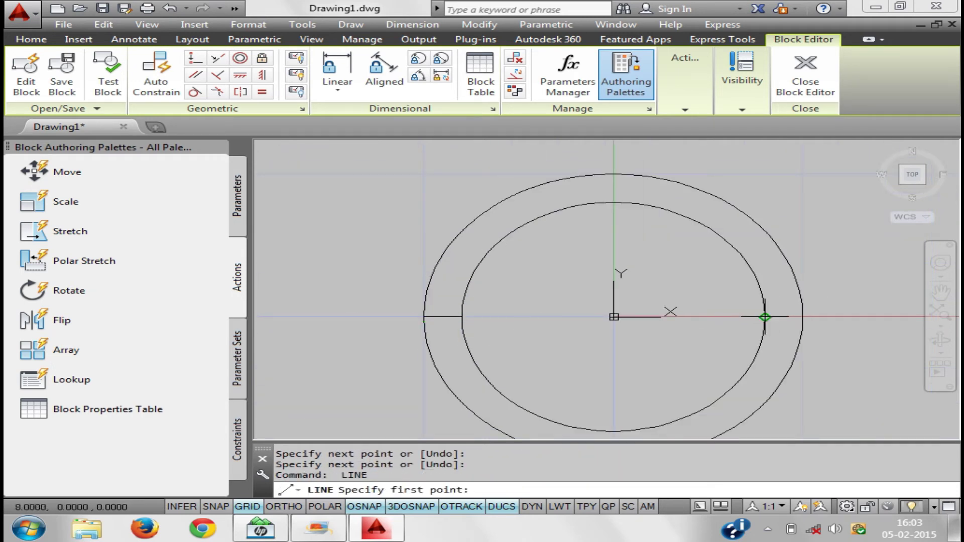
pyautogui.click(765, 317)
pyautogui.click(802, 317)
# Trim away the lower half of the outer circle using all objects as cutting edges
pyautogui.press('Return')
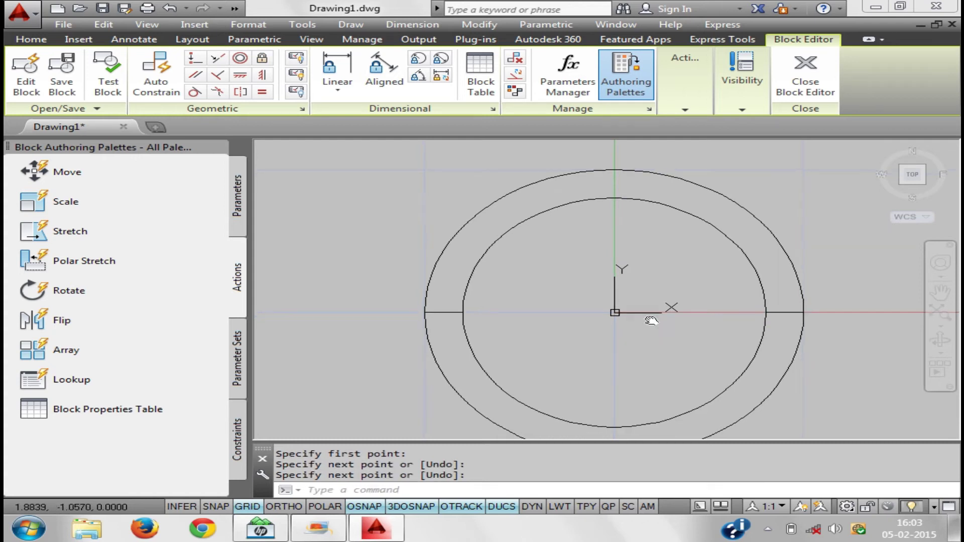
pyautogui.moveTo(649, 329); pyautogui.dragTo(655, 299, button='middle')
pyautogui.write('tr')
pyautogui.press('Return')
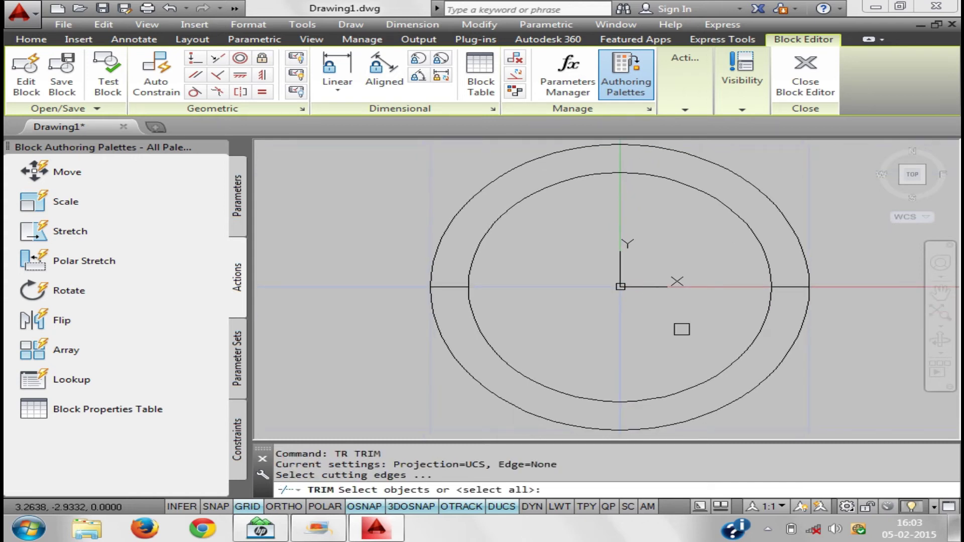
pyautogui.press('Return')
pyautogui.click(734, 400)
pyautogui.moveTo(668, 345); pyautogui.dragTo(664, 346, button='middle')
pyautogui.scroll(-3, 664, 346)
pyautogui.moveTo(607, 334)
pyautogui.mouseDown(button='middle')
pyautogui.moveTo(485, 327)
pyautogui.moveTo(501, 306)
pyautogui.mouseUp(button='middle')
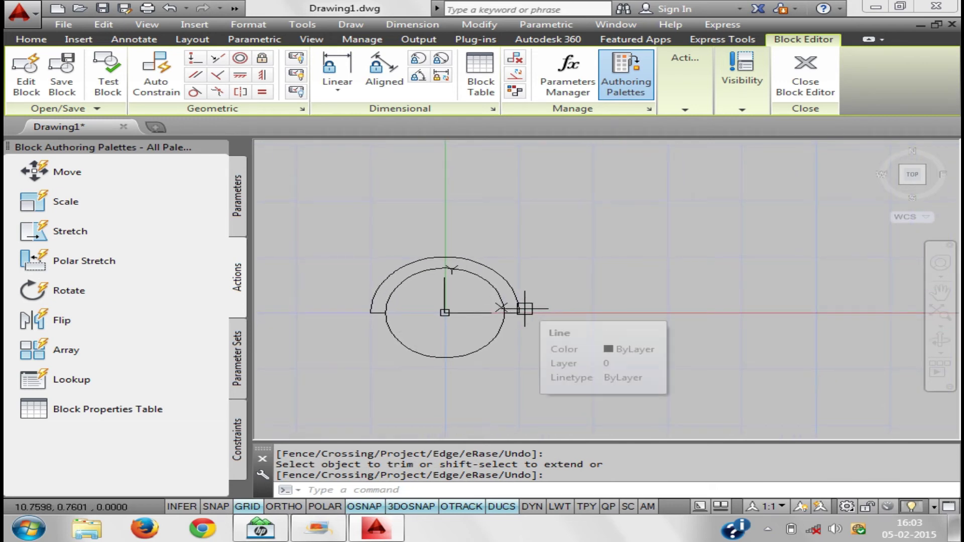
pyautogui.click(239, 219)
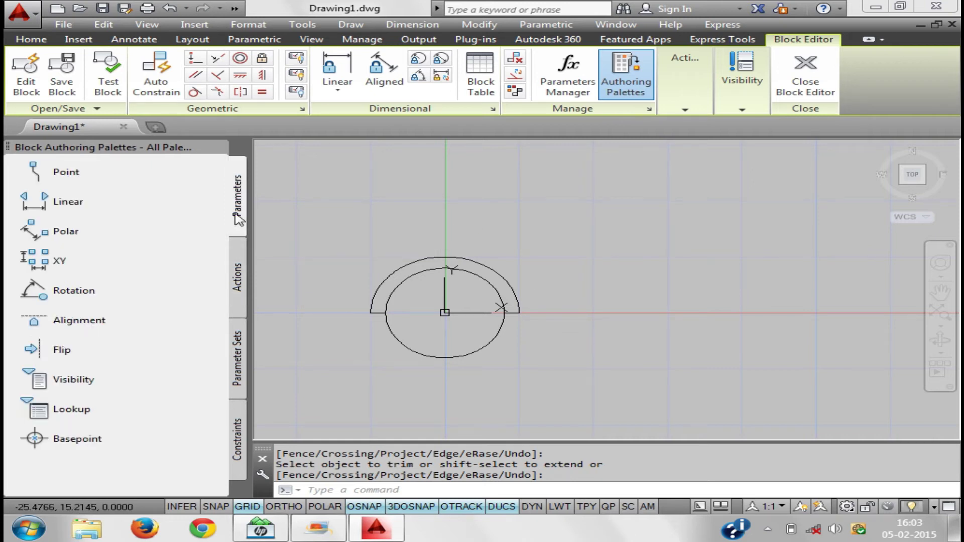
# Add an XY parameter from the seat's left end to the seat top
pyautogui.click(46, 263)
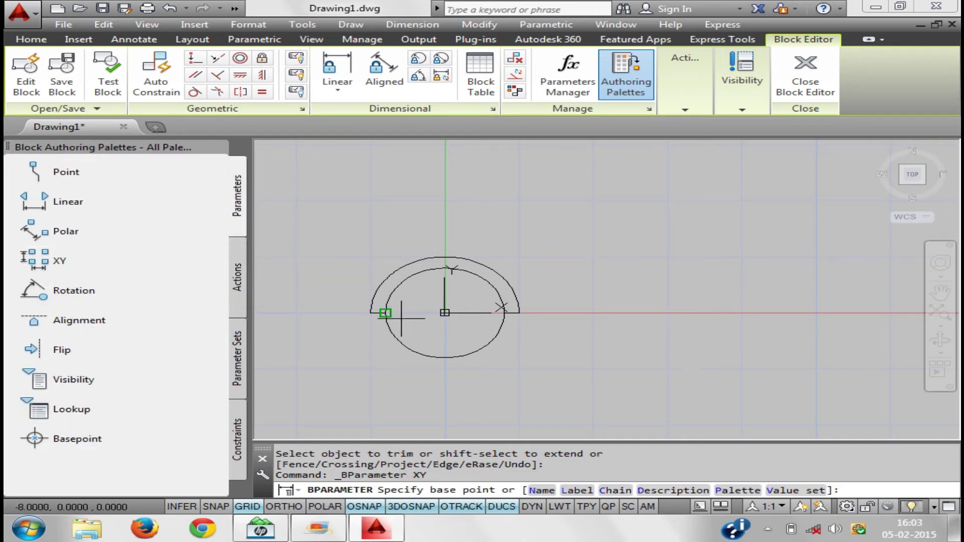
pyautogui.click(371, 312)
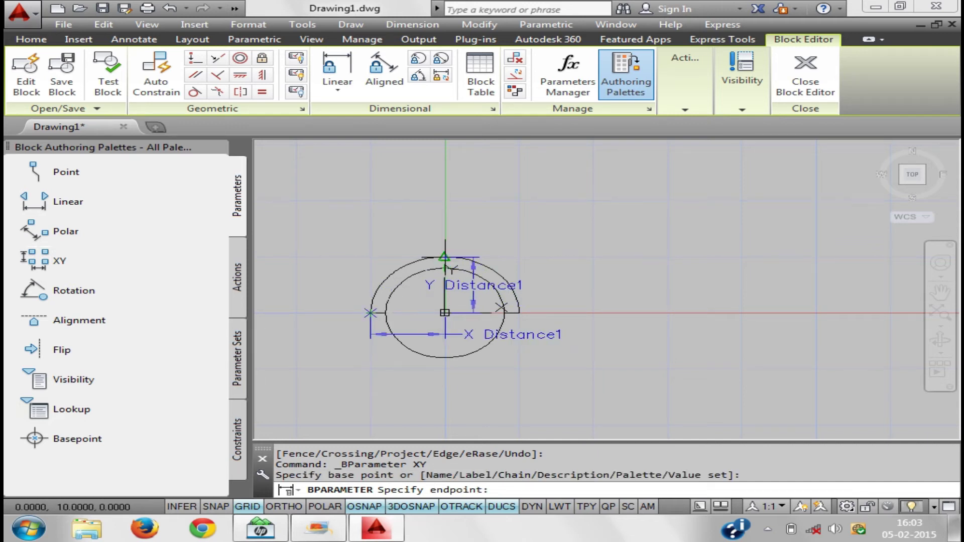
pyautogui.click(447, 257)
pyautogui.moveTo(595, 299); pyautogui.dragTo(592, 271, button='middle')
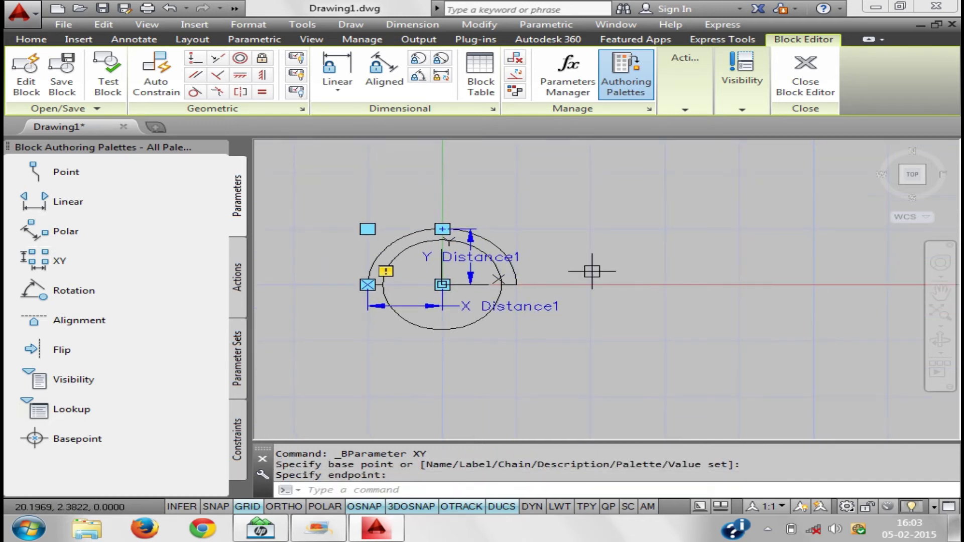
# Attach an Array action to the XY parameter for the chair's 9 objects, spaced 40 by 40
pyautogui.click(238, 281)
pyautogui.click(63, 351)
pyautogui.click(429, 308)
pyautogui.click(332, 192)
pyautogui.click(565, 359)
pyautogui.press('Return')
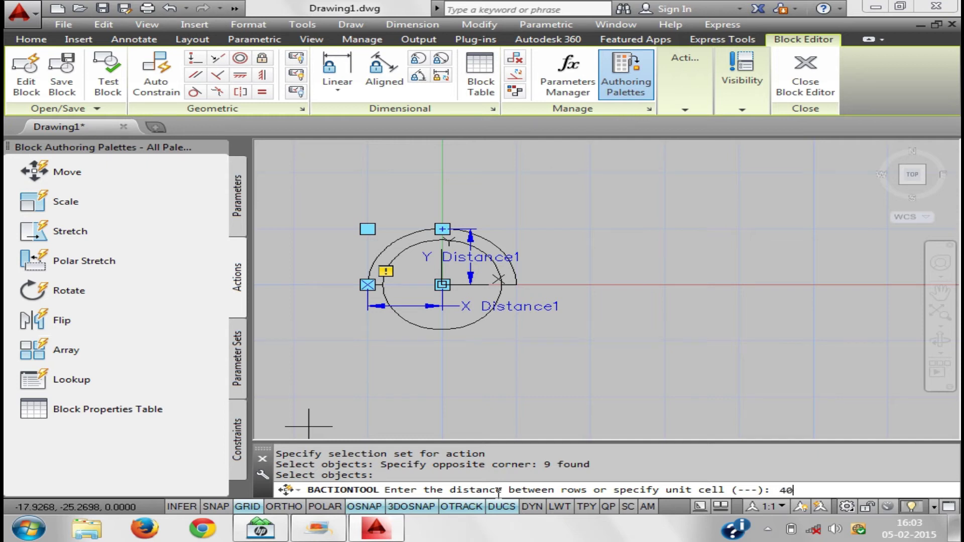
pyautogui.press('Return')
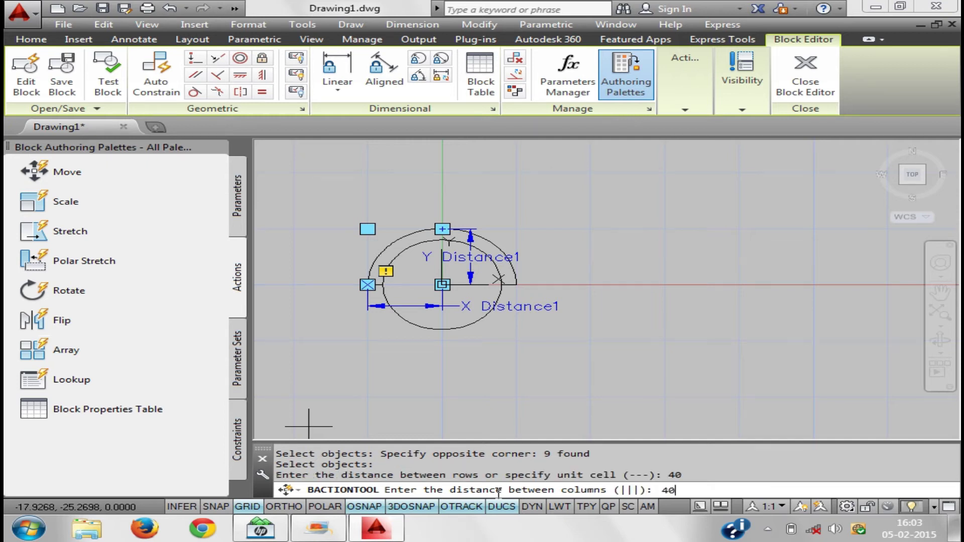
pyautogui.press('Return')
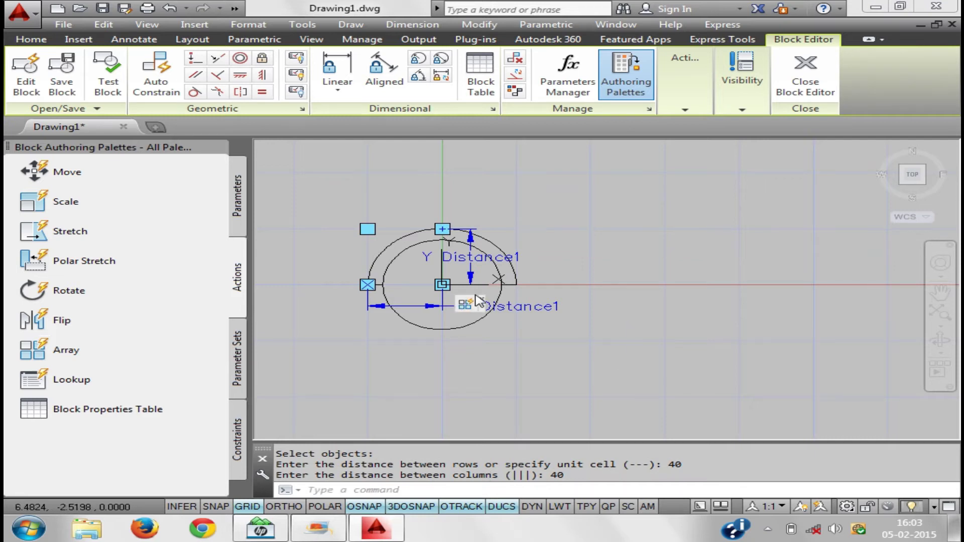
# Close the Block Editor, saving the chair block changes
pyautogui.click(808, 101)
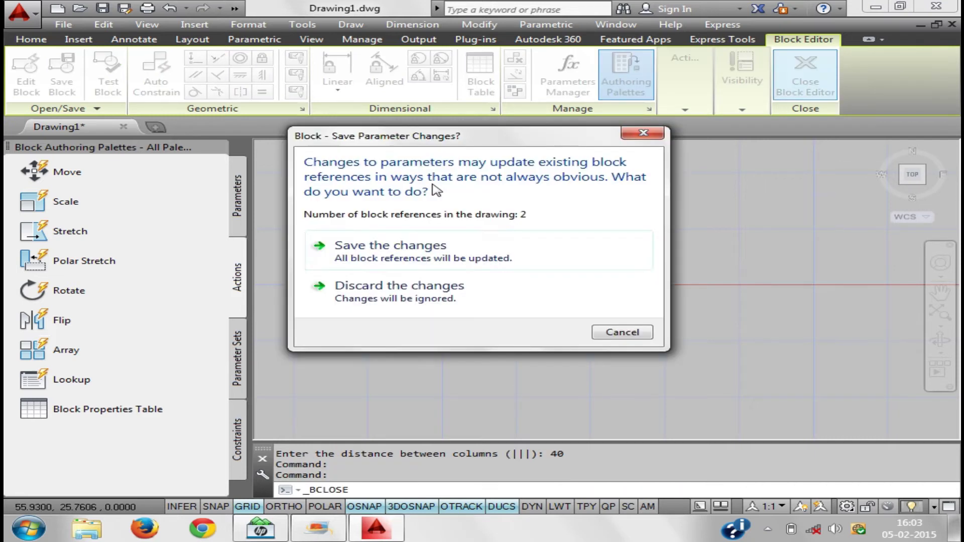
pyautogui.click(500, 252)
pyautogui.scroll(8, 361, 286)
# Grip-stretch the chair block into an array of 9 columns by 3 rows
pyautogui.moveTo(361, 287); pyautogui.dragTo(373, 393, button='middle')
pyautogui.click(399, 280)
pyautogui.click(347, 245)
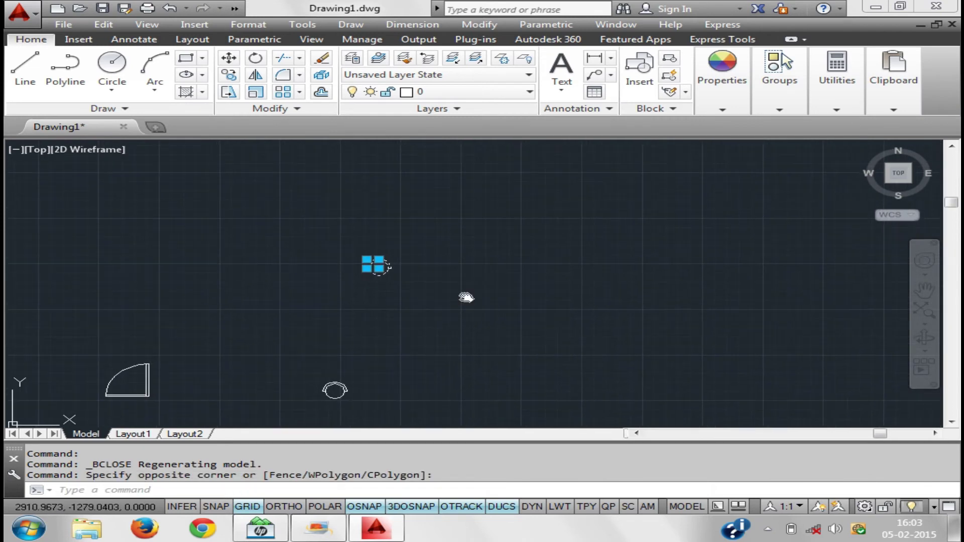
pyautogui.scroll(5, 344, 297)
pyautogui.click(363, 290)
pyautogui.scroll(-8, 690, 229)
pyautogui.moveTo(693, 230); pyautogui.dragTo(475, 265, button='middle')
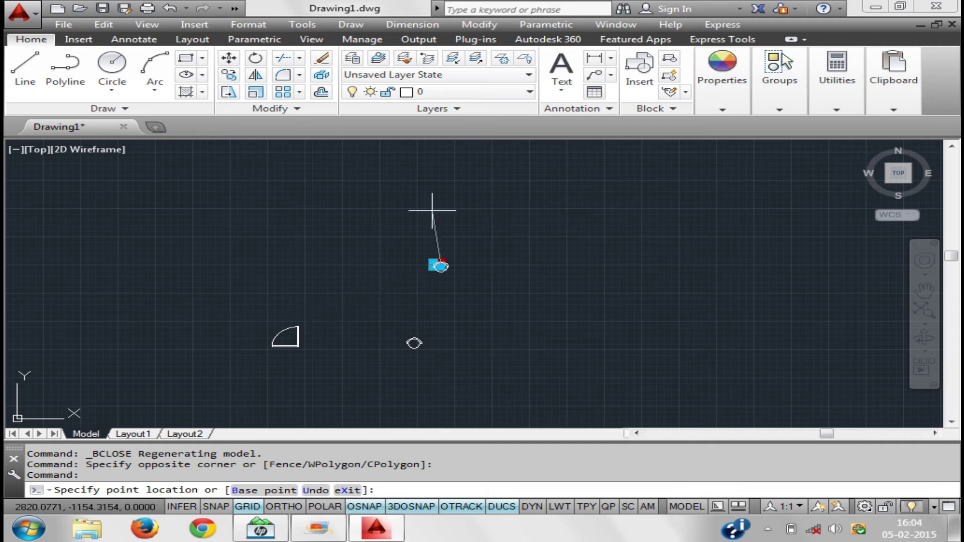
pyautogui.press('Escape')
pyautogui.scroll(5, 414, 284)
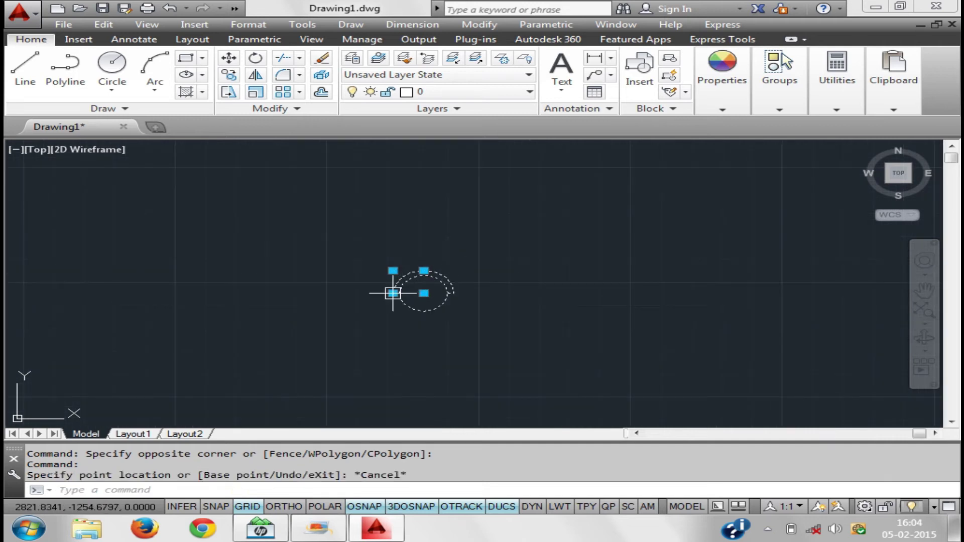
pyautogui.click(393, 293)
pyautogui.scroll(-3, 351, 301)
pyautogui.scroll(2, 316, 305)
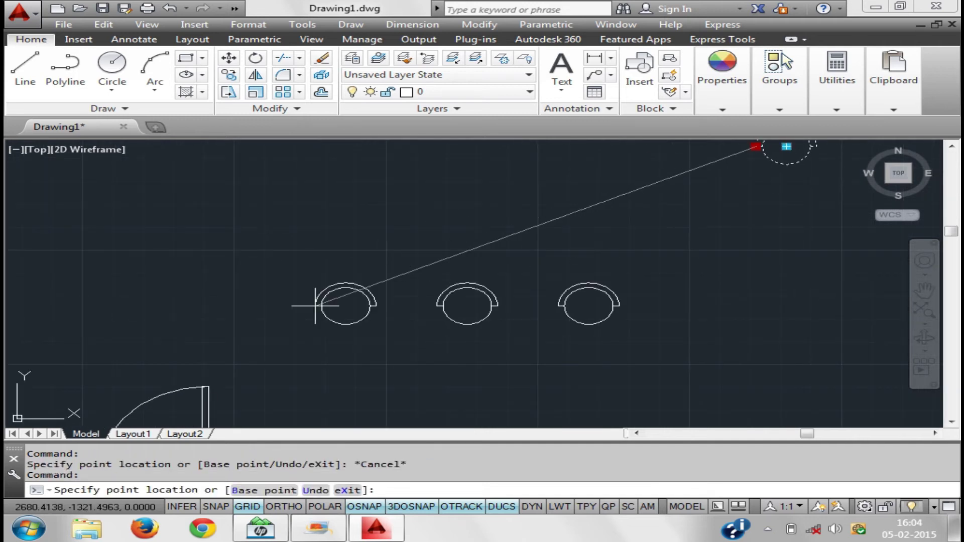
pyautogui.scroll(-5, 312, 324)
pyautogui.scroll(2, 316, 352)
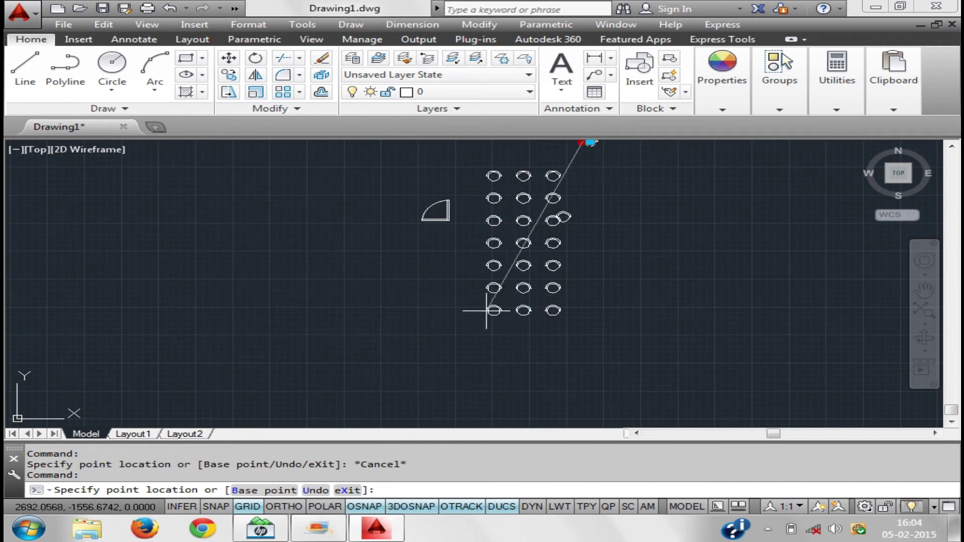
pyautogui.moveTo(531, 198); pyautogui.dragTo(436, 389, button='middle')
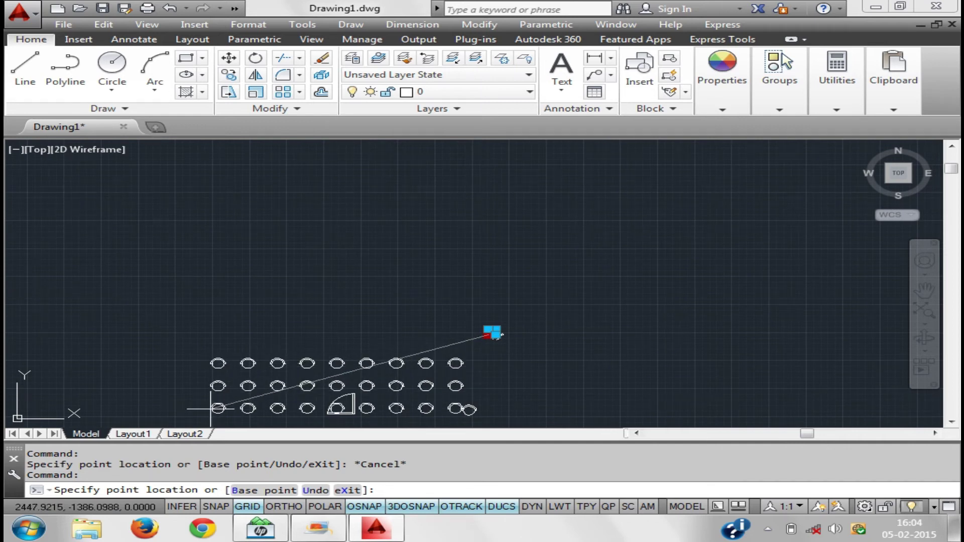
pyautogui.click(494, 334)
# Move the whole chair array to the right, clear of the door
pyautogui.moveTo(578, 327); pyautogui.dragTo(595, 262, button='middle')
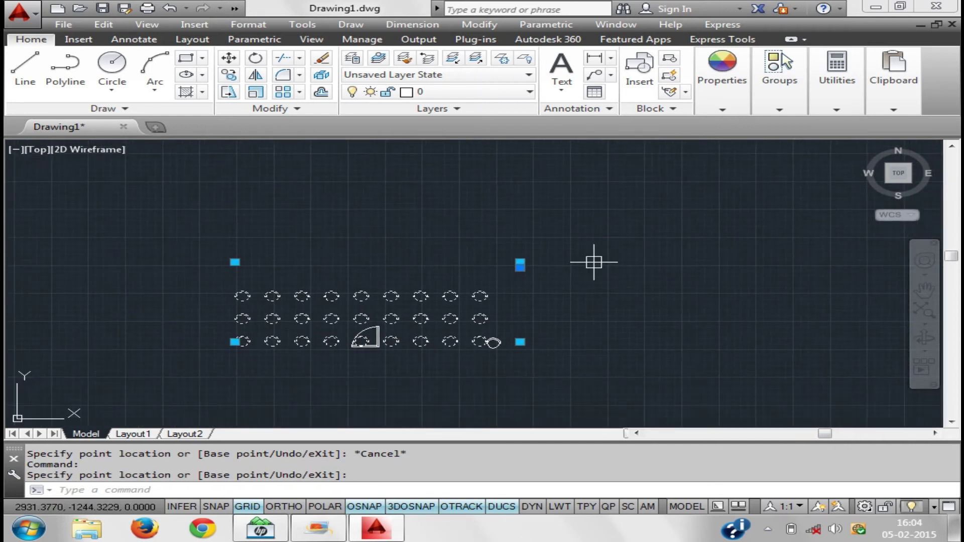
pyautogui.press('Escape')
pyautogui.moveTo(548, 300); pyautogui.dragTo(512, 239, button='middle')
pyautogui.click(510, 233)
pyautogui.click(397, 266)
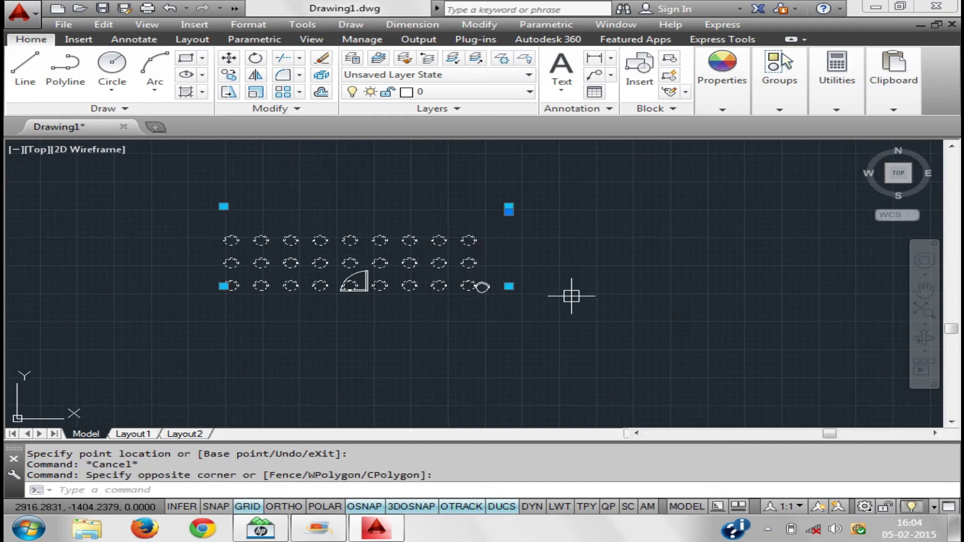
pyautogui.write('m')
pyautogui.press('Return')
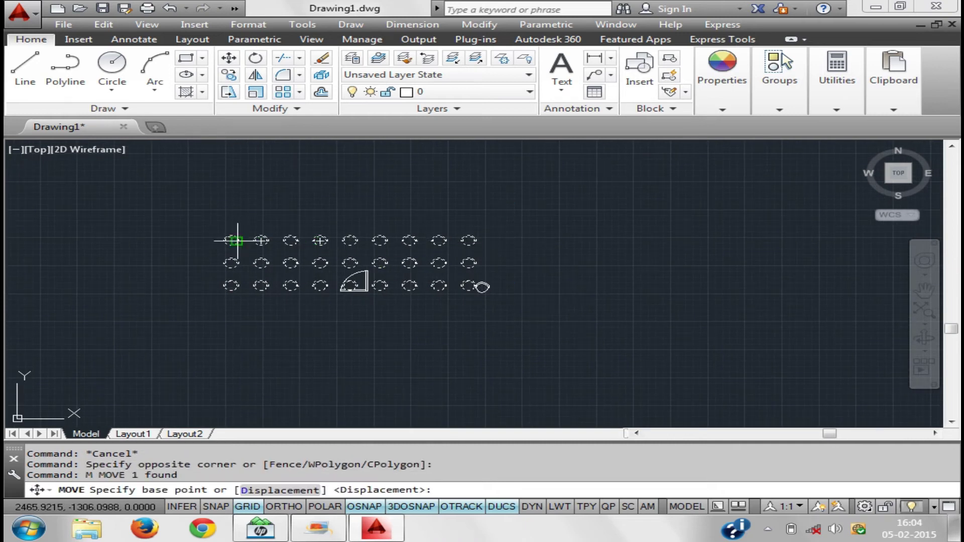
pyautogui.click(231, 240)
pyautogui.click(577, 221)
pyautogui.moveTo(684, 291); pyautogui.dragTo(472, 274, button='middle')
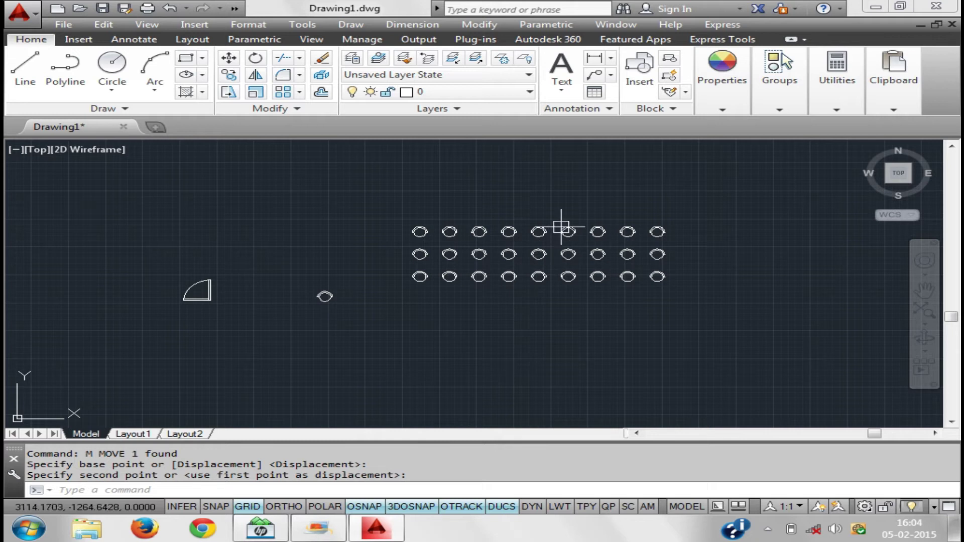
# Open the chair block in the Block Editor and delete the Distance1 parameter
pyautogui.doubleClick(541, 225)
pyautogui.click(472, 358)
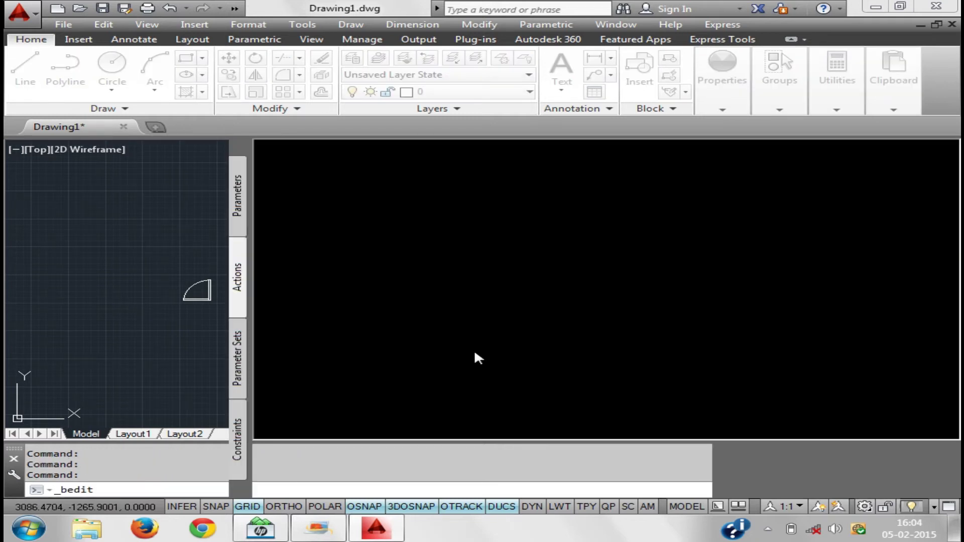
pyautogui.scroll(-5, 539, 295)
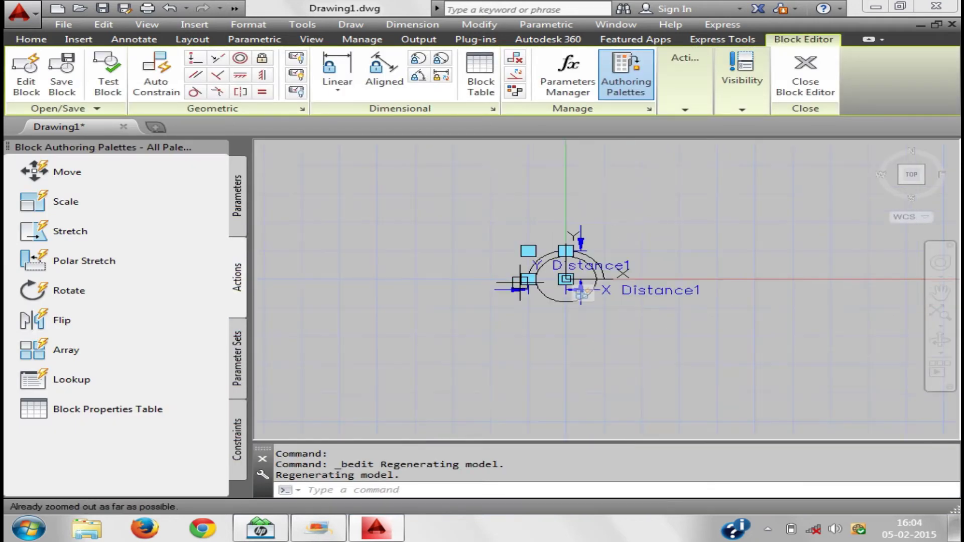
pyautogui.click(232, 216)
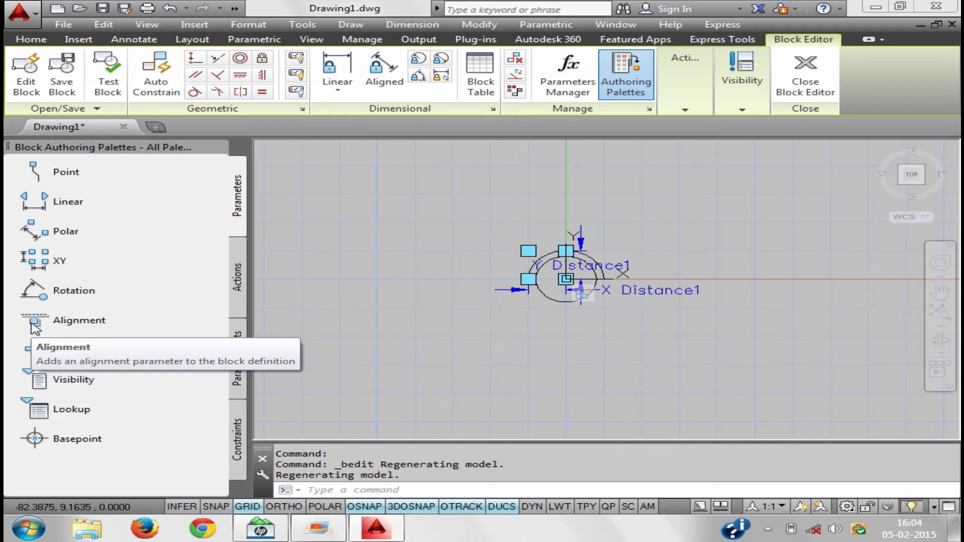
pyautogui.click(726, 347)
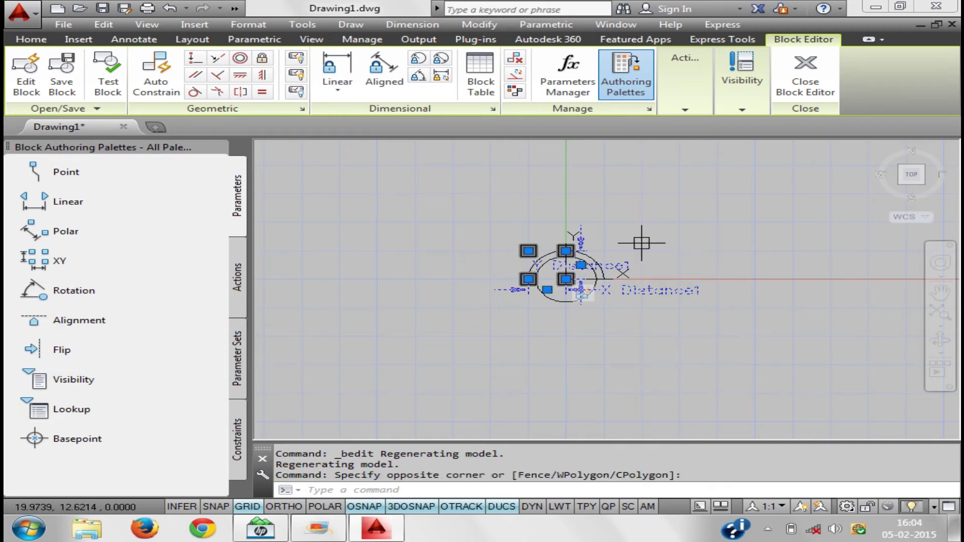
pyautogui.press('Delete')
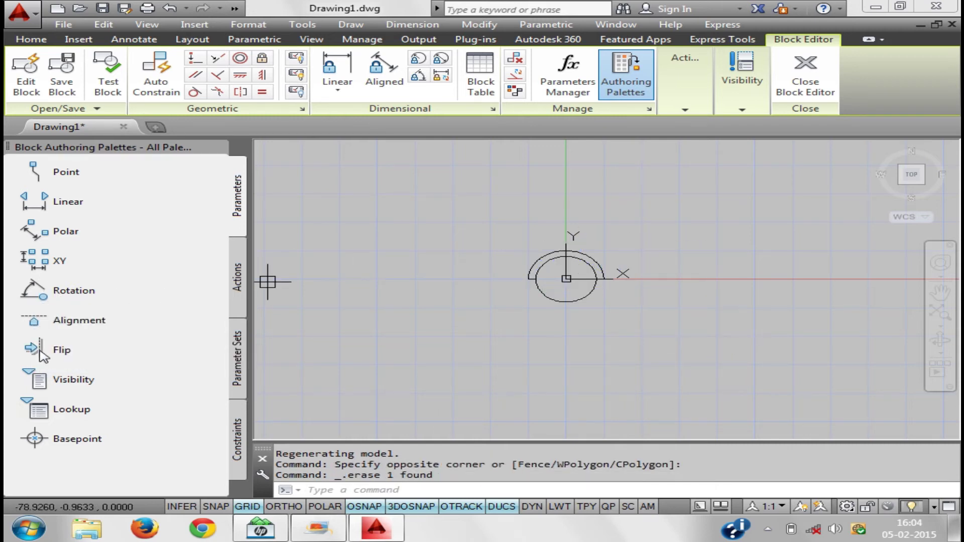
# Add an alignment parameter along the circle's bottom, then save and close the block
pyautogui.click(39, 324)
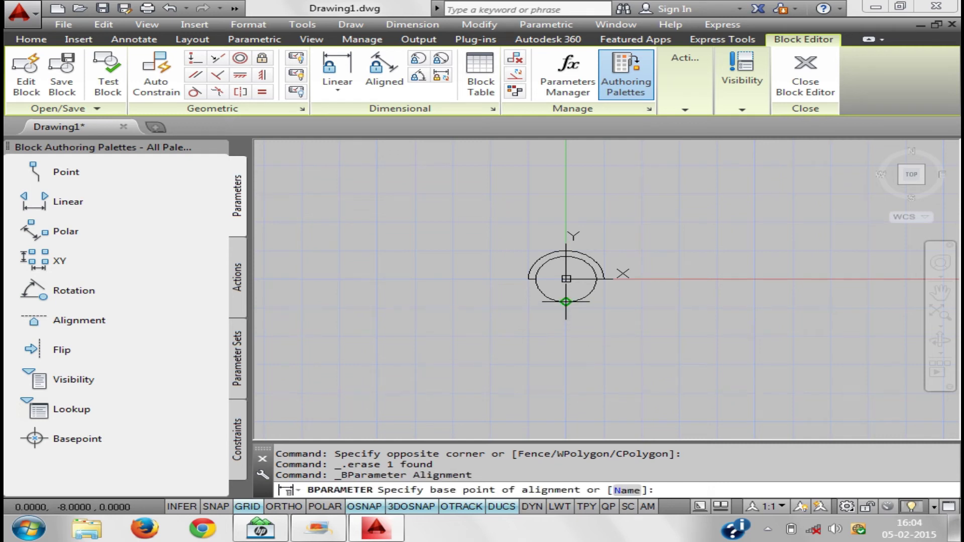
pyautogui.click(566, 301)
pyautogui.click(659, 302)
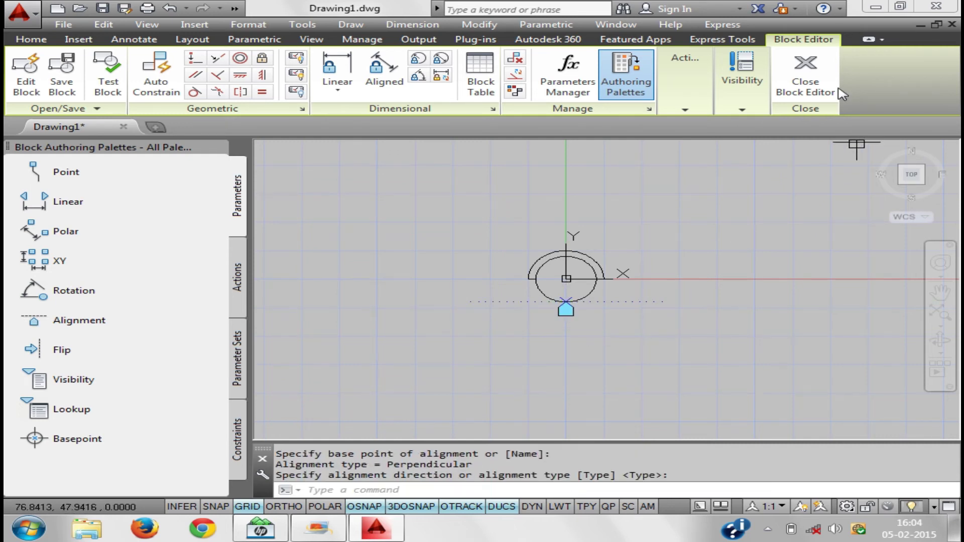
pyautogui.click(783, 80)
pyautogui.click(486, 254)
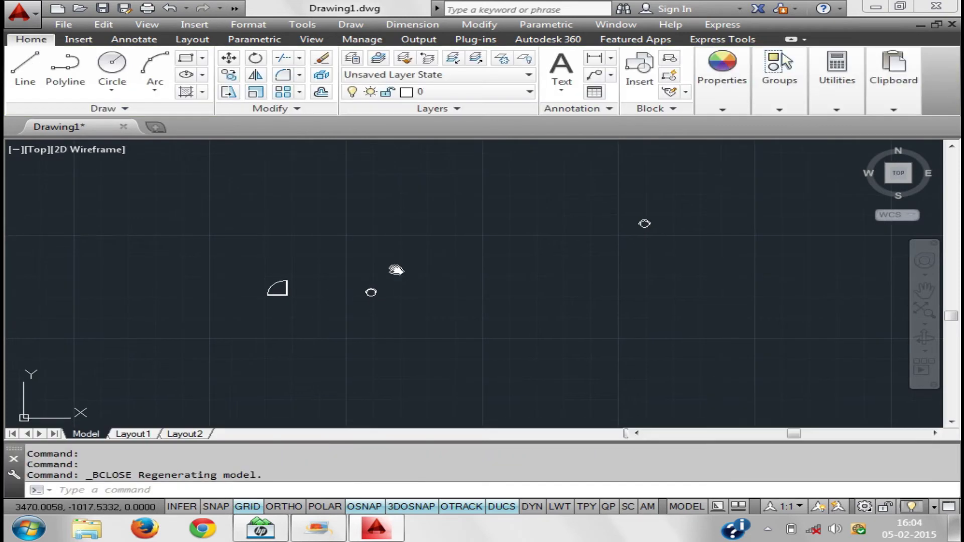
pyautogui.scroll(4, 301, 261)
pyautogui.moveTo(323, 280); pyautogui.dragTo(356, 242, button='middle')
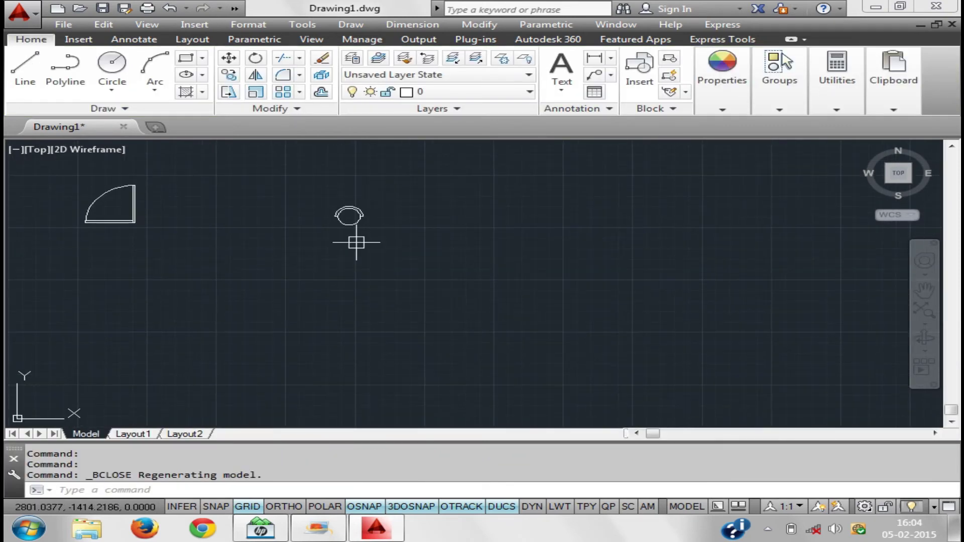
pyautogui.write('spl')
pyautogui.press('Return')
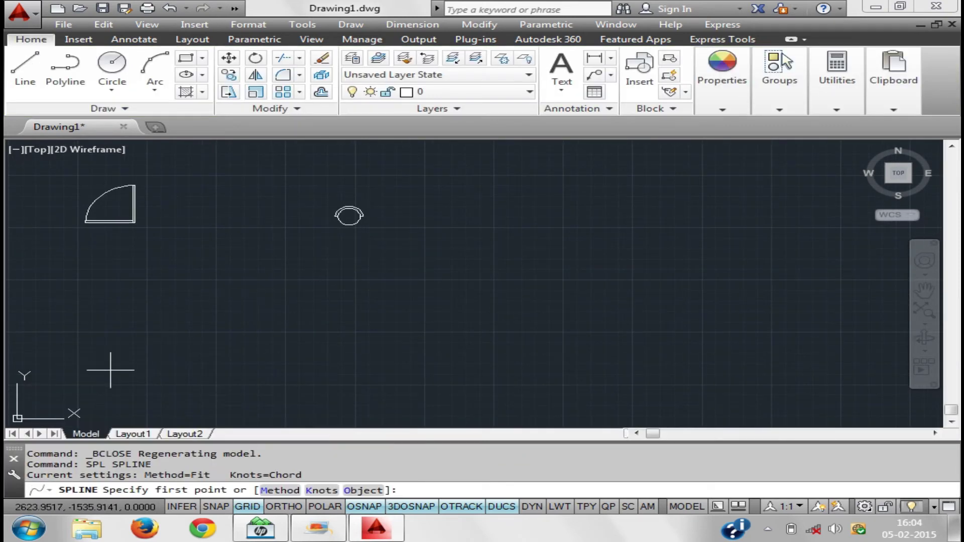
# Draw a long S-shaped spline across the drawing below the door and chair
pyautogui.click(110, 370)
pyautogui.click(346, 309)
pyautogui.click(653, 366)
pyautogui.click(870, 327)
pyautogui.rightClick(872, 331)
pyautogui.press('Escape')
pyautogui.press('Return')
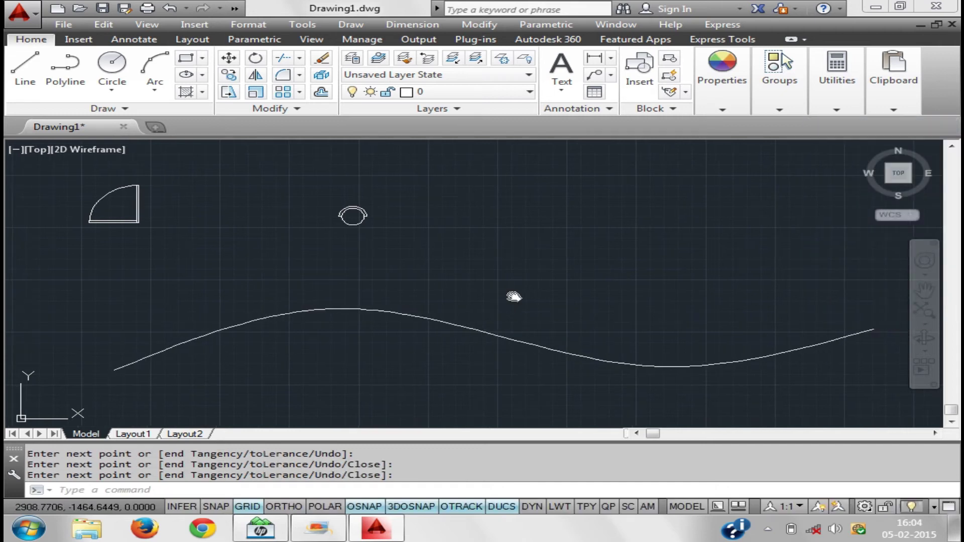
pyautogui.moveTo(229, 302); pyautogui.dragTo(257, 289, button='middle')
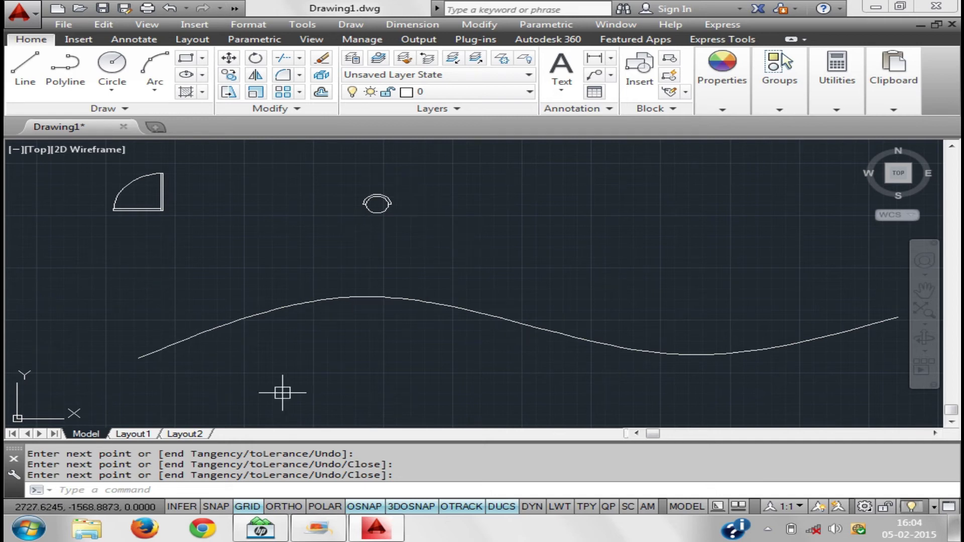
# Turn off 3DOSNAP, OTRACK, DUCS and GRID on the status bar
pyautogui.click(411, 507)
pyautogui.click(461, 507)
pyautogui.click(502, 506)
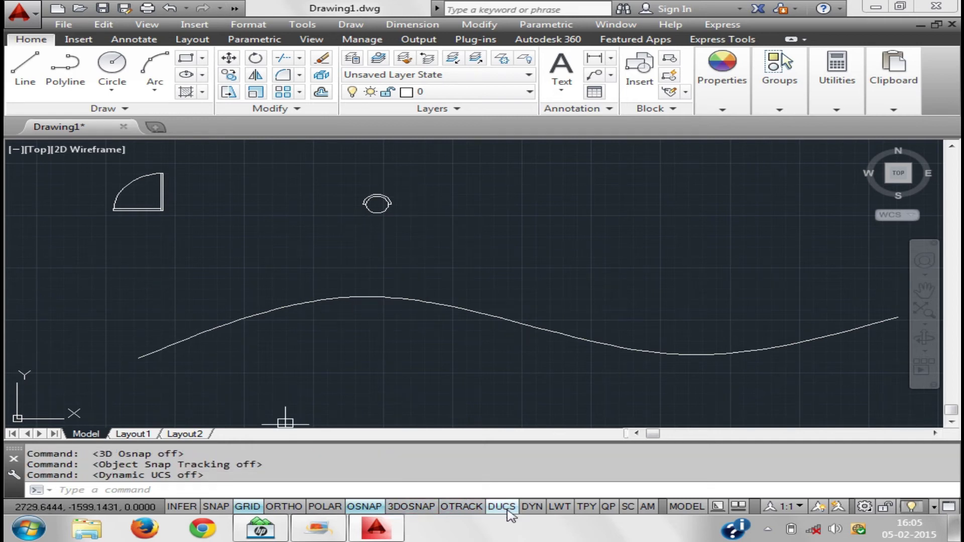
pyautogui.click(234, 505)
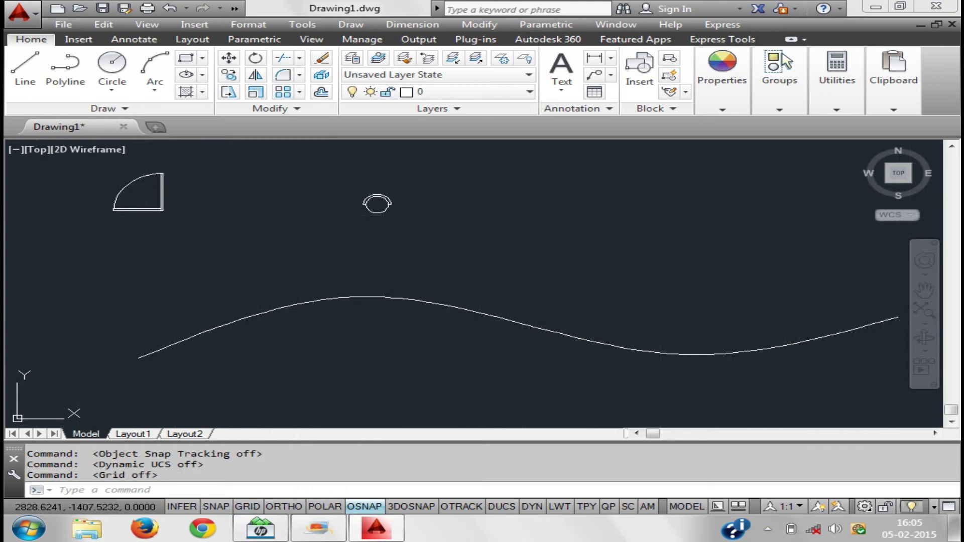
# Select the chair block and drag it by its grip onto the spline
pyautogui.click(377, 195)
pyautogui.click(336, 178)
pyautogui.click(377, 212)
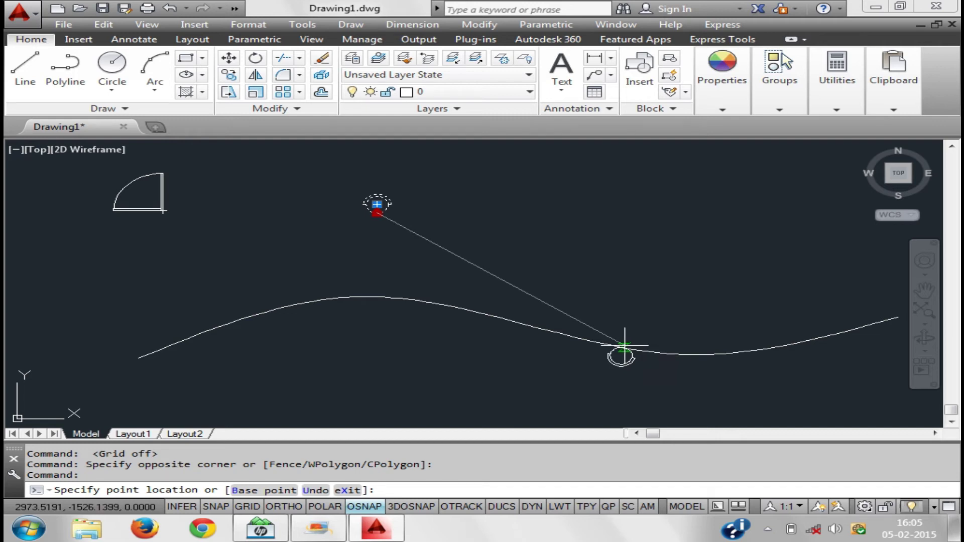
# Cancel the chair drag, then erase the wavy spline together with the chair
pyautogui.press('Escape')
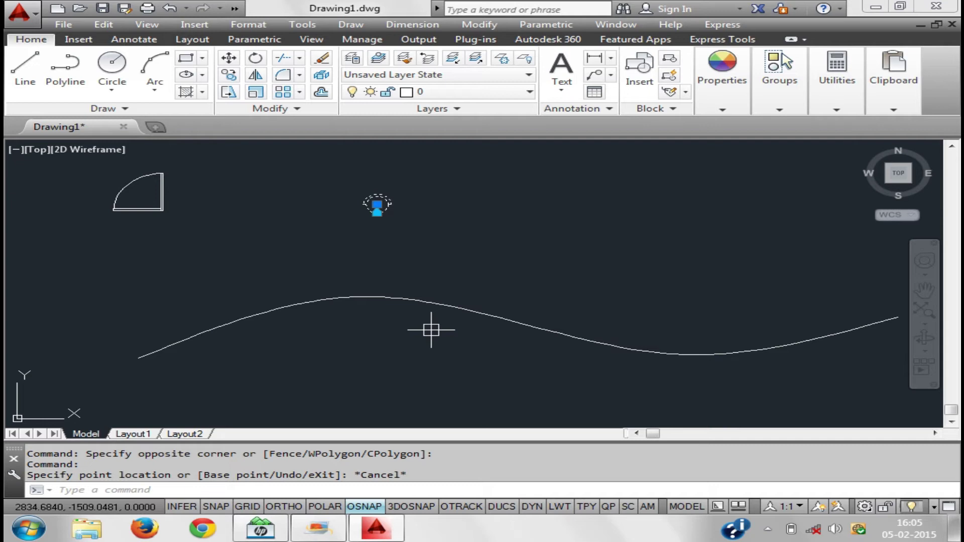
pyautogui.click(433, 304)
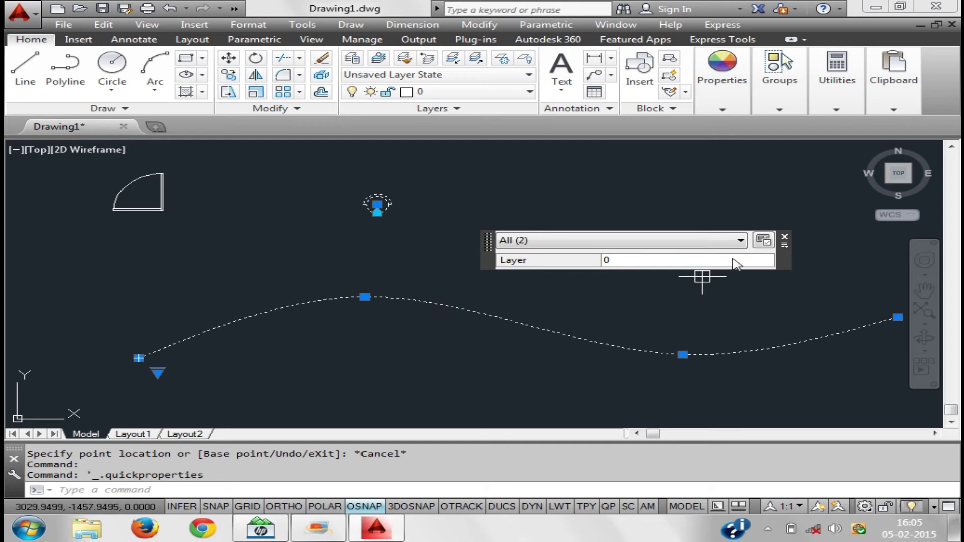
pyautogui.click(785, 235)
pyautogui.press('Delete')
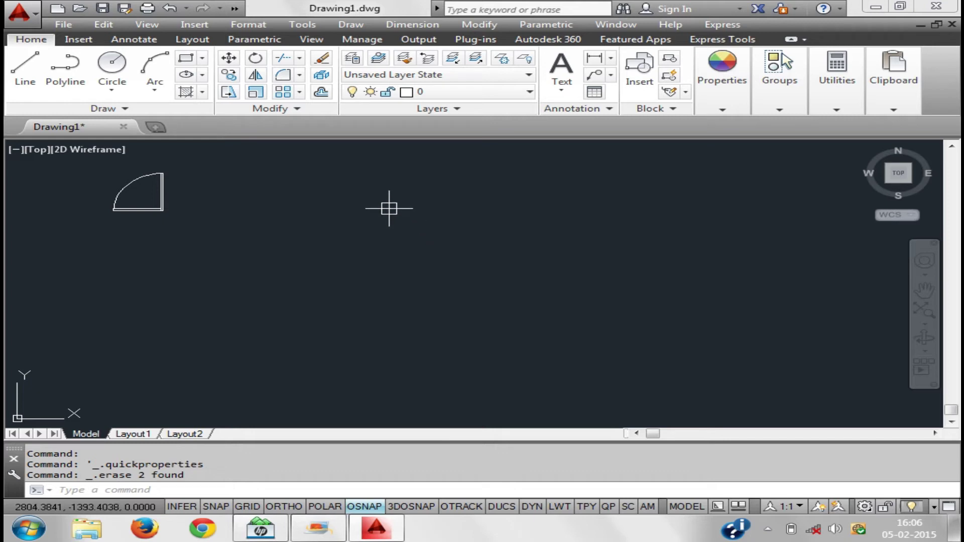
# Draw a long horizontal line beside the door with ortho mode on
pyautogui.write('L')
pyautogui.press('Return')
pyautogui.click(215, 218)
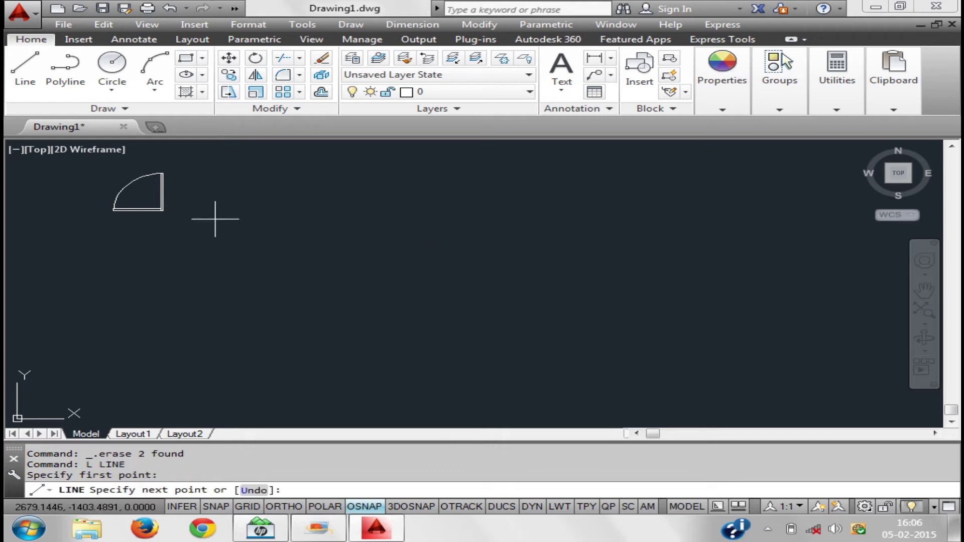
pyautogui.click(284, 507)
pyautogui.click(582, 217)
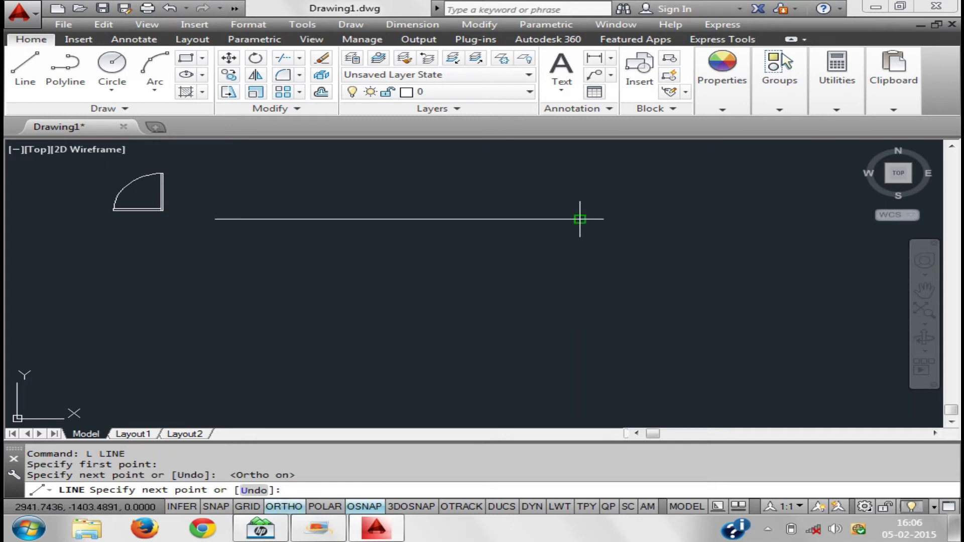
pyautogui.press('Return')
# Break the horizontal line at a single point near its middle
pyautogui.moveTo(412, 239); pyautogui.dragTo(413, 261, button='middle')
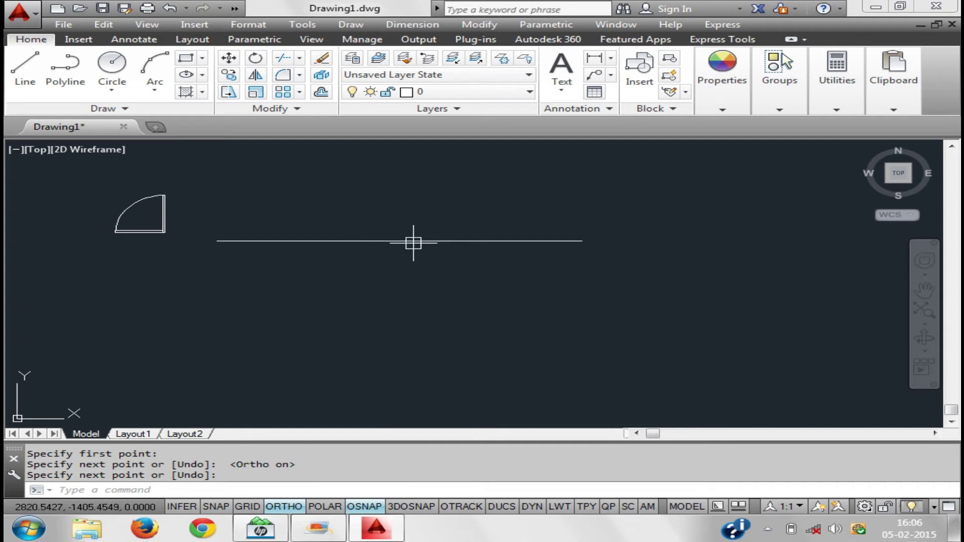
pyautogui.click(271, 108)
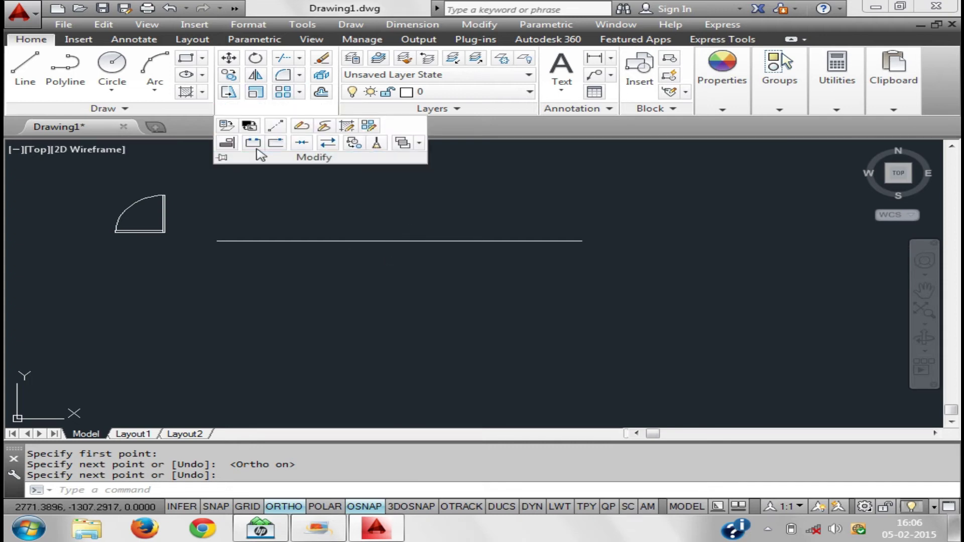
pyautogui.click(276, 143)
pyautogui.click(340, 241)
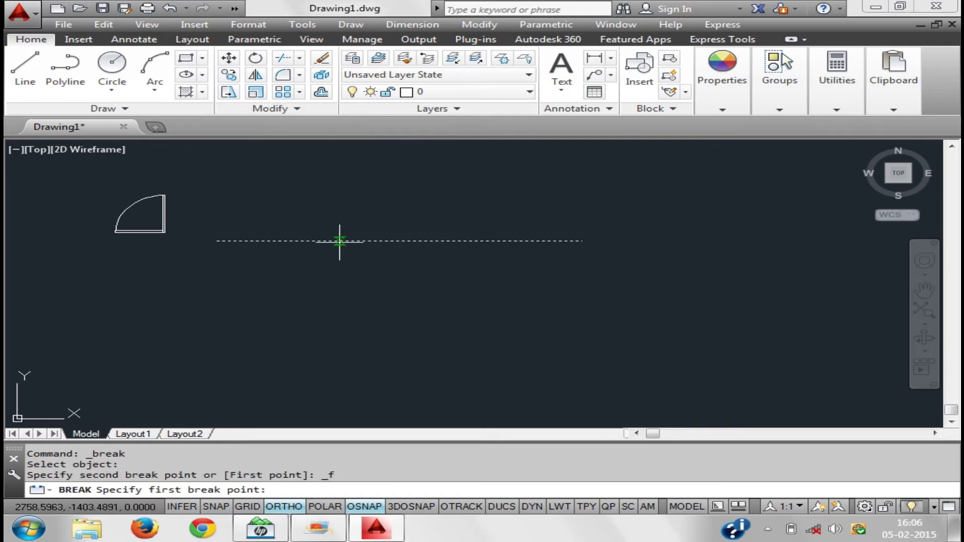
pyautogui.click(404, 241)
# Select each half of the broken line to confirm the split
pyautogui.click(588, 255)
pyautogui.click(529, 225)
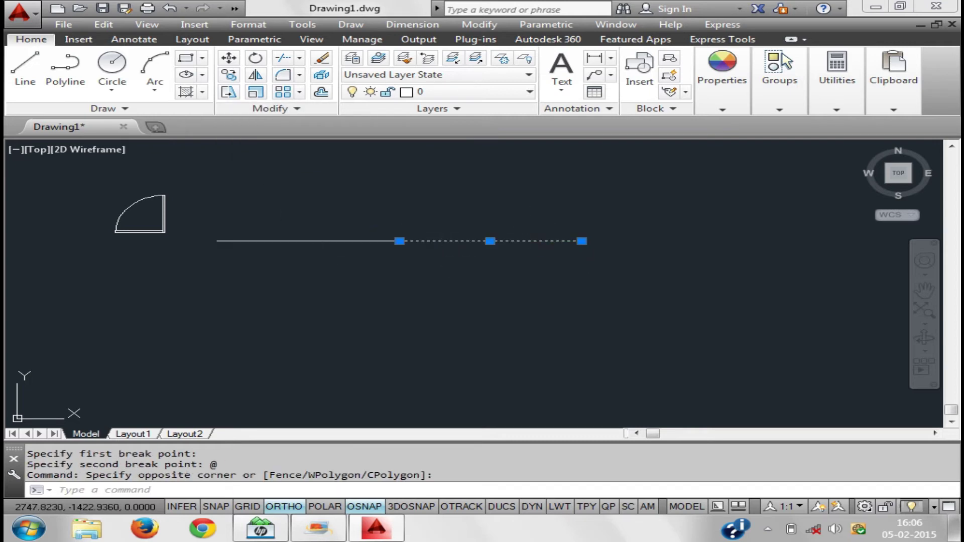
pyautogui.click(444, 244)
pyautogui.click(277, 211)
pyautogui.press('Escape')
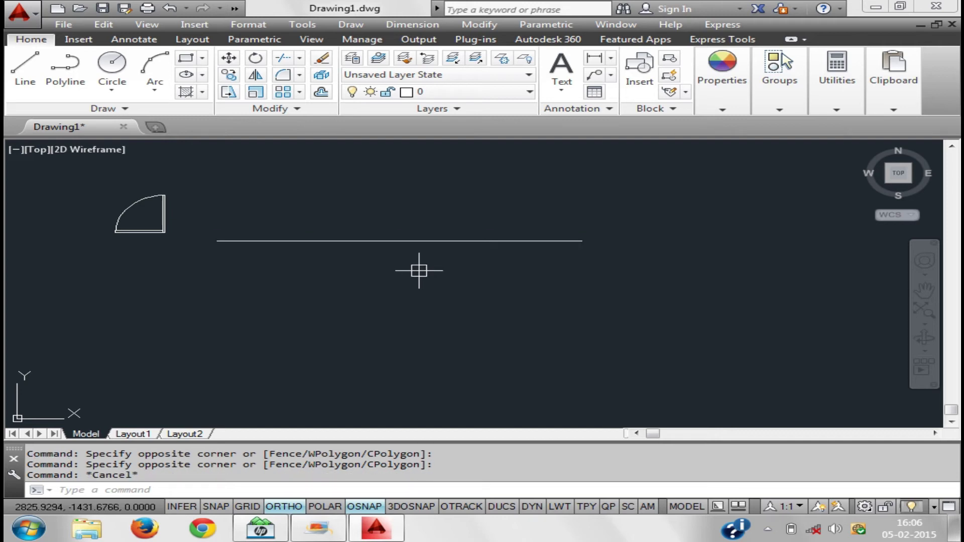
# Window-select both line pieces and delete them
pyautogui.moveTo(349, 267); pyautogui.dragTo(305, 253, button='middle')
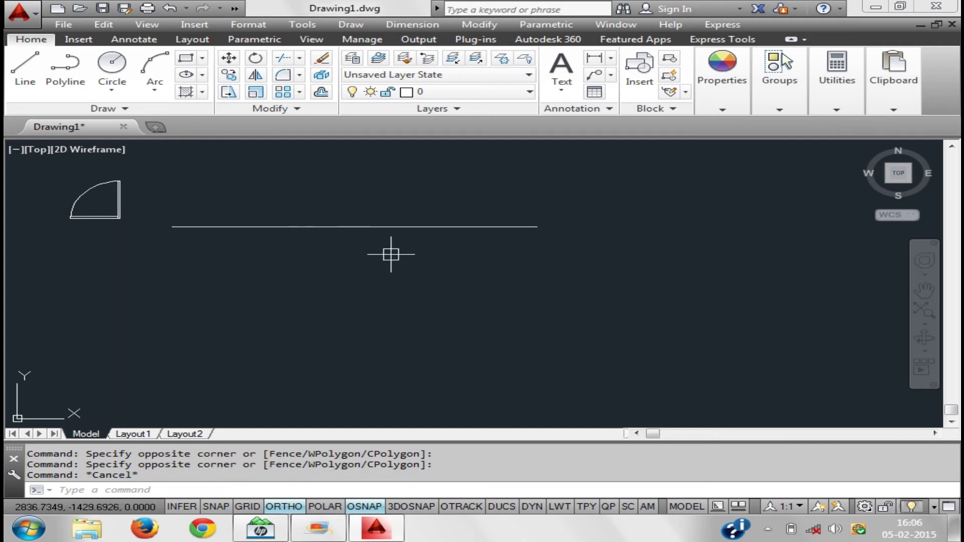
pyautogui.click(445, 247)
pyautogui.click(349, 224)
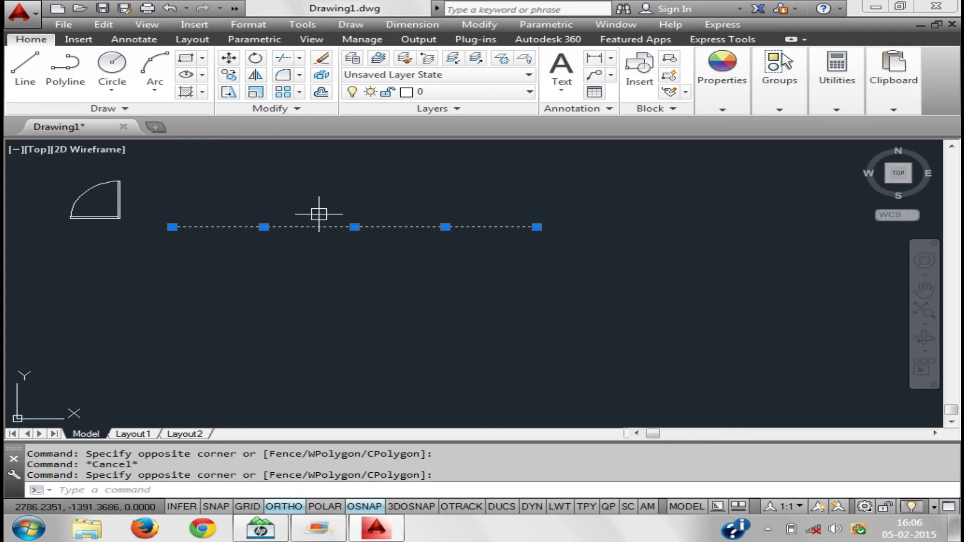
pyautogui.press('Delete')
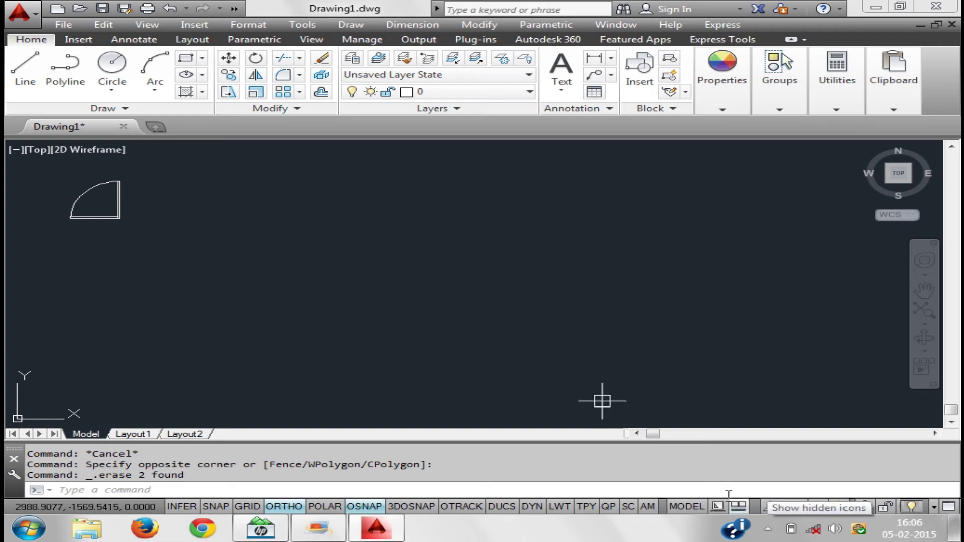
# Draw a rectangle beside the door
pyautogui.click(186, 58)
pyautogui.click(354, 224)
pyautogui.click(507, 365)
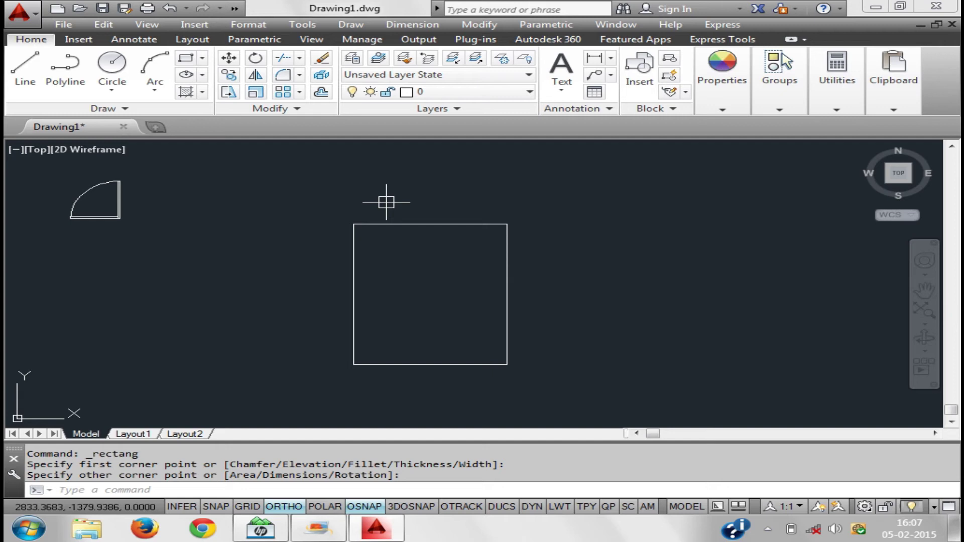
pyautogui.click(415, 225)
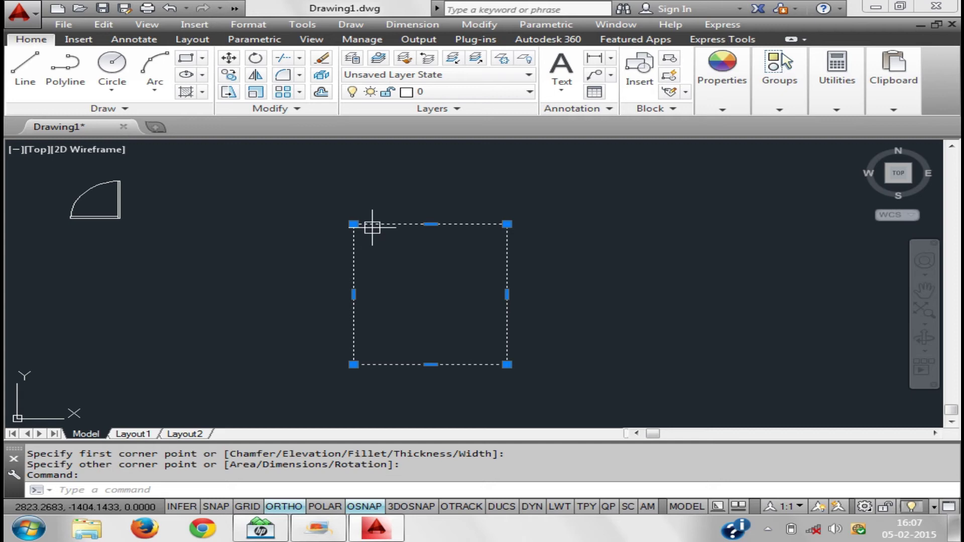
pyautogui.press('Escape')
# Explode the rectangle into separate lines with X
pyautogui.write('x')
pyautogui.press('Return')
pyautogui.click(385, 224)
pyautogui.press('Return')
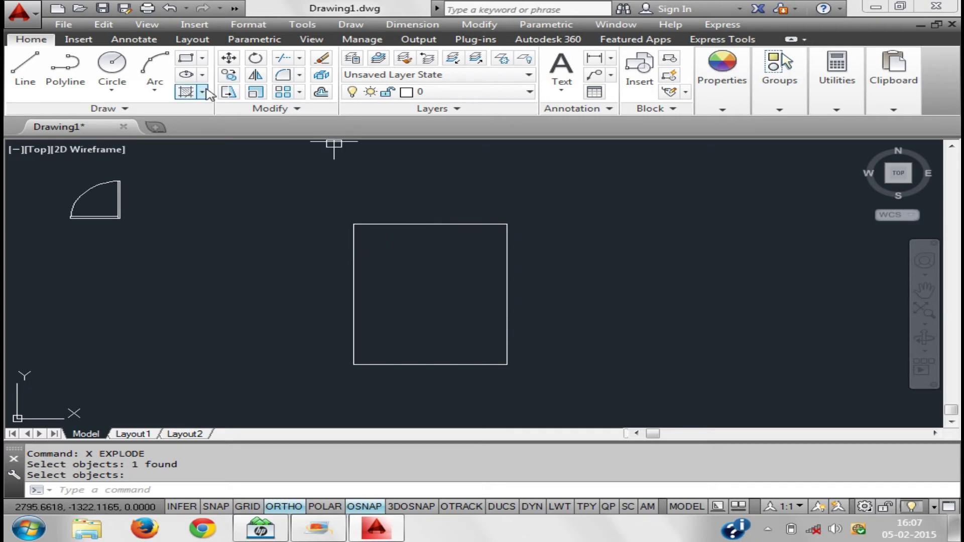
# Break the rectangle's top edge at its midpoint and check both halves
pyautogui.click(274, 108)
pyautogui.click(265, 143)
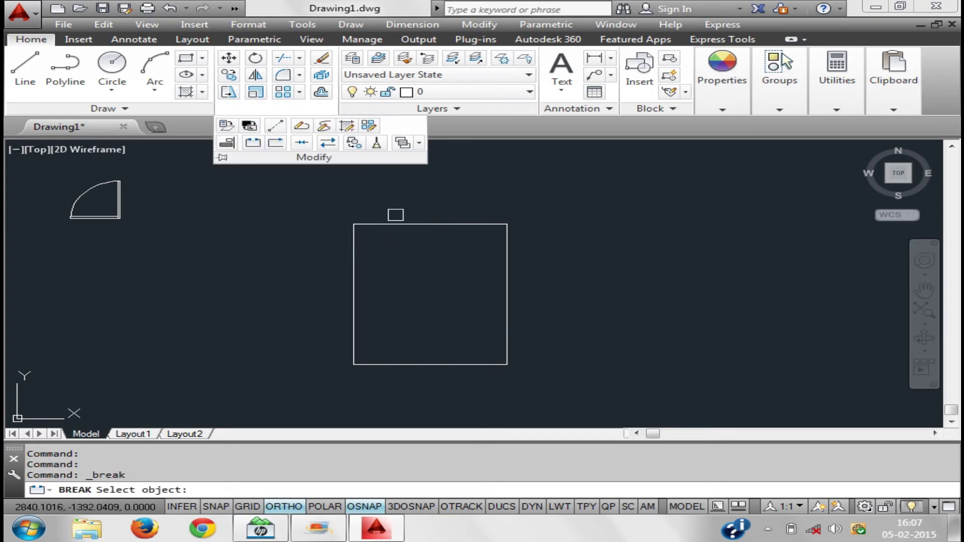
pyautogui.click(397, 225)
pyautogui.click(430, 224)
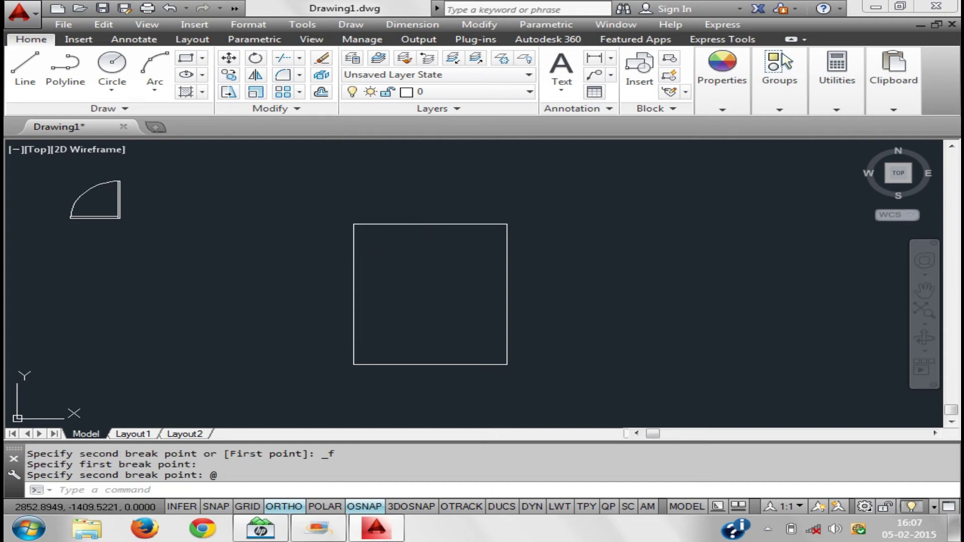
pyautogui.click(458, 239)
pyautogui.click(452, 203)
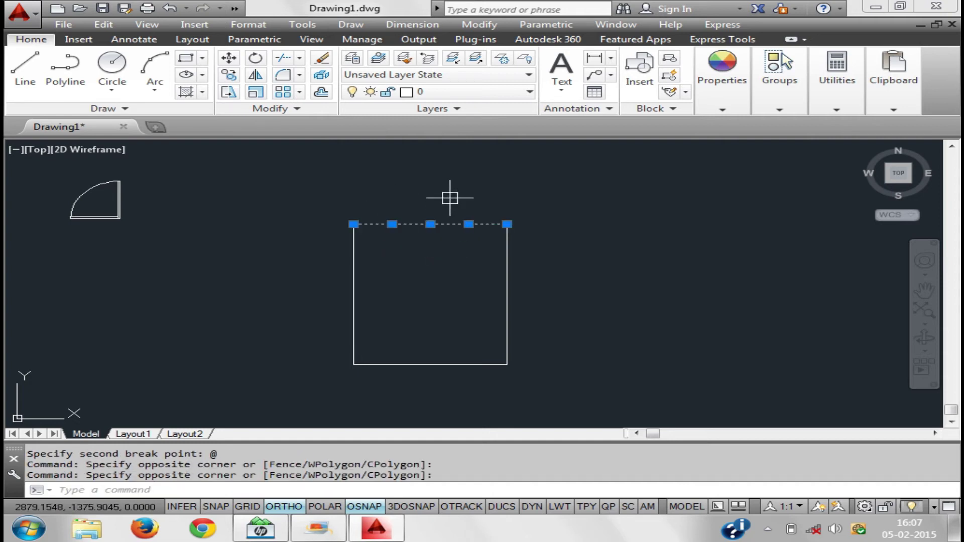
pyautogui.press('Escape')
pyautogui.press('Escape')
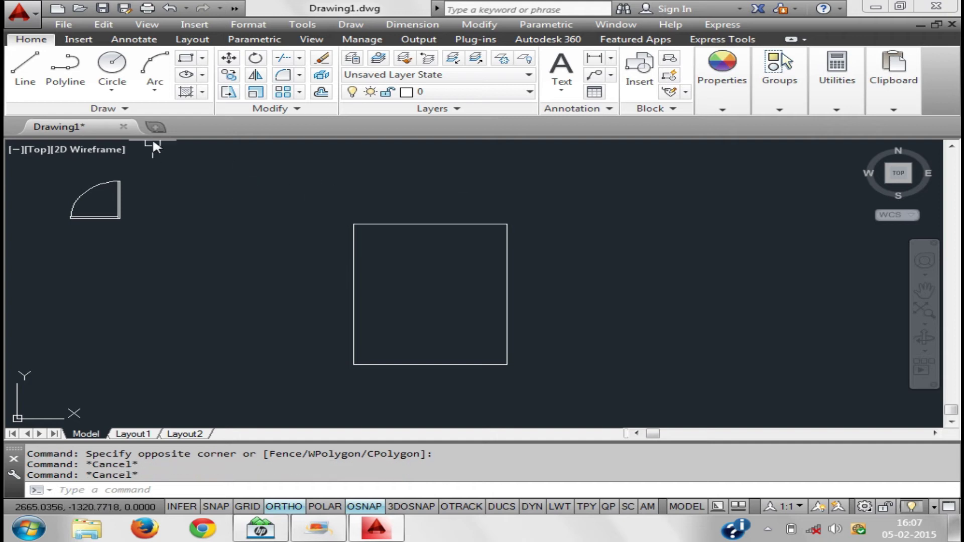
pyautogui.click(65, 66)
# Draw a zigzag polyline with angled segments beside the rectangle
pyautogui.moveTo(495, 232); pyautogui.dragTo(257, 280, button='middle')
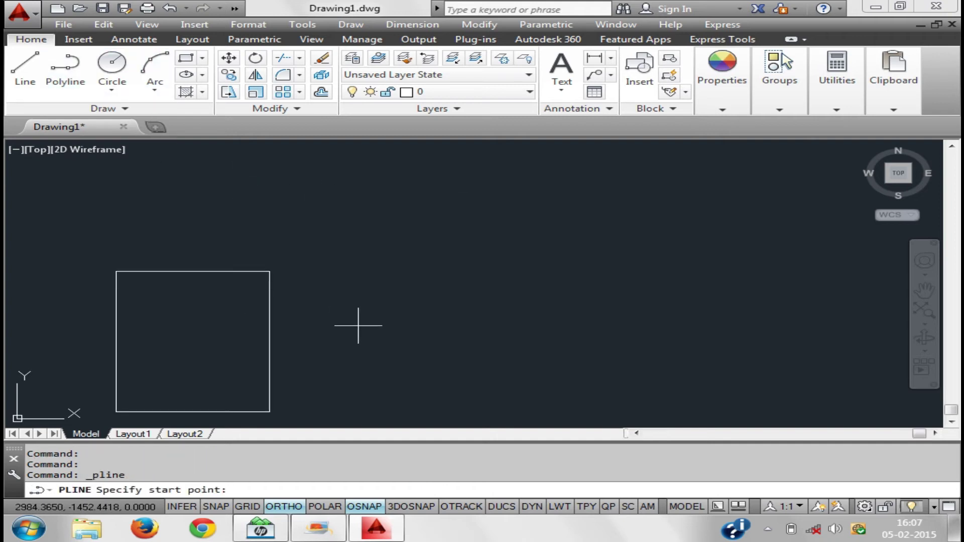
pyautogui.click(358, 325)
pyautogui.click(358, 245)
pyautogui.click(497, 326)
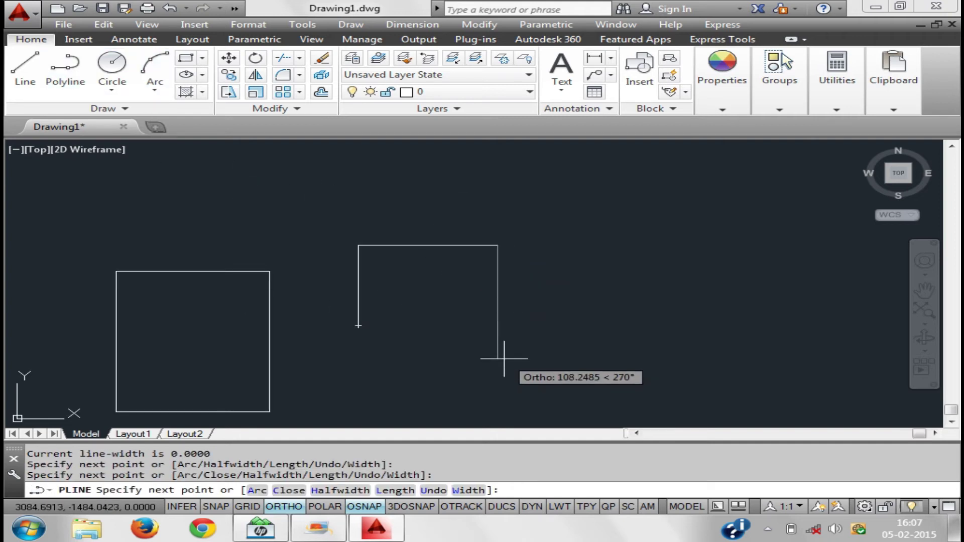
pyautogui.click(296, 512)
pyautogui.click(543, 331)
pyautogui.click(674, 248)
pyautogui.click(713, 342)
pyautogui.click(784, 298)
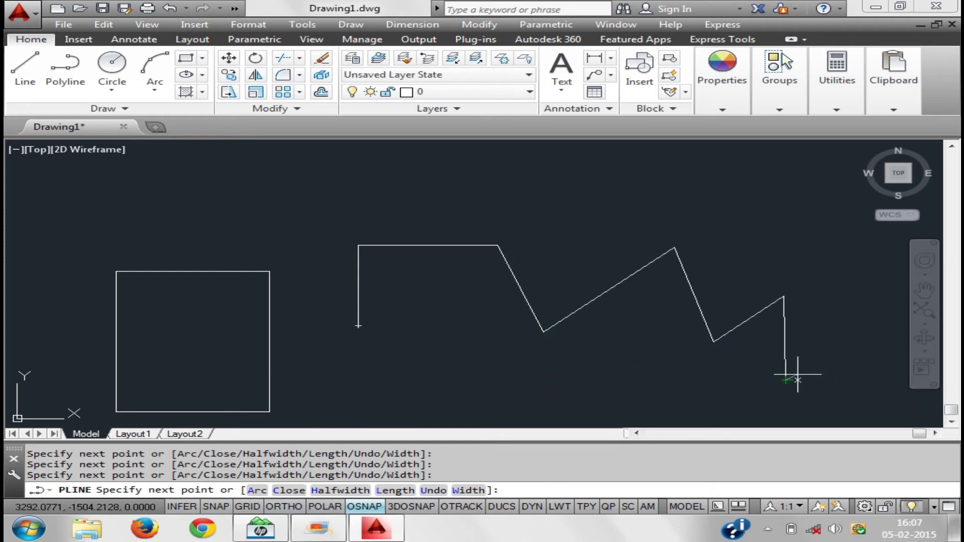
pyautogui.rightClick(883, 381)
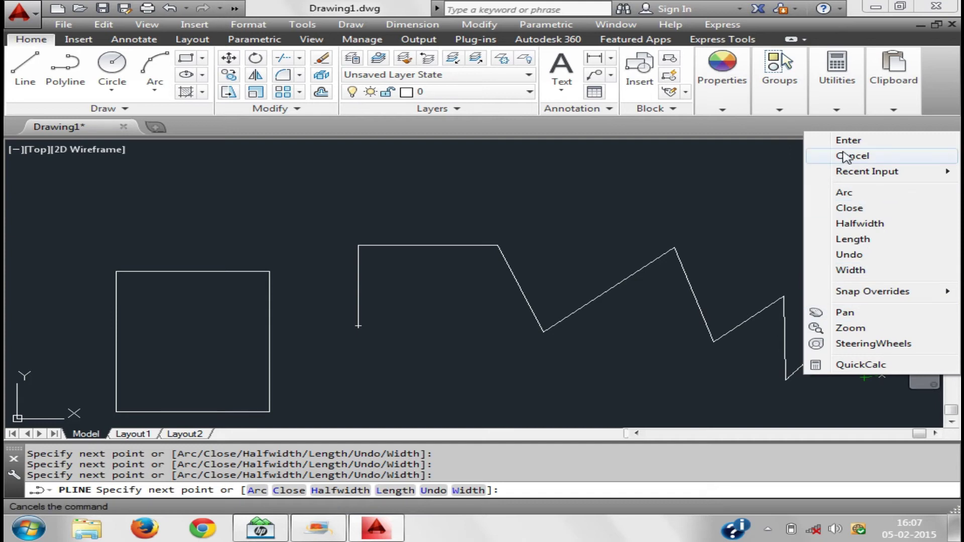
pyautogui.click(846, 156)
# Explode the zigzag polyline into separate segments
pyautogui.click(876, 351)
pyautogui.click(834, 370)
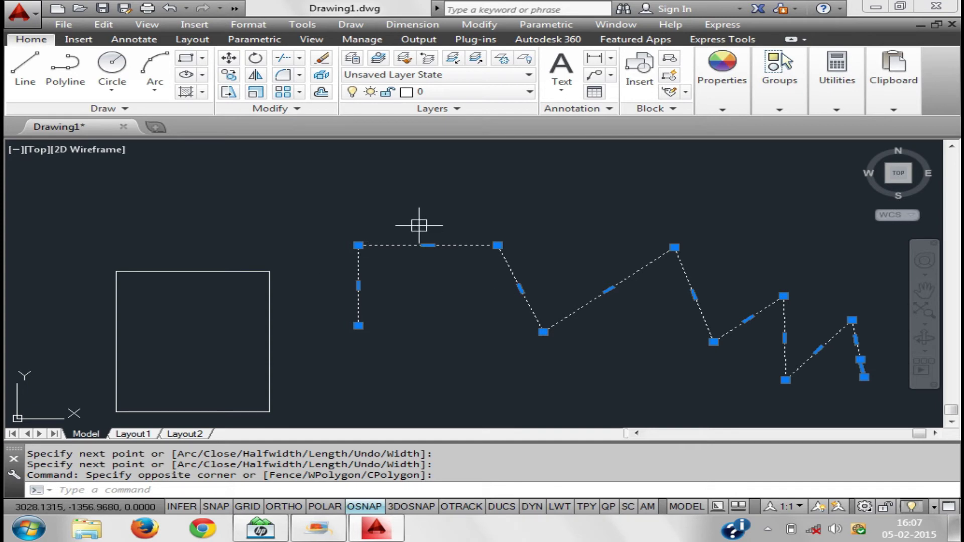
pyautogui.press('Escape')
pyautogui.press('Escape')
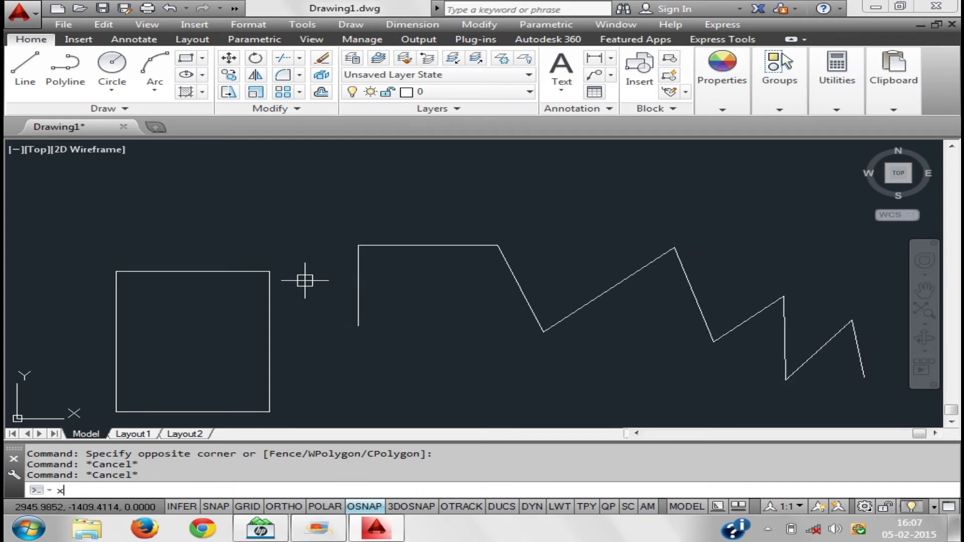
pyautogui.press('Return')
pyautogui.click(411, 236)
pyautogui.click(380, 269)
pyautogui.press('Return')
pyautogui.press('Return')
# Select the top, left and diagonal segments individually to confirm they are separate
pyautogui.click(397, 246)
pyautogui.click(395, 271)
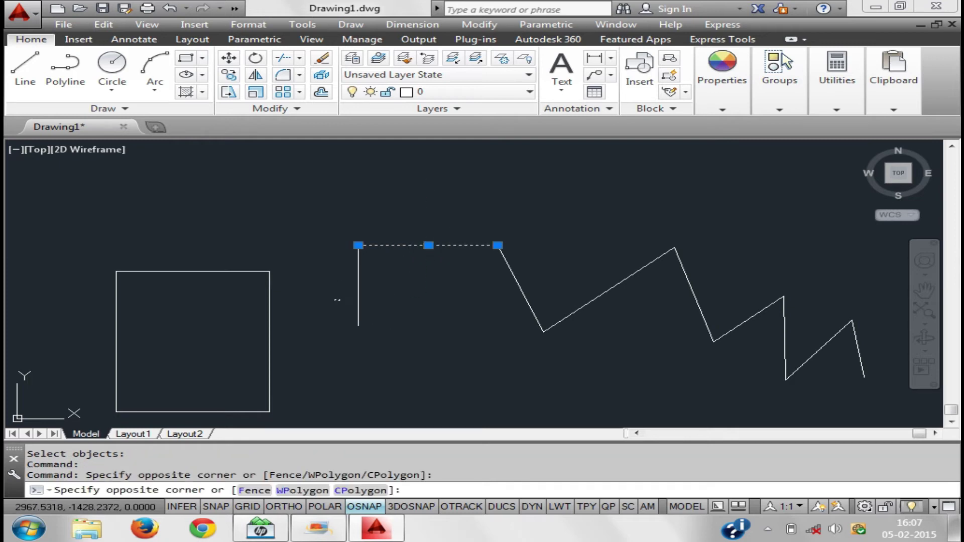
pyautogui.click(329, 323)
pyautogui.click(527, 280)
pyautogui.click(463, 282)
pyautogui.click(642, 324)
pyautogui.click(578, 261)
pyautogui.click(722, 296)
pyautogui.click(667, 304)
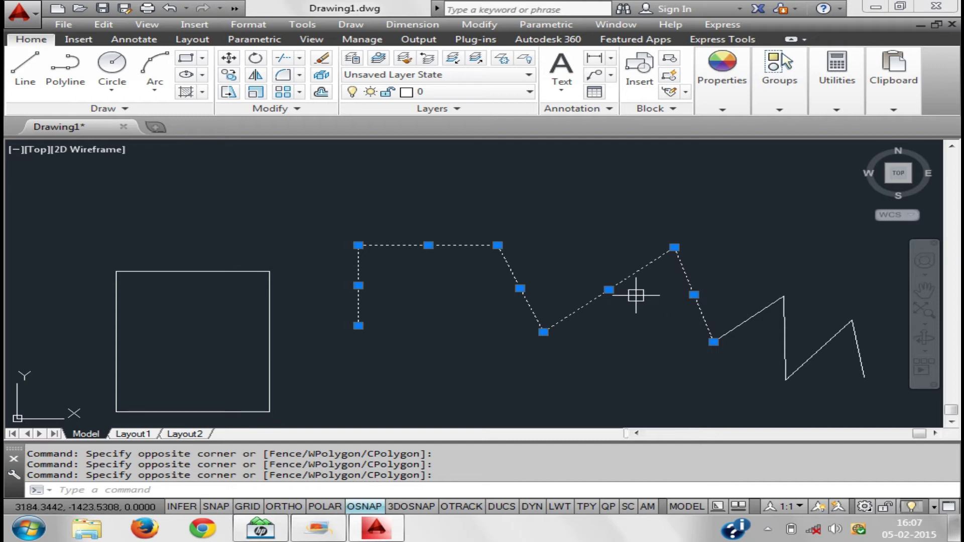
pyautogui.press('Escape')
# Zoom out, window-select all 23 objects and erase them
pyautogui.scroll(-5, 636, 295)
pyautogui.click(536, 211)
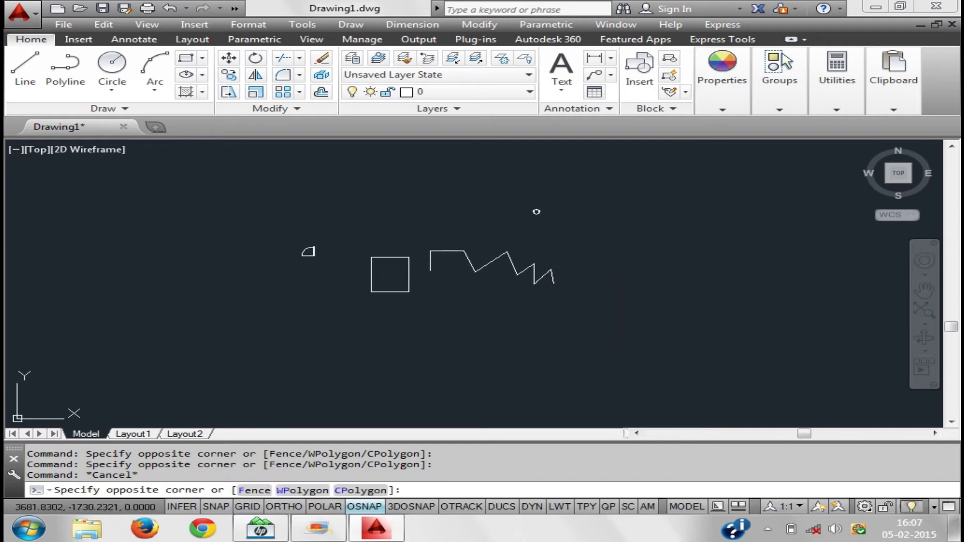
pyautogui.click(269, 342)
pyautogui.press('Delete')
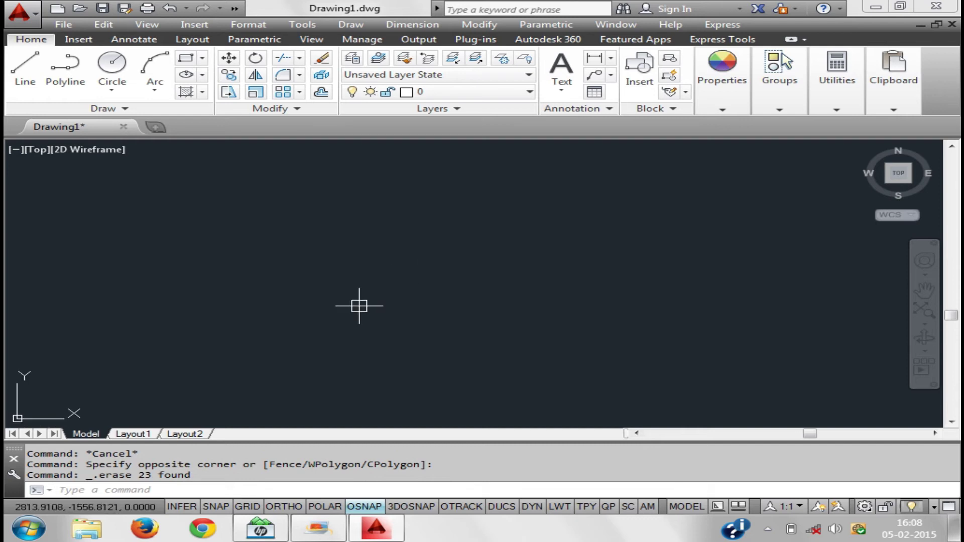
# Choose the door block in Edit Block Definition and open it for editing
pyautogui.write('be')
pyautogui.press('Return')
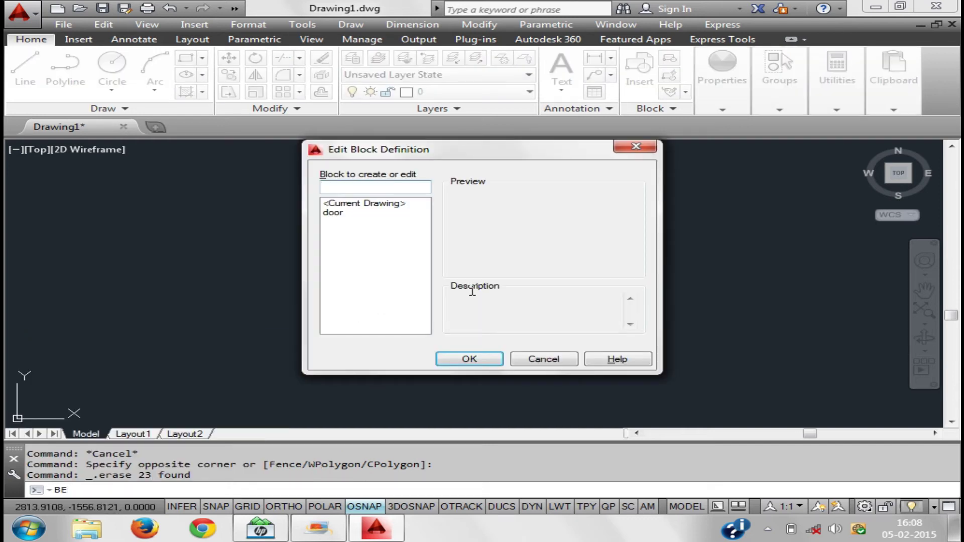
pyautogui.click(335, 213)
pyautogui.click(460, 359)
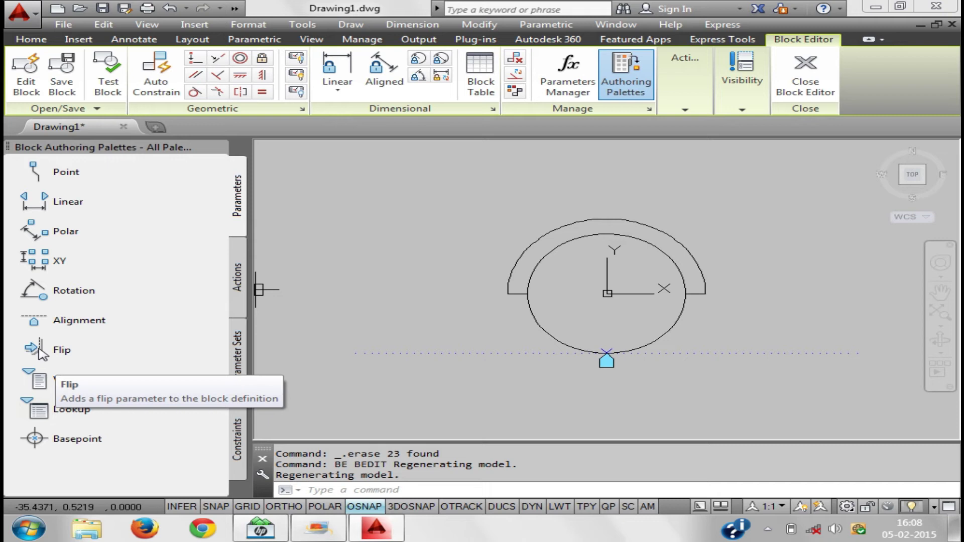
# Start a Flip parameter, cancel it, and reposition the block in the view
pyautogui.click(42, 354)
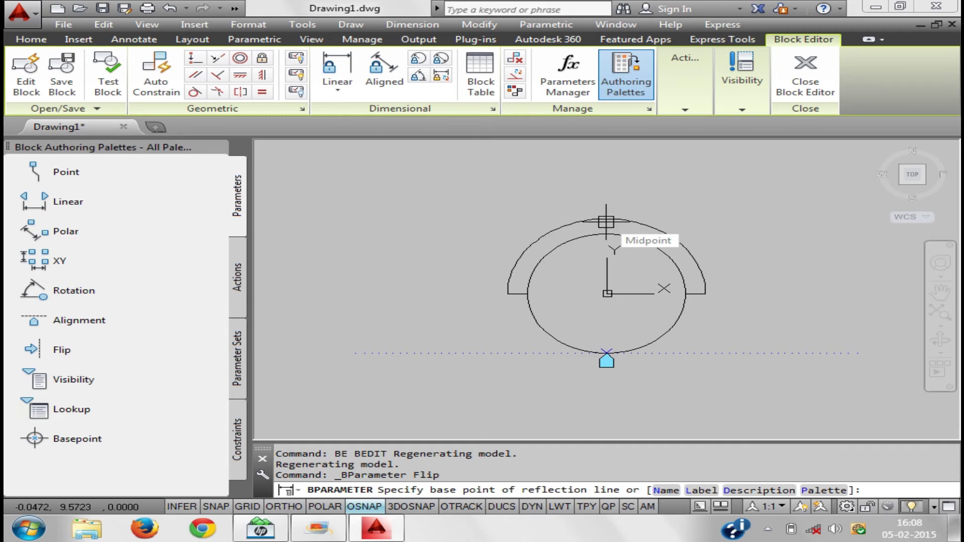
pyautogui.press('Escape')
pyautogui.moveTo(645, 309)
pyautogui.mouseDown(button='middle')
pyautogui.moveTo(563, 303)
pyautogui.moveTo(541, 180)
pyautogui.mouseUp(button='middle')
pyautogui.moveTo(542, 243); pyautogui.dragTo(528, 265, button='middle')
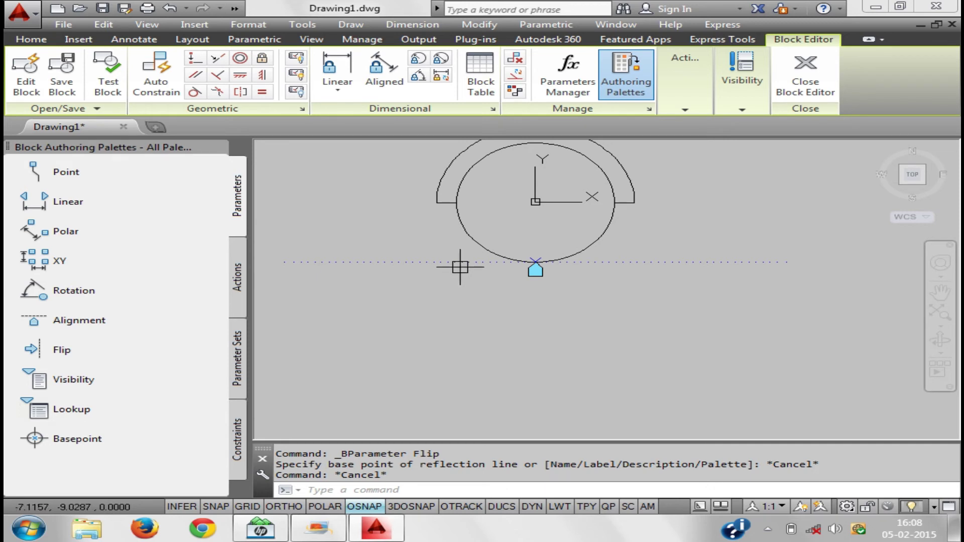
pyautogui.click(31, 40)
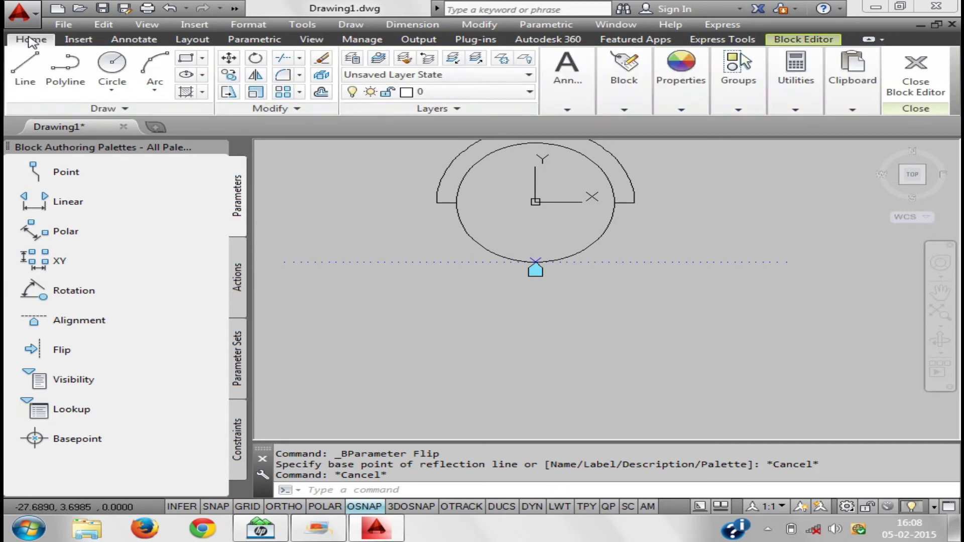
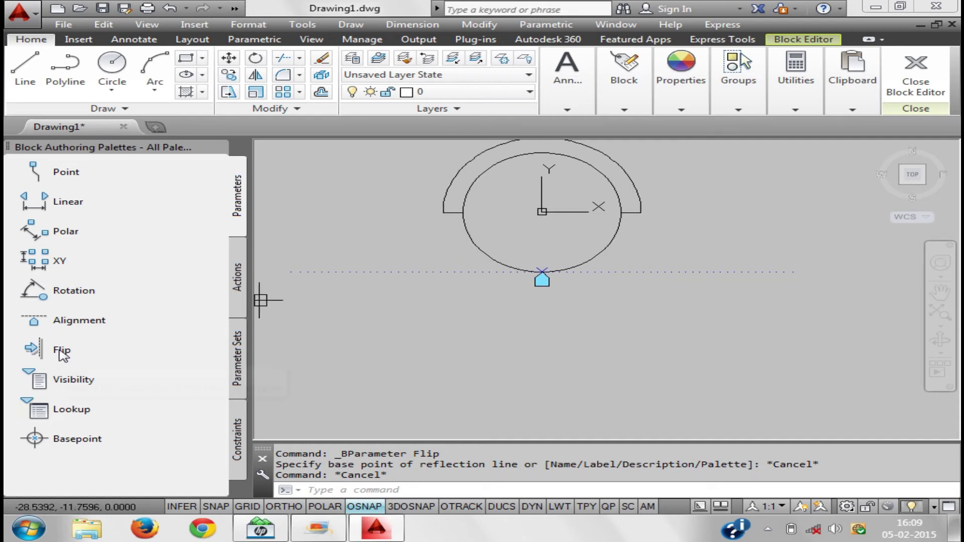
# Place a first flip parameter along the circle's bottom, then cancel a trial window selection
pyautogui.click(32, 348)
pyautogui.click(542, 272)
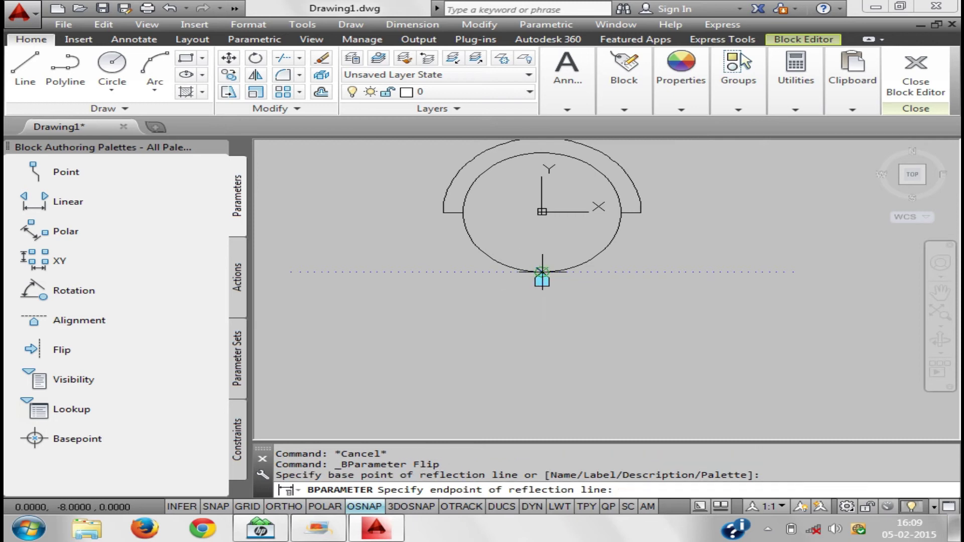
pyautogui.click(753, 272)
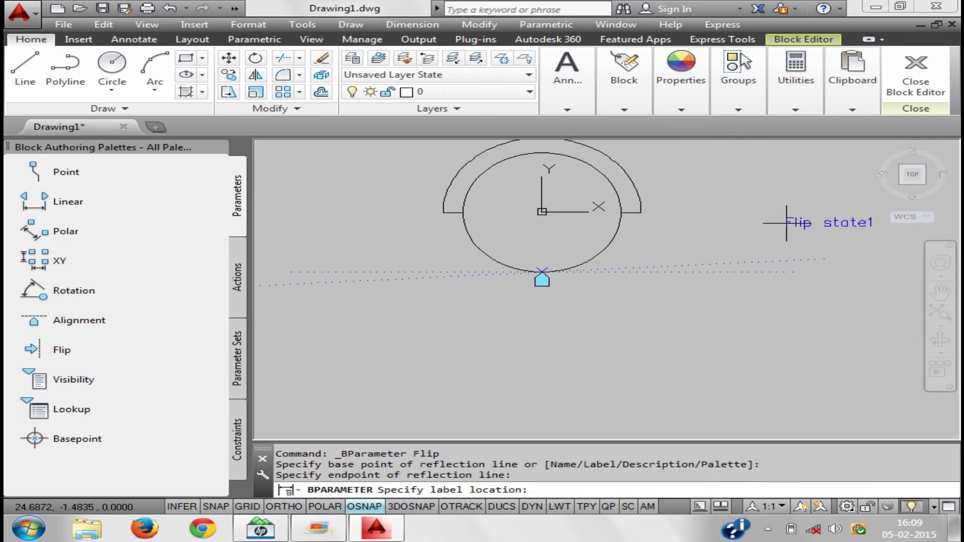
pyautogui.click(782, 216)
pyautogui.moveTo(629, 308); pyautogui.dragTo(585, 324, button='middle')
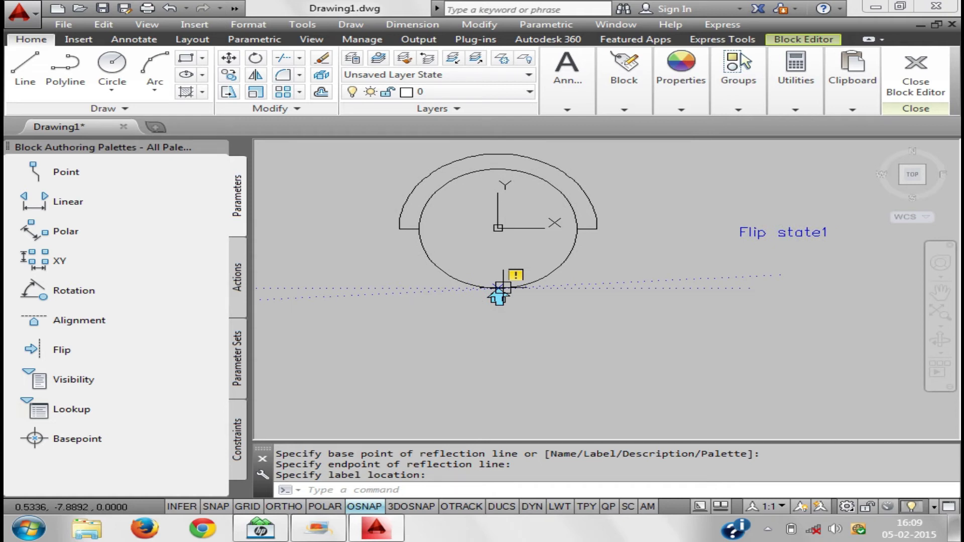
pyautogui.moveTo(570, 223); pyautogui.dragTo(575, 251, button='middle')
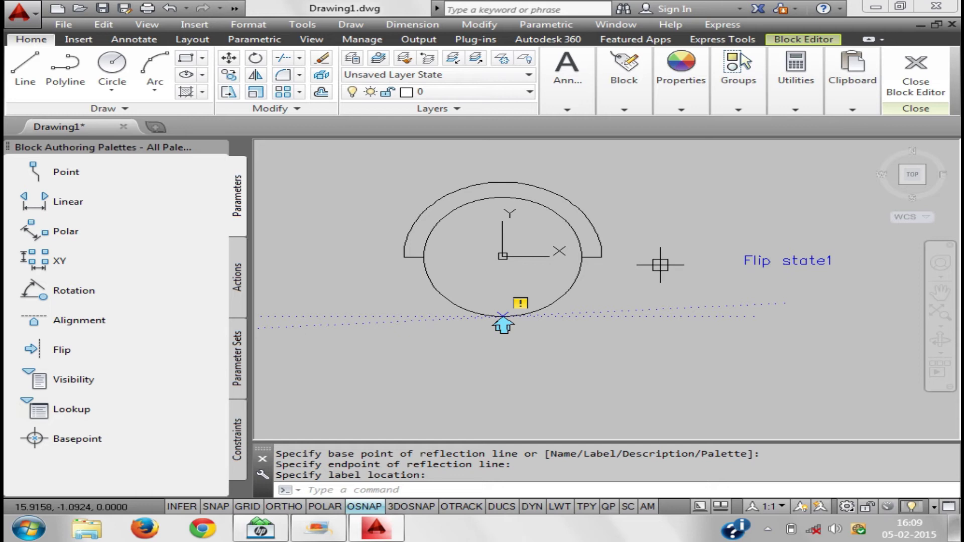
pyautogui.click(636, 273)
pyautogui.click(527, 233)
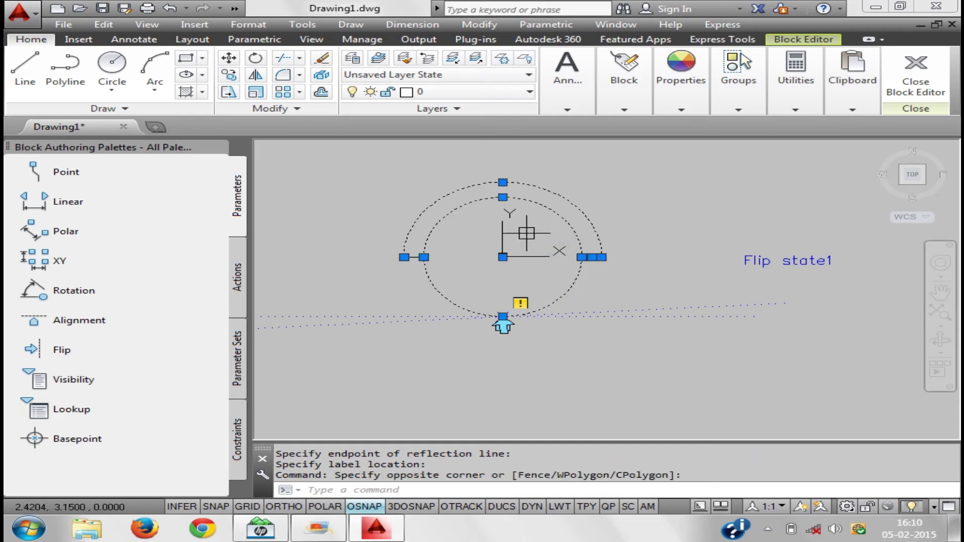
pyautogui.press('Escape')
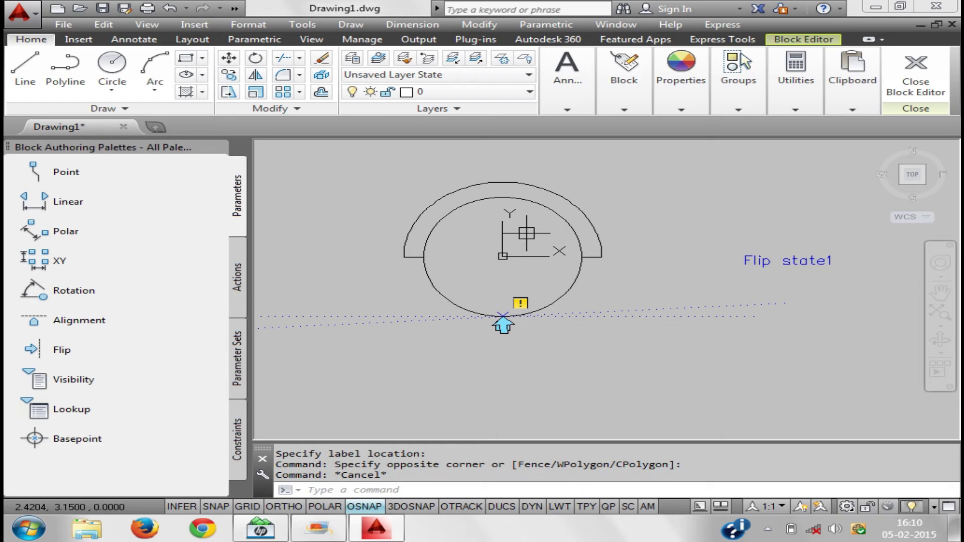
pyautogui.moveTo(482, 276); pyautogui.dragTo(521, 231, button='middle')
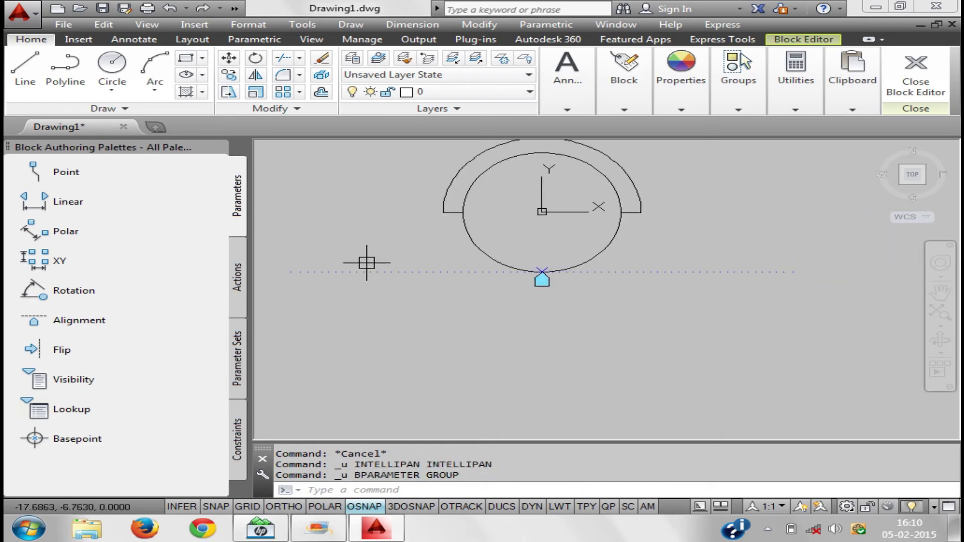
# Add a horizontal flip parameter below the circle with Ortho on, placing the Flip state1 label
pyautogui.click(56, 350)
pyautogui.moveTo(492, 346); pyautogui.dragTo(436, 389, button='middle')
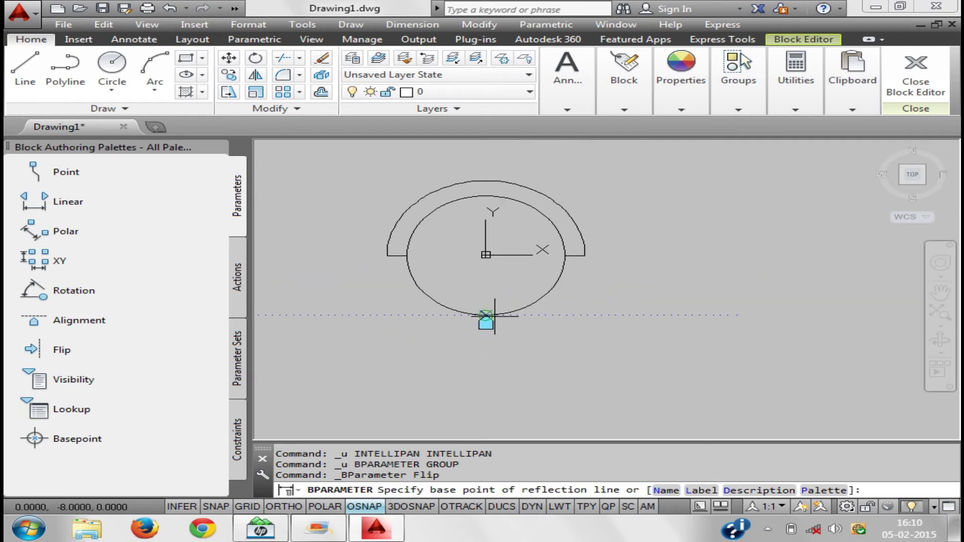
pyautogui.click(495, 316)
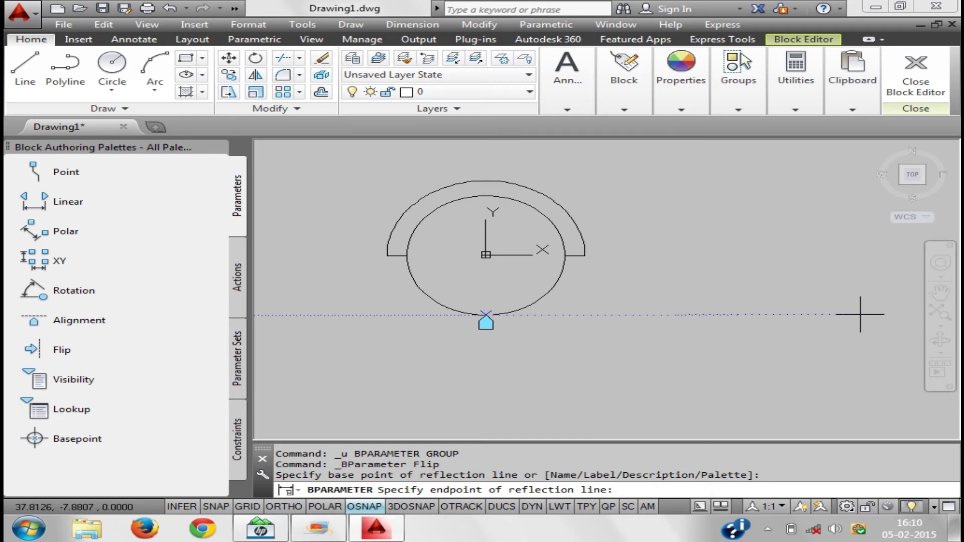
pyautogui.press('F8')
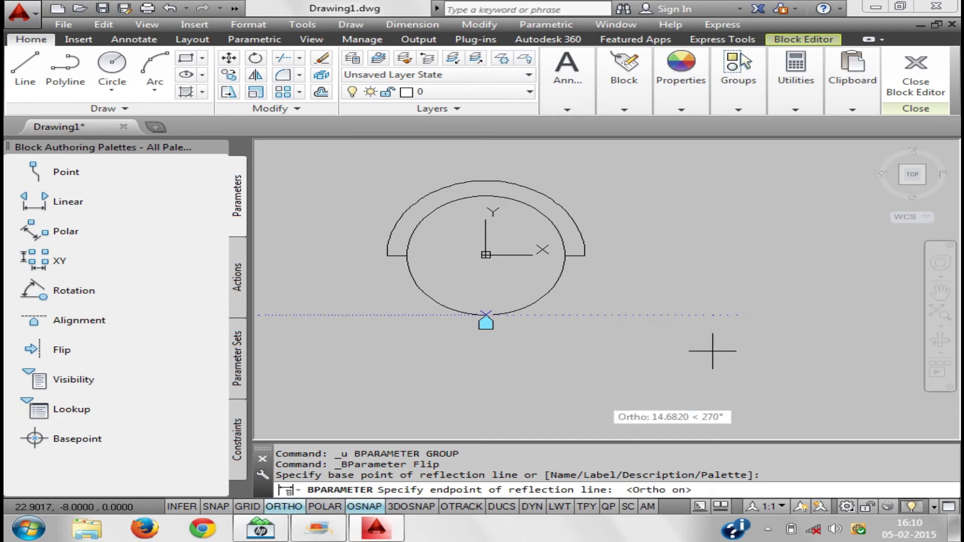
pyautogui.click(862, 316)
pyautogui.click(764, 256)
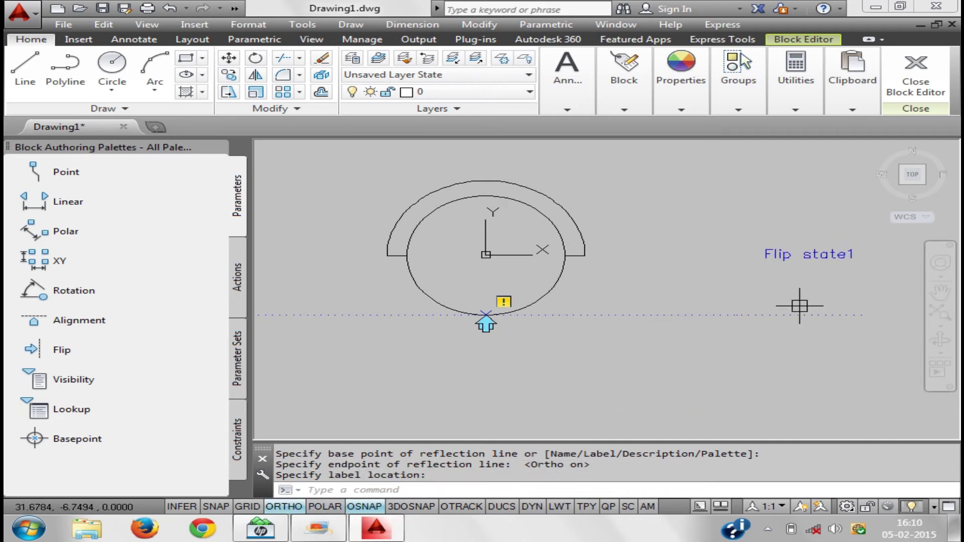
pyautogui.moveTo(767, 322); pyautogui.dragTo(742, 320, button='middle')
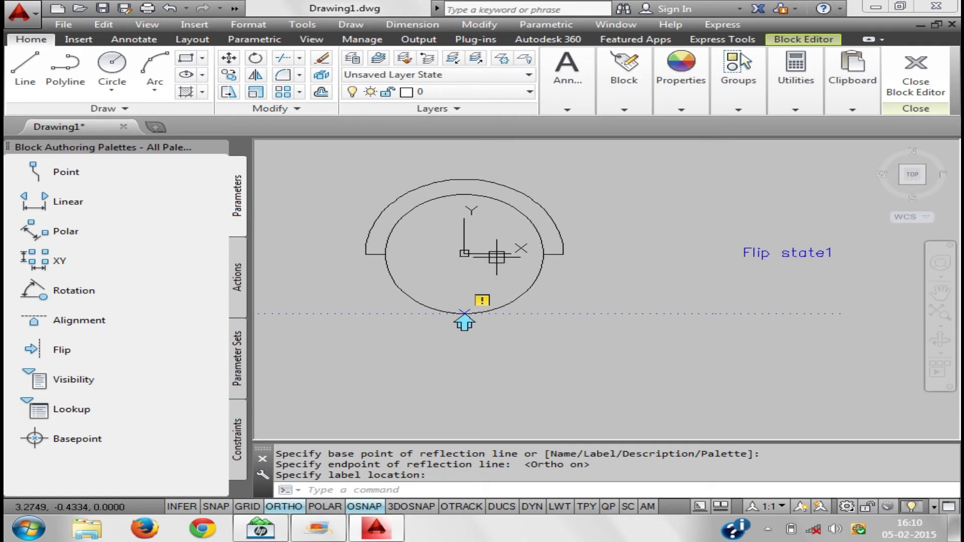
# Add a flip action on that parameter covering the four block objects, then close the editor, saving changes
pyautogui.click(238, 294)
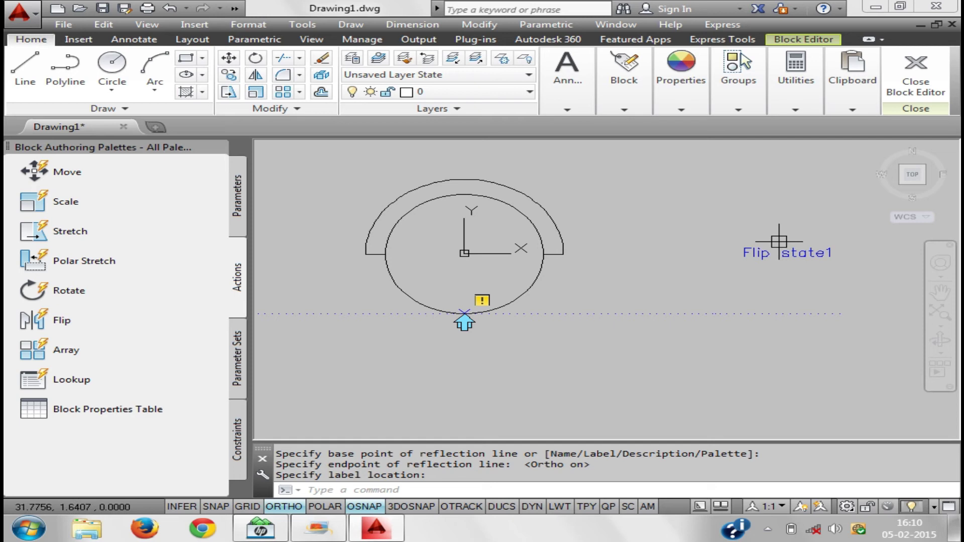
pyautogui.click(237, 205)
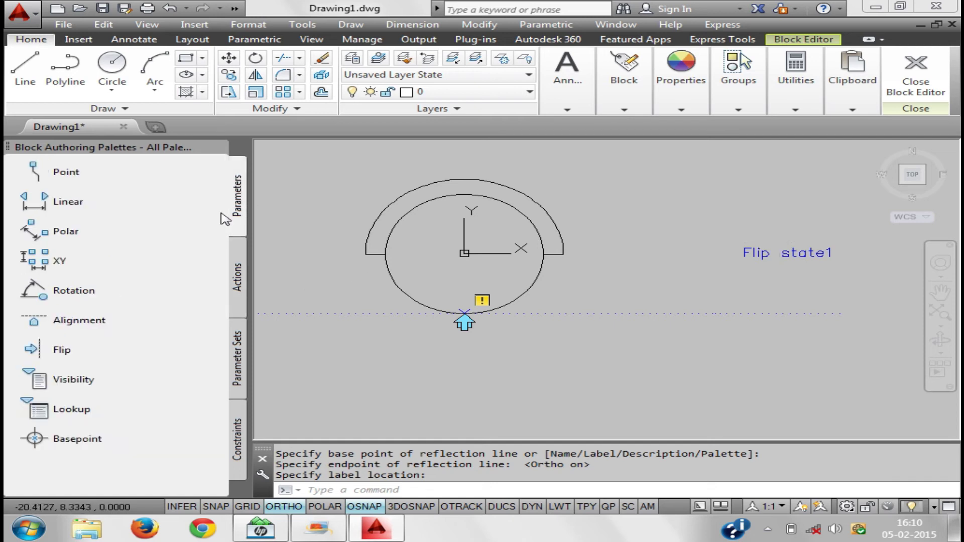
pyautogui.click(236, 273)
pyautogui.click(39, 319)
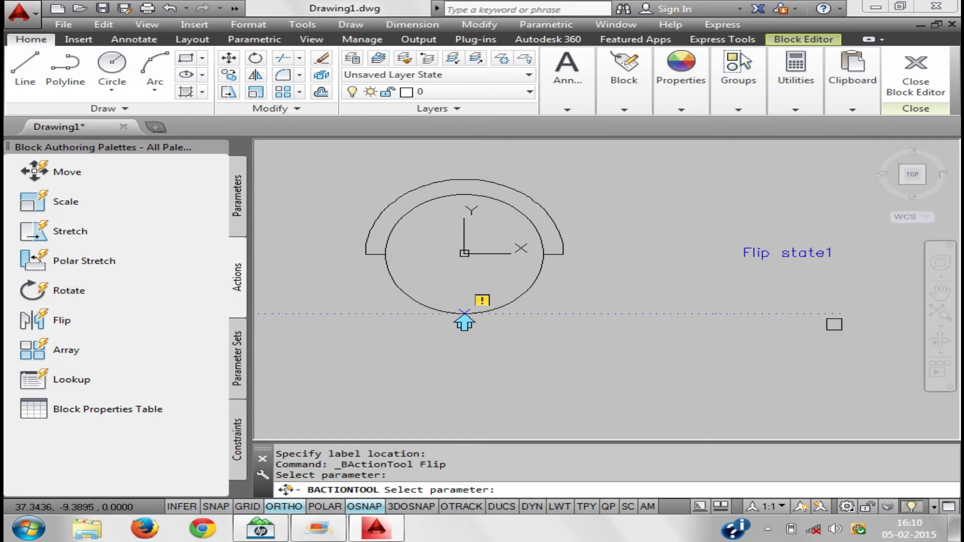
pyautogui.click(804, 314)
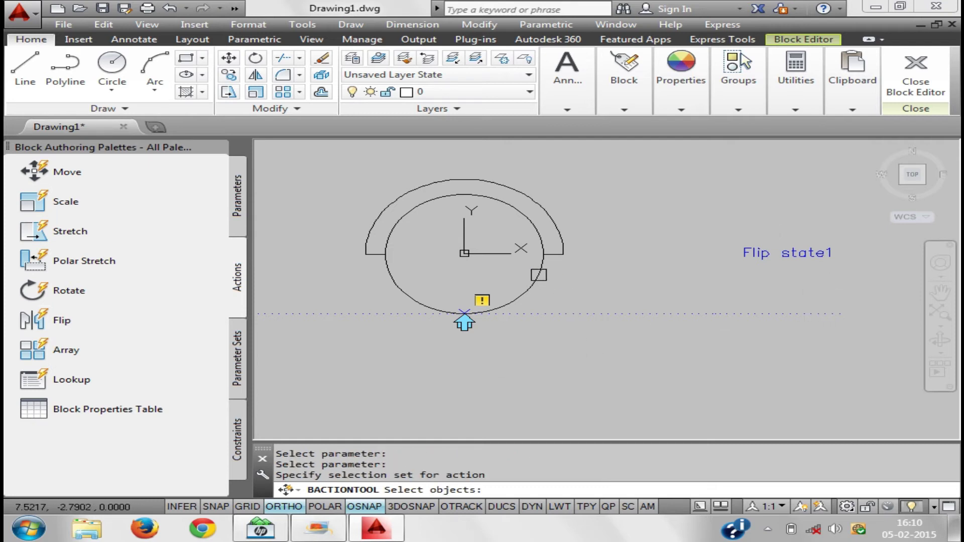
pyautogui.click(639, 275)
pyautogui.click(328, 170)
pyautogui.press('Return')
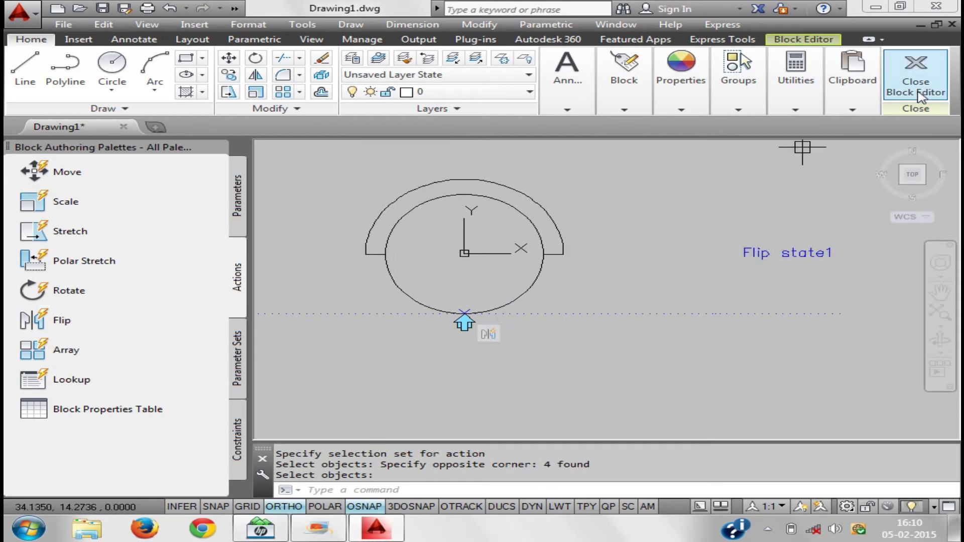
pyautogui.click(916, 75)
pyautogui.click(512, 240)
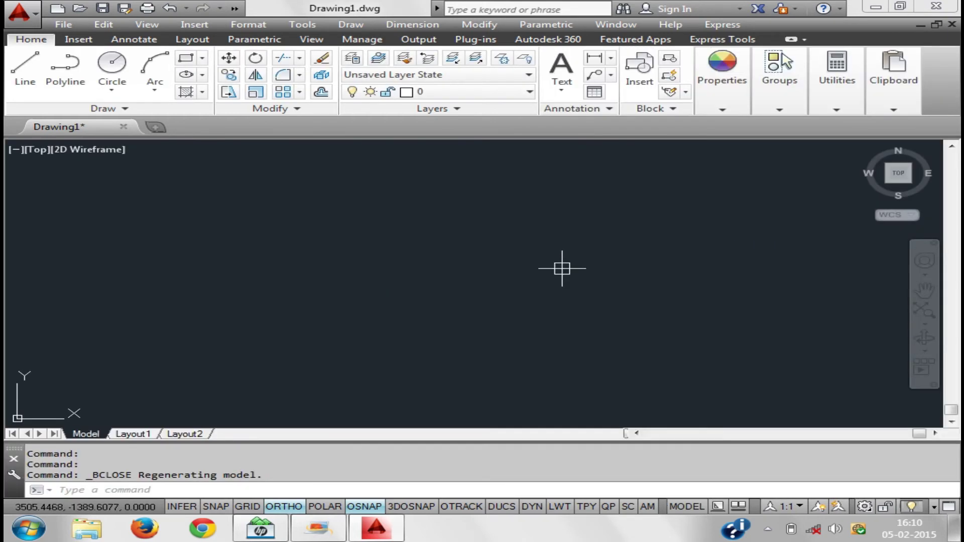
# Insert the door block with the I command and place it in the drawing
pyautogui.write('i')
pyautogui.press('Return')
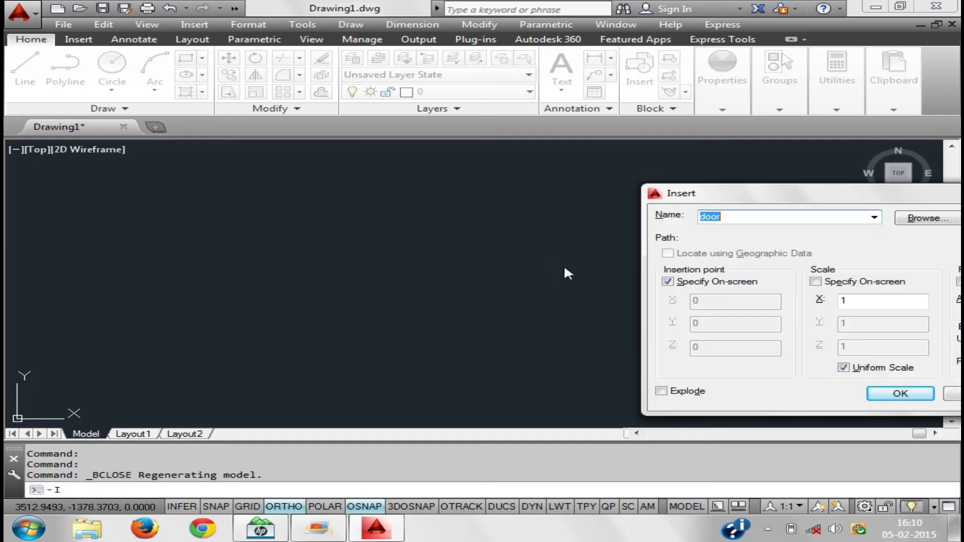
pyautogui.click(899, 393)
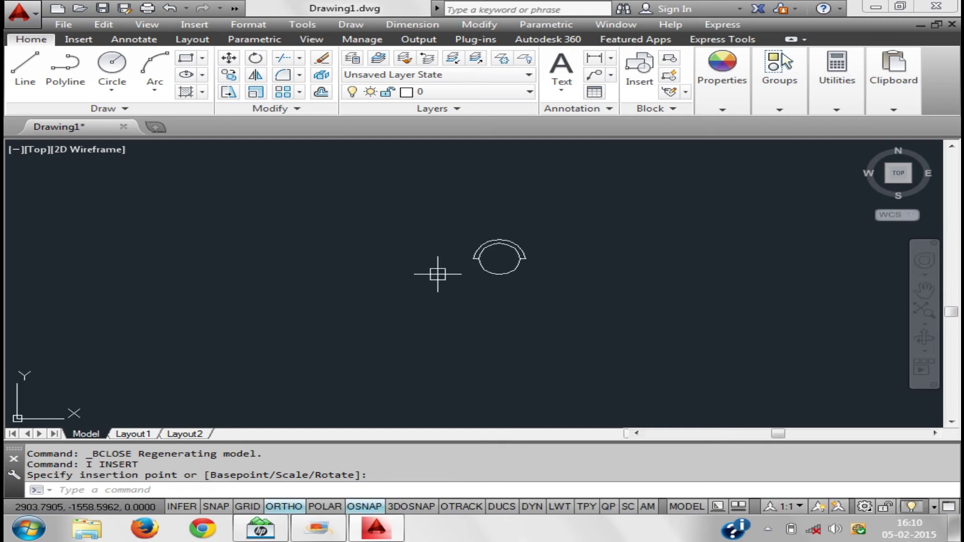
pyautogui.scroll(2, 437, 241)
pyautogui.click(523, 263)
# Regenerate the display with RE and window-select the inserted door block
pyautogui.write('re')
pyautogui.press('Return')
pyautogui.click(520, 259)
pyautogui.click(297, 198)
pyautogui.moveTo(479, 273); pyautogui.dragTo(489, 260, button='middle')
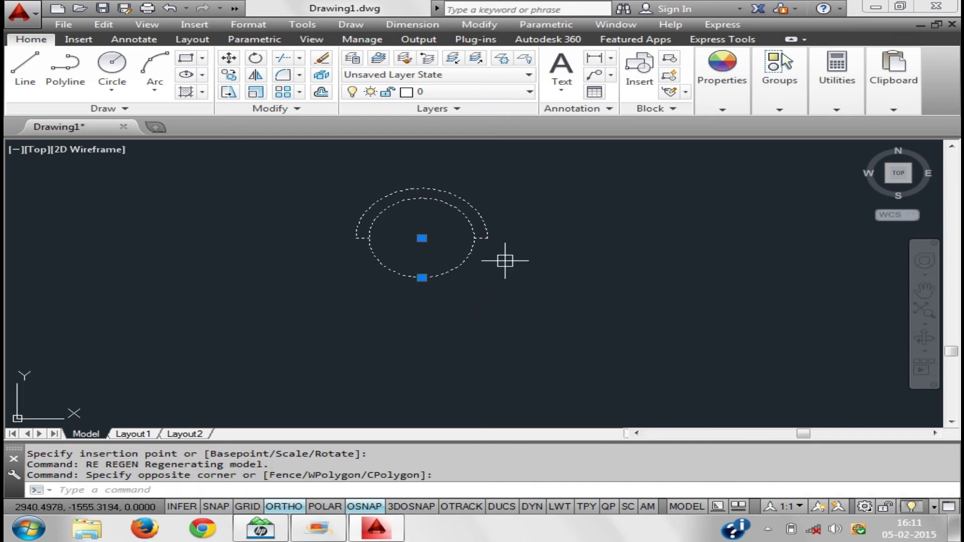
pyautogui.scroll(2, 422, 277)
pyautogui.scroll(-3, 422, 277)
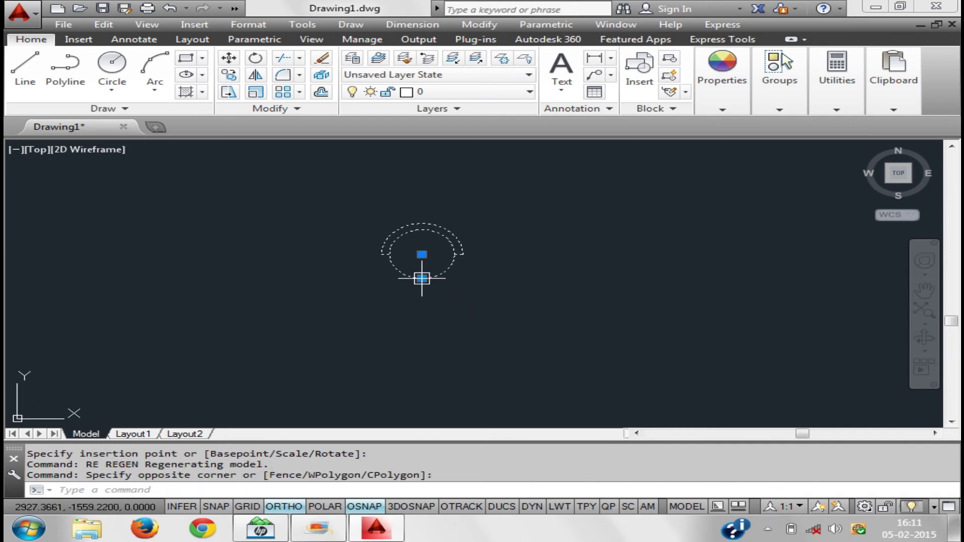
pyautogui.scroll(-1, 445, 323)
# Pan and zoom the view toward the door block
pyautogui.moveTo(445, 323); pyautogui.dragTo(440, 240, button='middle')
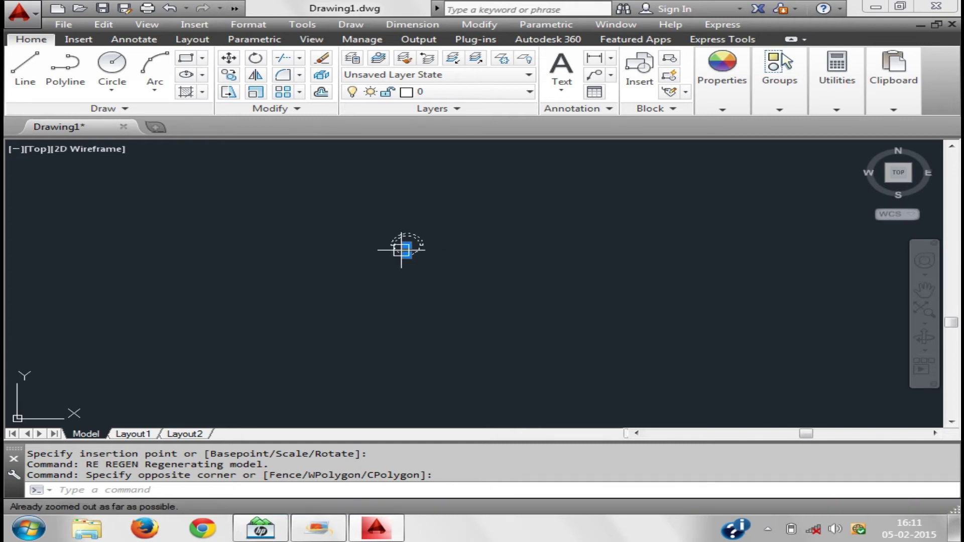
pyautogui.scroll(10, 411, 246)
pyautogui.moveTo(501, 264); pyautogui.dragTo(400, 287, button='middle')
pyautogui.scroll(-10, 395, 286)
pyautogui.scroll(2, 383, 296)
pyautogui.scroll(4, 402, 308)
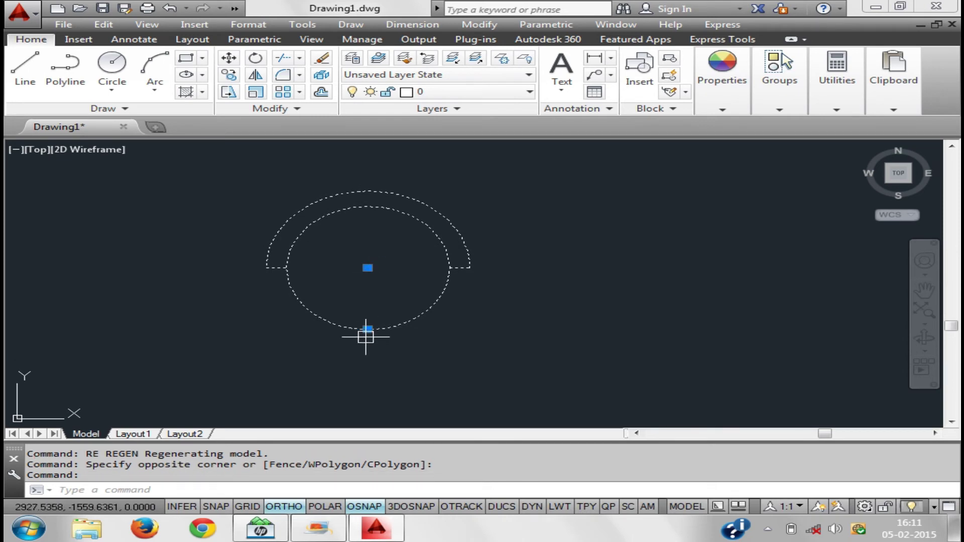
pyautogui.middleClick(368, 327)
# Window-select around the door block and fit it in the view
pyautogui.click(422, 316)
pyautogui.click(437, 346)
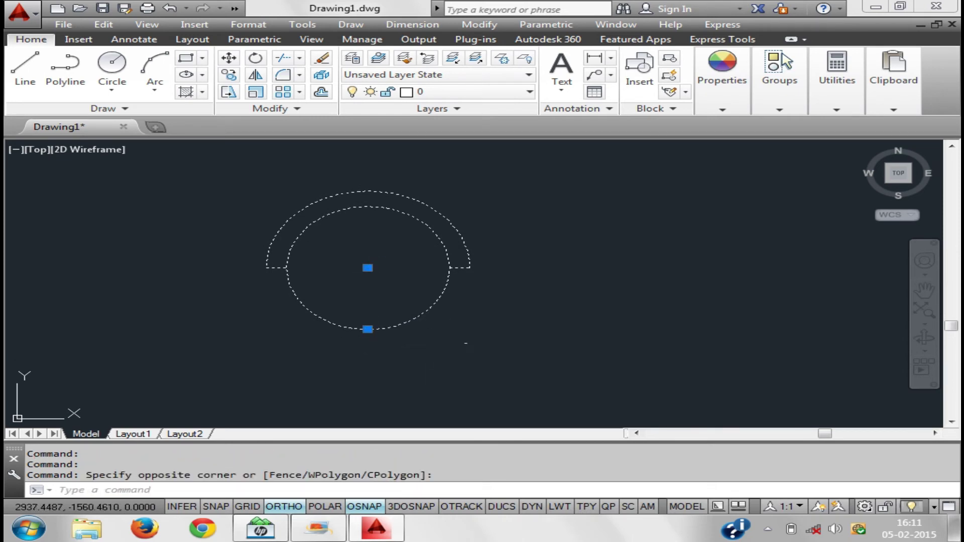
pyautogui.click(505, 332)
pyautogui.scroll(-5, 530, 315)
pyautogui.click(532, 315)
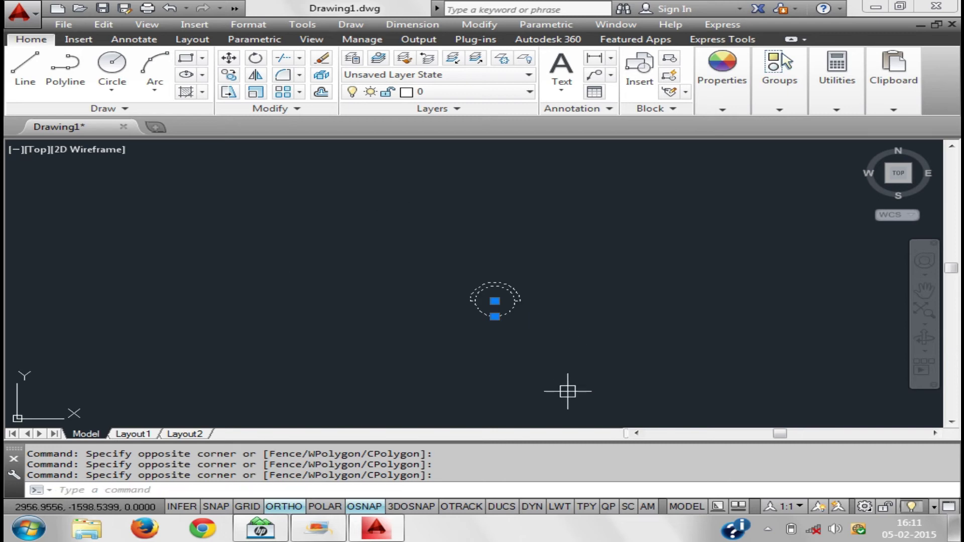
pyautogui.moveTo(566, 389); pyautogui.dragTo(556, 387, button='middle')
pyautogui.middleClick(549, 360)
pyautogui.middleClick(549, 360)
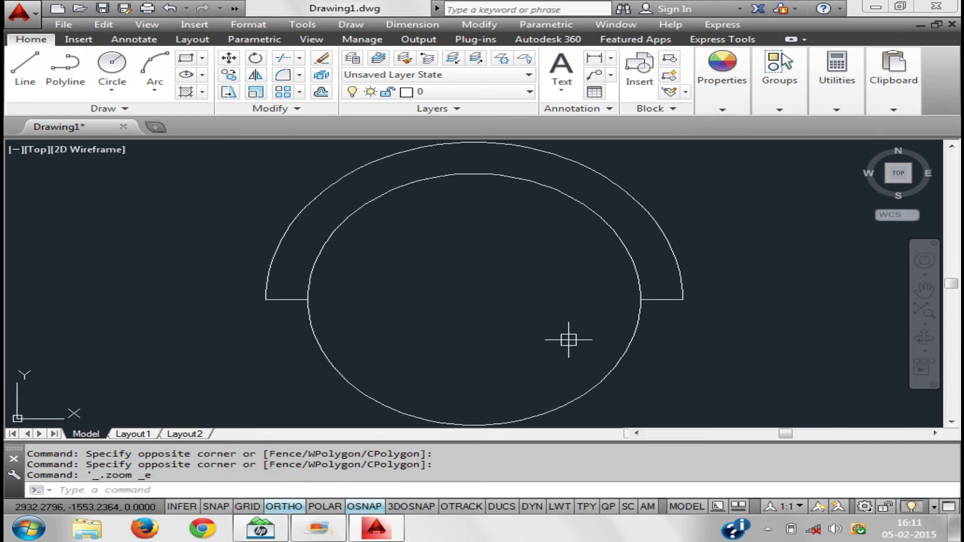
# Zoom to all with Z then A, and zoom in on the door block
pyautogui.write('z')
pyautogui.press('Return')
pyautogui.write('a')
pyautogui.press('Return')
pyautogui.scroll(-4, 570, 340)
pyautogui.scroll(4, 467, 286)
pyautogui.click(501, 287)
pyautogui.scroll(2, 507, 302)
pyautogui.scroll(2, 486, 260)
pyautogui.scroll(3, 437, 265)
pyautogui.scroll(2, 438, 265)
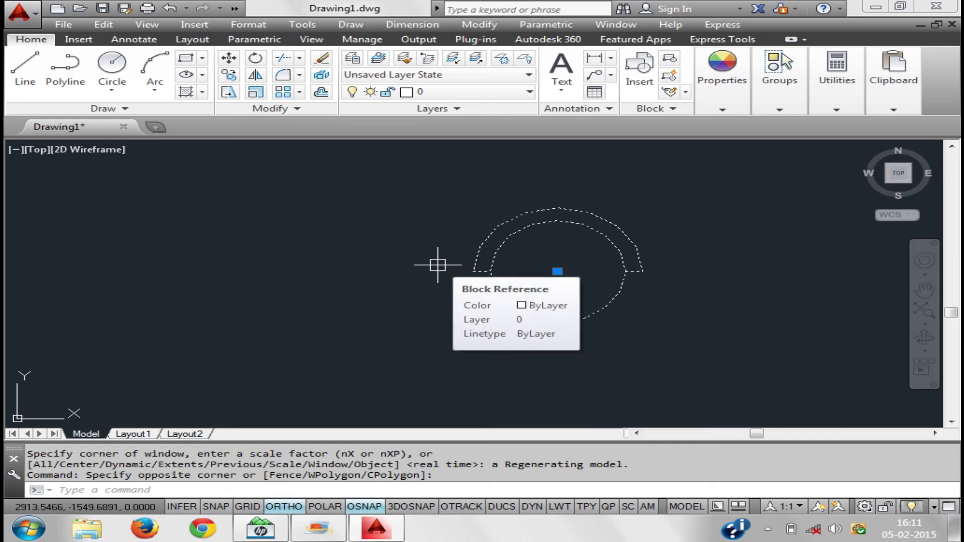
# Open the door block with BE and delete the old flip parameter and its leftover line
pyautogui.write('BE')
pyautogui.press('Return')
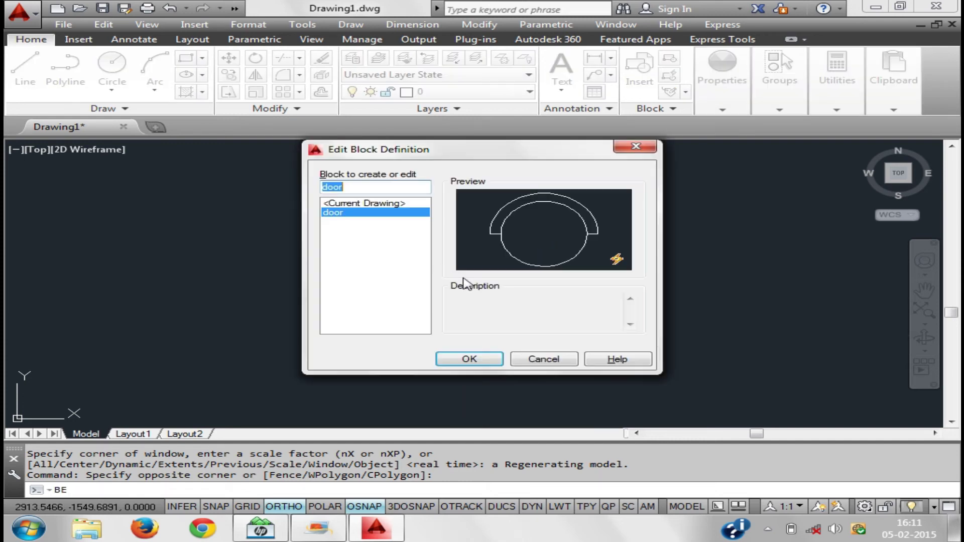
pyautogui.click(472, 366)
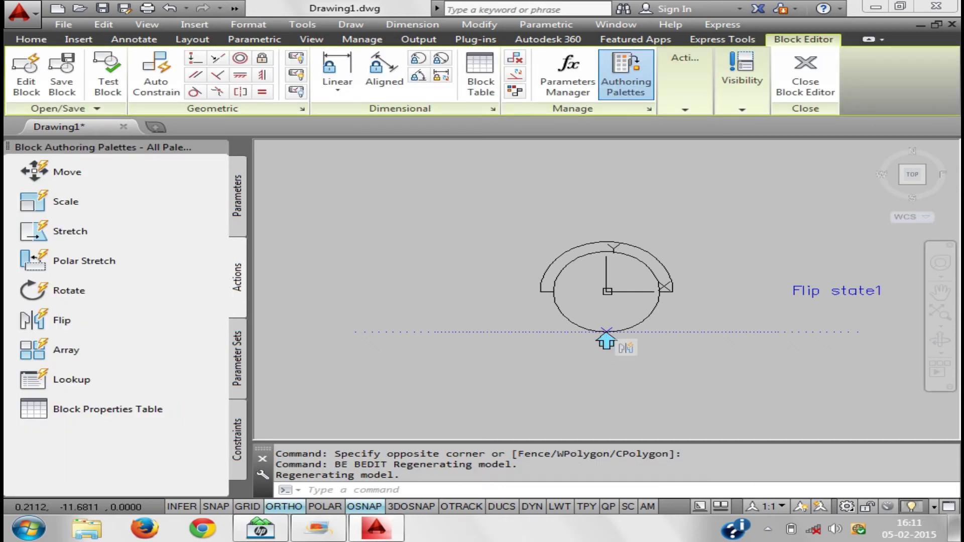
pyautogui.click(395, 350)
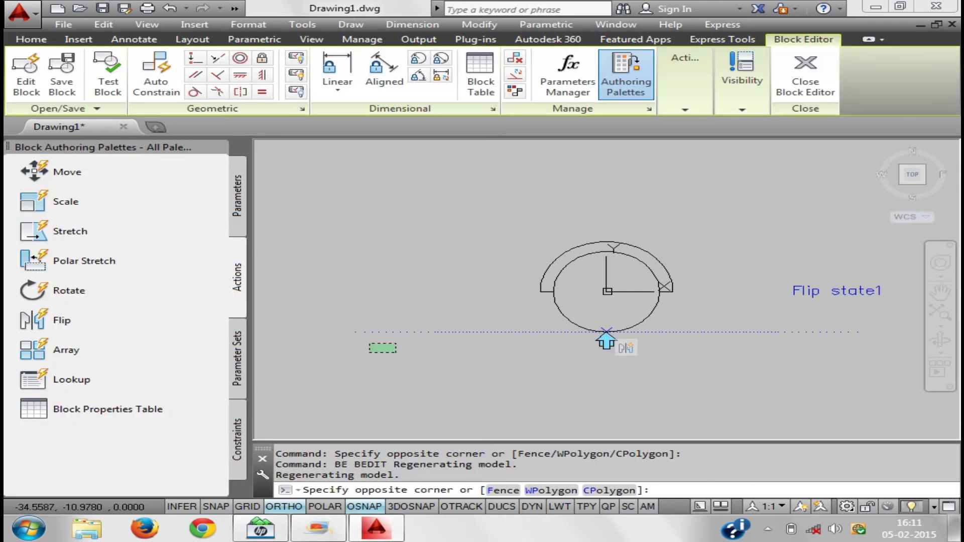
pyautogui.click(340, 300)
pyautogui.press('Delete')
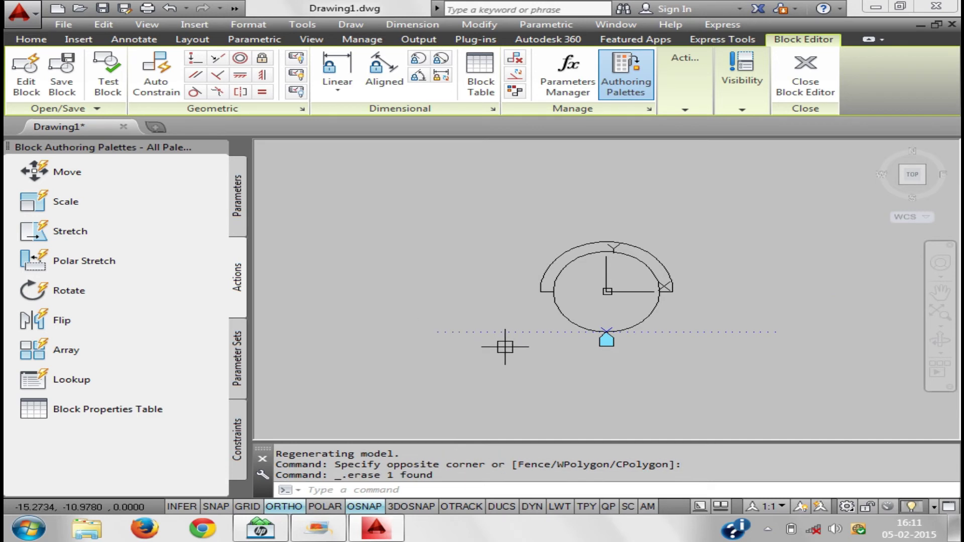
pyautogui.click(506, 345)
pyautogui.click(429, 284)
pyautogui.press('Delete')
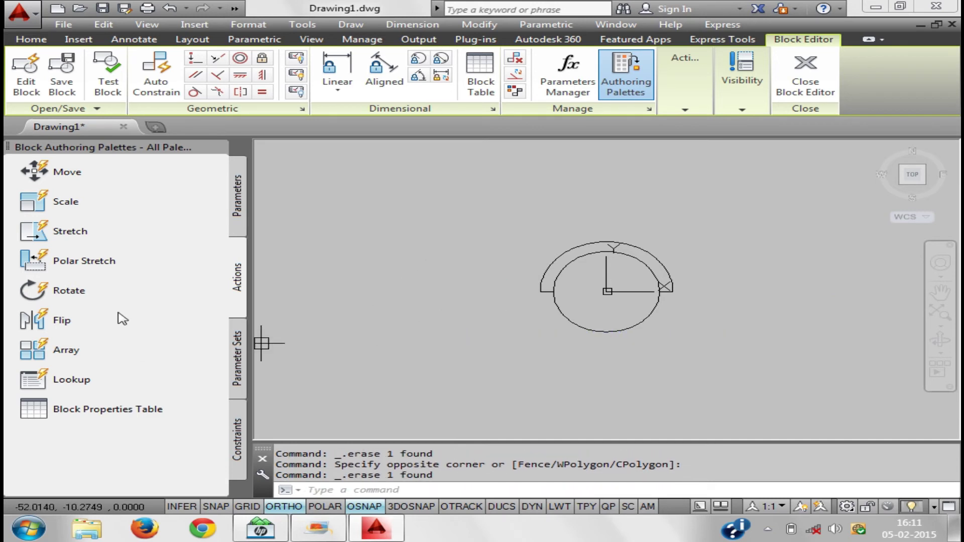
# Add a horizontal flip parameter below the circle and a flip action on the door geometry
pyautogui.click(238, 201)
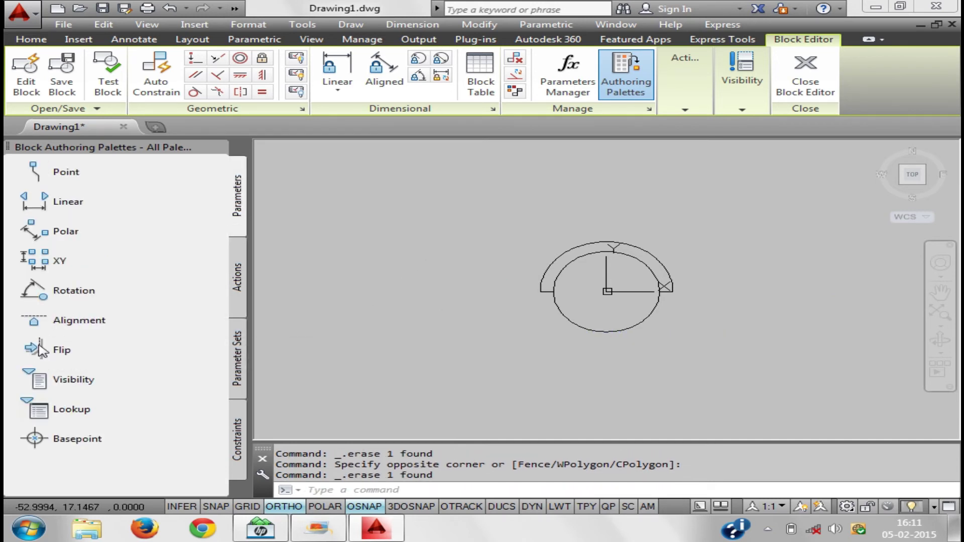
pyautogui.click(39, 349)
pyautogui.click(606, 332)
pyautogui.click(818, 332)
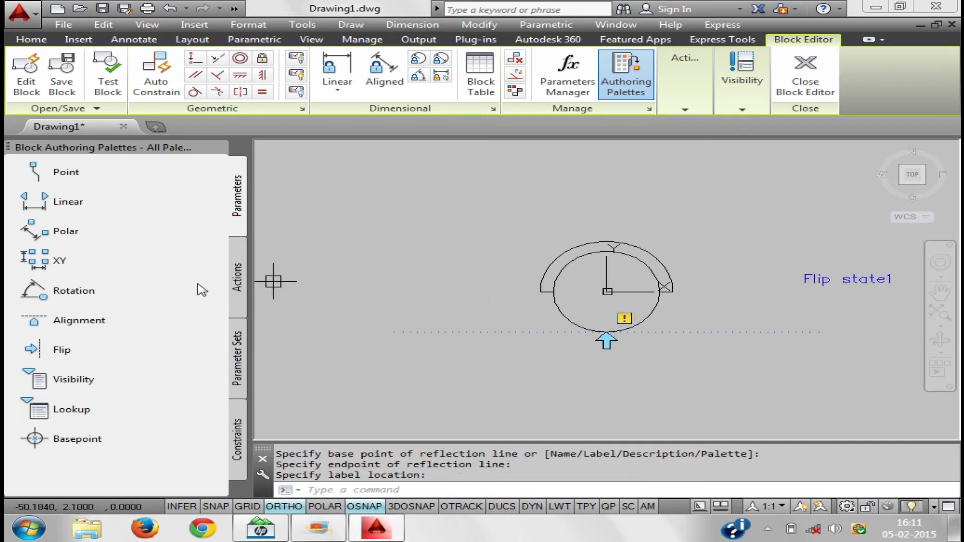
pyautogui.click(238, 276)
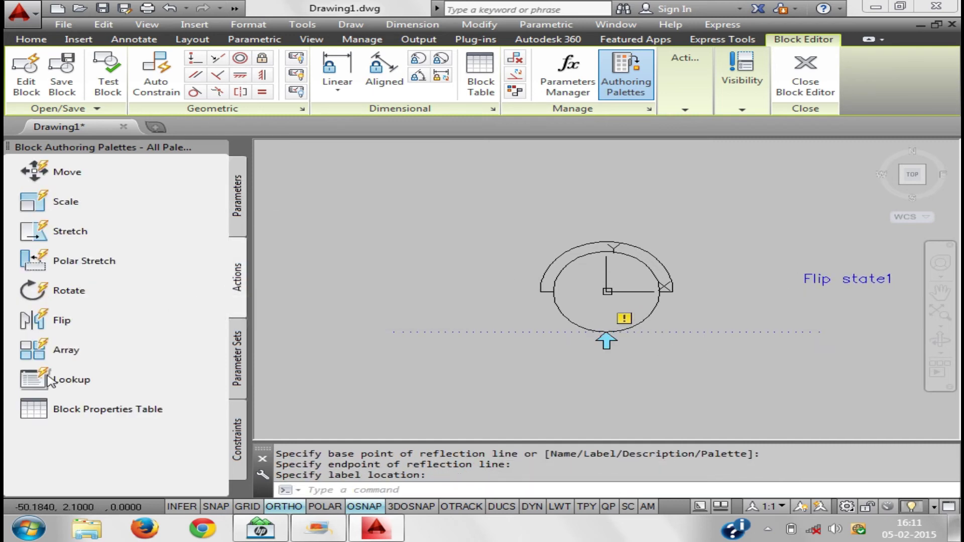
pyautogui.click(35, 321)
pyautogui.click(744, 330)
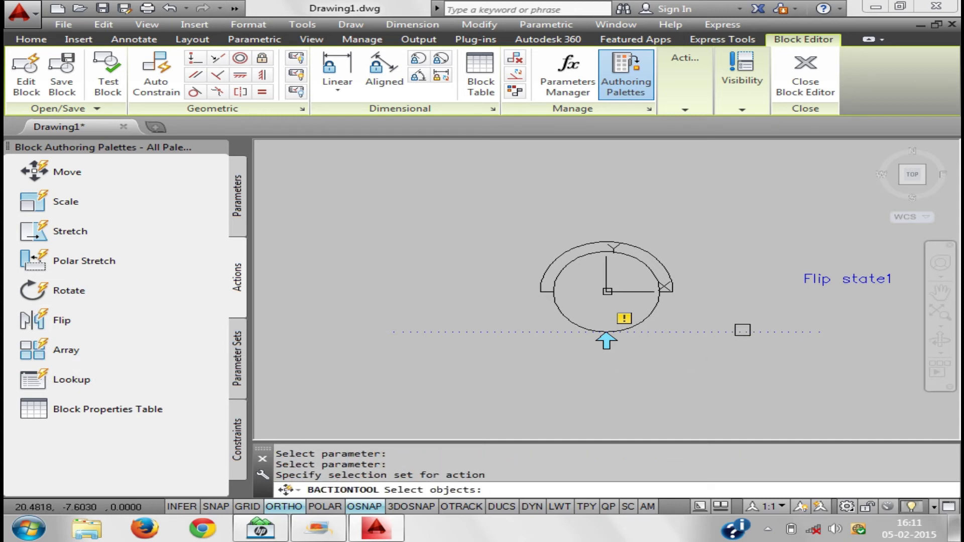
pyautogui.click(743, 297)
pyautogui.press('Return')
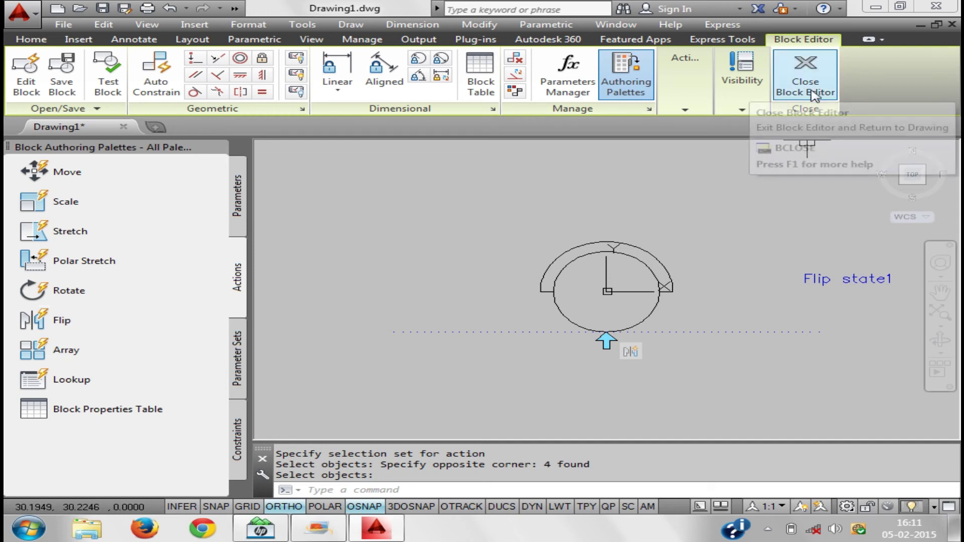
# Review the parameters and actions lists, then close the Block Editor saving changes
pyautogui.click(232, 223)
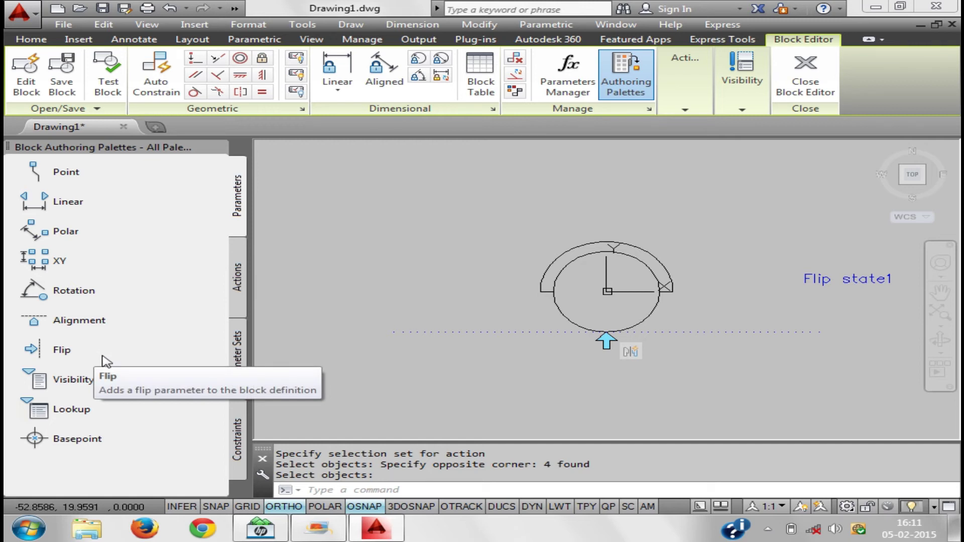
pyautogui.click(246, 289)
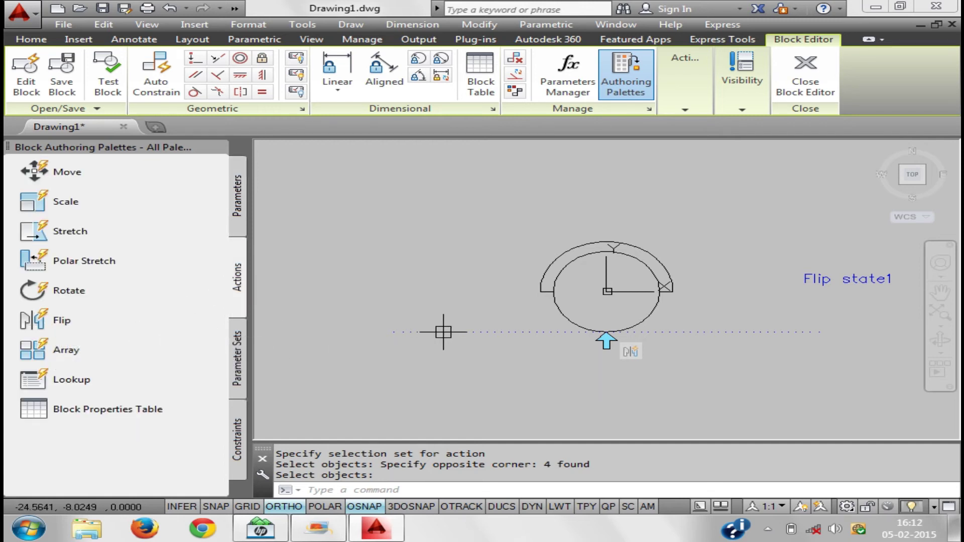
pyautogui.click(806, 73)
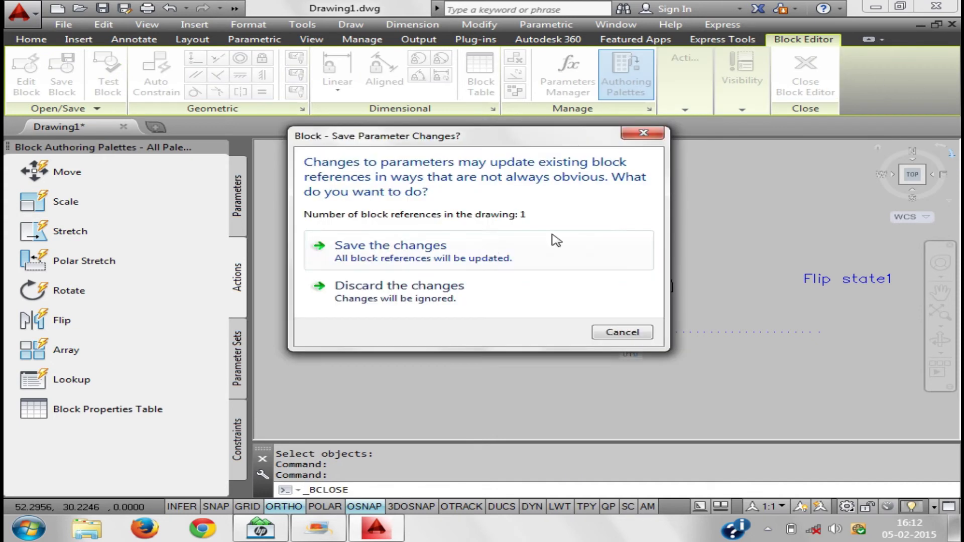
pyautogui.click(476, 248)
# Reopen the door block in the Block Editor by double-clicking it and show its parameters
pyautogui.click(467, 266)
pyautogui.moveTo(534, 301); pyautogui.dragTo(536, 313)
pyautogui.doubleClick(535, 312)
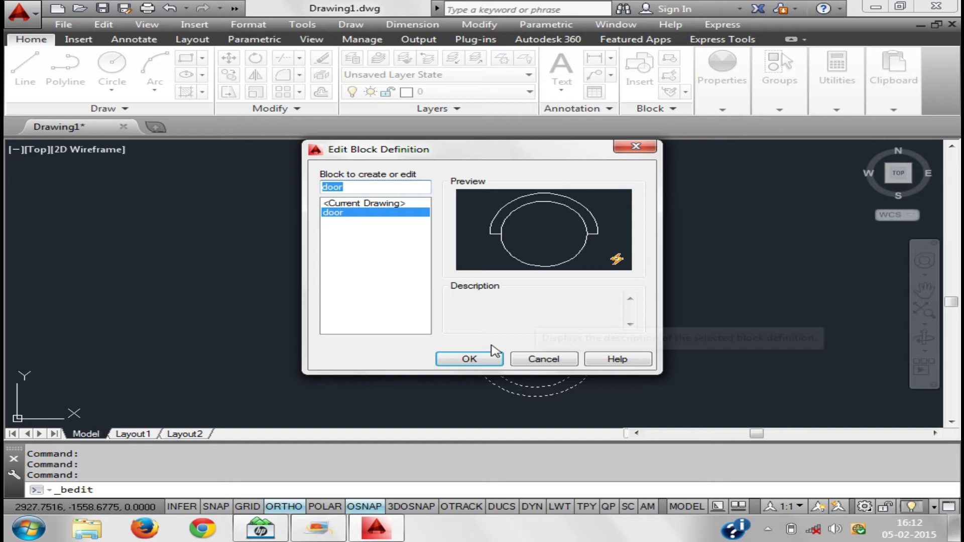
pyautogui.click(466, 357)
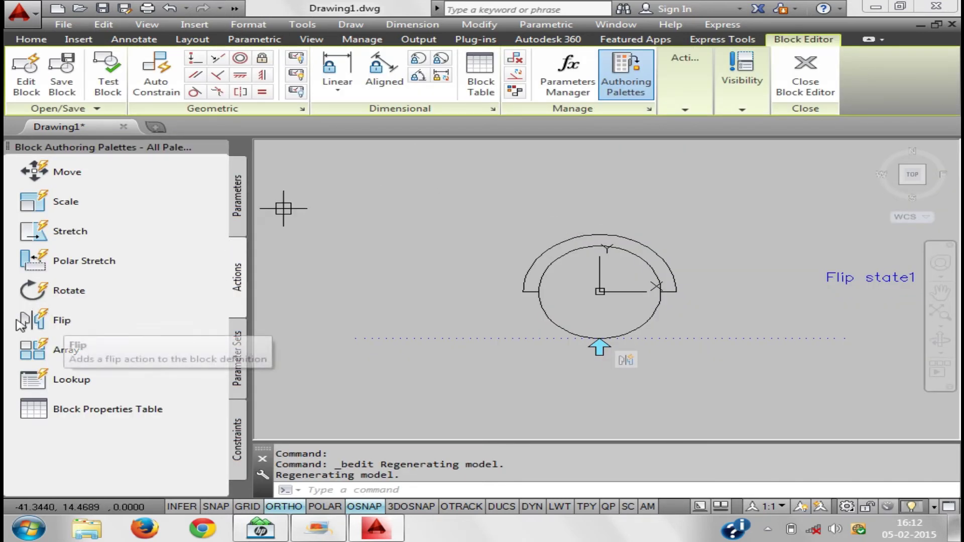
pyautogui.click(239, 216)
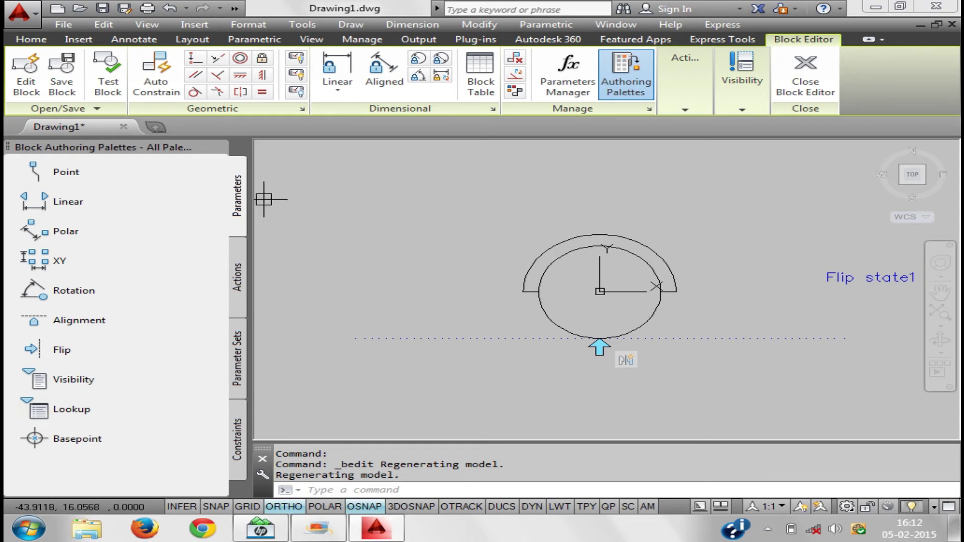
pyautogui.click(425, 197)
# Erase all door geometry and the remaining flip parameter from the block
pyautogui.click(766, 405)
pyautogui.press('Delete')
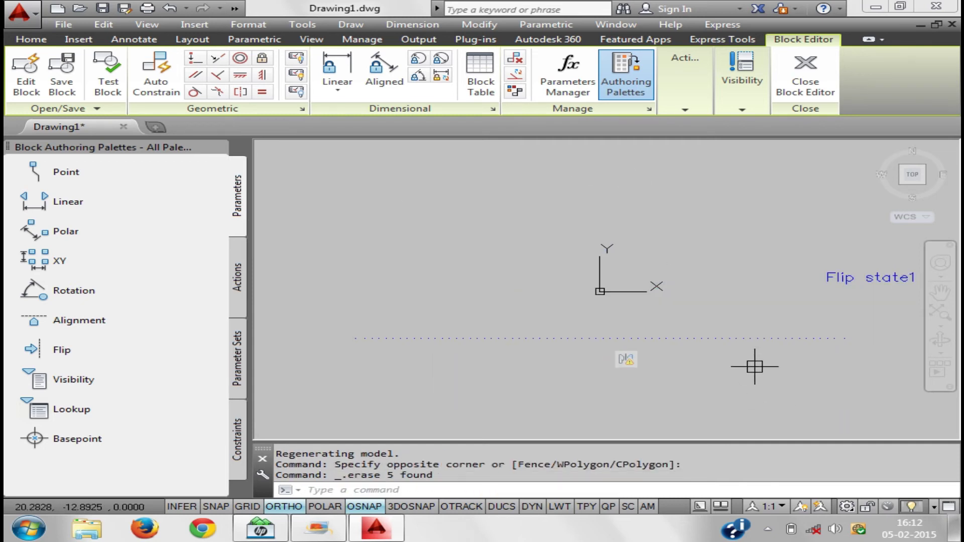
pyautogui.click(753, 366)
pyautogui.click(594, 275)
pyautogui.press('Delete')
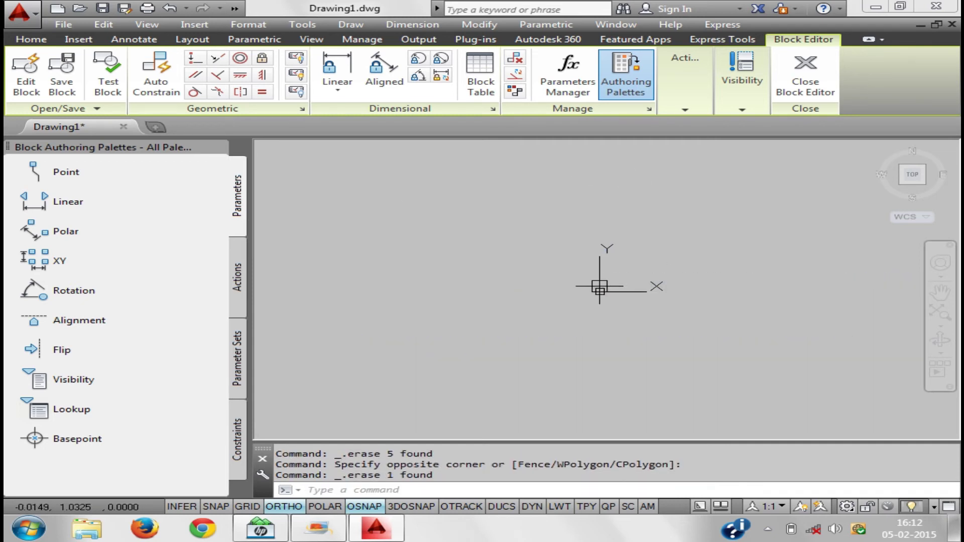
pyautogui.moveTo(653, 273); pyautogui.dragTo(390, 321, button='middle')
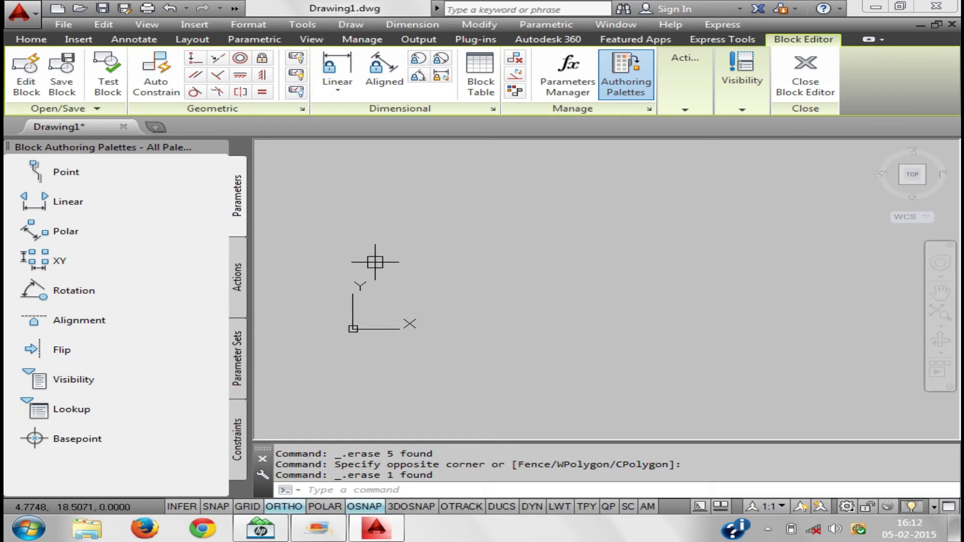
# Draw a circle, then a rectangle from its left quadrant to above its right side
pyautogui.write('c')
pyautogui.press('Return')
pyautogui.click(590, 270)
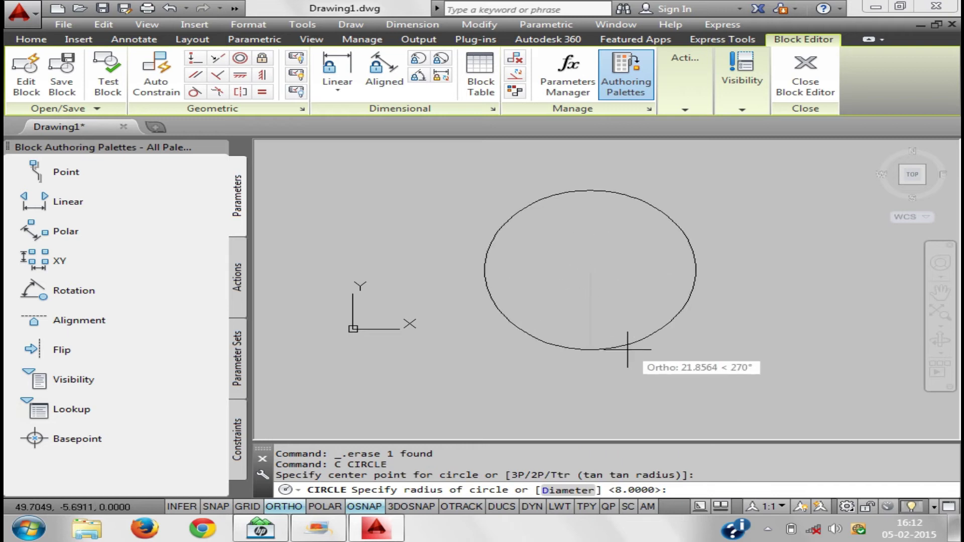
pyautogui.click(628, 345)
pyautogui.write('rec')
pyautogui.press('Return')
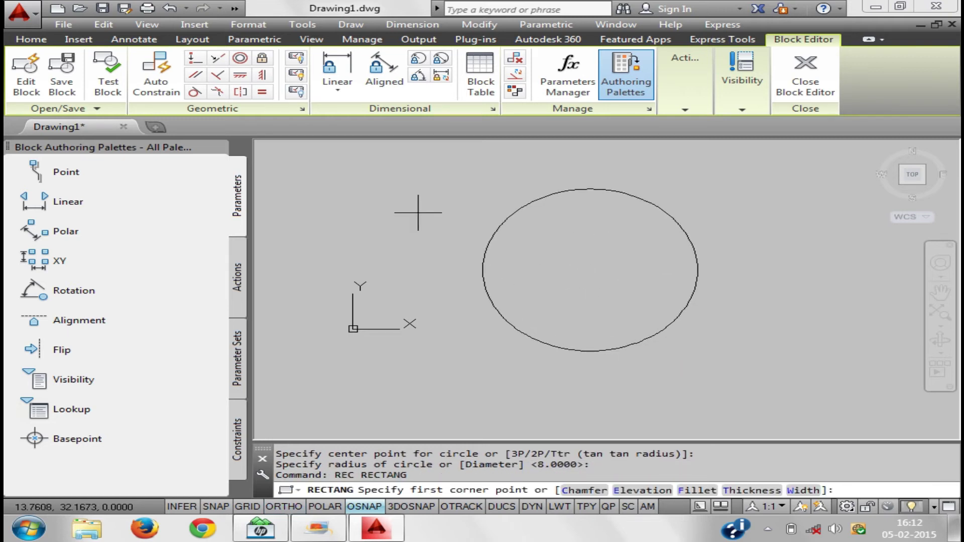
pyautogui.click(483, 270)
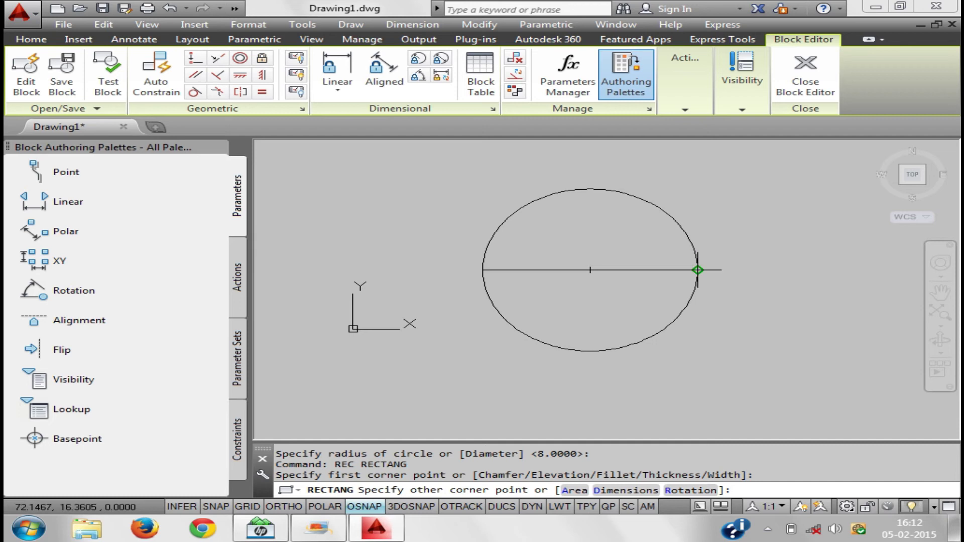
pyautogui.click(463, 505)
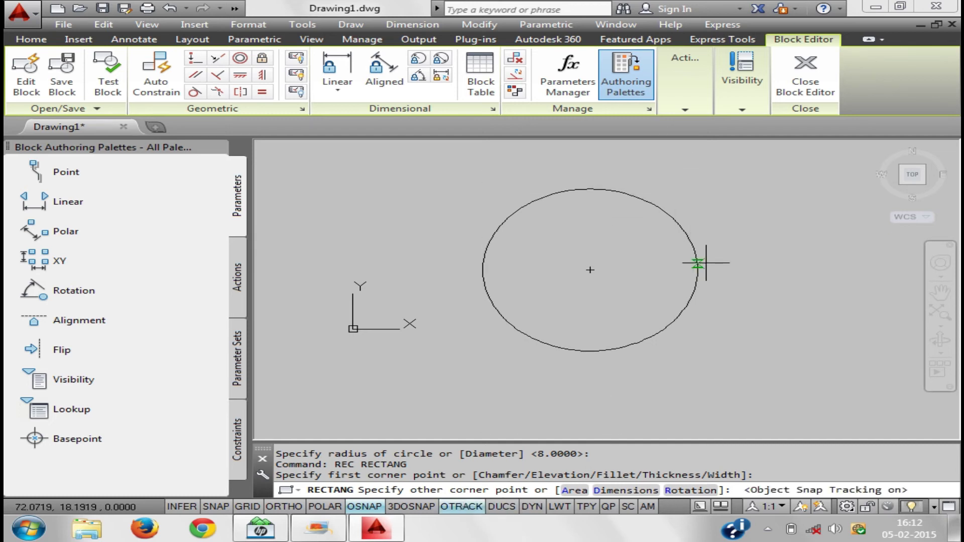
pyautogui.click(697, 164)
pyautogui.moveTo(693, 275); pyautogui.dragTo(652, 270, button='middle')
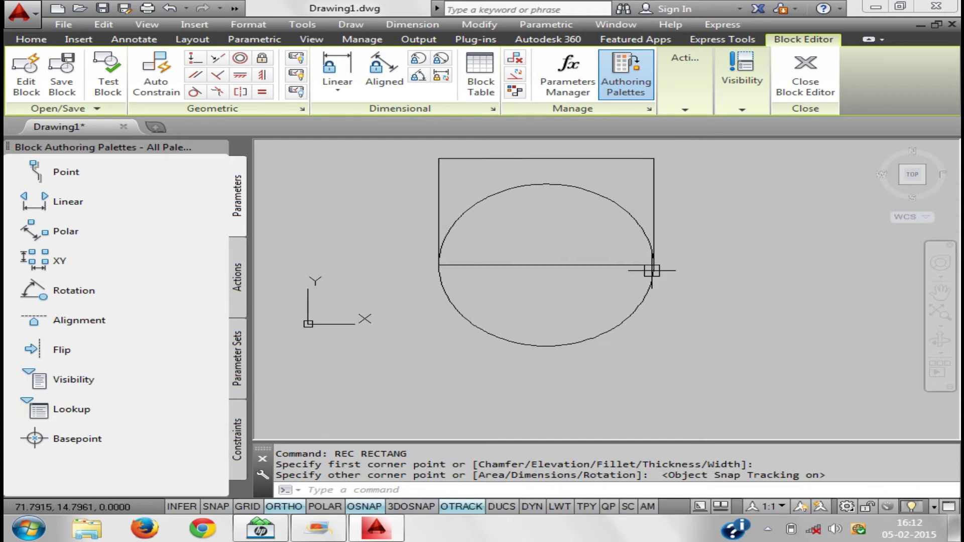
# Draw a smaller concentric circle, then erase the rectangle and both circles
pyautogui.write('c')
pyautogui.press('Return')
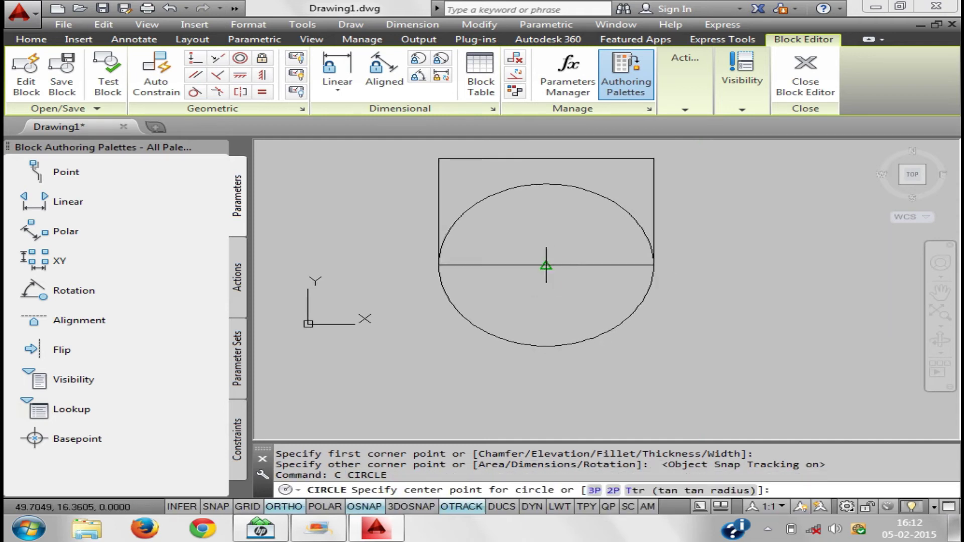
pyautogui.click(546, 265)
pyautogui.click(499, 286)
pyautogui.moveTo(657, 299); pyautogui.dragTo(648, 333, button='middle')
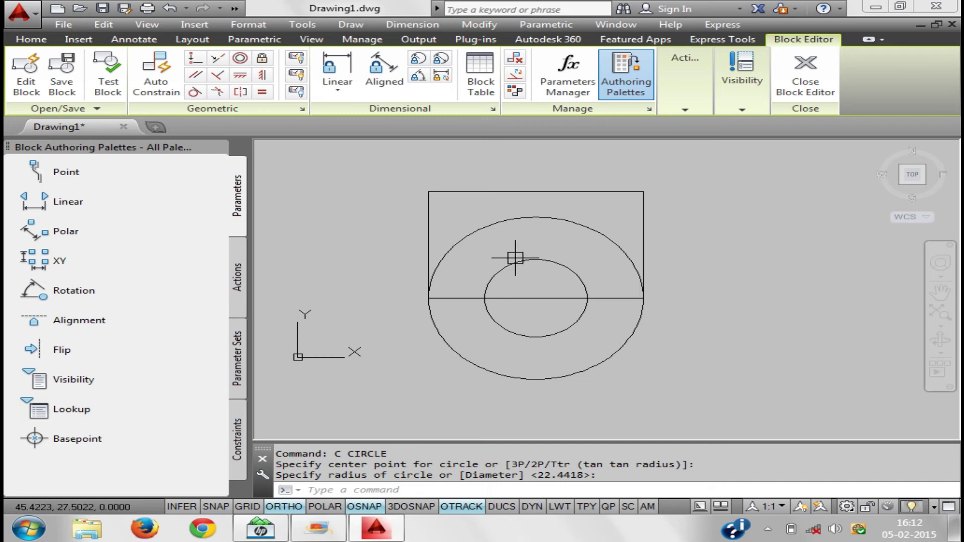
pyautogui.click(749, 361)
pyautogui.click(399, 206)
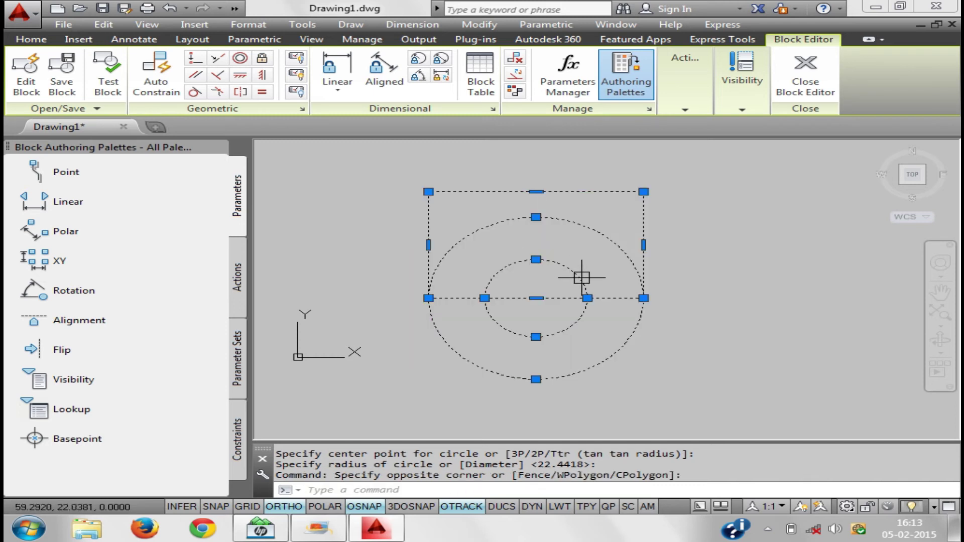
pyautogui.press('Delete')
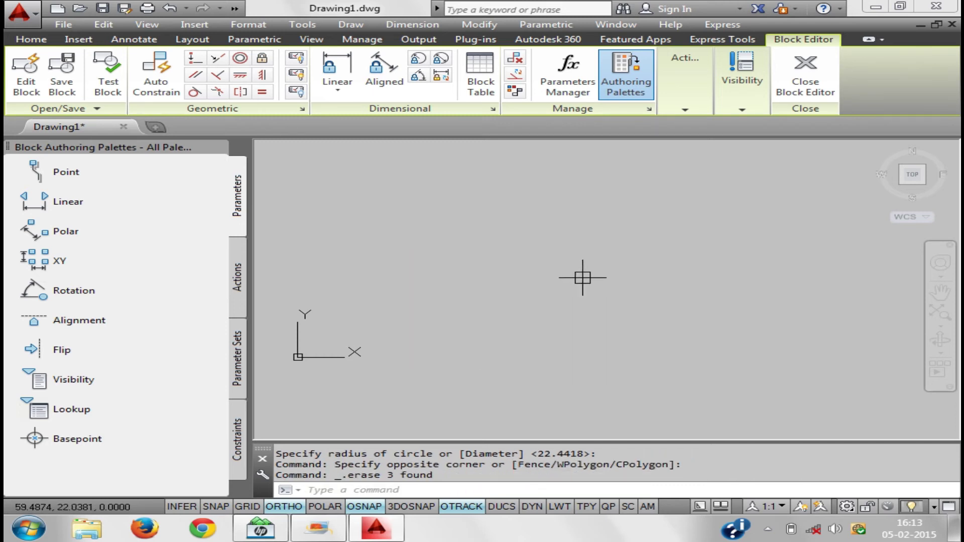
# Draw a six-sided polygon centred at 0,0, inscribed, with radius 10
pyautogui.write('pol')
pyautogui.press('Return')
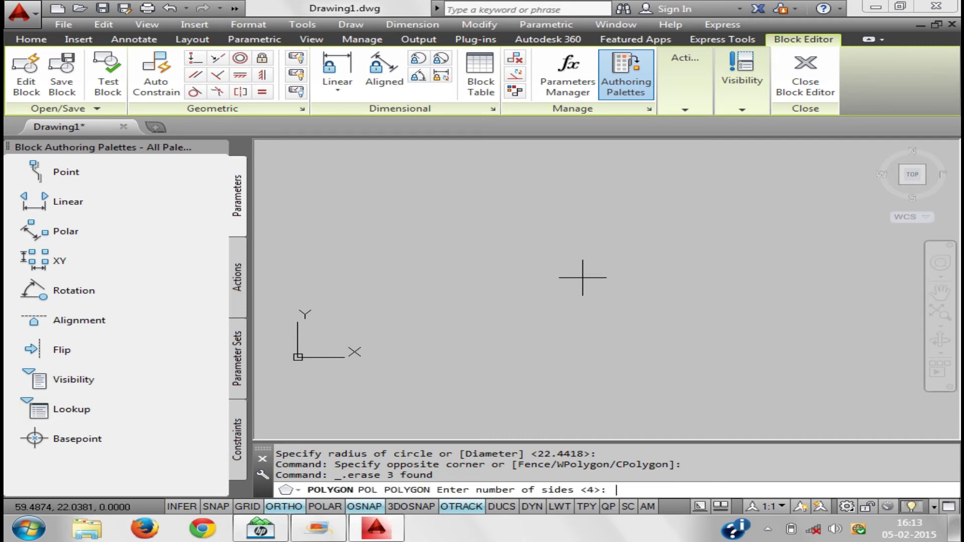
pyautogui.press('Return')
pyautogui.write('0')
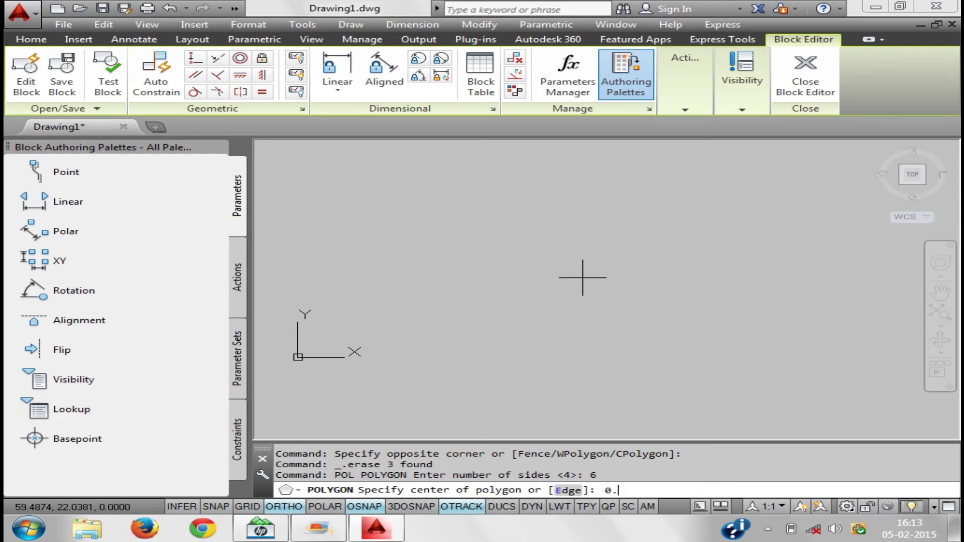
pyautogui.press('Return')
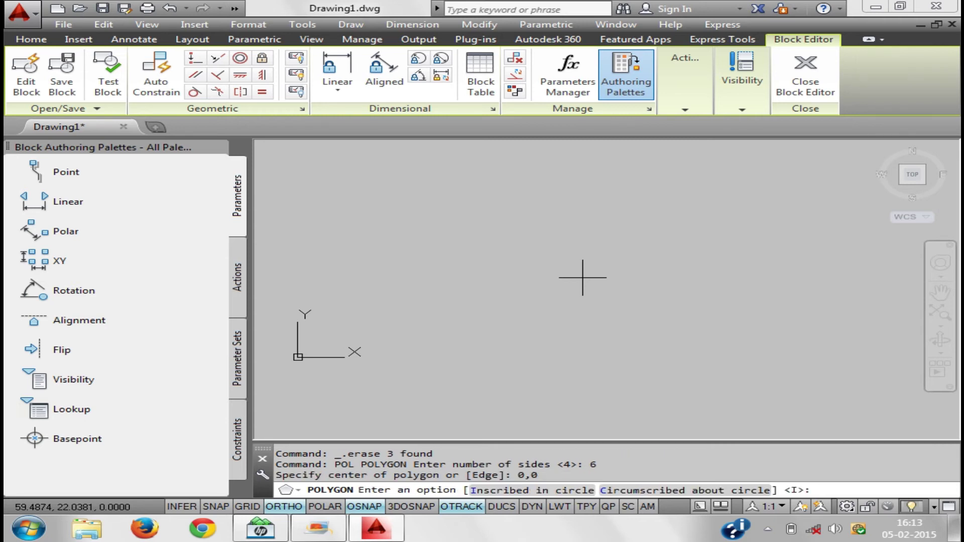
pyautogui.write('i')
pyautogui.press('Return')
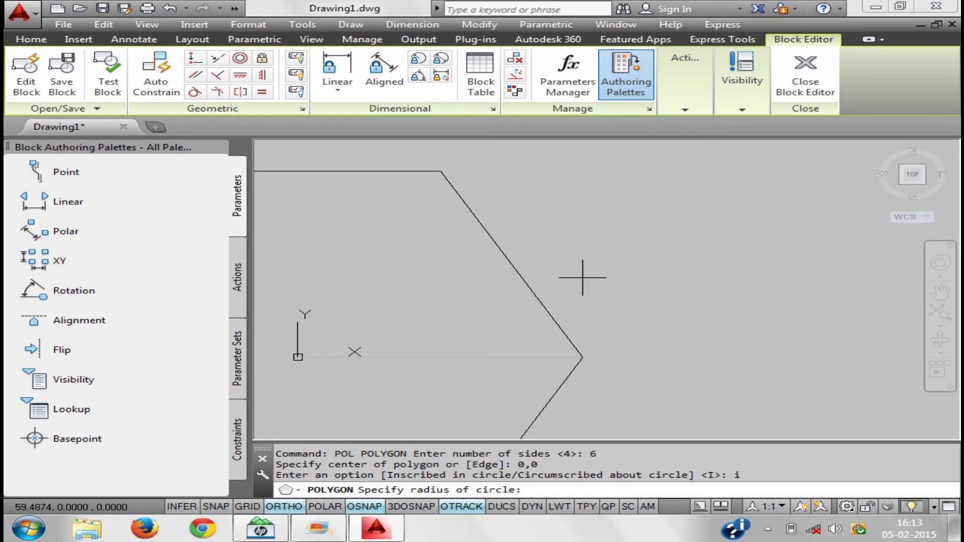
pyautogui.scroll(-2, 441, 321)
pyautogui.moveTo(442, 321); pyautogui.dragTo(524, 284, button='middle')
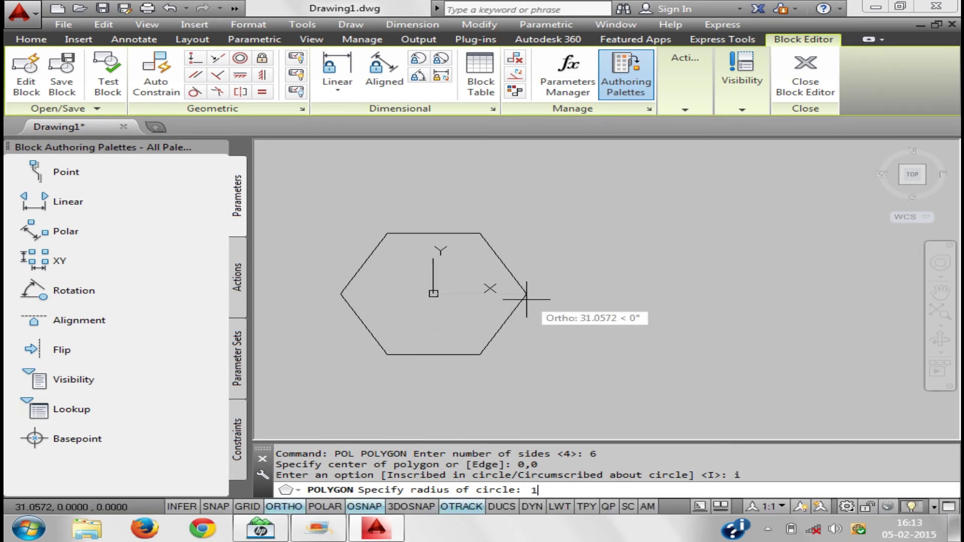
pyautogui.write('0')
pyautogui.press('Return')
# Draw a radius-10 circle at the origin and grip-shrink it to fit inside the hexagon
pyautogui.write('c')
pyautogui.press('Return')
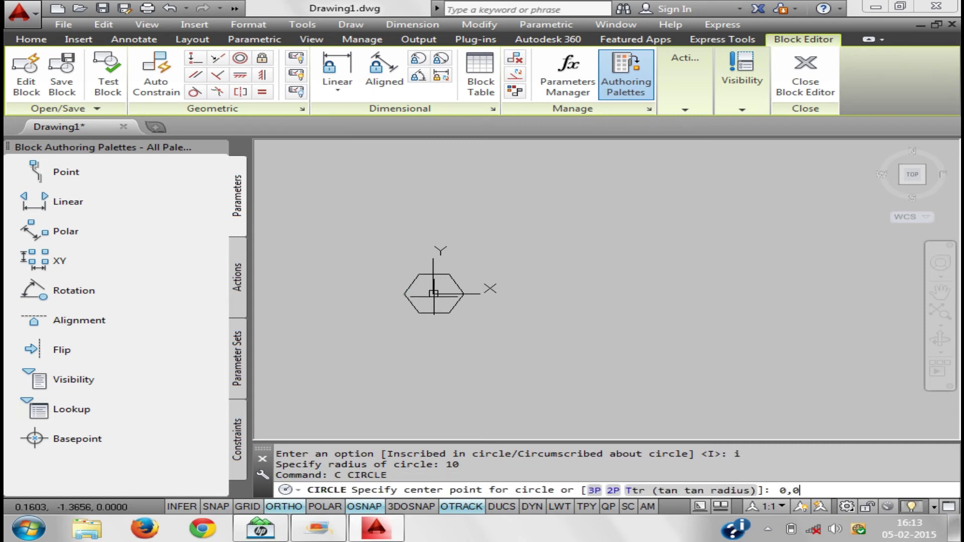
pyautogui.press('Return')
pyautogui.write('10')
pyautogui.press('Return')
pyautogui.scroll(2, 434, 296)
pyautogui.scroll(2, 452, 301)
pyautogui.scroll(1, 442, 281)
pyautogui.scroll(1, 444, 272)
pyautogui.moveTo(444, 273); pyautogui.dragTo(485, 250, button='middle')
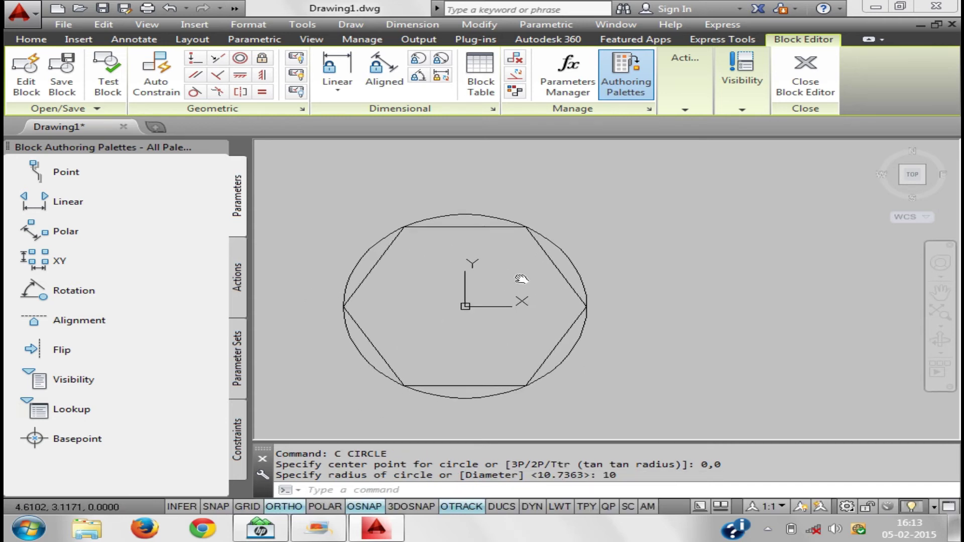
pyautogui.click(567, 249)
pyautogui.click(465, 213)
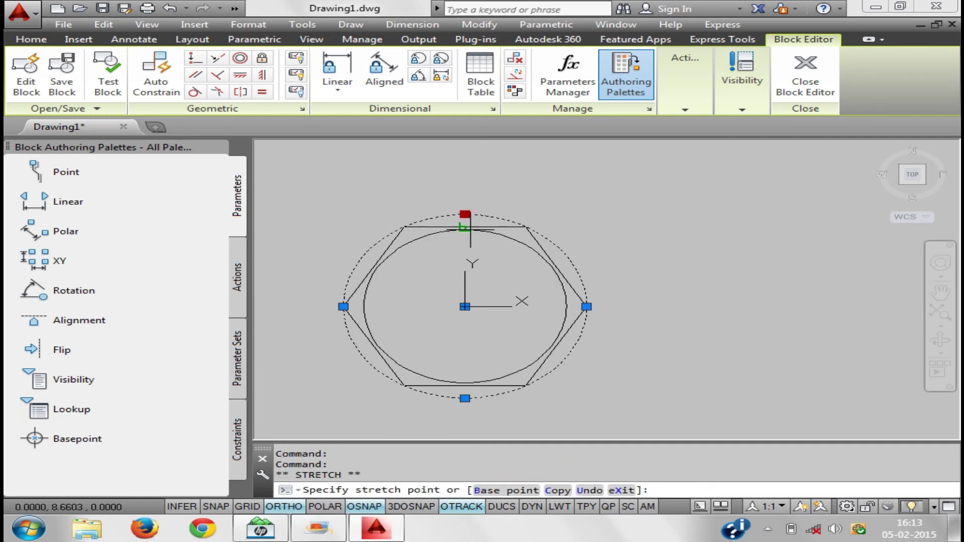
pyautogui.click(465, 227)
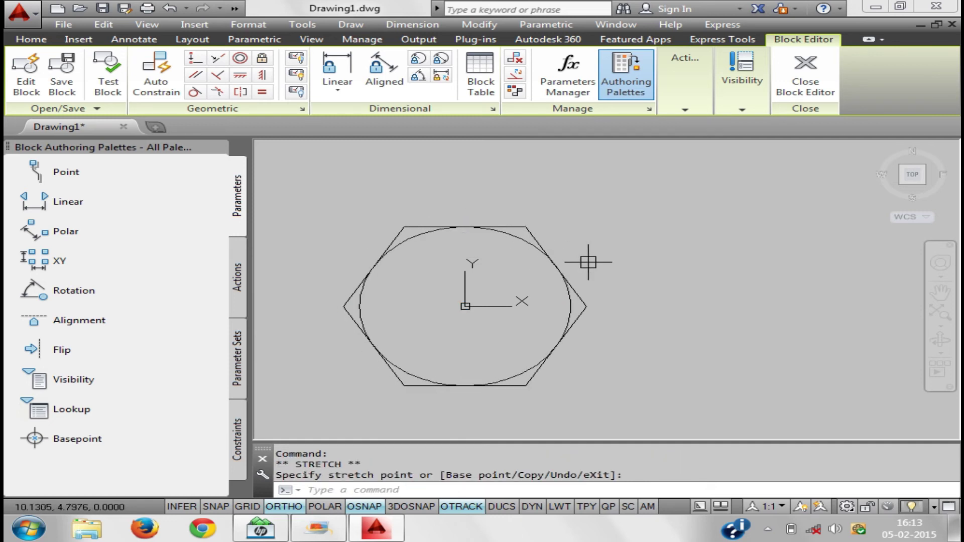
pyautogui.press('Escape')
pyautogui.press('Escape')
pyautogui.press('Escape')
# Add a small radius-2 circle centred at the origin
pyautogui.moveTo(548, 322); pyautogui.dragTo(544, 273, button='middle')
pyautogui.write('c')
pyautogui.press('Return')
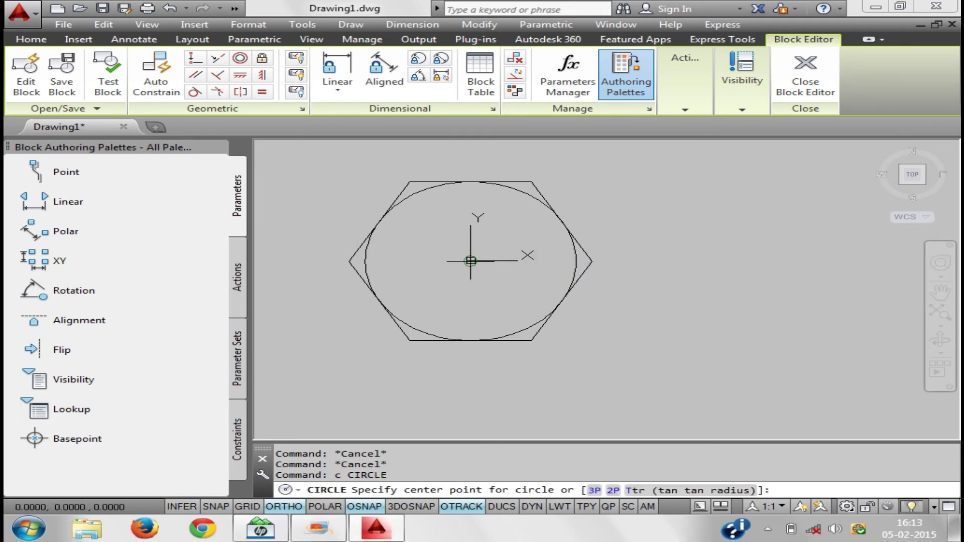
pyautogui.click(470, 261)
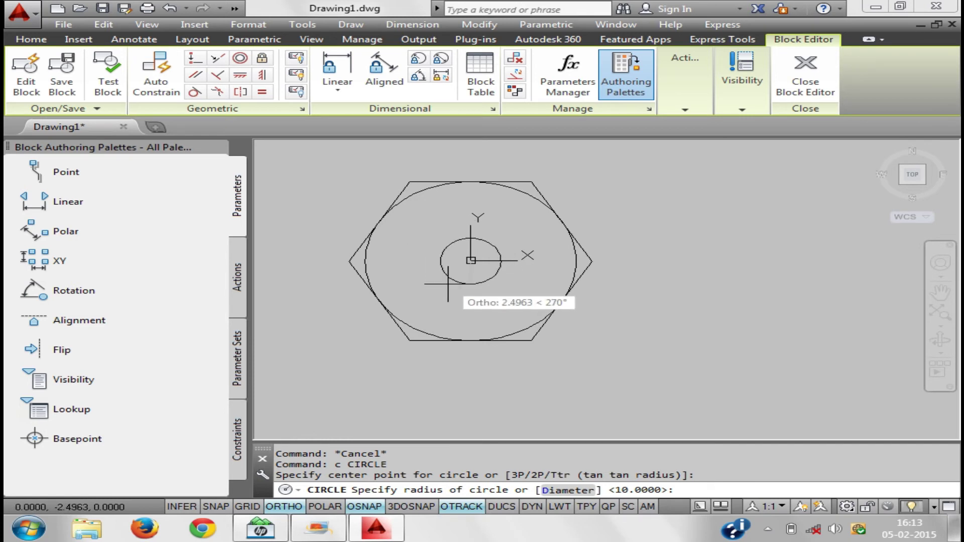
pyautogui.write('2')
pyautogui.press('Return')
pyautogui.moveTo(606, 307); pyautogui.dragTo(624, 332, button='middle')
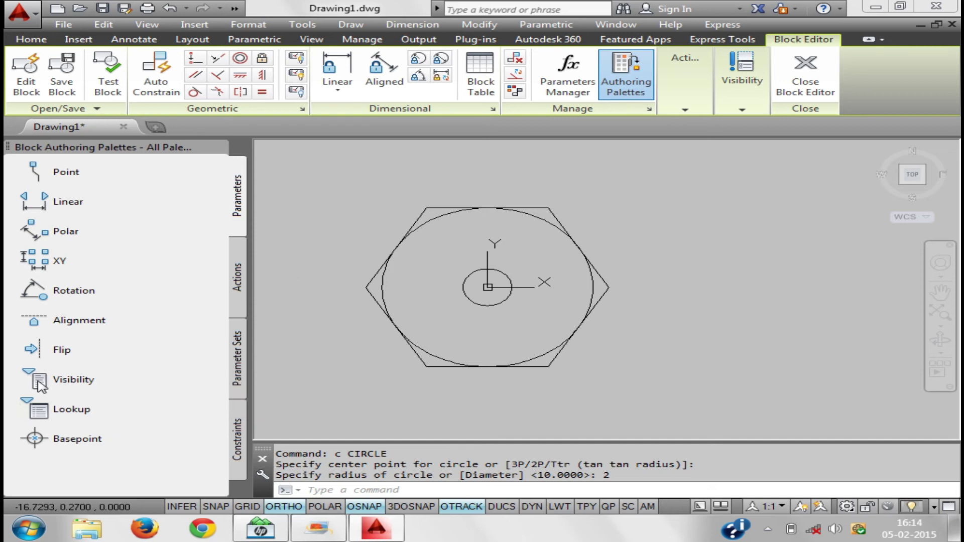
# Place the Visibility1 parameter just below the hexagon and show its visibility state controls
pyautogui.click(73, 380)
pyautogui.moveTo(454, 400); pyautogui.dragTo(447, 367, button='middle')
pyautogui.click(484, 391)
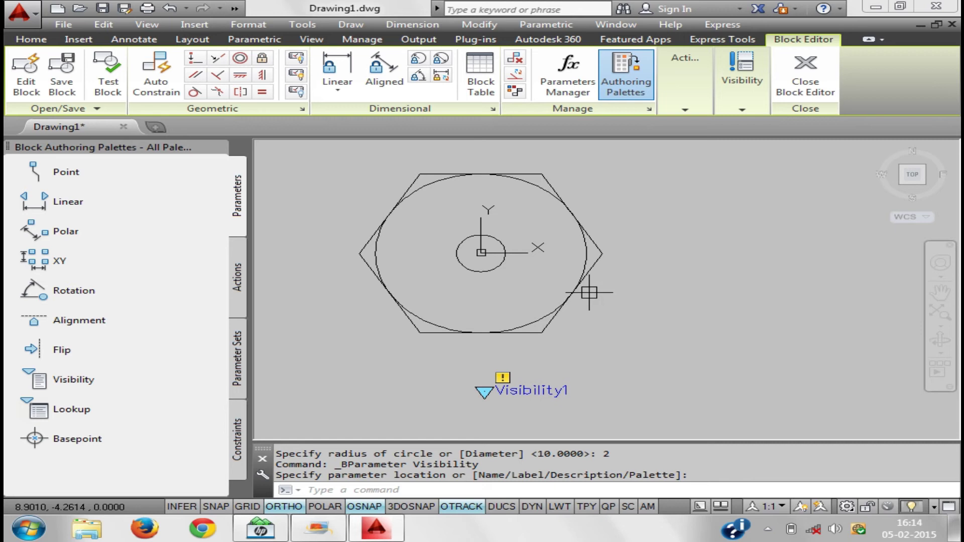
pyautogui.click(756, 96)
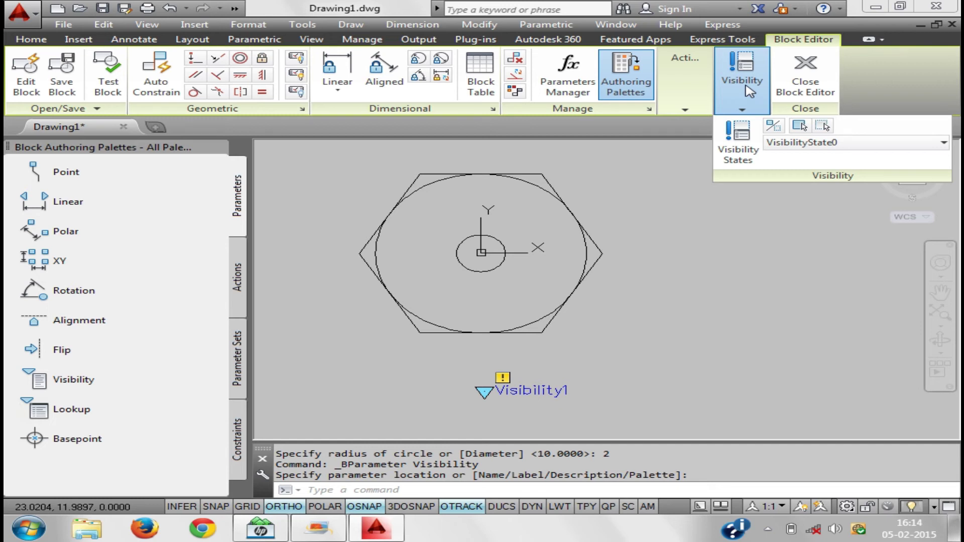
# Rename VisibilityState0 to full and add new visibility states pol and c1
pyautogui.click(740, 158)
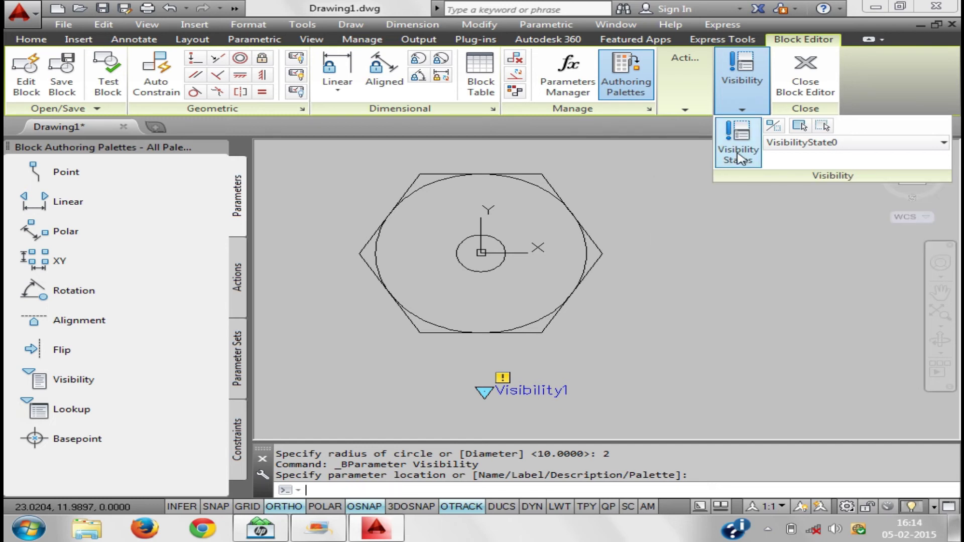
pyautogui.click(608, 236)
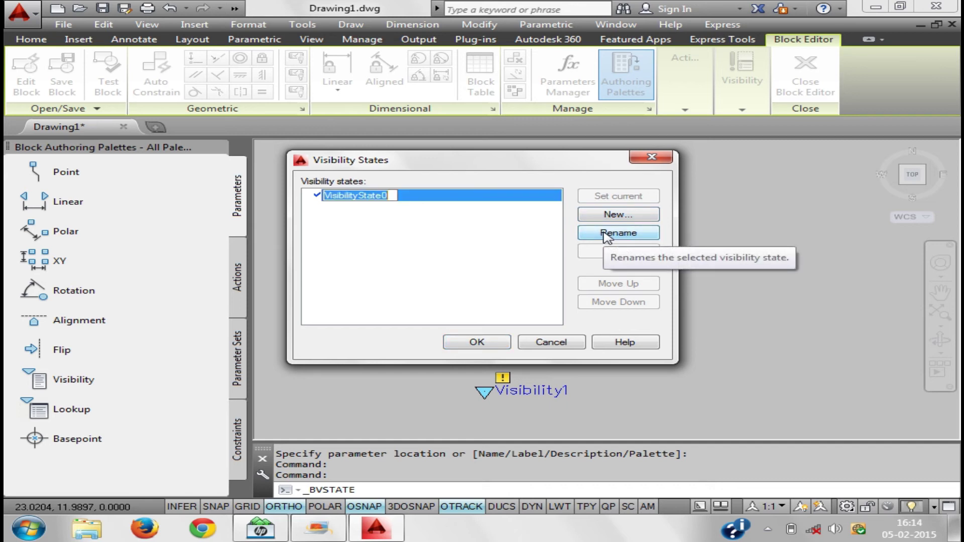
pyautogui.write('full')
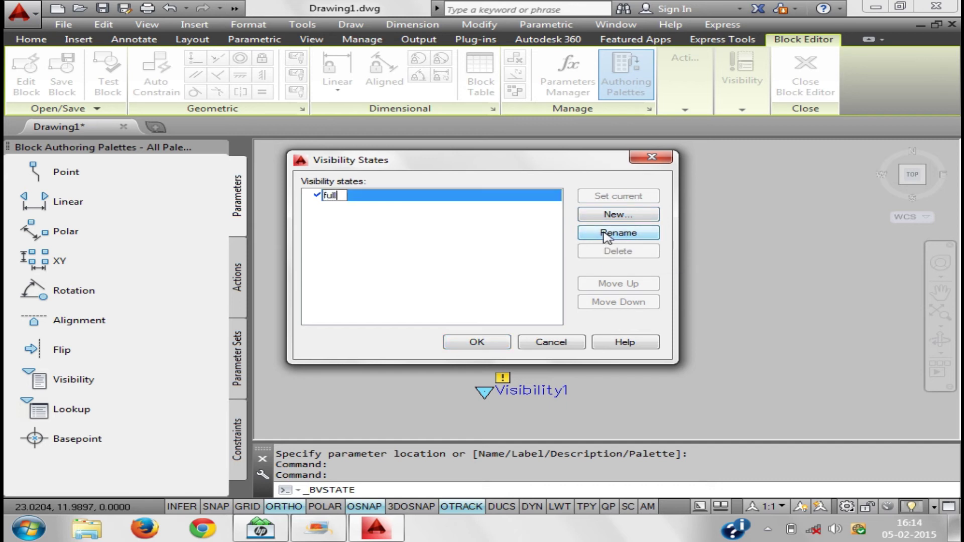
pyautogui.click(609, 216)
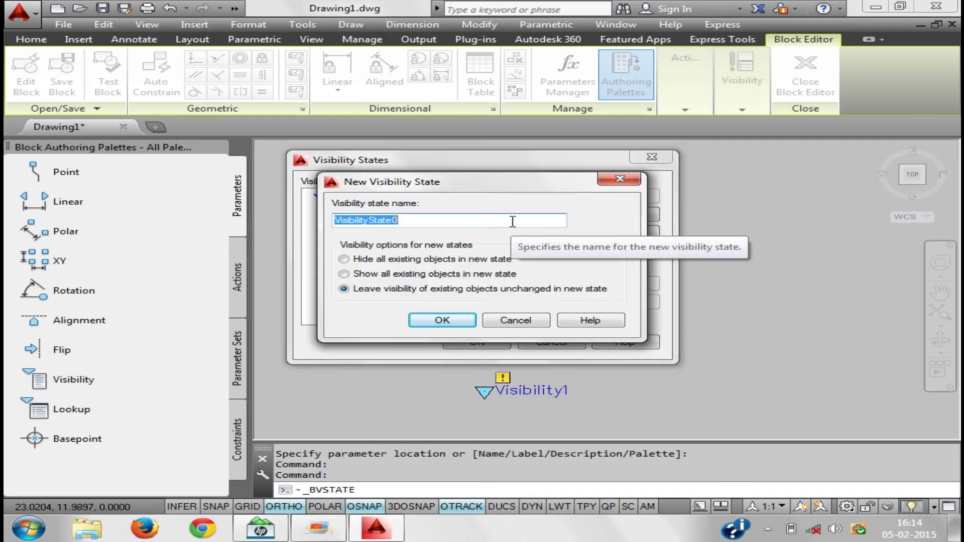
pyautogui.write('pol')
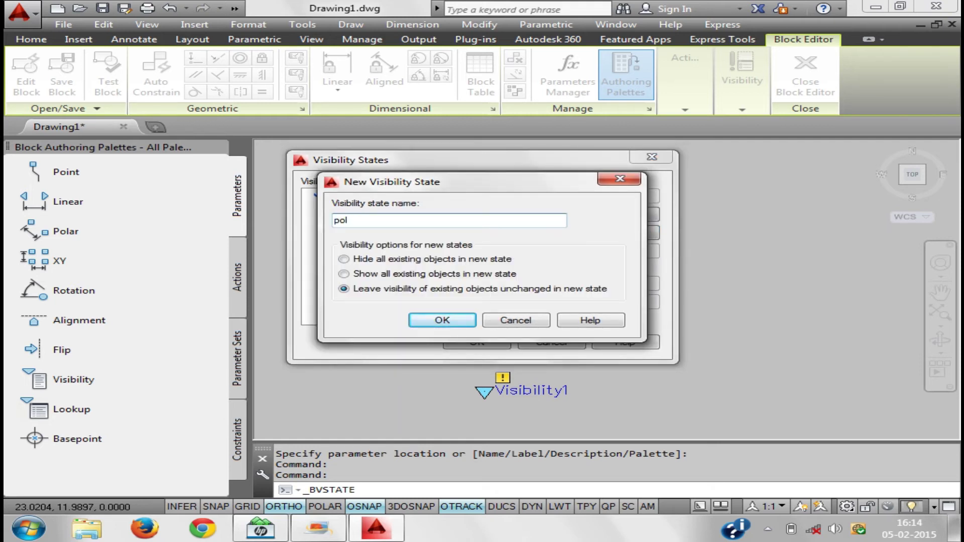
pyautogui.click(469, 320)
pyautogui.click(641, 216)
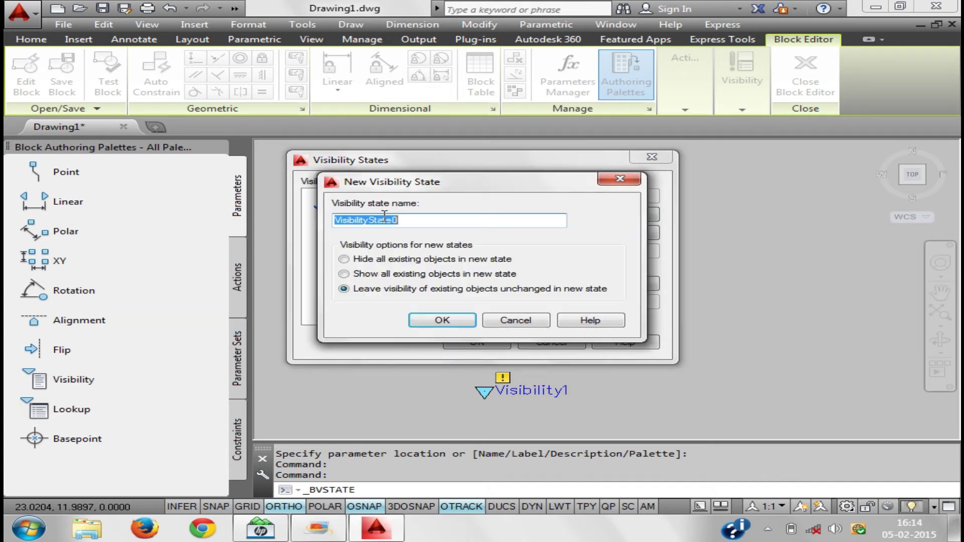
pyautogui.write('c1')
pyautogui.click(442, 319)
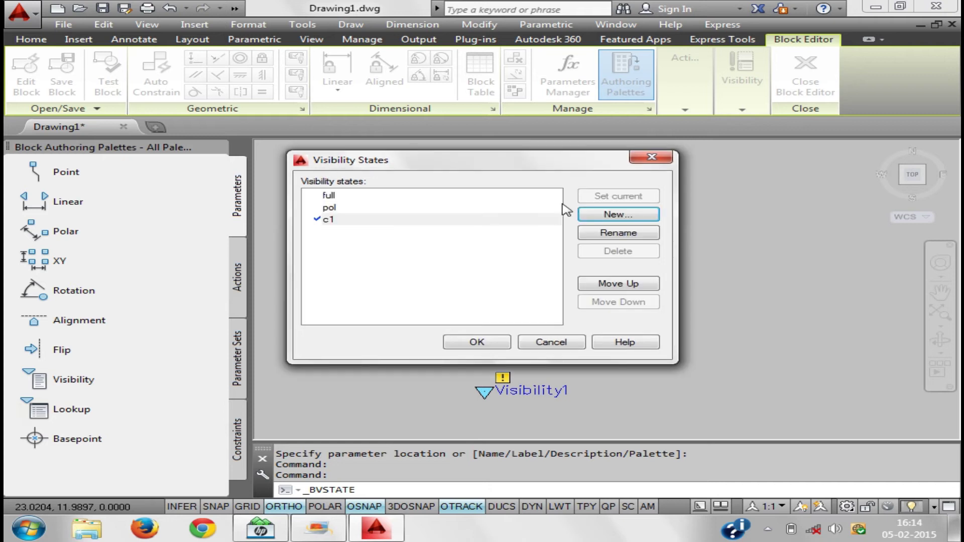
# Add visibility states c2, c1c2, polc1 and polc2, then accept the list
pyautogui.click(613, 216)
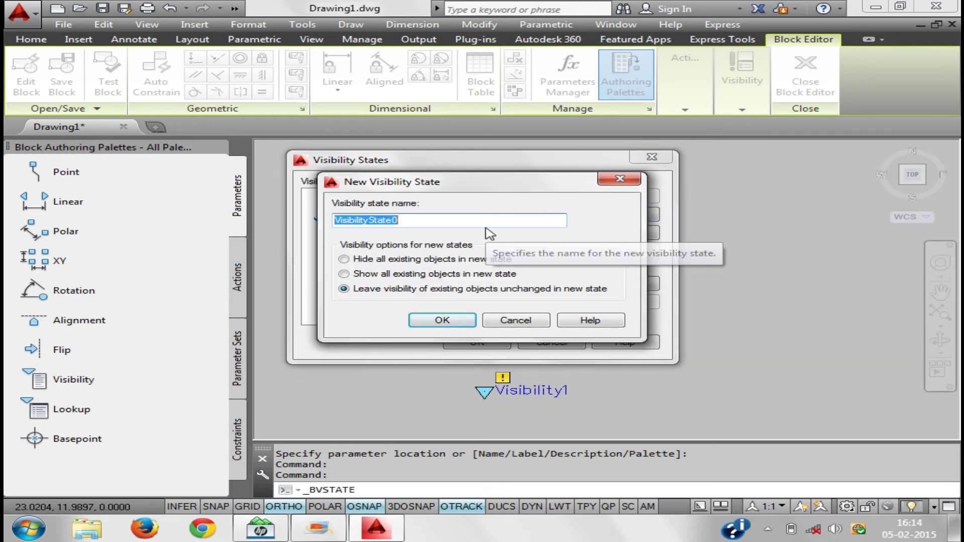
pyautogui.write('c2')
pyautogui.click(441, 319)
pyautogui.click(592, 220)
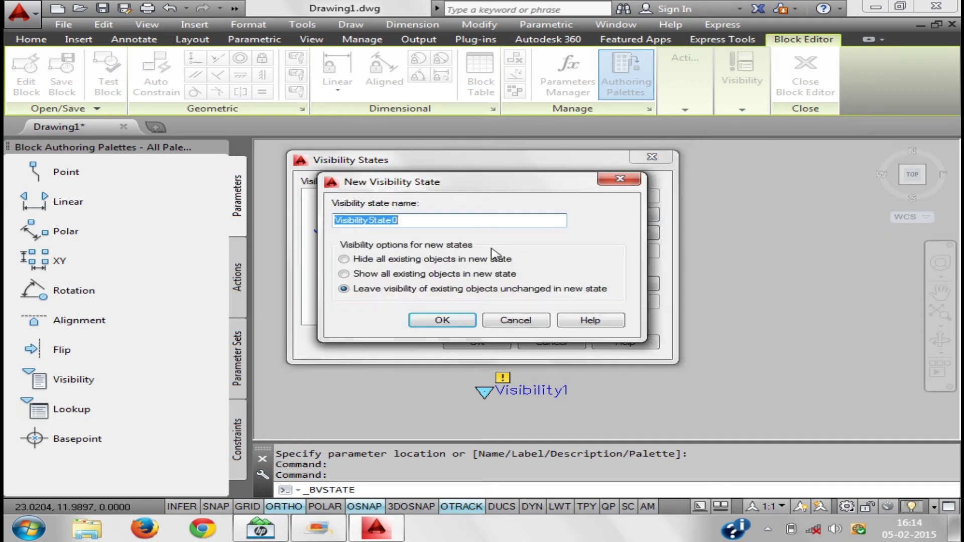
pyautogui.write('c1c2')
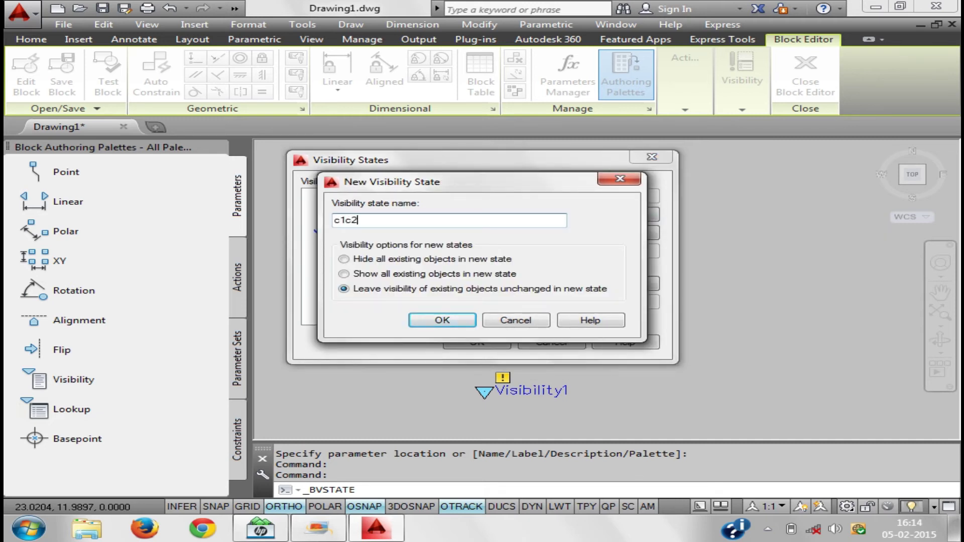
pyautogui.click(458, 320)
pyautogui.click(603, 216)
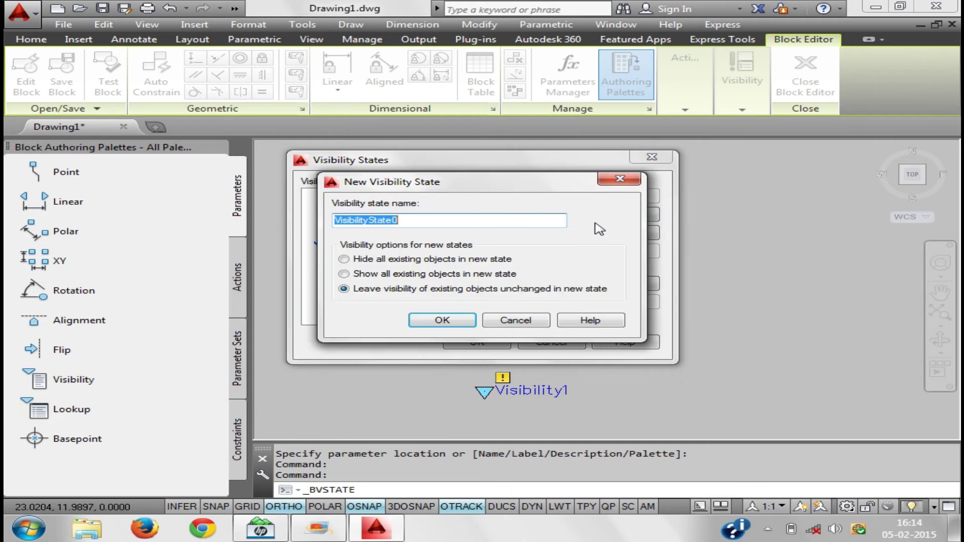
pyautogui.write('polc1')
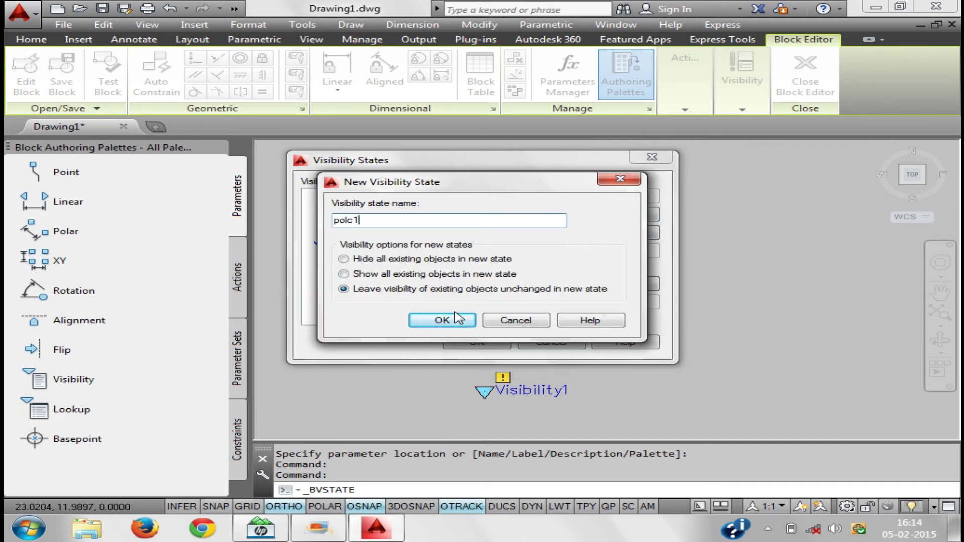
pyautogui.click(457, 319)
pyautogui.click(607, 216)
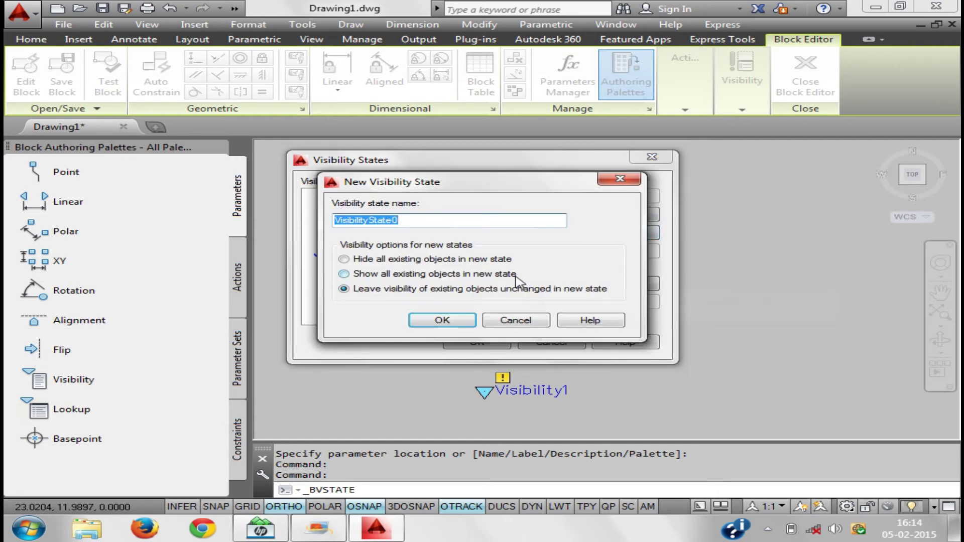
pyautogui.write('polc2')
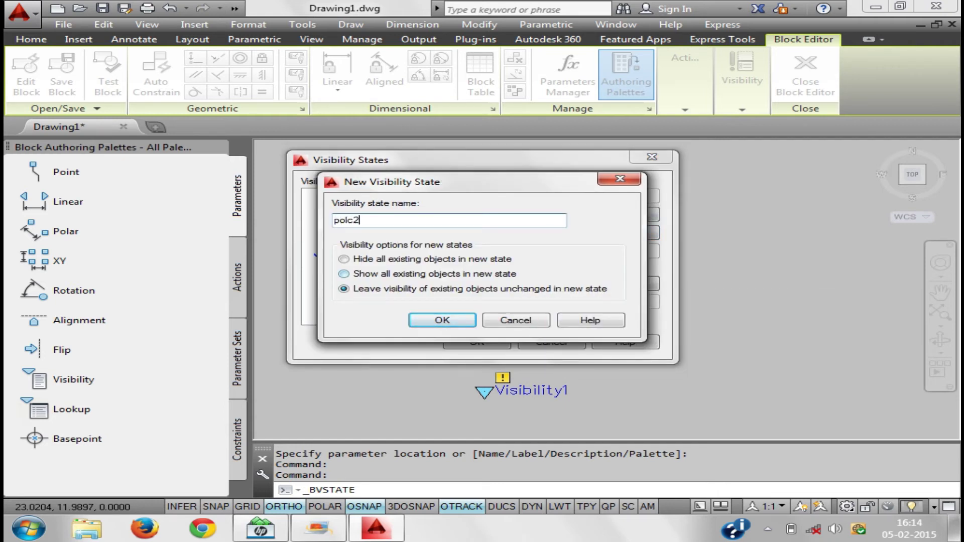
pyautogui.click(459, 324)
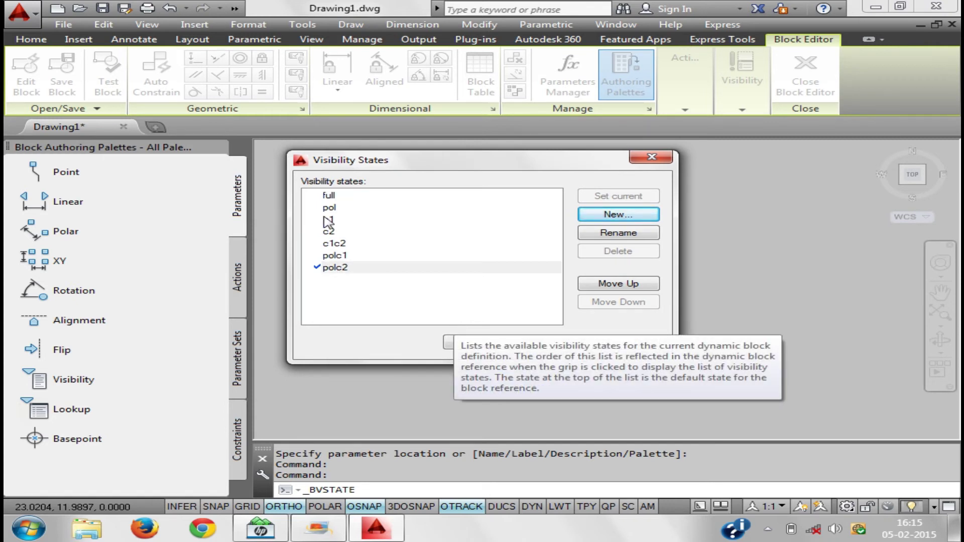
pyautogui.click(472, 343)
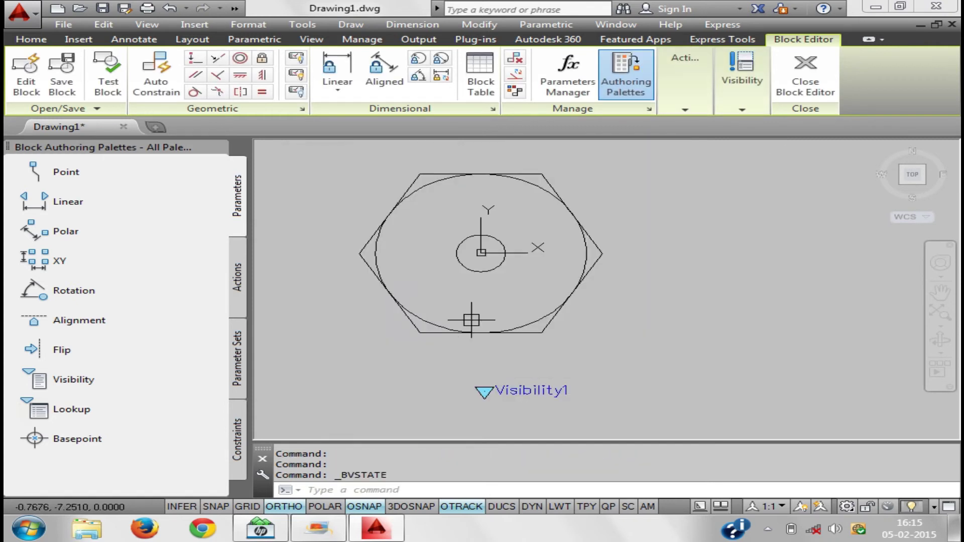
# Make full the current state and make the hexagon and both circles visible
pyautogui.click(742, 111)
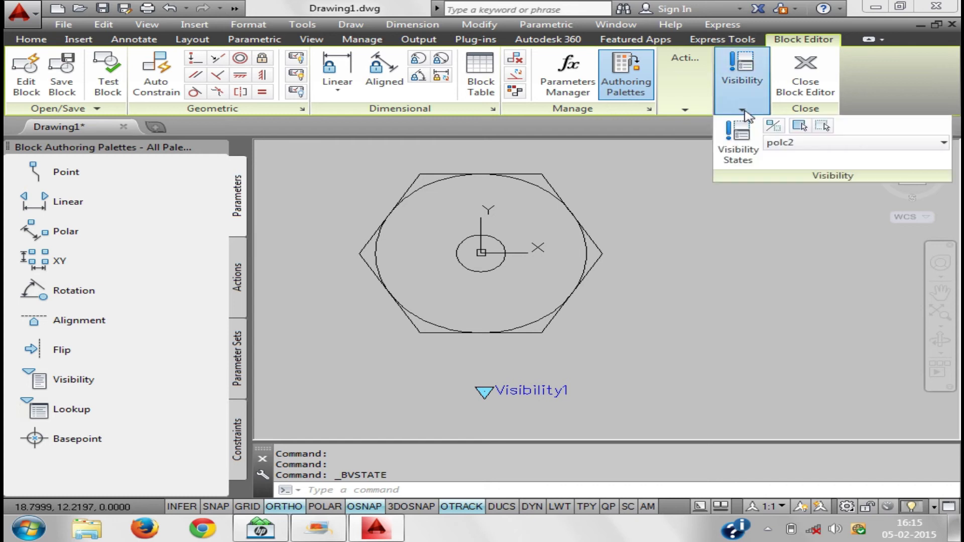
pyautogui.click(801, 145)
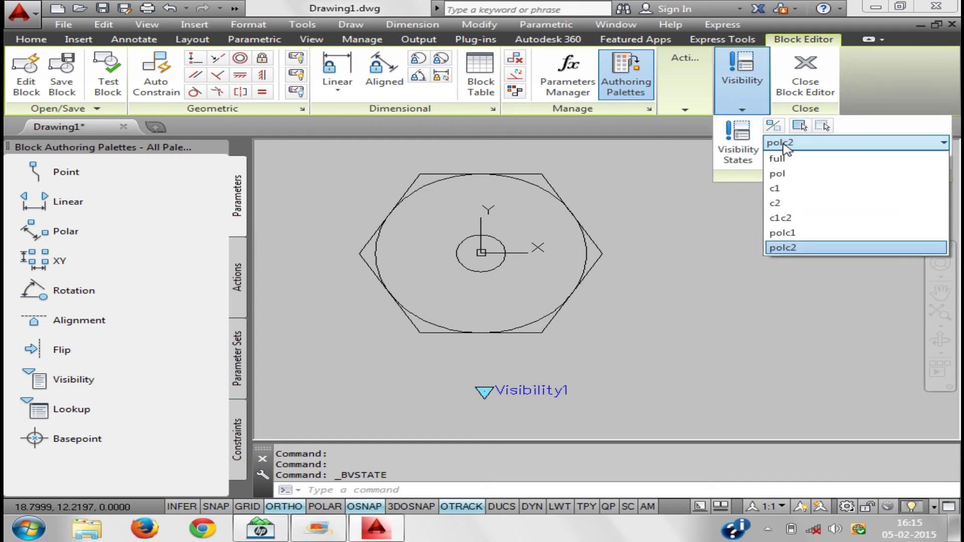
pyautogui.click(792, 159)
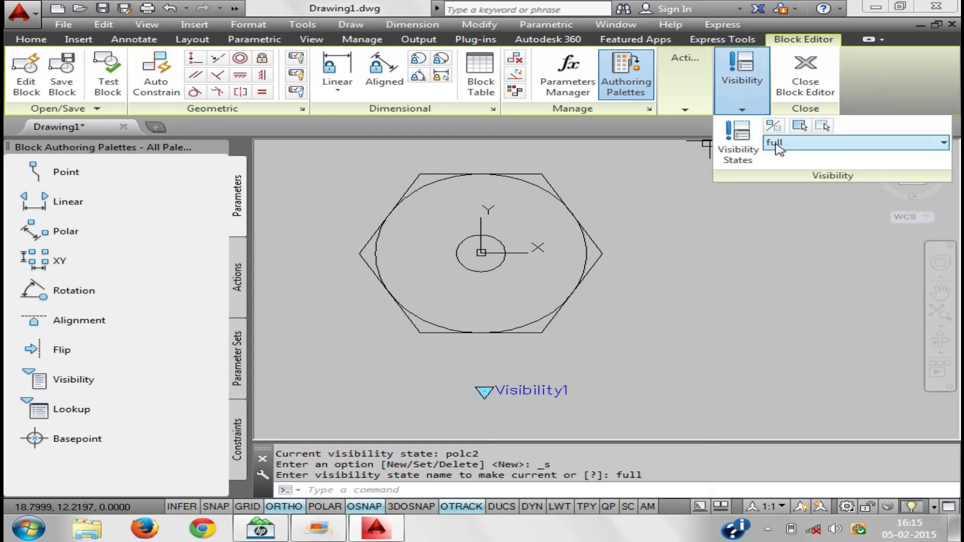
pyautogui.click(802, 128)
pyautogui.click(729, 324)
pyautogui.click(348, 191)
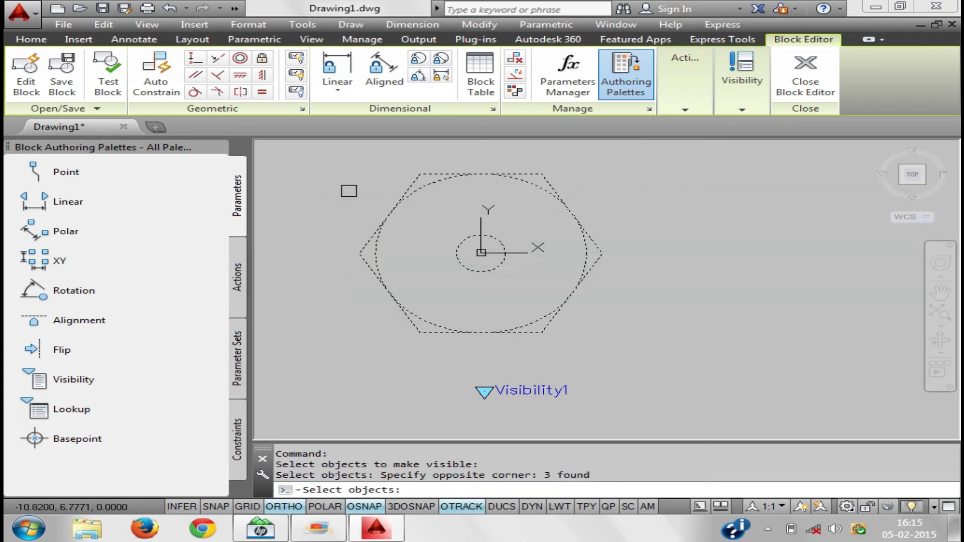
pyautogui.press('Return')
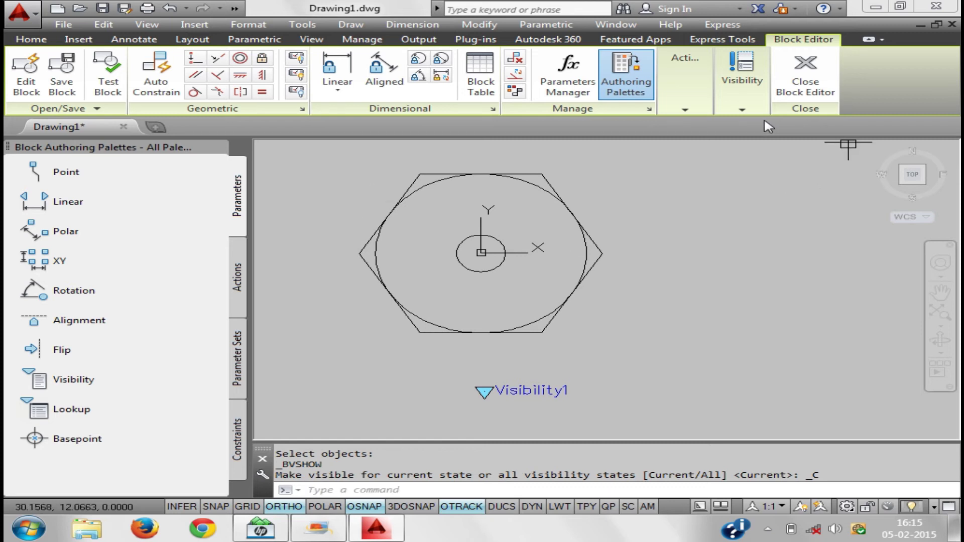
# In the pol state hide both circles so only the hexagon shows, then make c1 current
pyautogui.click(743, 110)
pyautogui.click(847, 147)
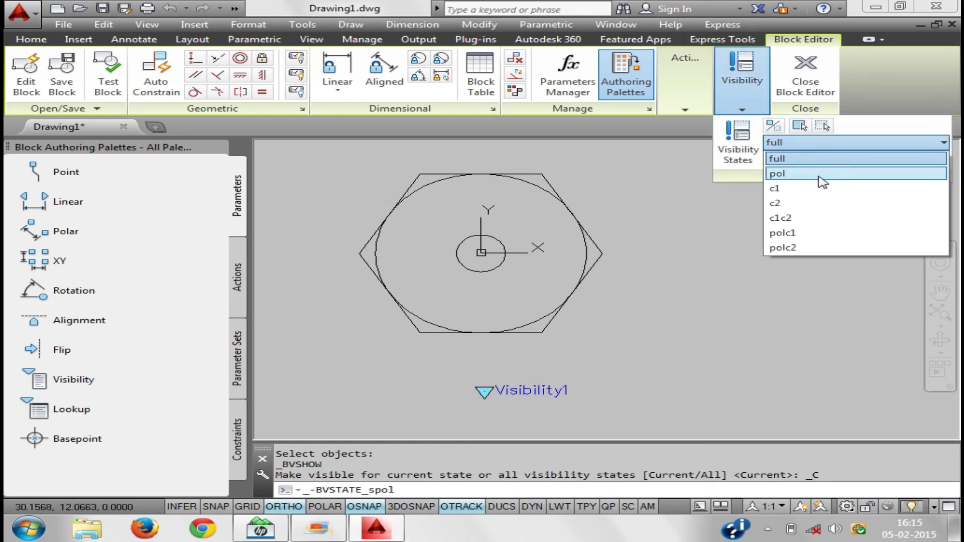
pyautogui.click(821, 175)
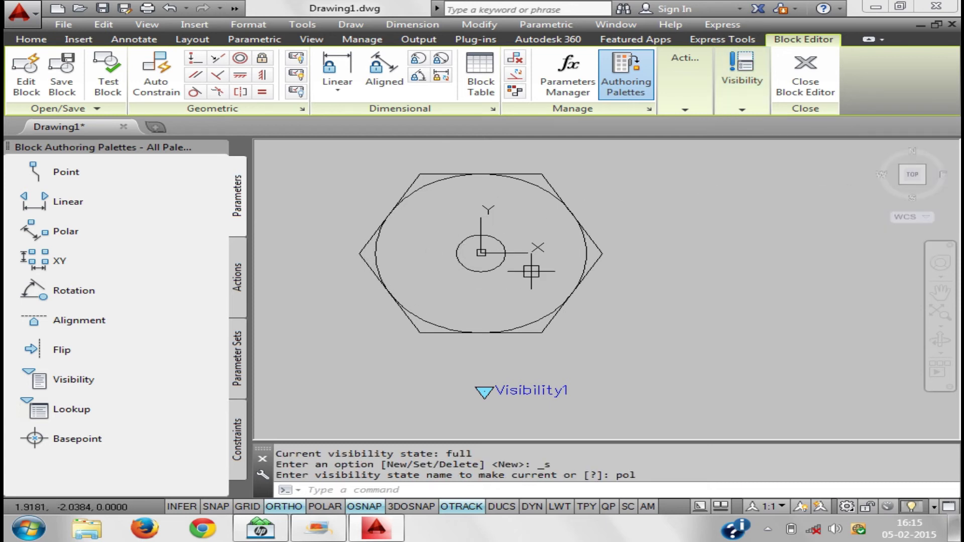
pyautogui.click(742, 109)
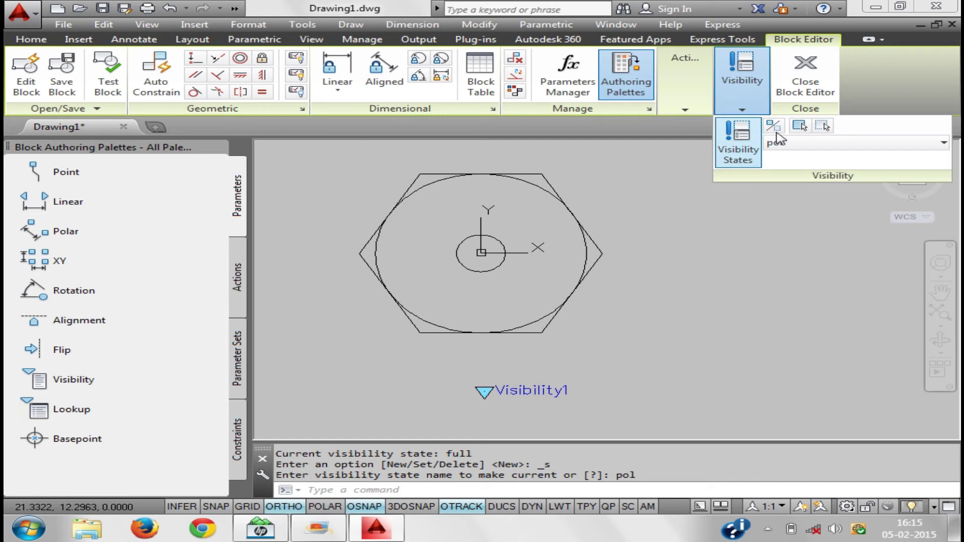
pyautogui.click(823, 126)
pyautogui.click(377, 248)
pyautogui.click(457, 255)
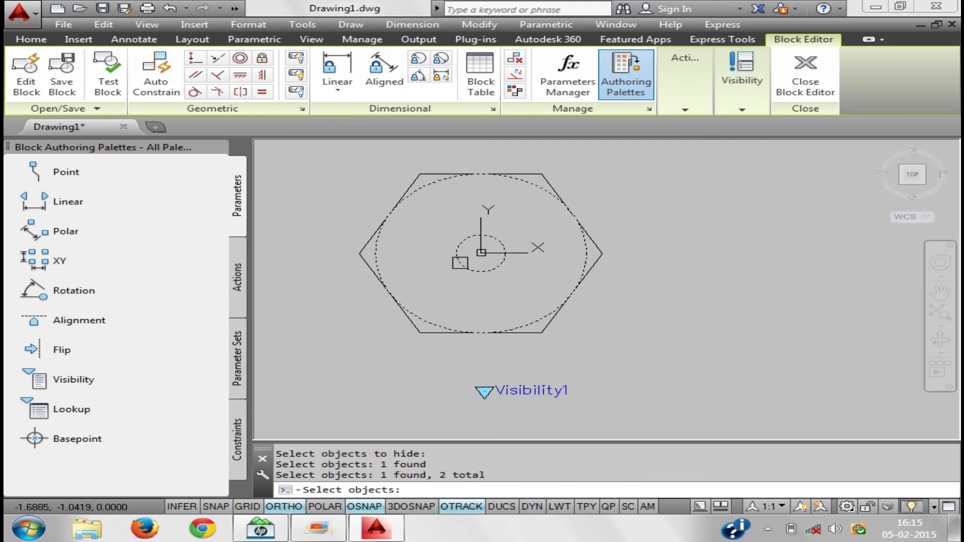
pyautogui.press('Return')
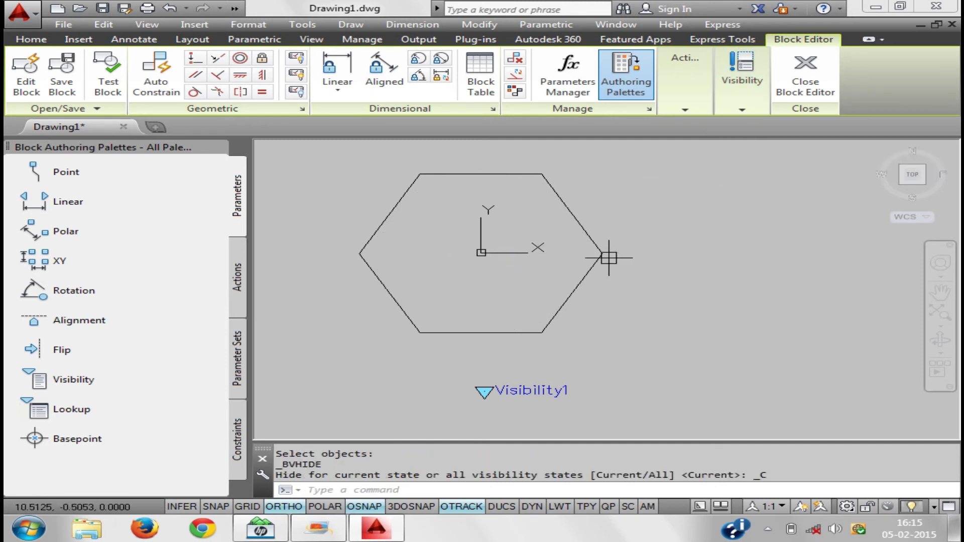
pyautogui.click(742, 109)
pyautogui.click(844, 146)
pyautogui.click(829, 185)
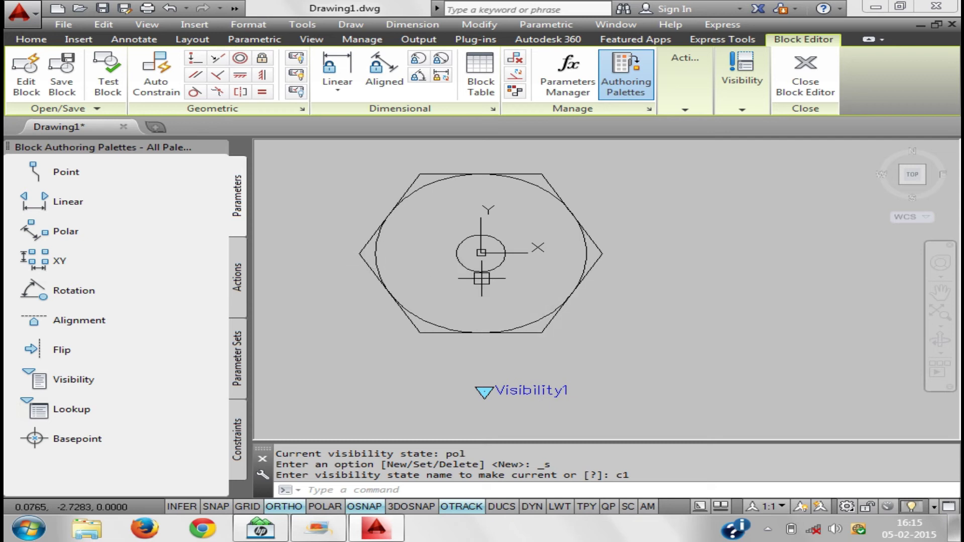
# In the c1 state, hide the hexagon and small circle, leaving only the large circle
pyautogui.click(743, 109)
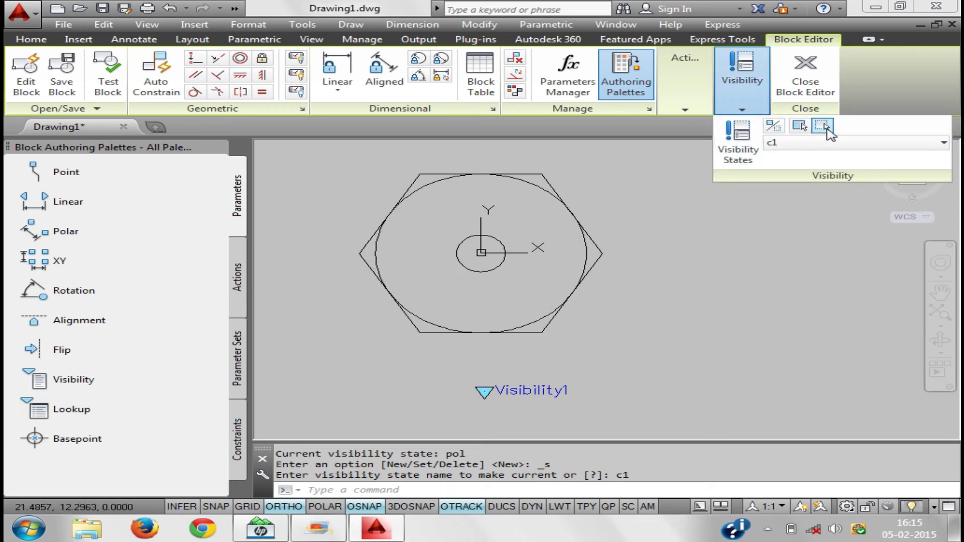
pyautogui.click(800, 126)
pyautogui.click(522, 184)
pyautogui.click(483, 236)
pyautogui.press('Return')
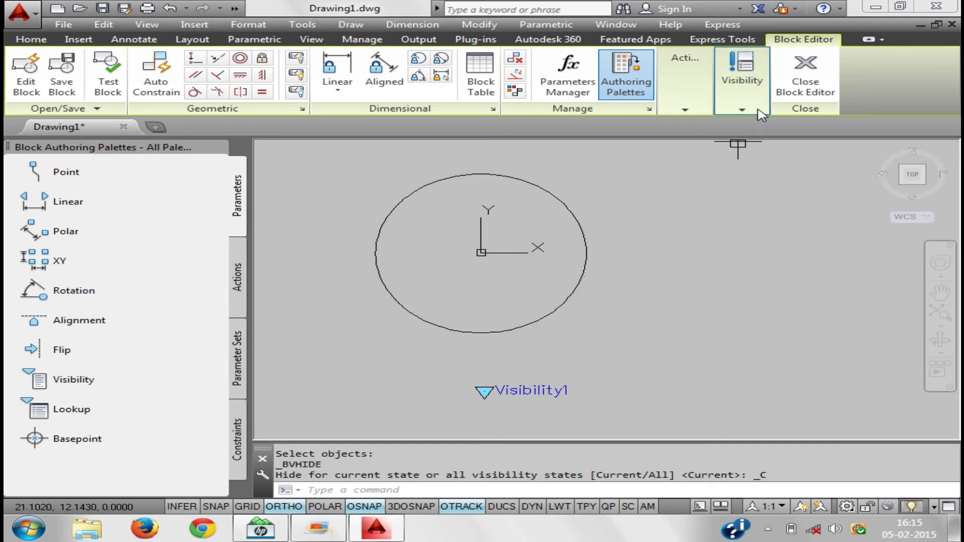
# In the c2 state, hide the hexagon and large circle, leaving only the small circle
pyautogui.click(759, 111)
pyautogui.click(796, 143)
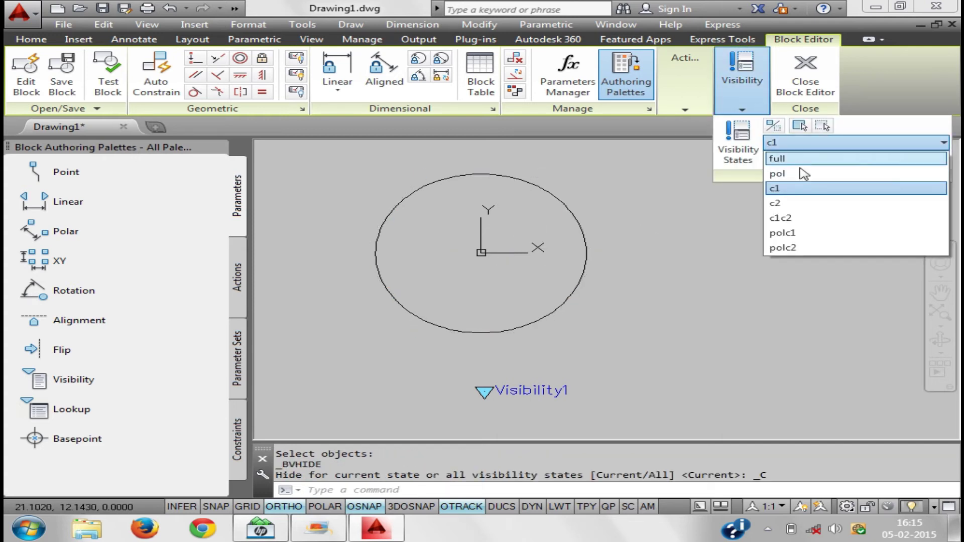
pyautogui.click(793, 204)
pyautogui.click(822, 126)
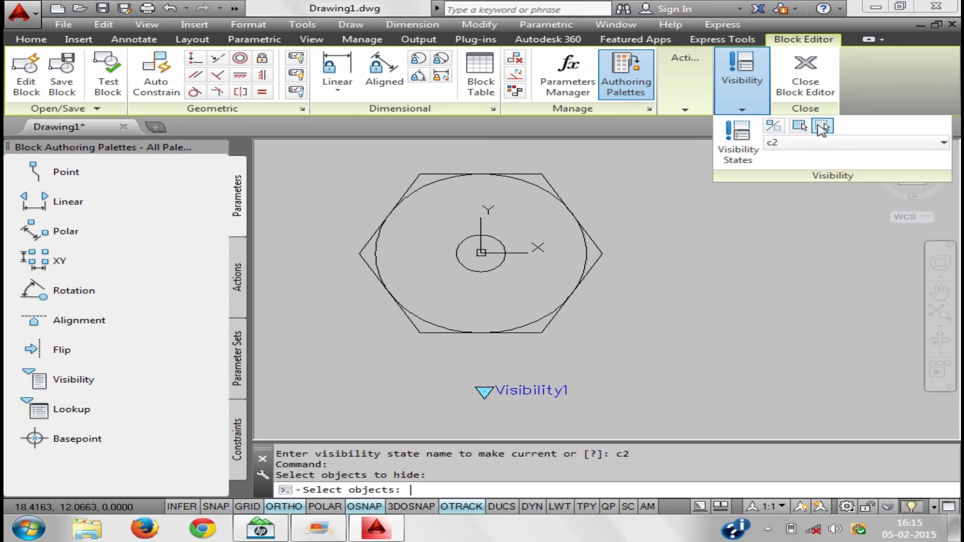
pyautogui.click(586, 261)
pyautogui.click(607, 282)
pyautogui.click(572, 241)
pyautogui.press('Return')
# In the c1c2 state, hide the hexagon so only both circles show
pyautogui.click(743, 108)
pyautogui.click(779, 146)
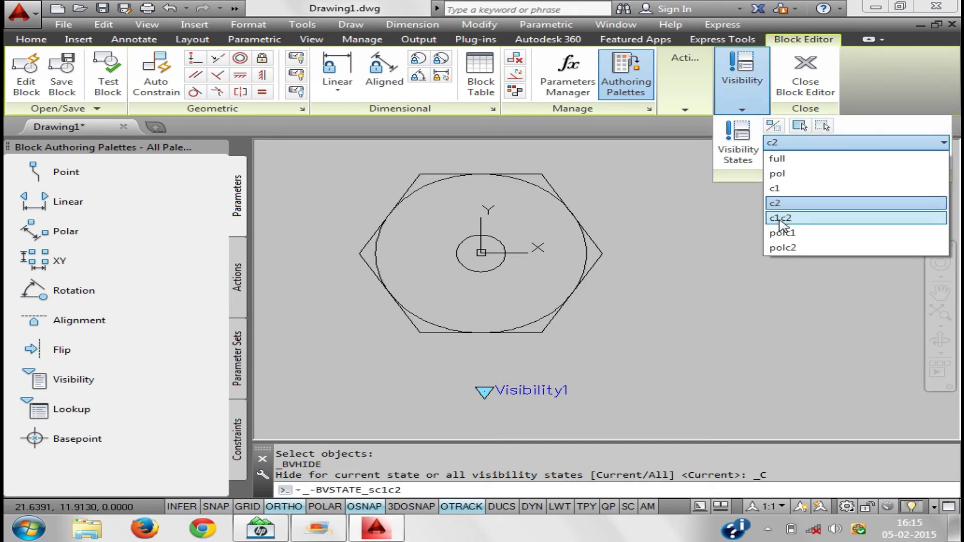
pyautogui.click(780, 217)
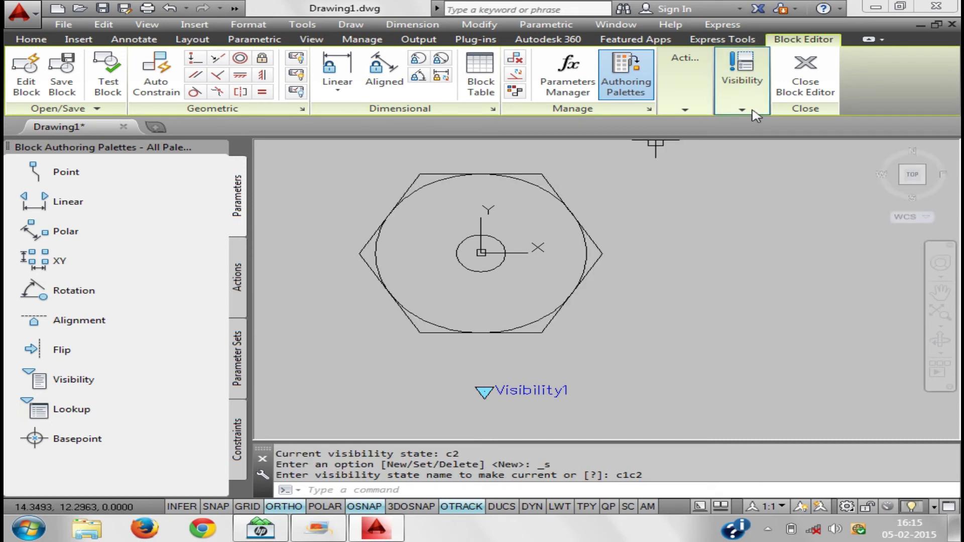
pyautogui.click(755, 116)
pyautogui.click(793, 123)
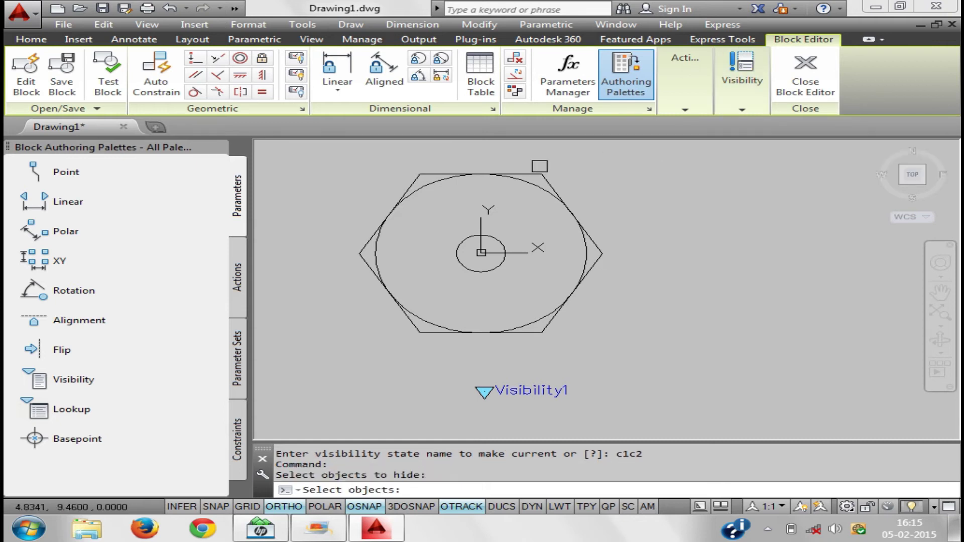
pyautogui.click(539, 166)
pyautogui.press('Return')
# In the polc1 state, hide the small circle, keeping the hexagon and large circle
pyautogui.click(752, 112)
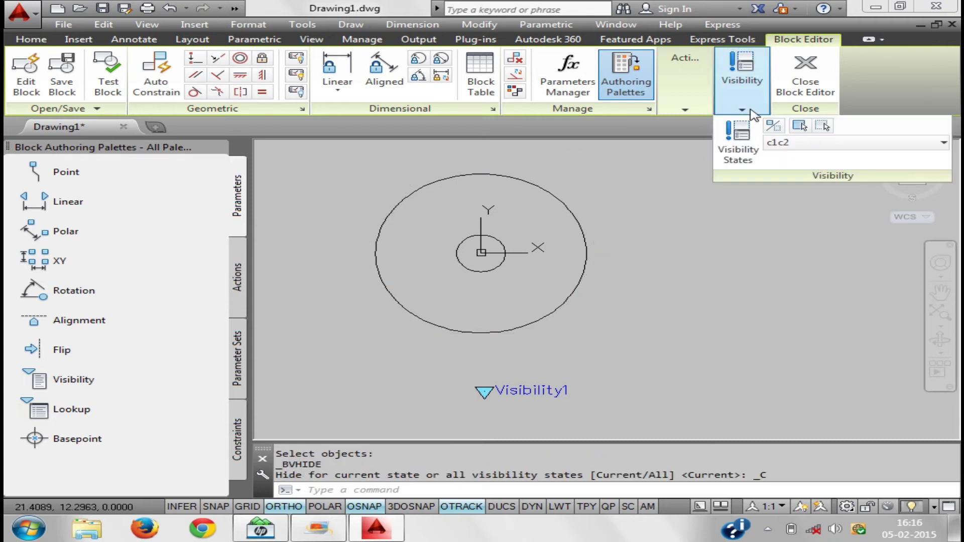
pyautogui.click(776, 143)
pyautogui.click(781, 232)
pyautogui.click(511, 247)
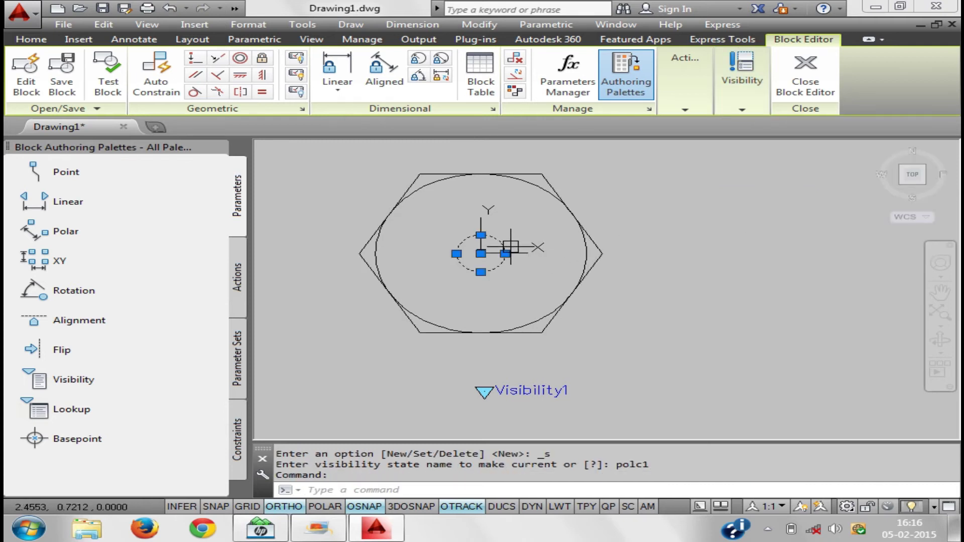
pyautogui.click(757, 111)
pyautogui.click(800, 125)
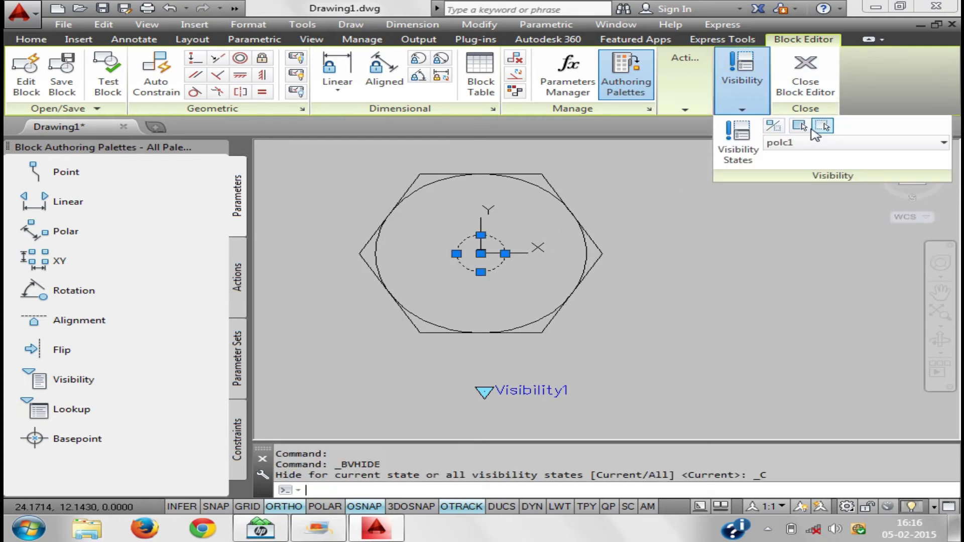
# In the polc2 state, hide the large circle, keeping the hexagon and small circle
pyautogui.click(743, 110)
pyautogui.click(783, 143)
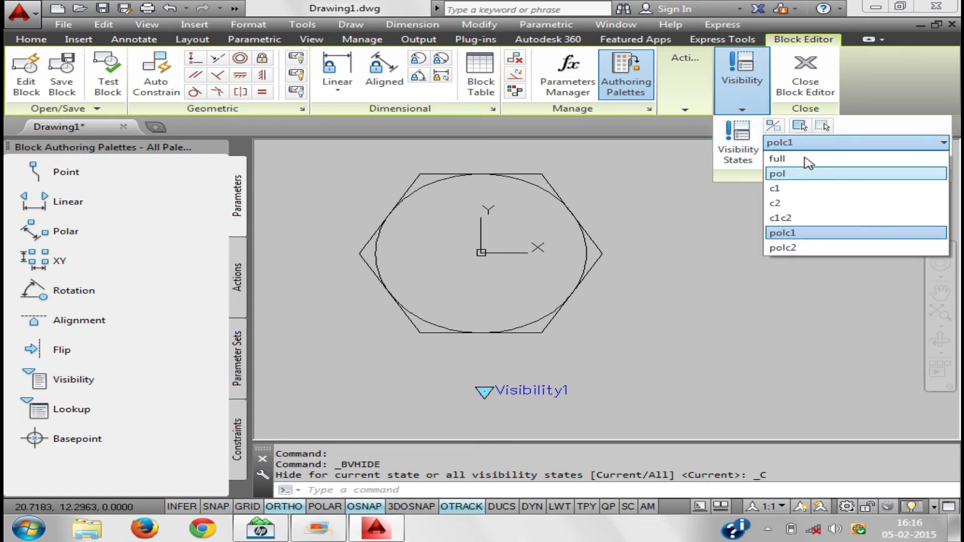
pyautogui.click(798, 247)
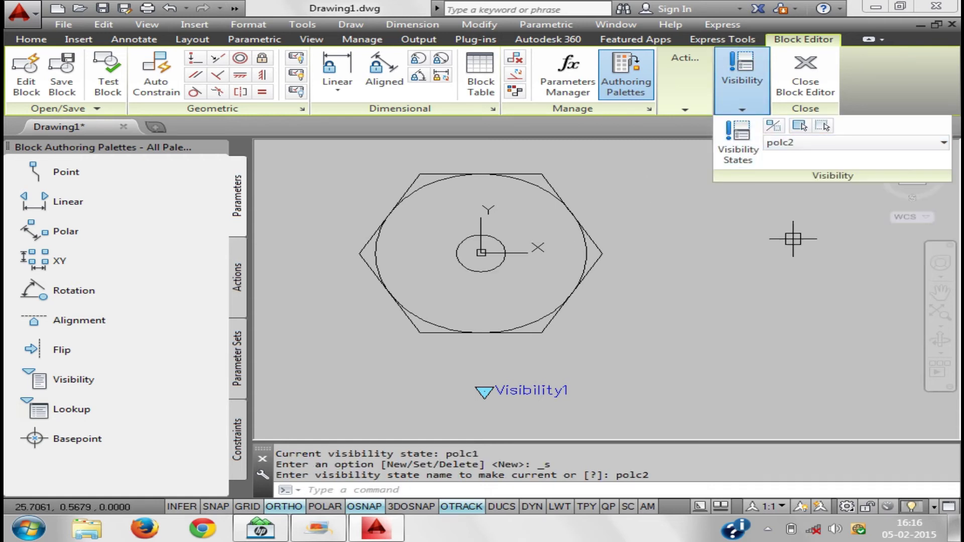
pyautogui.click(823, 126)
pyautogui.click(542, 188)
pyautogui.press('Return')
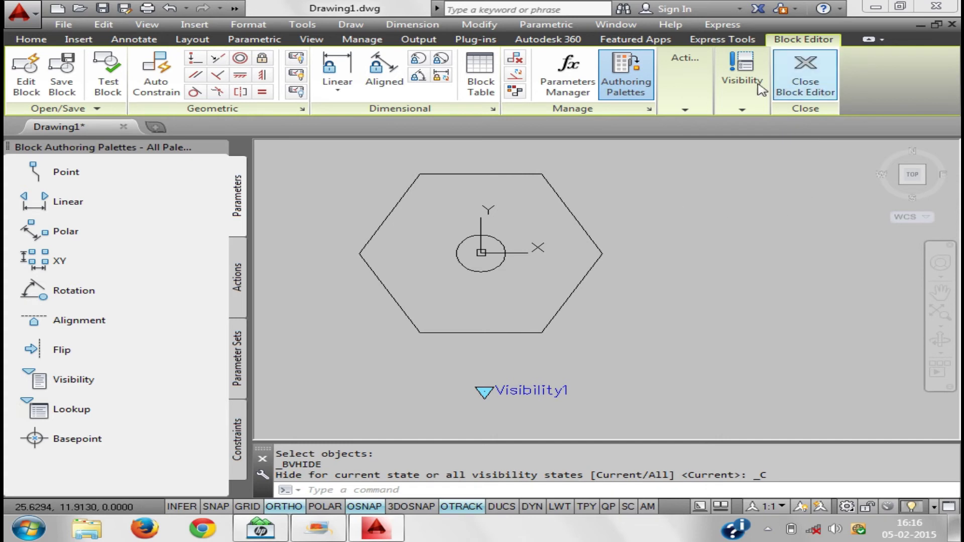
pyautogui.click(805, 76)
# Save the block edits, then copy the nut block into a row of five
pyautogui.click(477, 253)
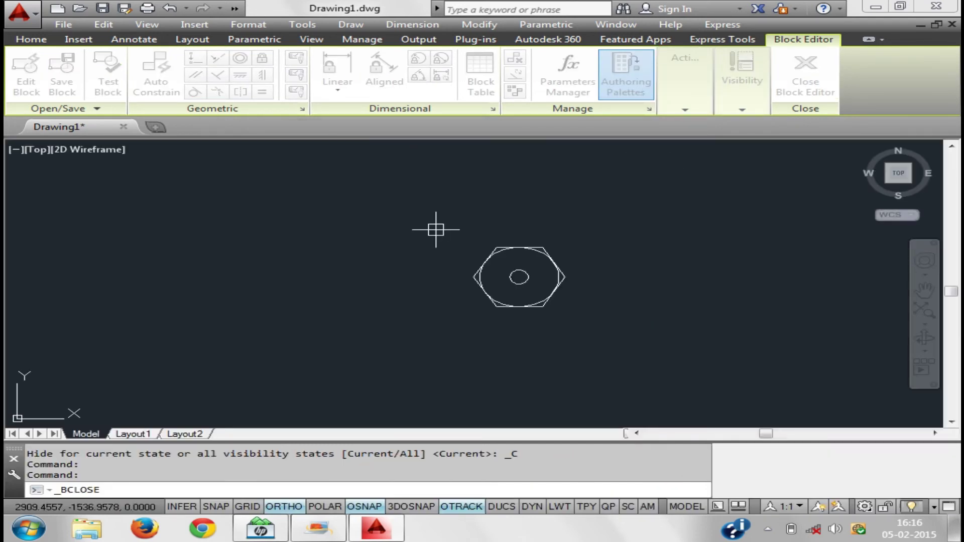
pyautogui.moveTo(360, 288); pyautogui.dragTo(283, 302, button='middle')
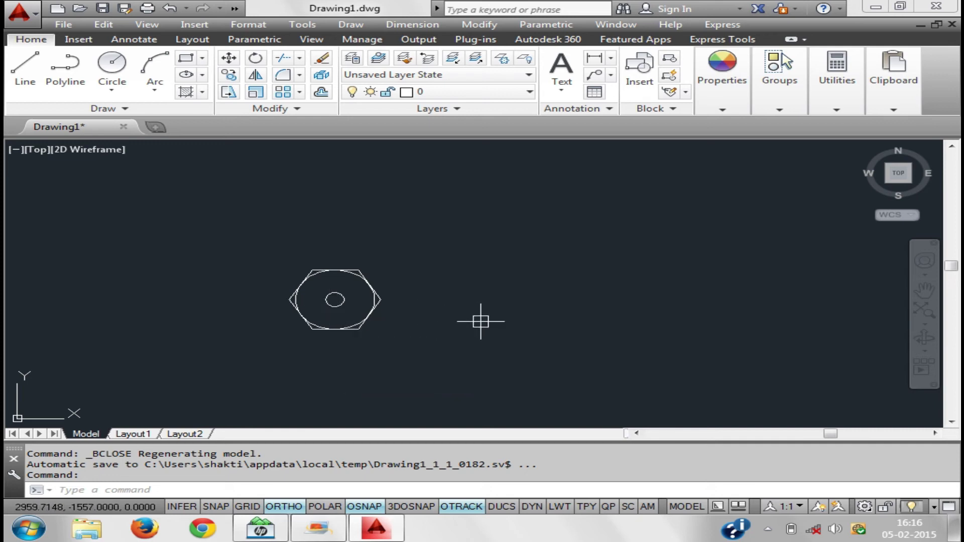
pyautogui.write('co')
pyautogui.press('Return')
pyautogui.click(423, 345)
pyautogui.click(321, 323)
pyautogui.press('Return')
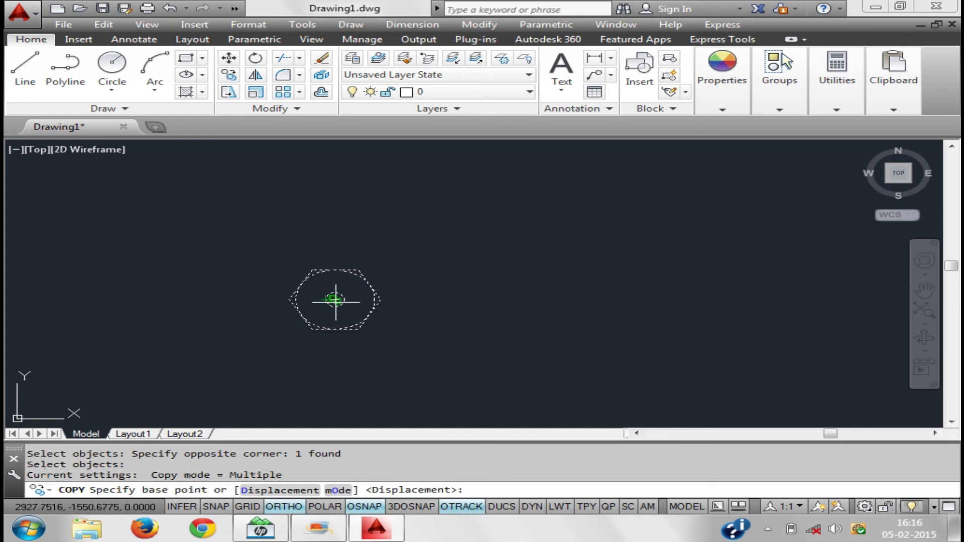
pyautogui.click(335, 300)
pyautogui.click(527, 300)
pyautogui.click(685, 299)
pyautogui.click(818, 299)
pyautogui.moveTo(818, 300); pyautogui.dragTo(608, 262, button='middle')
pyautogui.click(790, 262)
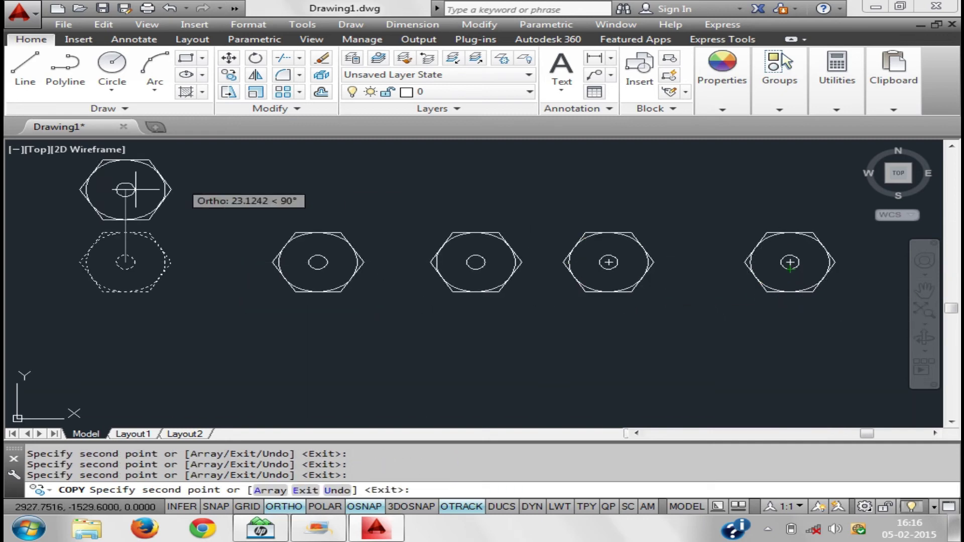
pyautogui.press('Escape')
pyautogui.moveTo(132, 219); pyautogui.dragTo(149, 236, button='middle')
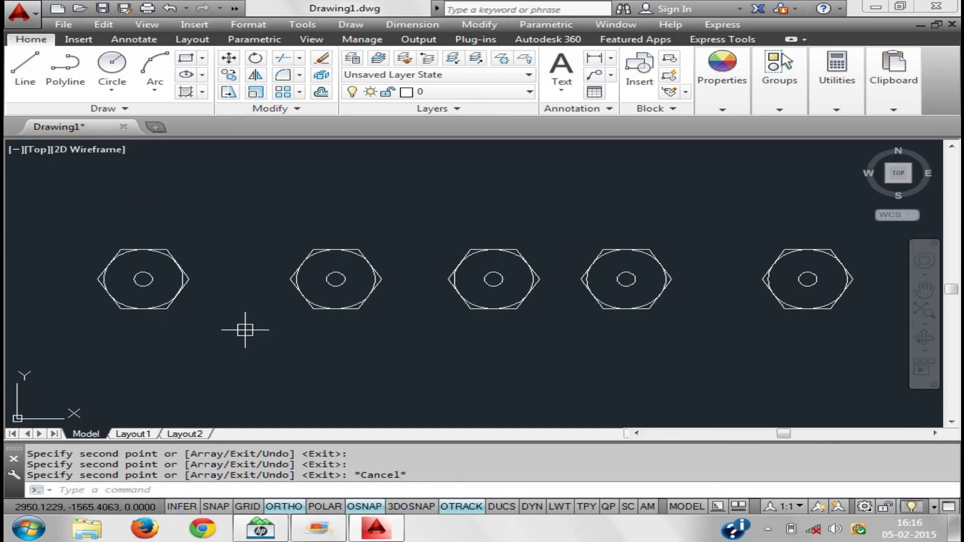
# Set the second copy to show only the large circle and the third only the hexagon
pyautogui.click(315, 325)
pyautogui.click(342, 339)
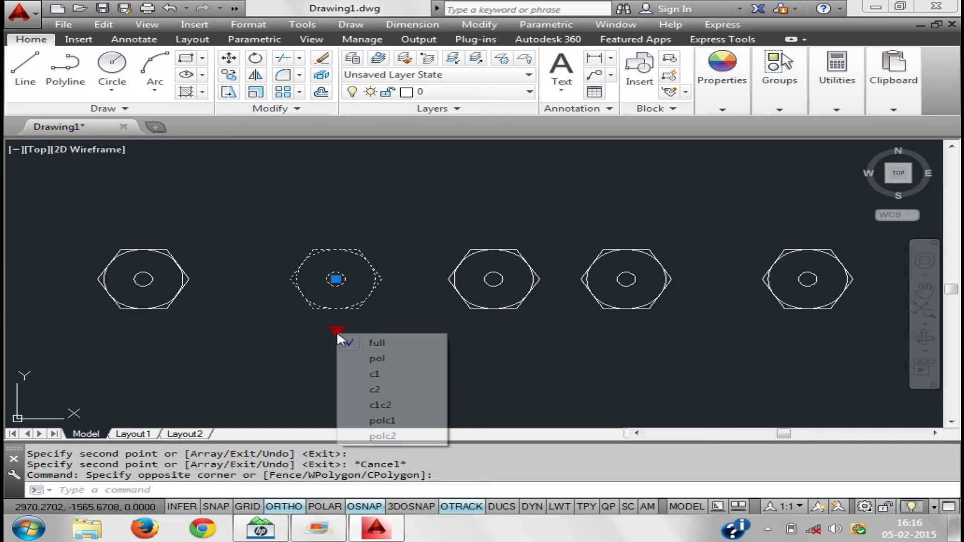
pyautogui.click(377, 374)
pyautogui.click(544, 327)
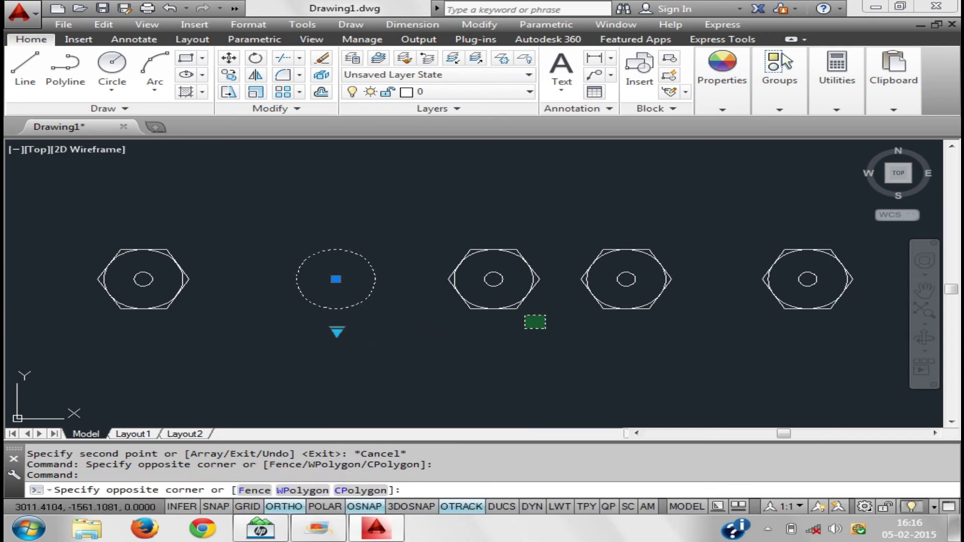
pyautogui.click(524, 306)
pyautogui.click(494, 331)
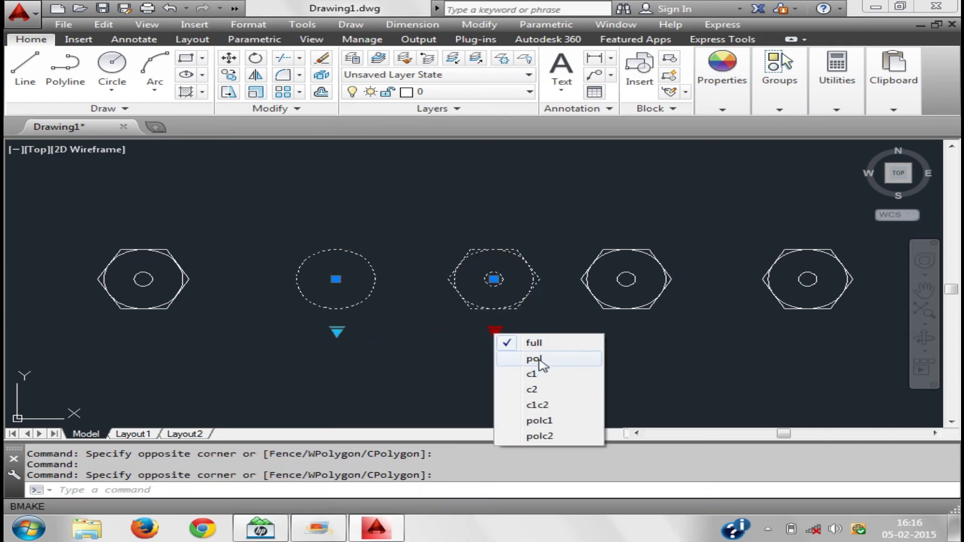
# Set the fourth copy's visibility state to c1c2 and the fifth copy's to polc1
pyautogui.click(539, 361)
pyautogui.click(673, 321)
pyautogui.click(611, 300)
pyautogui.click(627, 332)
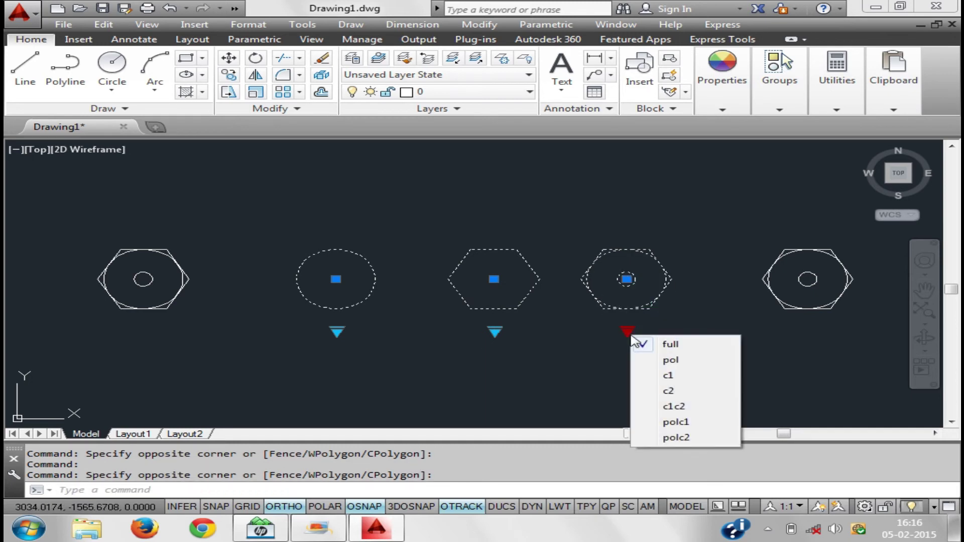
pyautogui.click(683, 407)
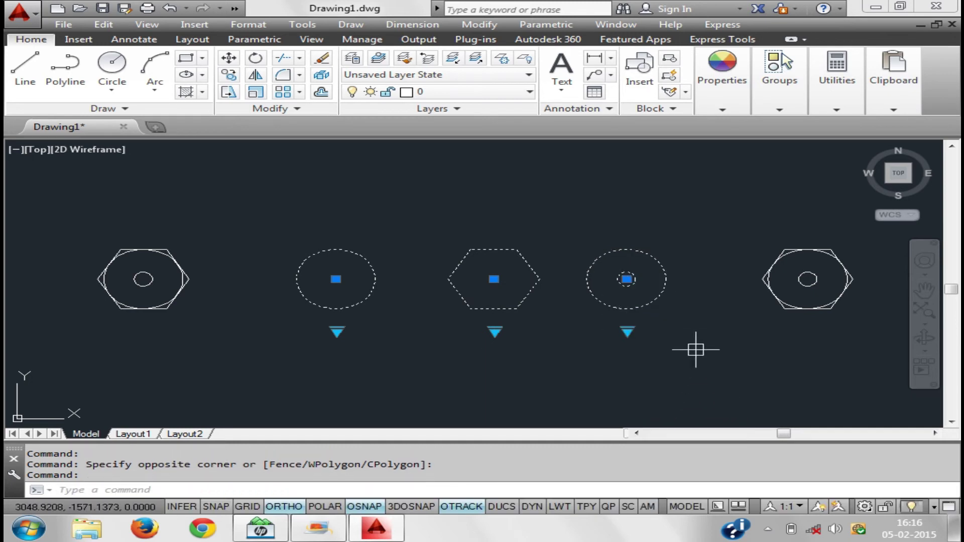
pyautogui.click(796, 317)
pyautogui.click(784, 276)
pyautogui.moveTo(741, 333)
pyautogui.mouseDown(button='middle')
pyautogui.moveTo(618, 313)
pyautogui.moveTo(646, 317)
pyautogui.mouseUp(button='middle')
pyautogui.click(685, 312)
pyautogui.click(735, 398)
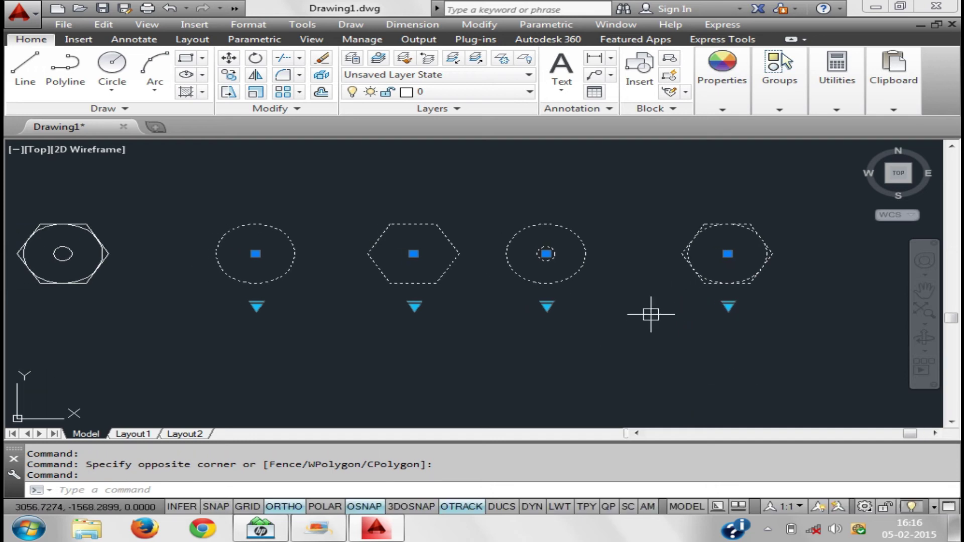
pyautogui.press('Escape')
pyautogui.moveTo(519, 319); pyautogui.dragTo(579, 331, button='middle')
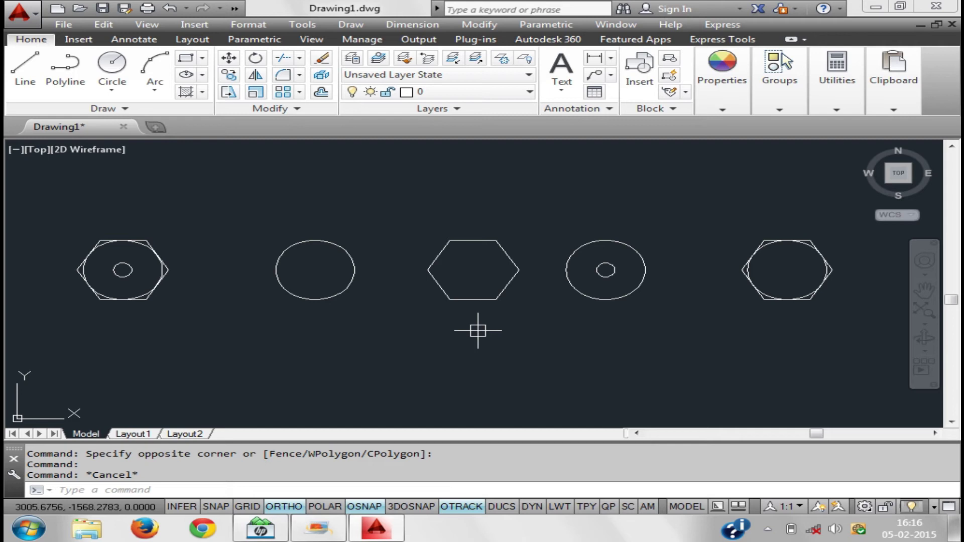
# Open the door block in the Block Editor and add a Basepoint parameter at the hexagon's left vertex
pyautogui.write('be')
pyautogui.press('Return')
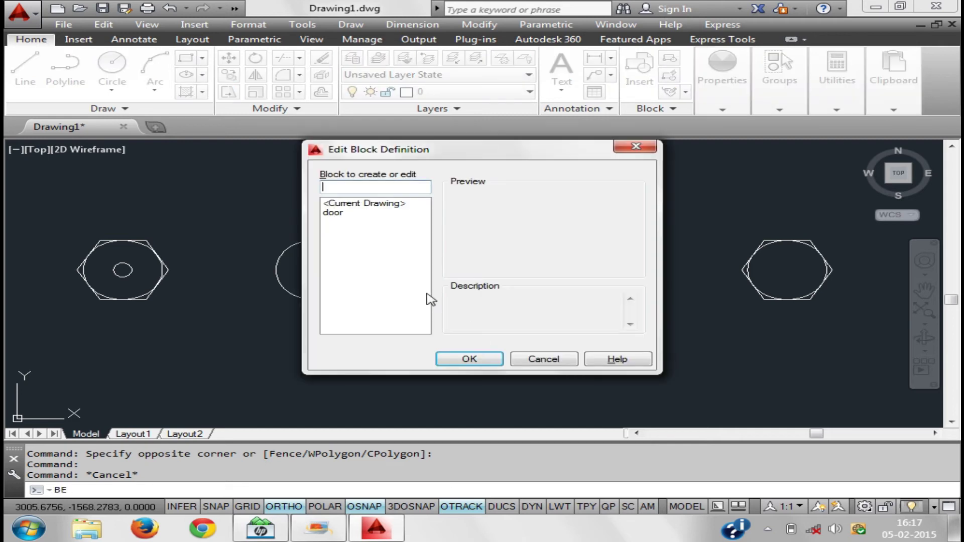
pyautogui.click(470, 359)
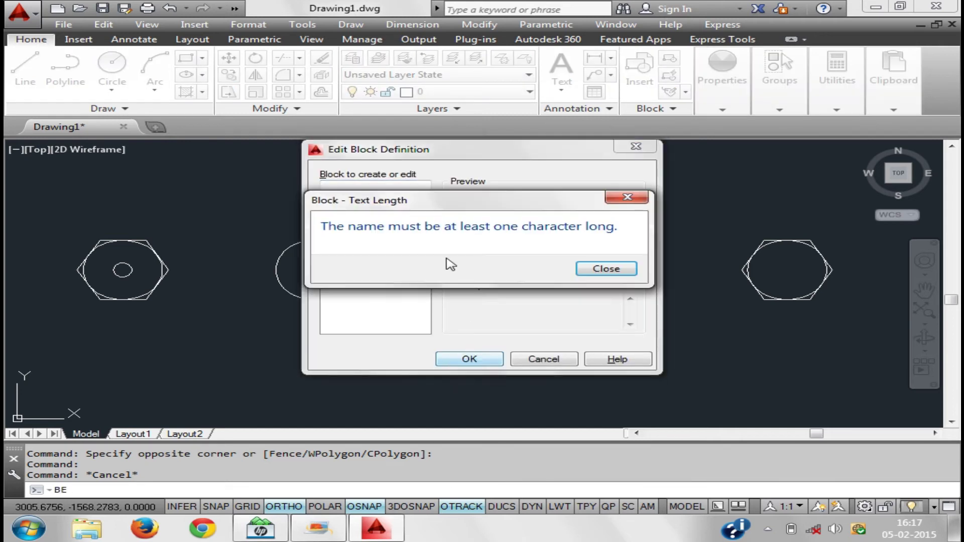
pyautogui.click(605, 269)
pyautogui.click(333, 213)
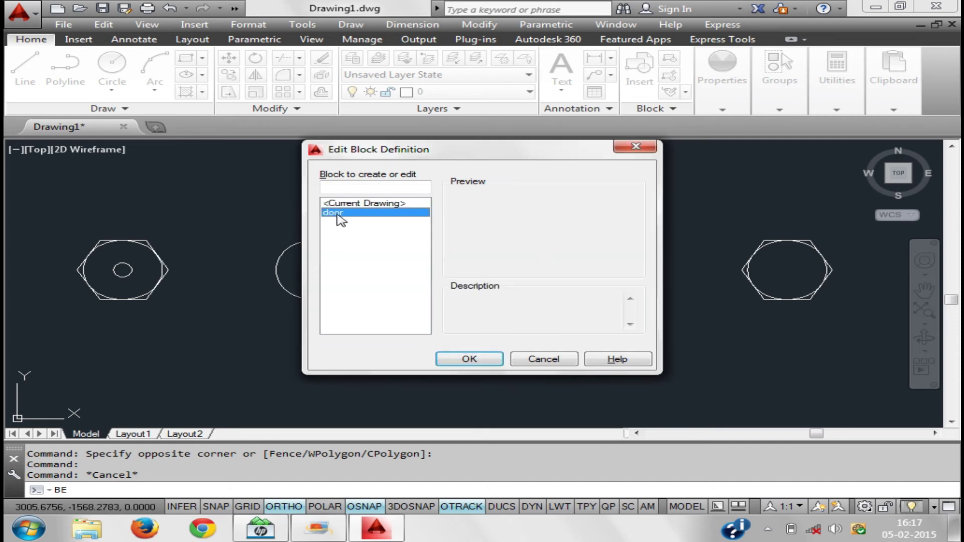
pyautogui.click(468, 359)
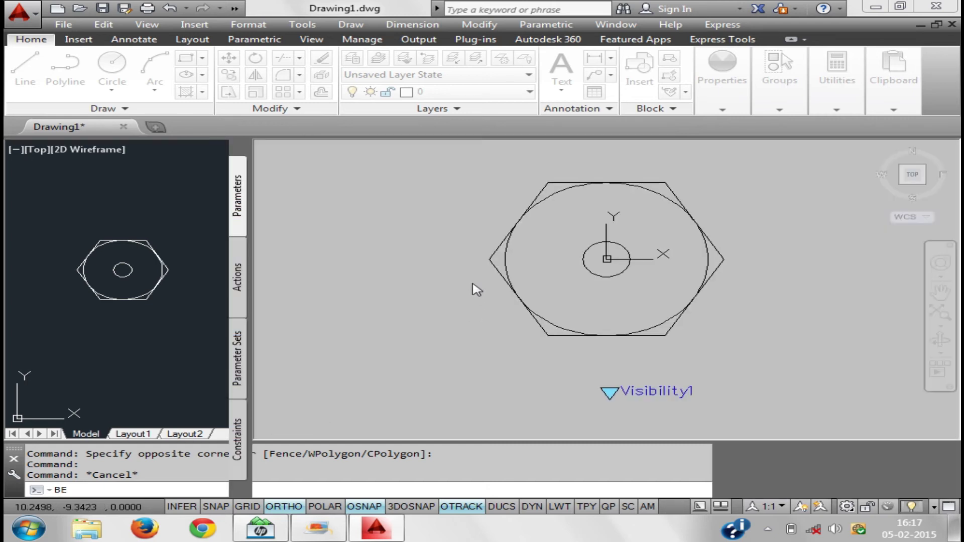
pyautogui.press('Return')
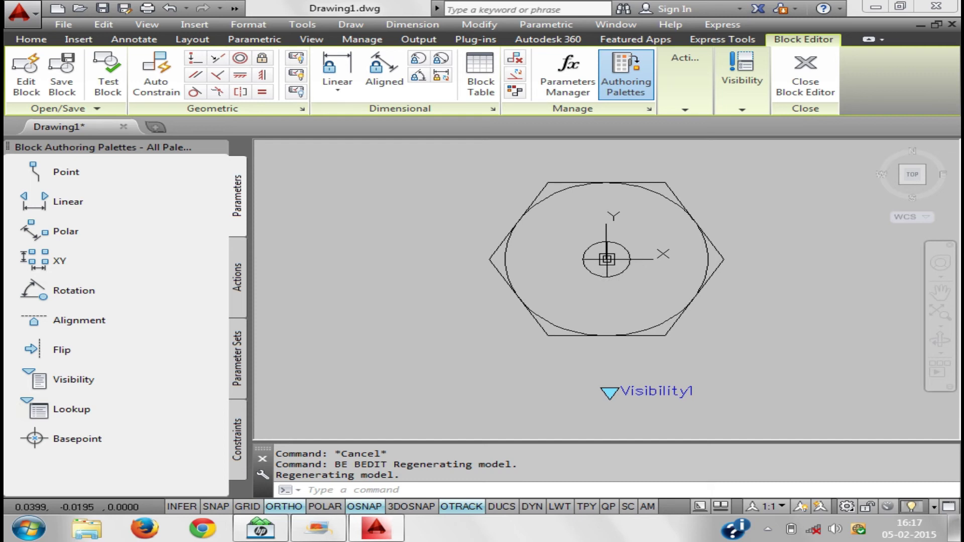
pyautogui.click(35, 438)
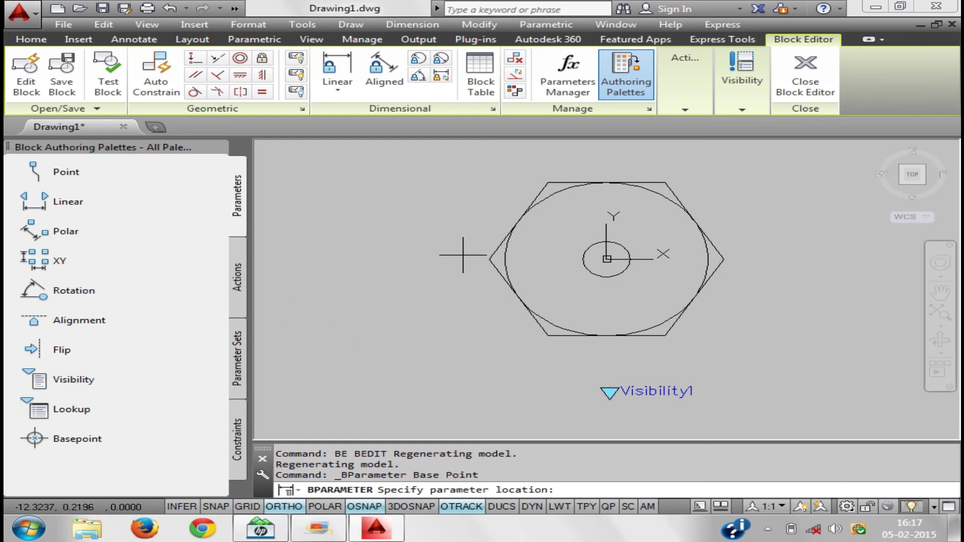
pyautogui.click(489, 259)
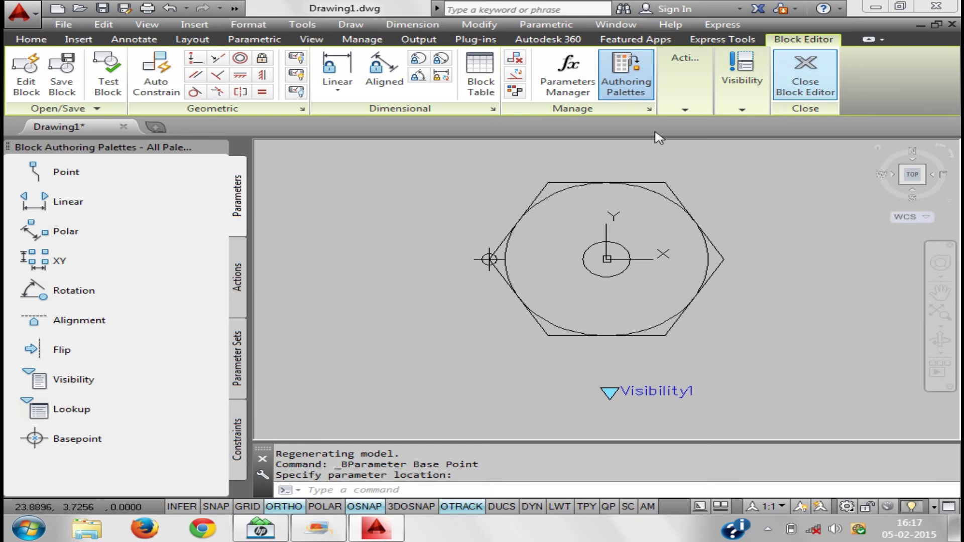
# Save the door block's base point change, then insert another door block at the row's end
pyautogui.click(805, 76)
pyautogui.click(396, 247)
pyautogui.write('i')
pyautogui.press('Return')
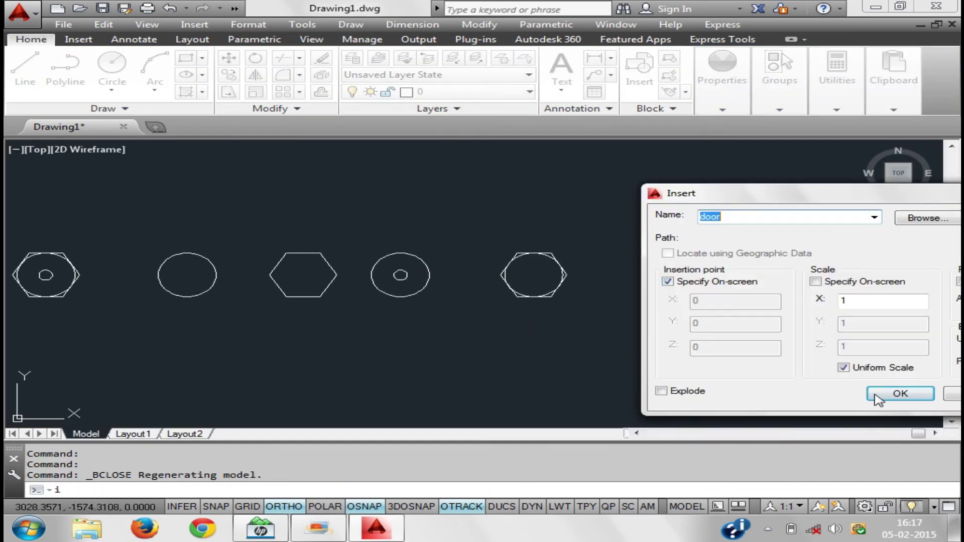
pyautogui.click(878, 400)
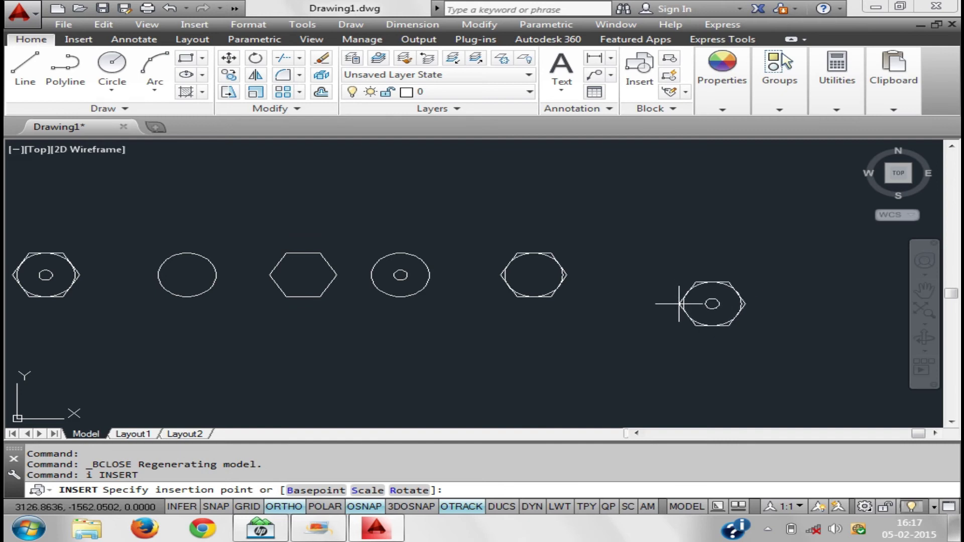
pyautogui.scroll(5, 663, 294)
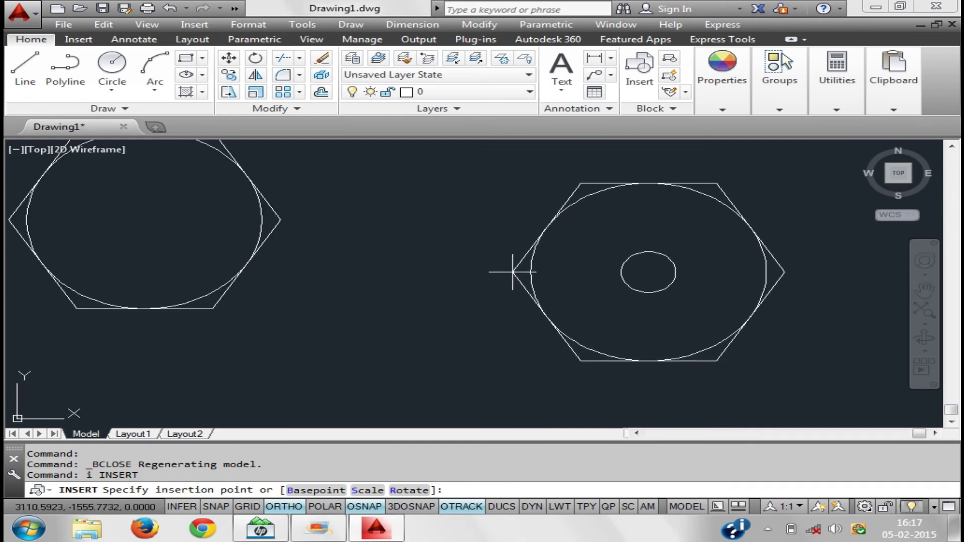
pyautogui.scroll(-7, 512, 272)
pyautogui.scroll(-3, 527, 287)
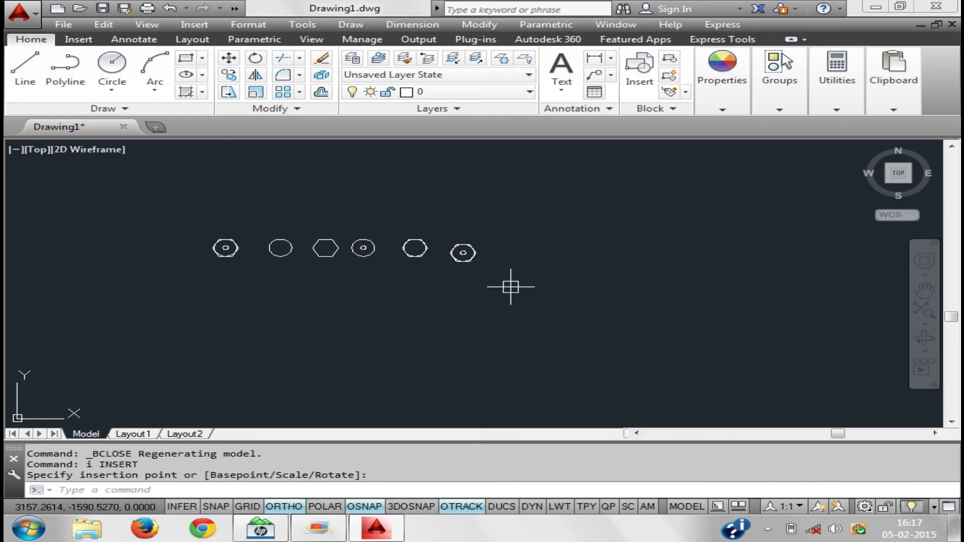
pyautogui.write('rec')
# Draw a 10 by 10 rectangle
pyautogui.press('Return')
pyautogui.click(572, 318)
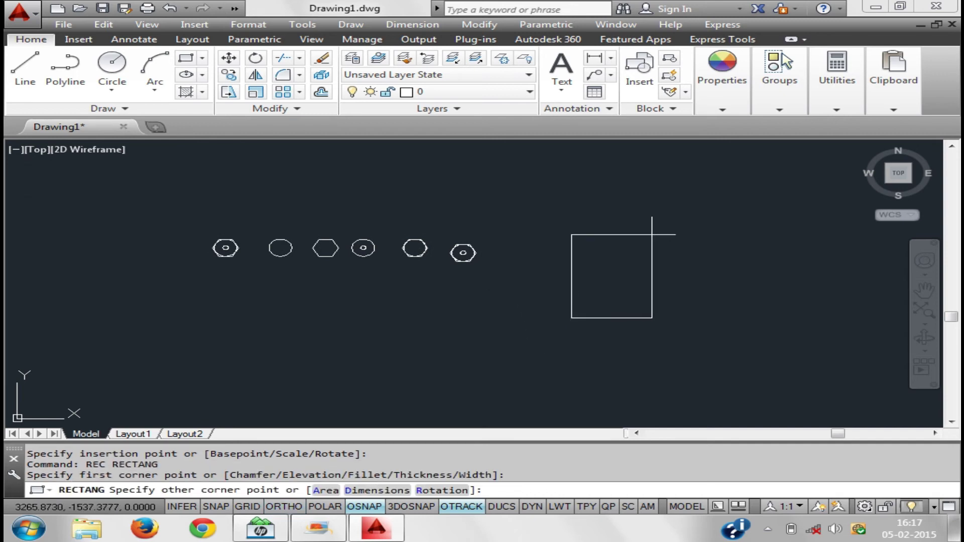
pyautogui.write('d')
pyautogui.press('Return')
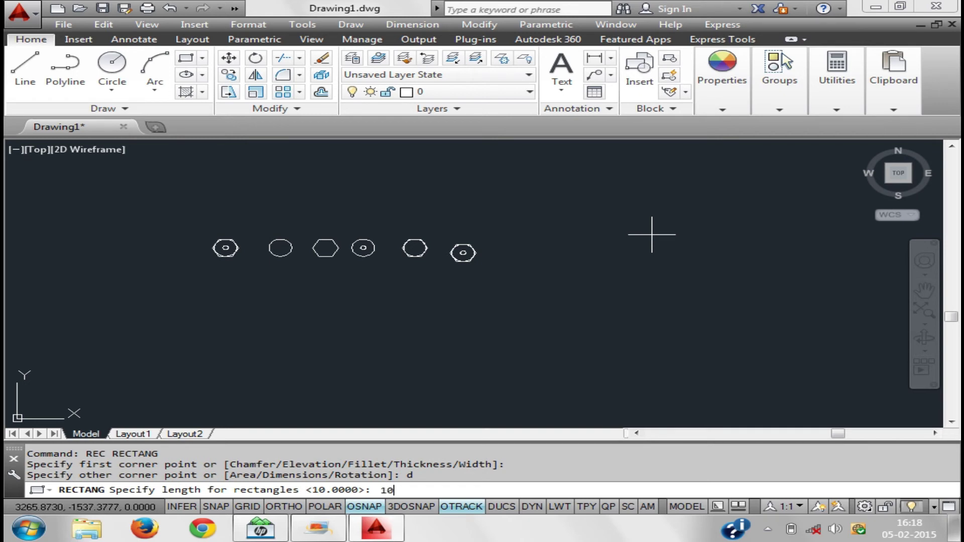
pyautogui.press('Return')
pyautogui.press('Return')
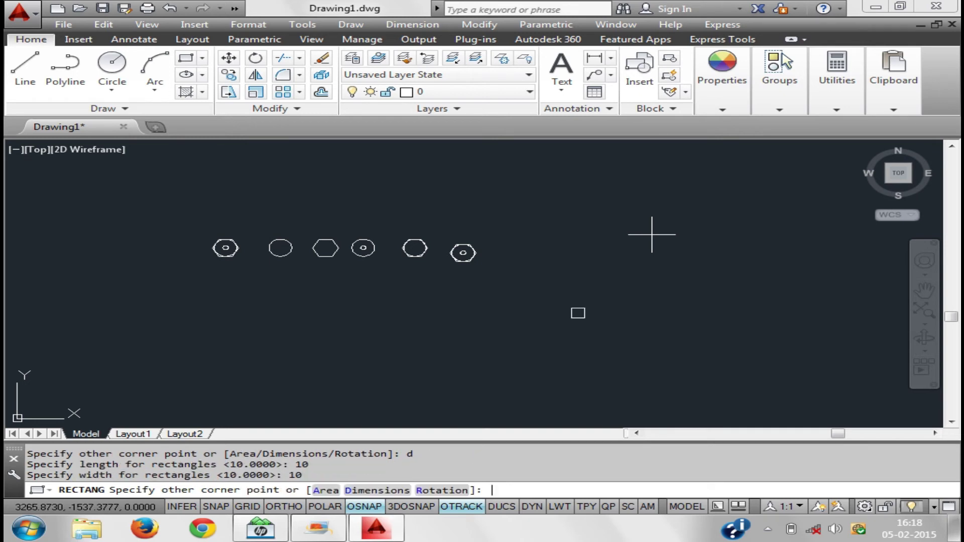
pyautogui.scroll(3, 570, 312)
pyautogui.moveTo(459, 281); pyautogui.dragTo(481, 364, button='middle')
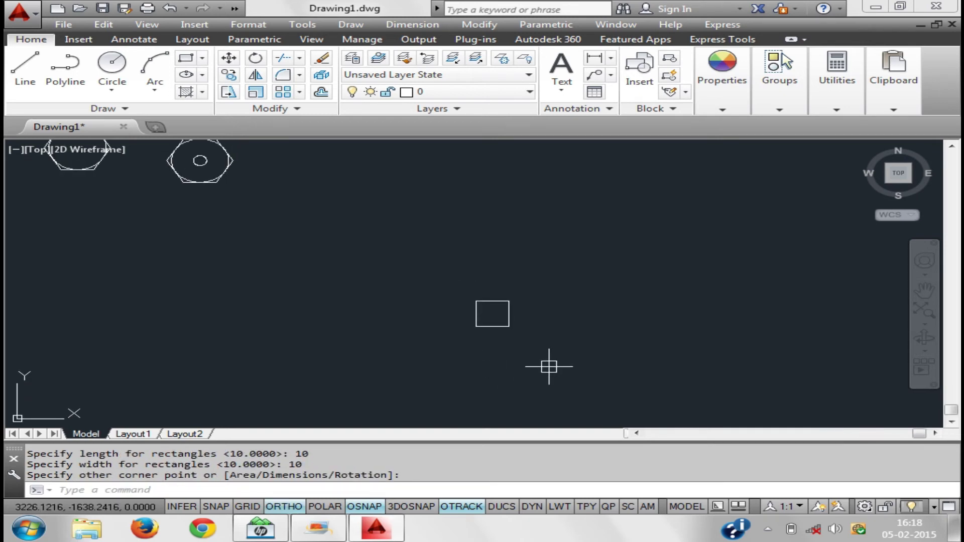
# Start a block definition from the square with a base point, the square selected and Convert to block
pyautogui.write('b')
pyautogui.press('Return')
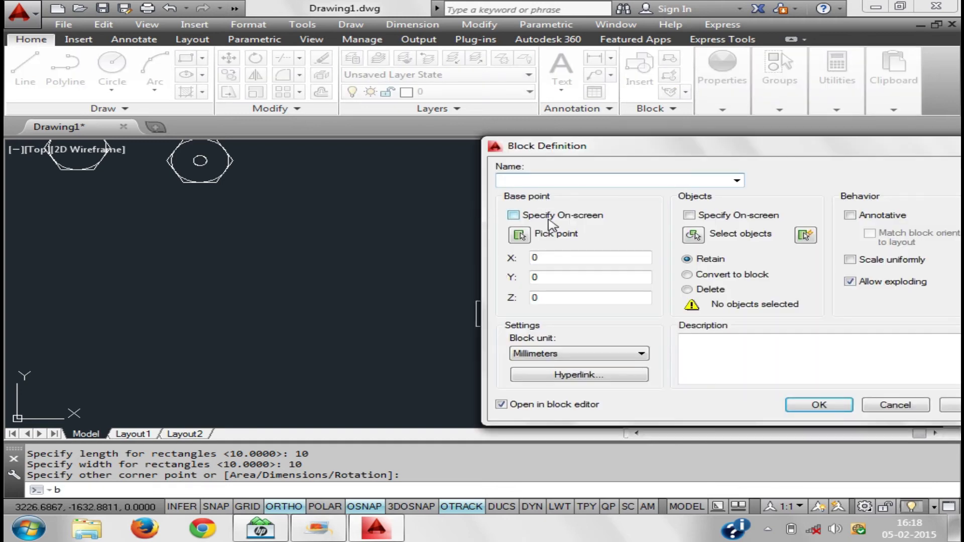
pyautogui.click(521, 238)
pyautogui.click(475, 326)
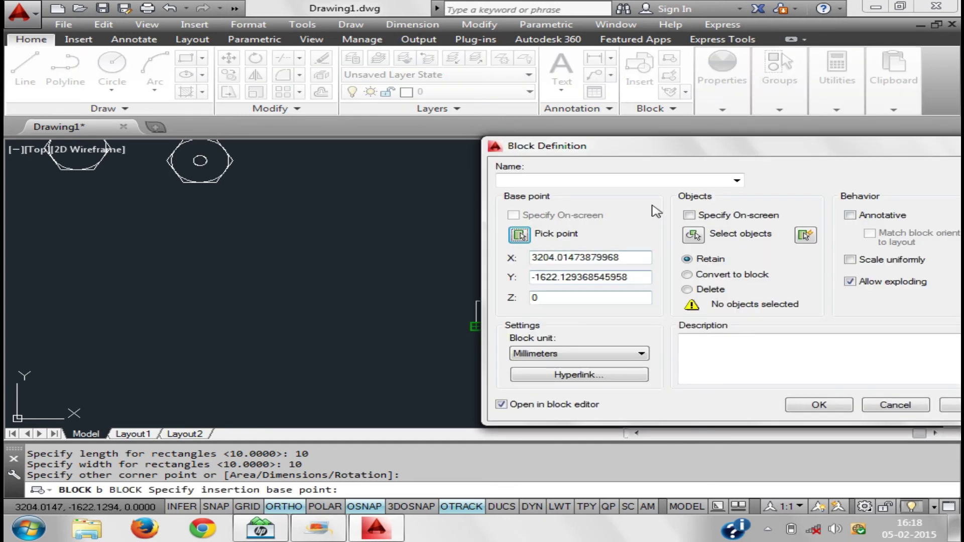
pyautogui.click(694, 235)
pyautogui.click(610, 351)
pyautogui.click(422, 280)
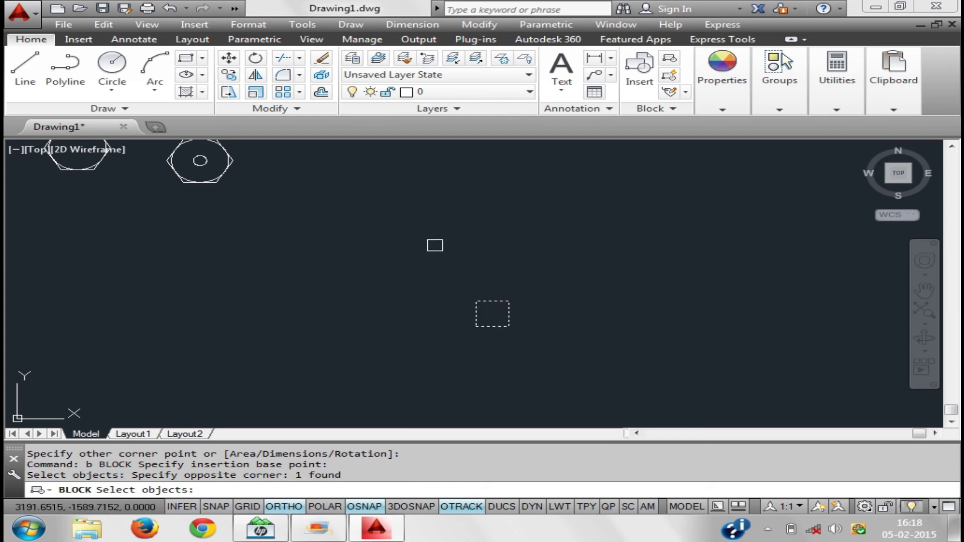
pyautogui.press('Return')
pyautogui.click(704, 275)
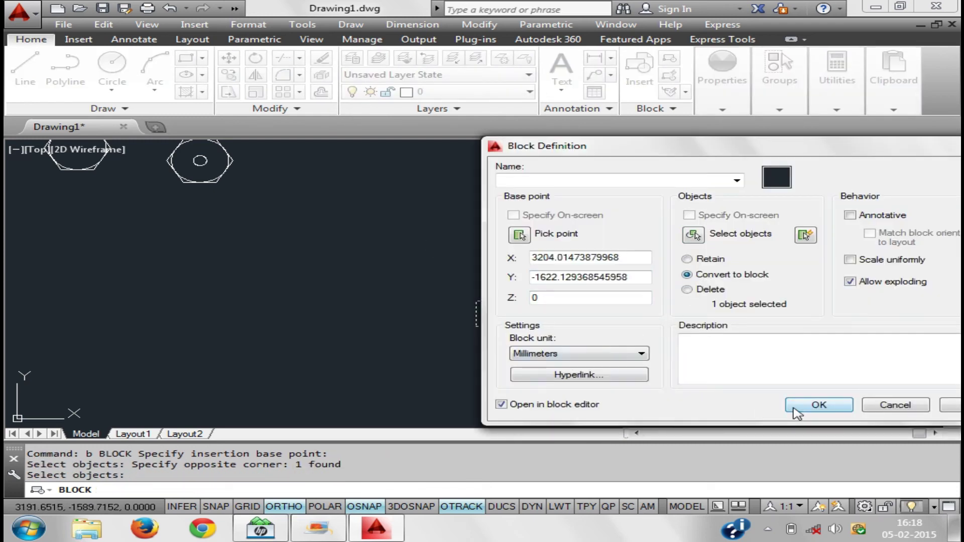
pyautogui.click(797, 414)
pyautogui.click(610, 269)
pyautogui.write('2')
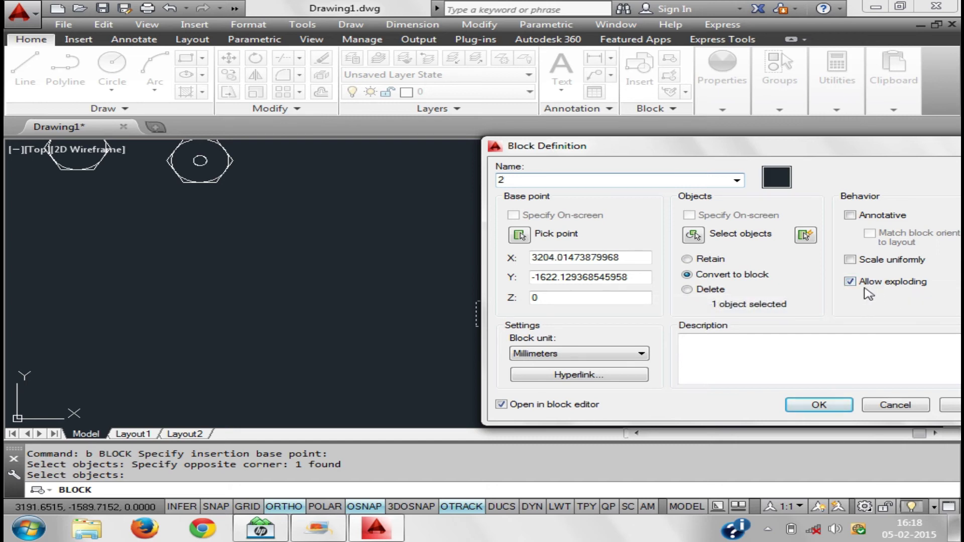
# Create the block named 2
pyautogui.click(819, 405)
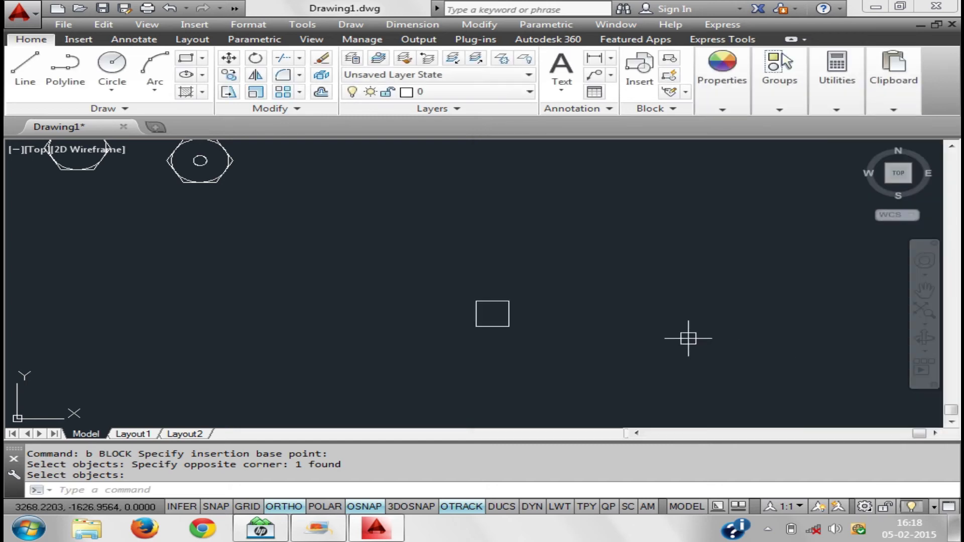
pyautogui.scroll(-1, 230, 230)
pyautogui.scroll(-2, 327, 273)
pyautogui.scroll(4, 328, 301)
pyautogui.scroll(2, 341, 291)
# Explode one hexagon-and-circle block into plain geometry
pyautogui.write('x')
pyautogui.press('Return')
pyautogui.click(463, 329)
pyautogui.press('Return')
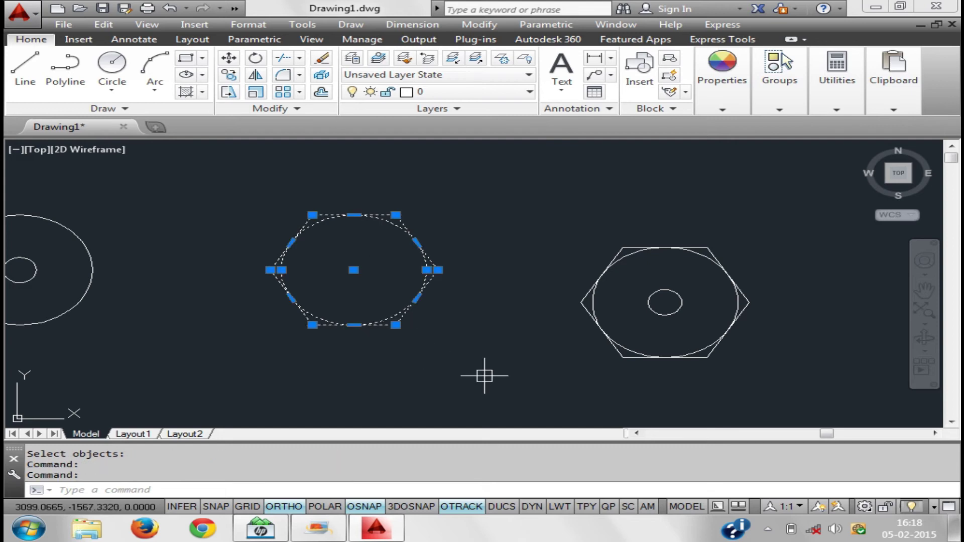
pyautogui.press('Escape')
pyautogui.press('Escape')
pyautogui.scroll(-4, 424, 308)
pyautogui.moveTo(424, 323); pyautogui.dragTo(286, 309, button='middle')
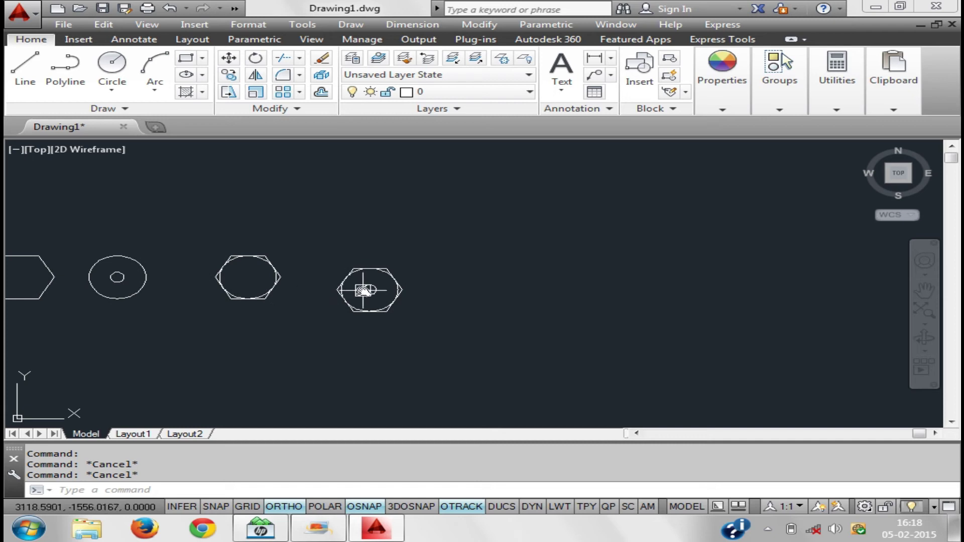
pyautogui.moveTo(363, 287); pyautogui.dragTo(354, 309, button='middle')
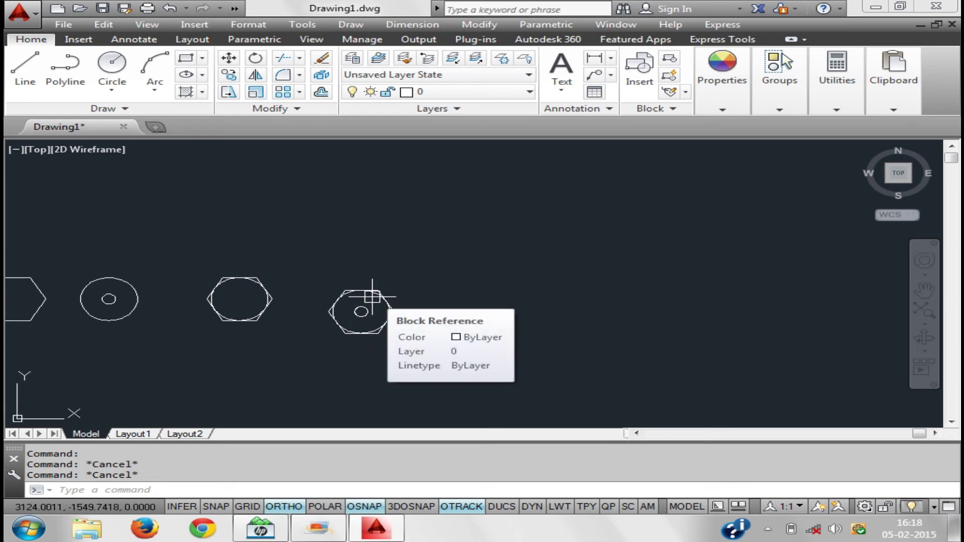
# Start a circle centred to the right of the shape row
pyautogui.write('c')
pyautogui.press('Return')
pyautogui.click(580, 259)
# Add a concentric inner circle at the same centre point
pyautogui.click(521, 314)
pyautogui.write('c')
pyautogui.press('Return')
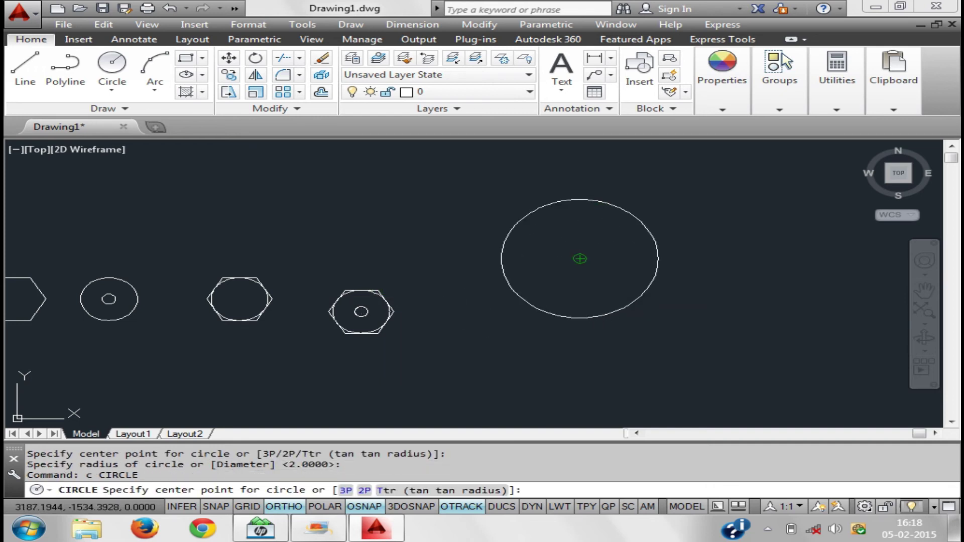
pyautogui.click(579, 258)
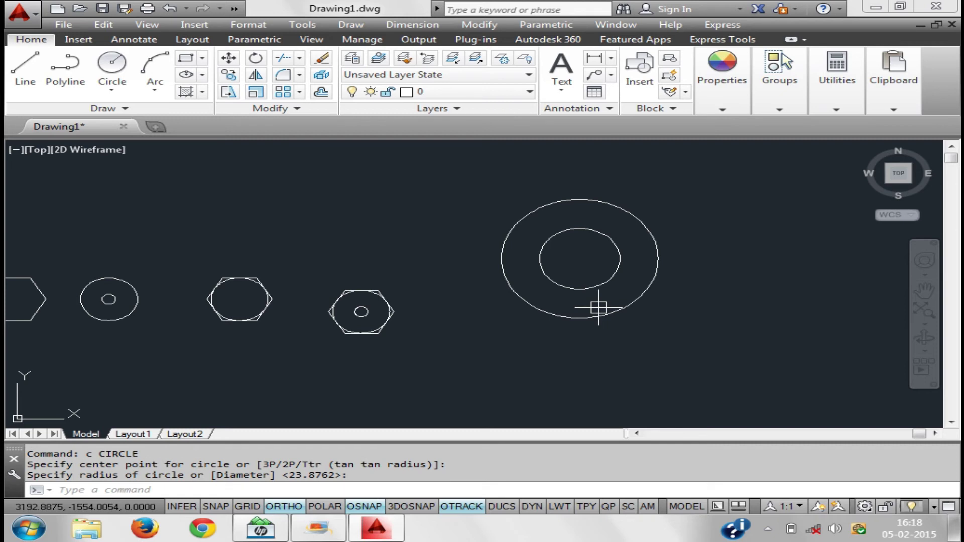
# Start a block definition with Allow exploding off, base point at the circles' centre, and Convert to block
pyautogui.write('B')
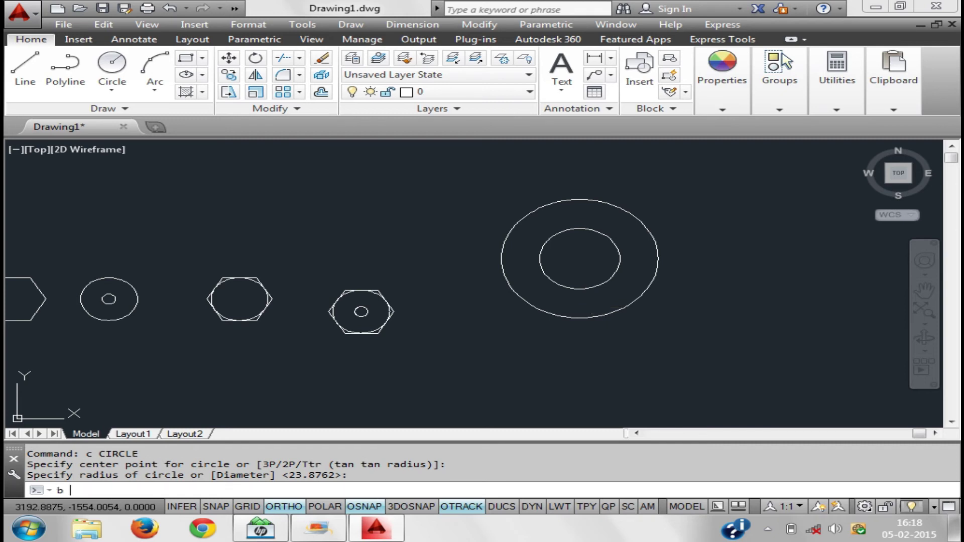
pyautogui.press('Return')
pyautogui.click(862, 284)
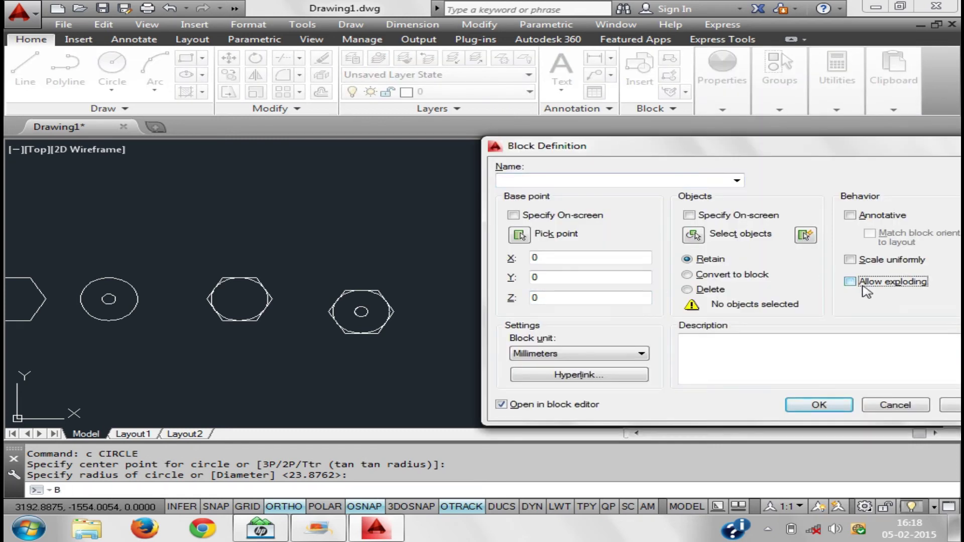
pyautogui.click(519, 234)
pyautogui.click(575, 262)
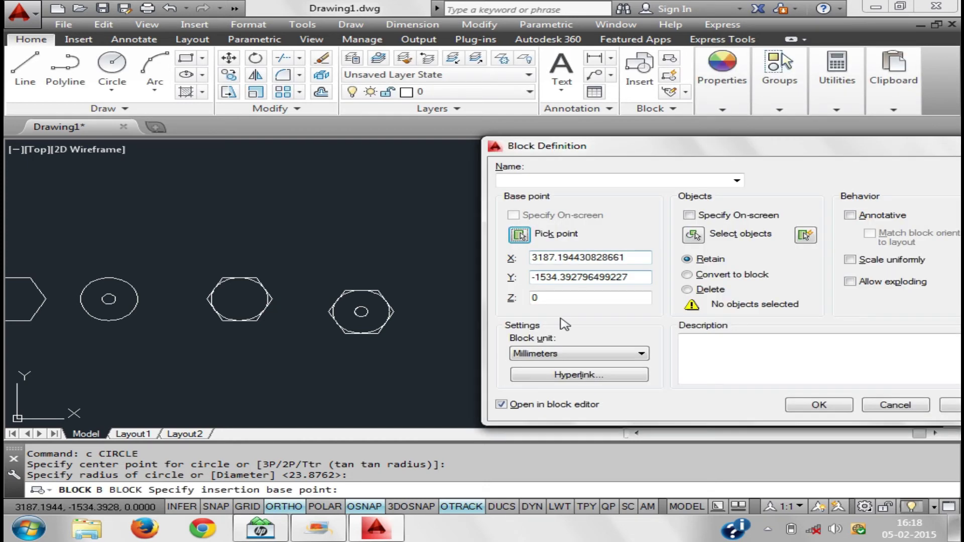
pyautogui.click(737, 275)
pyautogui.click(816, 406)
pyautogui.click(623, 269)
# Name the block c, select both circles, create it, and close the Block Editor
pyautogui.click(570, 180)
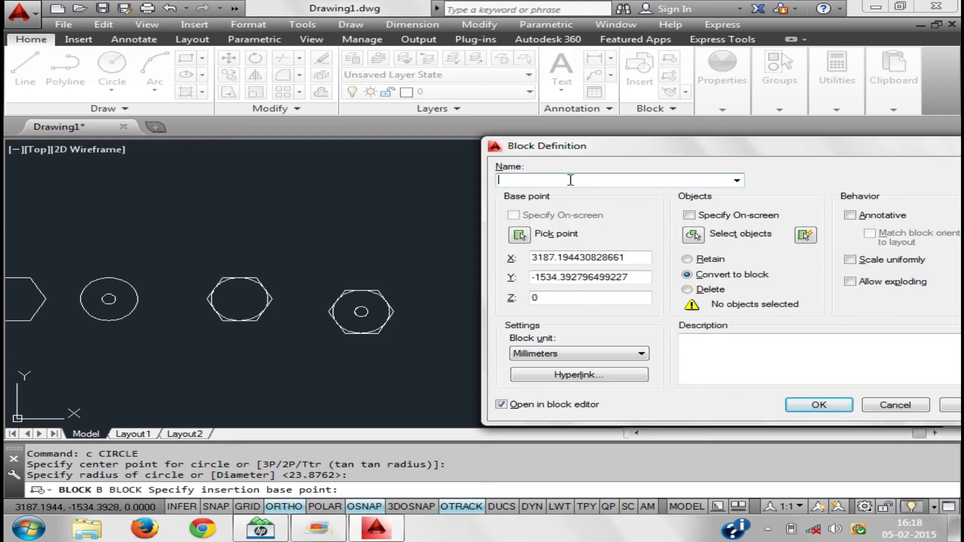
pyautogui.write('c')
pyautogui.click(811, 405)
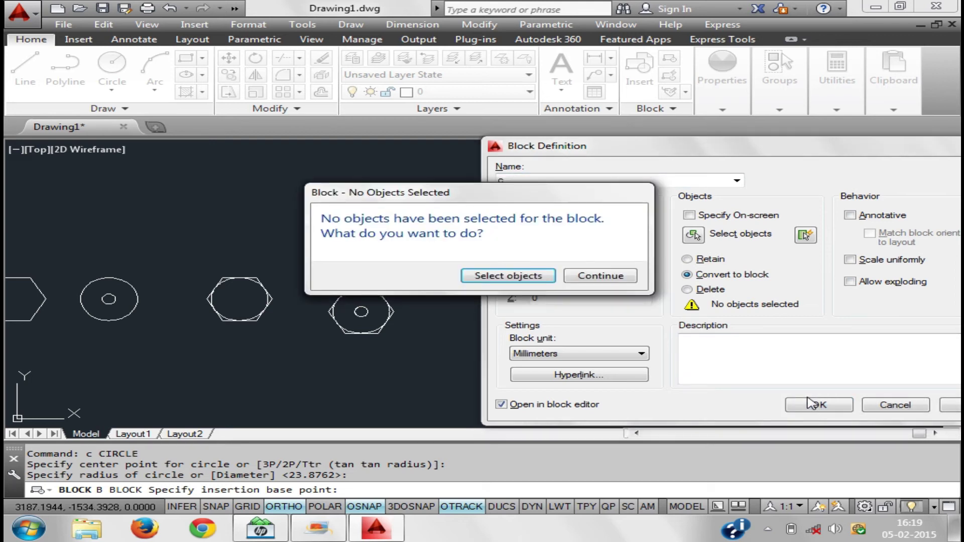
pyautogui.click(532, 277)
pyautogui.click(731, 330)
pyautogui.click(539, 246)
pyautogui.press('Return')
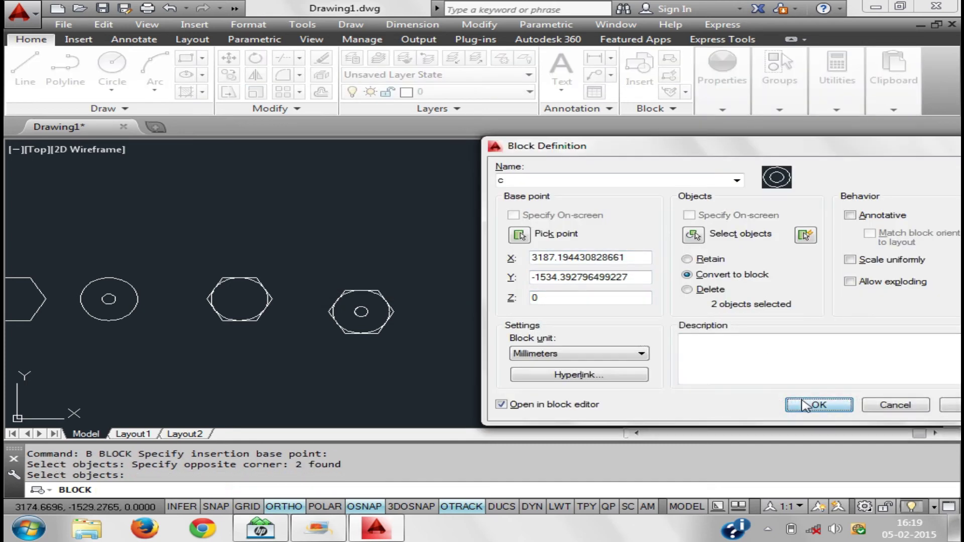
pyautogui.click(805, 405)
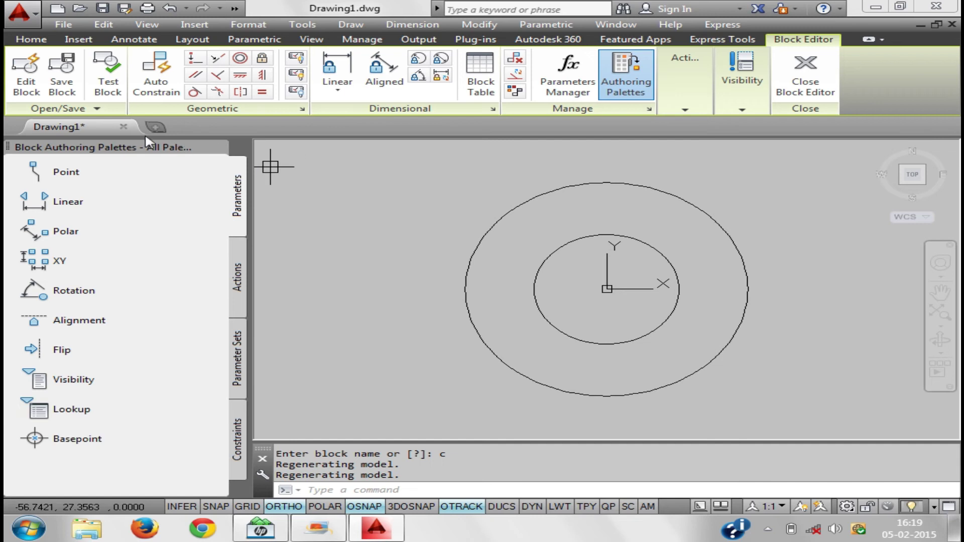
pyautogui.click(805, 75)
# Try exploding the c circle block, which is refused, then begin a rectangle
pyautogui.click(622, 305)
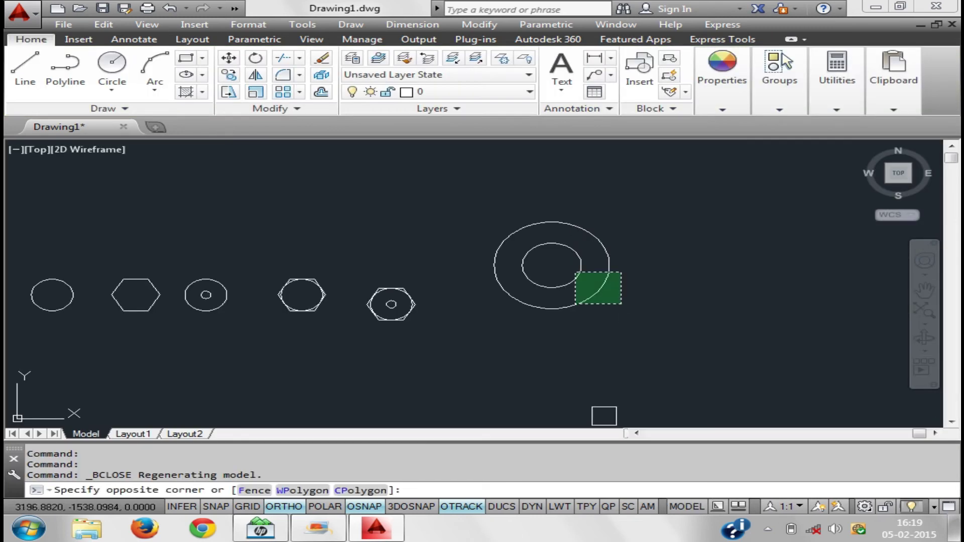
pyautogui.click(557, 266)
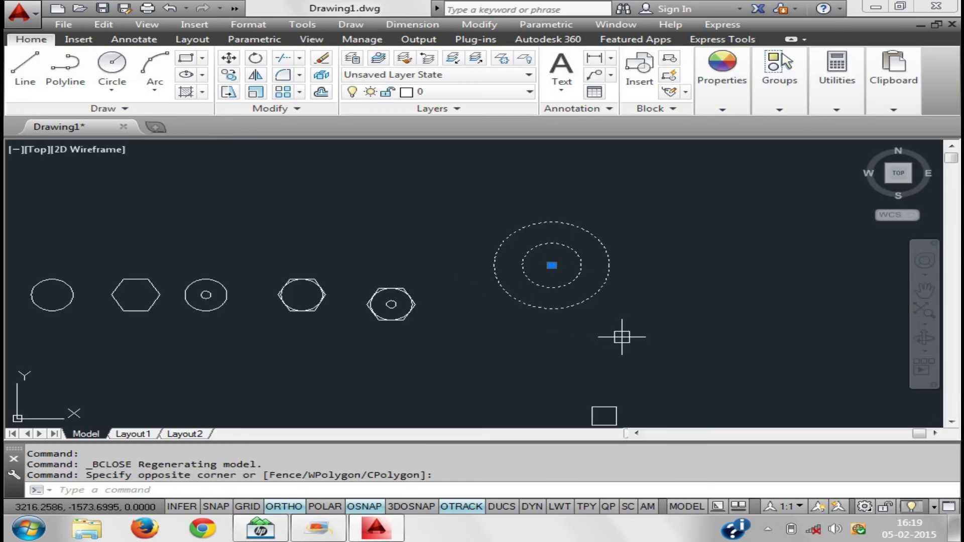
pyautogui.write('x')
pyautogui.press('Return')
pyautogui.click(592, 295)
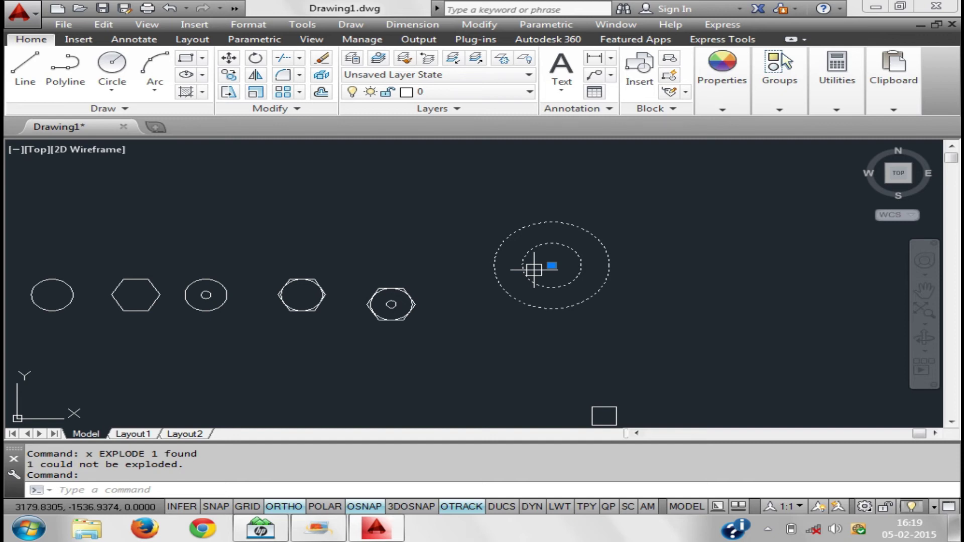
pyautogui.press('Escape')
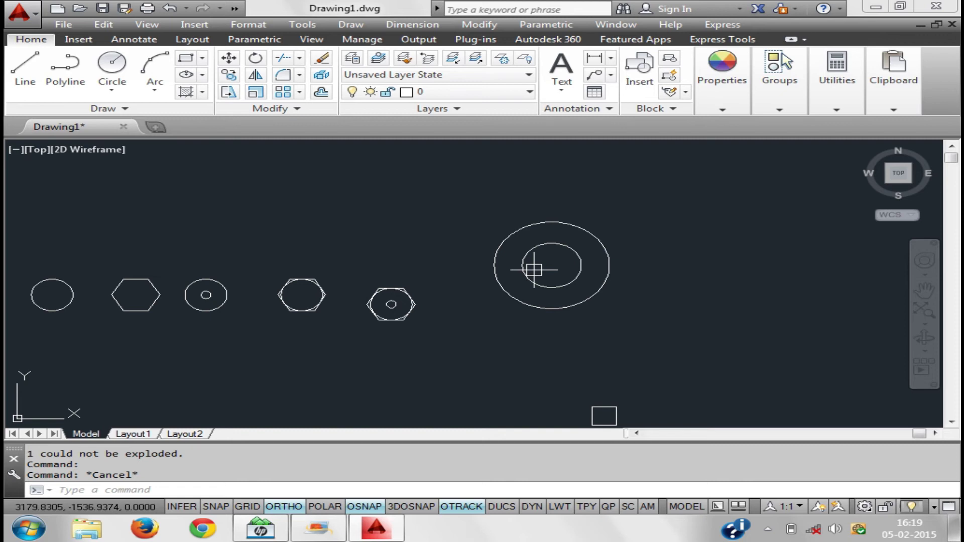
pyautogui.write('rec')
pyautogui.press('Return')
# Draw the rectangle enclosing the circles and set a new block's base point
pyautogui.click(434, 191)
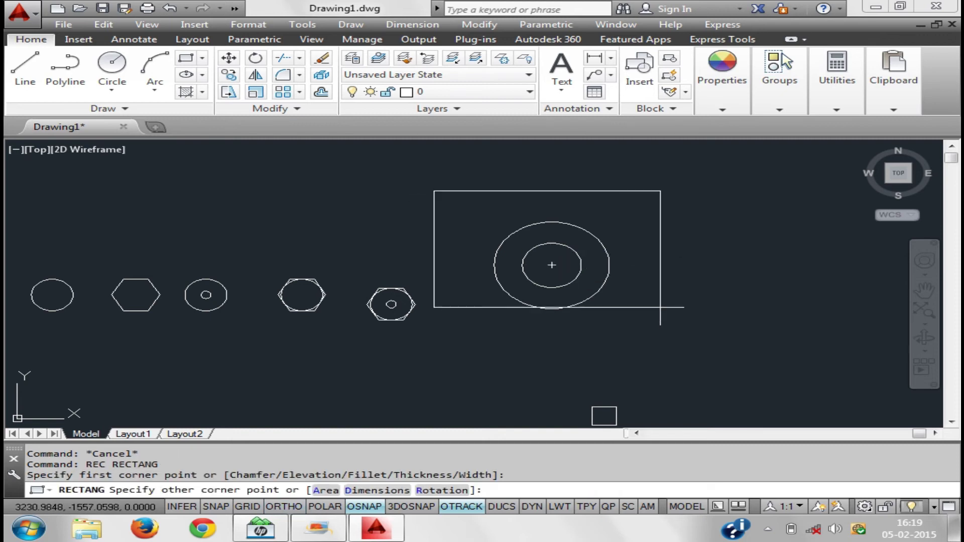
pyautogui.click(676, 332)
pyautogui.write('b')
pyautogui.press('Return')
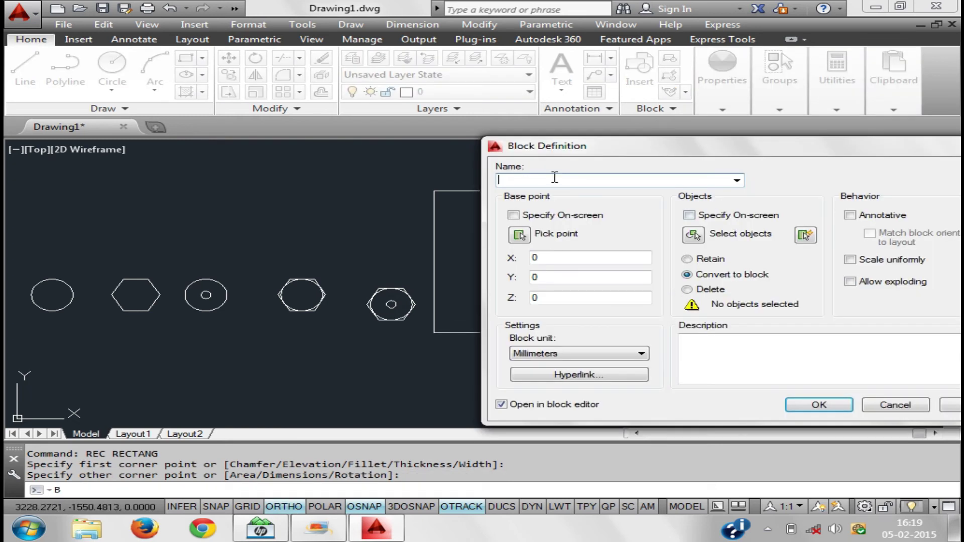
pyautogui.write('4')
pyautogui.click(533, 235)
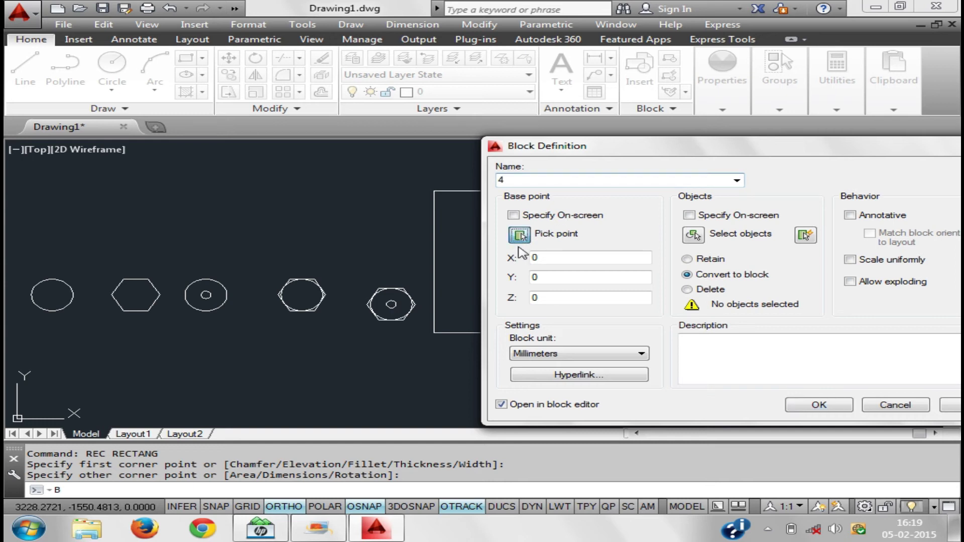
pyautogui.click(556, 262)
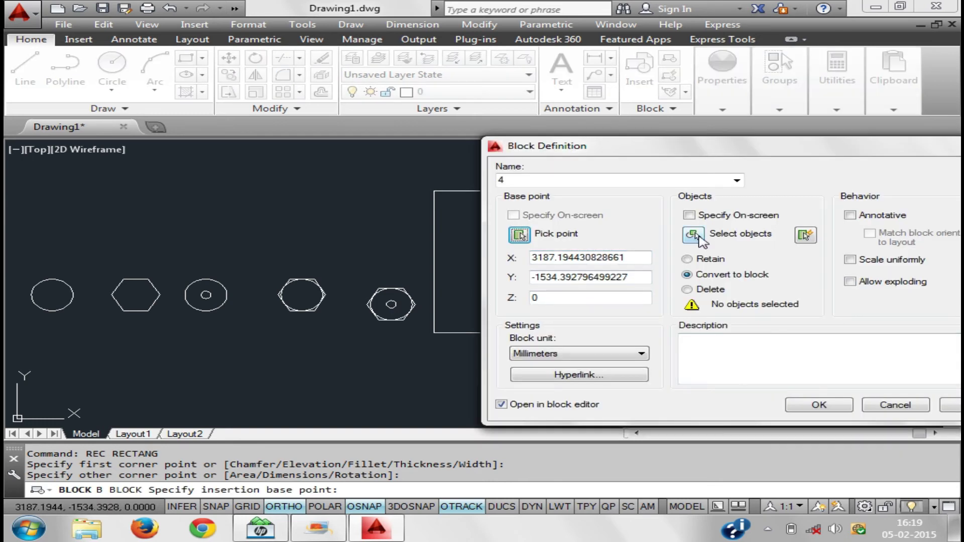
# Make the rectangle and circles into block 4, close the Block Editor, and select it
pyautogui.click(693, 234)
pyautogui.click(779, 359)
pyautogui.click(493, 222)
pyautogui.press('Return')
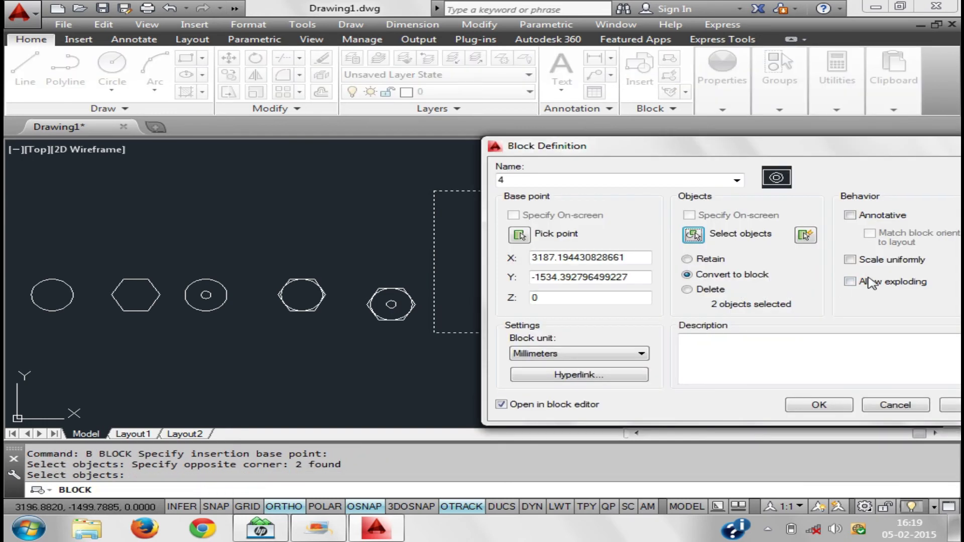
pyautogui.click(807, 412)
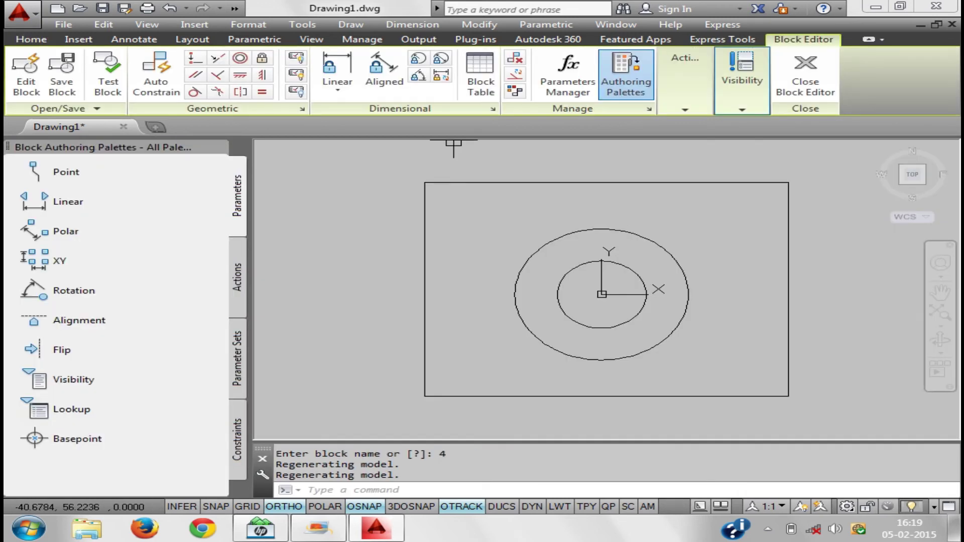
pyautogui.click(806, 76)
pyautogui.click(656, 326)
pyautogui.click(592, 296)
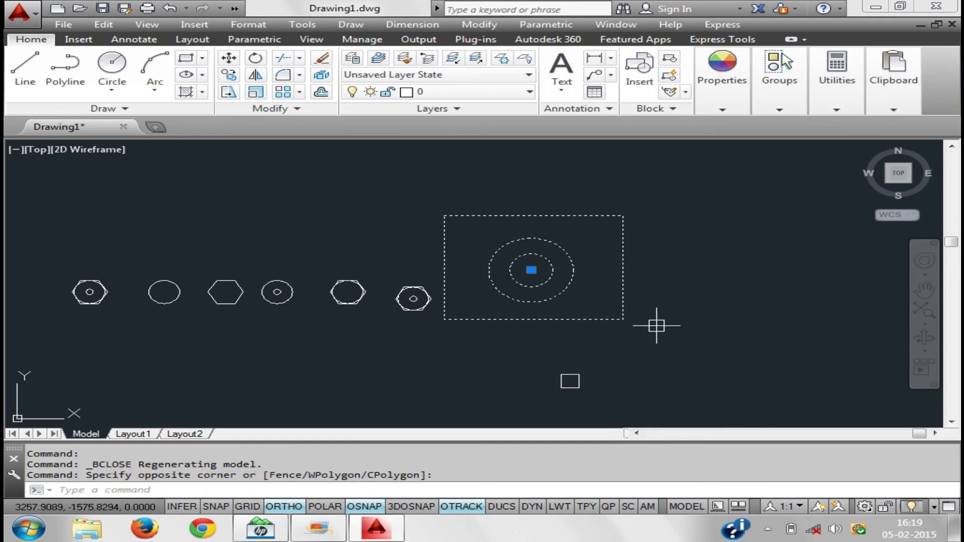
pyautogui.press('Escape')
pyautogui.write('x')
pyautogui.press('Return')
pyautogui.click(651, 317)
pyautogui.click(580, 275)
pyautogui.press('Return')
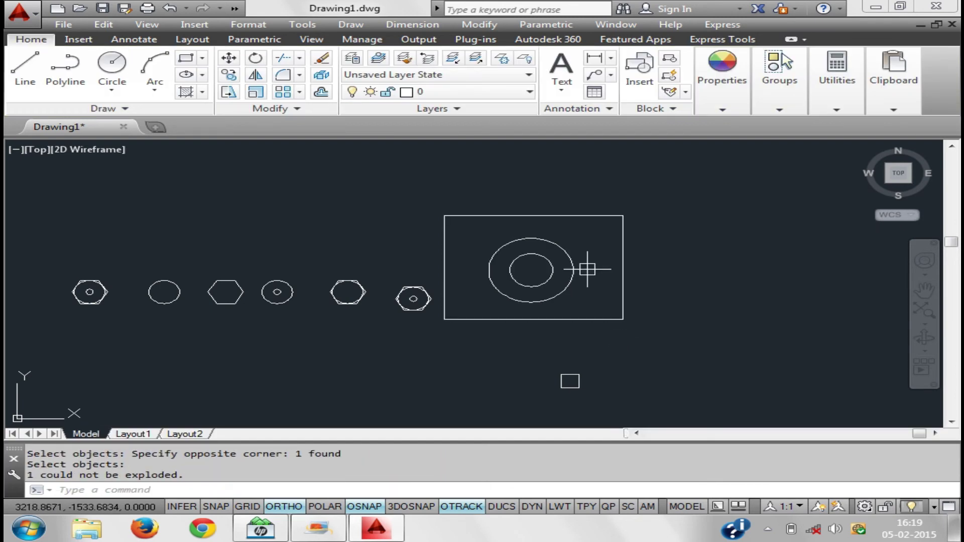
pyautogui.click(578, 340)
pyautogui.click(588, 312)
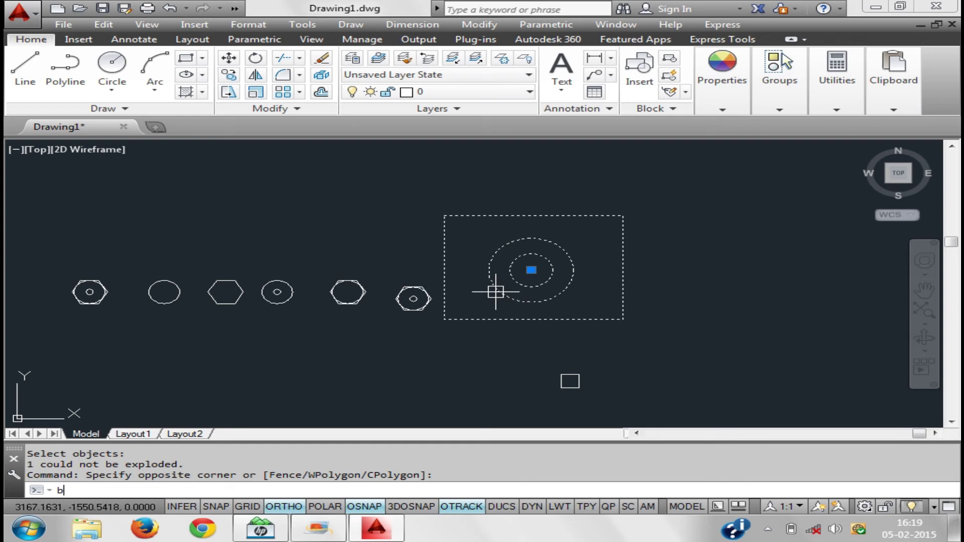
pyautogui.write('e')
pyautogui.press('Return')
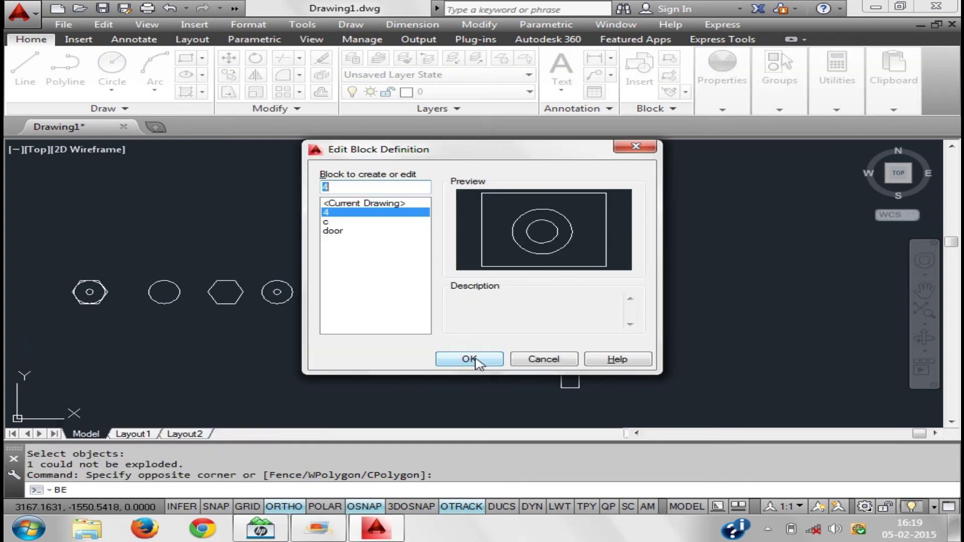
pyautogui.click(470, 360)
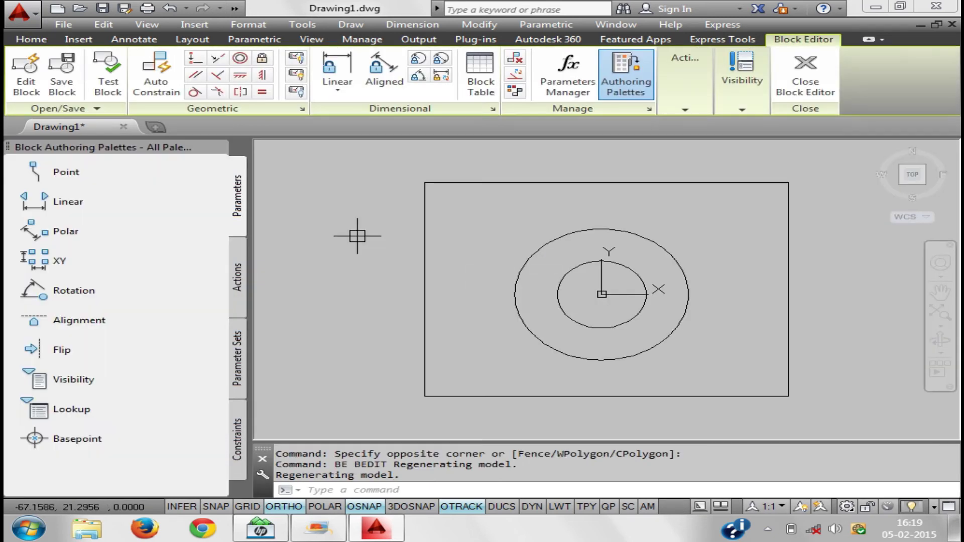
pyautogui.click(805, 71)
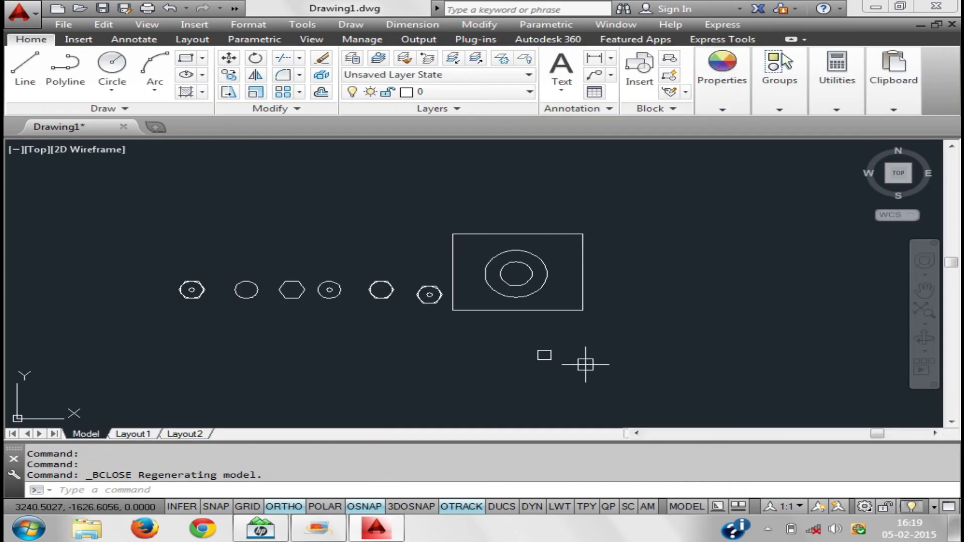
pyautogui.scroll(4, 480, 337)
# Erase block 4, the framed circles
pyautogui.moveTo(480, 337); pyautogui.dragTo(377, 348, button='middle')
pyautogui.click(545, 291)
pyautogui.click(446, 168)
pyautogui.press('Delete')
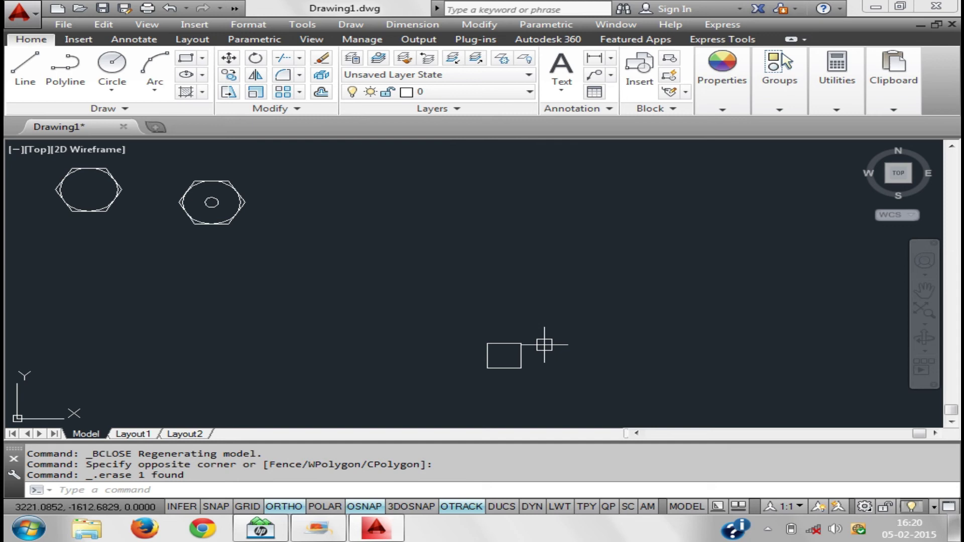
# Bring the small square into view and start a new block definition named 1
pyautogui.moveTo(547, 340); pyautogui.dragTo(491, 275, button='middle')
pyautogui.scroll(2, 462, 233)
pyautogui.moveTo(462, 234); pyautogui.dragTo(449, 270, button='middle')
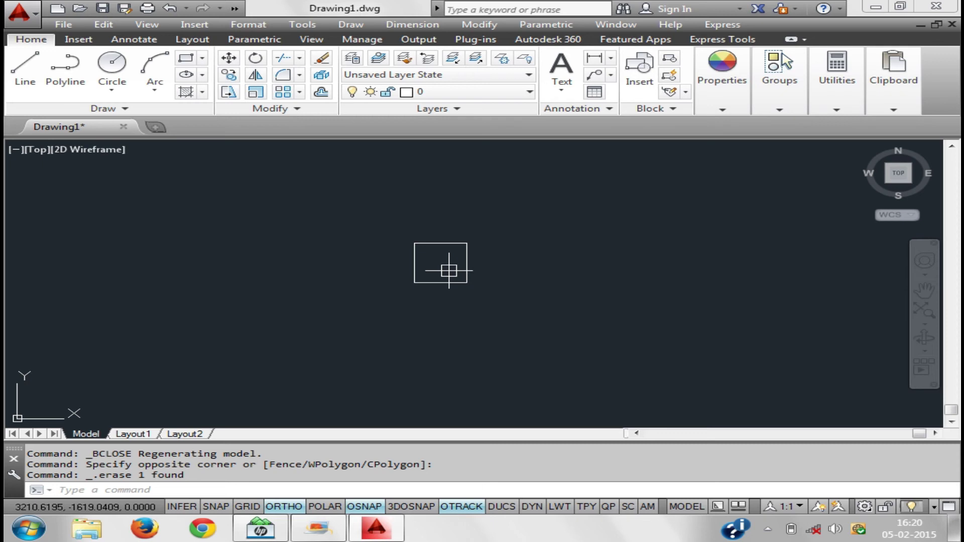
pyautogui.write('re')
pyautogui.press('Escape')
pyautogui.press('Escape')
pyautogui.write('b')
pyautogui.press('Return')
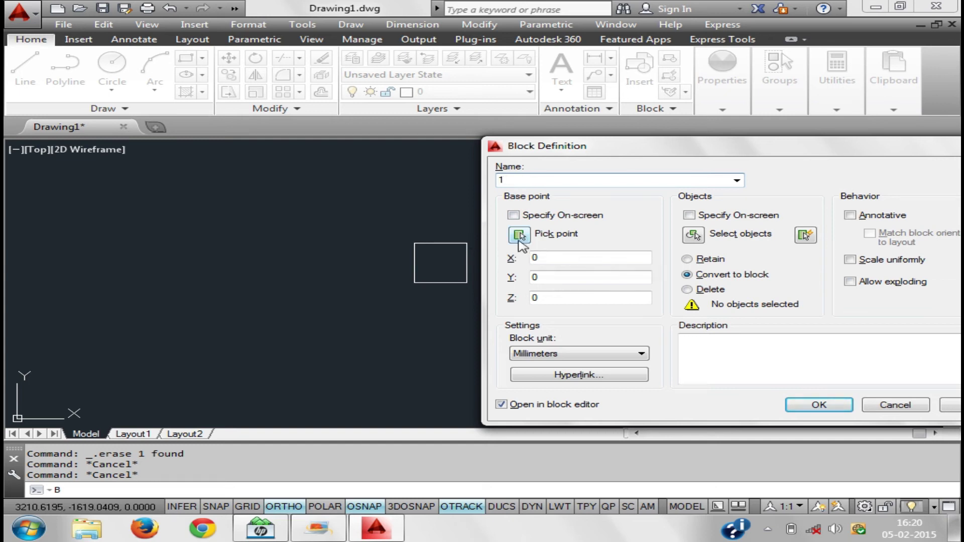
# Define block 1 from the square, based at its lower-left corner, explodable, and open it for editing
pyautogui.click(519, 242)
pyautogui.click(414, 283)
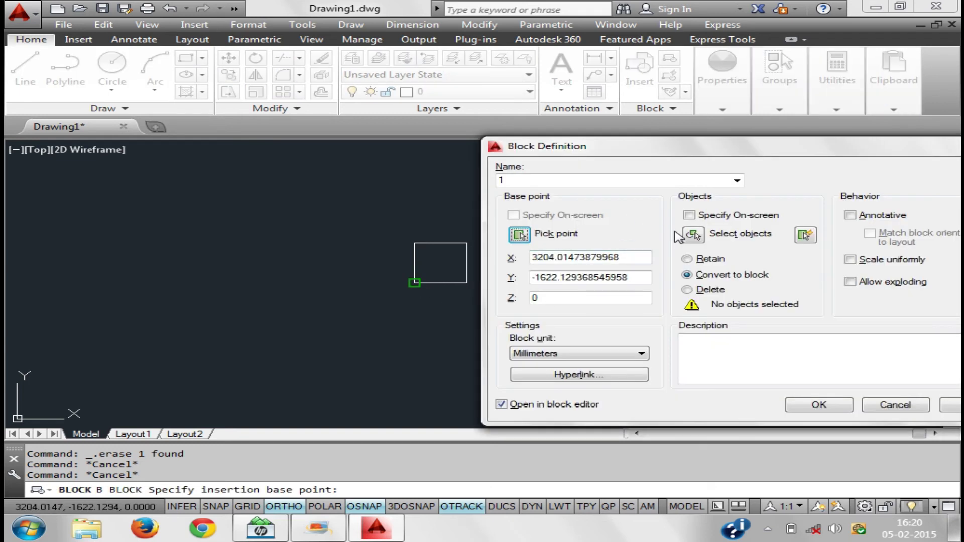
pyautogui.click(693, 235)
pyautogui.click(615, 306)
pyautogui.click(307, 211)
pyautogui.press('Return')
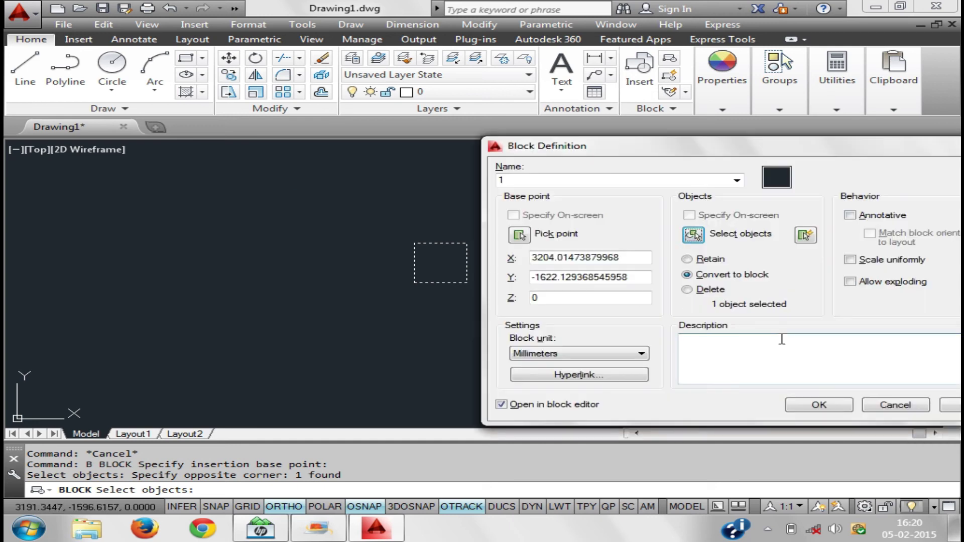
pyautogui.click(854, 282)
pyautogui.click(810, 404)
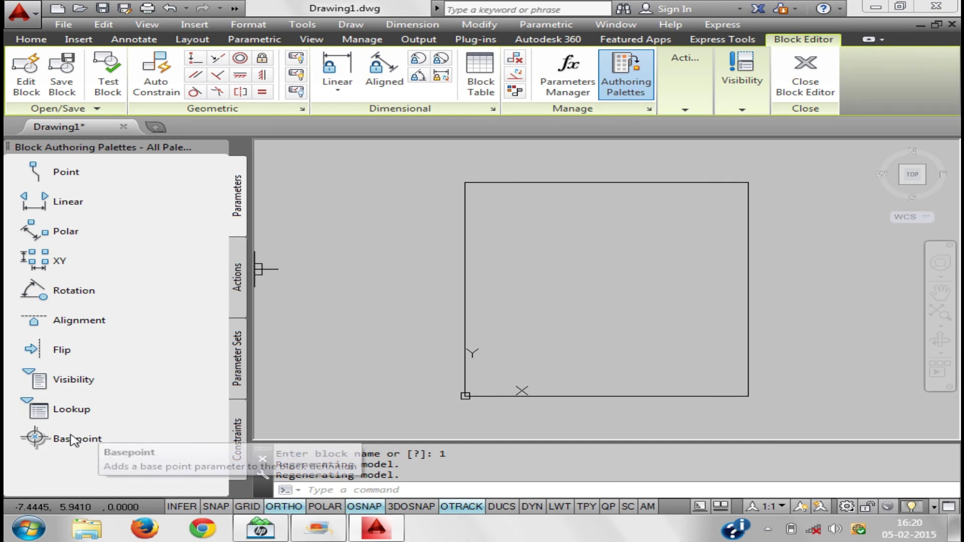
# Add a Lookup parameter to block 1
pyautogui.click(36, 416)
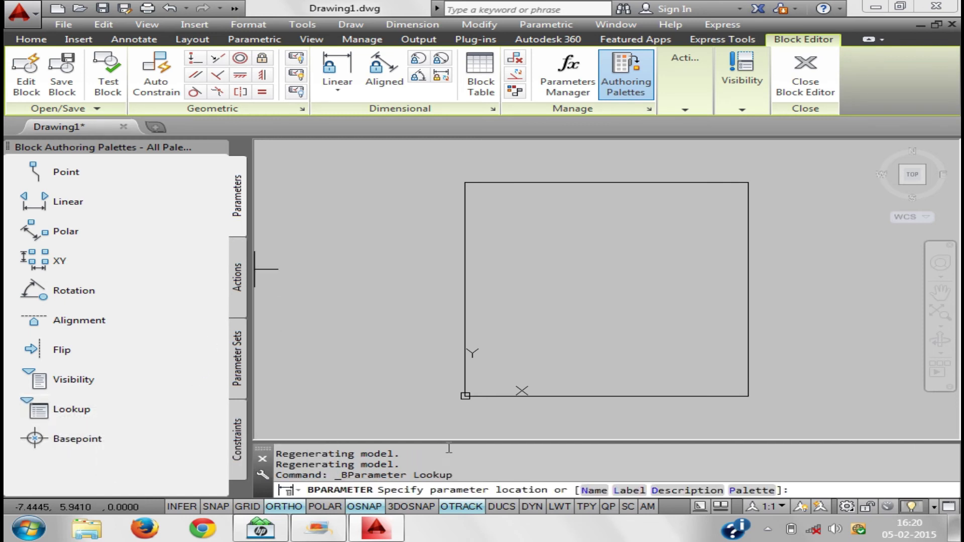
pyautogui.moveTo(496, 399); pyautogui.dragTo(427, 324, button='middle')
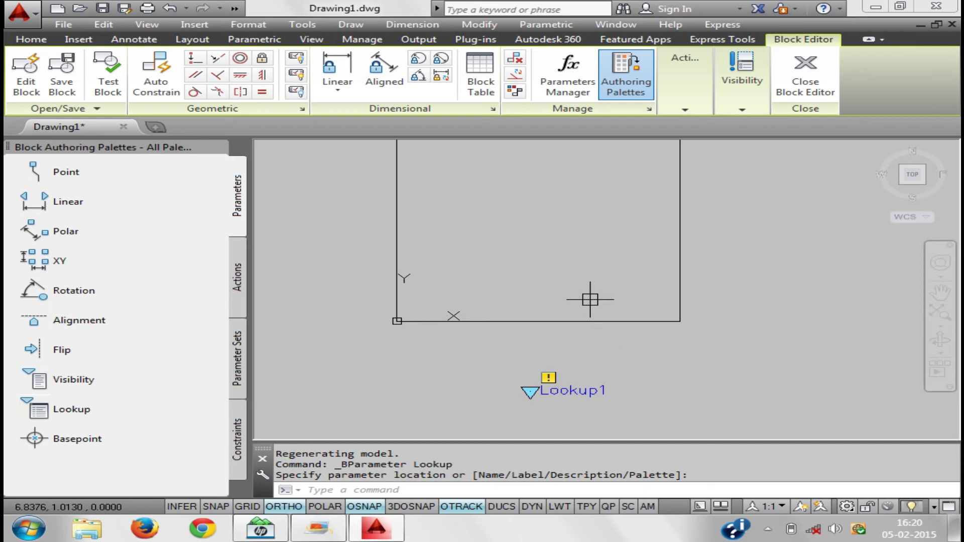
pyautogui.scroll(-6, 545, 329)
pyautogui.scroll(2, 507, 323)
pyautogui.scroll(1, 497, 326)
pyautogui.scroll(1, 477, 324)
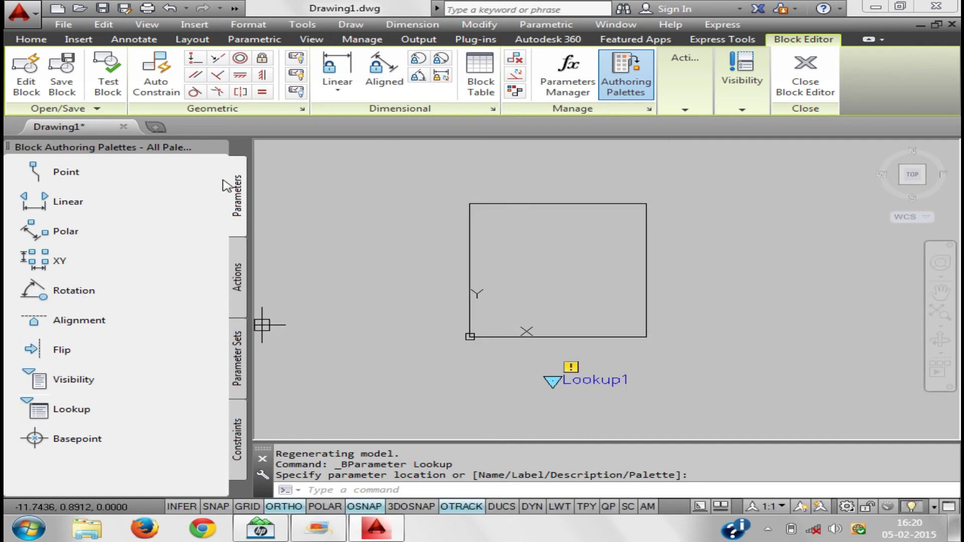
# Add a Distance1 linear parameter along the square's bottom edge, labelled below it
pyautogui.click(50, 201)
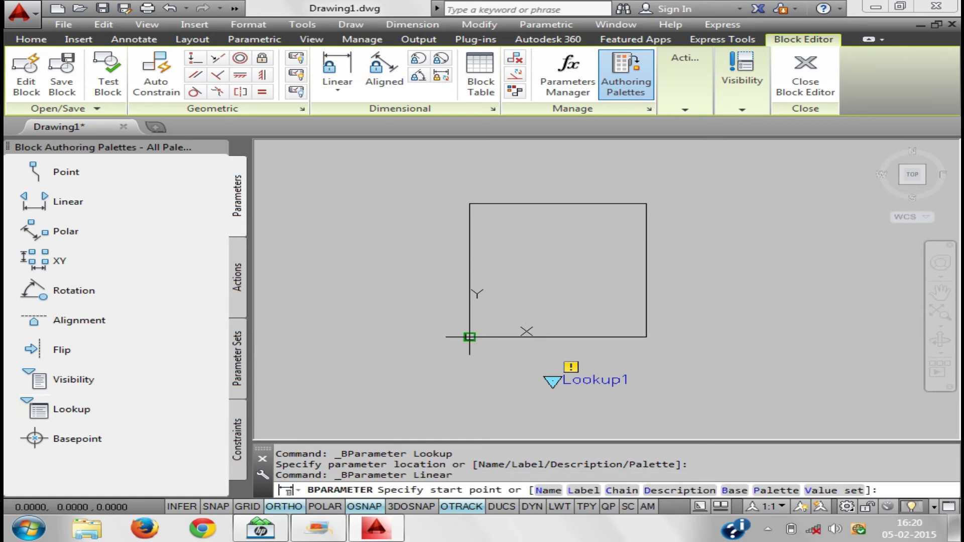
pyautogui.click(470, 337)
pyautogui.click(647, 337)
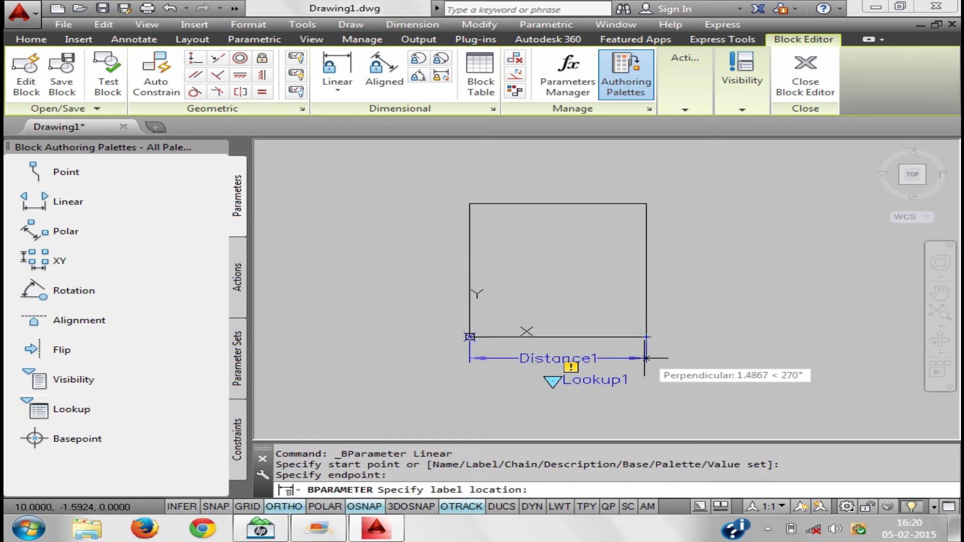
pyautogui.click(648, 360)
pyautogui.moveTo(818, 327); pyautogui.dragTo(794, 320, button='middle')
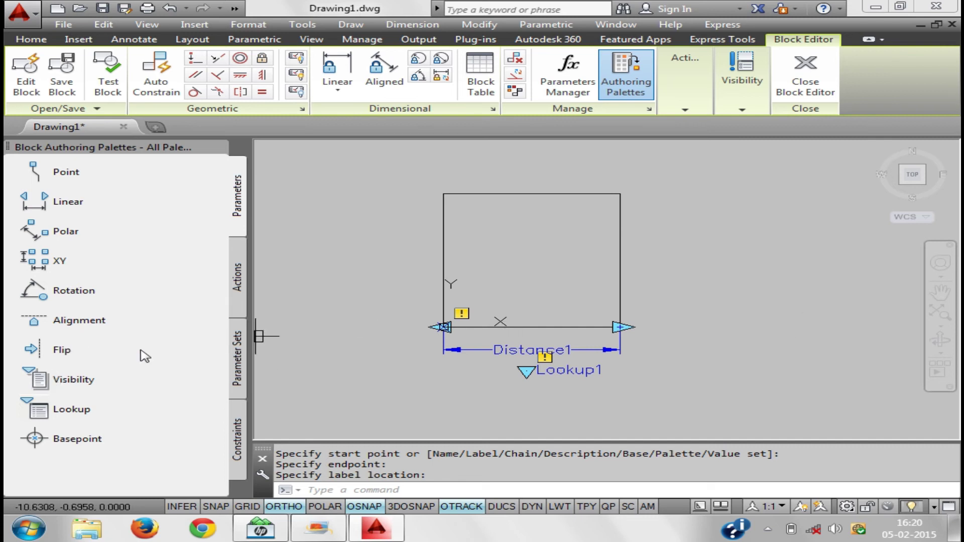
pyautogui.click(239, 281)
# Add a Stretch action at Distance1's right endpoint, framing the bottom edge and selecting the square
pyautogui.click(60, 232)
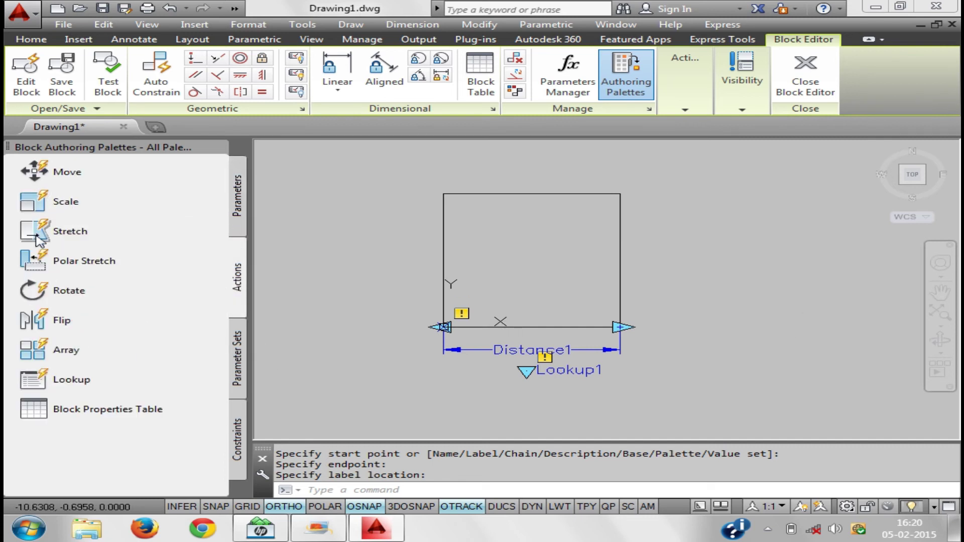
pyautogui.click(476, 350)
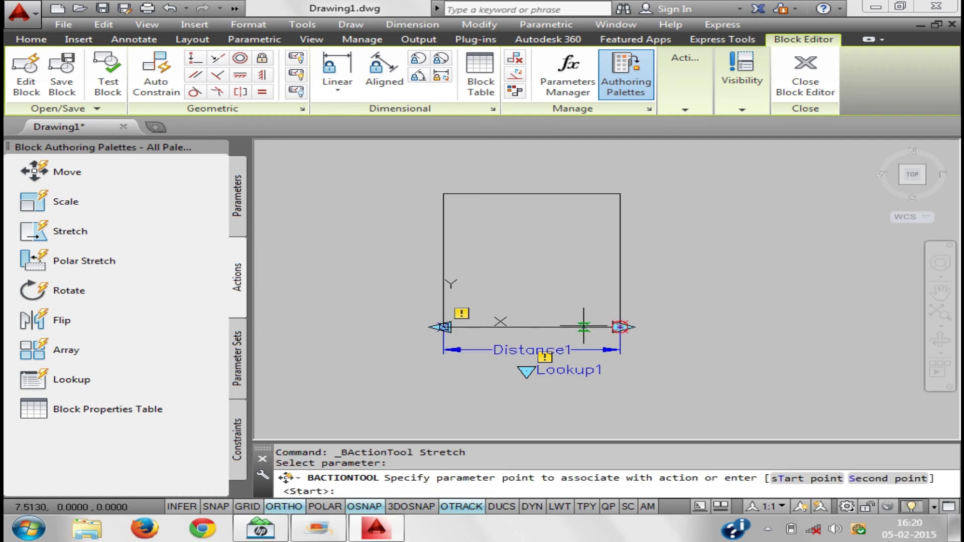
pyautogui.click(620, 327)
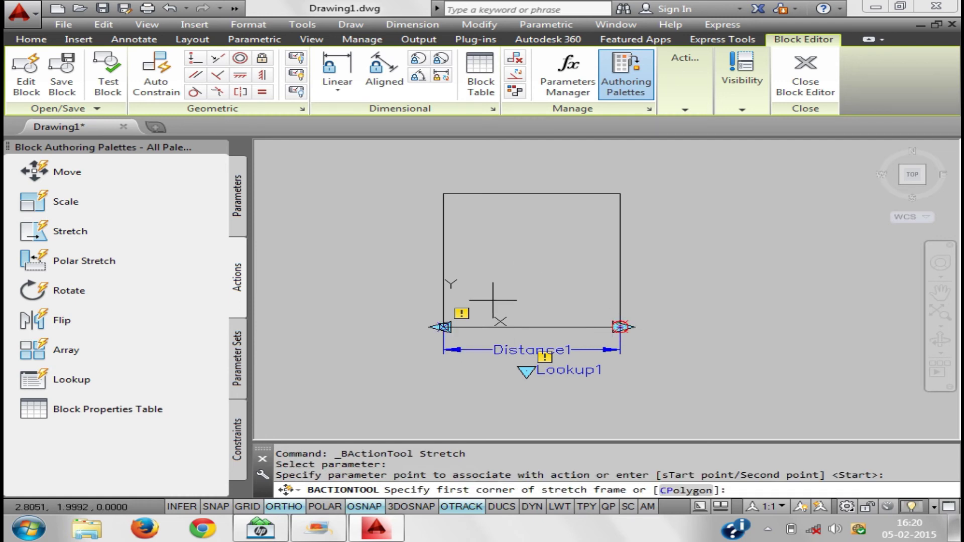
pyautogui.click(392, 312)
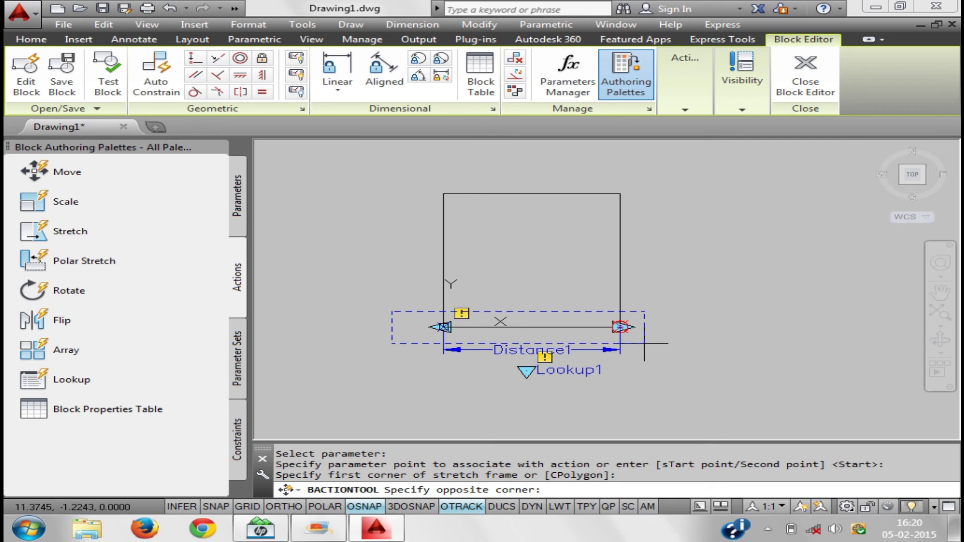
pyautogui.click(706, 343)
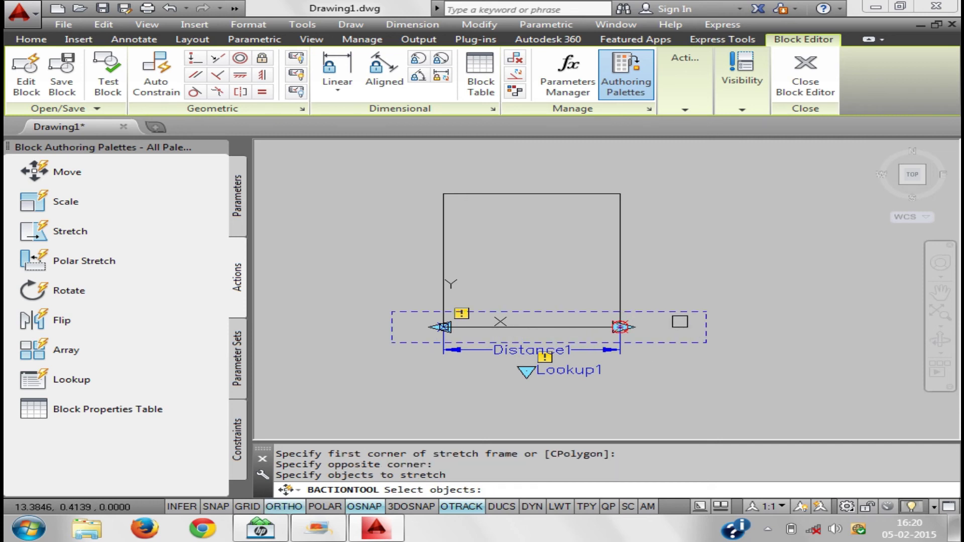
pyautogui.click(622, 283)
pyautogui.press('Return')
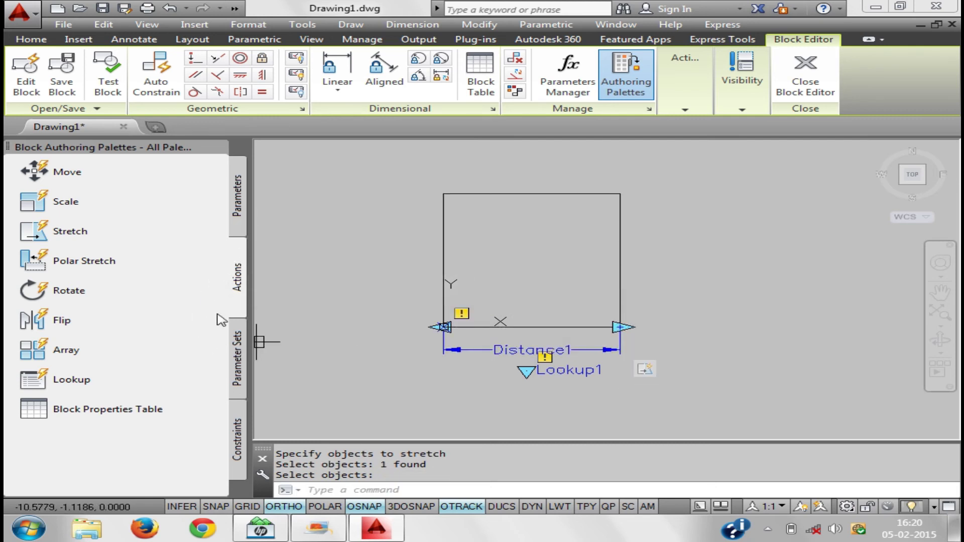
pyautogui.click(33, 386)
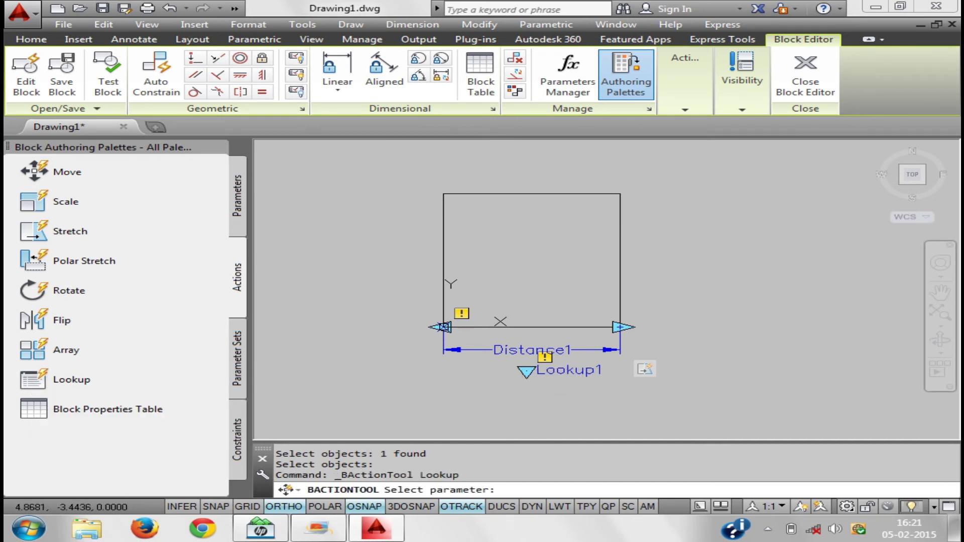
# Add Distance1 as an input property in Lookup1's Property Lookup Table
pyautogui.click(531, 372)
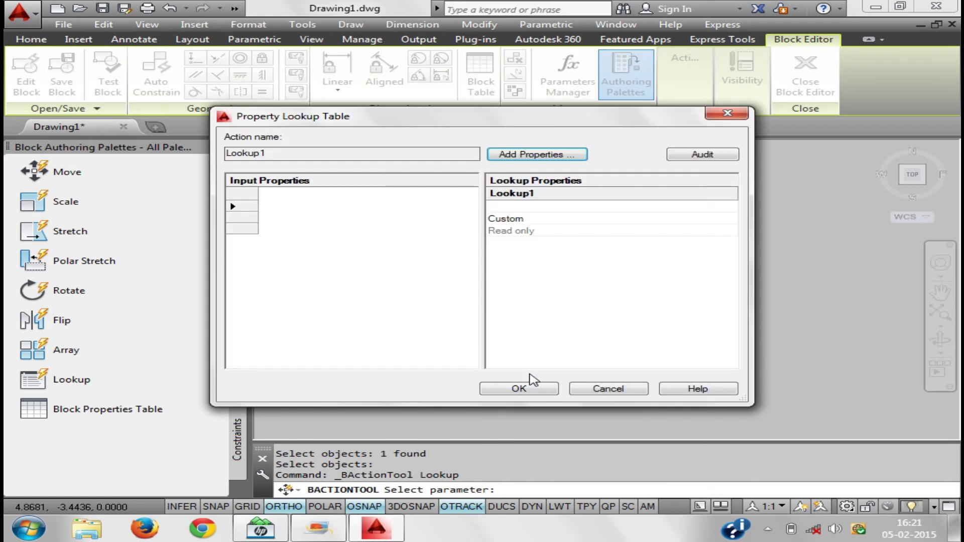
pyautogui.click(537, 156)
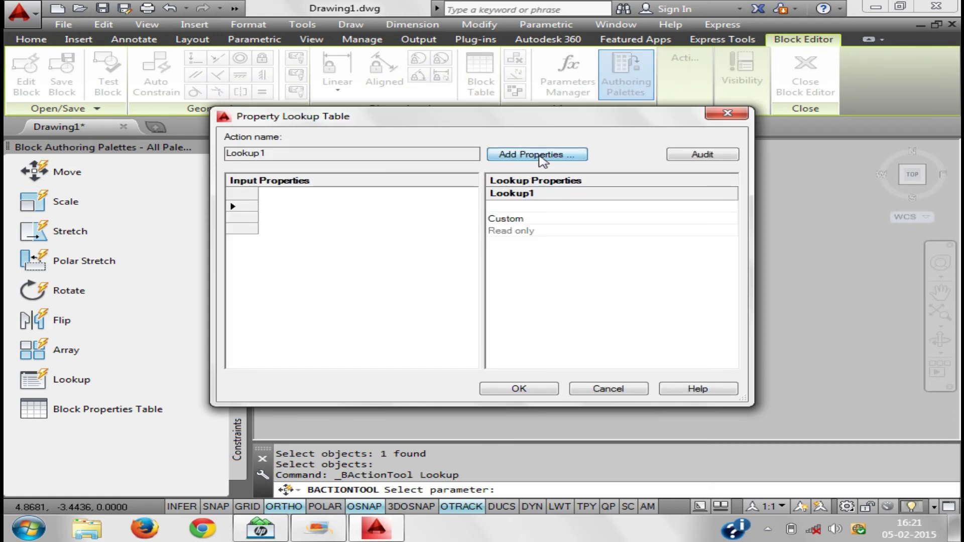
pyautogui.click(405, 390)
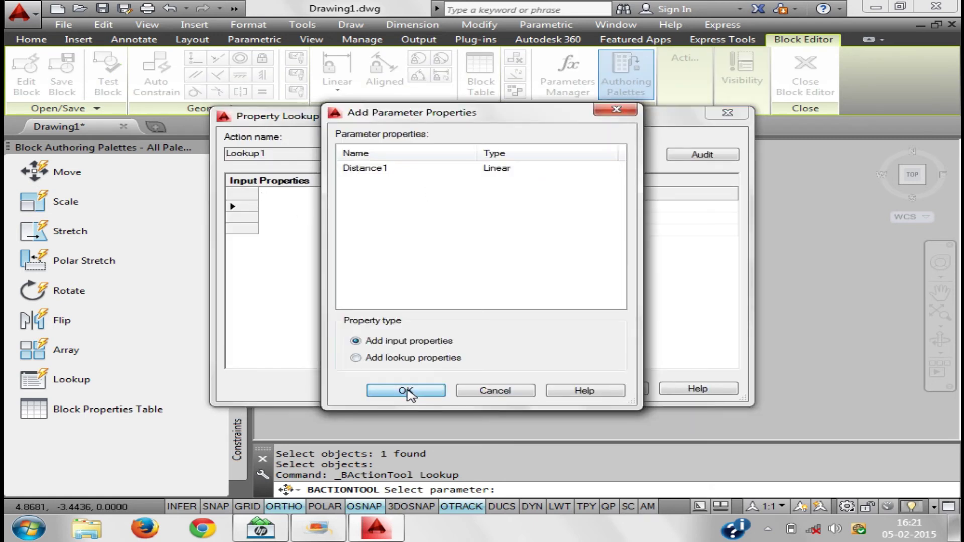
# Enter Distance1 values 15, 20, 10 with lookup names d1, d2, d3, then close the Block Editor
pyautogui.click(285, 206)
pyautogui.write('15')
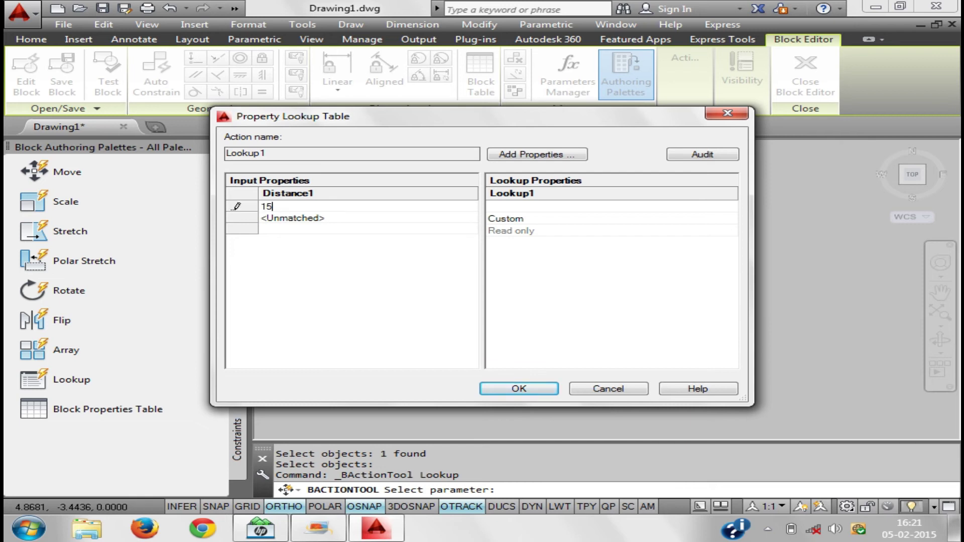
pyautogui.click(505, 207)
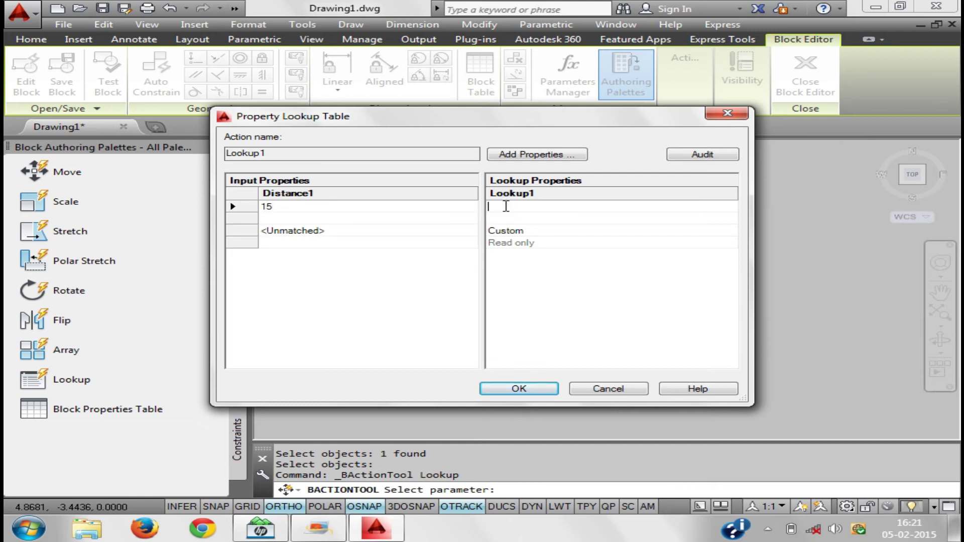
pyautogui.write('d1')
pyautogui.click(302, 217)
pyautogui.write('20')
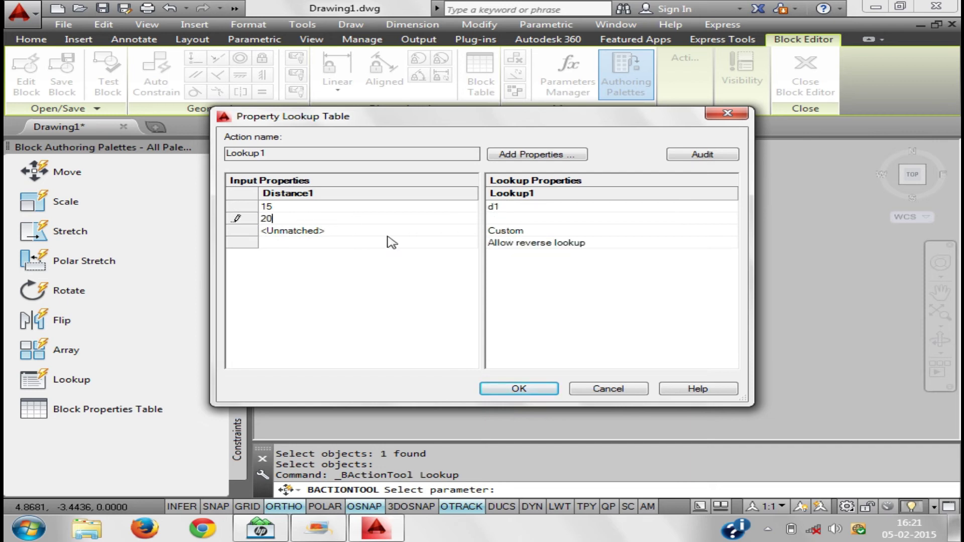
pyautogui.click(505, 218)
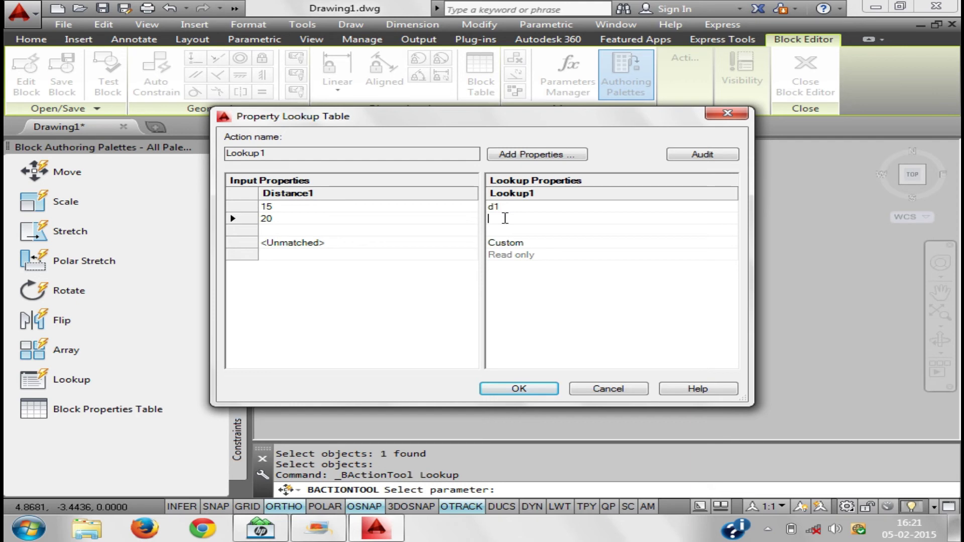
pyautogui.write('d2')
pyautogui.click(291, 231)
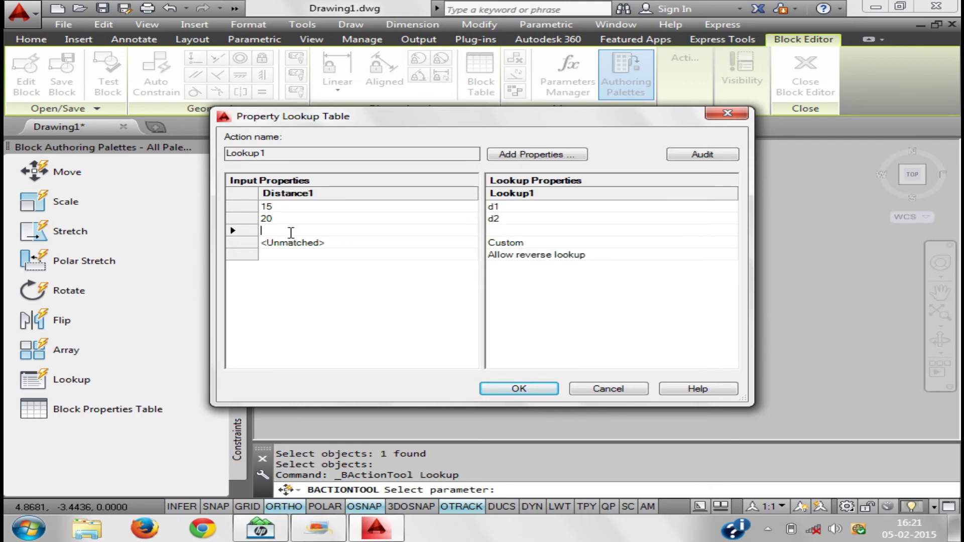
pyautogui.click(514, 230)
pyautogui.write('3')
pyautogui.click(520, 390)
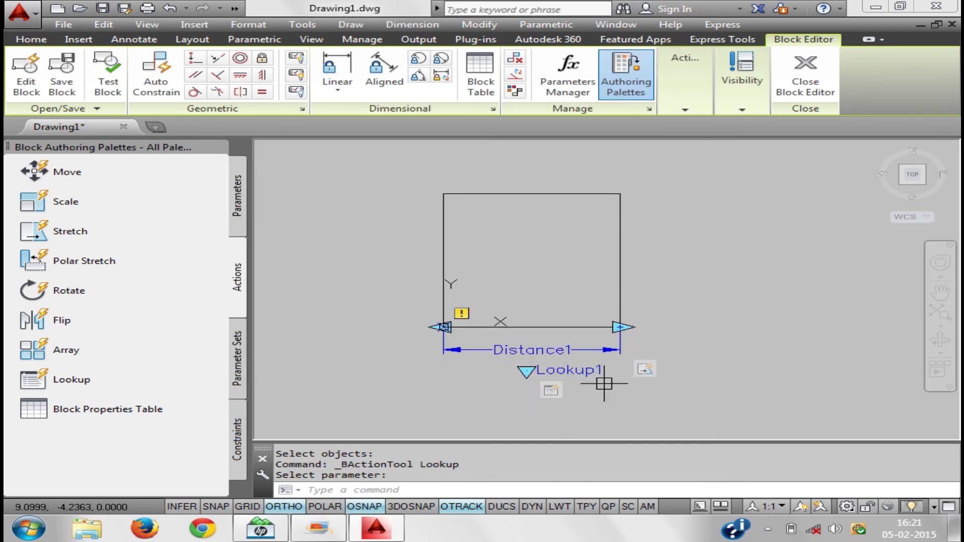
pyautogui.click(799, 69)
# Save the block changes, select the inserted block, and cycle its lookup through d2, d1 and d
pyautogui.click(519, 243)
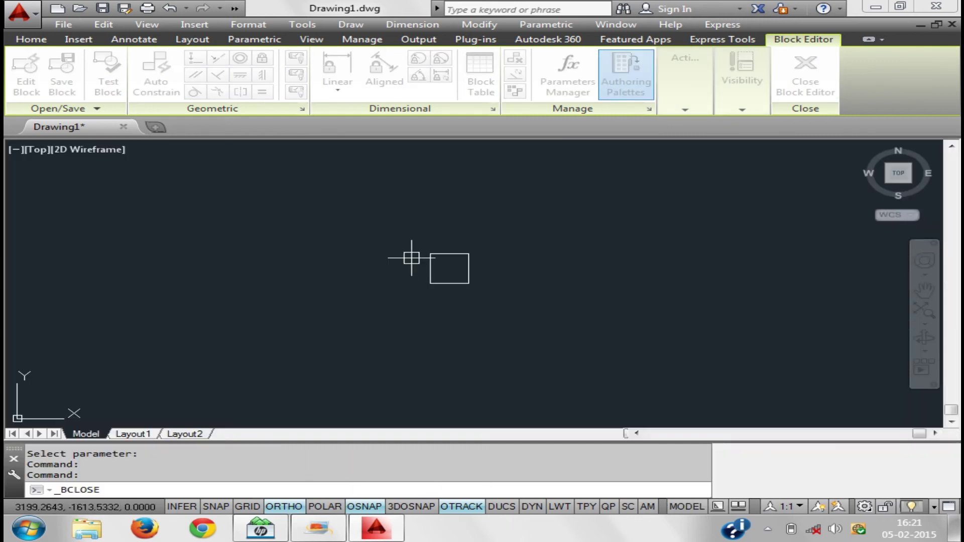
pyautogui.click(491, 313)
pyautogui.click(400, 225)
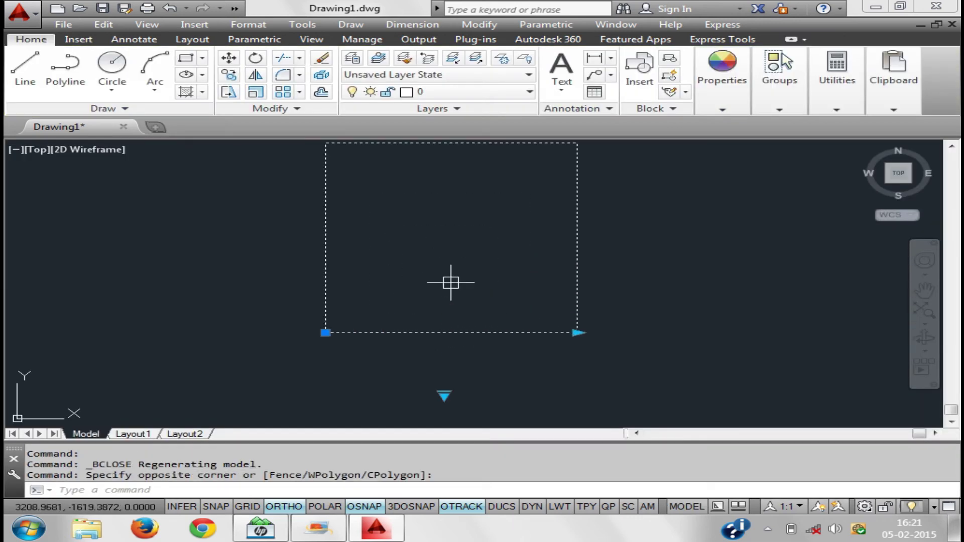
pyautogui.scroll(-2, 424, 246)
pyautogui.click(408, 318)
pyautogui.click(435, 341)
pyautogui.click(409, 317)
pyautogui.click(469, 343)
pyautogui.click(409, 318)
pyautogui.click(448, 359)
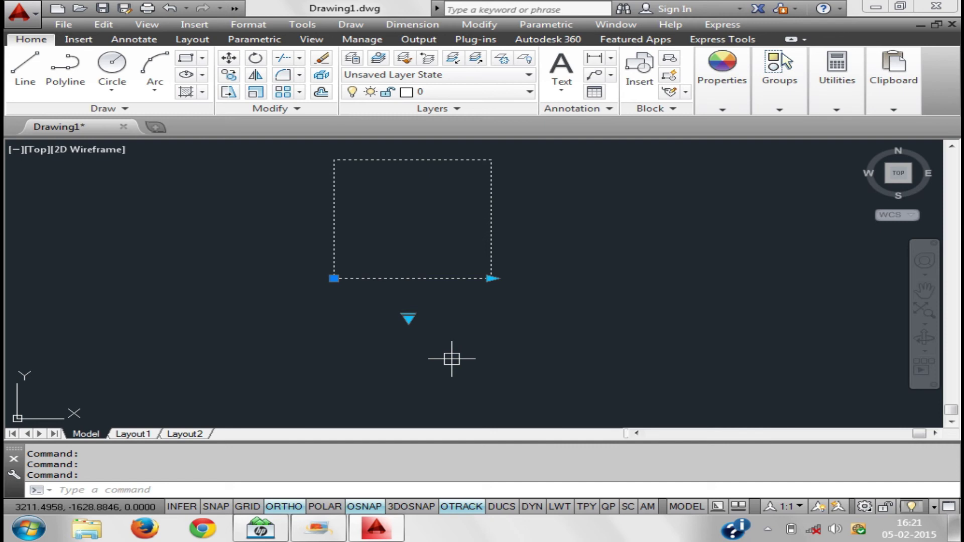
# Stretch the block's right end far to the right, set lookup d1, and window-select its base
pyautogui.click(491, 278)
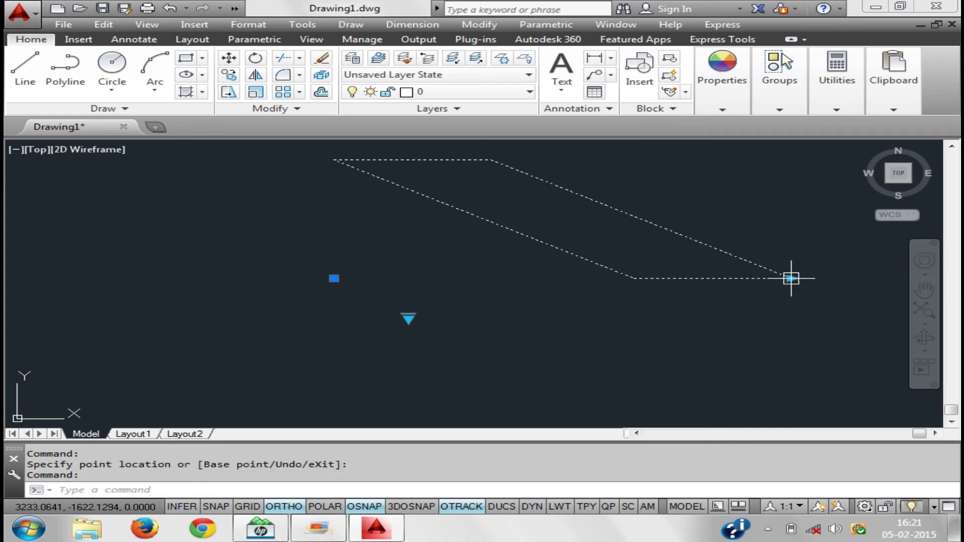
pyautogui.click(861, 278)
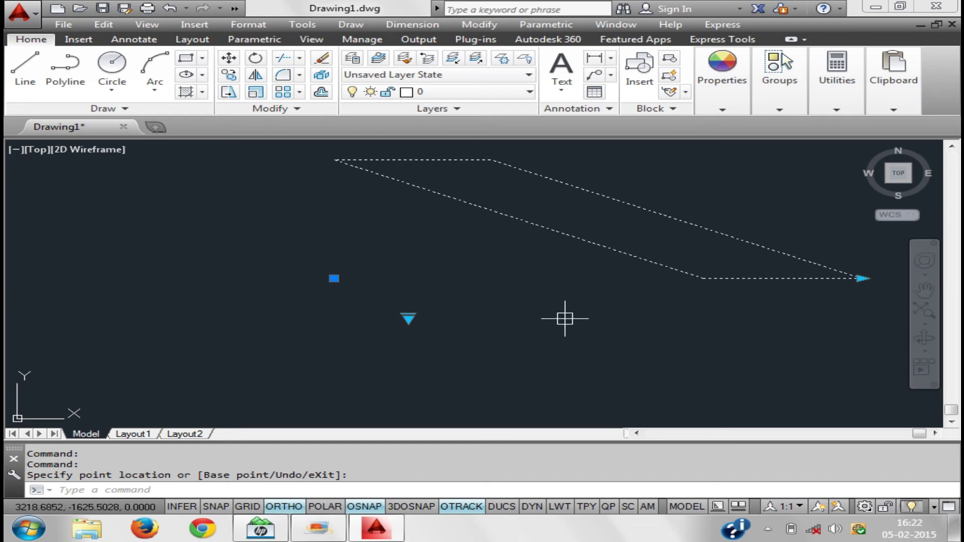
pyautogui.click(408, 317)
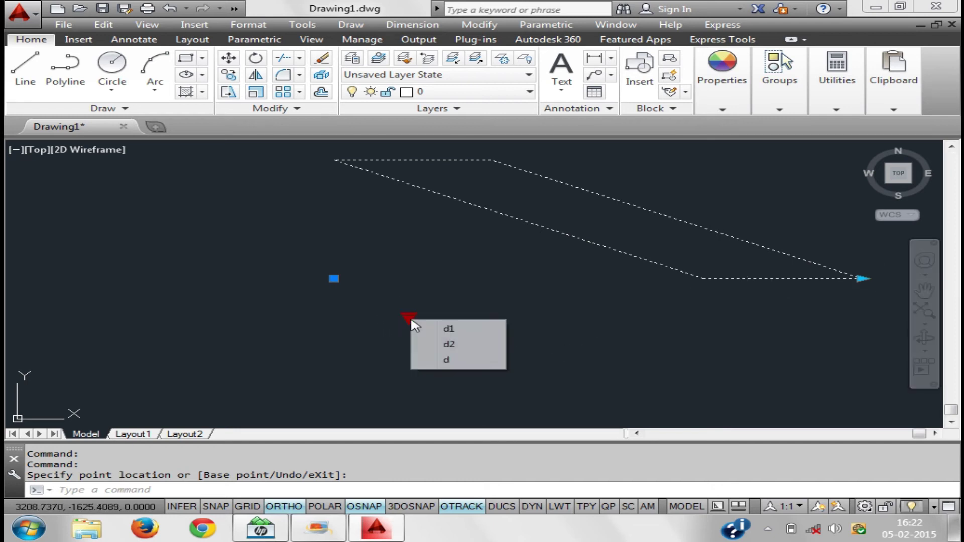
pyautogui.click(465, 330)
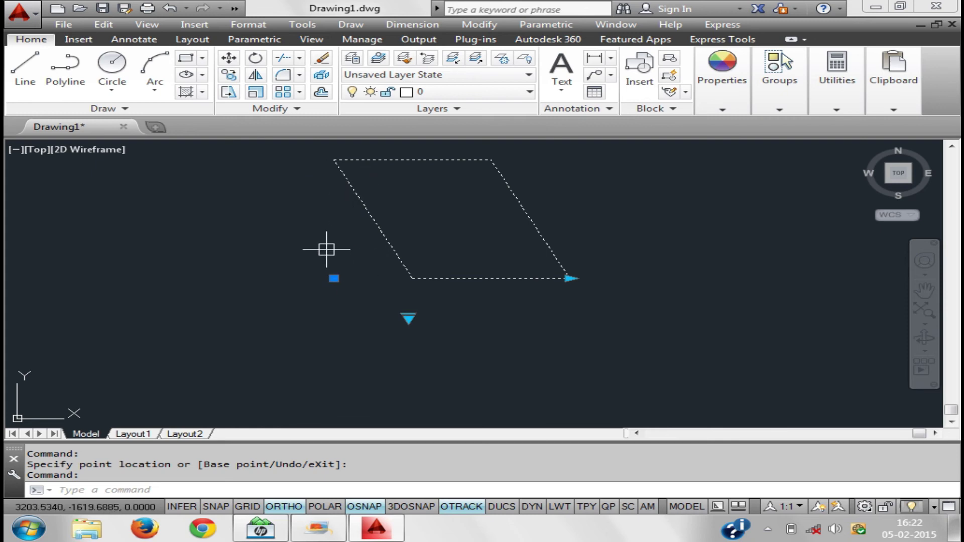
pyautogui.click(323, 247)
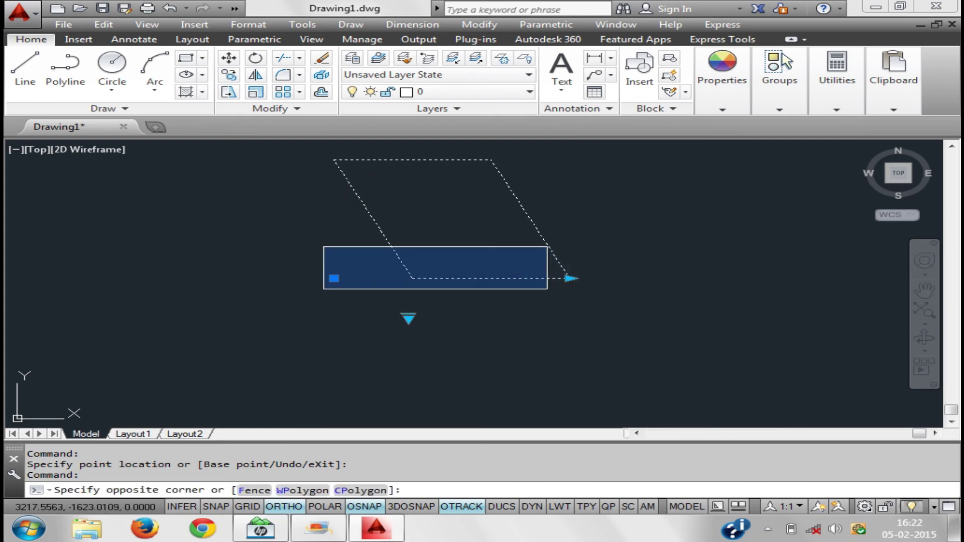
pyautogui.click(26, 183)
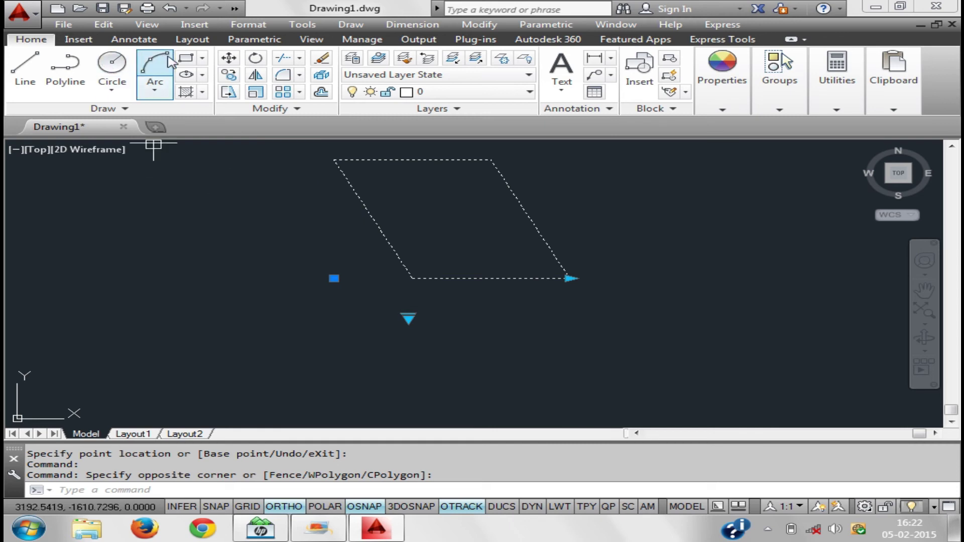
# Draw a rectangle by picking two opposite corners near the parallelogram
pyautogui.click(186, 57)
pyautogui.moveTo(503, 199); pyautogui.dragTo(193, 237, button='middle')
pyautogui.click(426, 179)
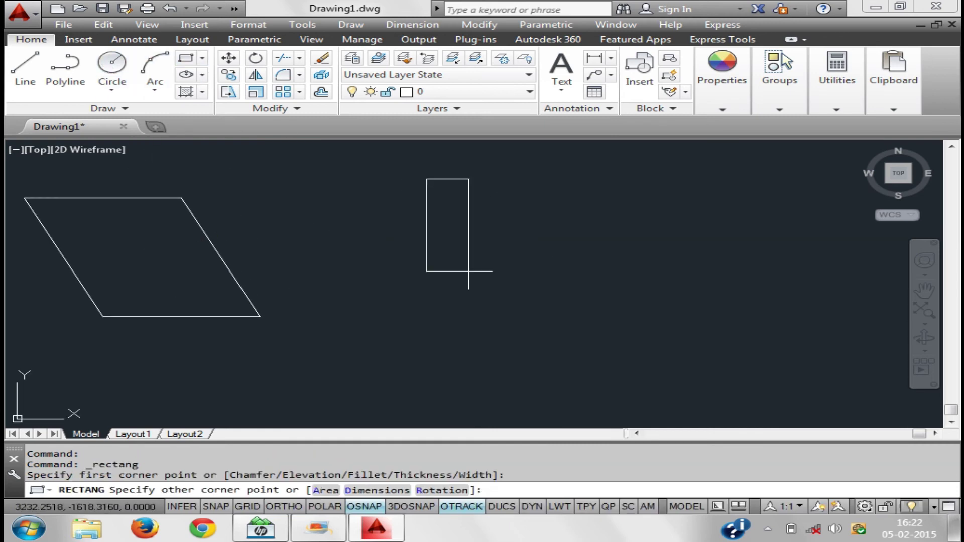
pyautogui.click(610, 338)
pyautogui.moveTo(455, 321); pyautogui.dragTo(453, 310, button='middle')
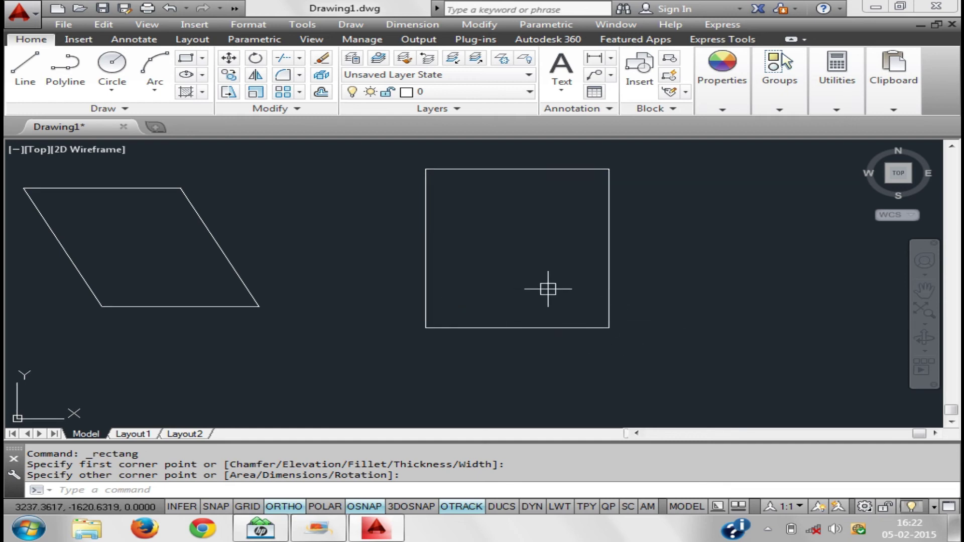
# Stretch the square's bottom-right corner to the right, then cancel and undo it
pyautogui.click(658, 358)
pyautogui.click(572, 299)
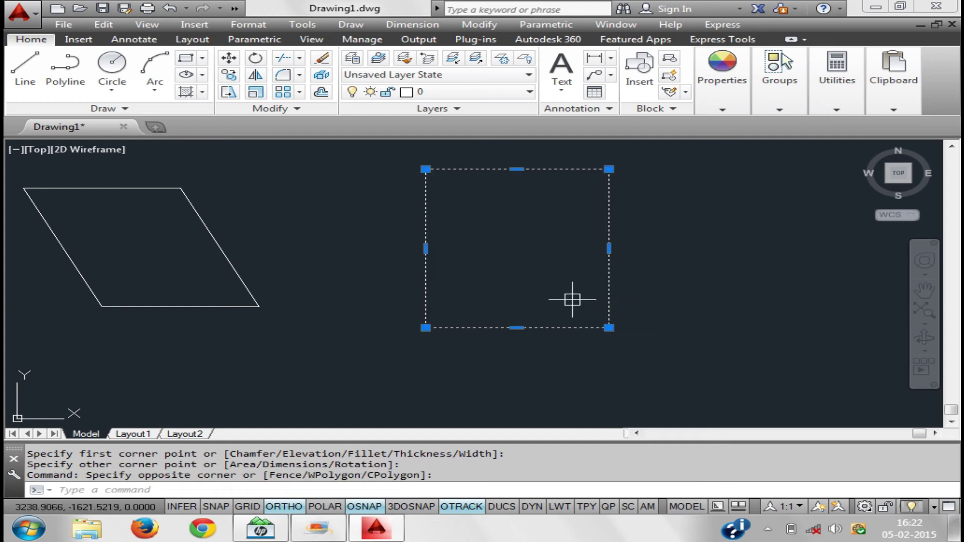
pyautogui.click(609, 327)
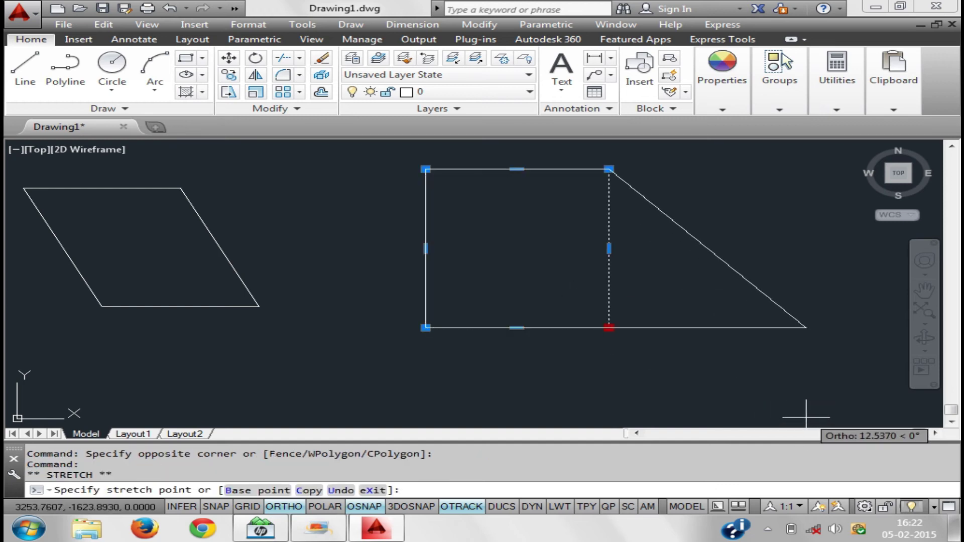
pyautogui.click(790, 340)
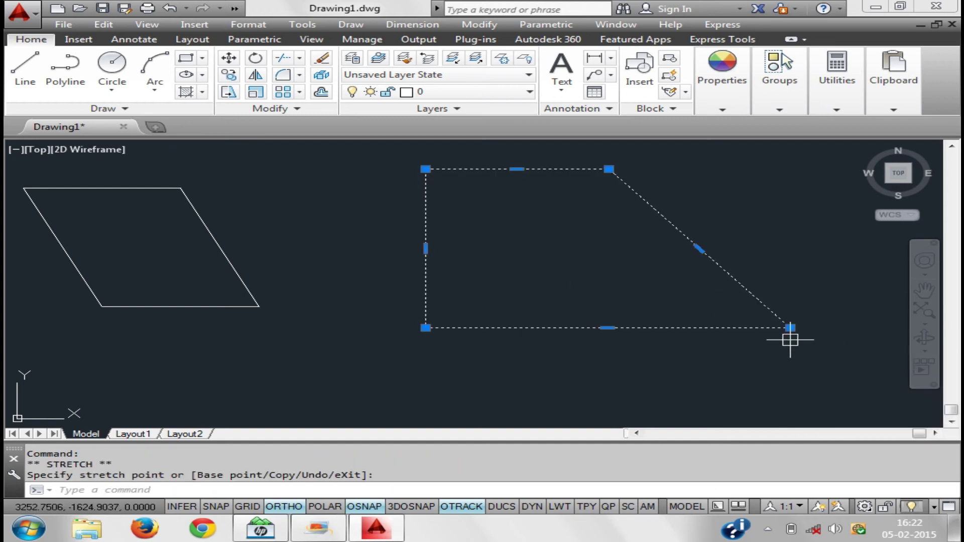
pyautogui.press('Escape')
pyautogui.hotkey('ctrl', 'z')
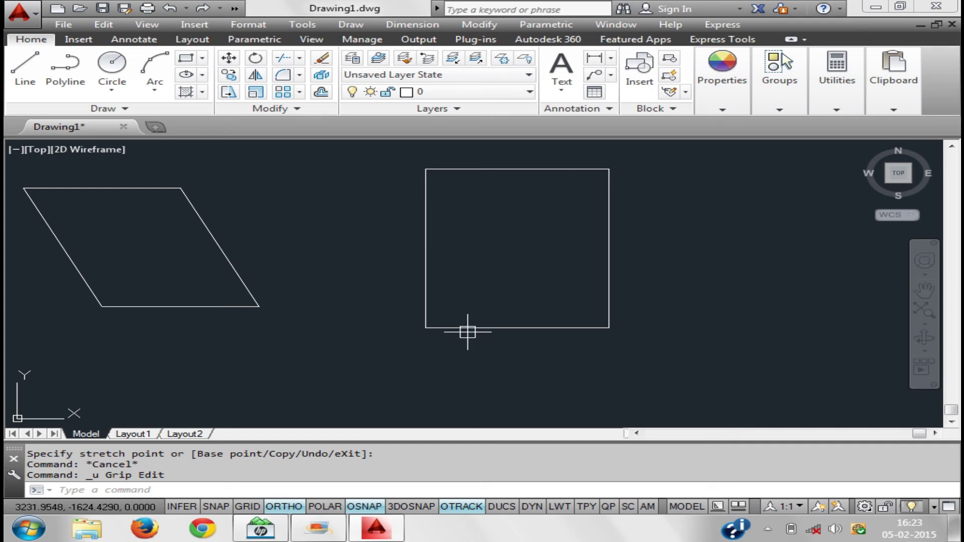
# Select the parallelogram block and switch its lookup through d2, d1, then d
pyautogui.moveTo(635, 259); pyautogui.dragTo(728, 235, button='middle')
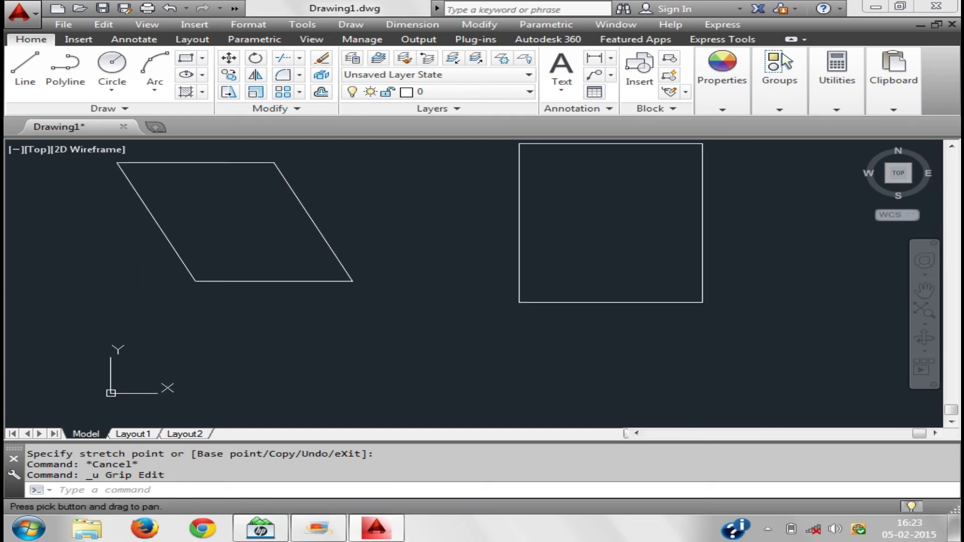
pyautogui.scroll(-4, 455, 246)
pyautogui.moveTo(455, 246); pyautogui.dragTo(499, 231, button='middle')
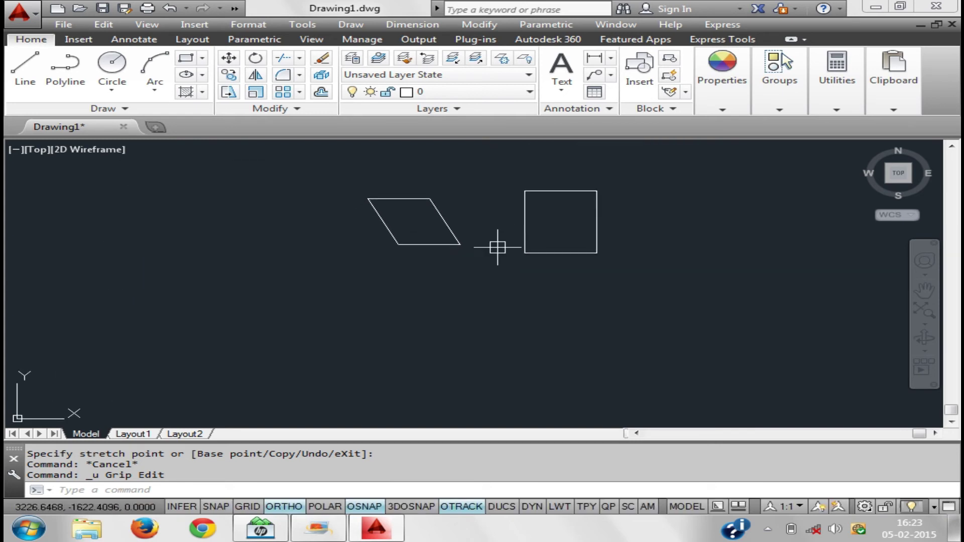
pyautogui.click(447, 244)
pyautogui.scroll(4, 403, 232)
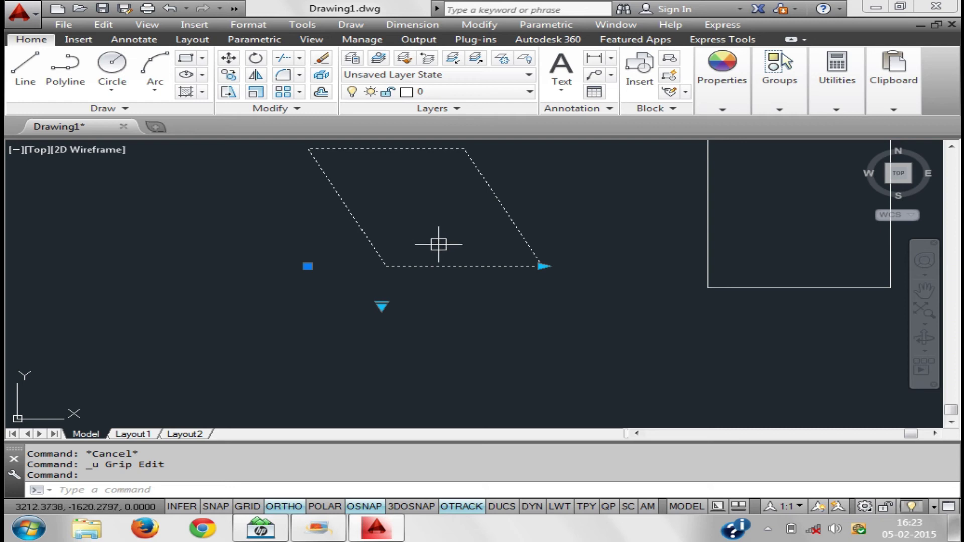
pyautogui.moveTo(441, 243); pyautogui.dragTo(402, 254, button='middle')
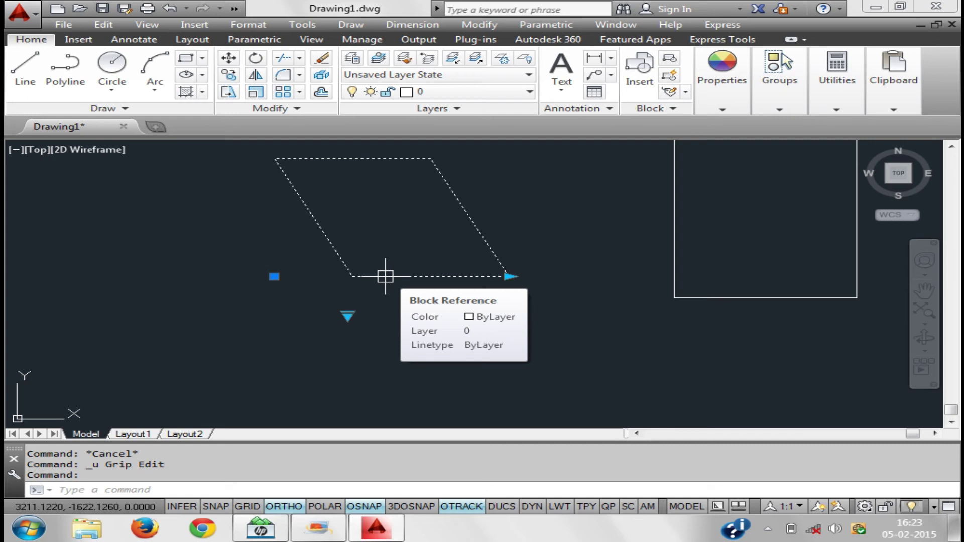
pyautogui.click(346, 316)
pyautogui.click(390, 343)
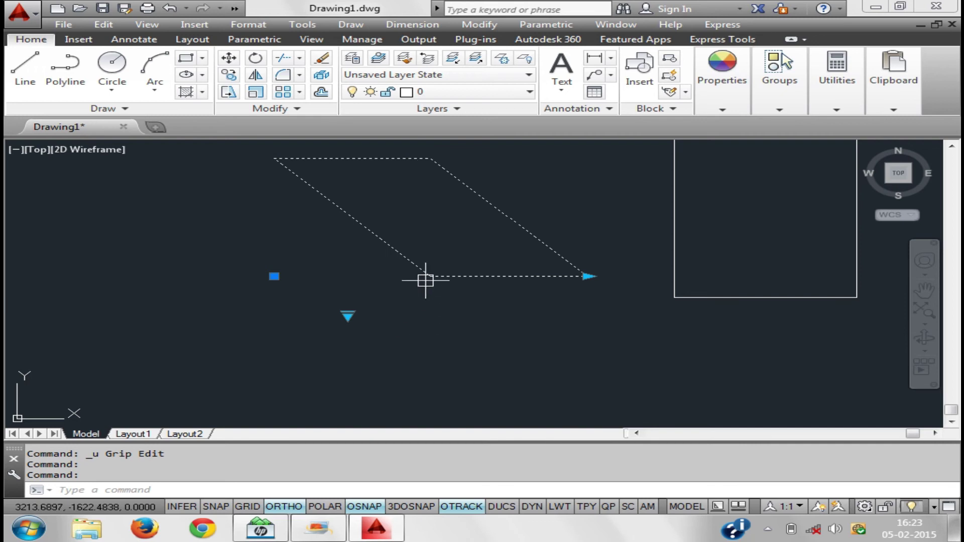
pyautogui.click(348, 319)
pyautogui.click(386, 328)
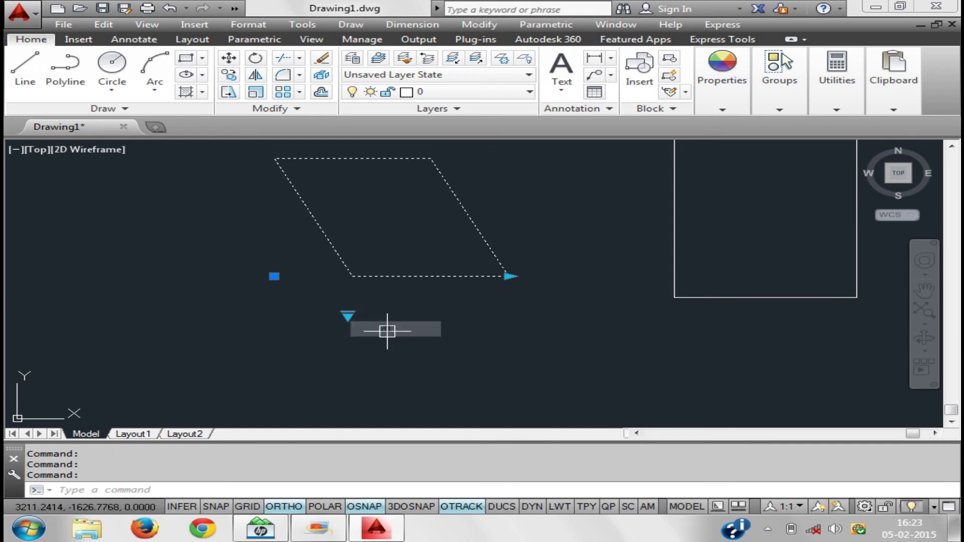
pyautogui.click(348, 317)
pyautogui.click(384, 358)
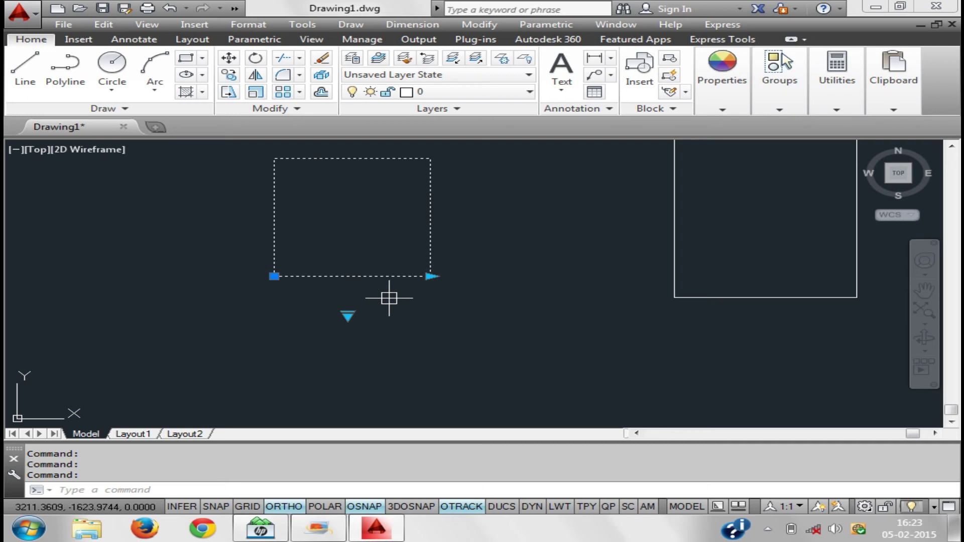
# Zoom out, delete the left rectangle, then window-select and delete the right rectangle
pyautogui.moveTo(632, 261)
pyautogui.mouseDown(button='middle')
pyautogui.moveTo(594, 277)
pyautogui.moveTo(542, 268)
pyautogui.mouseUp(button='middle')
pyautogui.scroll(-2, 540, 269)
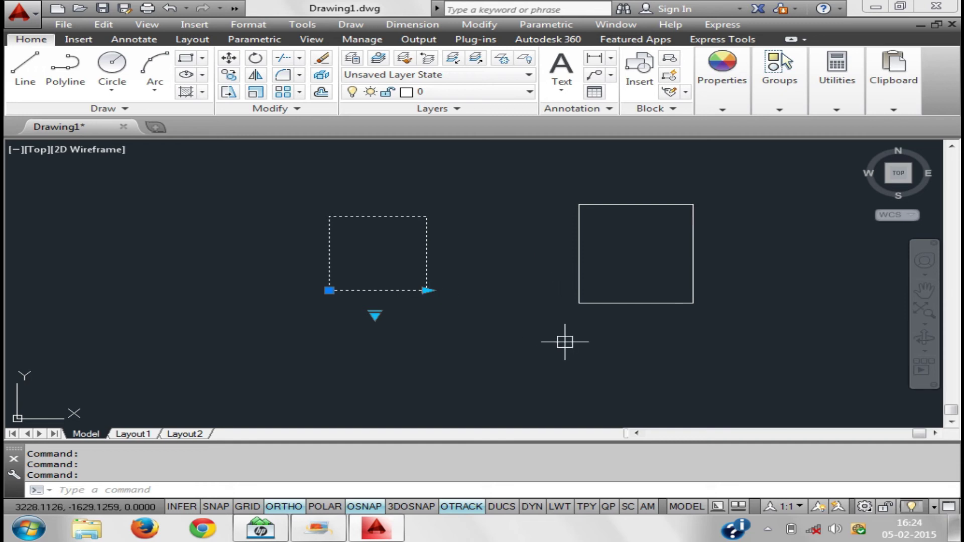
pyautogui.press('Delete')
pyautogui.click(743, 353)
pyautogui.click(511, 202)
pyautogui.press('Delete')
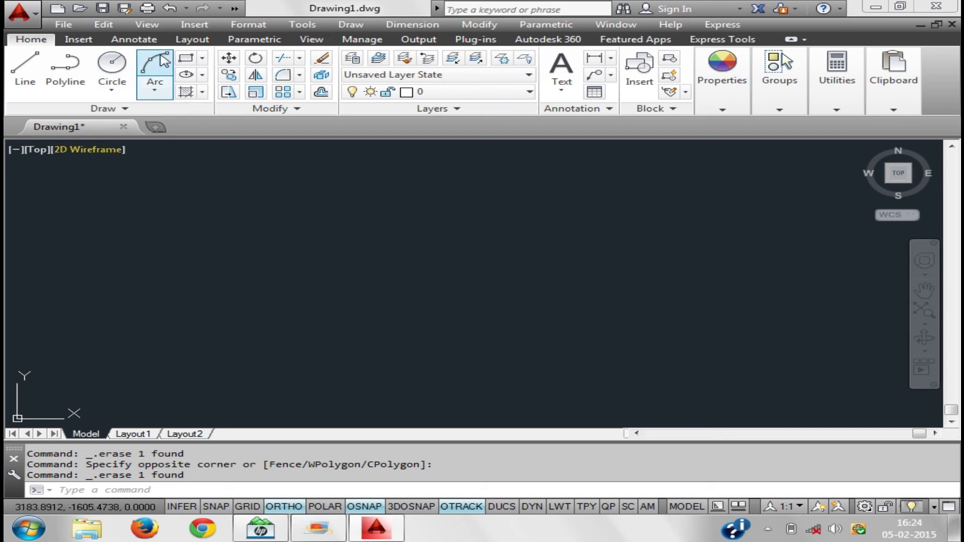
# Draw a single rectangle by picking two opposite corners in the empty canvas
pyautogui.click(186, 58)
pyautogui.click(267, 340)
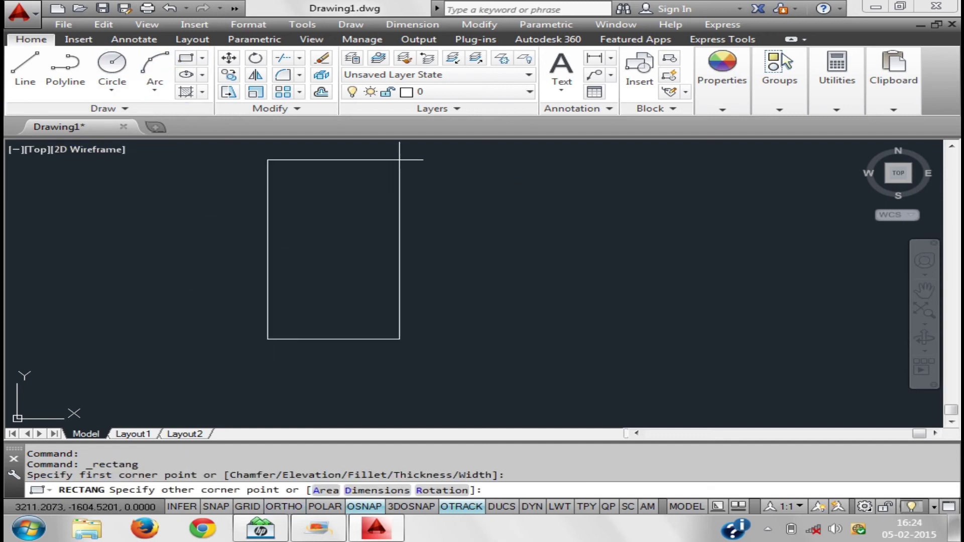
pyautogui.click(480, 212)
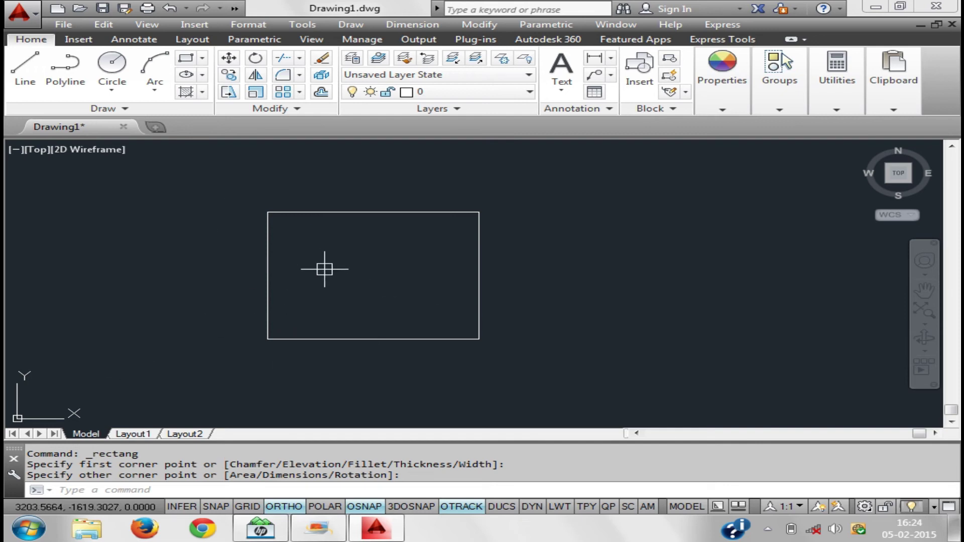
pyautogui.click(211, 257)
pyautogui.click(140, 255)
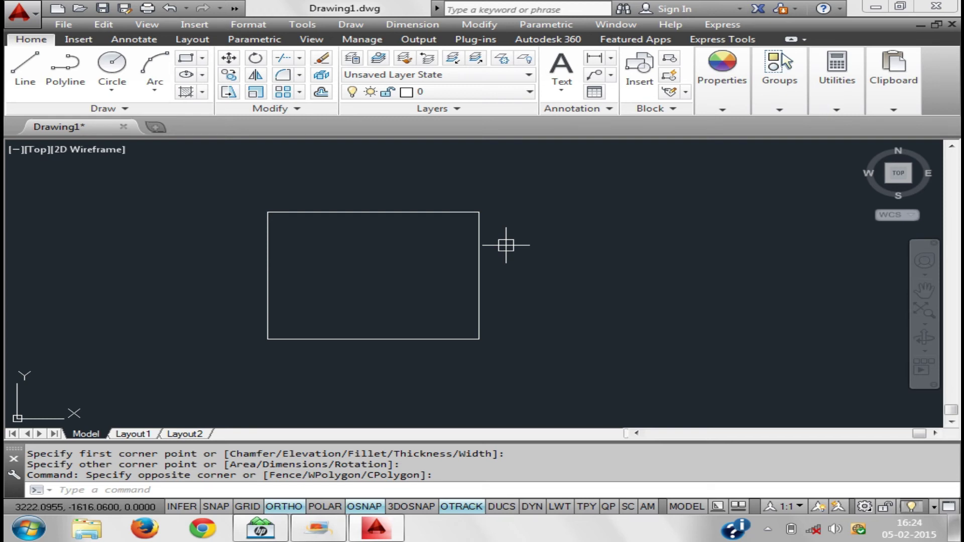
pyautogui.write('w')
pyautogui.press('Return')
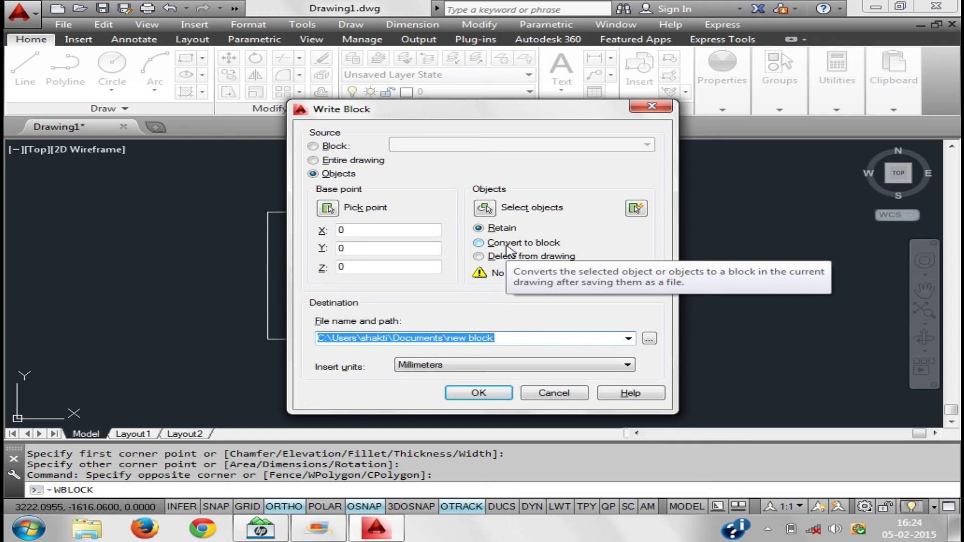
# Write the rectangle to block file 'new block', based at its top-left corner, with Feet insert units
pyautogui.click(334, 209)
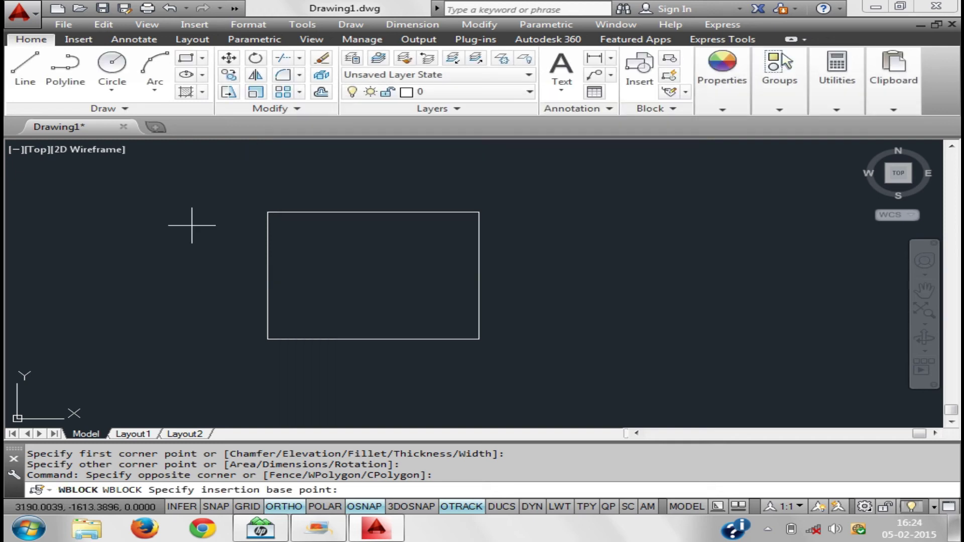
pyautogui.click(268, 212)
pyautogui.click(481, 210)
pyautogui.click(557, 361)
pyautogui.click(226, 187)
pyautogui.press('Return')
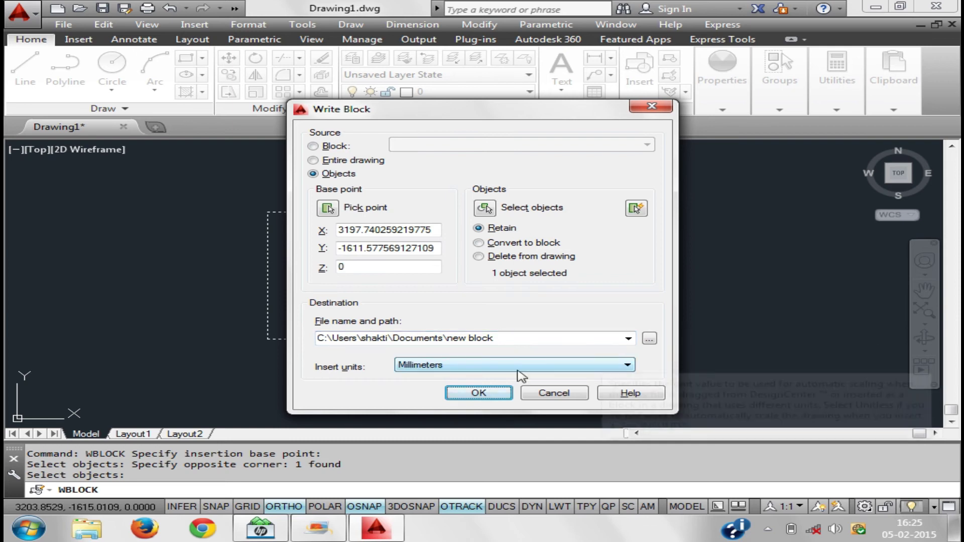
pyautogui.click(468, 366)
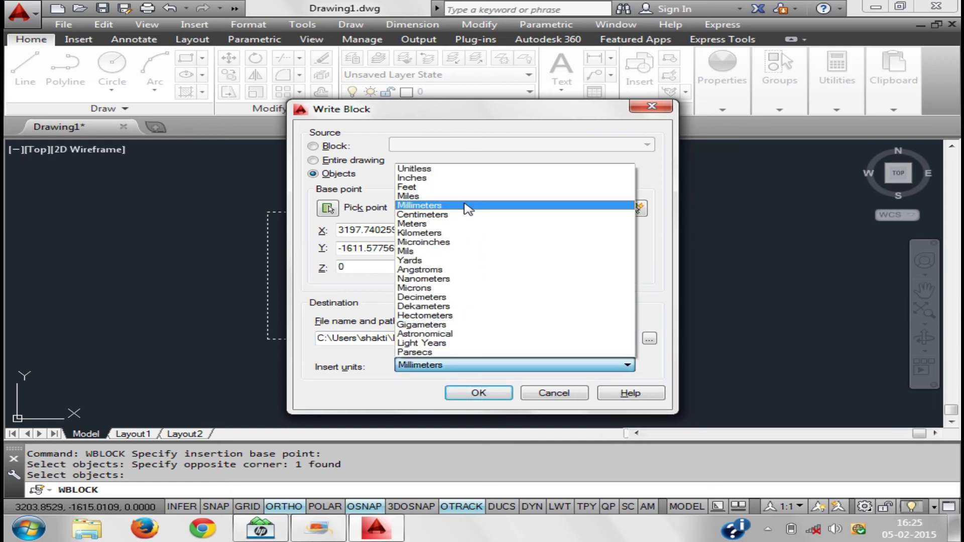
pyautogui.click(452, 187)
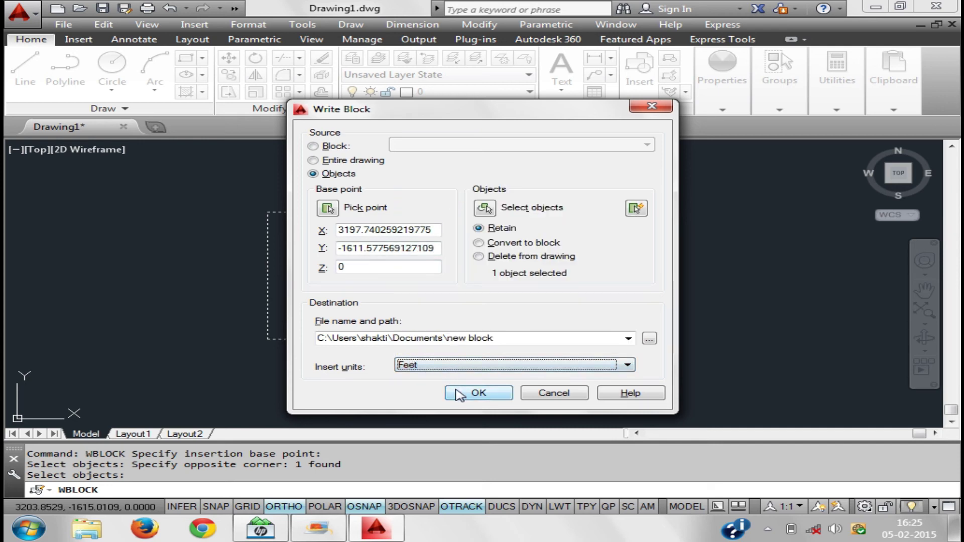
pyautogui.click(458, 394)
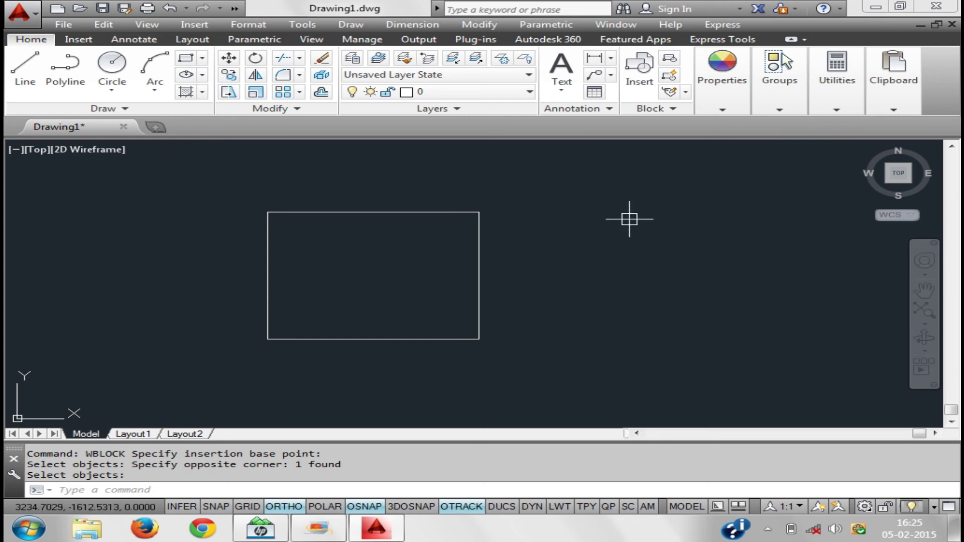
# Insert block 1 as a small square to the right of the rectangle
pyautogui.click(508, 250)
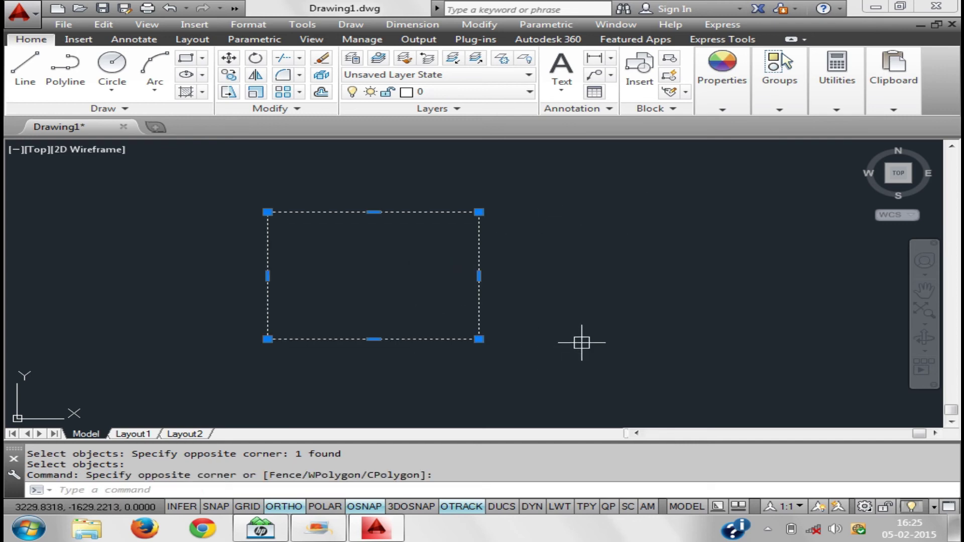
pyautogui.moveTo(599, 339); pyautogui.dragTo(471, 340, button='middle')
pyautogui.press('Escape')
pyautogui.write('i')
pyautogui.press('Return')
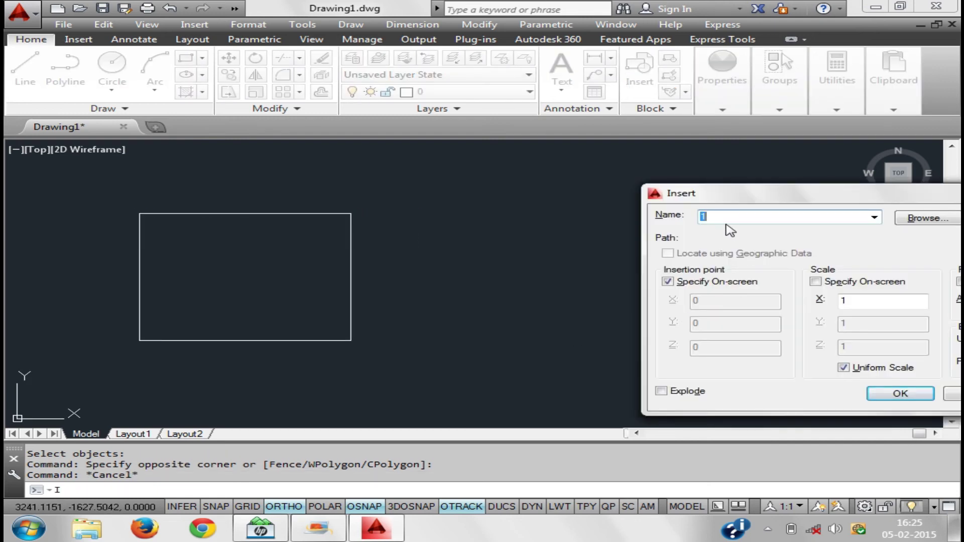
pyautogui.click(934, 394)
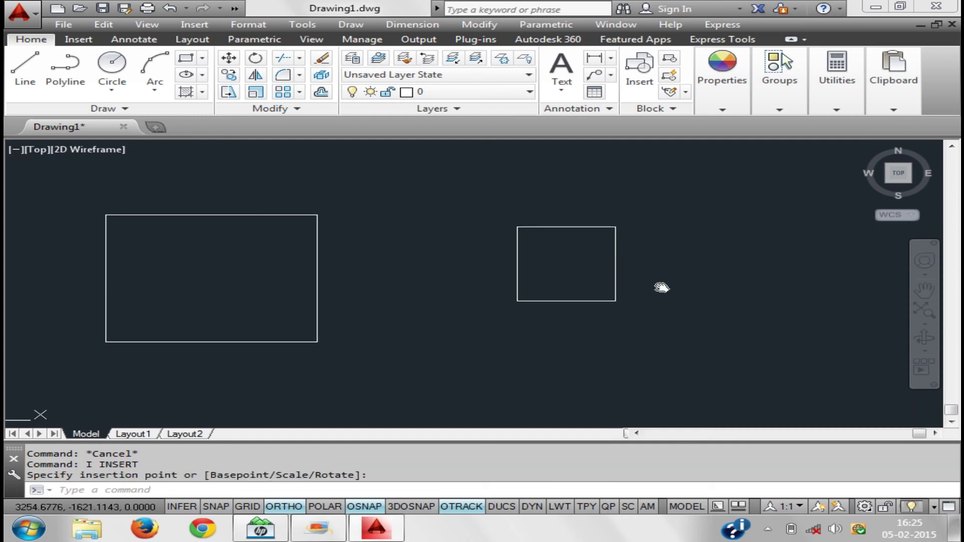
pyautogui.click(598, 295)
# Open Edit Block Definition on block 1 twice, closing it each time without editing
pyautogui.doubleClick(598, 301)
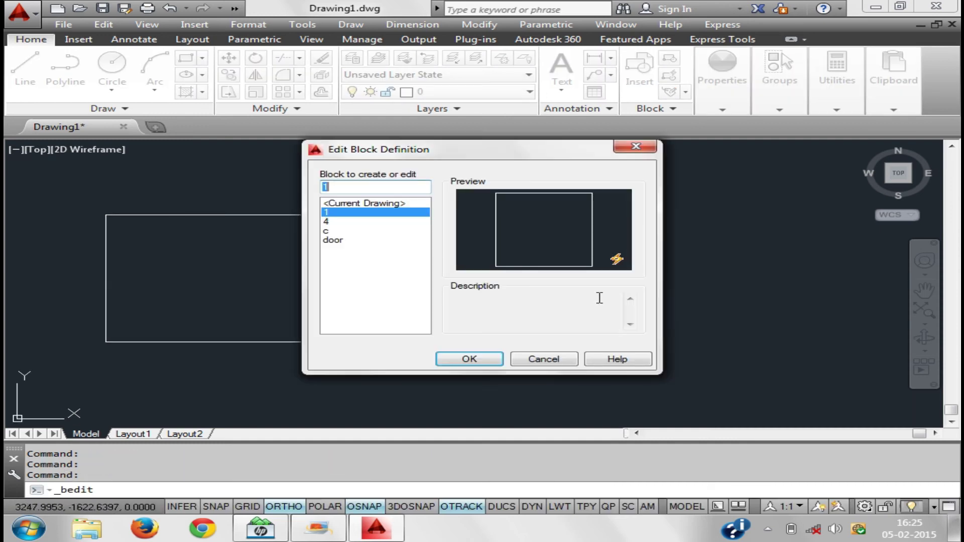
pyautogui.click(651, 147)
pyautogui.doubleClick(601, 301)
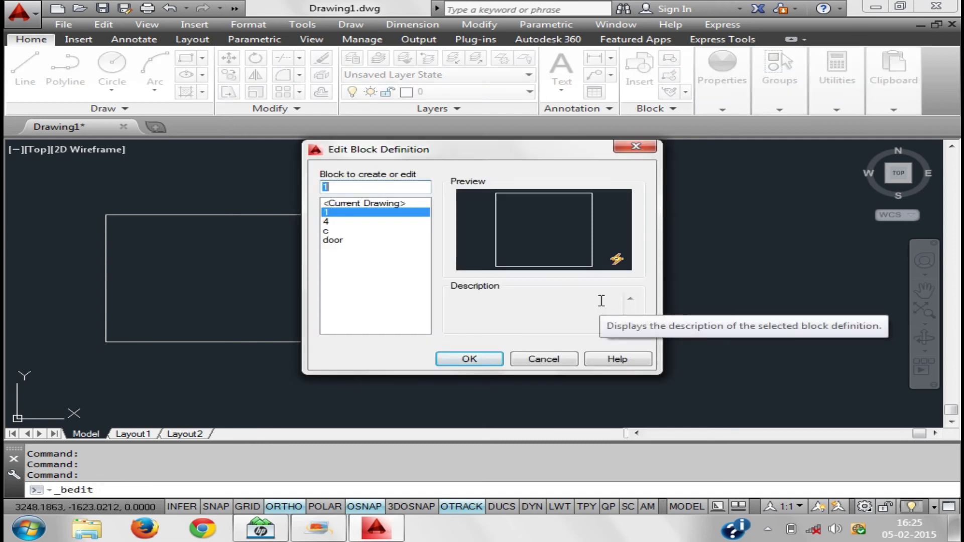
pyautogui.click(636, 146)
pyautogui.moveTo(491, 312); pyautogui.dragTo(601, 316, button='middle')
# In Write Block, pick a base point in the drawing and select the left rectangle
pyautogui.write('rec')
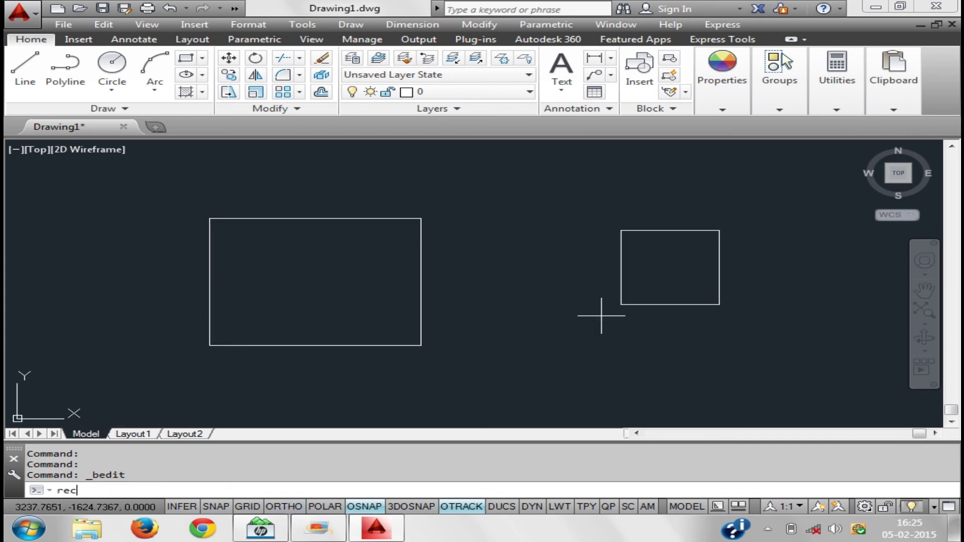
pyautogui.press('Return')
pyautogui.press('Escape')
pyautogui.write('wb')
pyautogui.press('Return')
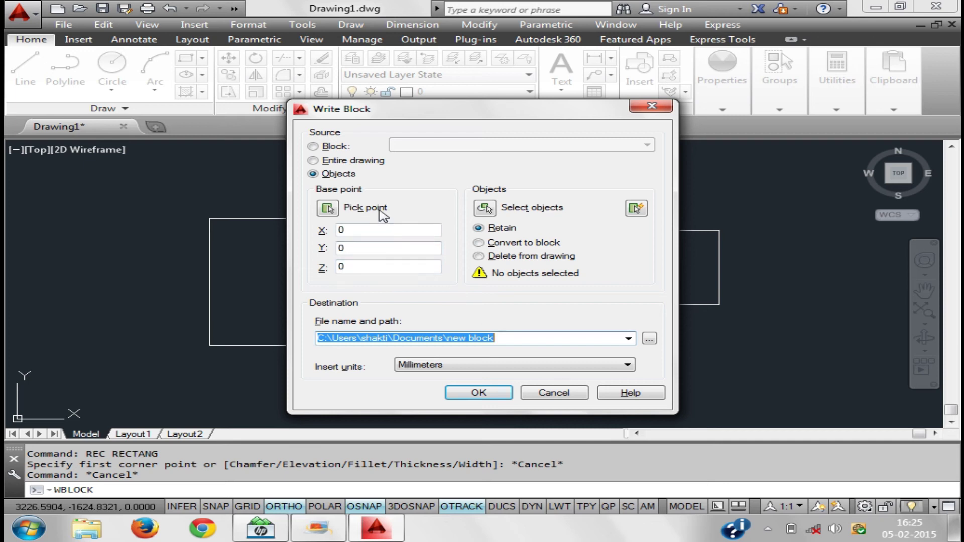
pyautogui.click(327, 207)
pyautogui.click(419, 218)
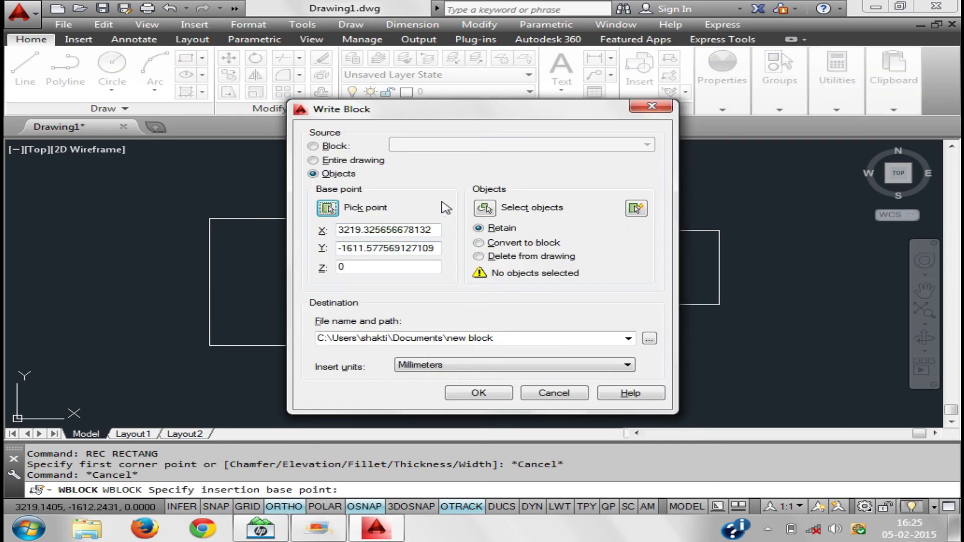
pyautogui.click(485, 208)
pyautogui.click(477, 342)
pyautogui.click(277, 267)
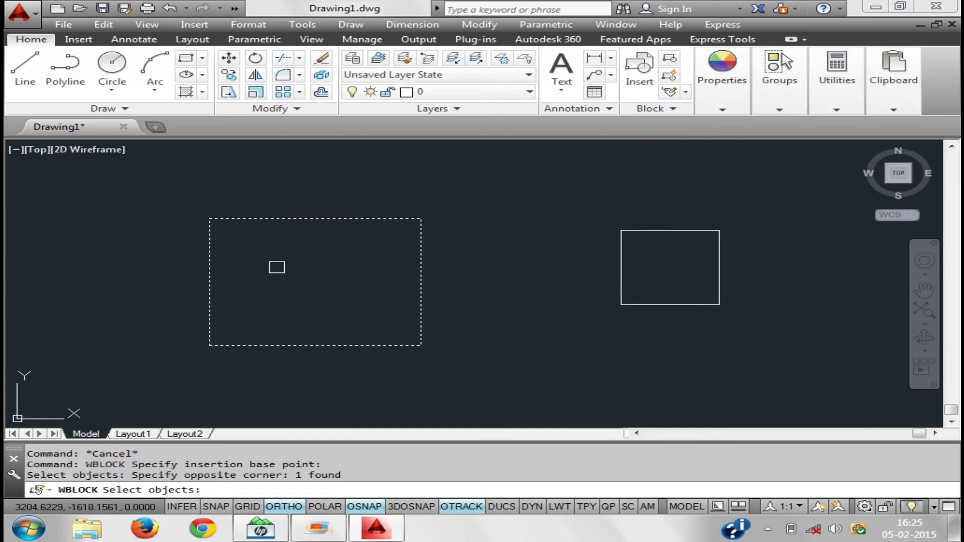
pyautogui.press('Return')
# Set the destination file name to '12' in Documents and write the rectangle out
pyautogui.doubleClick(520, 337)
pyautogui.click(520, 337)
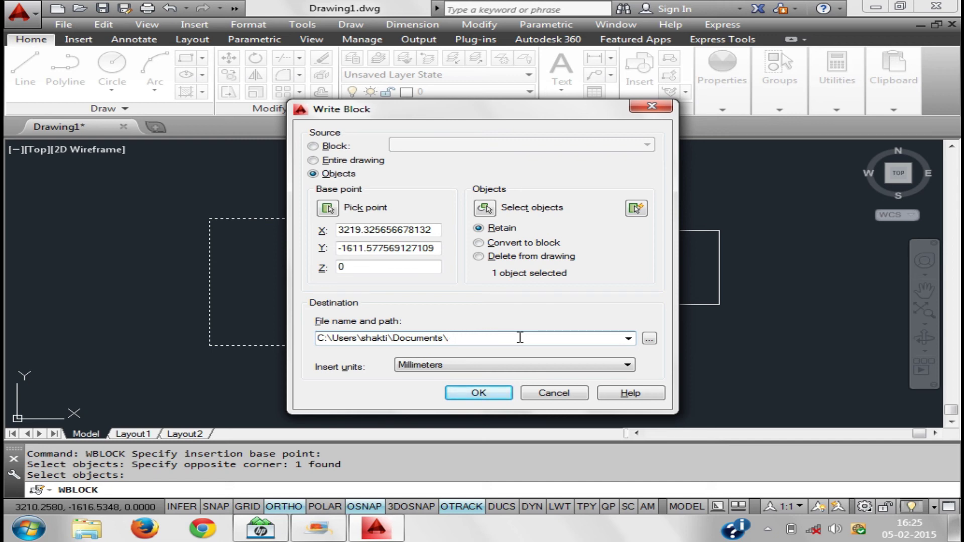
pyautogui.write('2')
pyautogui.click(483, 393)
pyautogui.click(436, 346)
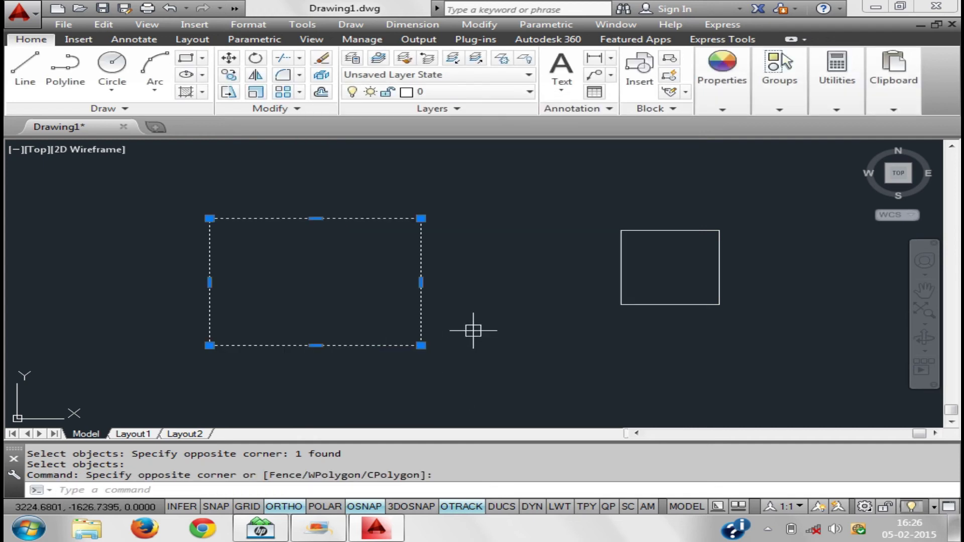
# In the Insert dialog, browse to drawing file 12 and accept it as the block
pyautogui.moveTo(480, 329); pyautogui.dragTo(430, 333, button='middle')
pyautogui.press('Escape')
pyautogui.press('Escape')
pyautogui.write('i')
pyautogui.press('Return')
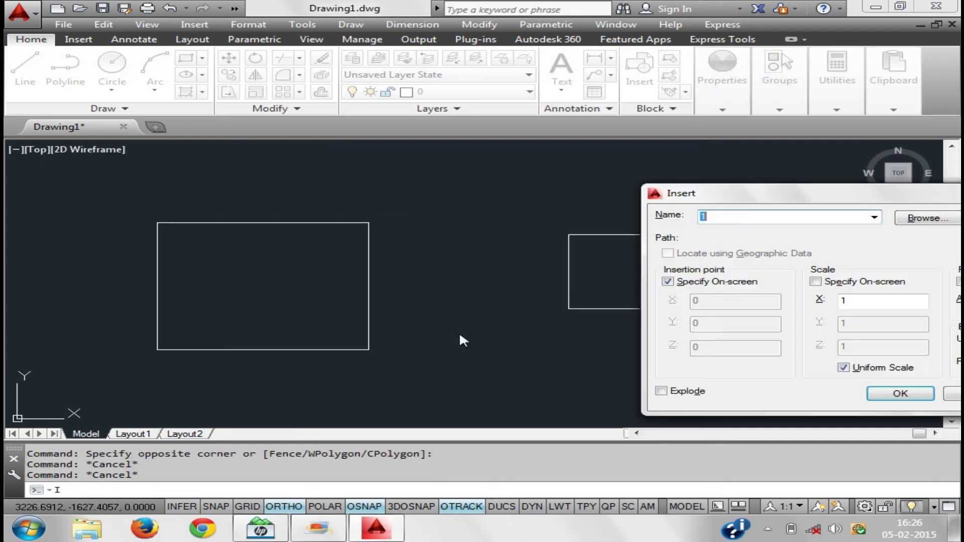
pyautogui.click(875, 217)
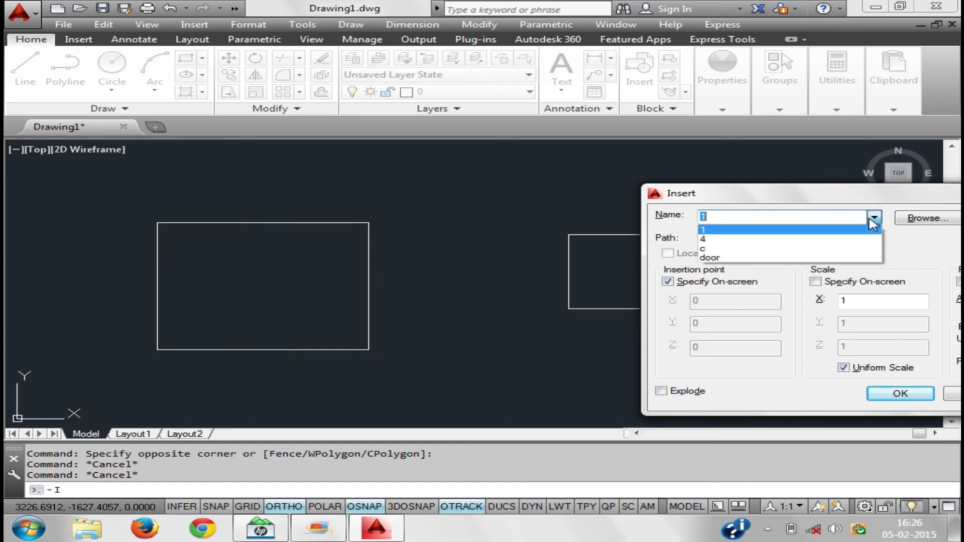
pyautogui.click(927, 218)
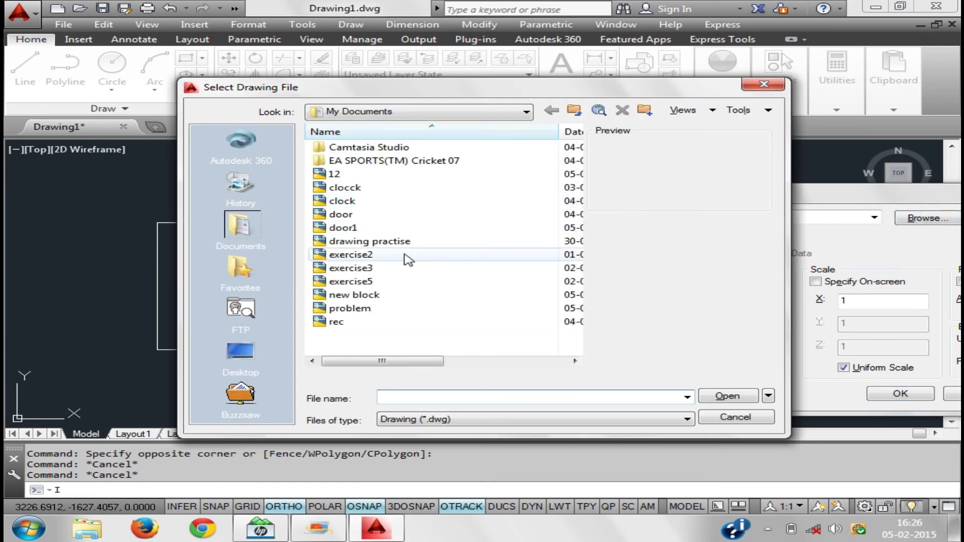
pyautogui.click(336, 174)
pyautogui.click(728, 397)
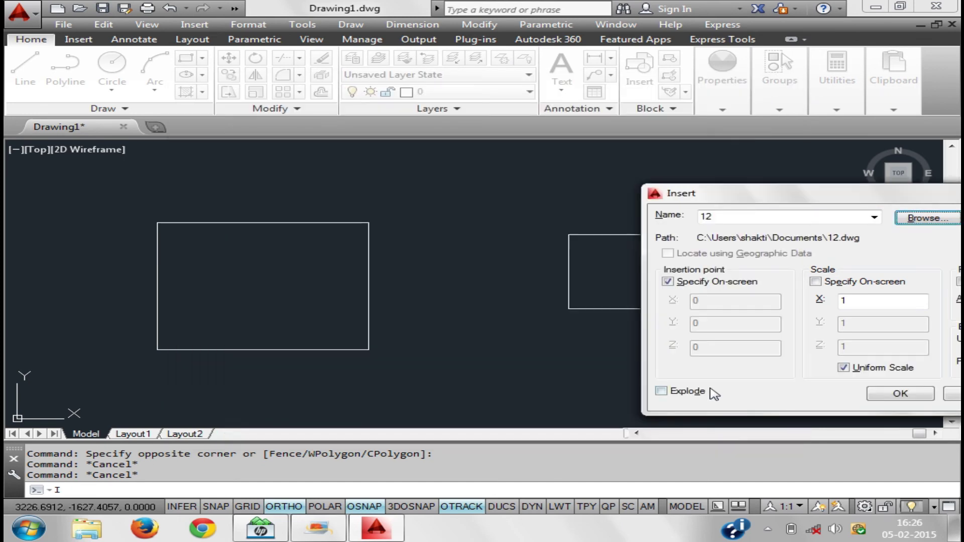
pyautogui.click(901, 394)
# Place the inserted 12 block in the drawing and window-select the right rectangle
pyautogui.scroll(-5, 583, 212)
pyautogui.moveTo(630, 234); pyautogui.dragTo(445, 282, button='middle')
pyautogui.click(650, 262)
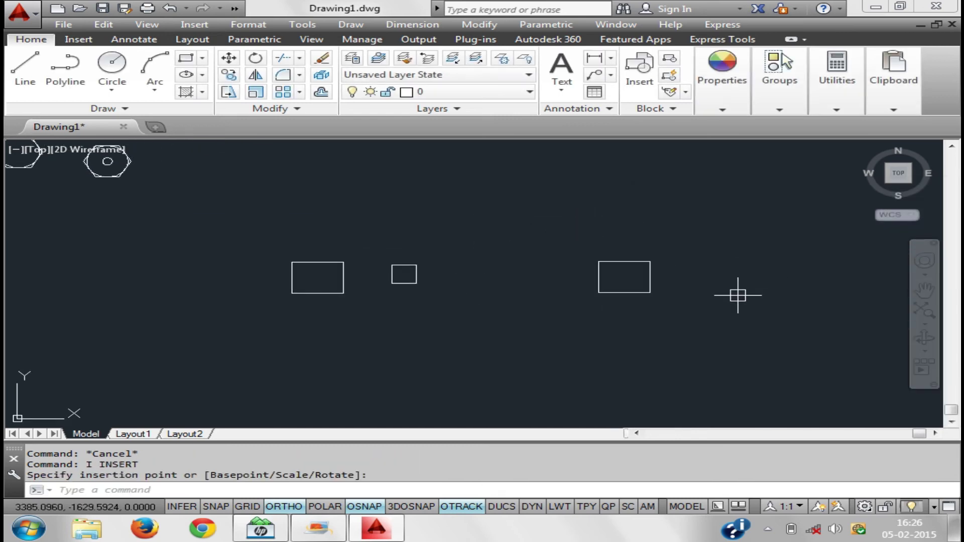
pyautogui.click(523, 262)
pyautogui.moveTo(722, 291)
pyautogui.mouseDown(button='middle')
pyautogui.moveTo(657, 298)
pyautogui.moveTo(521, 275)
pyautogui.moveTo(472, 294)
pyautogui.moveTo(495, 292)
pyautogui.mouseUp(button='middle')
pyautogui.click(624, 316)
pyautogui.scroll(1, 472, 294)
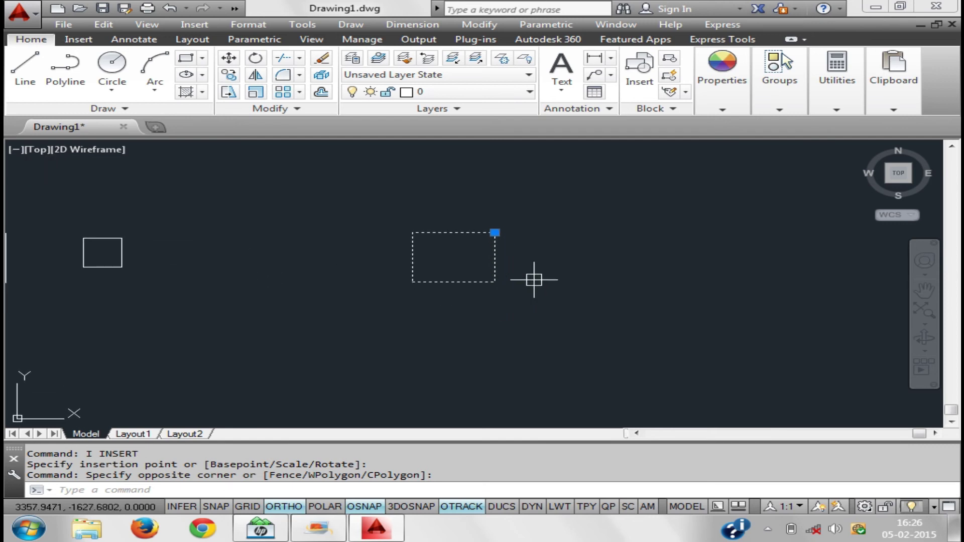
# Clear the selection, open Write Block with W, then cancel it
pyautogui.press('Escape')
pyautogui.press('Escape')
pyautogui.write('wb')
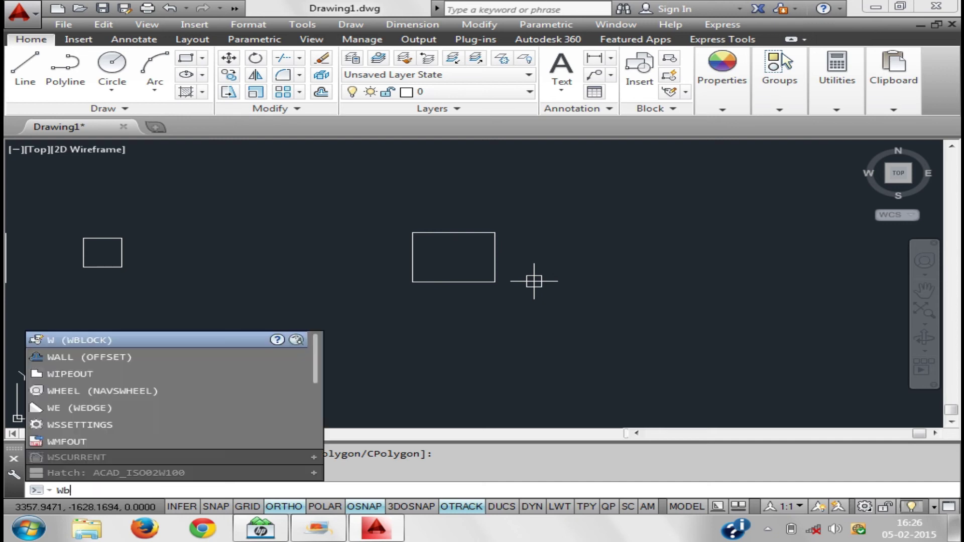
pyautogui.press('Return')
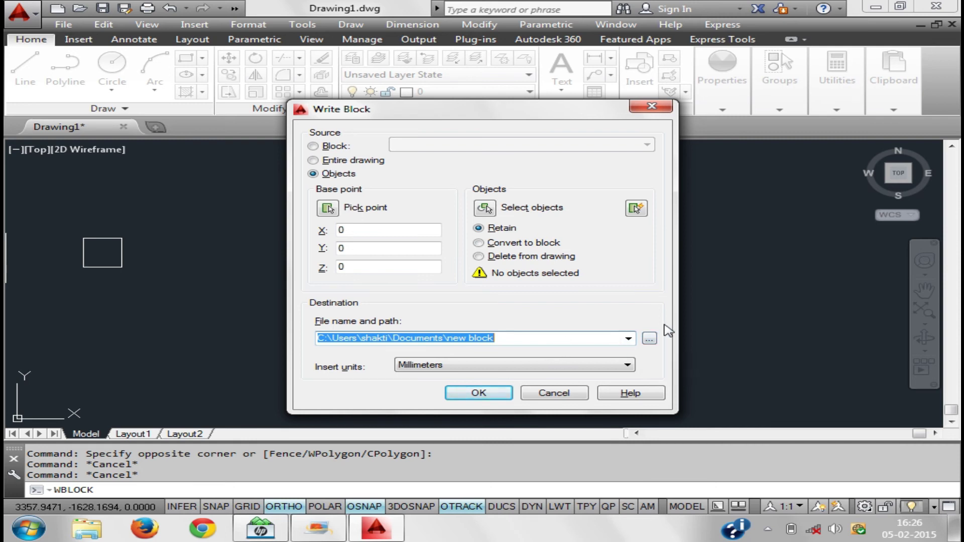
pyautogui.click(554, 393)
# Open the Block Definition dialog with B and untick Open in block editor
pyautogui.moveTo(418, 309); pyautogui.dragTo(452, 345, button='middle')
pyautogui.write('b')
pyautogui.press('Return')
pyautogui.click(504, 404)
# Define block 3 from the hexagons and rectangles, based at a rectangle's top-left corner
pyautogui.click(525, 180)
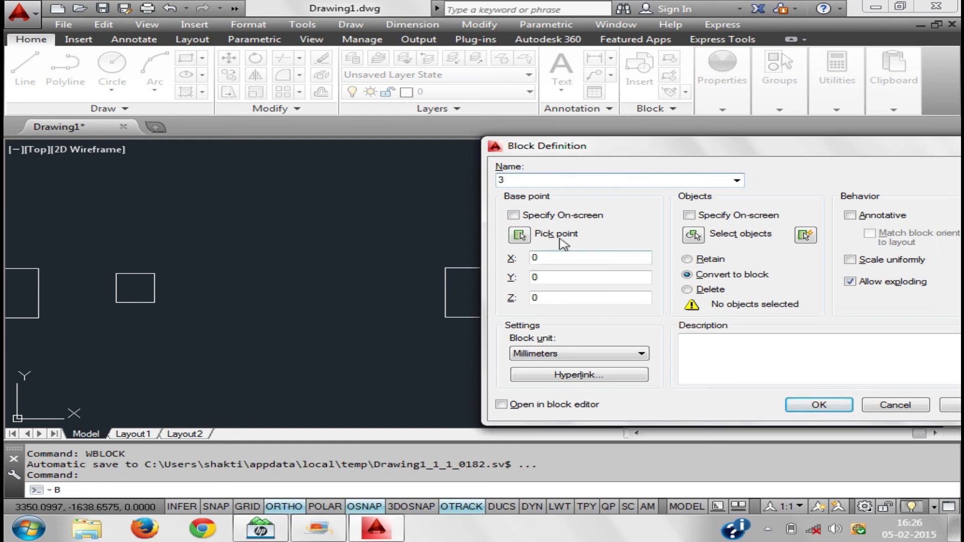
pyautogui.click(519, 235)
pyautogui.click(445, 267)
pyautogui.click(694, 232)
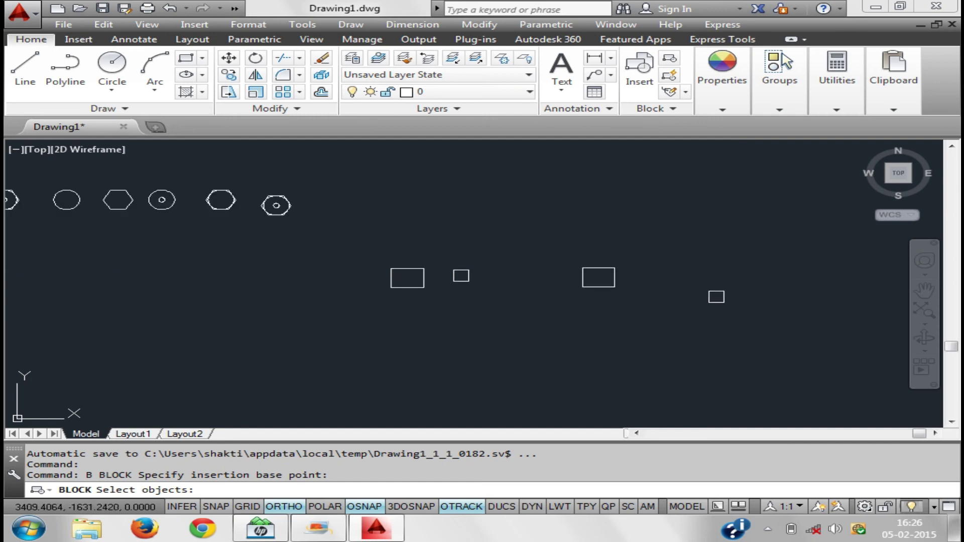
pyautogui.click(780, 327)
pyautogui.click(189, 189)
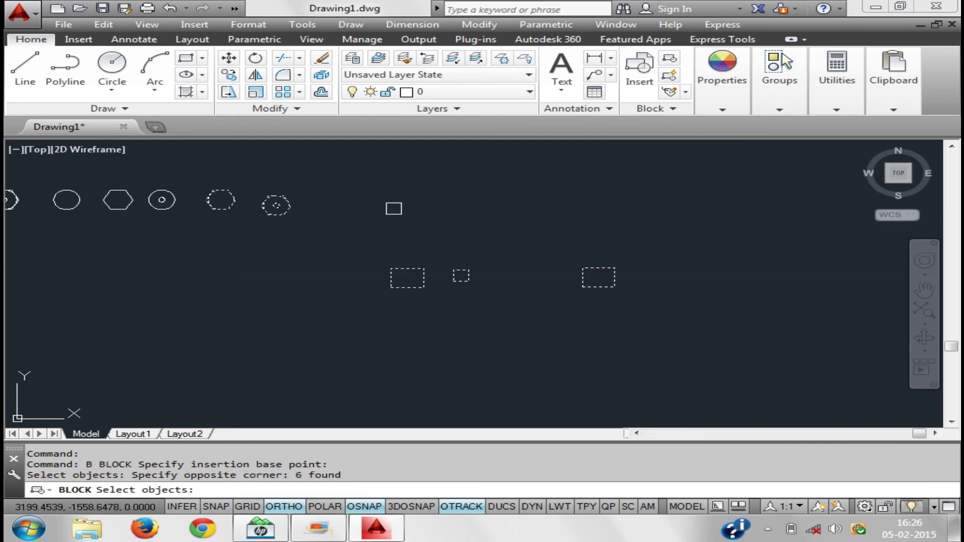
pyautogui.press('Return')
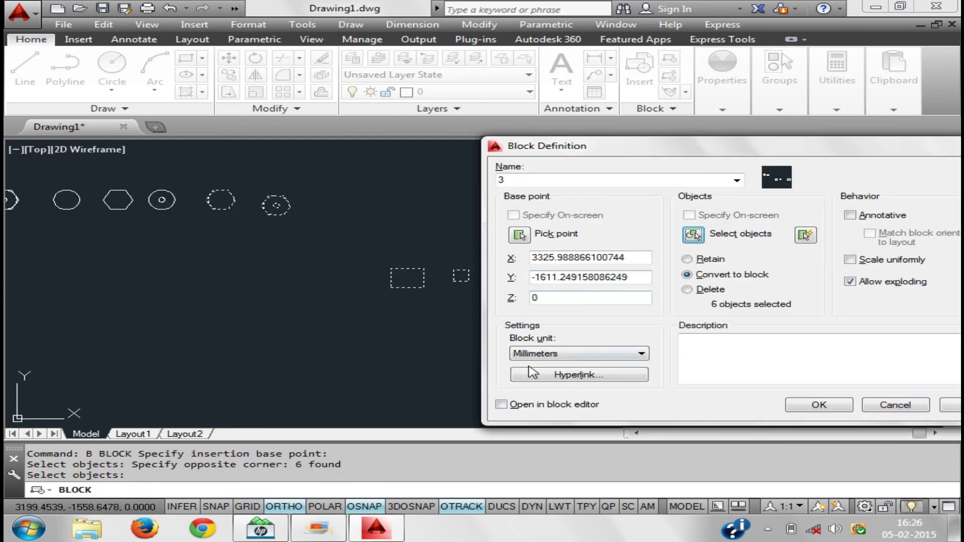
pyautogui.click(819, 405)
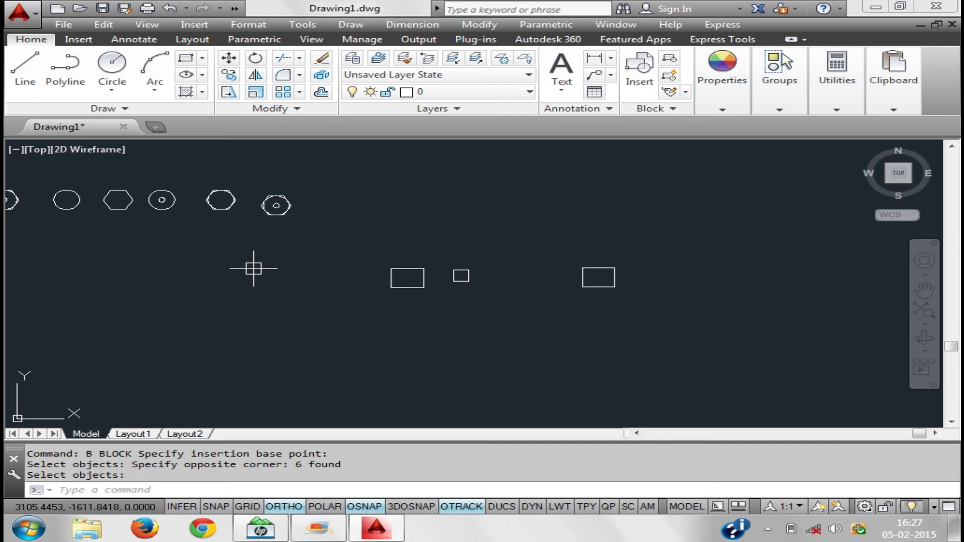
# Insert another copy of drawing 12 below the shapes without redefining it, then select block 3
pyautogui.write('i')
pyautogui.press('Return')
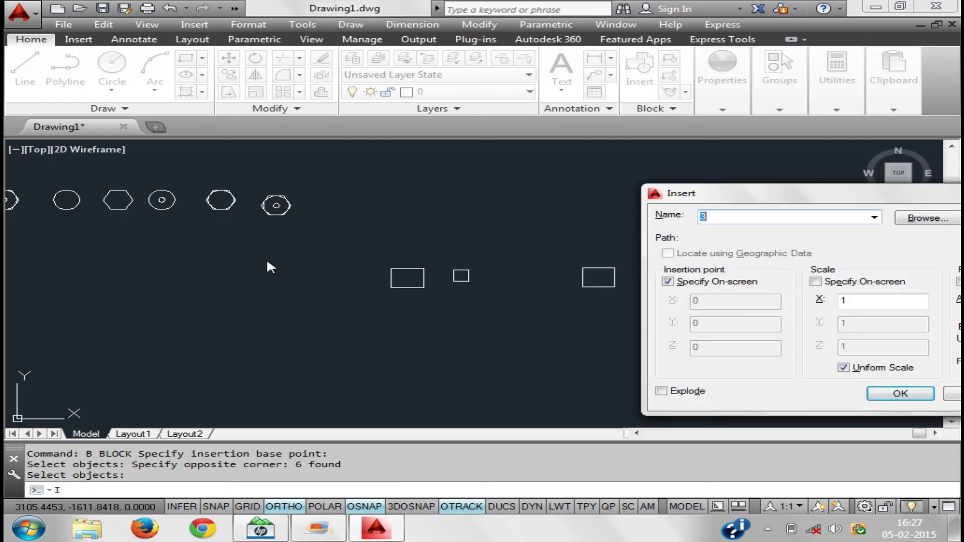
pyautogui.click(874, 217)
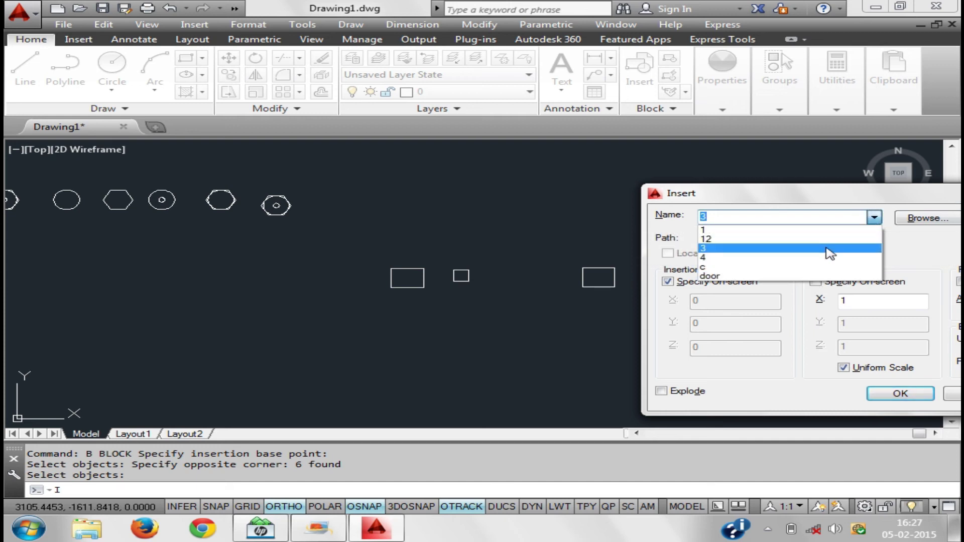
pyautogui.click(924, 222)
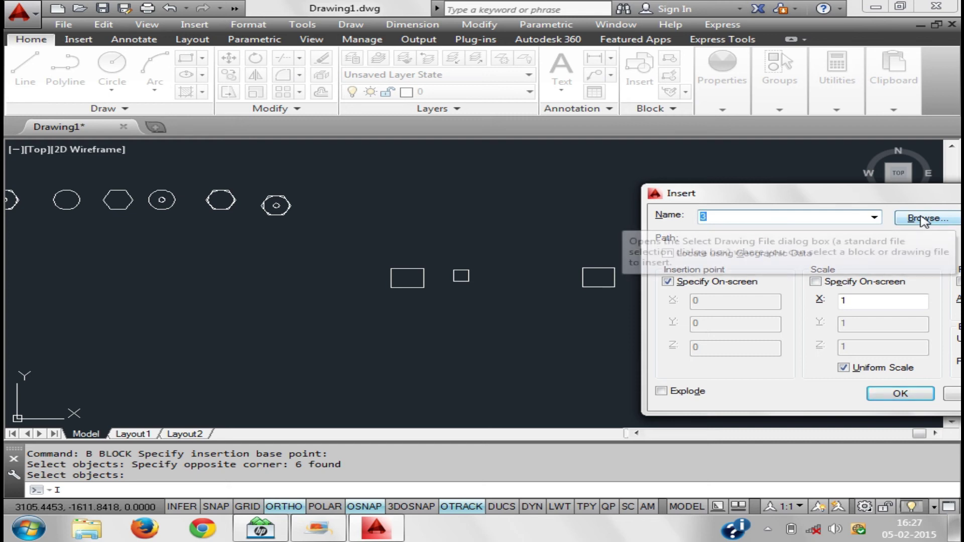
pyautogui.click(924, 220)
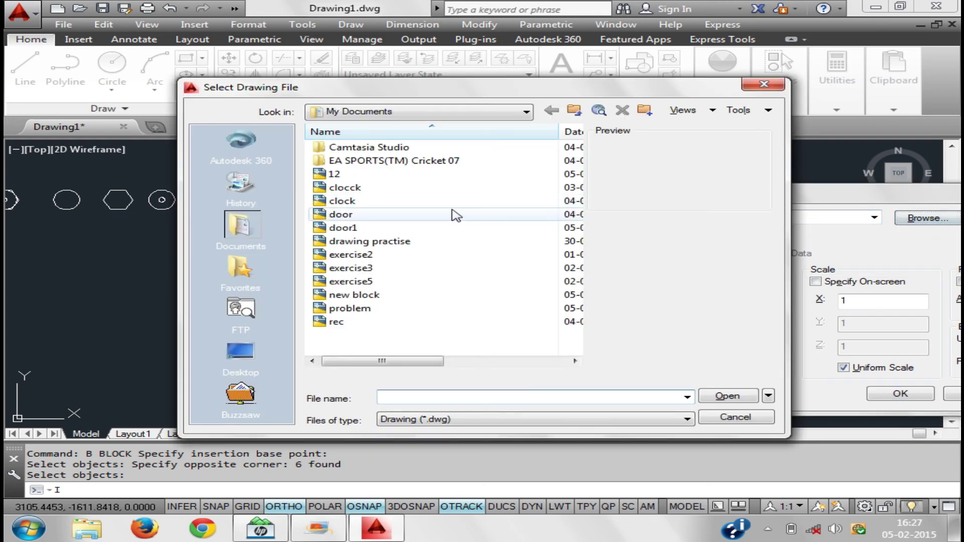
pyautogui.click(380, 176)
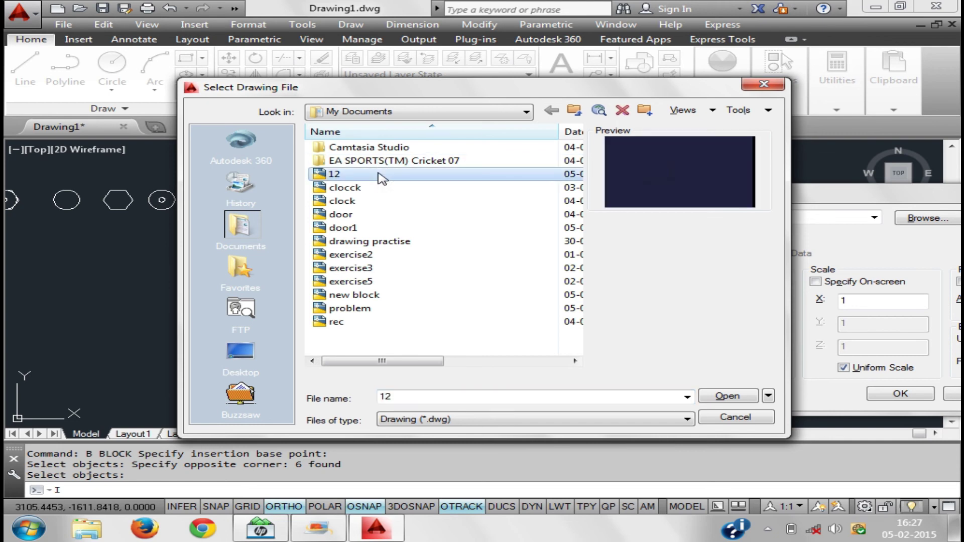
pyautogui.click(729, 399)
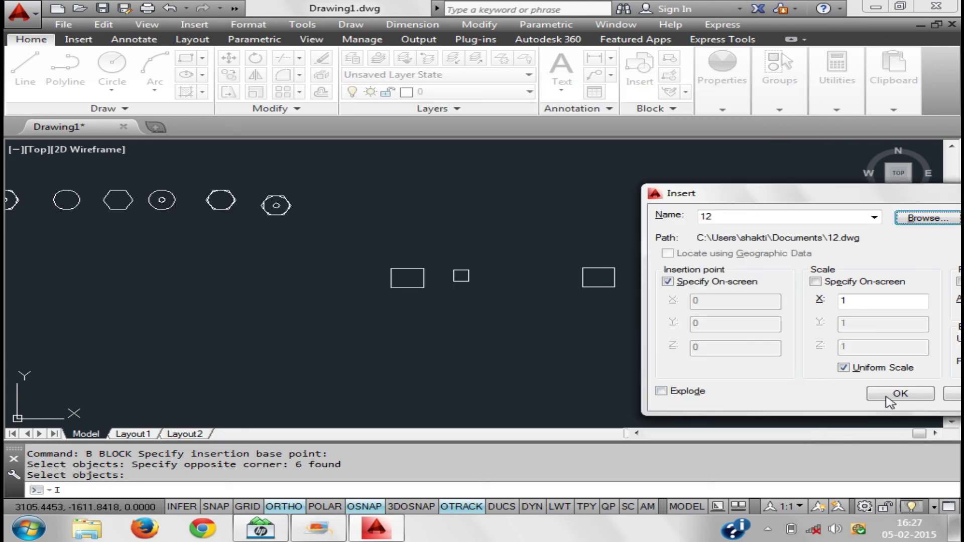
pyautogui.click(890, 402)
pyautogui.click(487, 300)
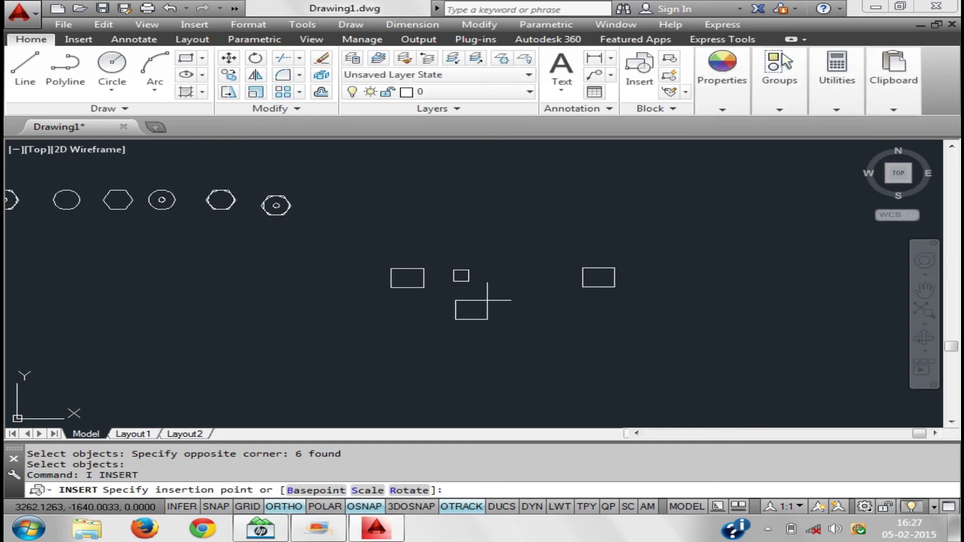
pyautogui.click(548, 352)
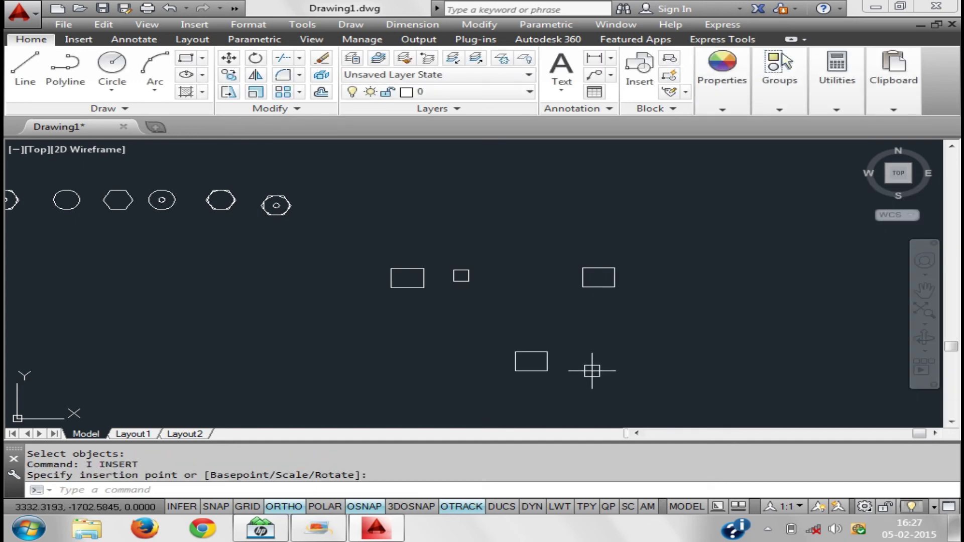
pyautogui.scroll(-2, 592, 371)
pyautogui.click(463, 305)
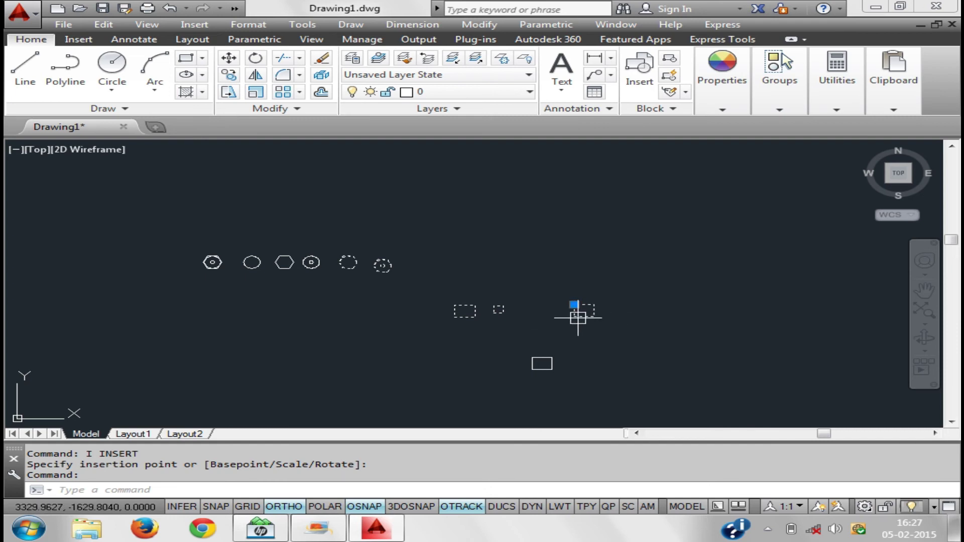
# Save block 3 in the Block Editor as 3, skipping the drawing-file export, and close
pyautogui.doubleClick(578, 318)
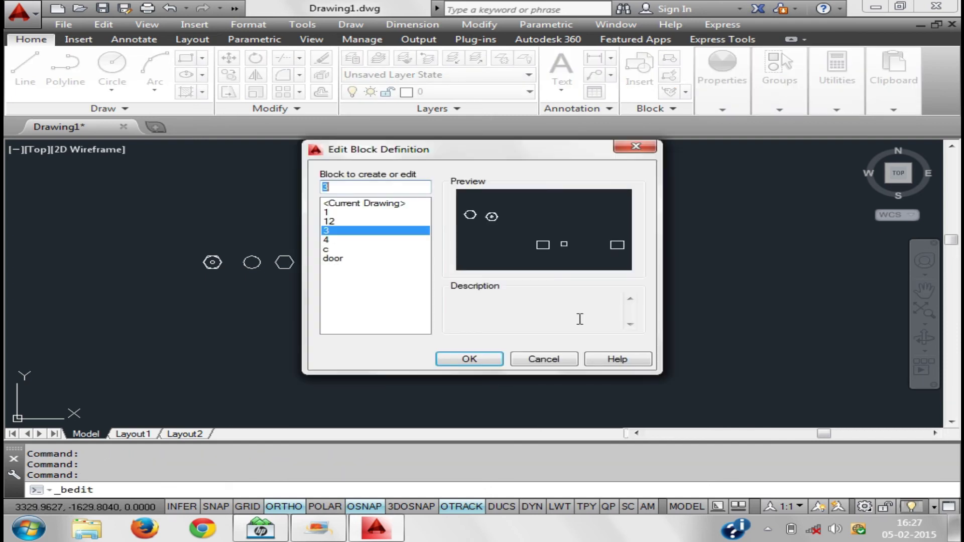
pyautogui.click(482, 360)
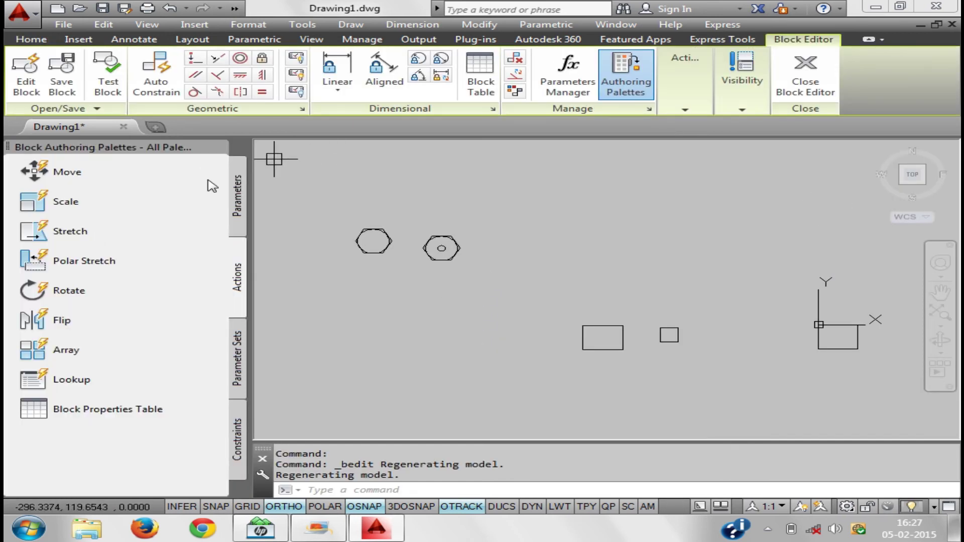
pyautogui.click(58, 109)
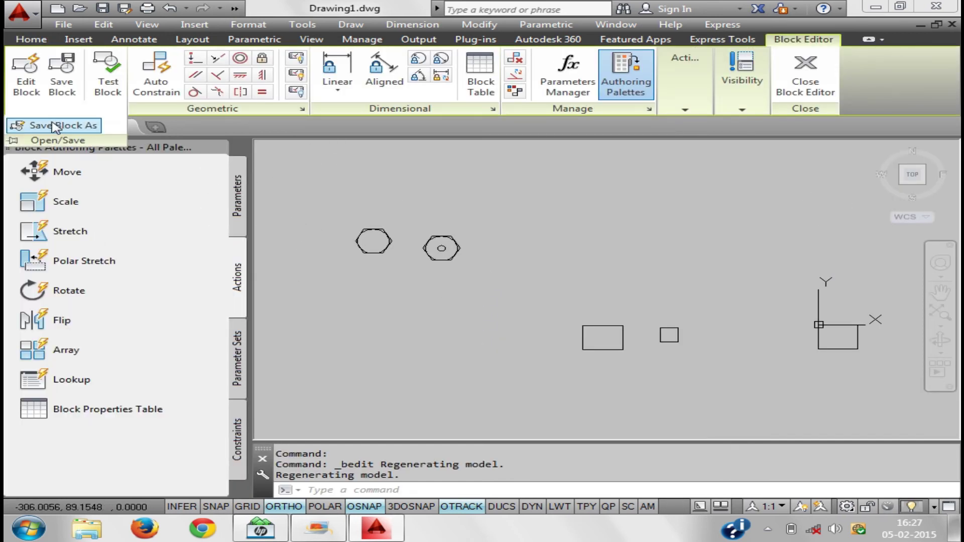
pyautogui.click(57, 125)
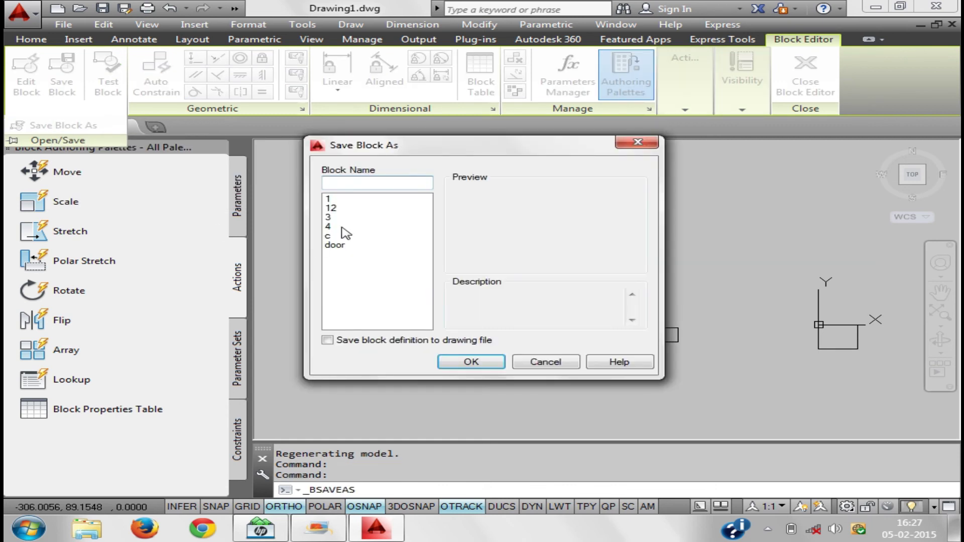
pyautogui.click(328, 217)
pyautogui.click(327, 340)
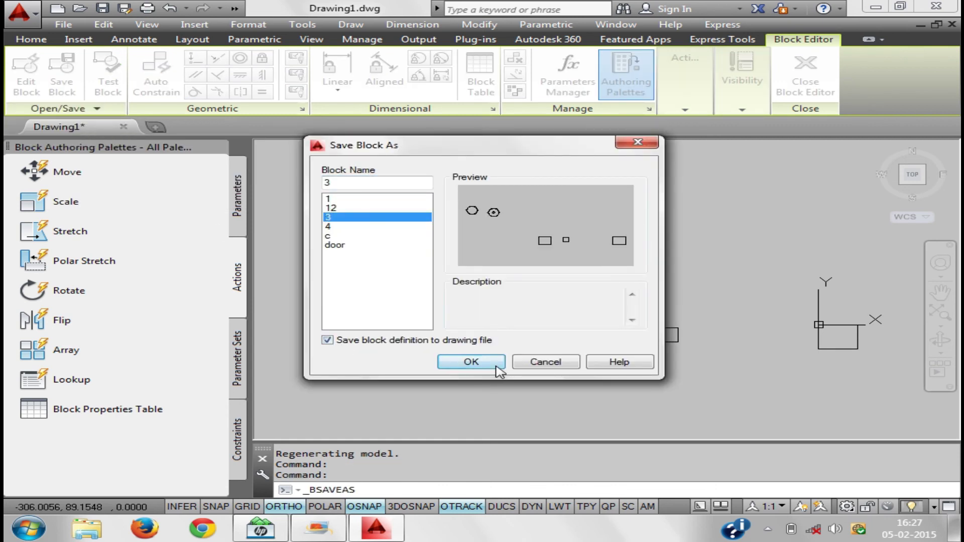
pyautogui.click(494, 369)
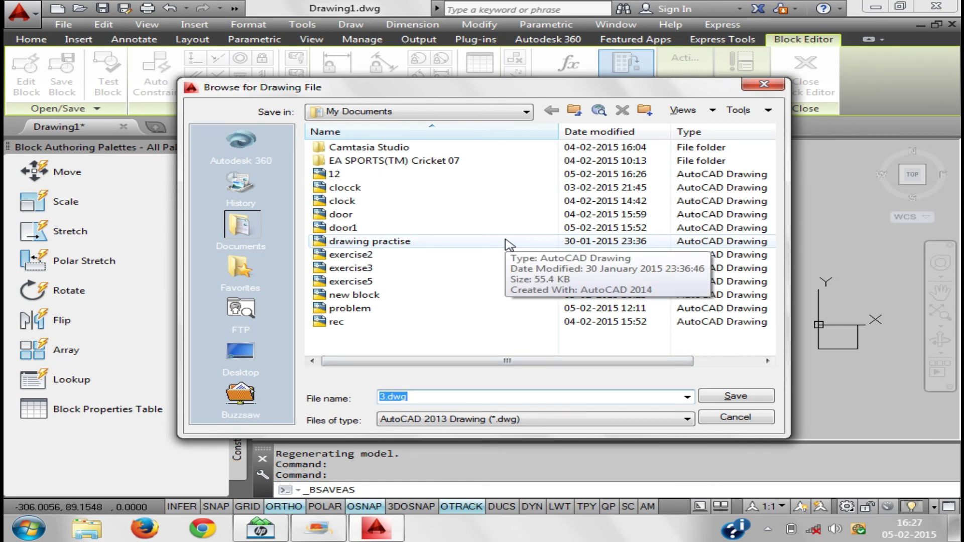
pyautogui.click(741, 418)
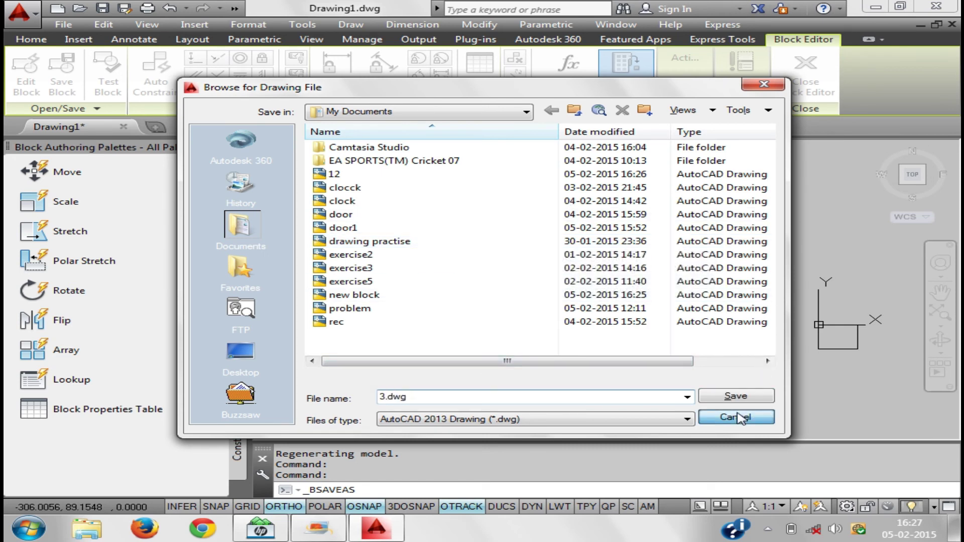
pyautogui.click(819, 94)
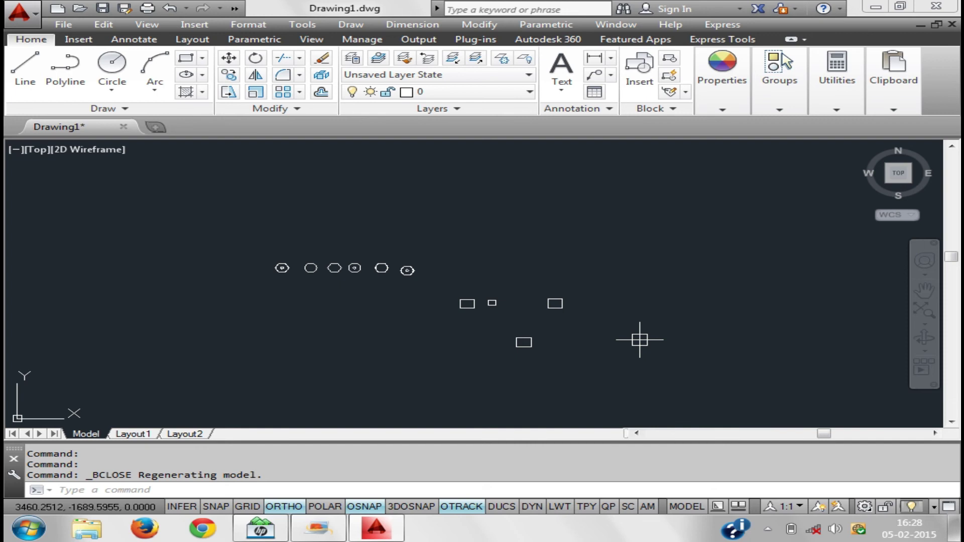
# Briefly reopen block 3 in the Block Editor, close it, and pan left
pyautogui.doubleClick(378, 268)
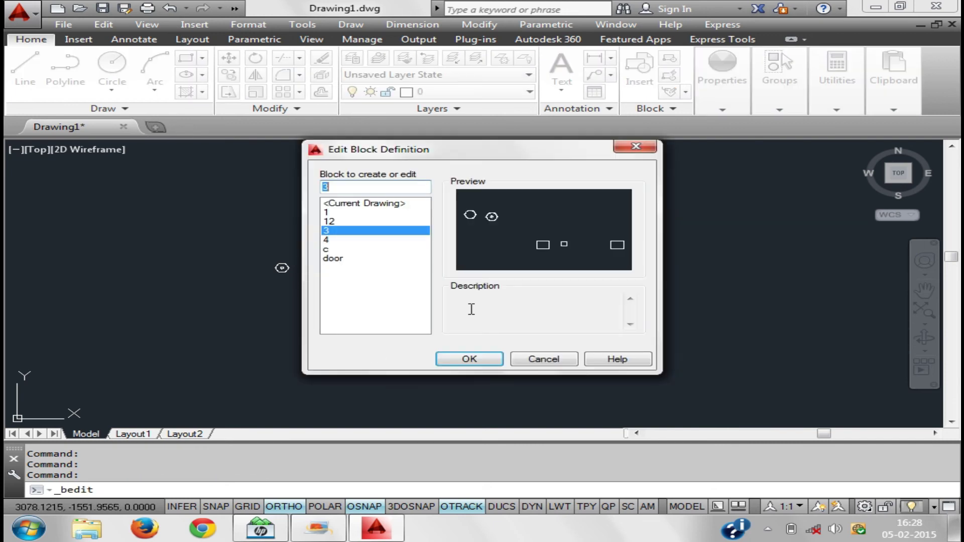
pyautogui.click(491, 361)
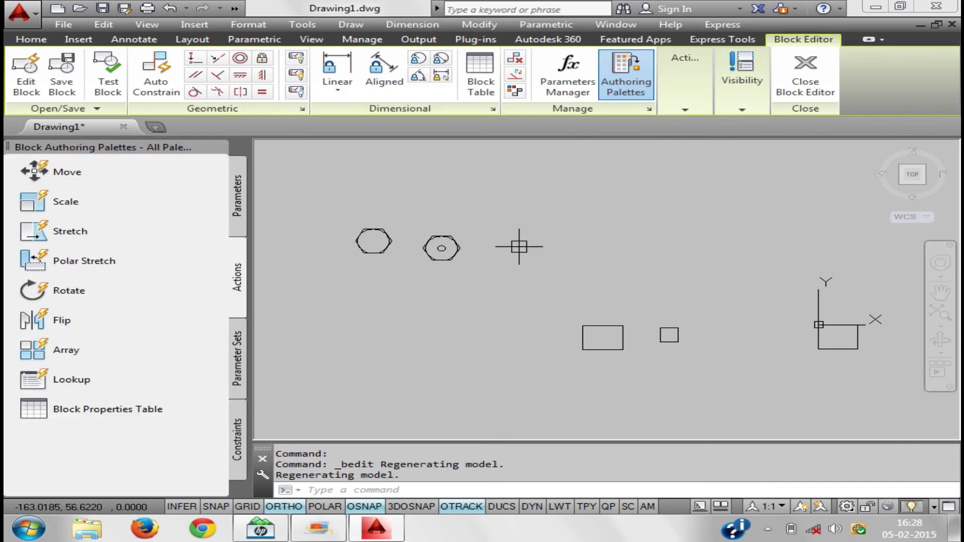
pyautogui.click(805, 75)
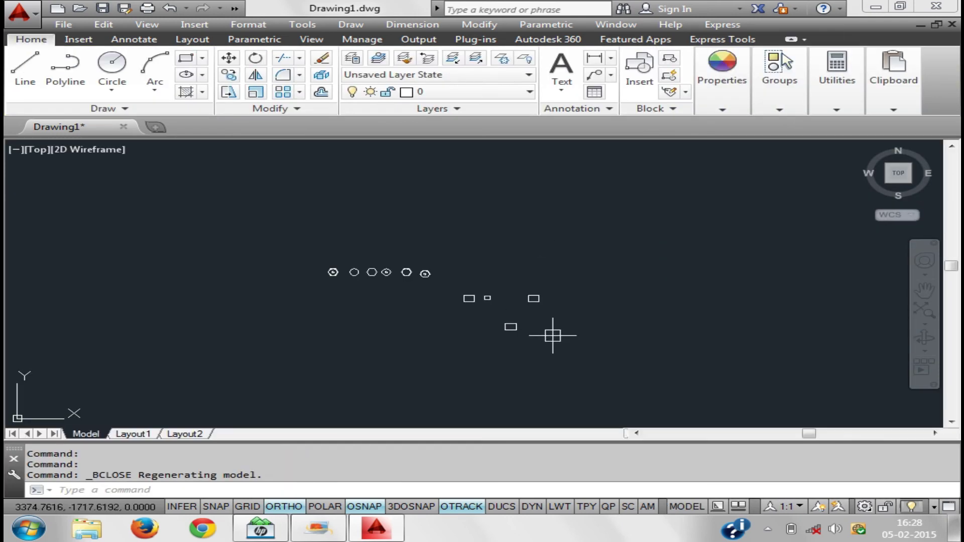
pyautogui.moveTo(553, 336); pyautogui.dragTo(460, 341, button='middle')
# Draw a tall rectangle with RECTANG and center it in view
pyautogui.write('rec')
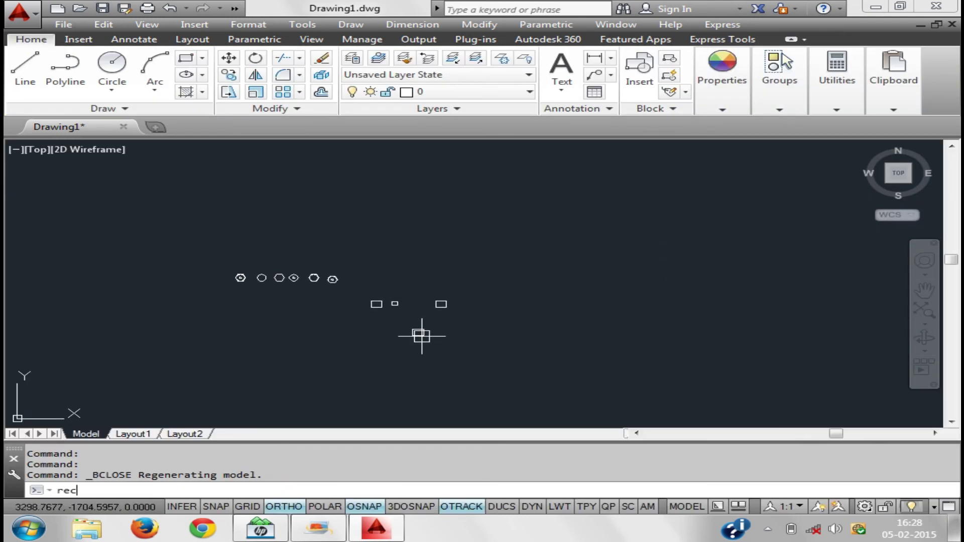
pyautogui.press('Return')
pyautogui.click(596, 339)
pyautogui.click(674, 226)
pyautogui.moveTo(702, 292); pyautogui.dragTo(628, 291, button='middle')
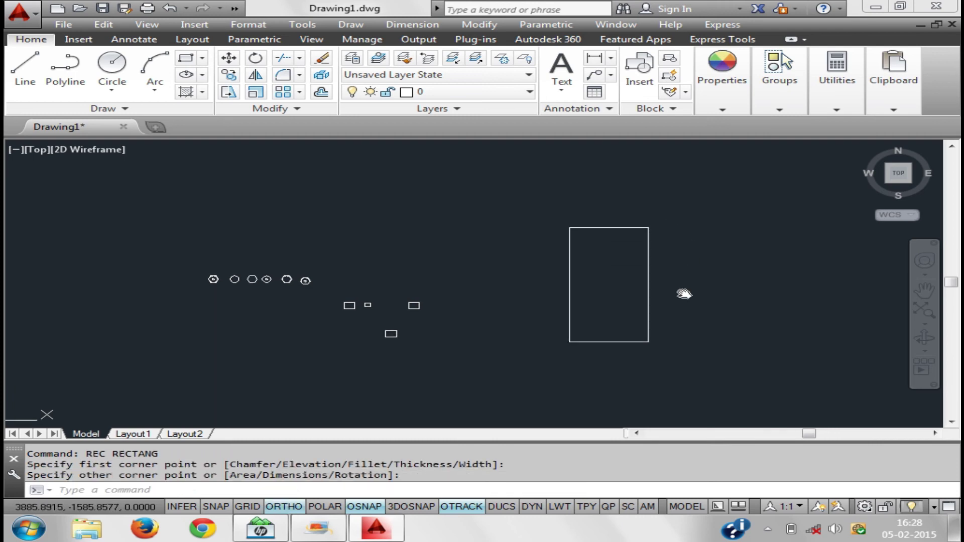
pyautogui.moveTo(573, 279); pyautogui.dragTo(482, 276, button='middle')
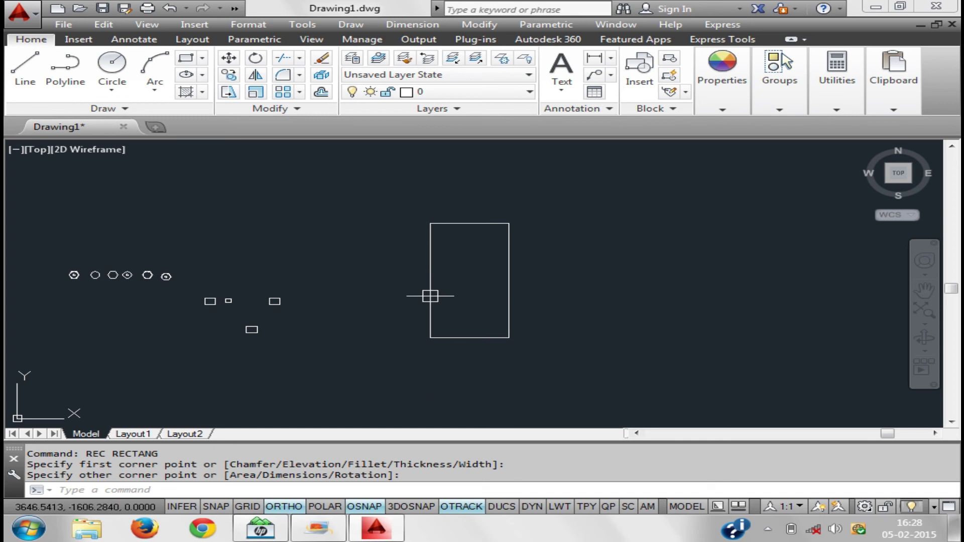
pyautogui.moveTo(430, 296)
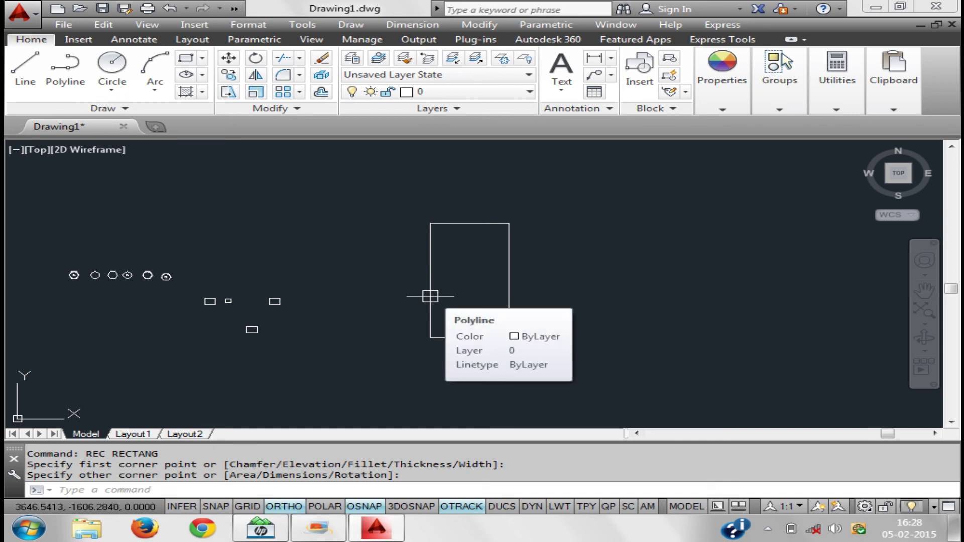
pyautogui.write('b')
# Create block e from the rectangle, based at its corner, set to open in the Block Editor
pyautogui.press('Return')
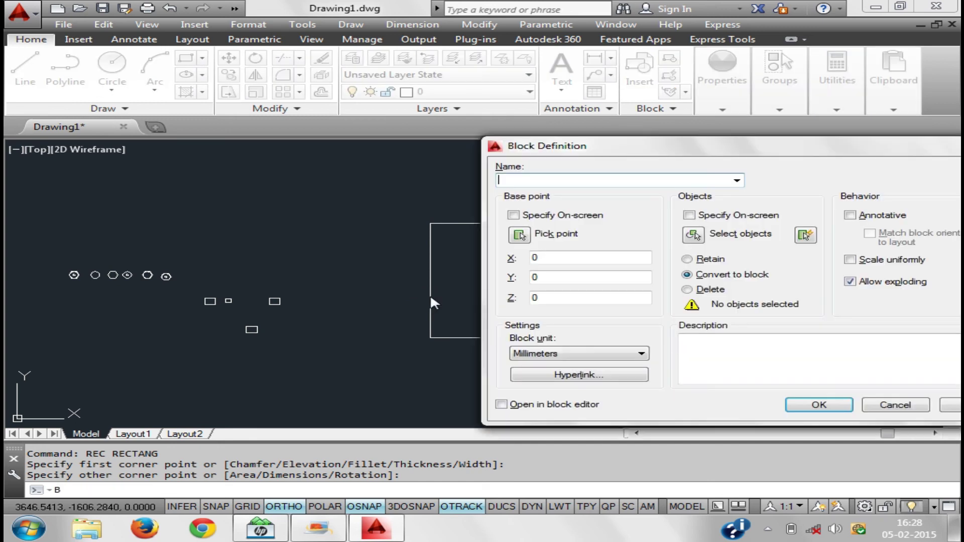
pyautogui.write('e')
pyautogui.click(520, 234)
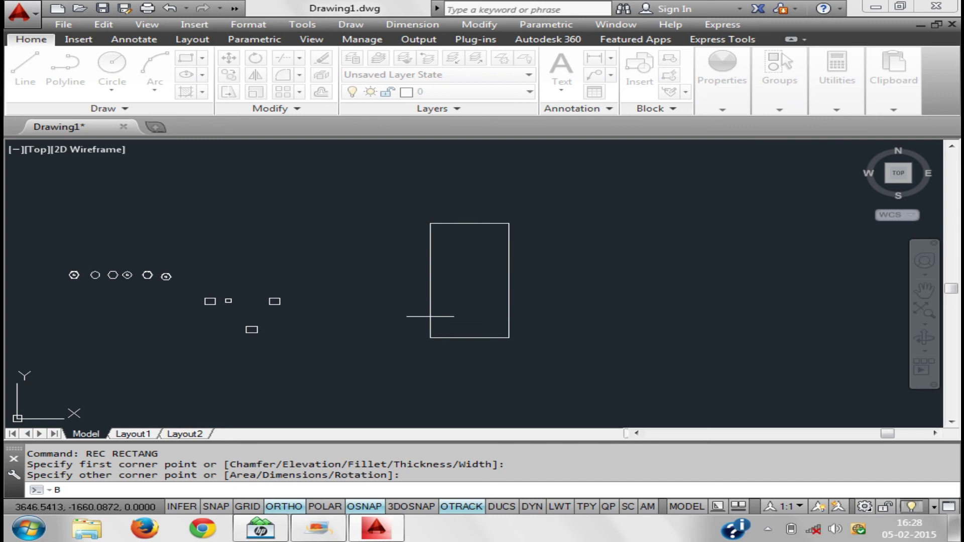
pyautogui.click(430, 338)
pyautogui.click(694, 235)
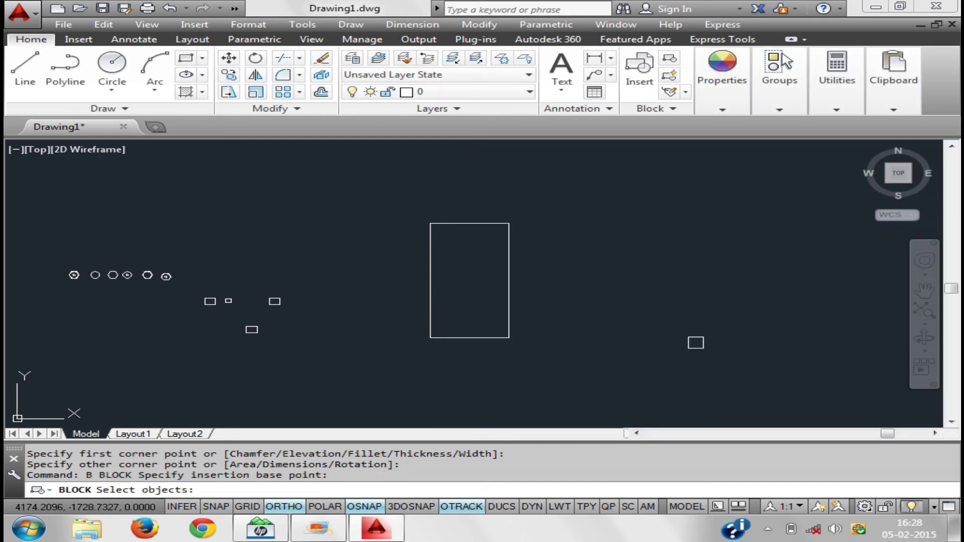
pyautogui.click(695, 340)
pyautogui.click(414, 304)
pyautogui.press('Return')
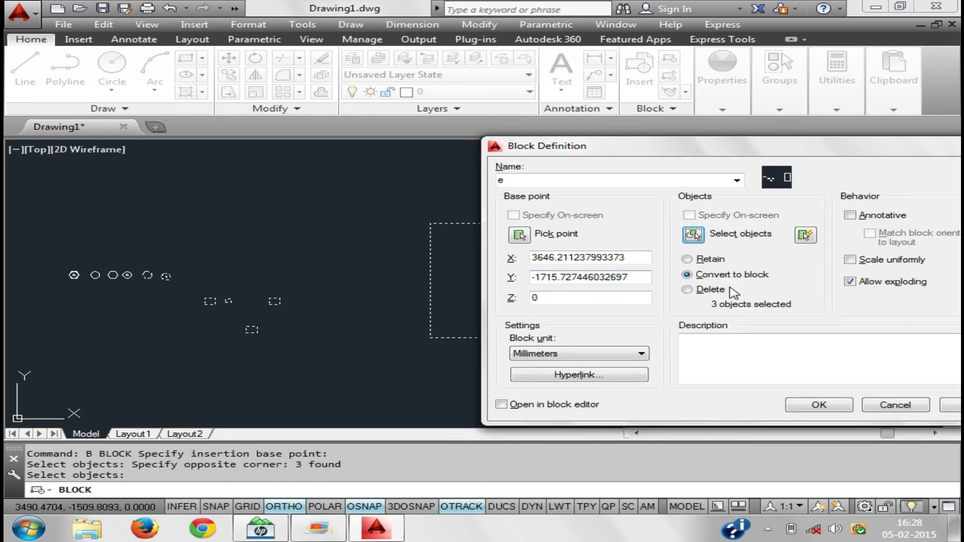
pyautogui.click(515, 406)
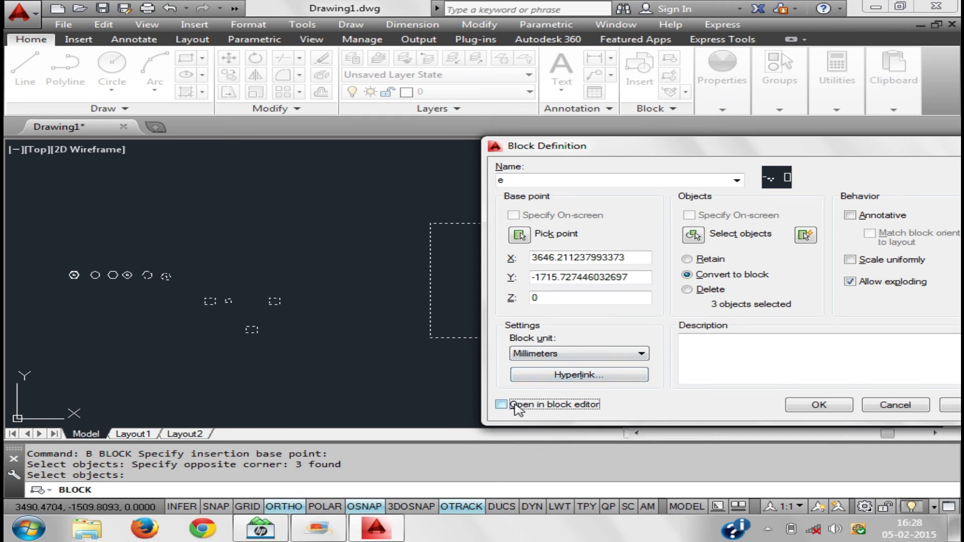
pyautogui.click(818, 405)
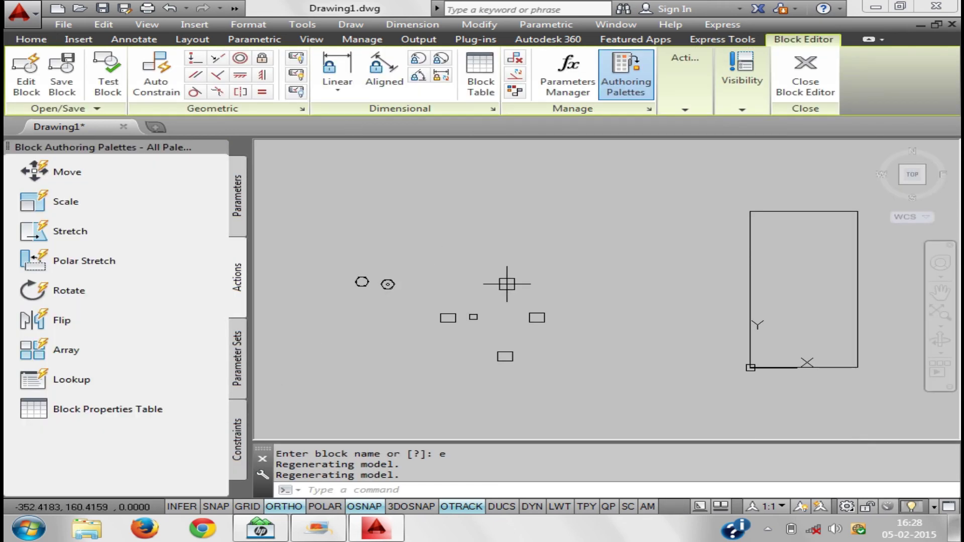
# Close the Block Editor discarding changes to block e
pyautogui.moveTo(764, 312)
pyautogui.mouseDown(button='middle')
pyautogui.moveTo(689, 327)
pyautogui.moveTo(717, 316)
pyautogui.mouseUp(button='middle')
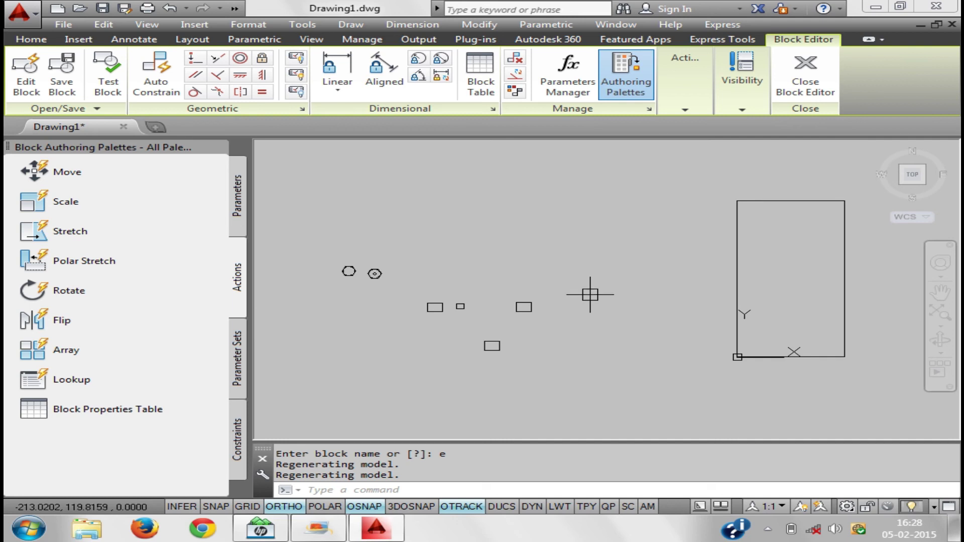
pyautogui.click(805, 76)
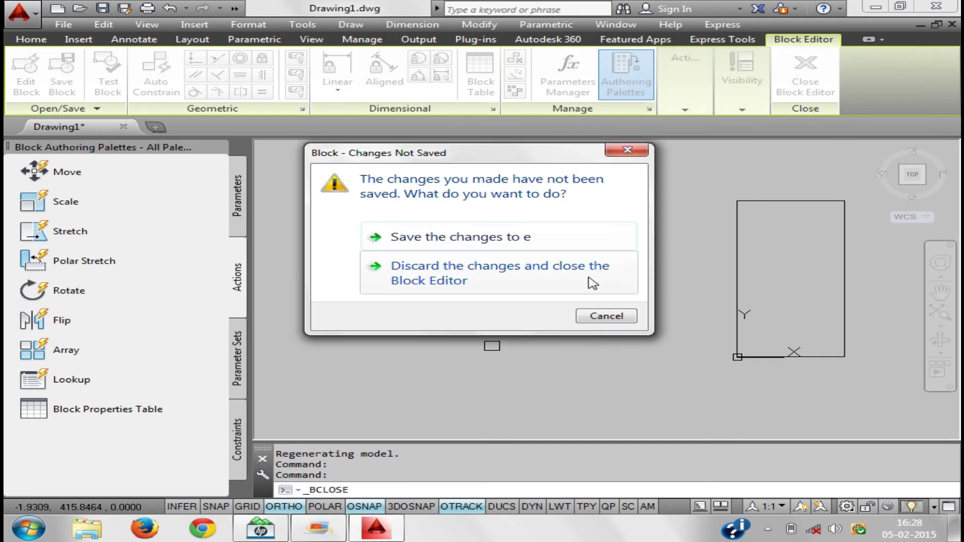
pyautogui.click(585, 279)
pyautogui.scroll(-4, 376, 272)
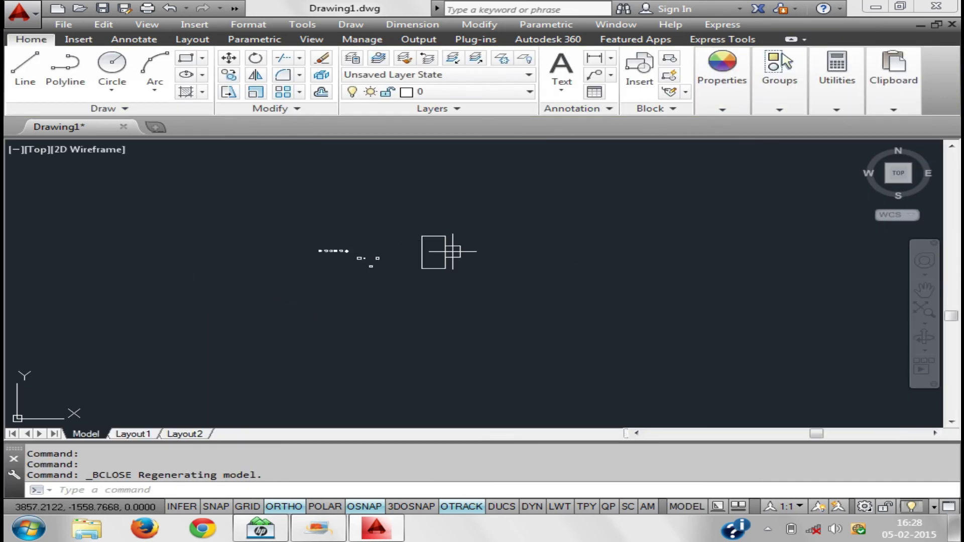
# Erase all objects in the drawing and confirm nothing remains
pyautogui.click(454, 323)
pyautogui.click(262, 205)
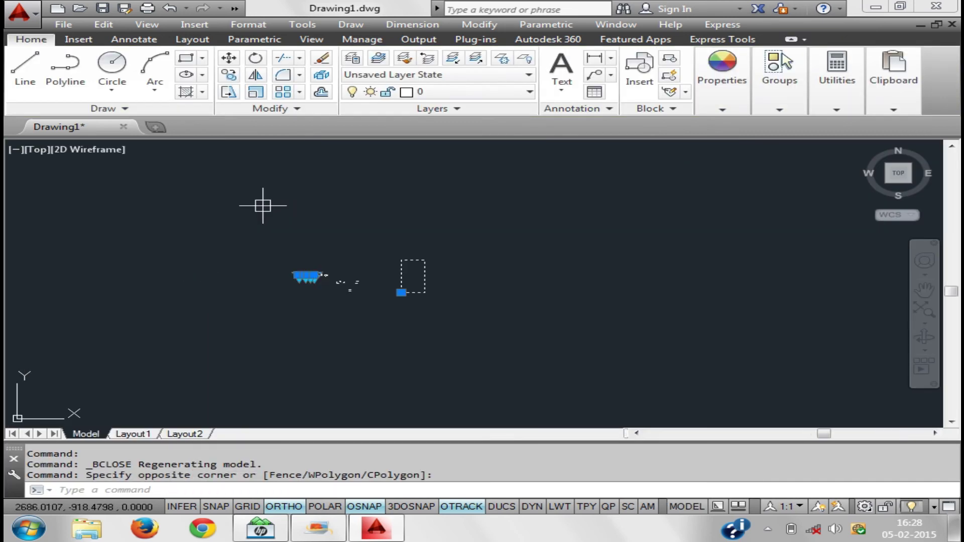
pyautogui.press('Delete')
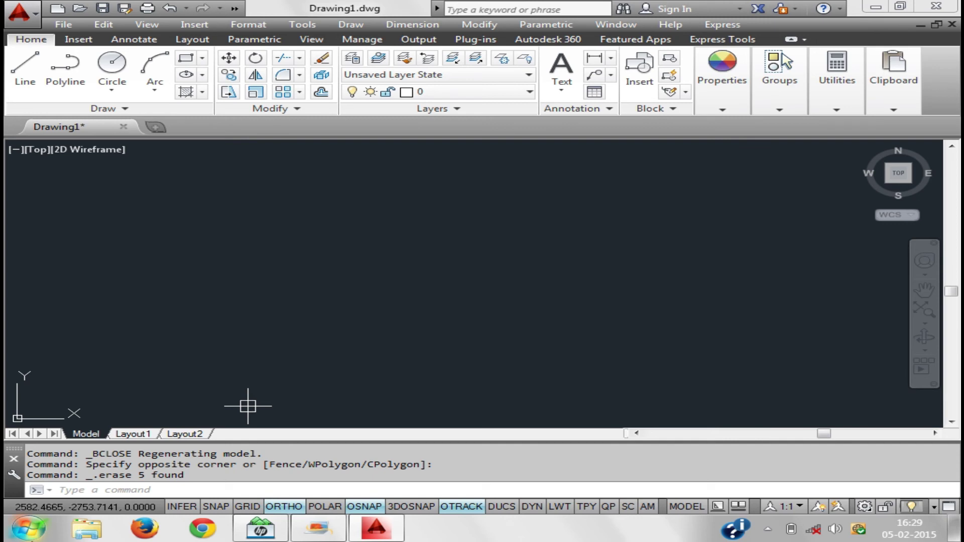
pyautogui.click(580, 307)
pyautogui.click(372, 260)
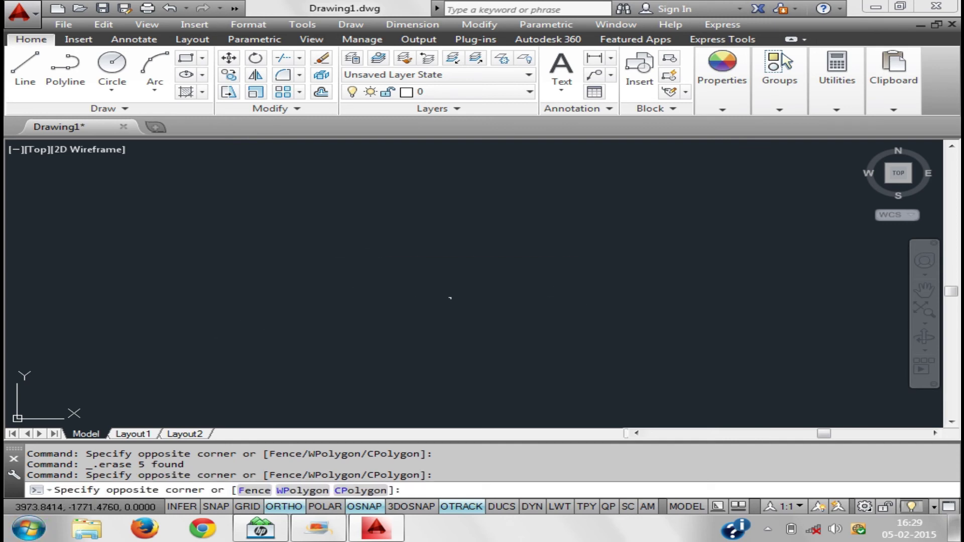
pyautogui.click(450, 298)
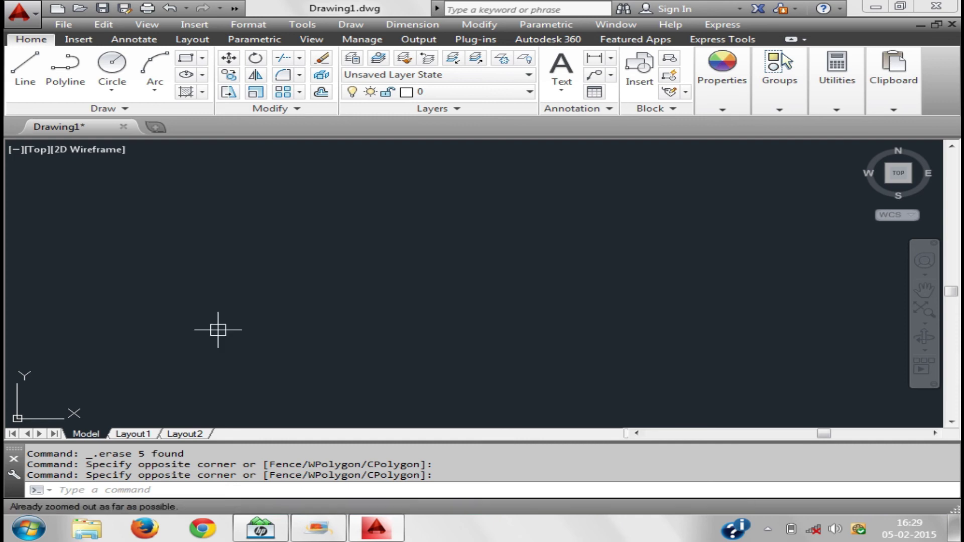
# Draw a single horizontal line on the blank canvas
pyautogui.click(27, 90)
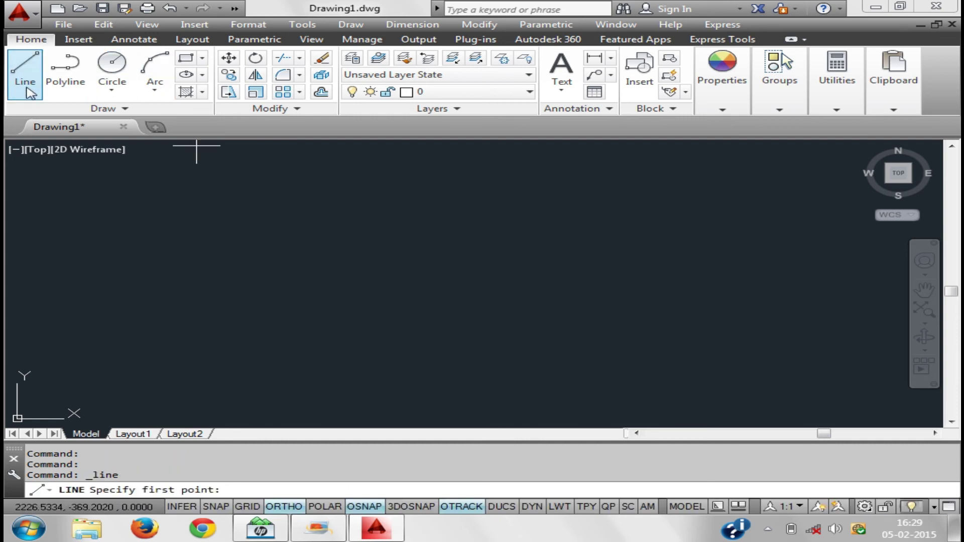
pyautogui.click(110, 306)
pyautogui.click(356, 198)
pyautogui.rightClick(350, 180)
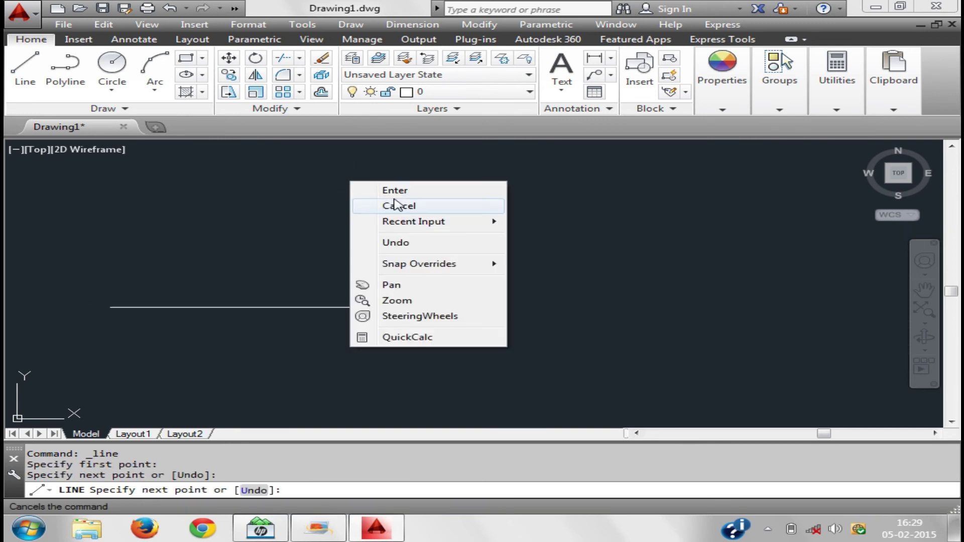
pyautogui.click(381, 191)
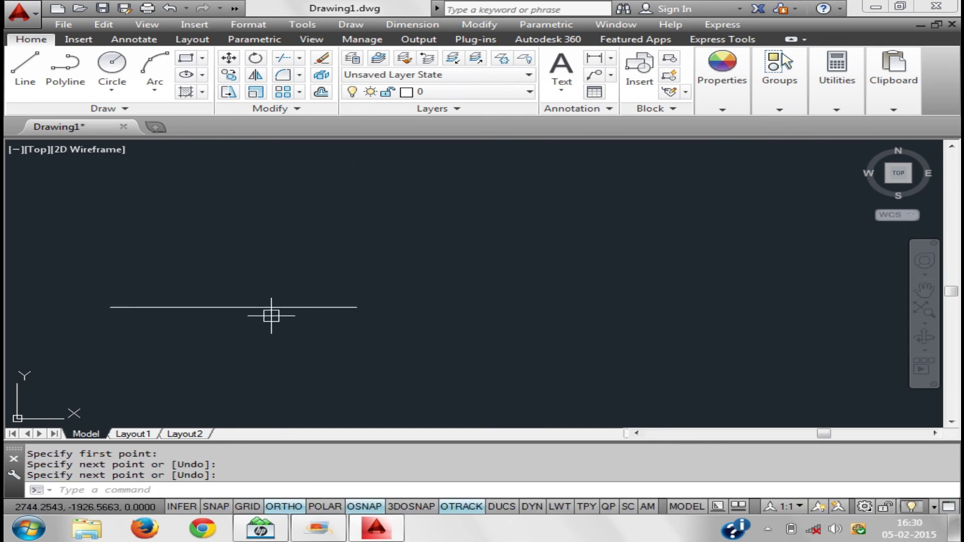
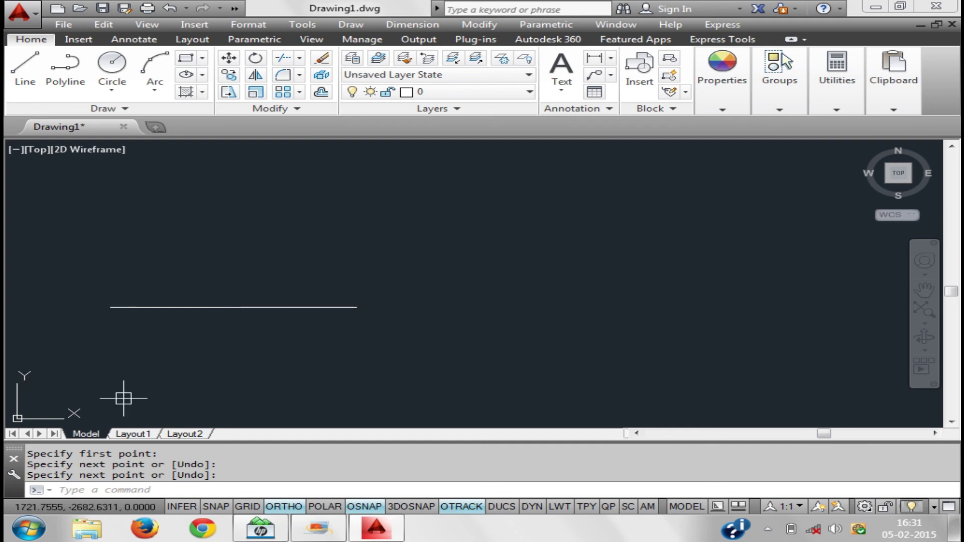
# Add a horizontal dimensional constraint between the line's two endpoints, placed below it
pyautogui.moveTo(232, 353); pyautogui.dragTo(269, 378, button='middle')
pyautogui.moveTo(389, 346); pyautogui.dragTo(355, 327, button='middle')
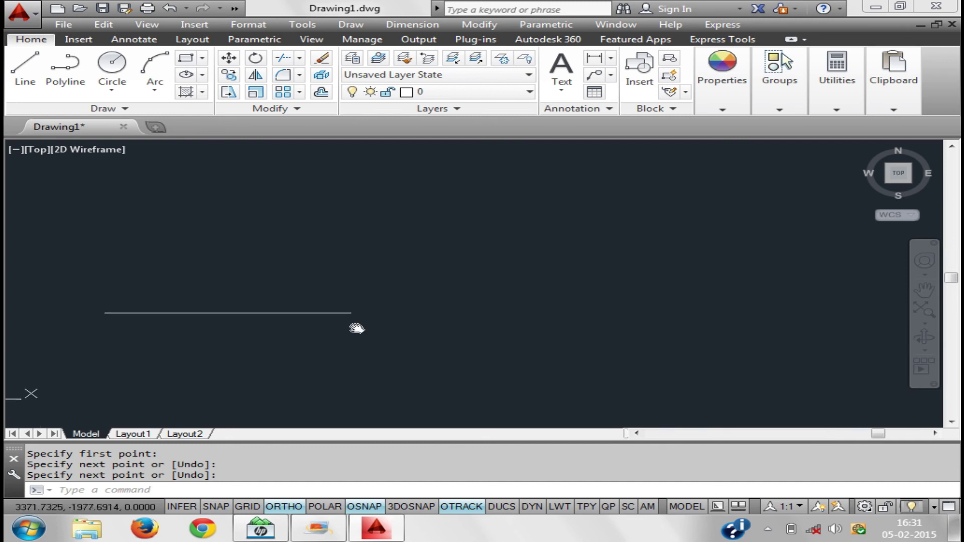
pyautogui.moveTo(295, 327); pyautogui.dragTo(366, 334, button='middle')
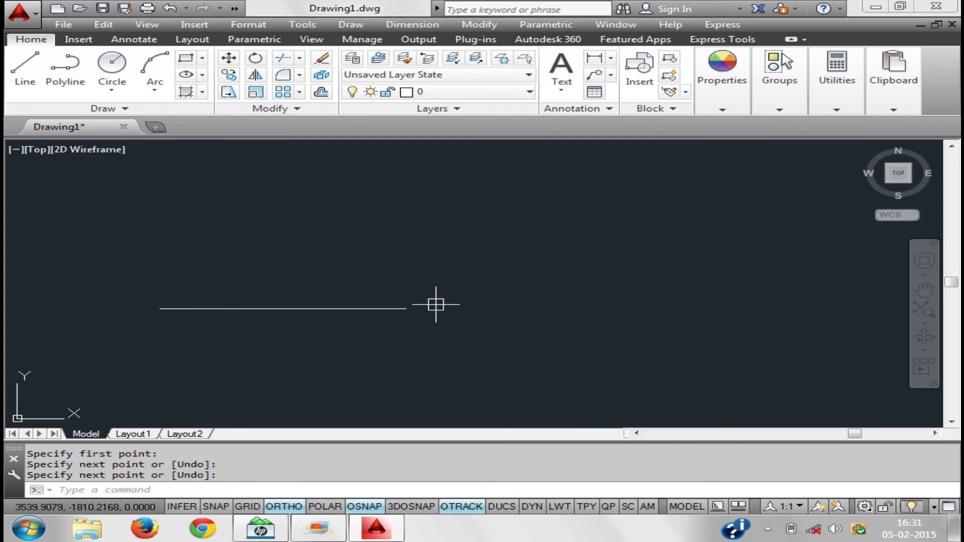
pyautogui.scroll(-2, 470, 354)
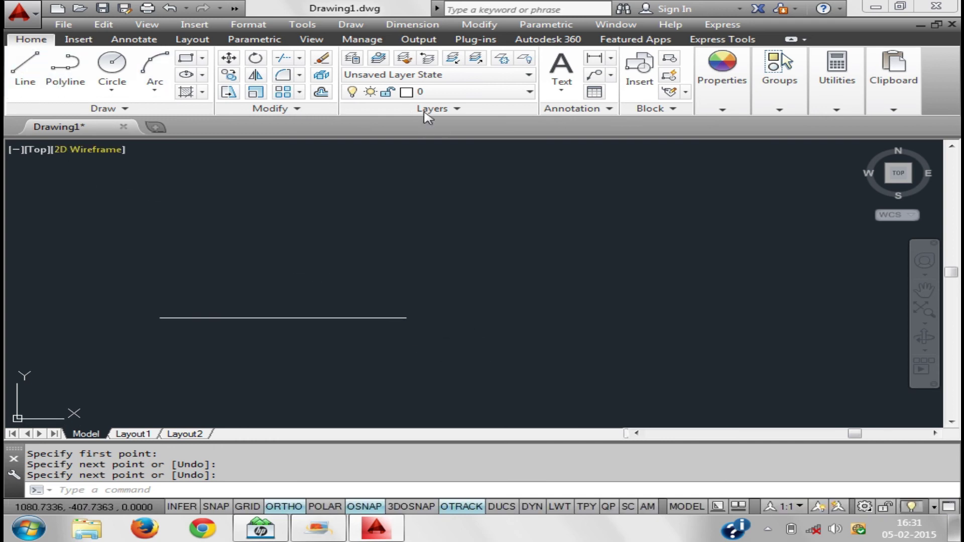
pyautogui.click(261, 40)
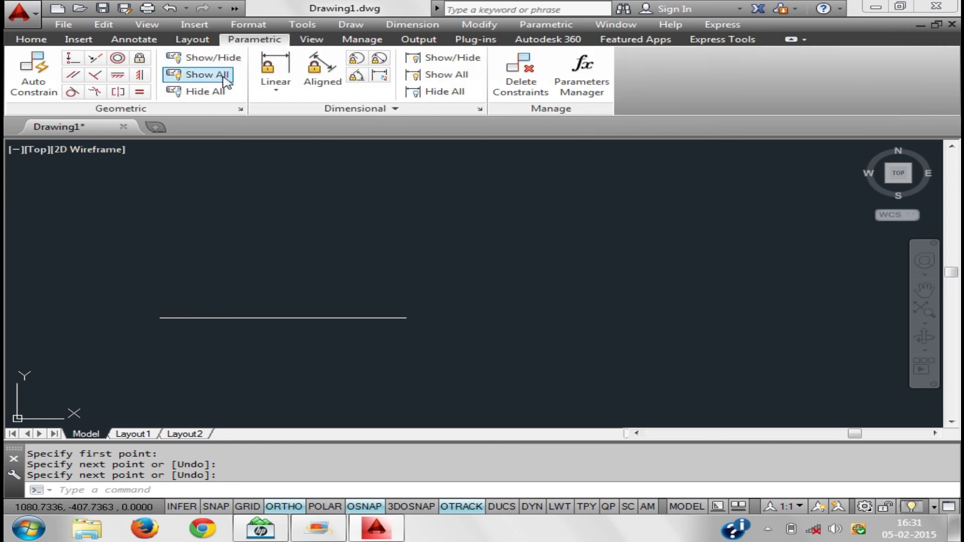
pyautogui.click(291, 86)
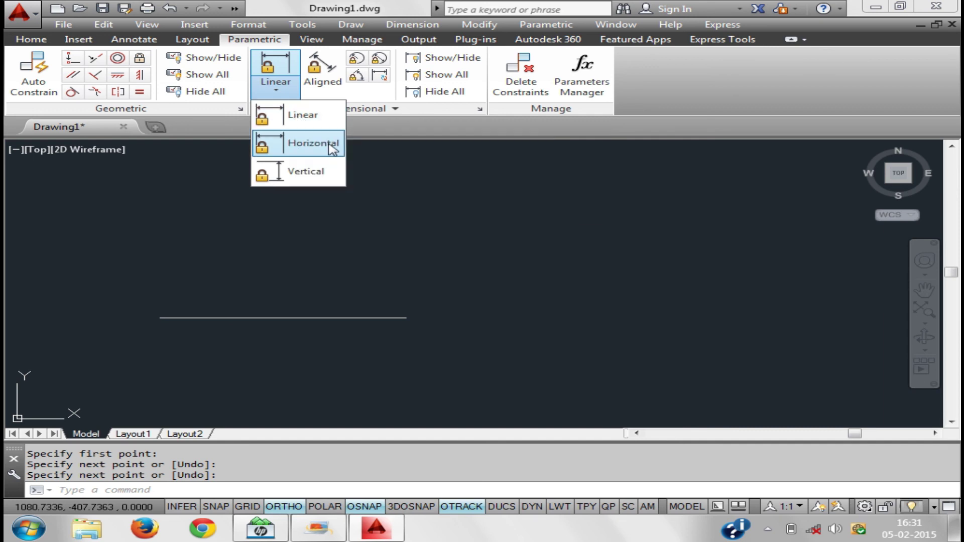
pyautogui.click(317, 143)
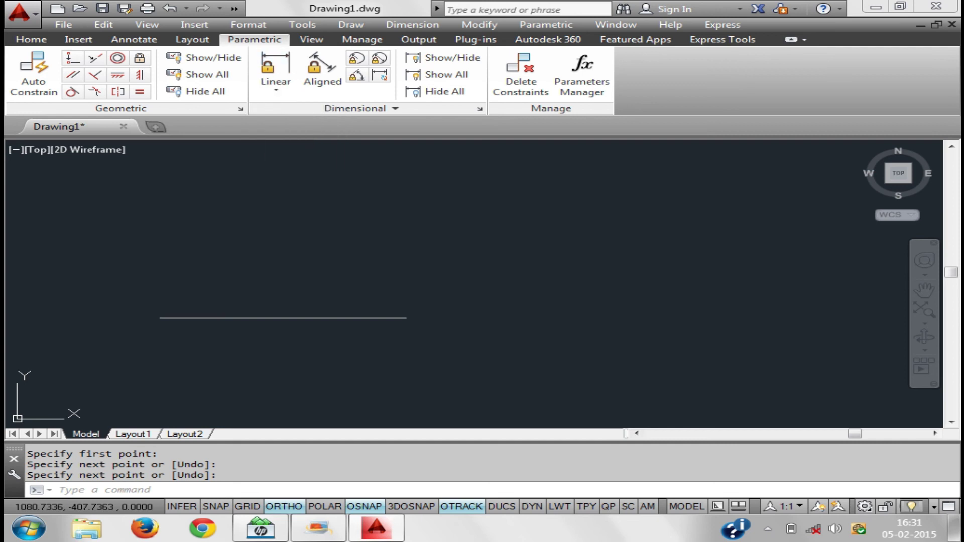
pyautogui.click(160, 317)
pyautogui.click(402, 312)
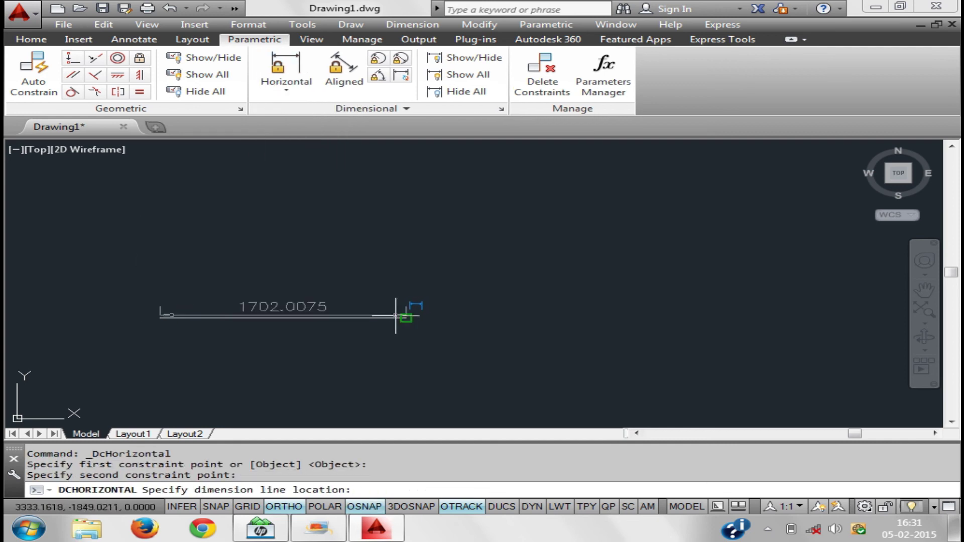
pyautogui.click(279, 370)
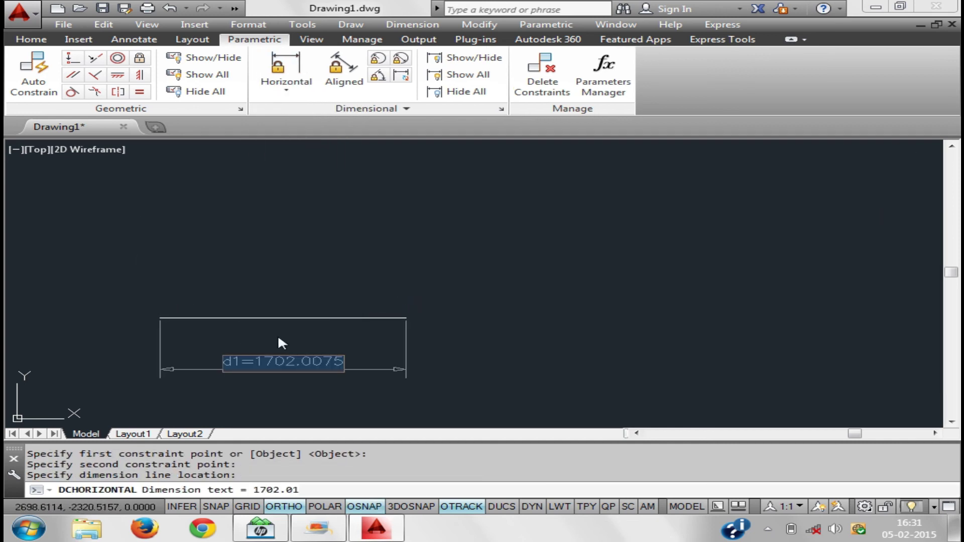
pyautogui.moveTo(310, 332); pyautogui.dragTo(333, 291, button='middle')
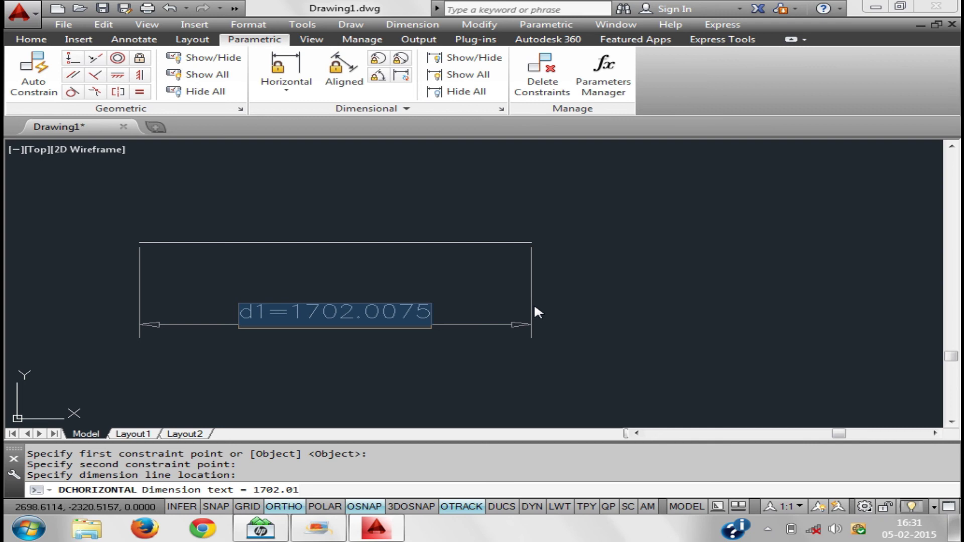
# Set the d1 constraint to 20, then cancel a grip edit on the dimension
pyautogui.write('2.0')
pyautogui.press('Return')
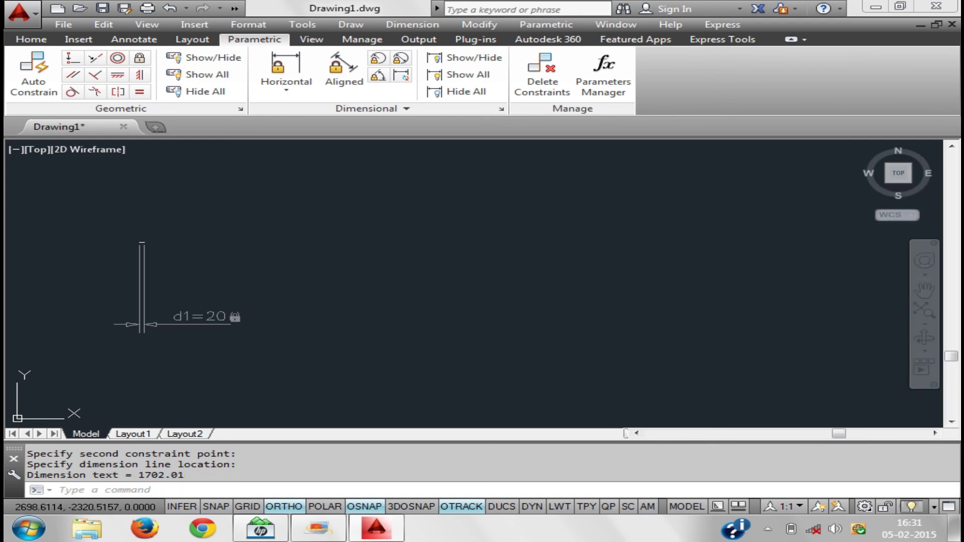
pyautogui.moveTo(161, 334); pyautogui.dragTo(181, 376, button='middle')
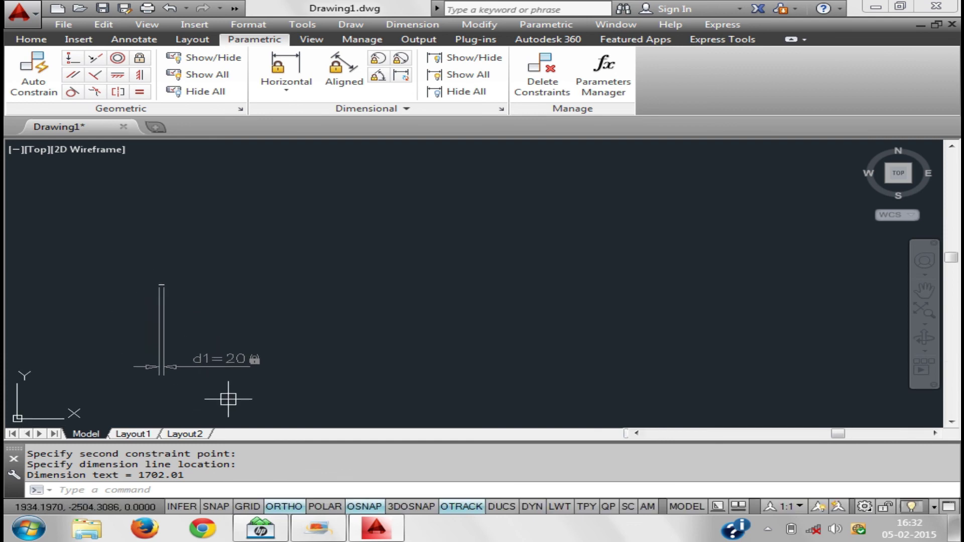
pyautogui.click(226, 398)
pyautogui.click(200, 315)
pyautogui.click(161, 367)
pyautogui.scroll(3, 161, 281)
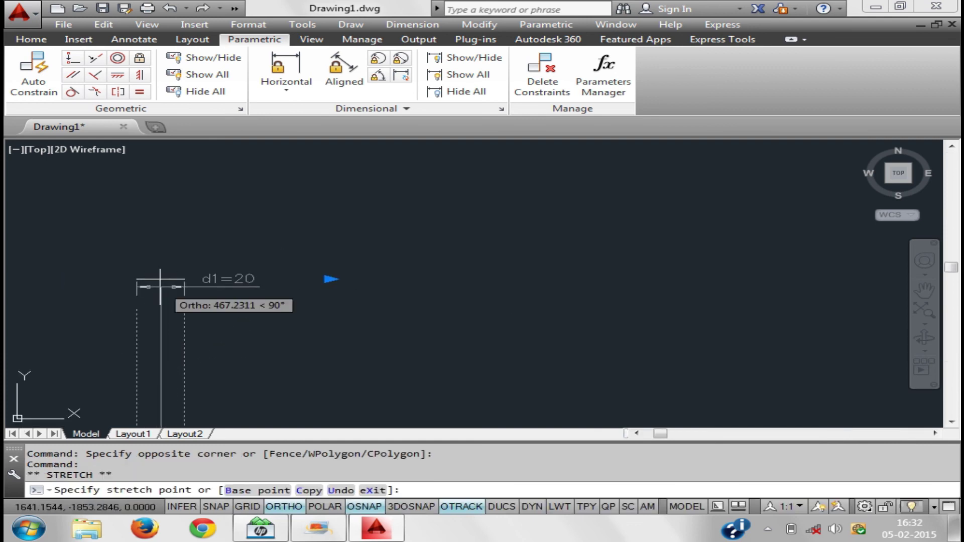
pyautogui.scroll(-2, 163, 287)
pyautogui.moveTo(319, 312); pyautogui.dragTo(438, 335, button='middle')
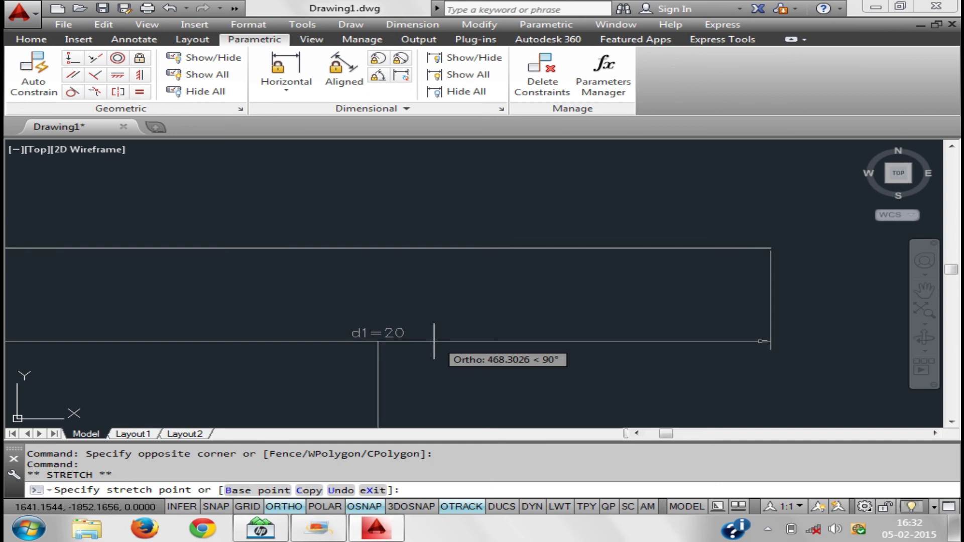
pyautogui.press('Escape')
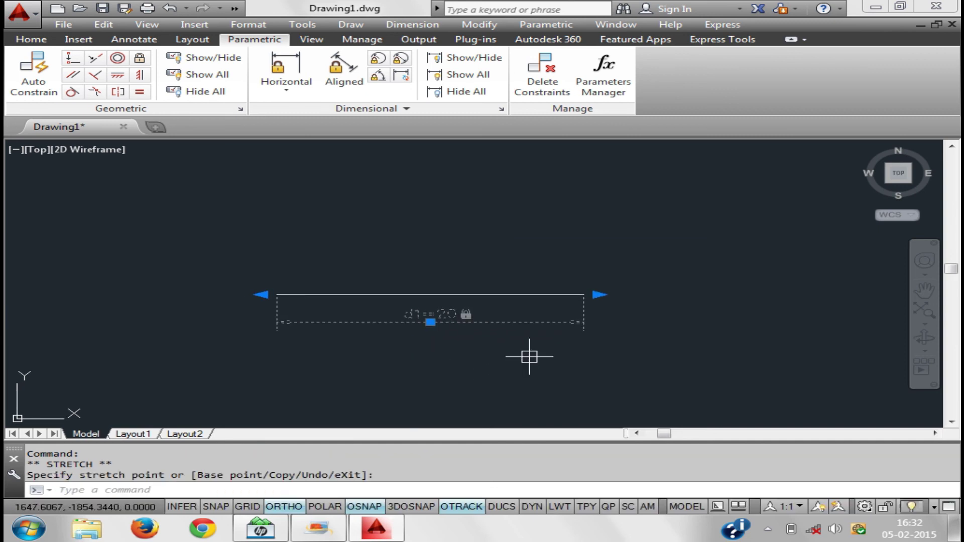
pyautogui.press('Escape')
# Edit d1 to 30, lengthening the horizontal line
pyautogui.moveTo(529, 357); pyautogui.dragTo(446, 365, button='middle')
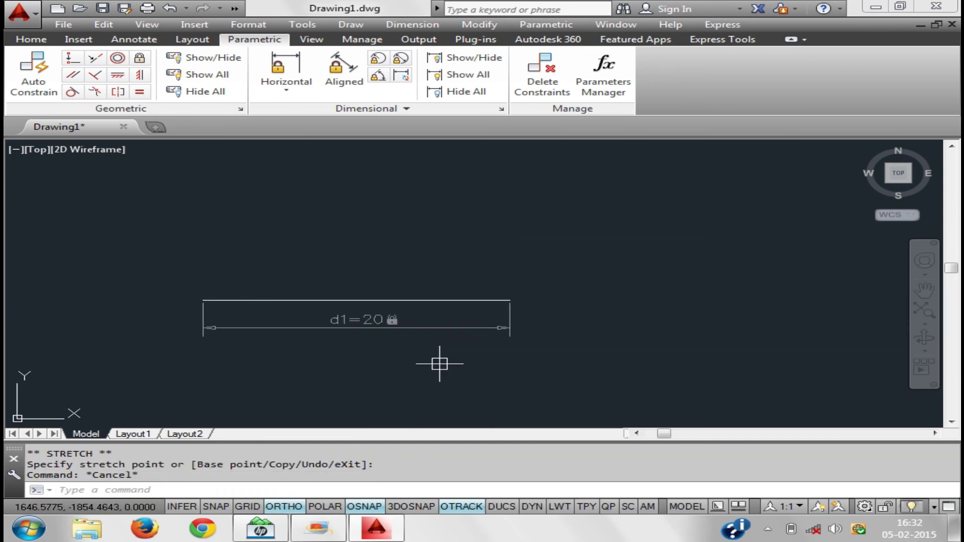
pyautogui.press('Escape')
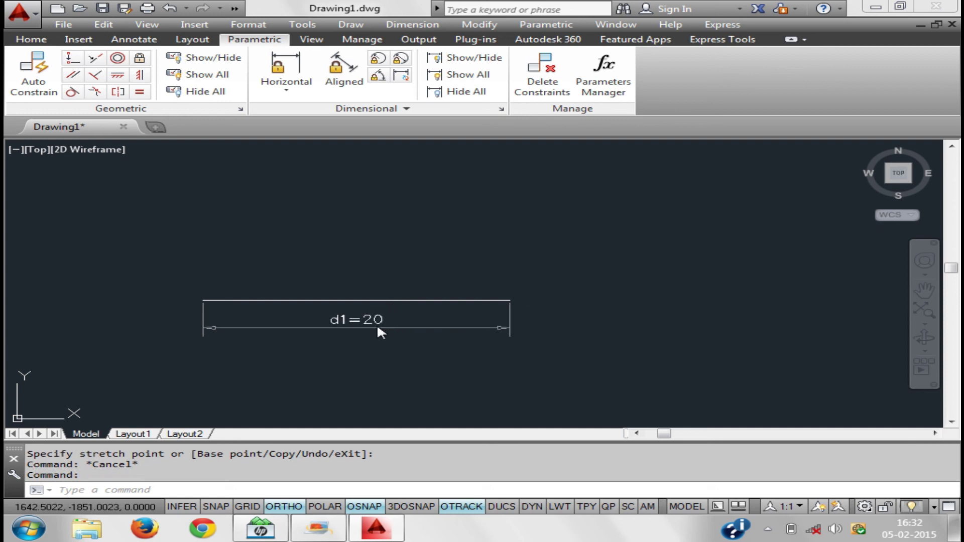
pyautogui.doubleClick(378, 328)
pyautogui.write('30')
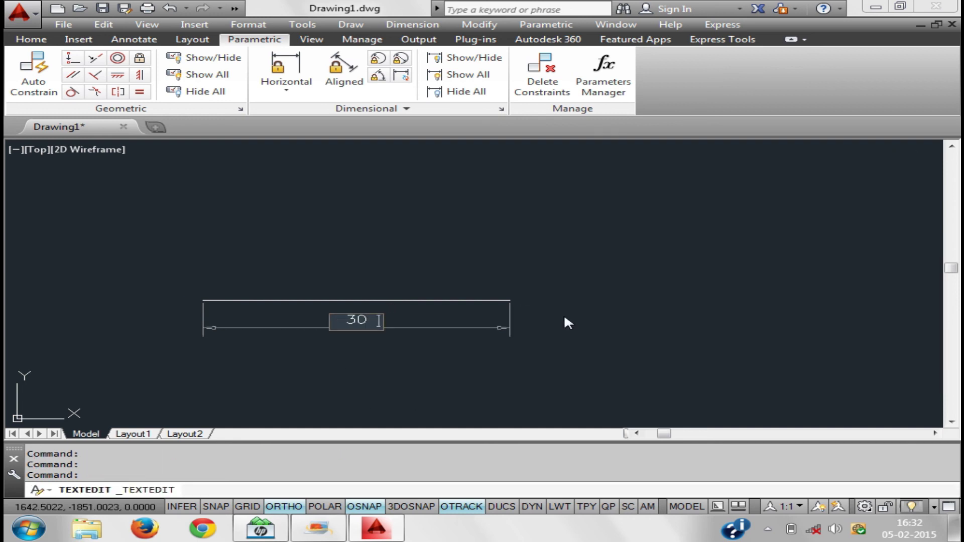
pyautogui.press('Return')
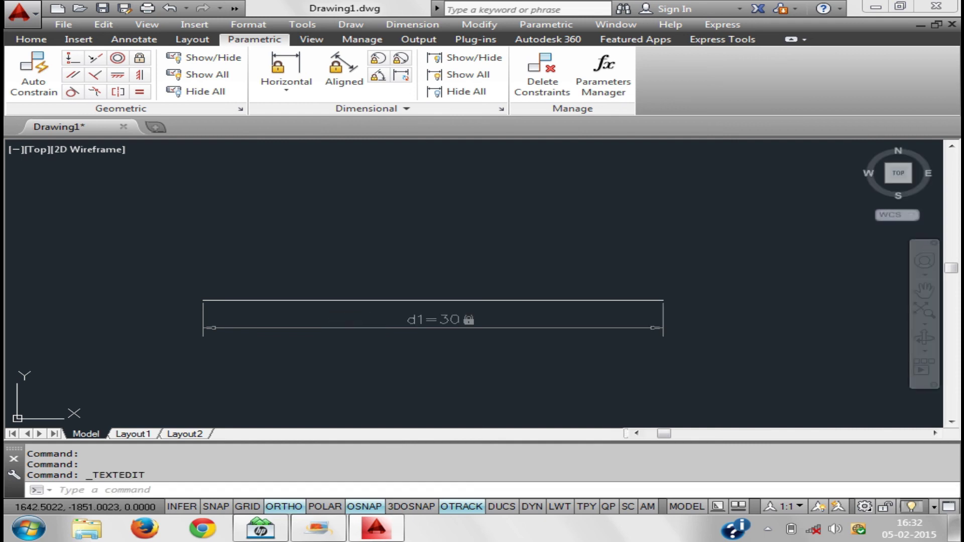
pyautogui.moveTo(359, 312); pyautogui.dragTo(310, 386, button='middle')
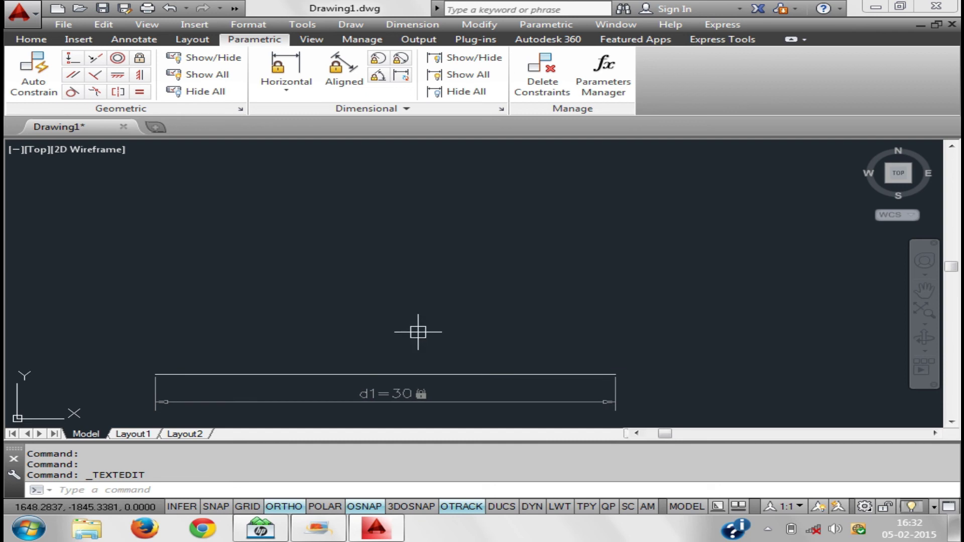
pyautogui.write('l')
pyautogui.press('Return')
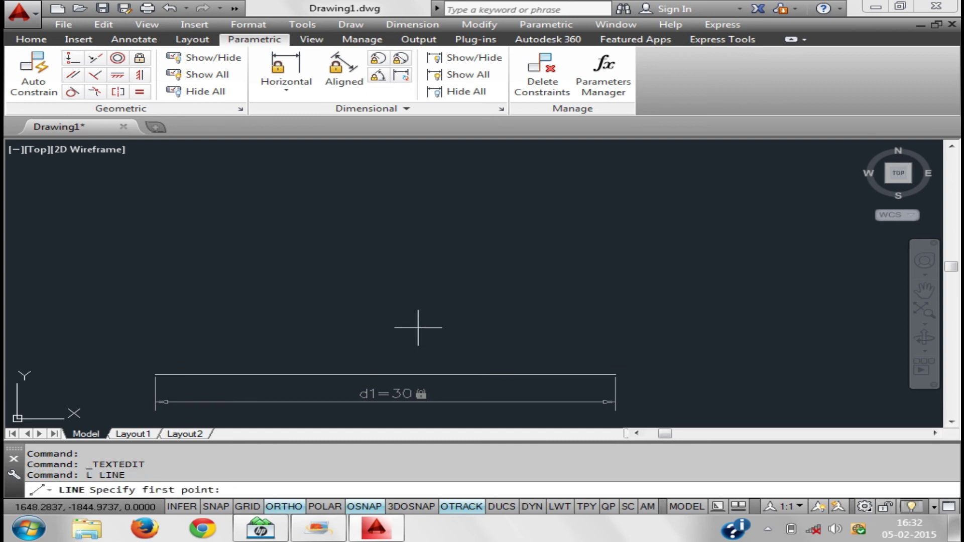
# Draw a sloping line upward from the horizontal line's left end with Ortho off
pyautogui.click(418, 328)
pyautogui.press('Escape')
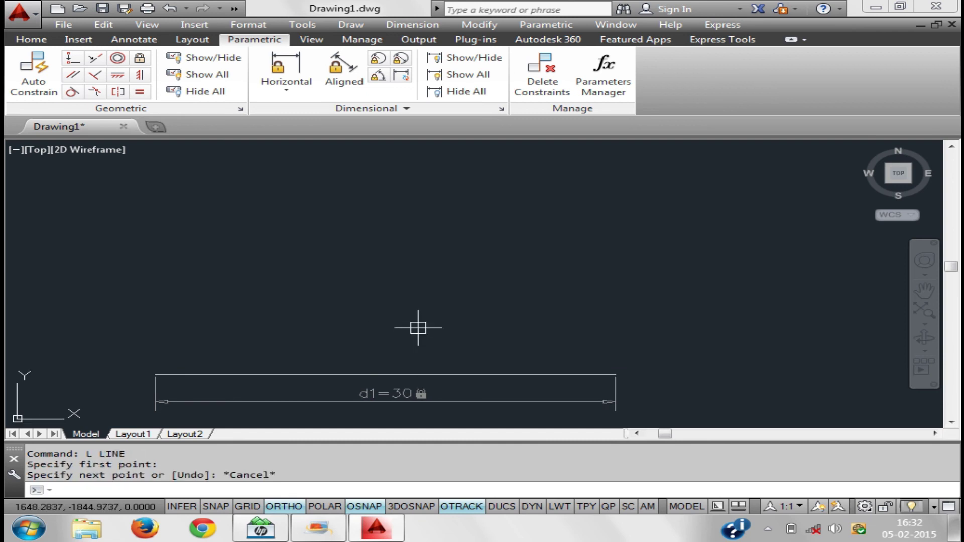
pyautogui.write('1')
pyautogui.press('Return')
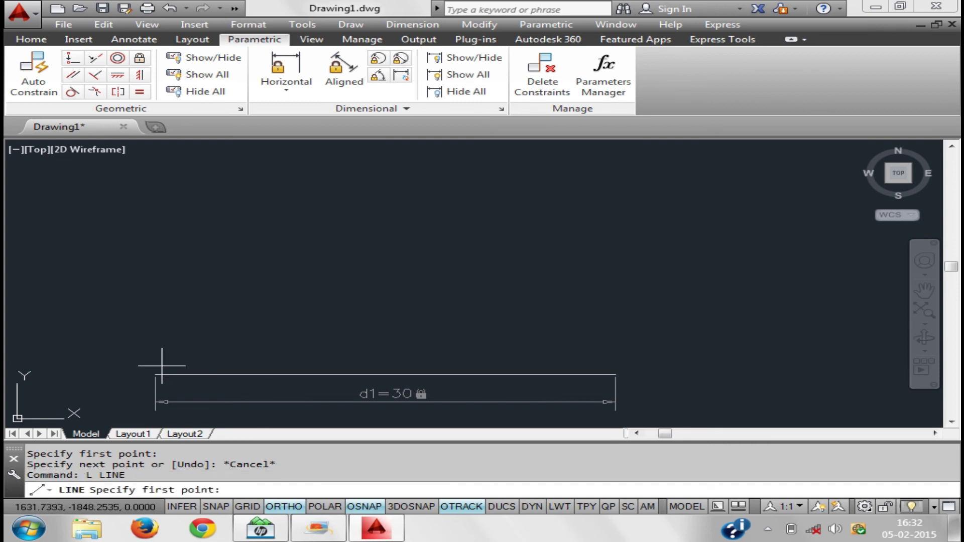
pyautogui.click(154, 374)
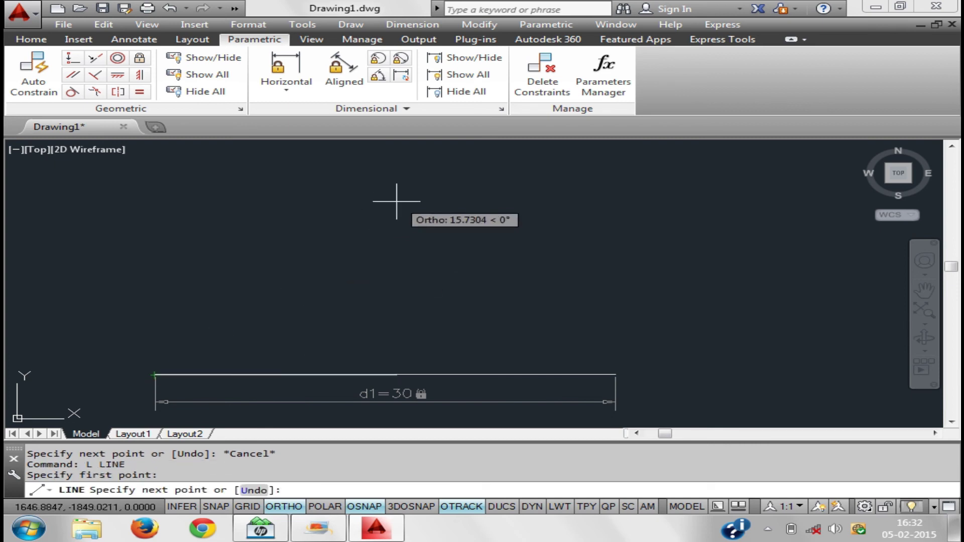
pyautogui.click(283, 507)
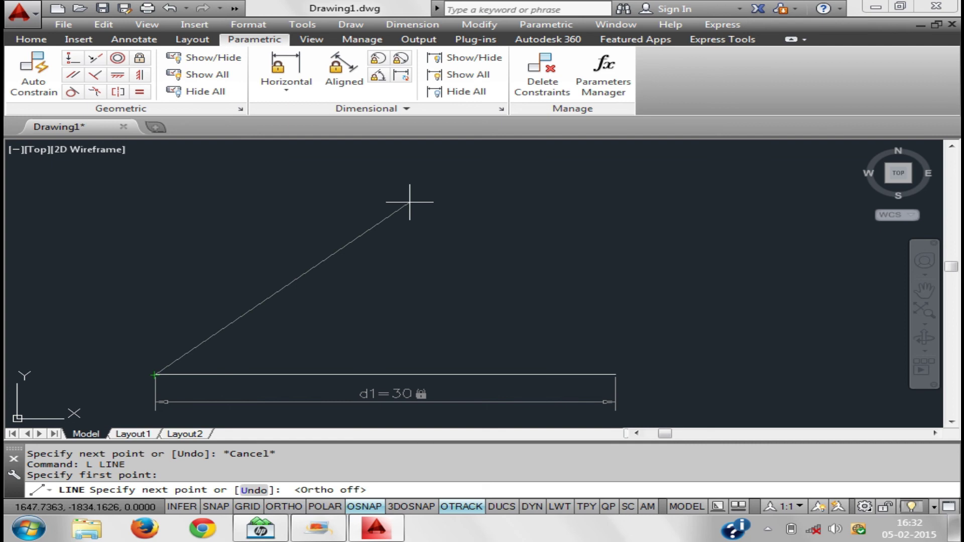
pyautogui.click(498, 162)
pyautogui.rightClick(550, 164)
pyautogui.click(563, 171)
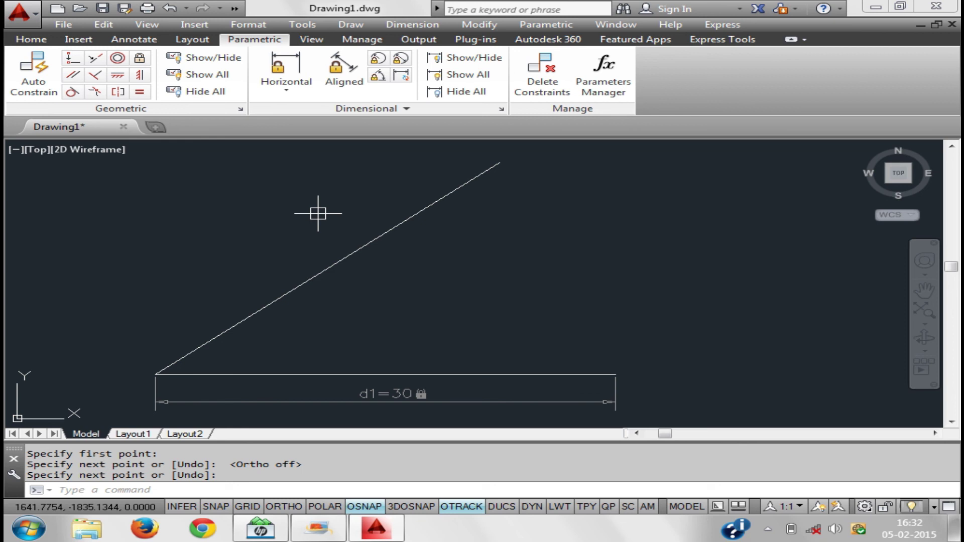
# Add an aligned constraint d2 to the sloping line and set it to 20
pyautogui.click(767, 530)
pyautogui.rightClick(766, 433)
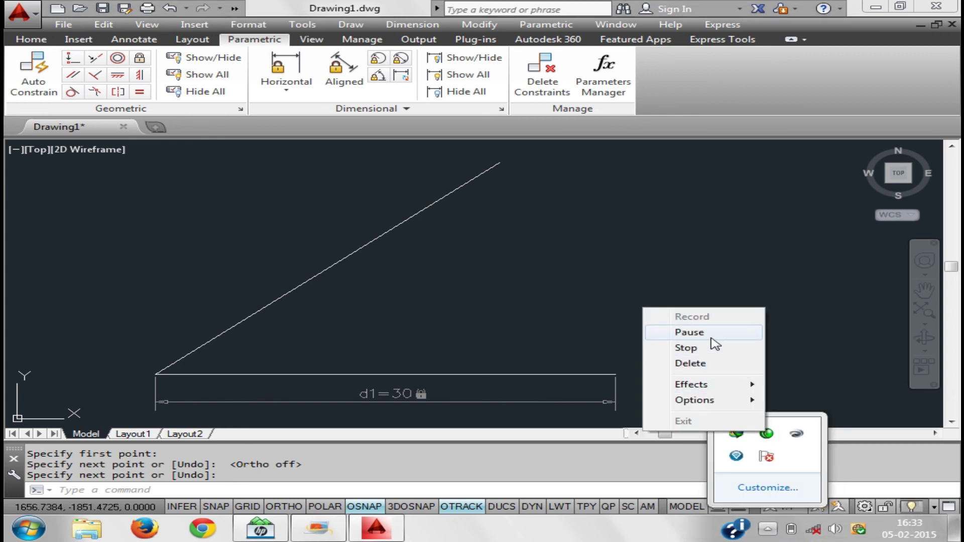
pyautogui.click(712, 335)
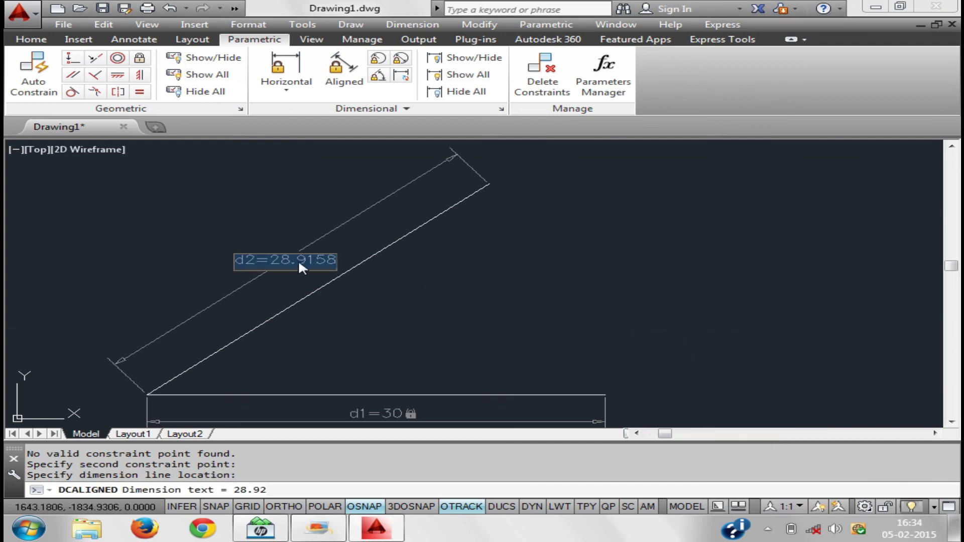
pyautogui.moveTo(327, 260); pyautogui.dragTo(263, 263)
pyautogui.press('BackSpace')
pyautogui.press('Return')
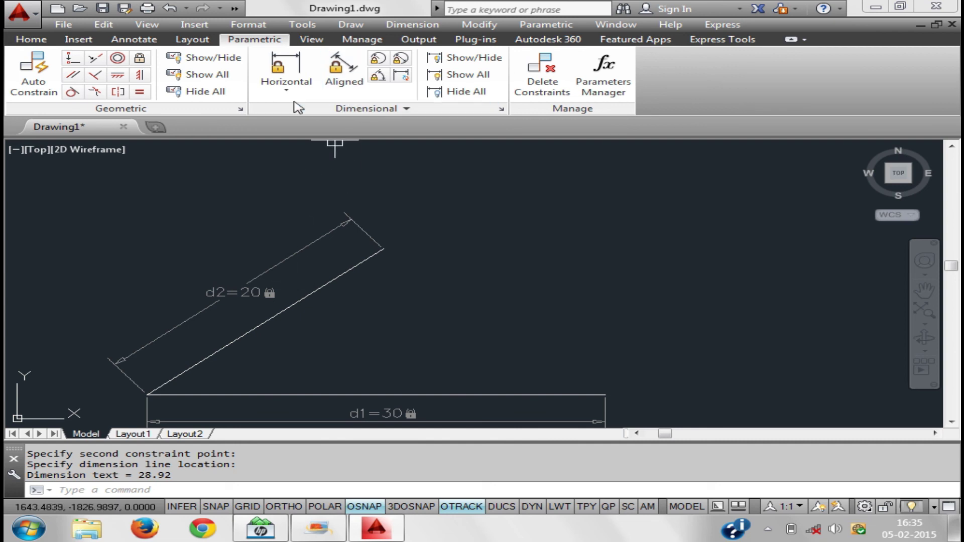
# Add a 45° angular constraint ang1 between the horizontal and inclined lines
pyautogui.click(377, 76)
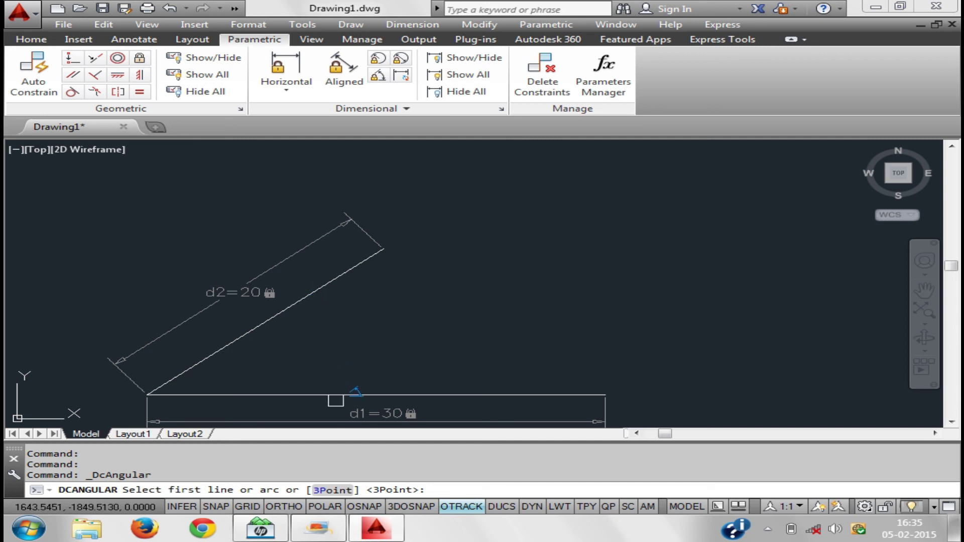
pyautogui.click(335, 396)
pyautogui.click(290, 309)
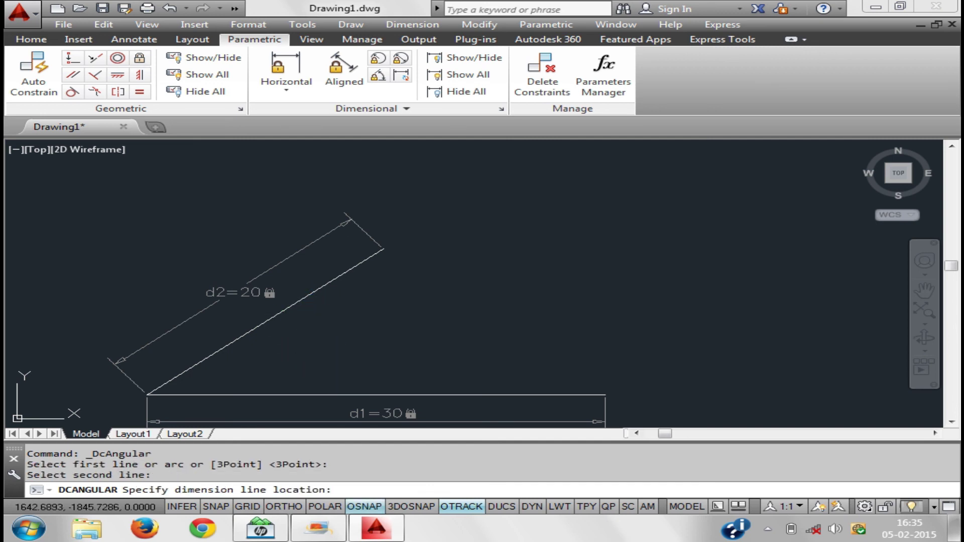
pyautogui.click(330, 366)
pyautogui.write('45')
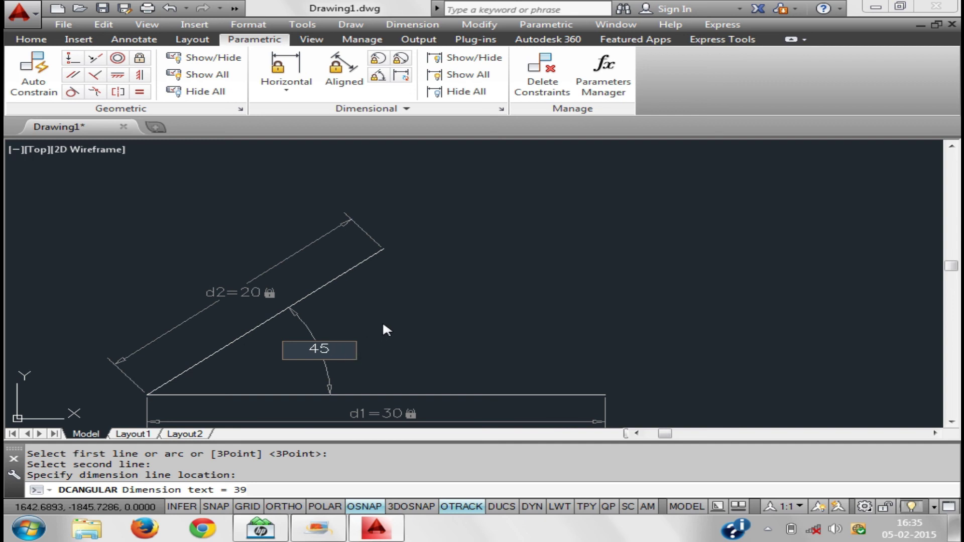
pyautogui.press('Return')
pyautogui.moveTo(389, 312); pyautogui.dragTo(430, 261, button='middle')
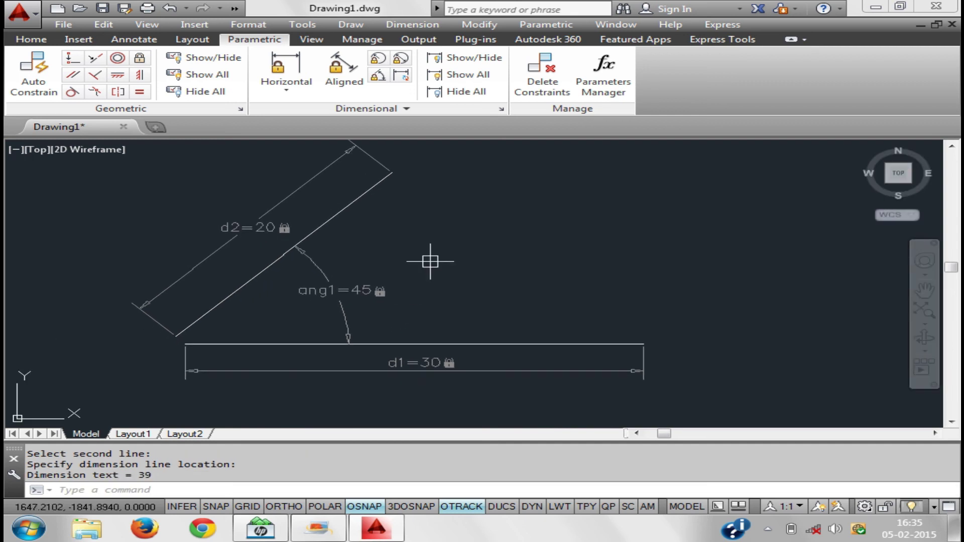
pyautogui.moveTo(249, 320); pyautogui.dragTo(312, 303, button='middle')
pyautogui.scroll(6, 241, 316)
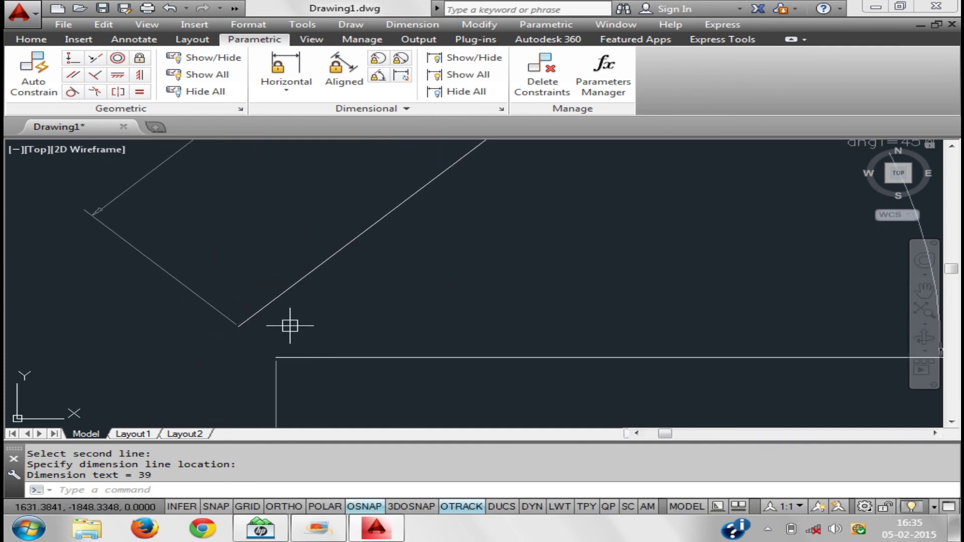
pyautogui.scroll(-6, 289, 282)
pyautogui.moveTo(365, 300); pyautogui.dragTo(271, 326, button='middle')
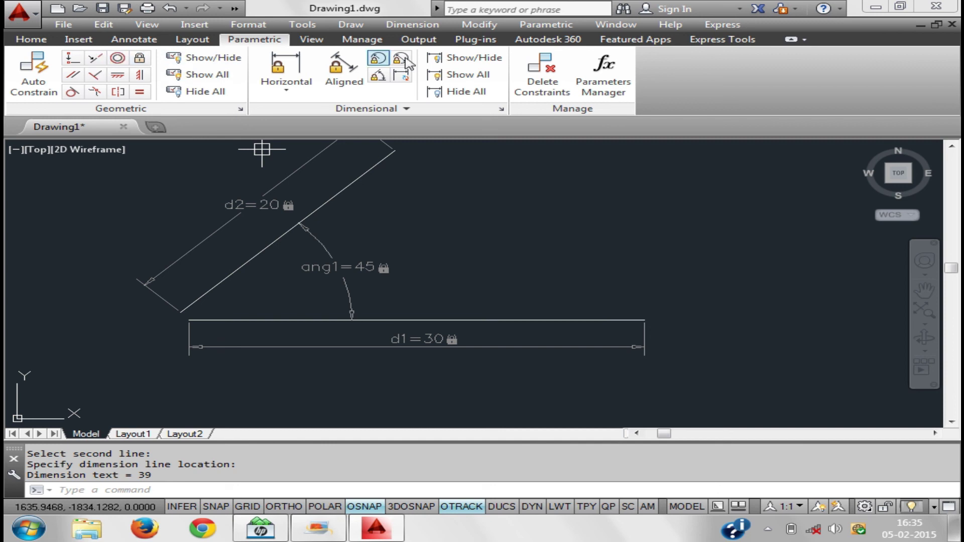
pyautogui.moveTo(389, 236); pyautogui.dragTo(355, 266, button='middle')
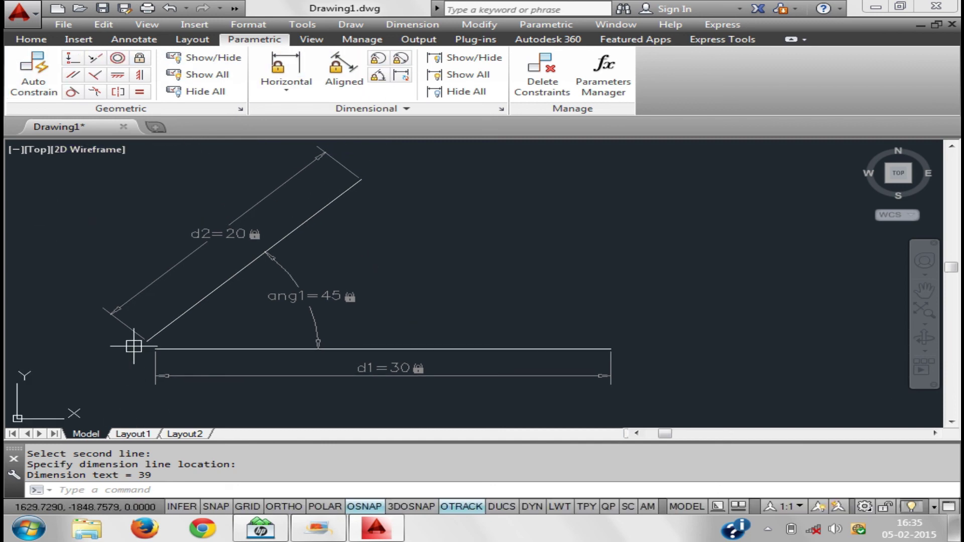
# Make the angled line's lower end coincident with the horizontal line's left end
pyautogui.click(71, 59)
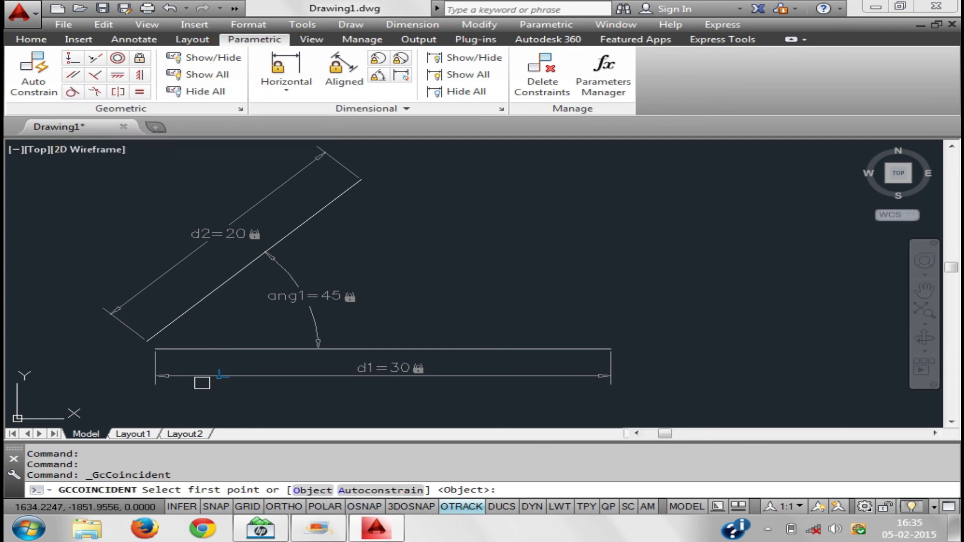
pyautogui.click(153, 339)
pyautogui.click(258, 350)
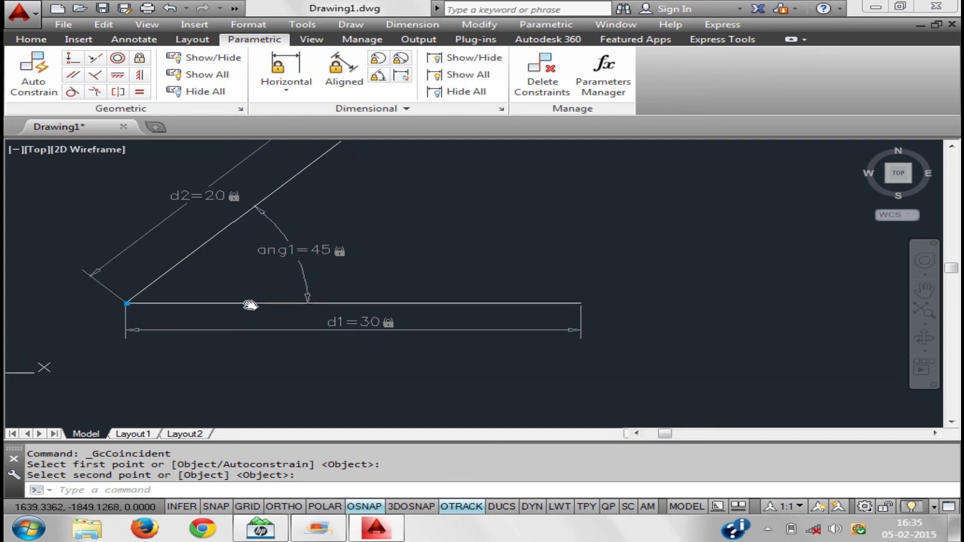
pyautogui.moveTo(391, 347); pyautogui.dragTo(399, 375, button='middle')
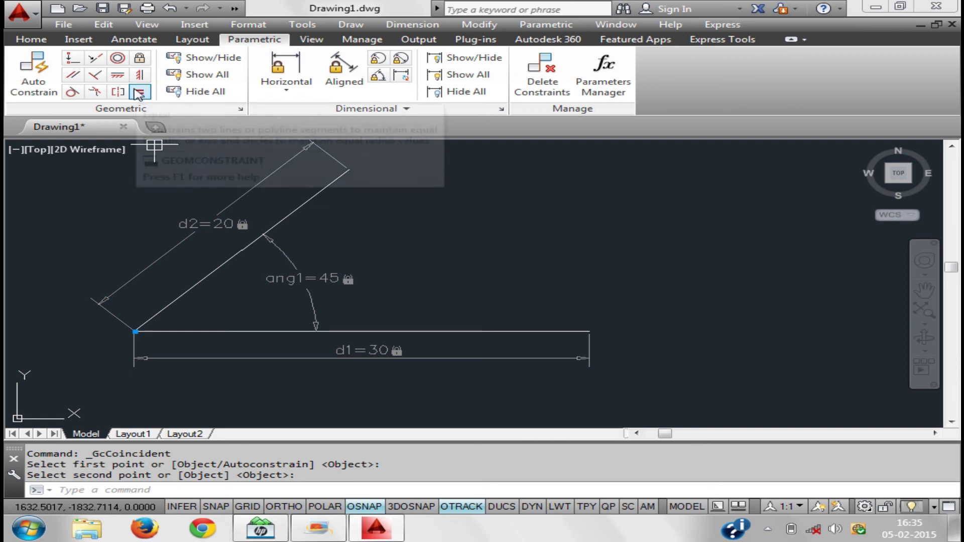
# Fix the corner where the lines meet and try moving the whole drawing
pyautogui.click(139, 59)
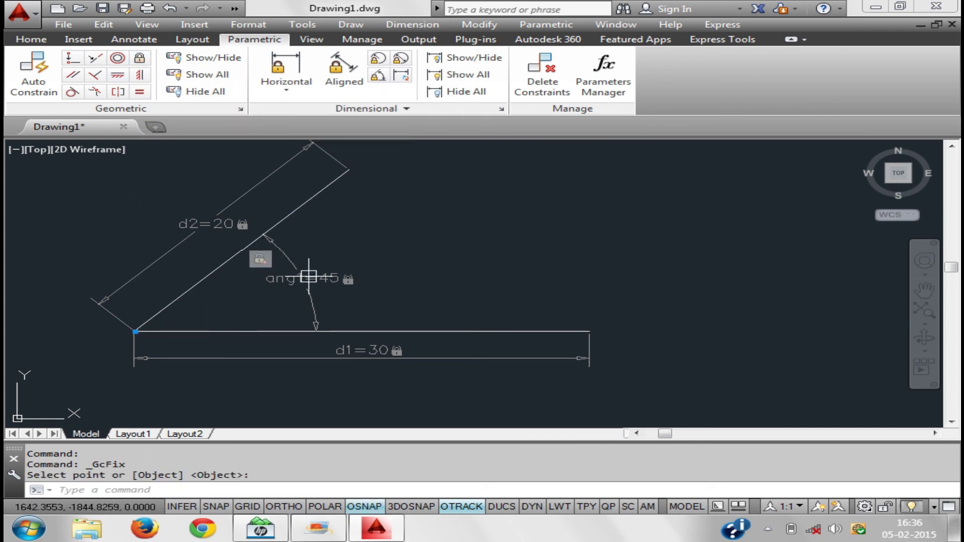
pyautogui.click(186, 351)
pyautogui.click(86, 272)
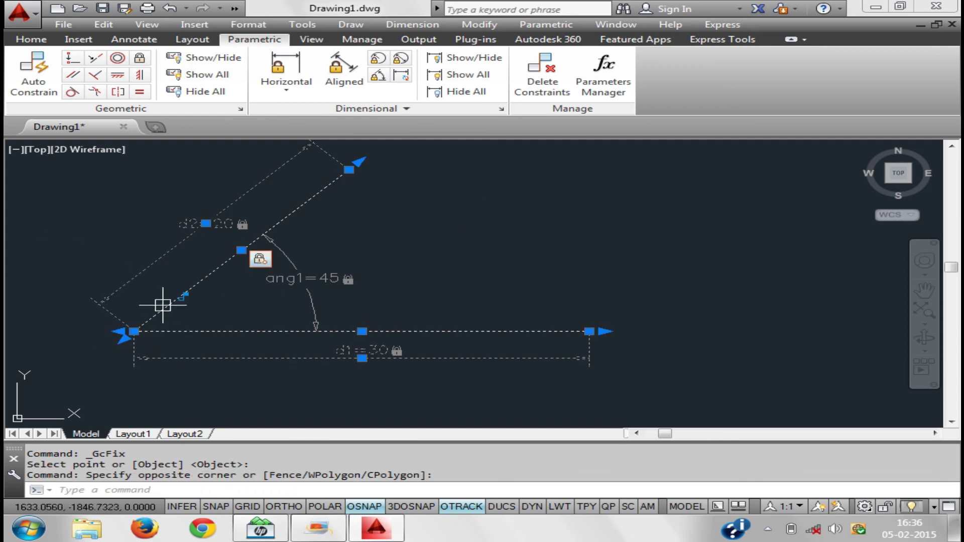
pyautogui.moveTo(200, 307); pyautogui.dragTo(233, 287, button='middle')
pyautogui.write('m')
pyautogui.press('Return')
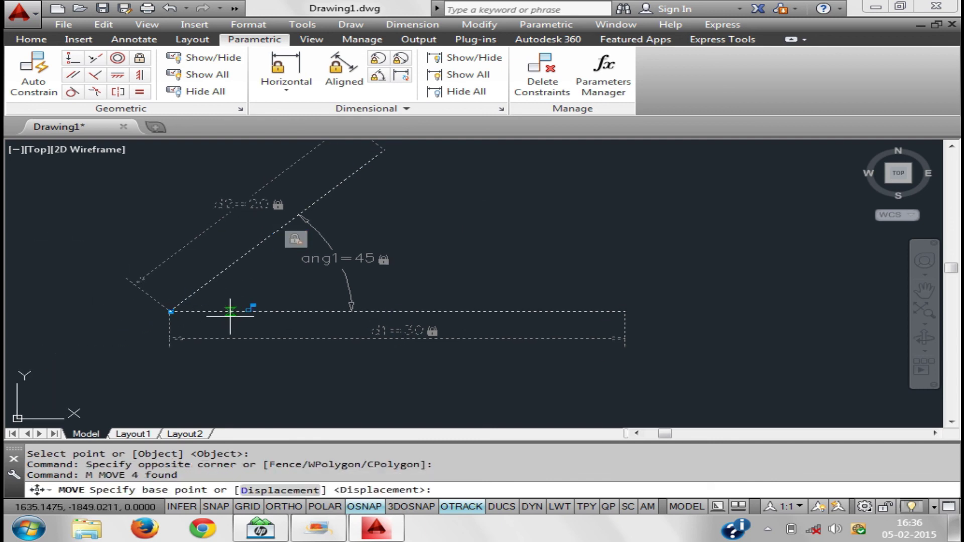
pyautogui.click(172, 310)
pyautogui.click(673, 239)
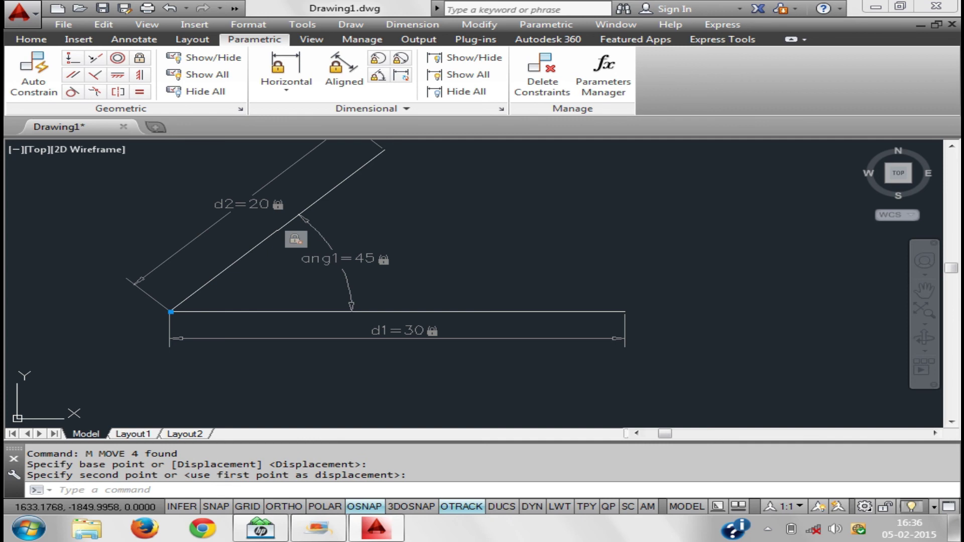
# Try moving the drawing again from the fixed corner, then cancel and zoom out
pyautogui.click(185, 318)
pyautogui.click(114, 274)
pyautogui.write('m')
pyautogui.press('Return')
pyautogui.click(171, 312)
pyautogui.click(514, 234)
pyautogui.press('Escape')
pyautogui.press('Escape')
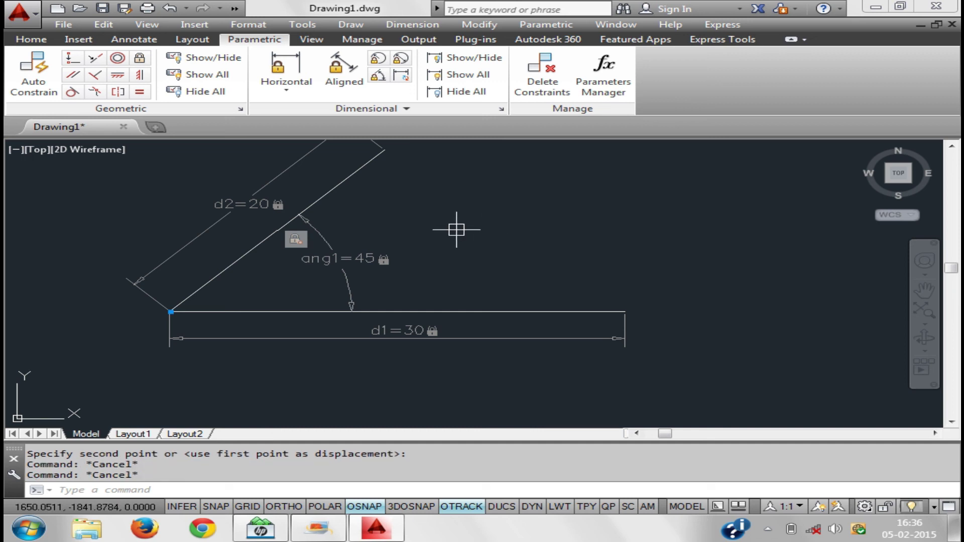
pyautogui.moveTo(354, 256); pyautogui.dragTo(316, 274, button='middle')
pyautogui.scroll(-2, 316, 216)
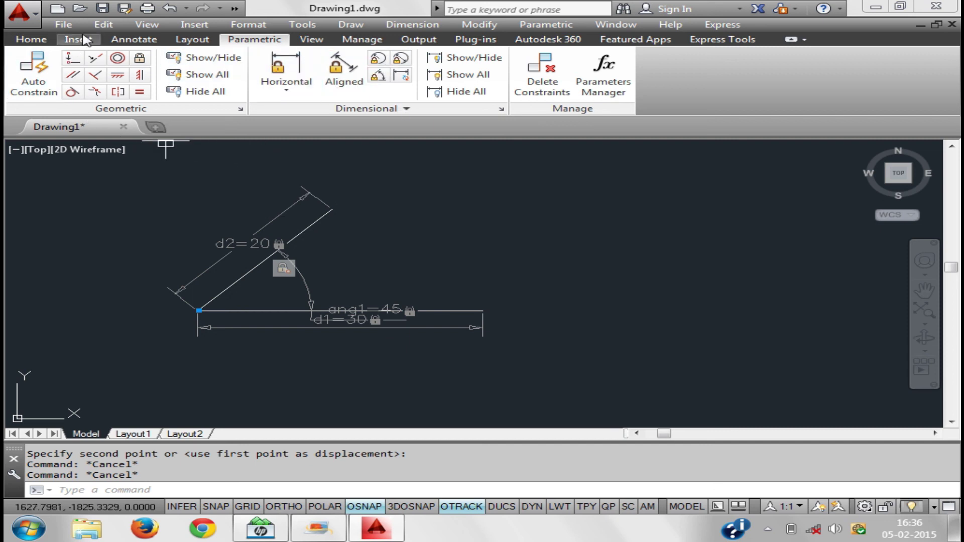
# Draw a circle to the right of the lines
pyautogui.write('c')
pyautogui.press('Return')
pyautogui.click(551, 199)
pyautogui.moveTo(582, 217); pyautogui.dragTo(531, 271, button='middle')
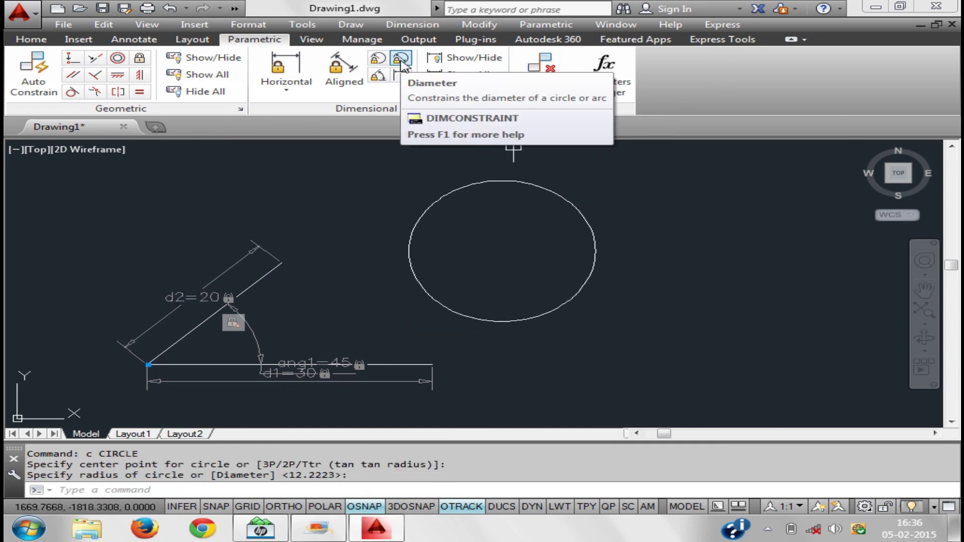
# Constrain the circle's radius to 20 as rad1, then change it to 15
pyautogui.click(379, 59)
pyautogui.click(446, 190)
pyautogui.click(405, 175)
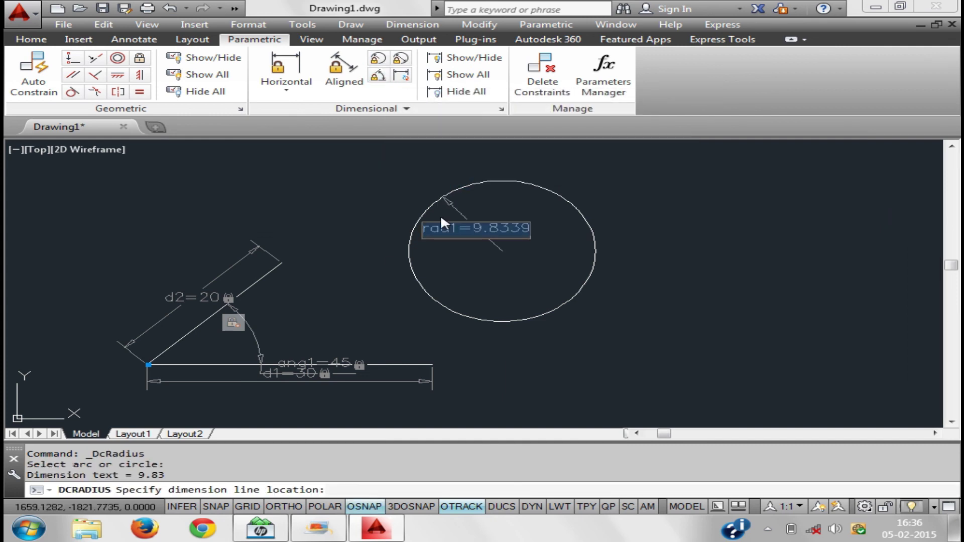
pyautogui.write('20')
pyautogui.press('Return')
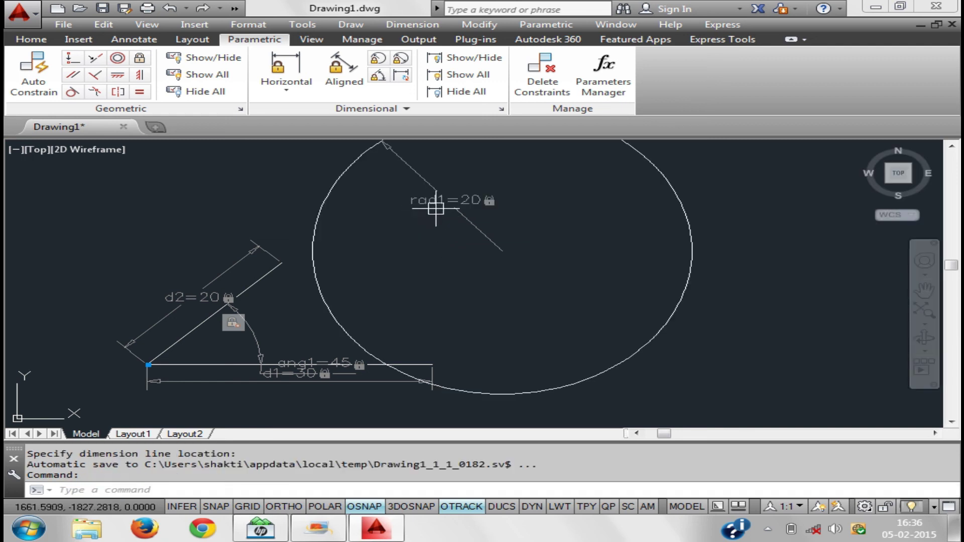
pyautogui.click(440, 201)
pyautogui.doubleClick(442, 199)
pyautogui.write('15')
pyautogui.press('Return')
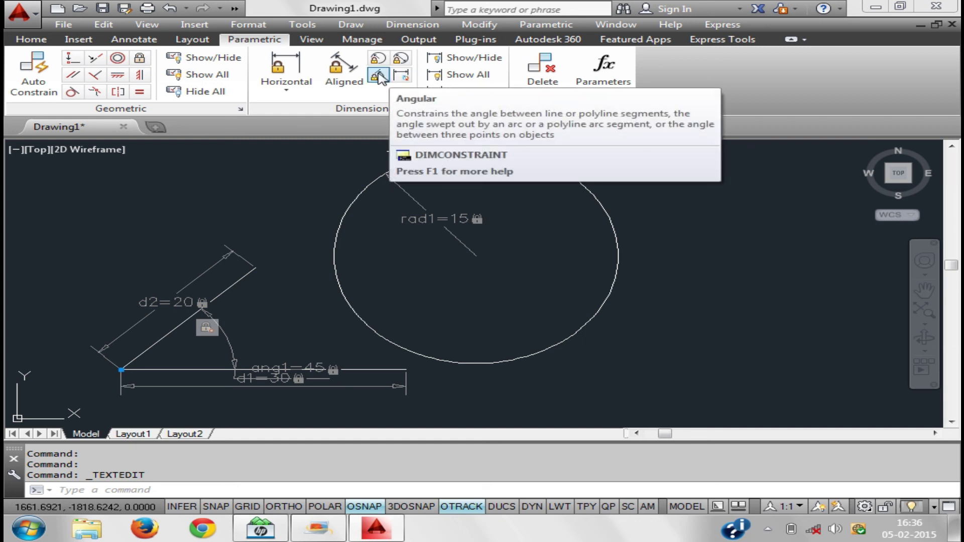
pyautogui.scroll(-1, 427, 246)
pyautogui.scroll(-5, 446, 253)
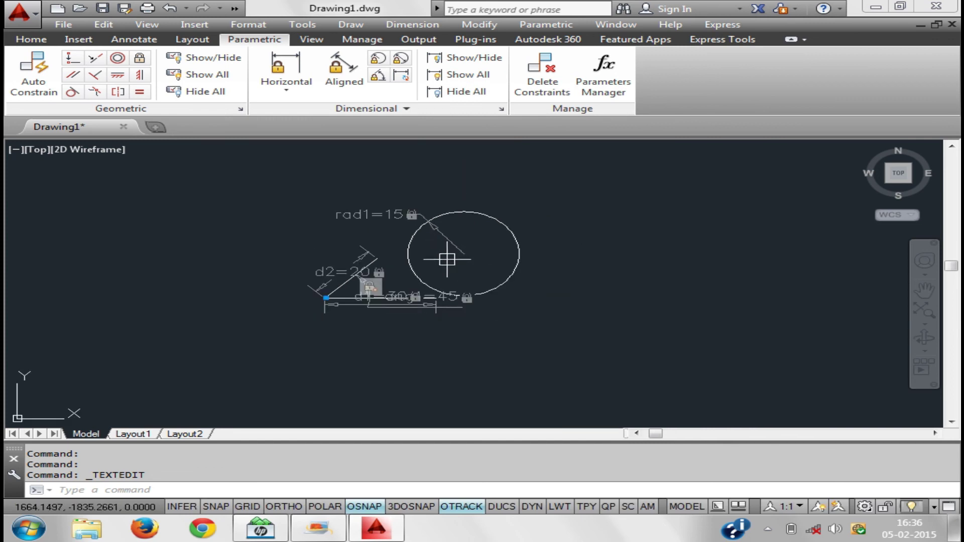
pyautogui.scroll(2, 447, 259)
pyautogui.moveTo(409, 301); pyautogui.dragTo(345, 300, button='middle')
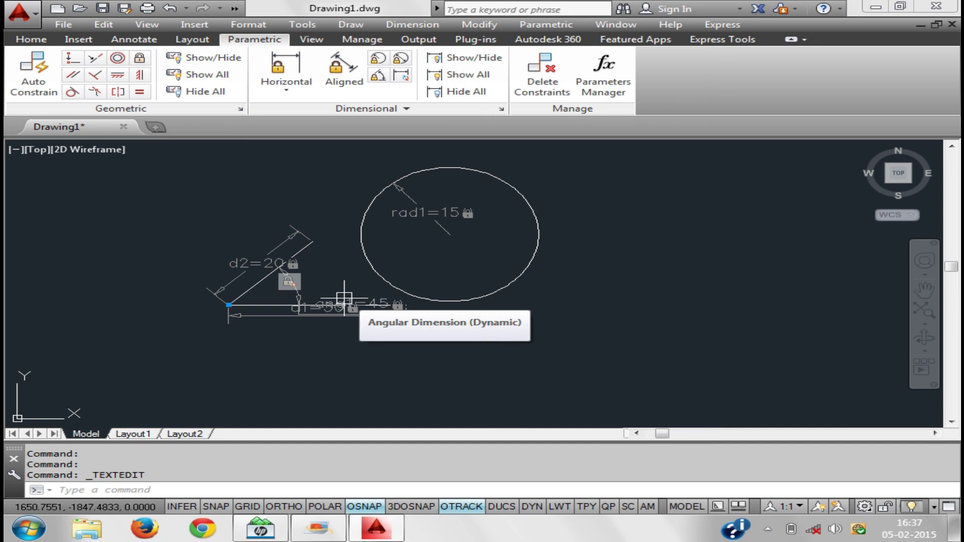
# Hide all dimensional constraint labels, then show them all again
pyautogui.click(465, 92)
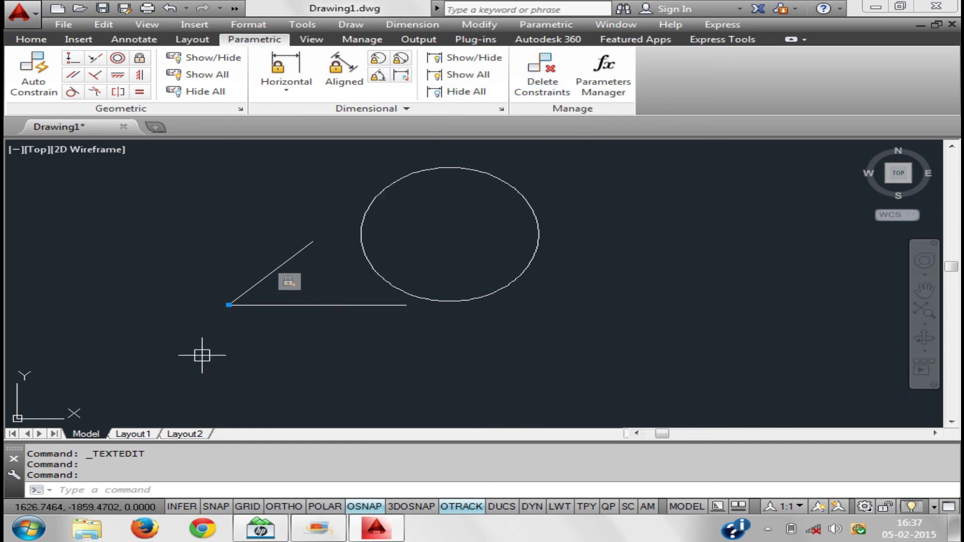
pyautogui.moveTo(460, 307); pyautogui.dragTo(409, 334, button='middle')
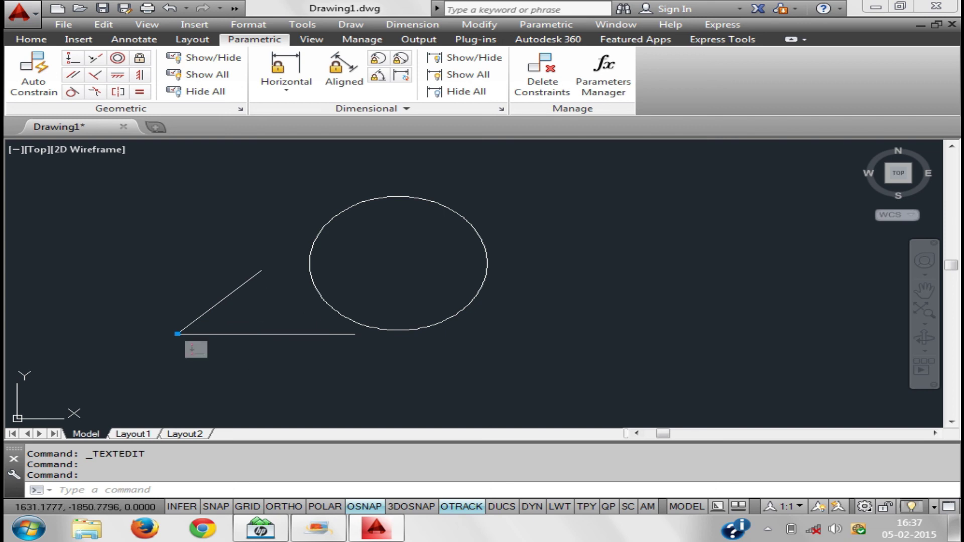
pyautogui.click(490, 76)
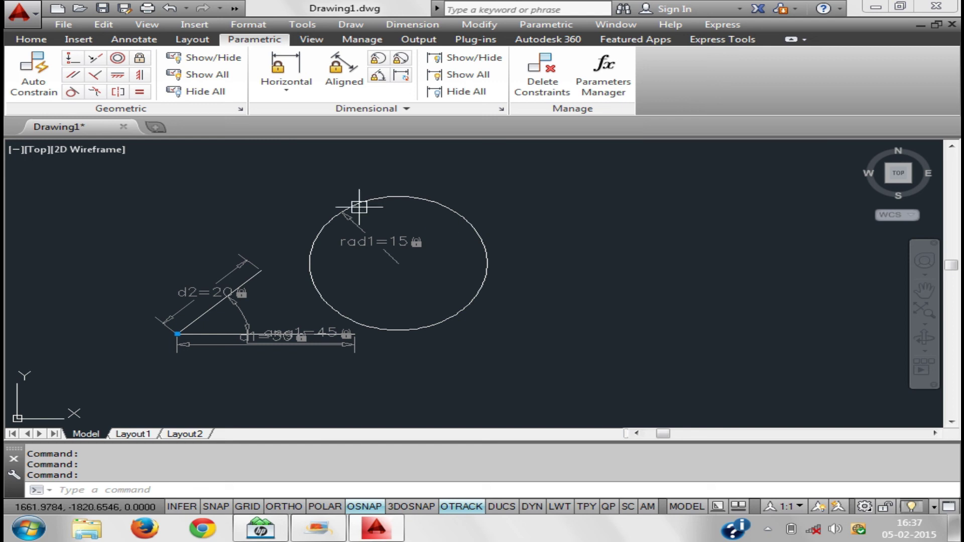
# Delete every constraint from the lines and circle selected with a crossing window
pyautogui.click(543, 75)
pyautogui.moveTo(438, 285); pyautogui.dragTo(502, 282, button='middle')
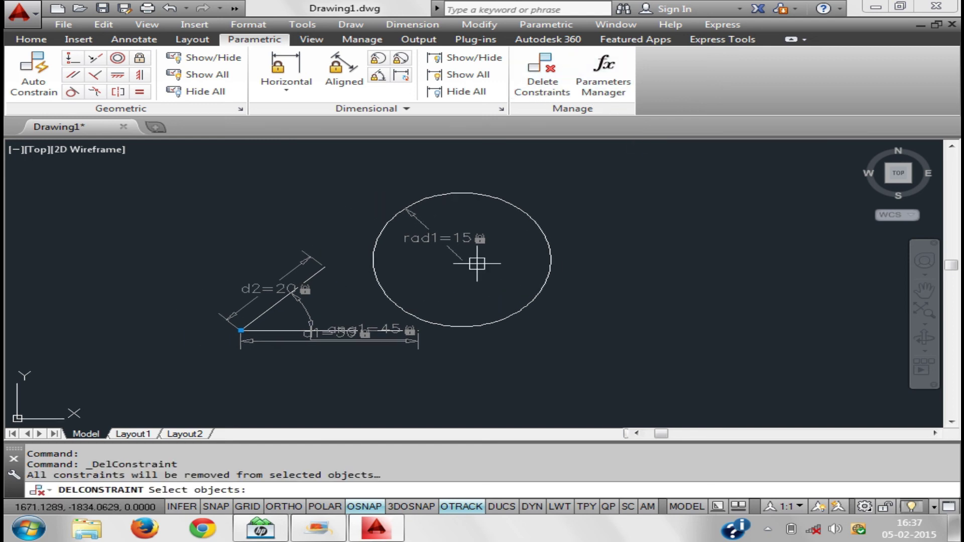
pyautogui.press('Return')
pyautogui.click(689, 375)
pyautogui.rightClick(397, 343)
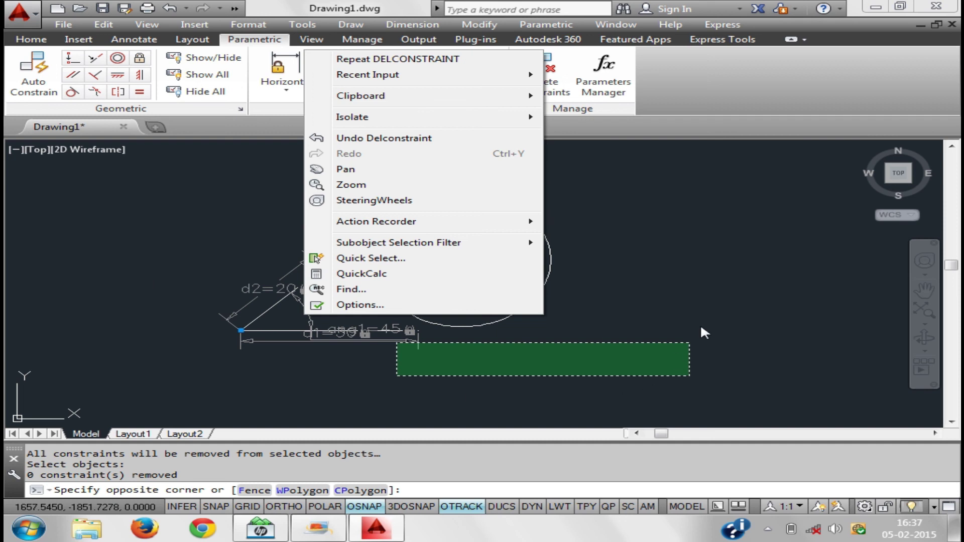
pyautogui.click(705, 333)
pyautogui.click(737, 410)
pyautogui.click(159, 180)
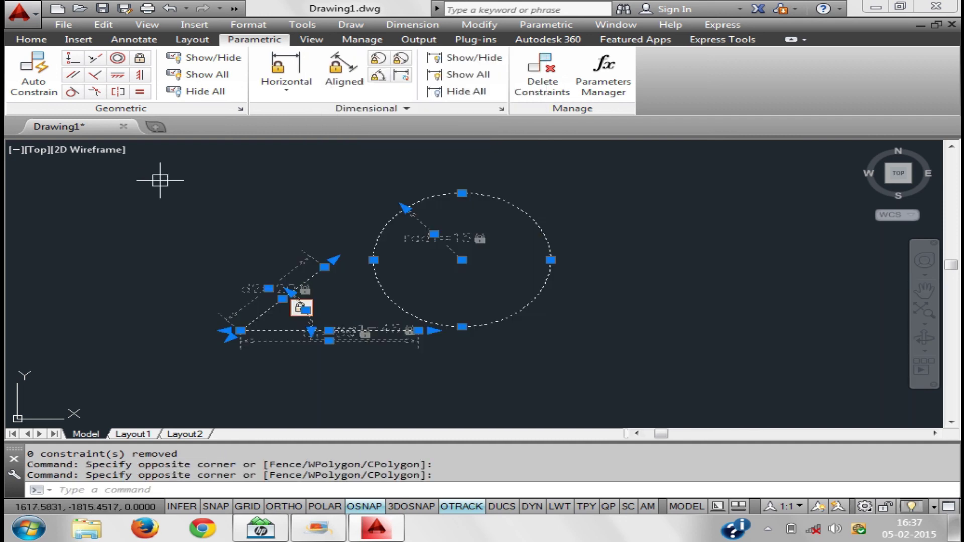
pyautogui.click(542, 76)
pyautogui.moveTo(477, 294); pyautogui.dragTo(452, 304, button='middle')
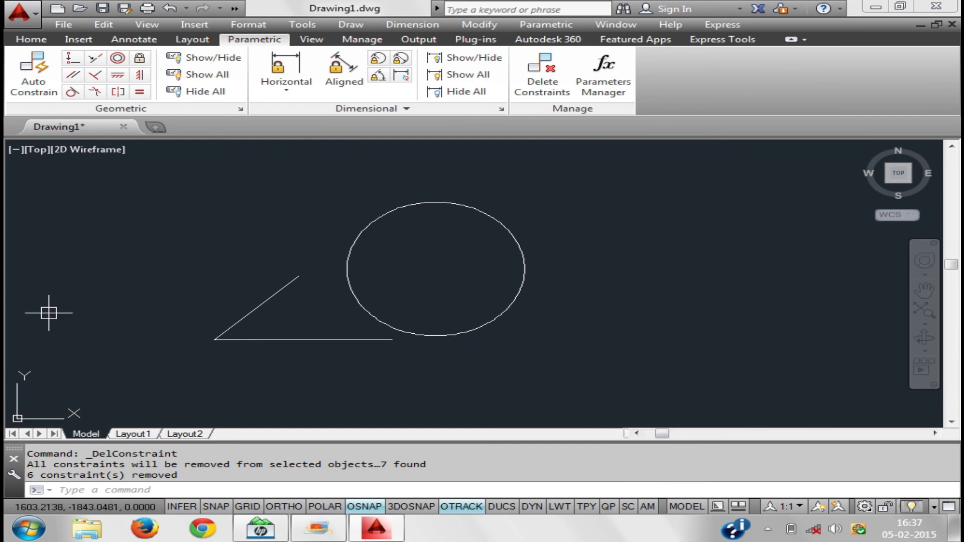
# Make the slanted line's lower endpoint coincident with the circle centre
pyautogui.click(73, 63)
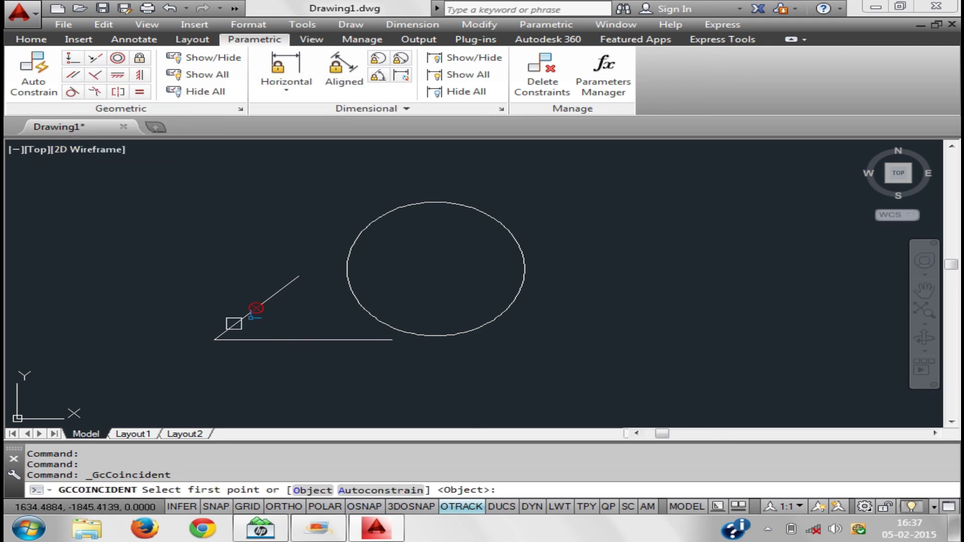
pyautogui.click(445, 206)
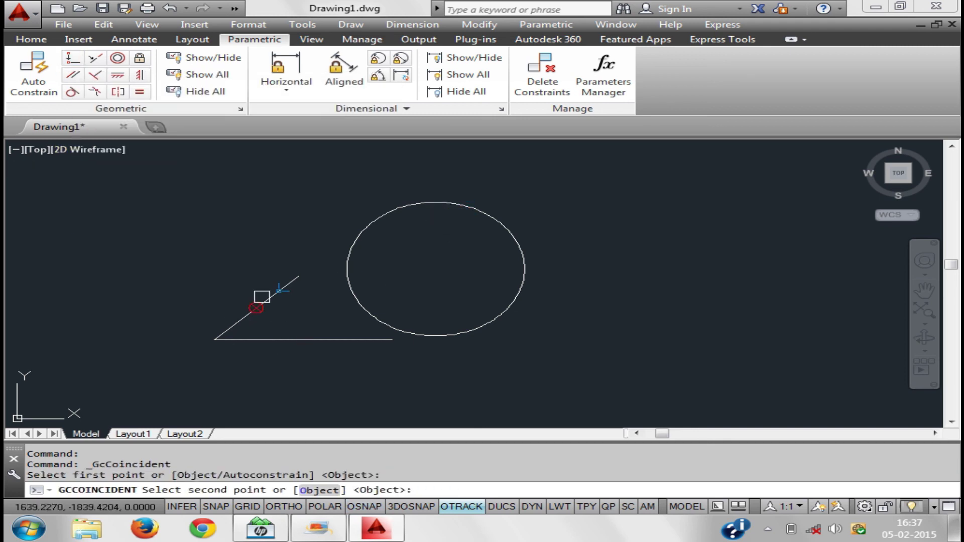
pyautogui.click(217, 334)
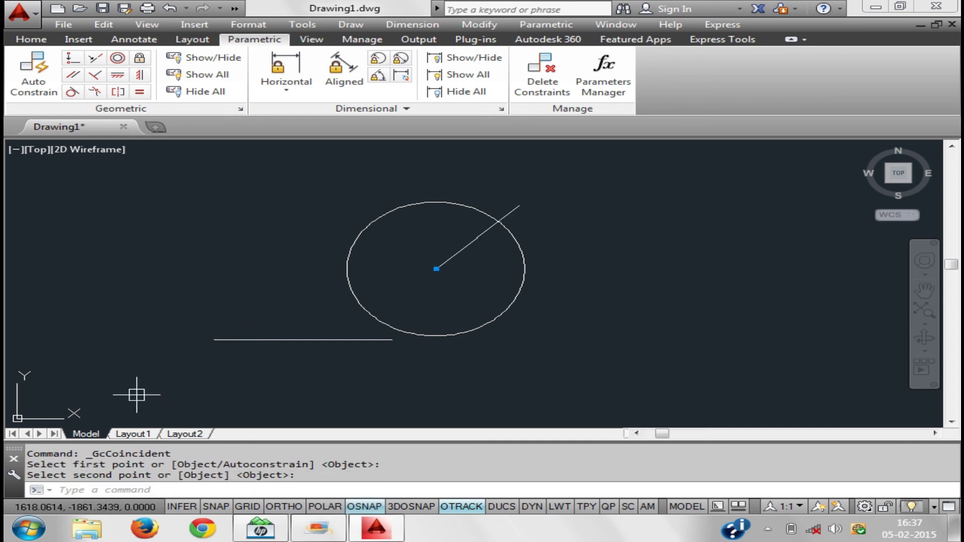
pyautogui.scroll(-2, 515, 297)
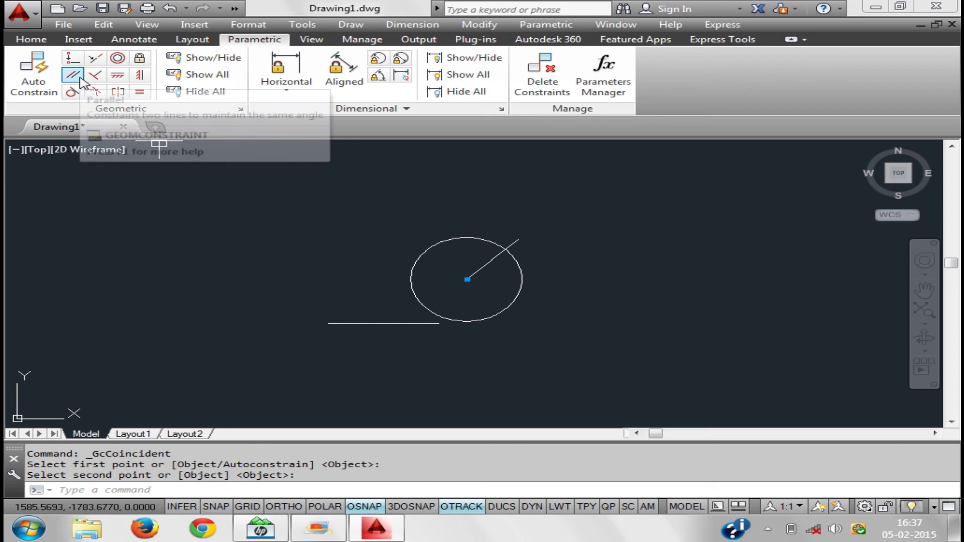
# Constrain the radius line from the circle centre to be vertical
pyautogui.click(139, 75)
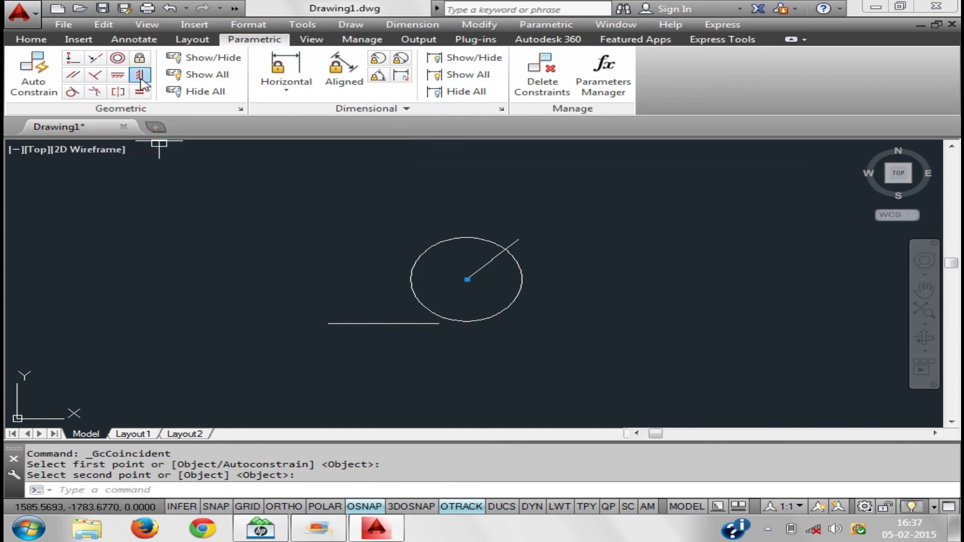
pyautogui.click(509, 212)
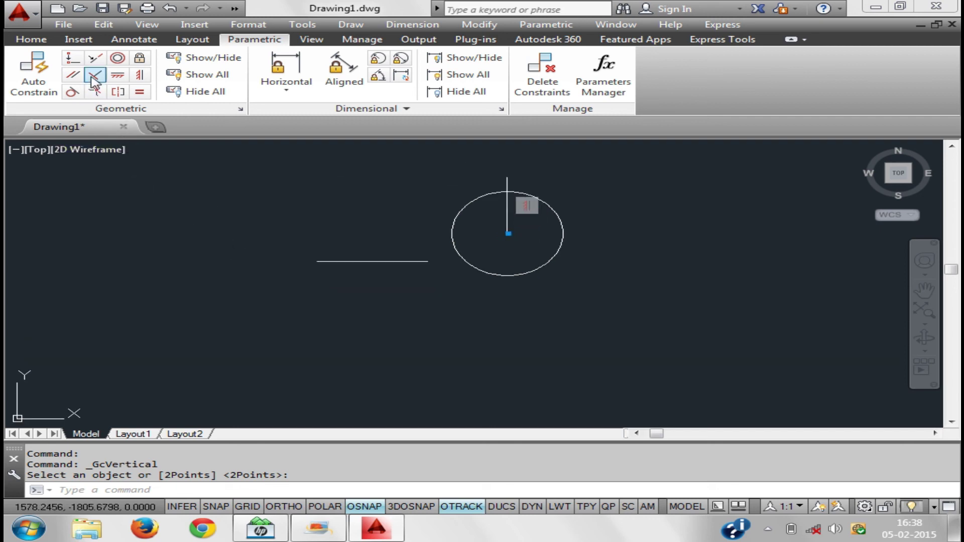
pyautogui.moveTo(390, 278); pyautogui.dragTo(359, 302, button='middle')
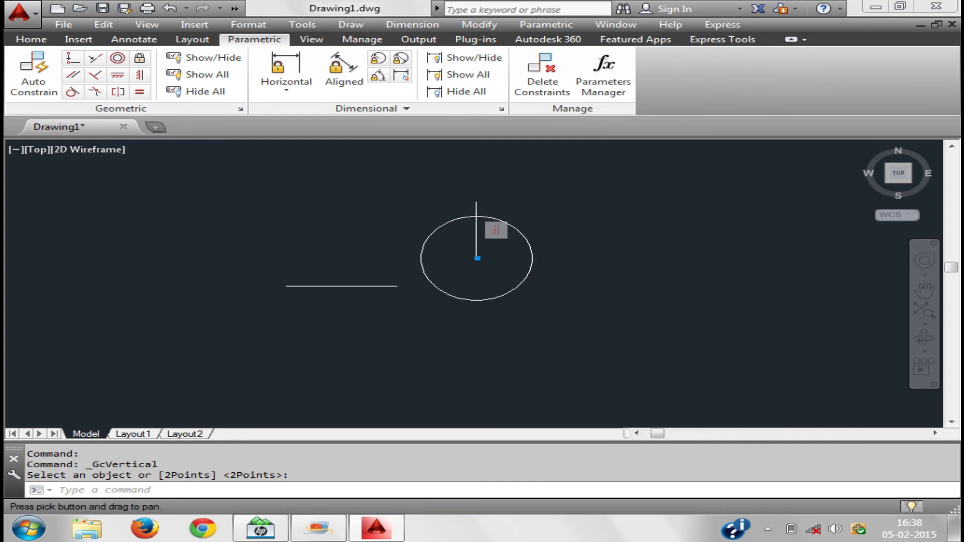
pyautogui.click(93, 62)
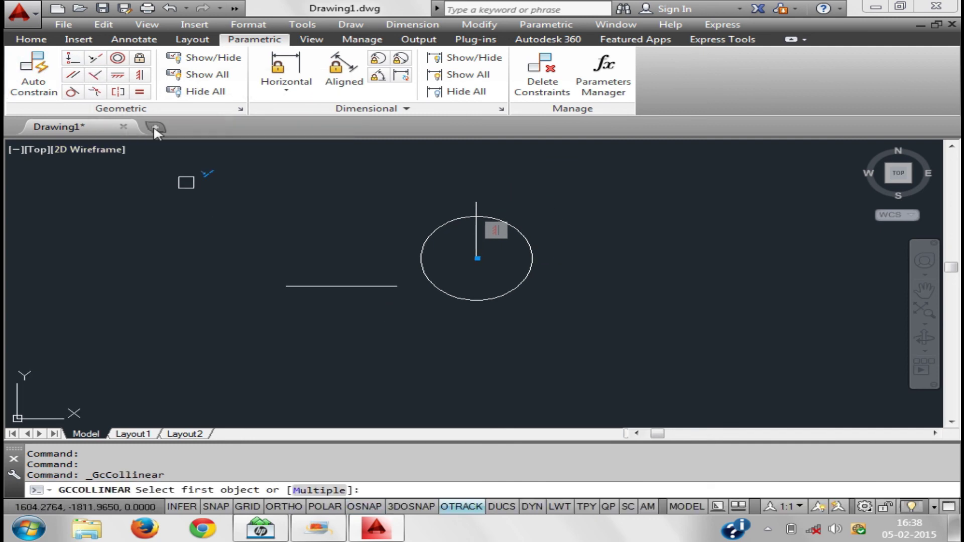
# Draw a four-segment zigzag of lines to the right of the circle
pyautogui.press('Escape')
pyautogui.press('Escape')
pyautogui.press('Escape')
pyautogui.write('l')
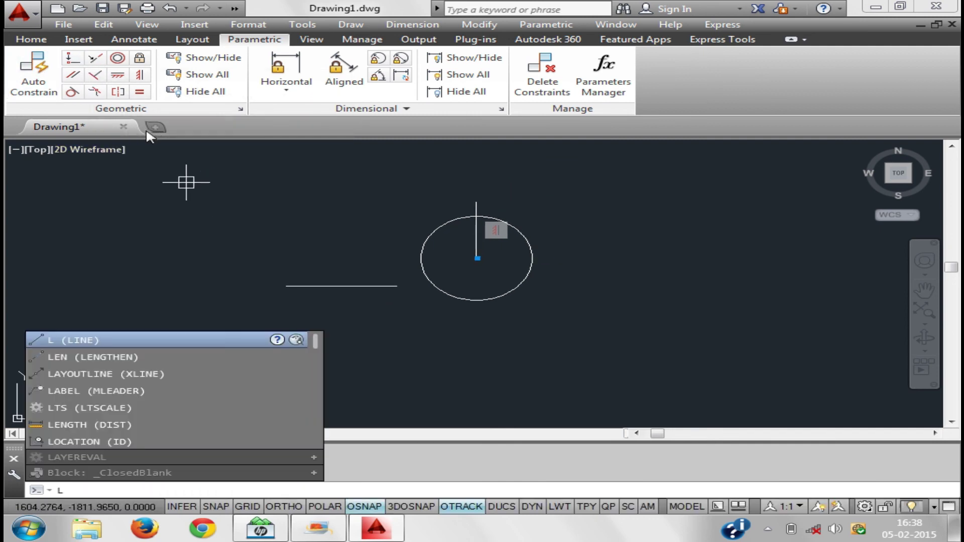
pyautogui.press('Return')
pyautogui.click(568, 306)
pyautogui.click(645, 239)
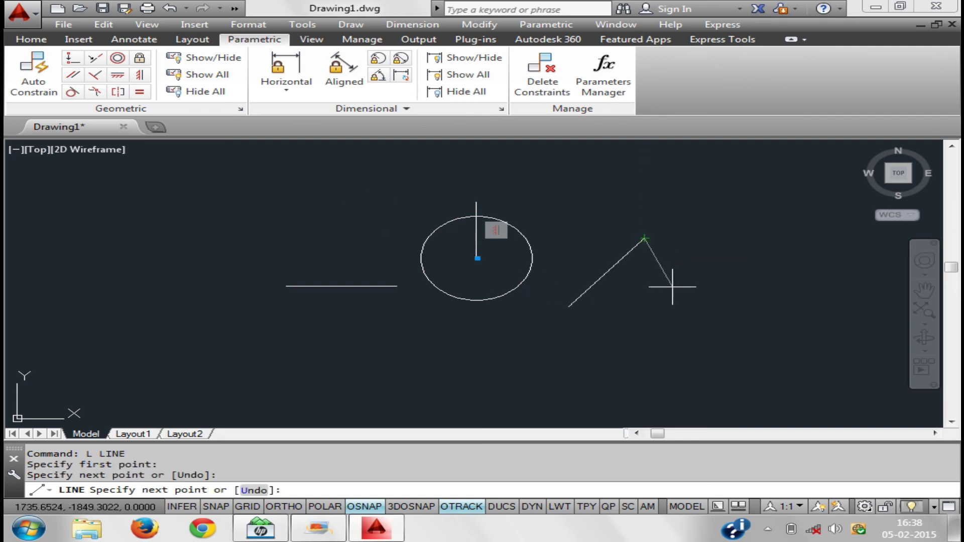
pyautogui.click(731, 315)
pyautogui.click(773, 210)
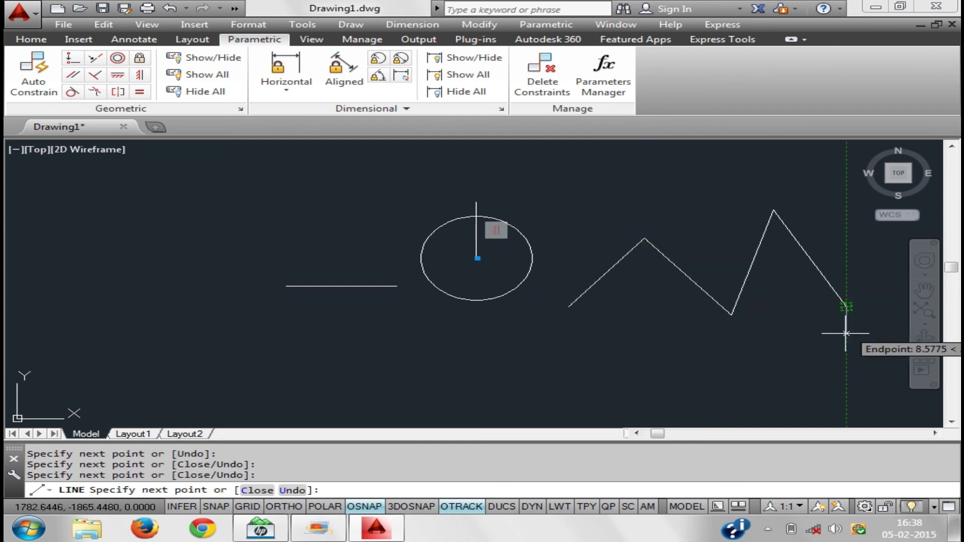
pyautogui.click(846, 306)
pyautogui.press('Return')
pyautogui.moveTo(583, 333); pyautogui.dragTo(485, 332, button='middle')
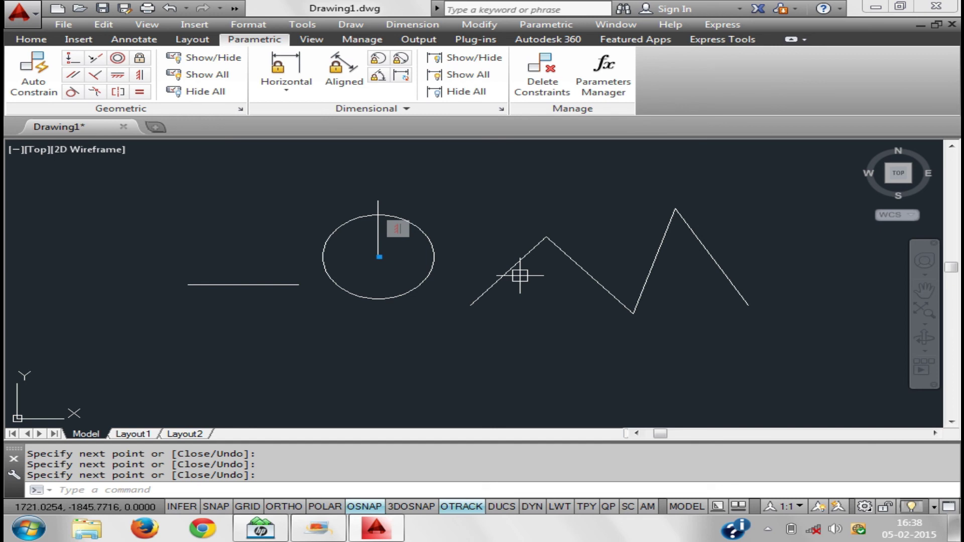
# Constrain the zigzag's first segment to be horizontal
pyautogui.click(117, 75)
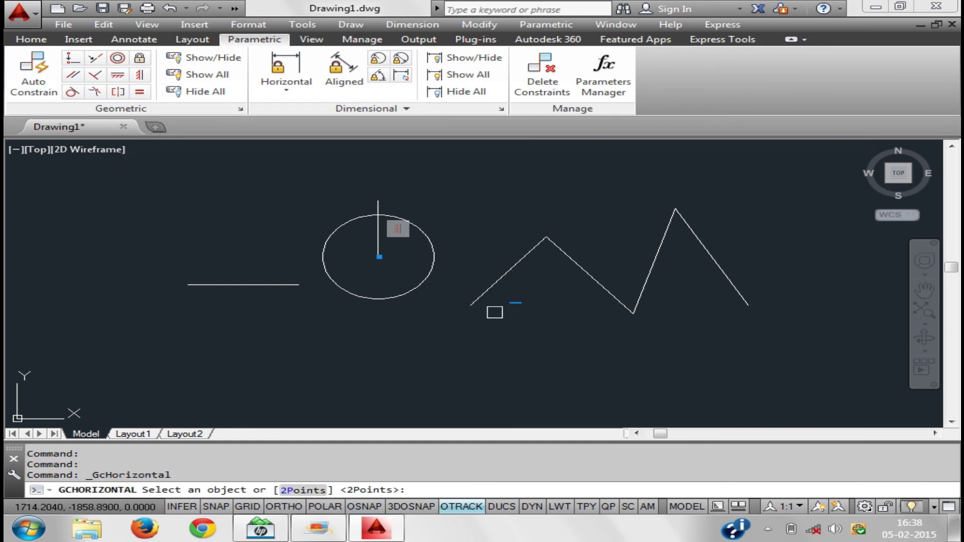
pyautogui.click(509, 266)
pyautogui.moveTo(499, 318); pyautogui.dragTo(387, 316, button='middle')
pyautogui.write('GE')
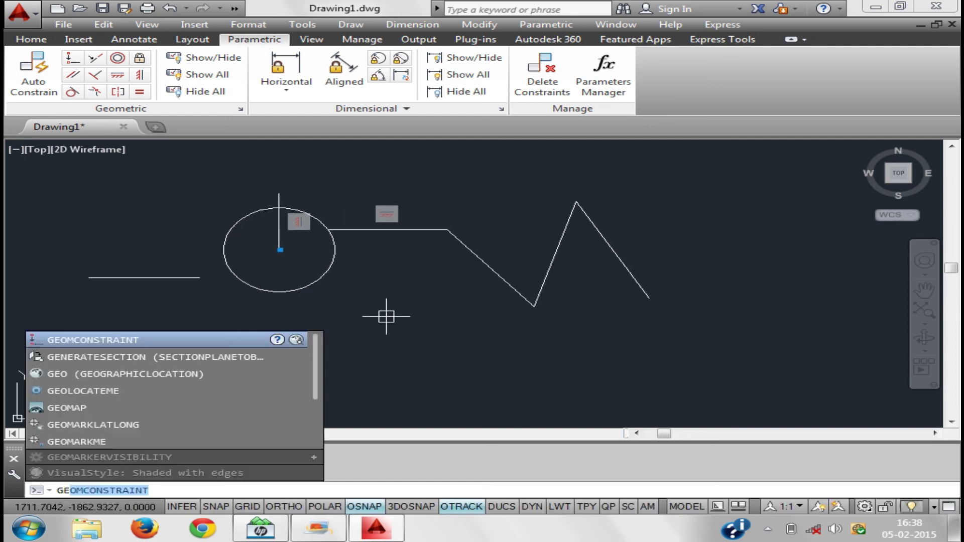
# Run GEOMCONSTRAINT from the command-line suggestions and pick a constraint type
pyautogui.write('o')
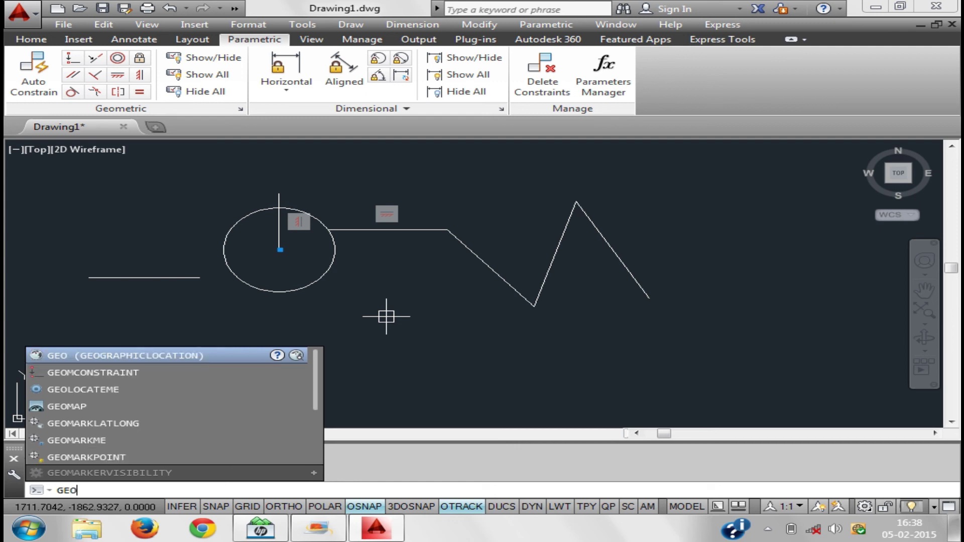
pyautogui.press('BackSpace')
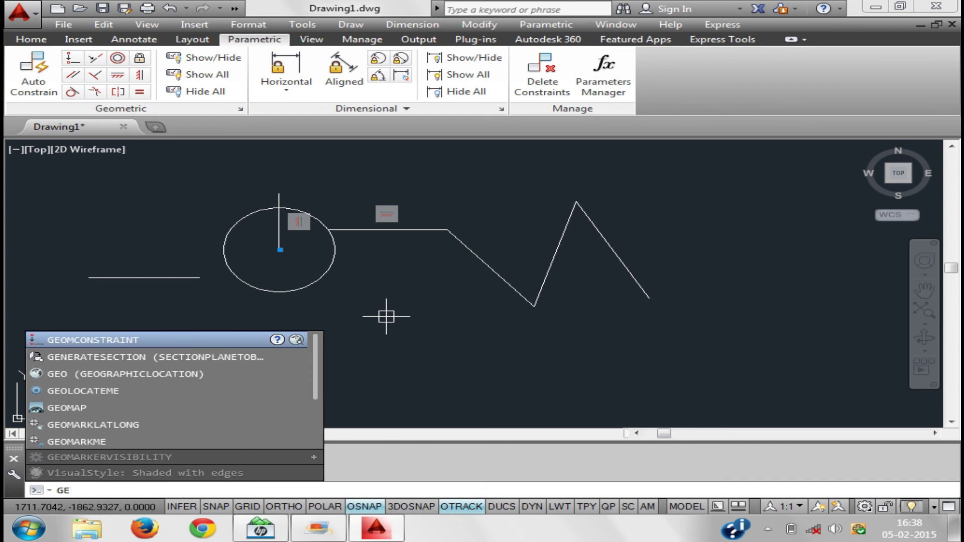
pyautogui.press('Down')
pyautogui.press('Down')
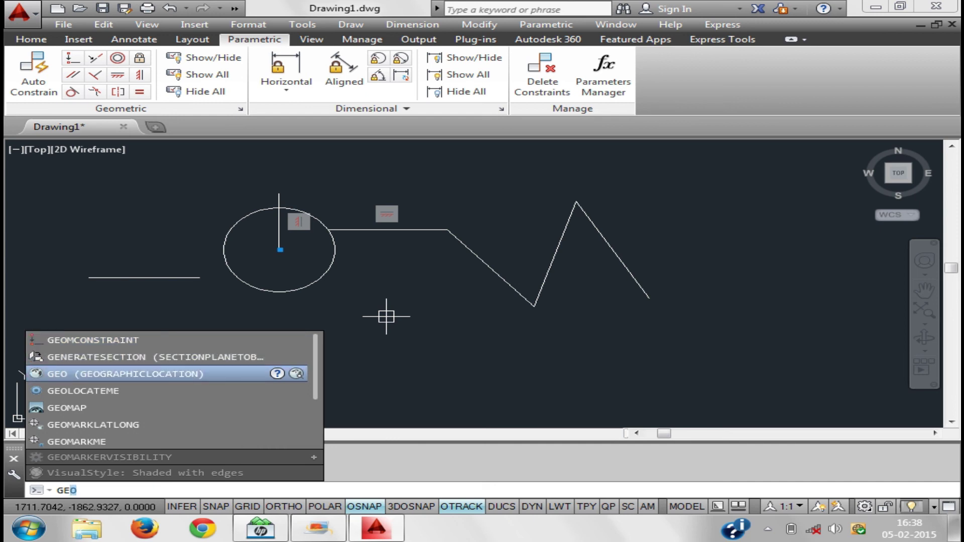
pyautogui.press('Up')
pyautogui.press('Up')
pyautogui.press('Return')
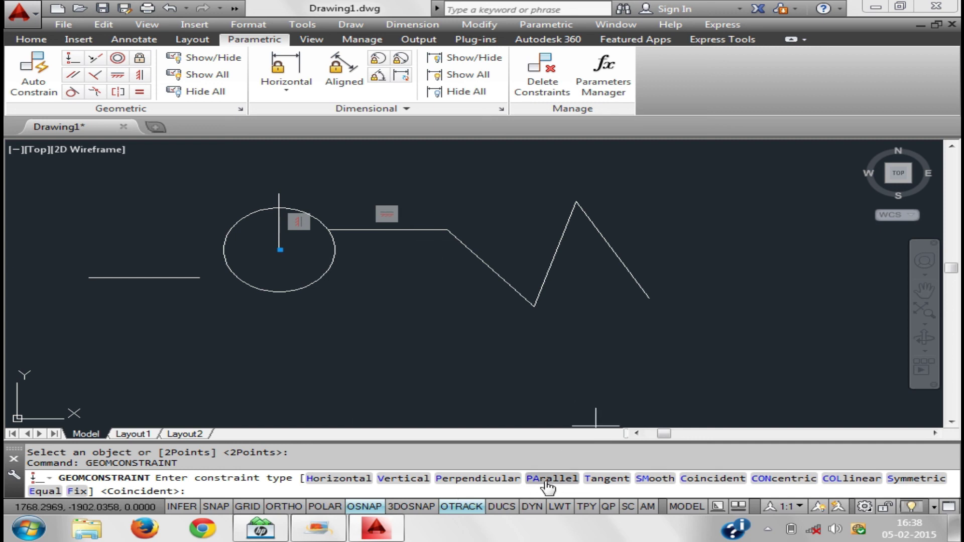
pyautogui.click(486, 484)
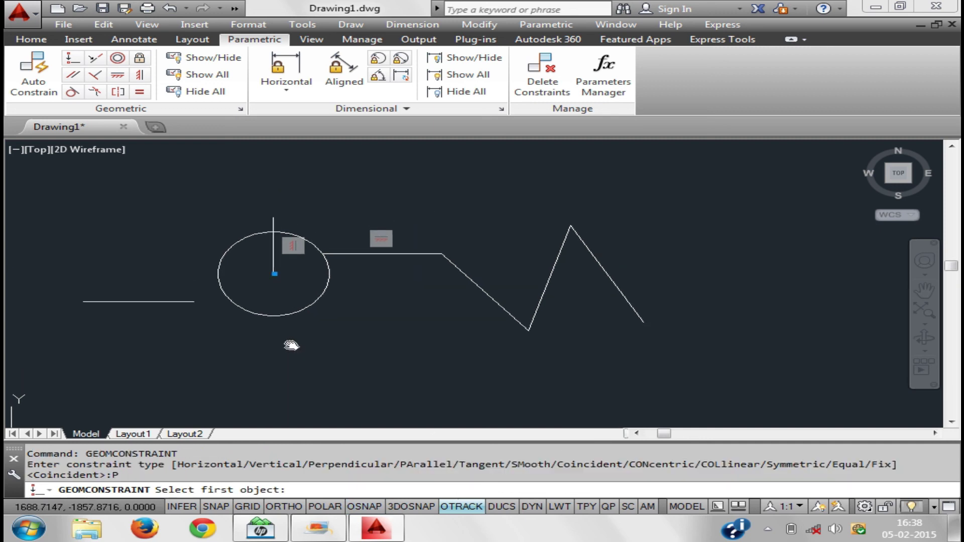
# Make the zigzag's second segment perpendicular to the horizontal first segment
pyautogui.click(399, 254)
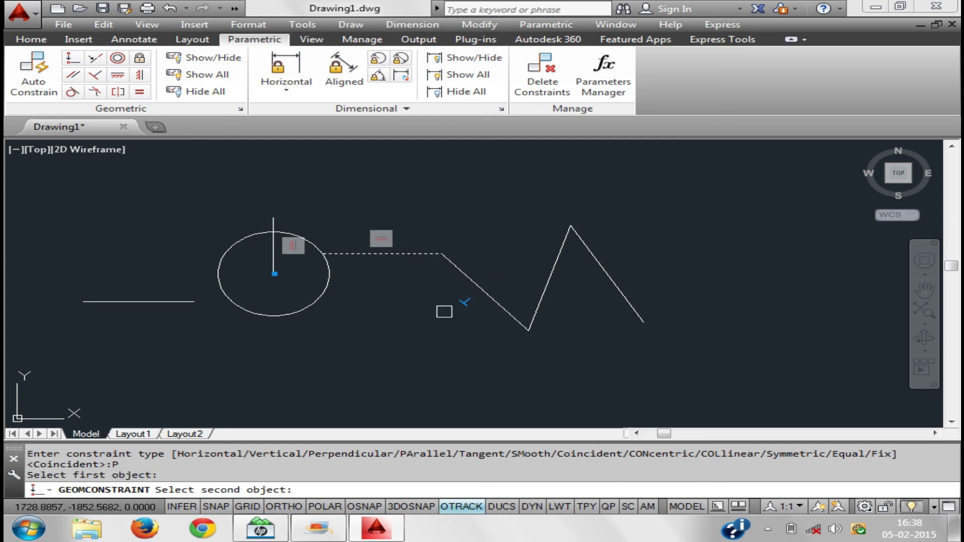
pyautogui.click(478, 284)
pyautogui.moveTo(422, 318); pyautogui.dragTo(380, 299, button='middle')
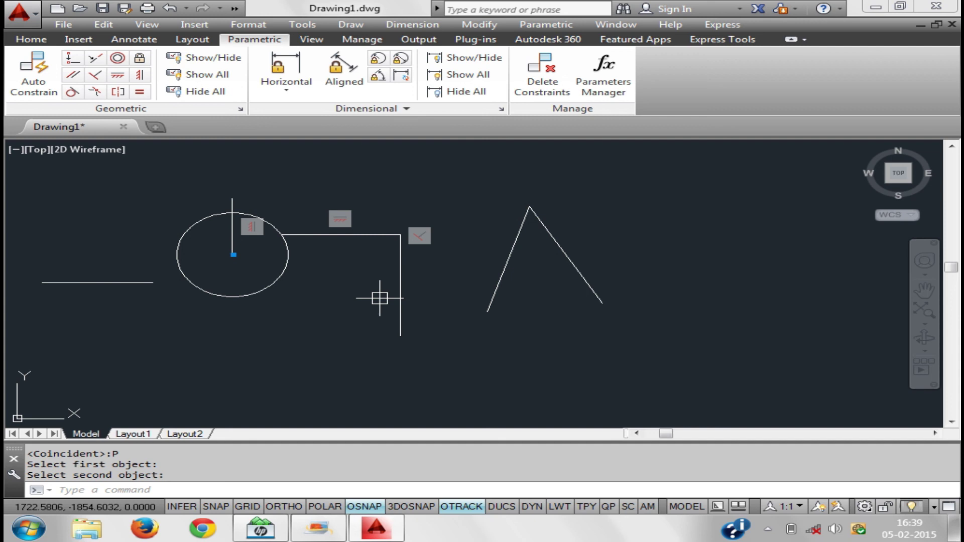
# Constrain the slanted segment parallel to the vertical segment
pyautogui.press('Return')
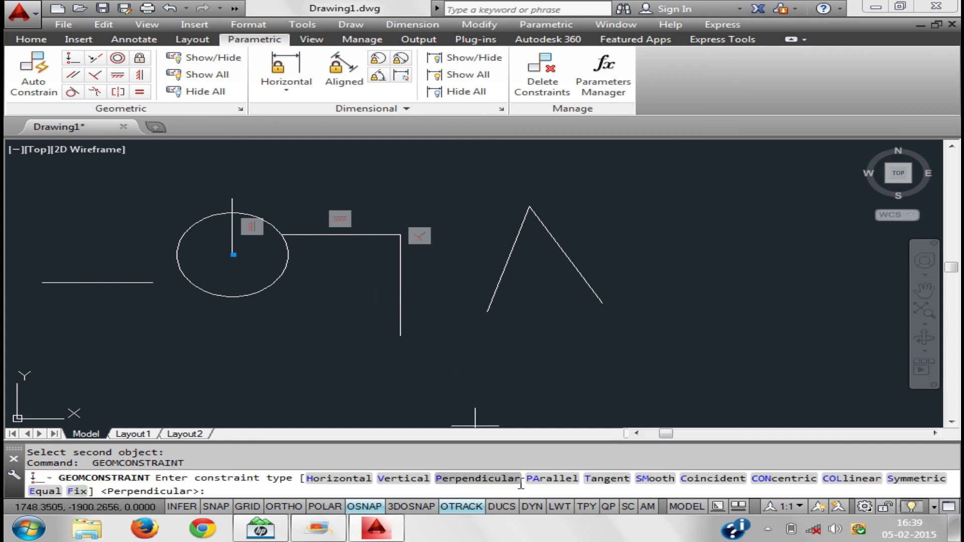
pyautogui.click(545, 483)
pyautogui.moveTo(415, 316); pyautogui.dragTo(391, 285, button='middle')
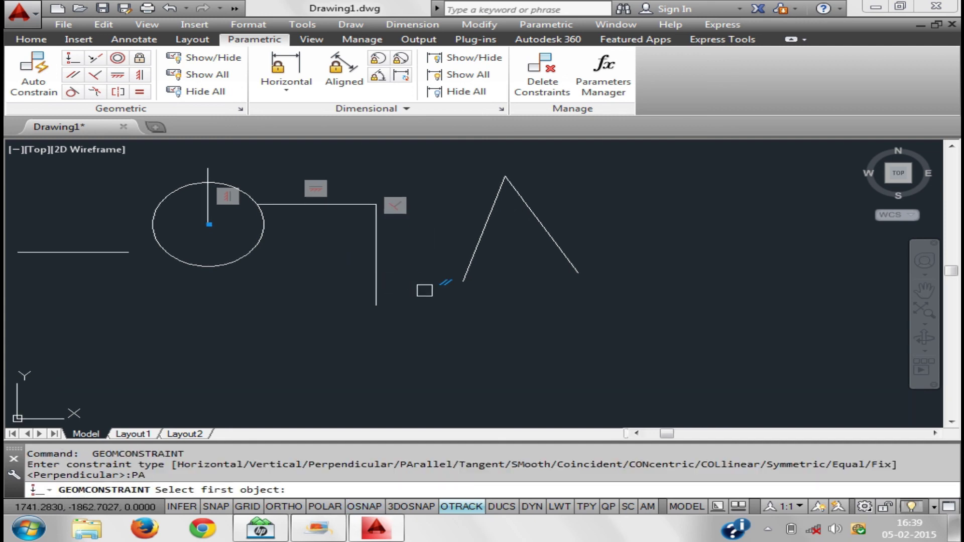
pyautogui.click(377, 270)
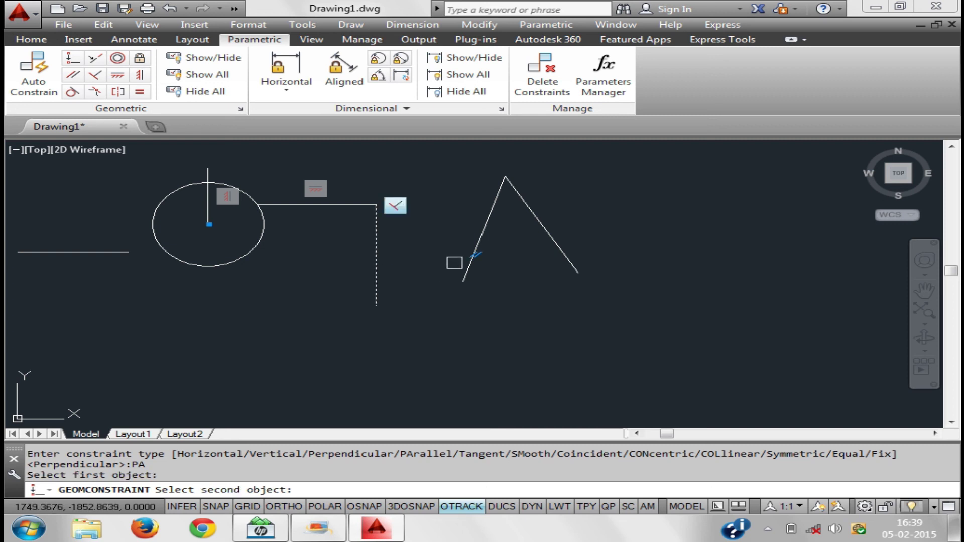
pyautogui.click(471, 260)
pyautogui.moveTo(475, 310)
pyautogui.mouseDown(button='middle')
pyautogui.moveTo(405, 319)
pyautogui.moveTo(411, 280)
pyautogui.mouseUp(button='middle')
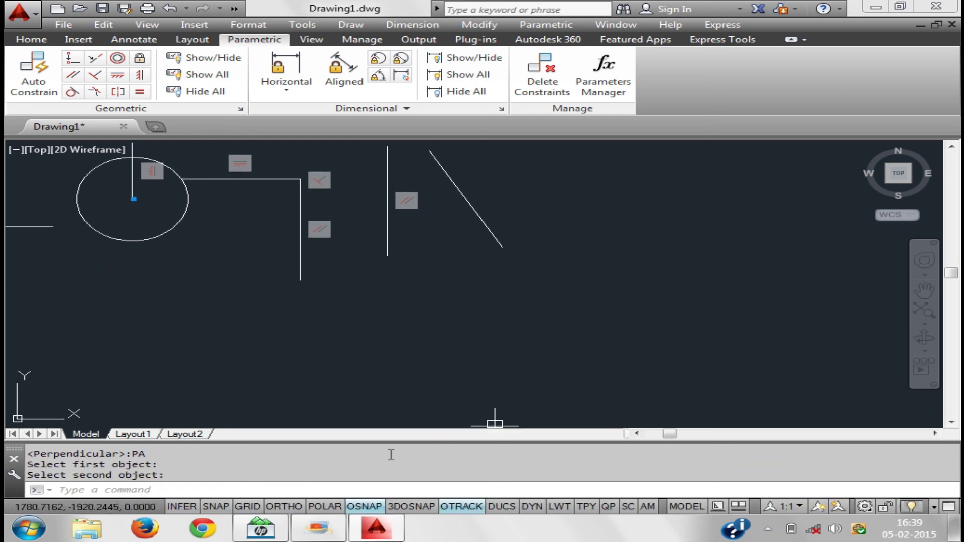
# Make the vertical line tangent to the circle
pyautogui.press('Return')
pyautogui.click(607, 481)
pyautogui.moveTo(281, 301); pyautogui.dragTo(363, 349, button='middle')
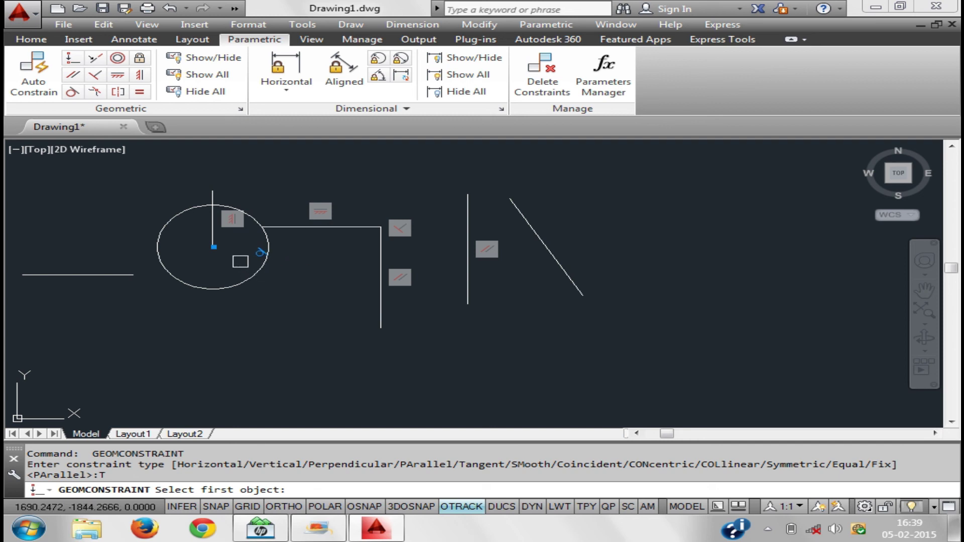
pyautogui.click(266, 271)
pyautogui.click(383, 318)
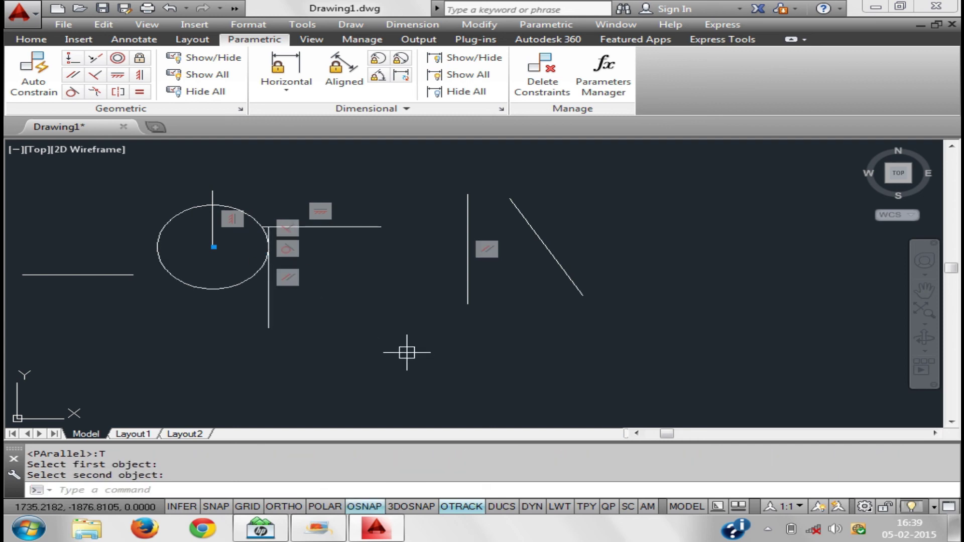
pyautogui.moveTo(408, 351); pyautogui.dragTo(399, 333, button='middle')
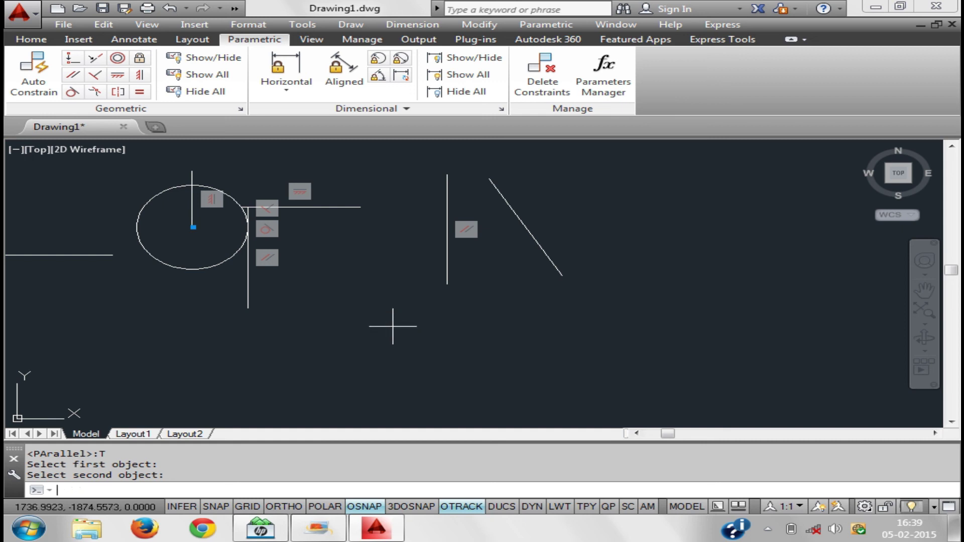
pyautogui.press('Return')
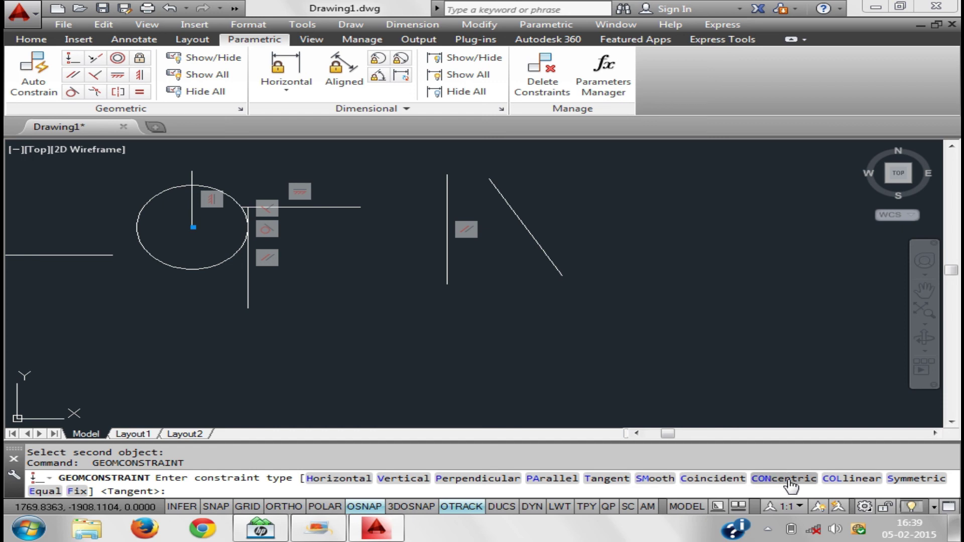
pyautogui.press('Escape')
# Draw two new circles below the zigzag with the C command
pyautogui.write('c')
pyautogui.press('Return')
pyautogui.click(734, 334)
pyautogui.moveTo(730, 361); pyautogui.dragTo(689, 340, button='middle')
pyautogui.click(679, 361)
pyautogui.press('Return')
pyautogui.click(453, 383)
pyautogui.click(499, 379)
pyautogui.moveTo(592, 369); pyautogui.dragTo(602, 332, button='middle')
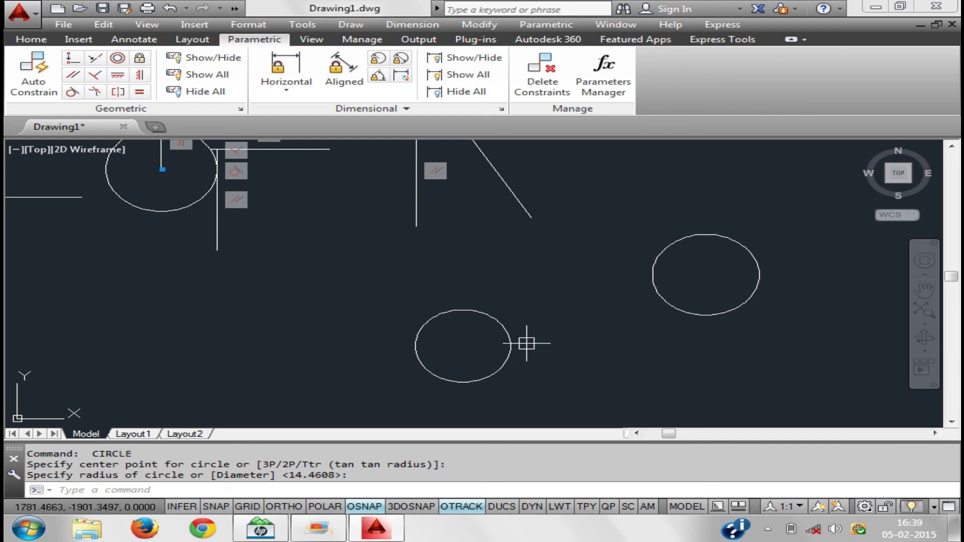
# Apply a Concentric constraint so the lower circle shares the right circle's centre
pyautogui.write('GEOMCONSTRAINT')
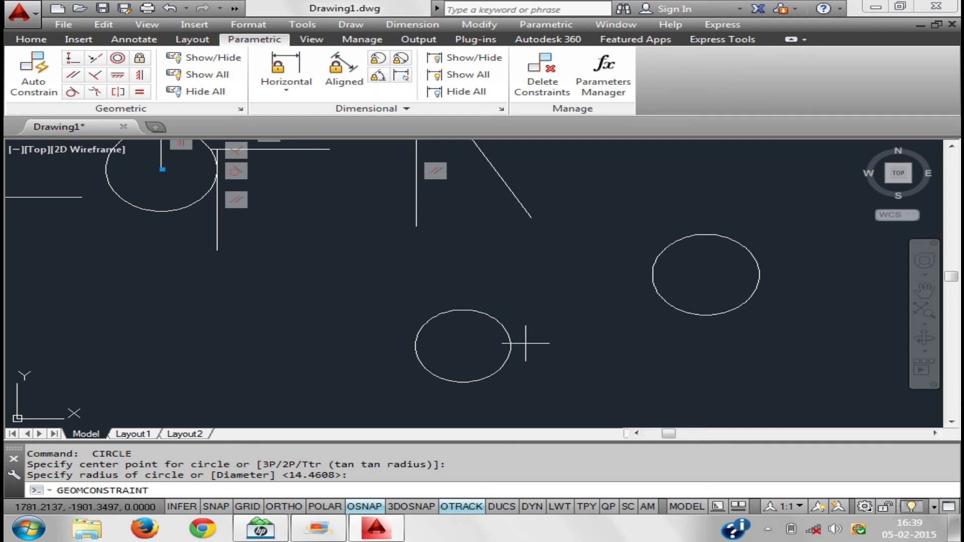
pyautogui.press('Return')
pyautogui.click(783, 477)
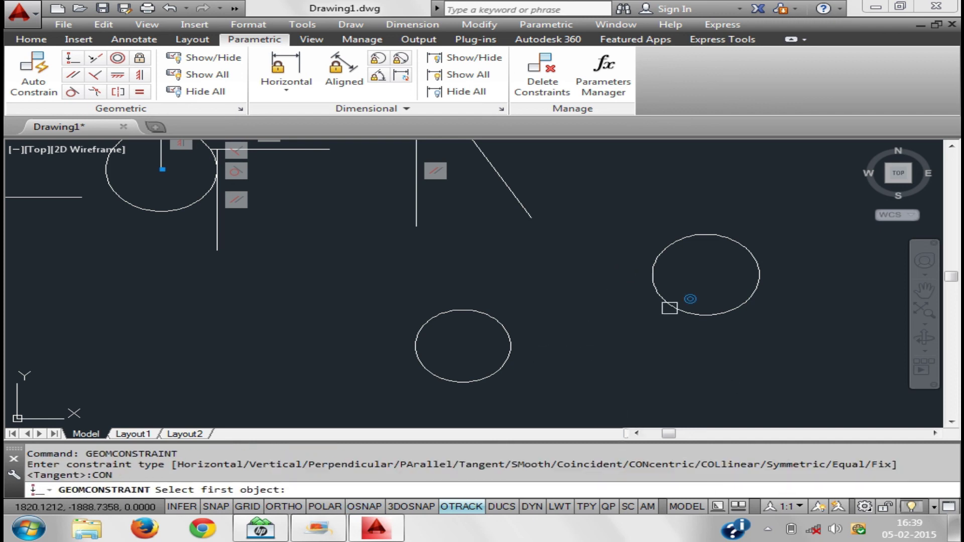
pyautogui.click(669, 307)
pyautogui.click(509, 331)
pyautogui.moveTo(622, 340); pyautogui.dragTo(600, 320, button='middle')
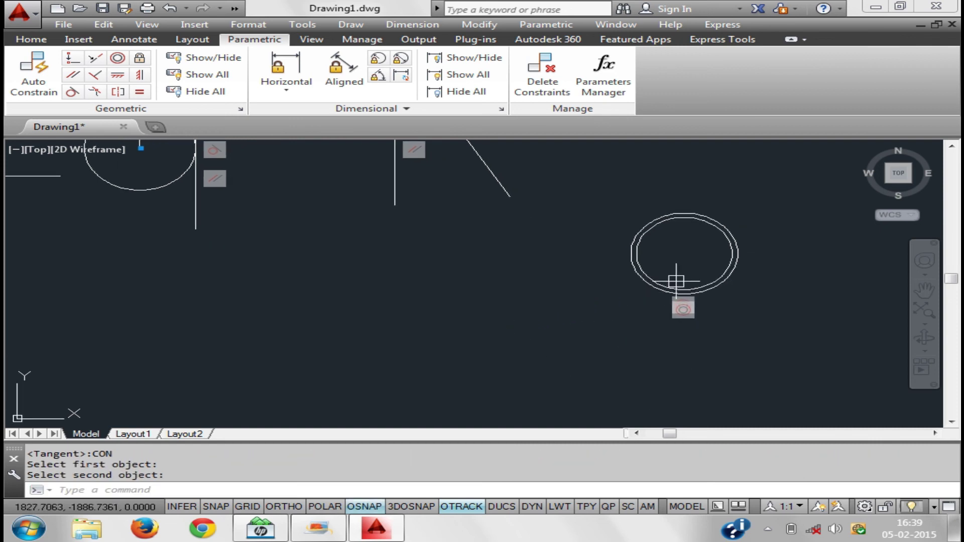
pyautogui.press('Return')
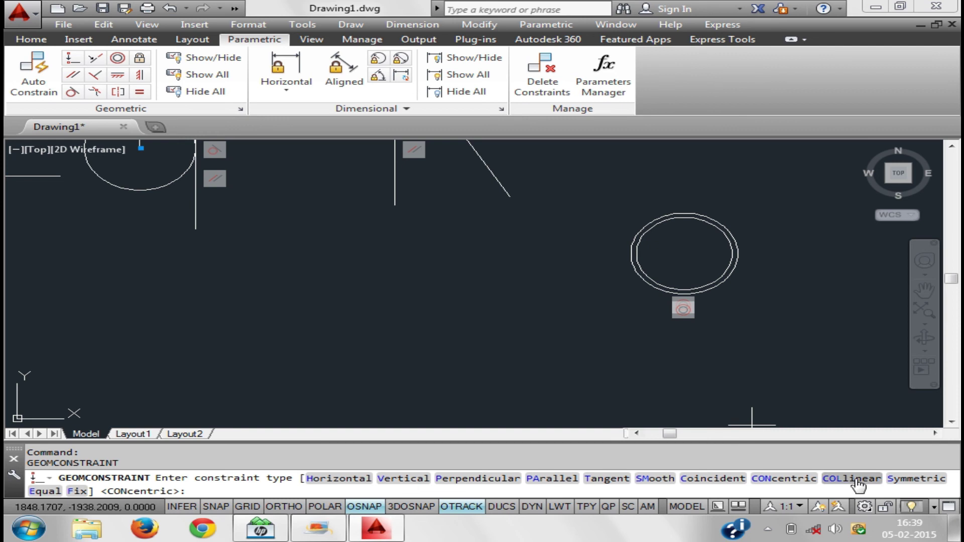
pyautogui.moveTo(587, 286)
pyautogui.mouseDown(button='middle')
pyautogui.moveTo(566, 308)
pyautogui.moveTo(573, 340)
pyautogui.mouseUp(button='middle')
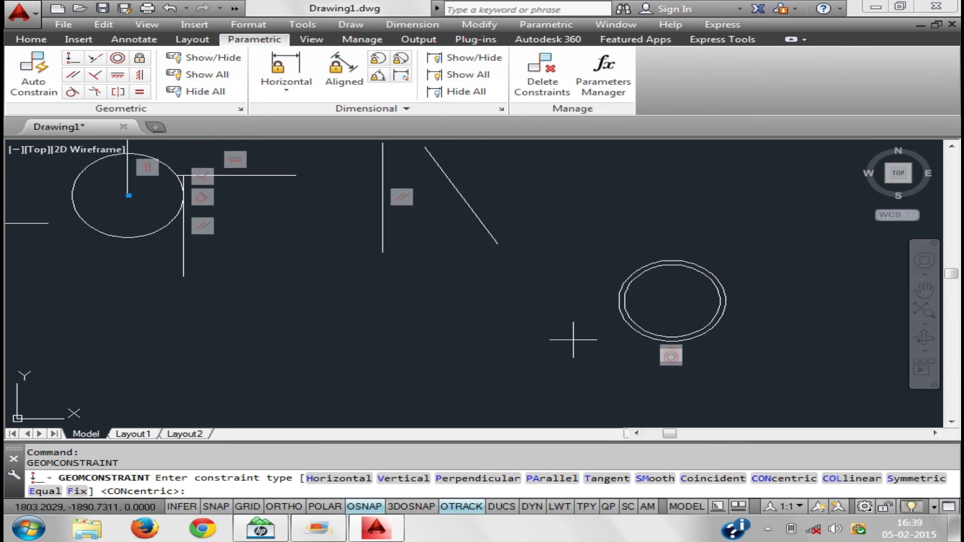
pyautogui.press('Escape')
pyautogui.press('Escape')
pyautogui.press('Escape')
# Draw a single, slightly sloping line beneath the left-hand constrained shapes
pyautogui.press('Return')
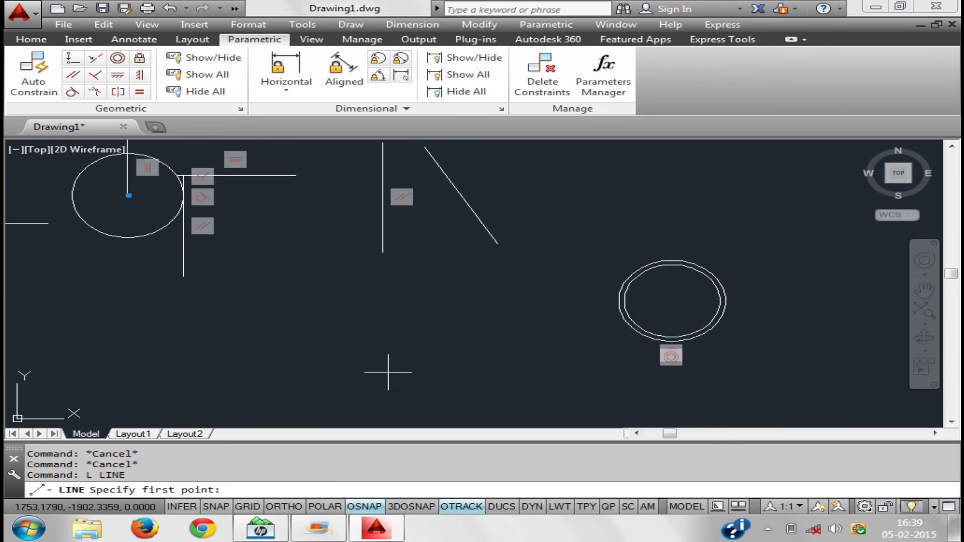
pyautogui.click(121, 347)
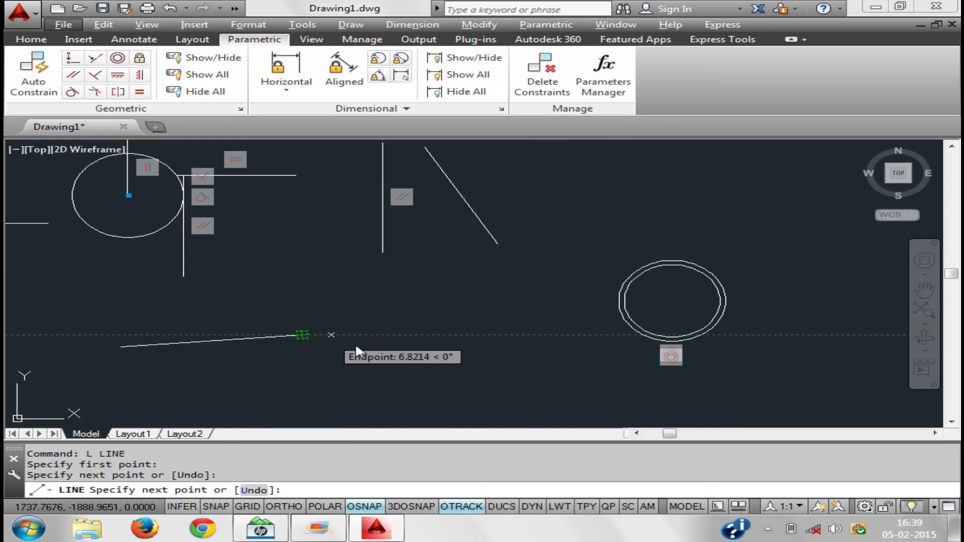
pyautogui.click(356, 350)
pyautogui.press('Escape')
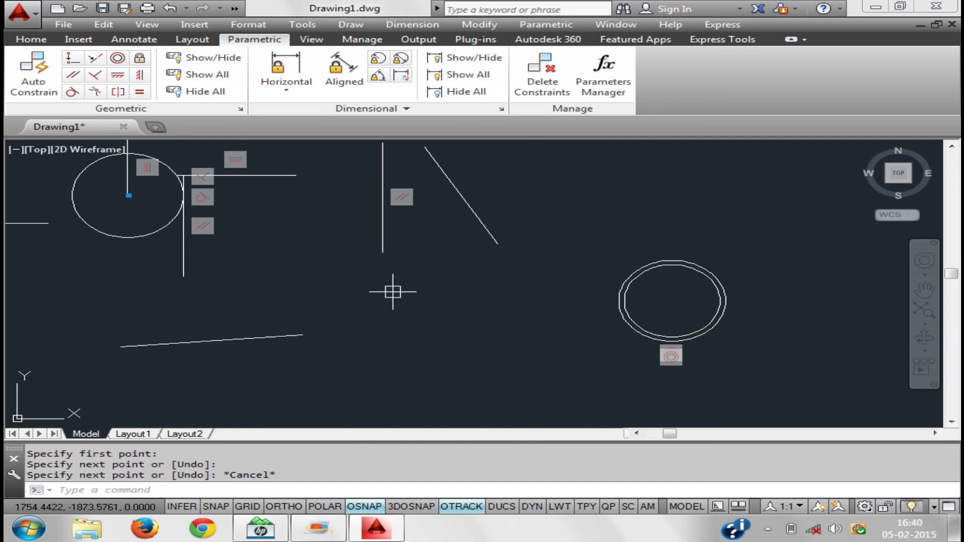
pyautogui.scroll(-2, 351, 304)
pyautogui.moveTo(377, 345)
pyautogui.mouseDown(button='middle')
pyautogui.moveTo(409, 315)
pyautogui.moveTo(448, 308)
pyautogui.mouseUp(button='middle')
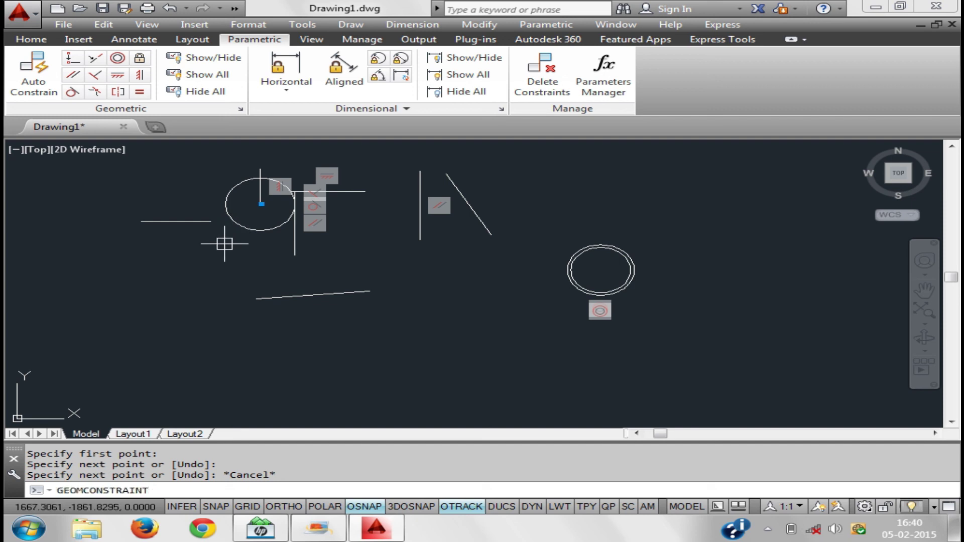
# Make the sloped bottom line collinear with the left horizontal line
pyautogui.press('Return')
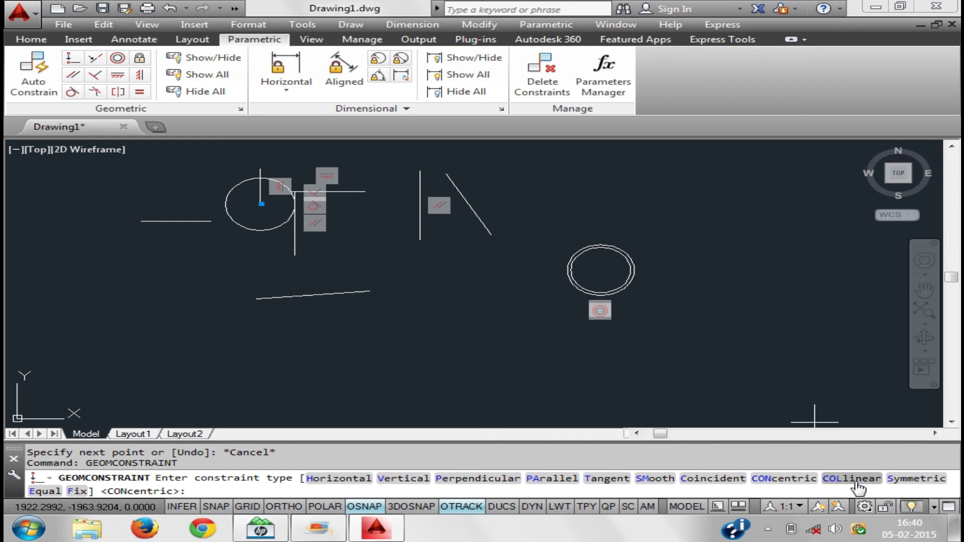
pyautogui.click(852, 478)
pyautogui.click(170, 221)
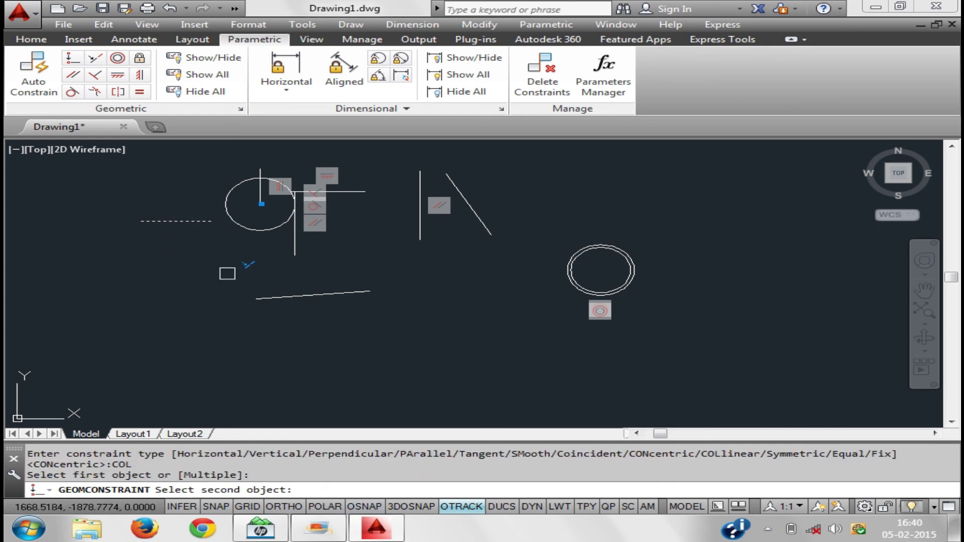
pyautogui.click(281, 292)
pyautogui.moveTo(290, 322); pyautogui.dragTo(214, 326, button='middle')
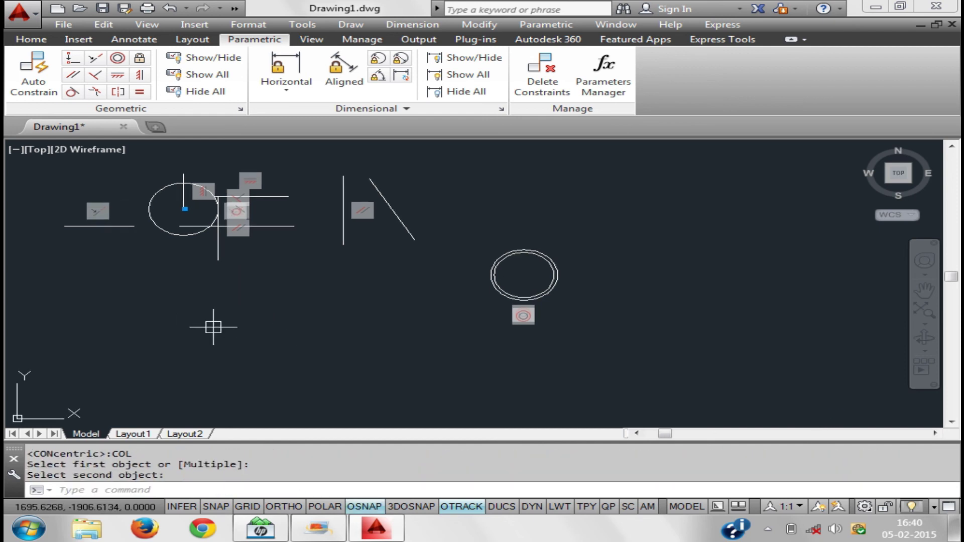
pyautogui.write('j')
# Join the two collinear lines into a single line
pyautogui.press('Return')
pyautogui.click(112, 226)
pyautogui.click(189, 226)
pyautogui.press('Return')
pyautogui.scroll(-3, 222, 323)
pyautogui.scroll(-1, 226, 329)
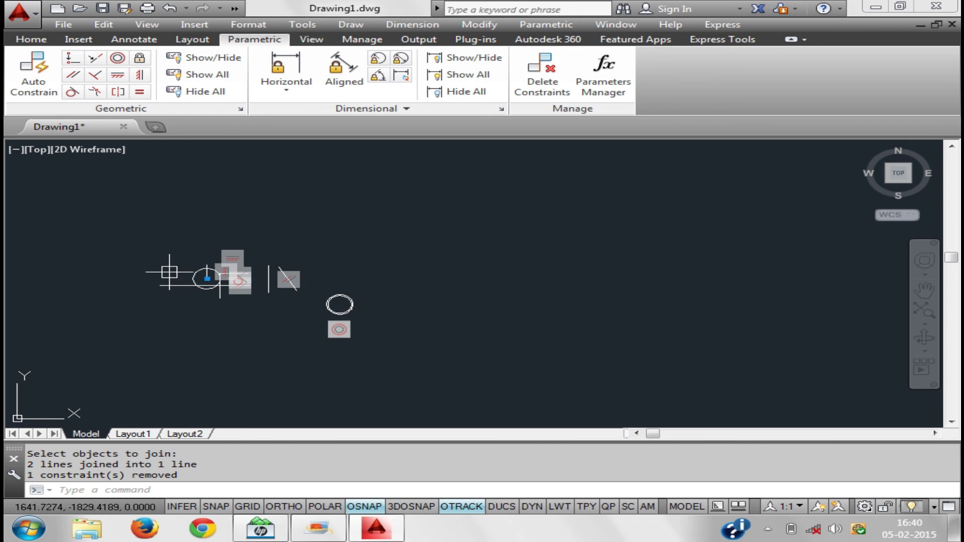
pyautogui.scroll(2, 165, 267)
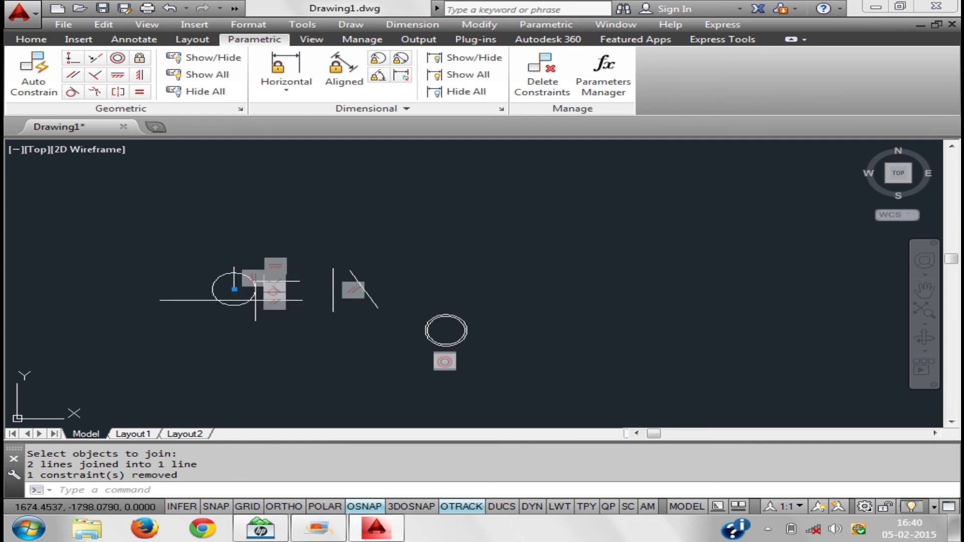
pyautogui.moveTo(375, 346); pyautogui.dragTo(271, 331, button='middle')
pyautogui.press('Return')
pyautogui.press('Escape')
pyautogui.press('Escape')
pyautogui.press('Escape')
pyautogui.press('Escape')
pyautogui.write('GEOMCONSTRAINT')
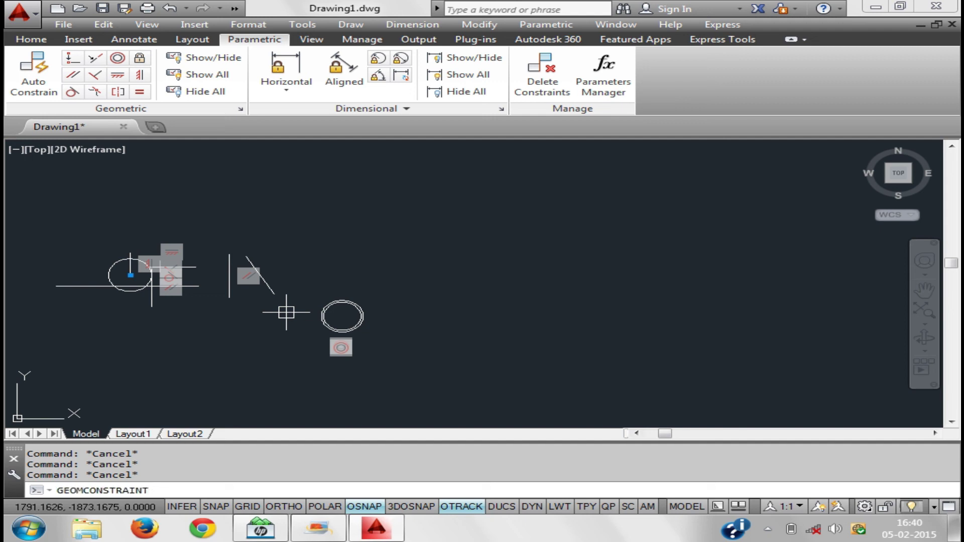
# Apply a Fix constraint to the long horizontal line's left endpoint
pyautogui.press('Return')
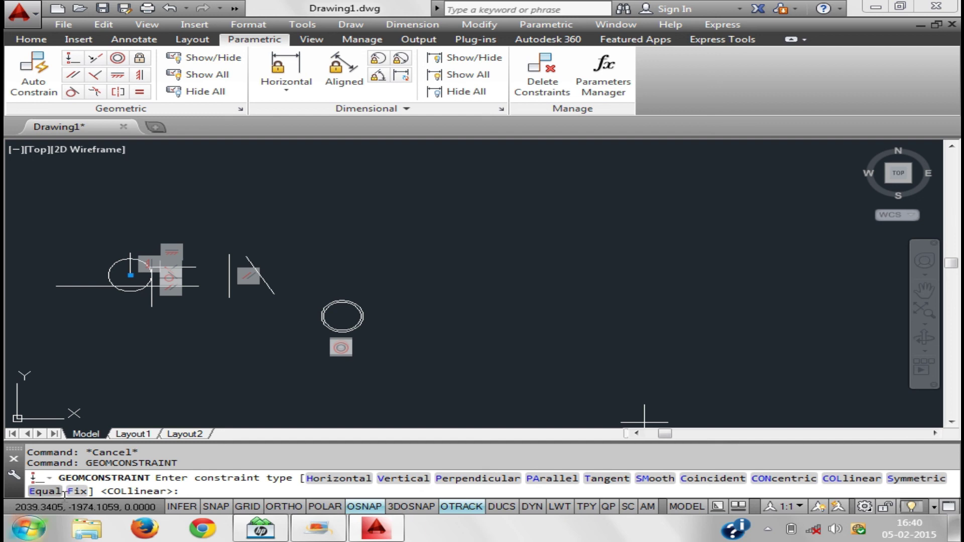
pyautogui.click(83, 491)
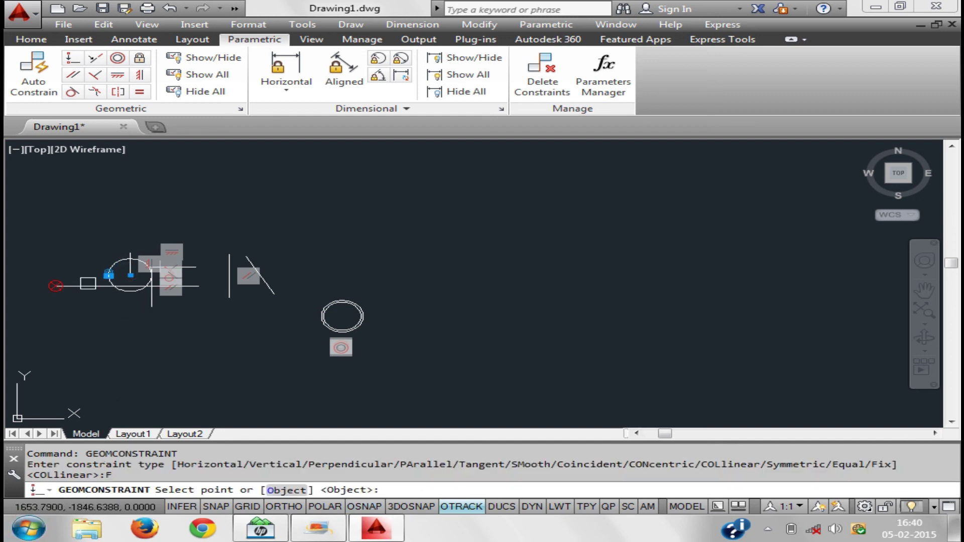
pyautogui.click(103, 276)
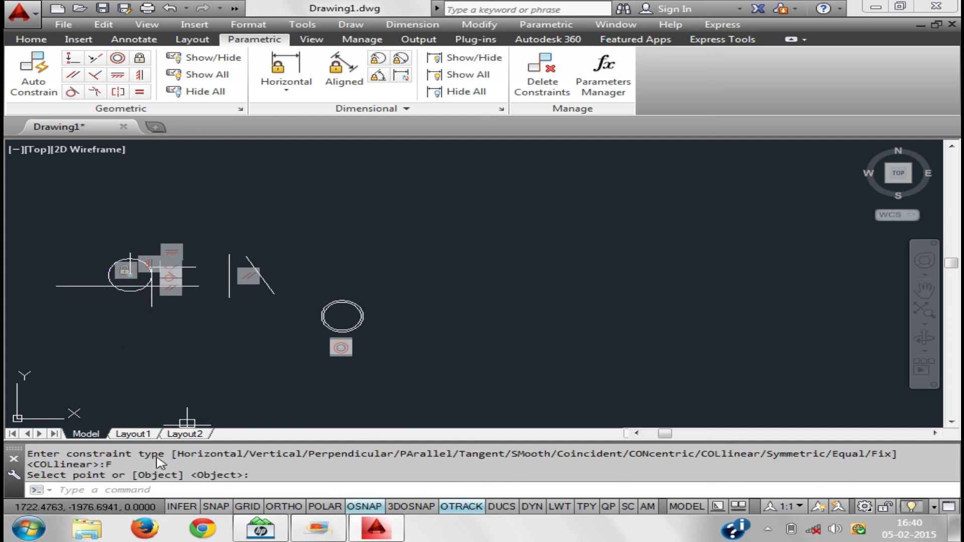
pyautogui.press('Escape')
# Apply an Equal constraint between the vertical line and the horizontal line
pyautogui.press('Return')
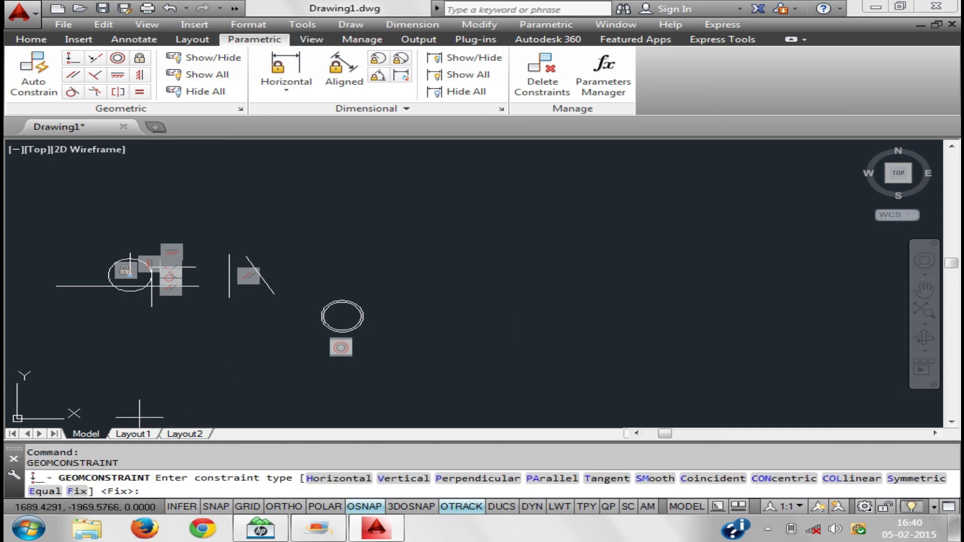
pyautogui.moveTo(291, 301)
pyautogui.mouseDown(button='middle')
pyautogui.moveTo(346, 220)
pyautogui.moveTo(486, 201)
pyautogui.mouseUp(button='middle')
pyautogui.scroll(5, 270, 195)
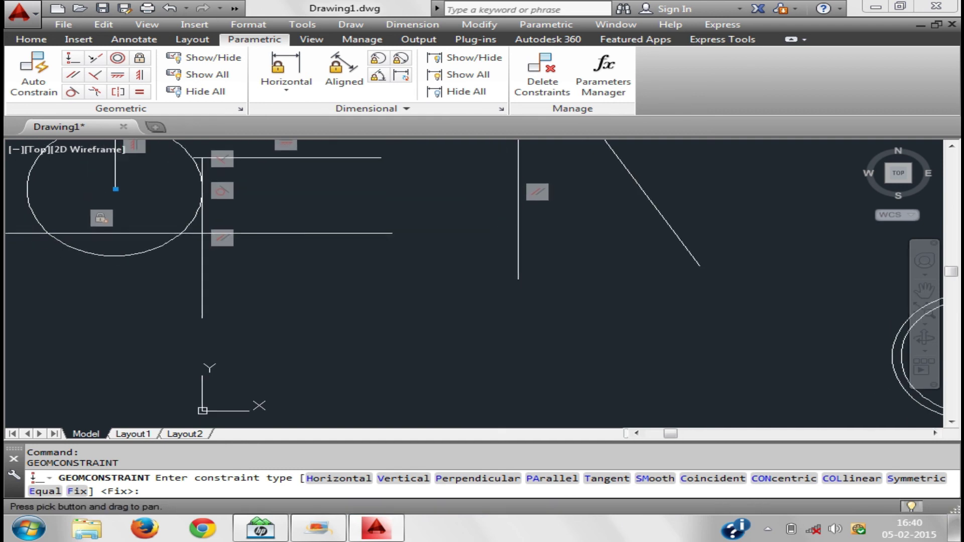
pyautogui.scroll(-5, 509, 201)
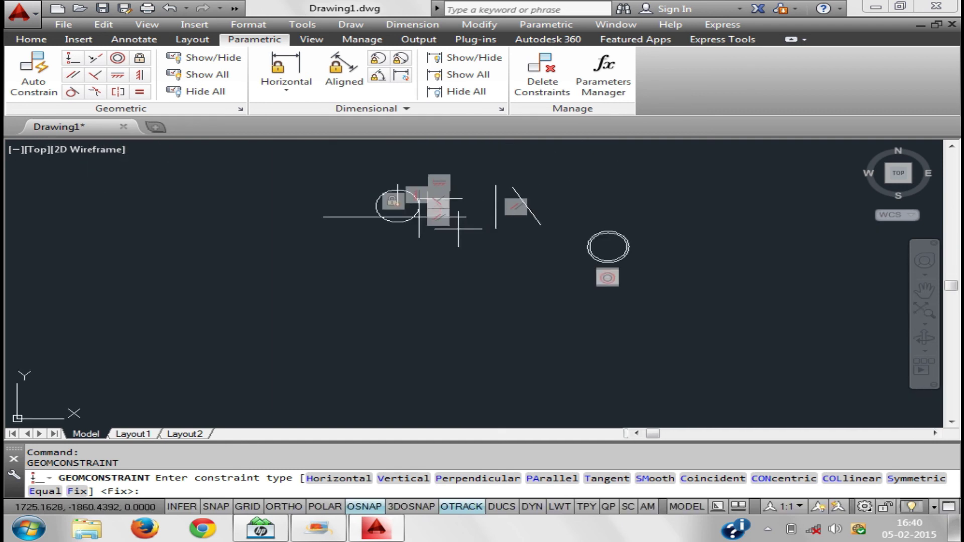
pyautogui.write('e')
pyautogui.press('Return')
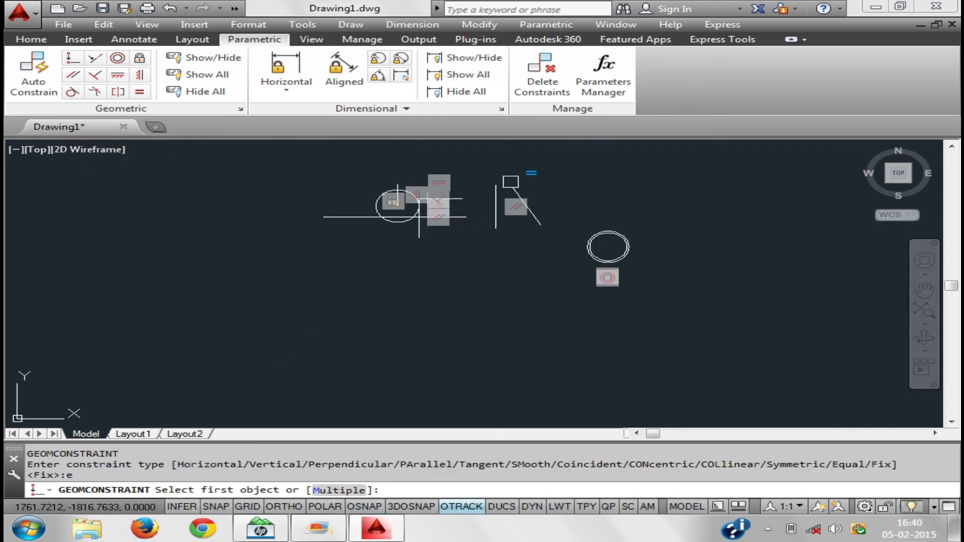
pyautogui.scroll(5, 486, 206)
pyautogui.click(522, 222)
pyautogui.click(354, 254)
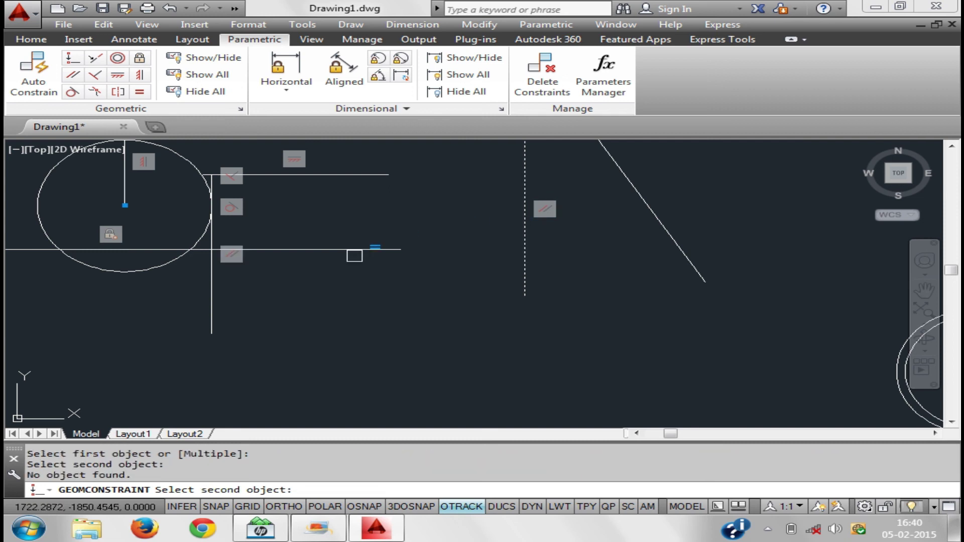
pyautogui.scroll(-2, 384, 277)
pyautogui.moveTo(384, 278); pyautogui.dragTo(445, 271, button='middle')
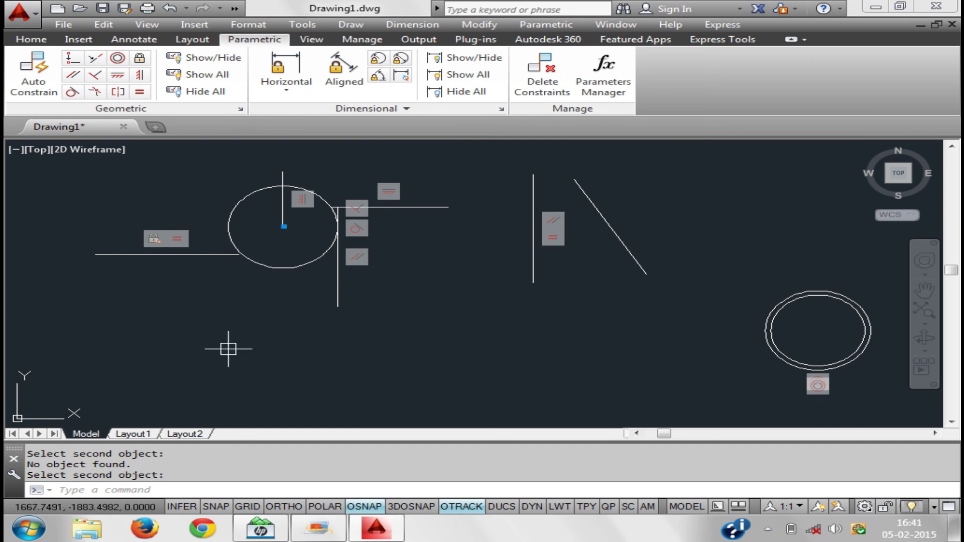
pyautogui.press('Return')
pyautogui.press('Return')
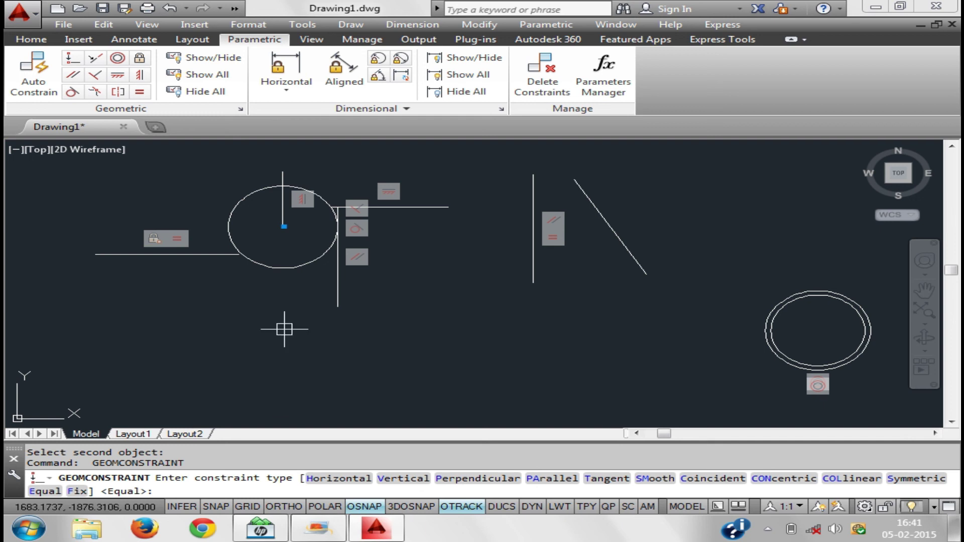
pyautogui.press('Escape')
pyautogui.scroll(-3, 209, 286)
pyautogui.scroll(-5, 410, 323)
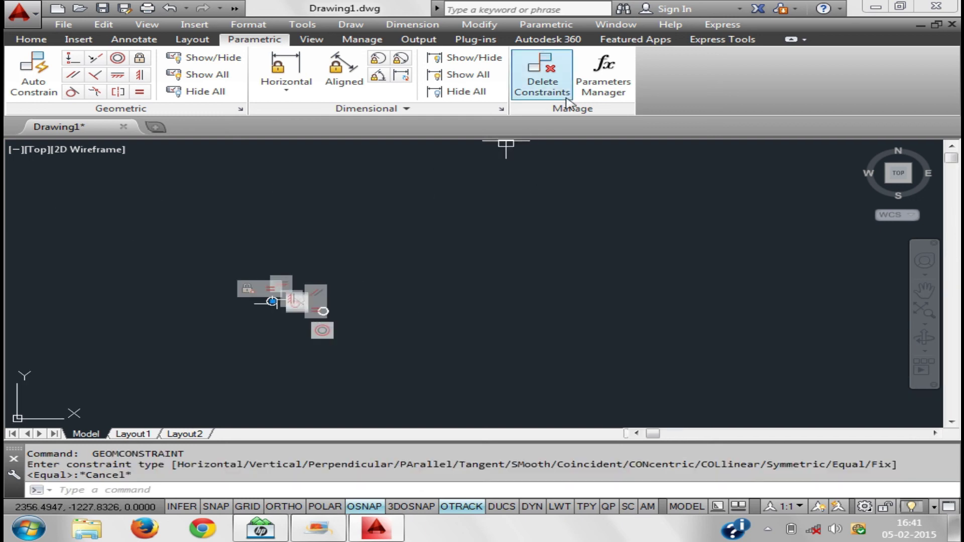
# Delete all 9 constraints from the geometry using a selection window
pyautogui.click(543, 75)
pyautogui.click(178, 220)
pyautogui.click(406, 372)
pyautogui.press('Return')
pyautogui.scroll(3, 452, 296)
pyautogui.scroll(3, 338, 345)
pyautogui.scroll(2, 405, 270)
pyautogui.moveTo(404, 269); pyautogui.dragTo(406, 289, button='middle')
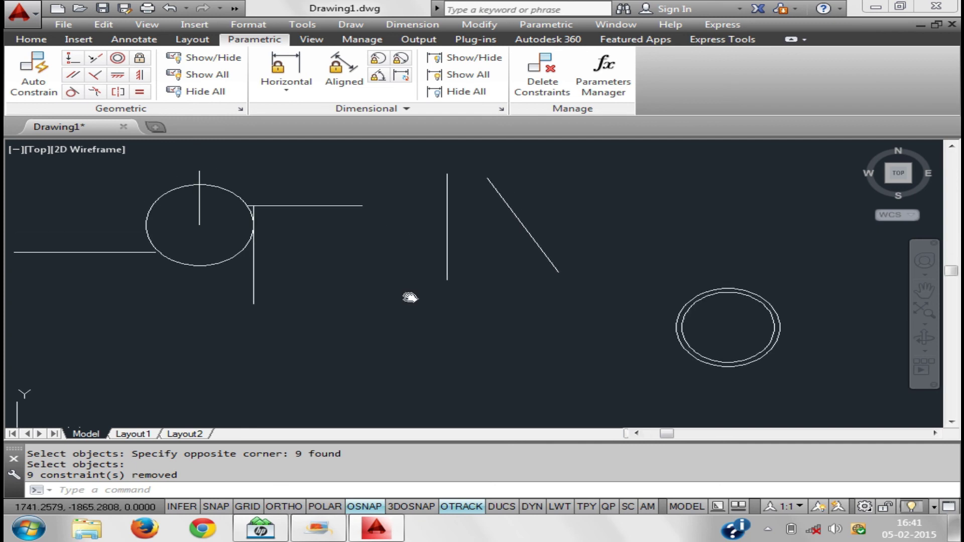
# Move the short horizontal line lower by its midpoint grip
pyautogui.click(330, 214)
pyautogui.click(315, 182)
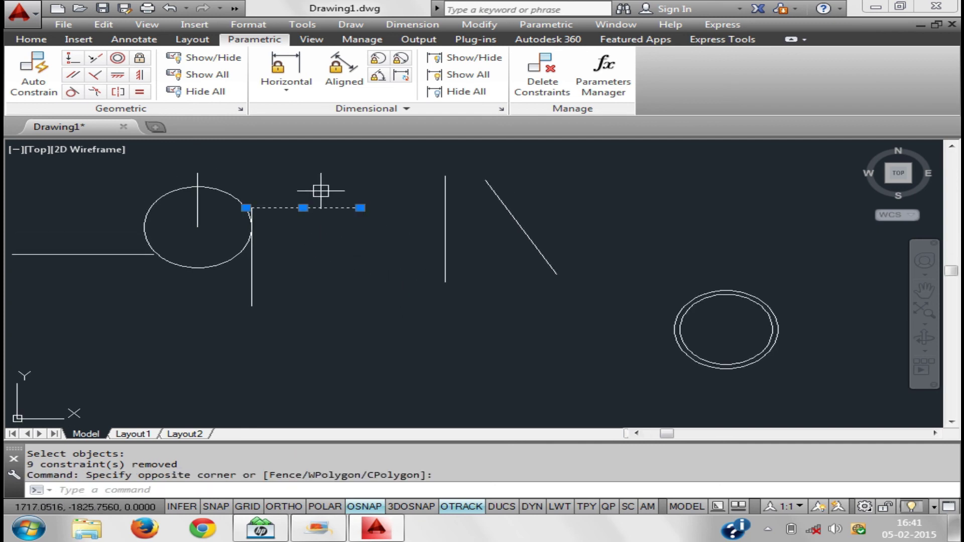
pyautogui.click(303, 207)
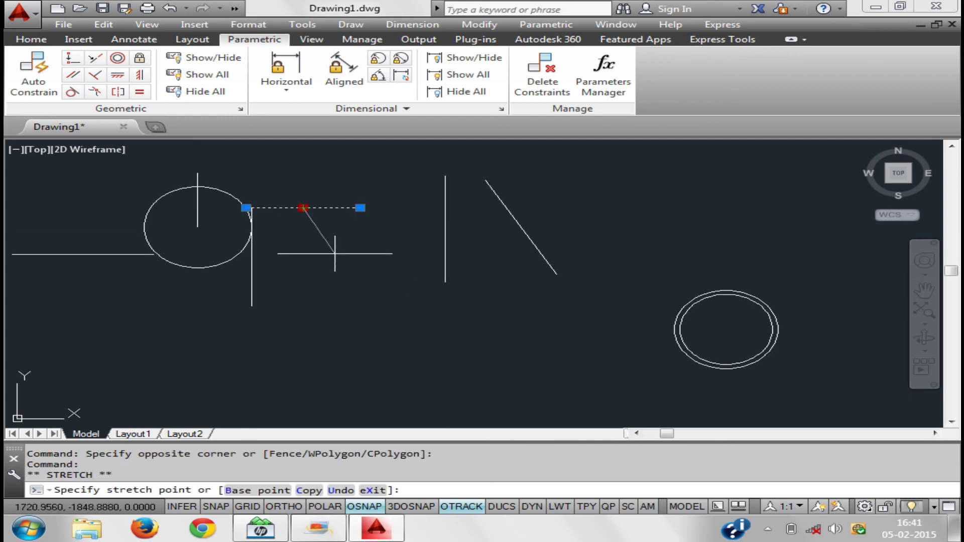
pyautogui.click(377, 350)
pyautogui.moveTo(376, 329); pyautogui.dragTo(407, 276, button='middle')
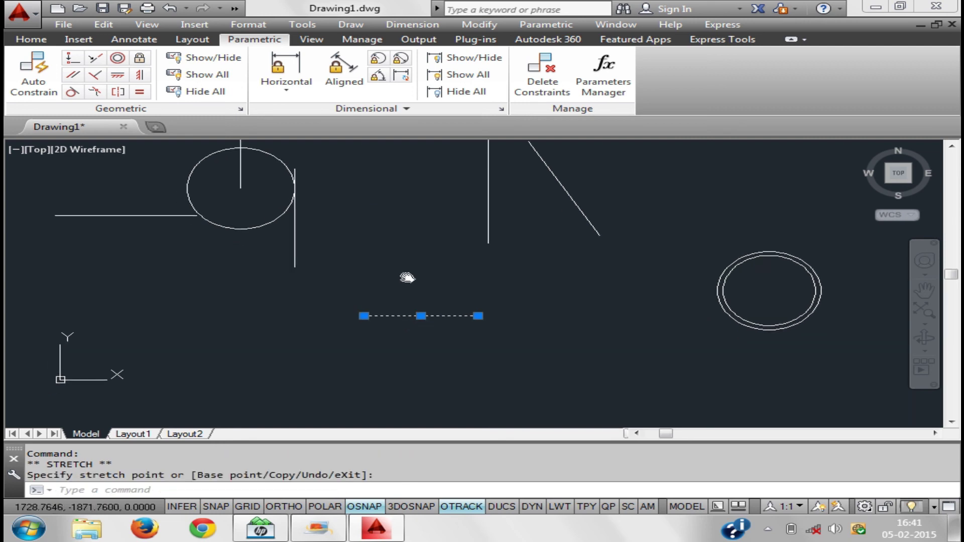
# Lengthen the vertical line beside the circle downward by its bottom grip
pyautogui.click(330, 261)
pyautogui.click(282, 243)
pyautogui.click(310, 258)
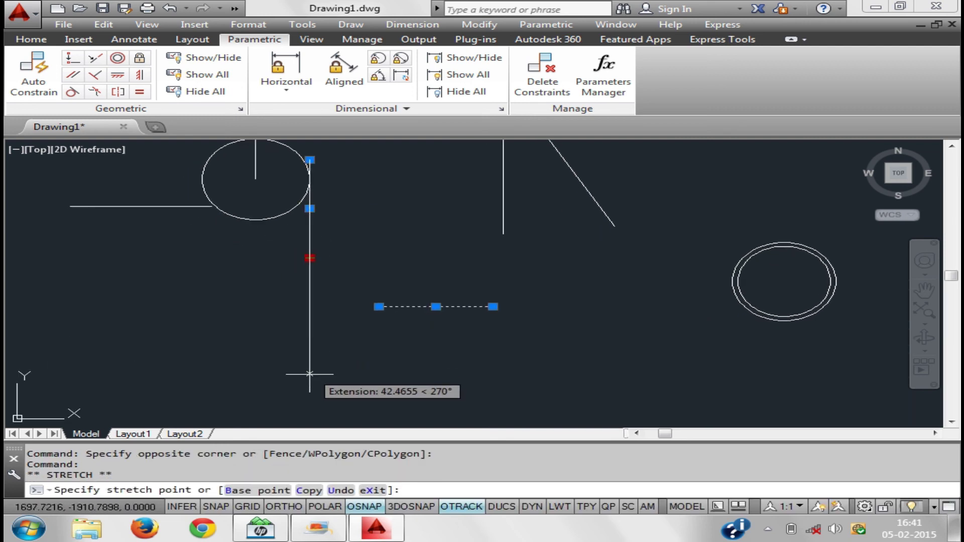
pyautogui.press('Escape')
pyautogui.press('Escape')
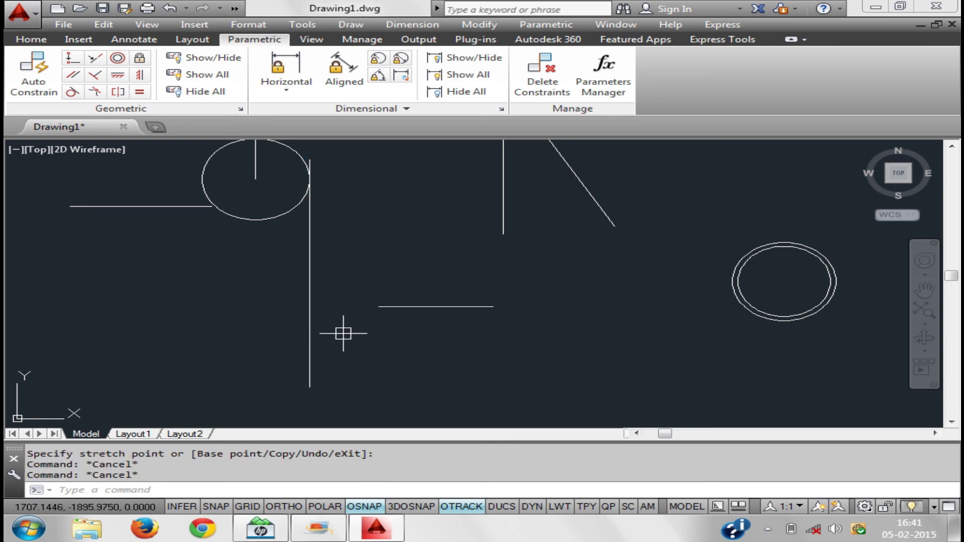
pyautogui.moveTo(344, 333); pyautogui.dragTo(330, 337, button='middle')
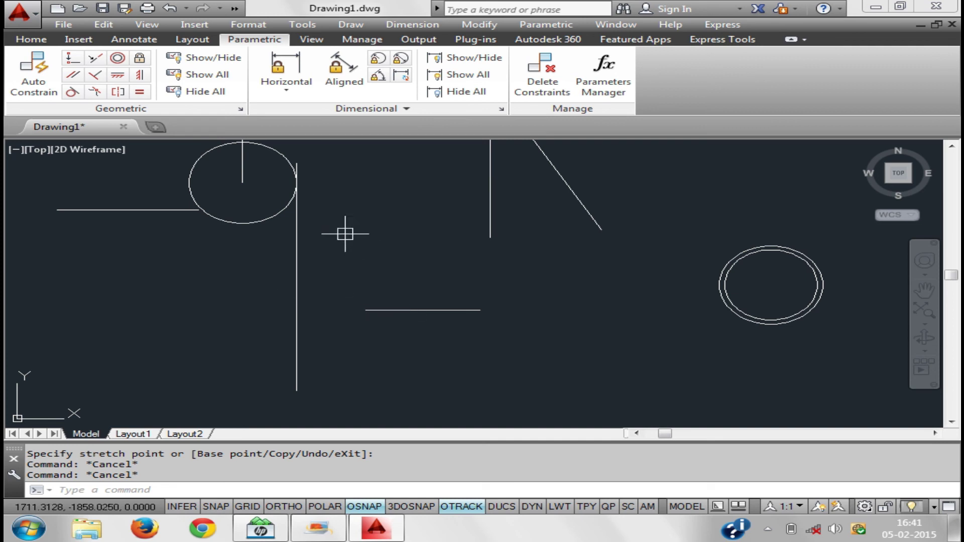
# Make the two horizontal lines symmetric about the long vertical line
pyautogui.click(117, 91)
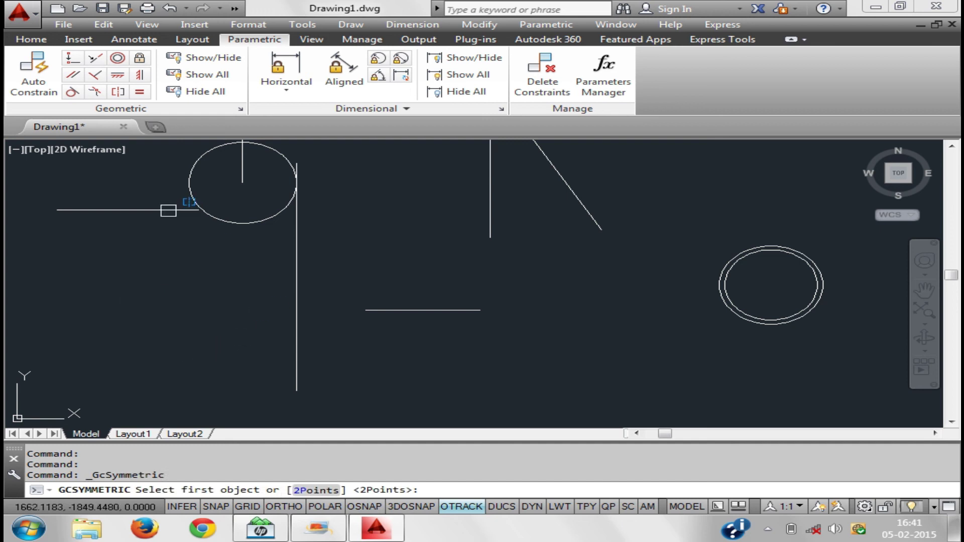
pyautogui.click(169, 210)
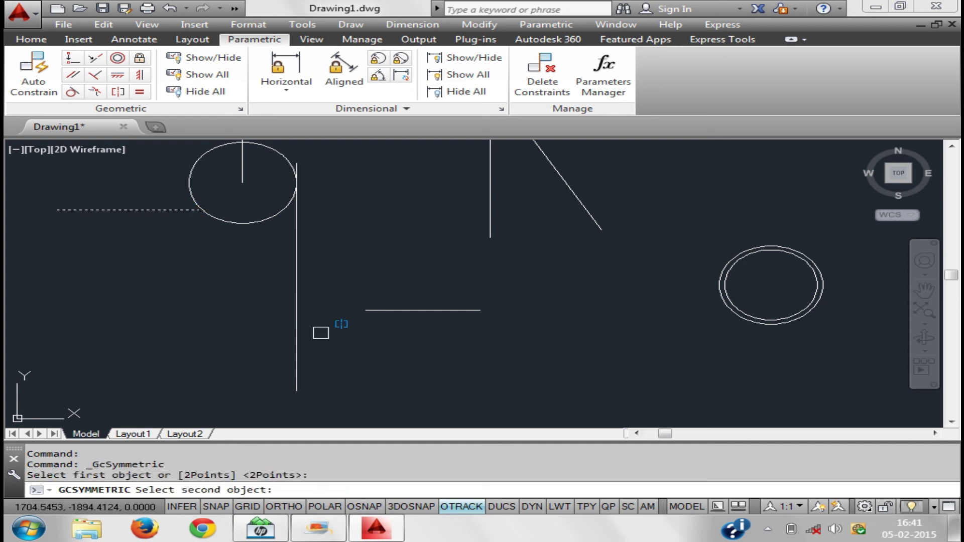
pyautogui.click(387, 311)
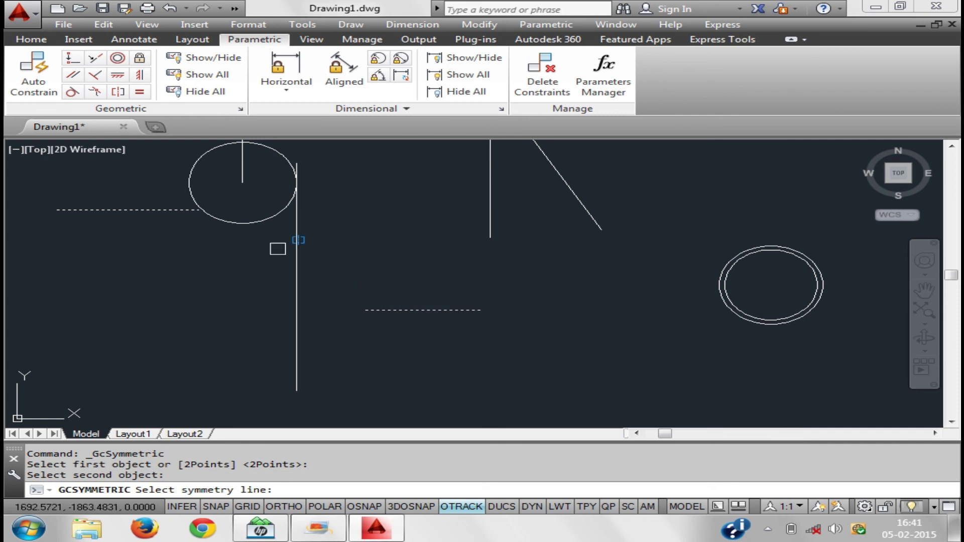
pyautogui.click(297, 268)
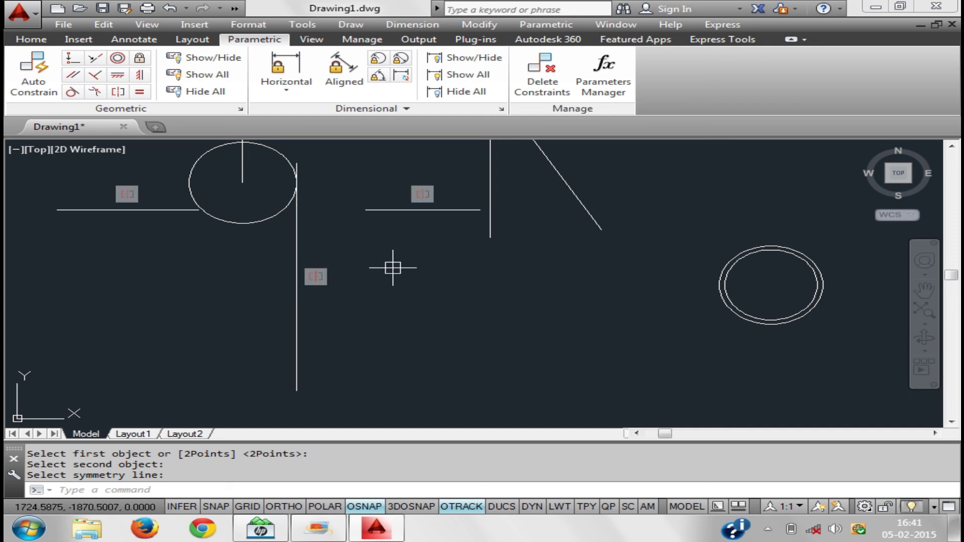
pyautogui.scroll(-2, 283, 314)
pyautogui.moveTo(351, 327); pyautogui.dragTo(309, 314, button='middle')
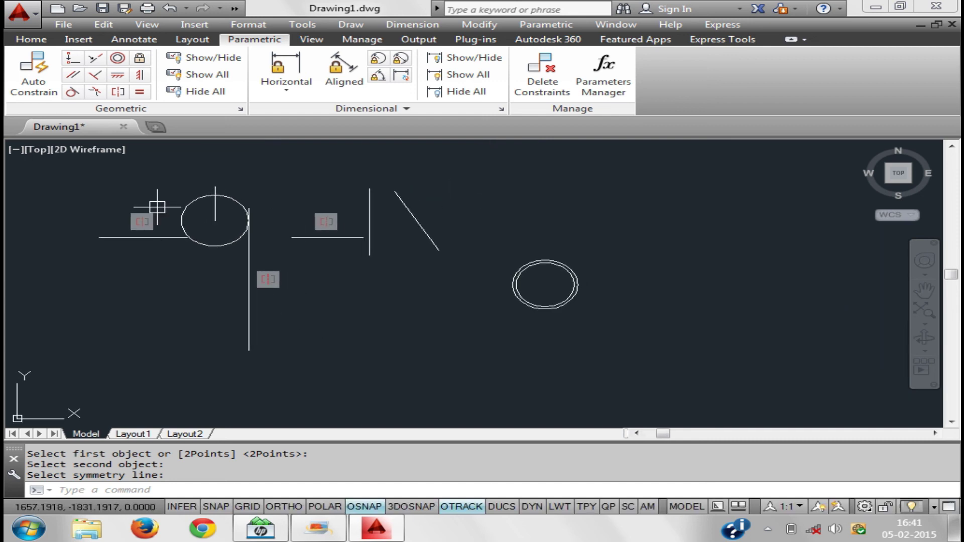
# Apply a Fix constraint to the diagonal line
pyautogui.click(146, 59)
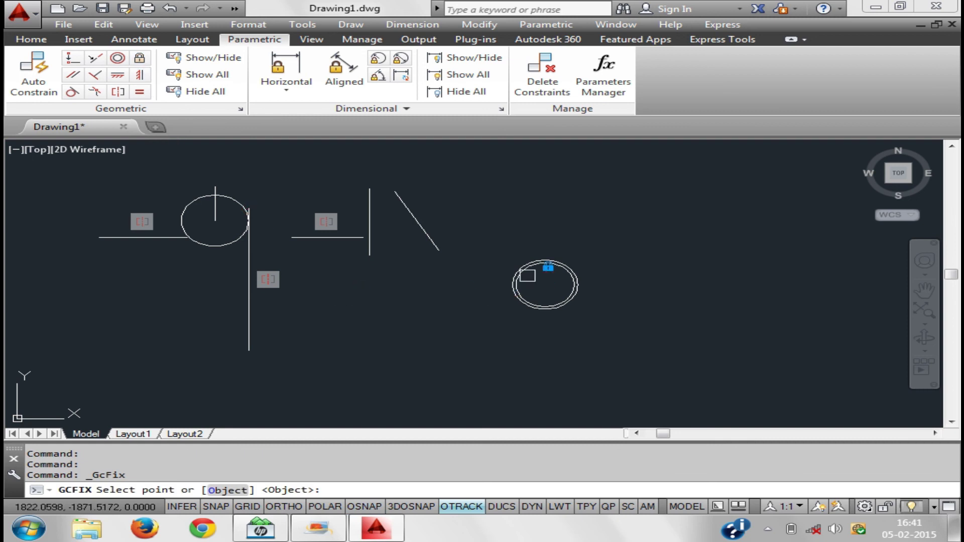
pyautogui.click(437, 248)
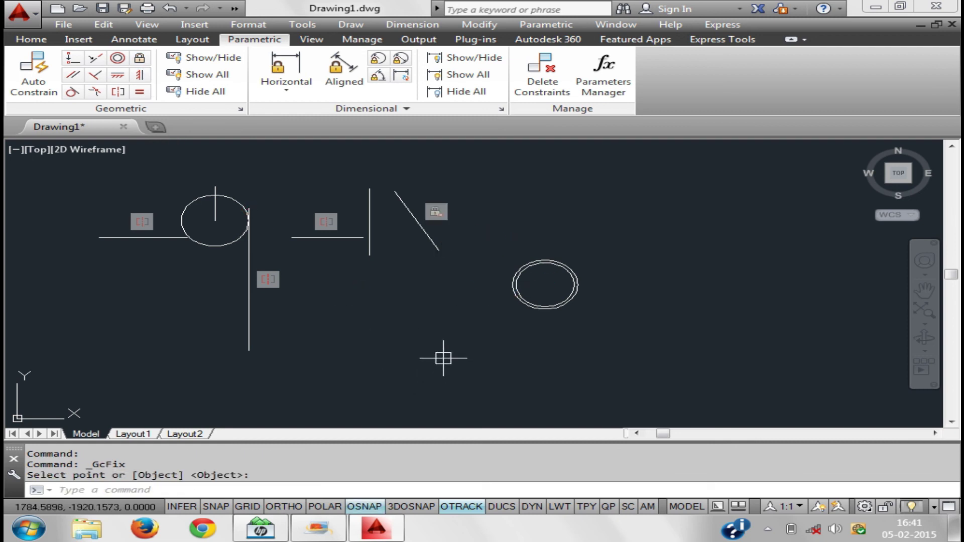
pyautogui.moveTo(395, 324); pyautogui.dragTo(408, 327, button='middle')
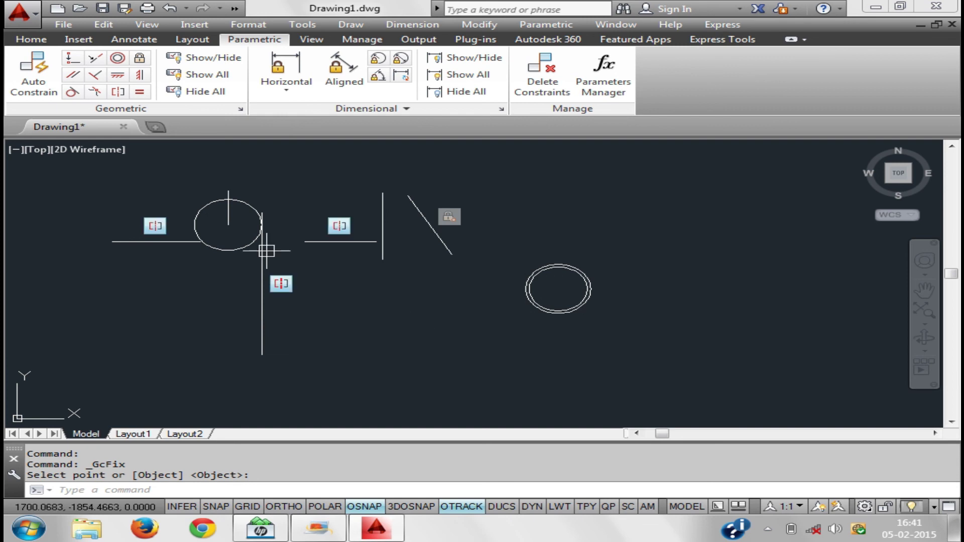
pyautogui.click(33, 74)
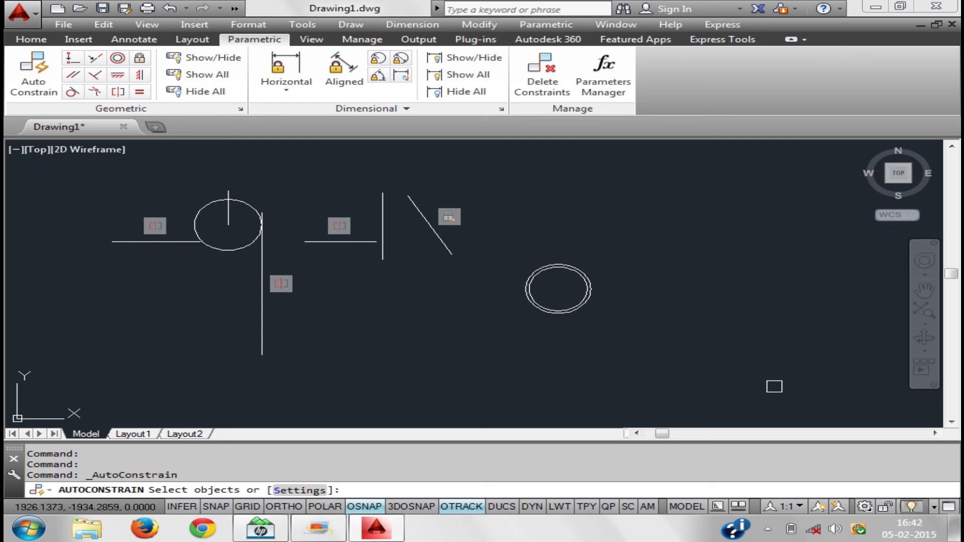
# Auto Constrain all nine objects via a crossing window, adding 7 constraints
pyautogui.click(774, 386)
pyautogui.click(81, 166)
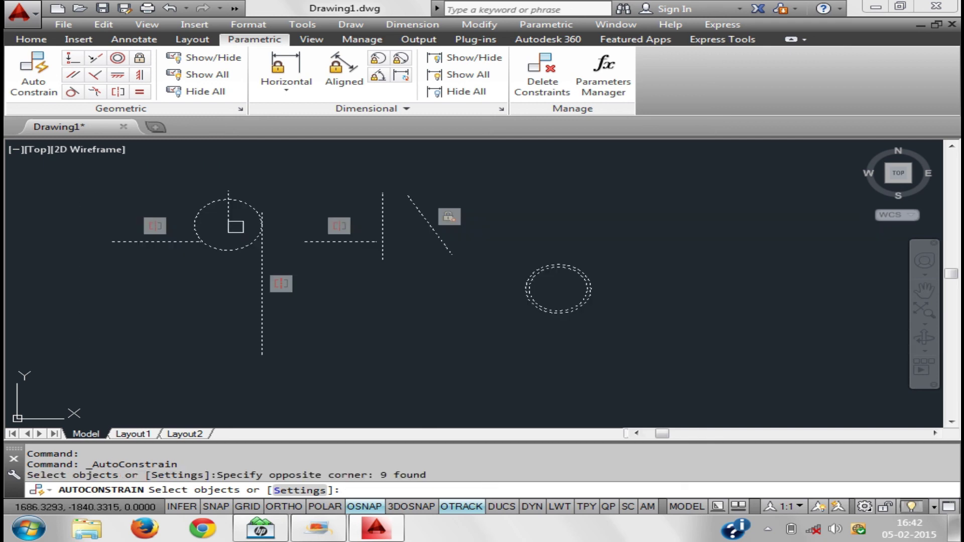
pyautogui.rightClick(236, 227)
pyautogui.click(266, 236)
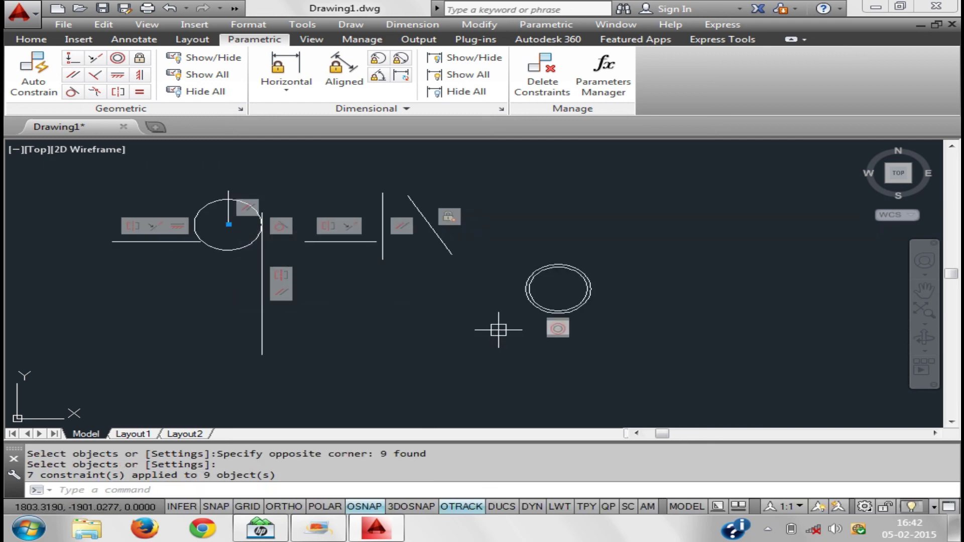
pyautogui.moveTo(498, 329); pyautogui.dragTo(534, 320, button='middle')
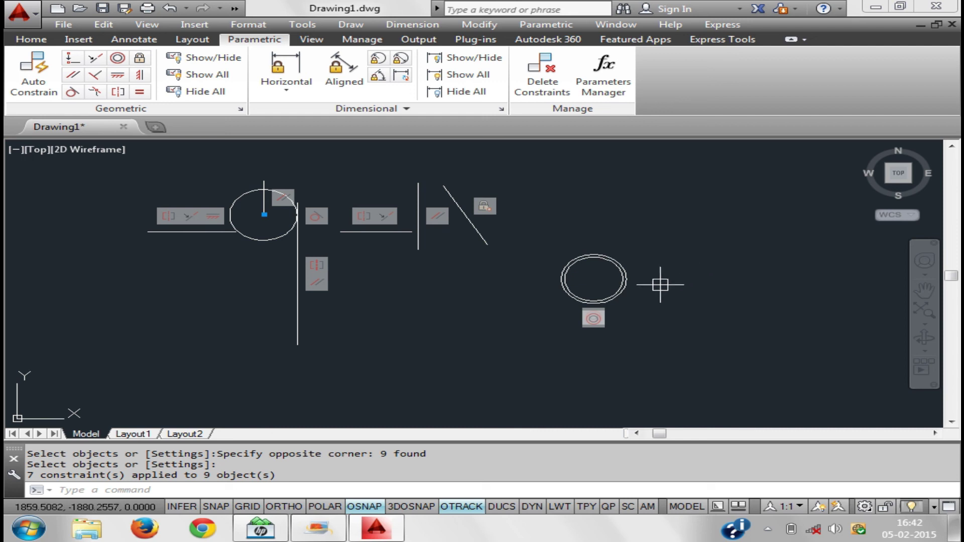
pyautogui.moveTo(527, 351); pyautogui.dragTo(560, 352, button='middle')
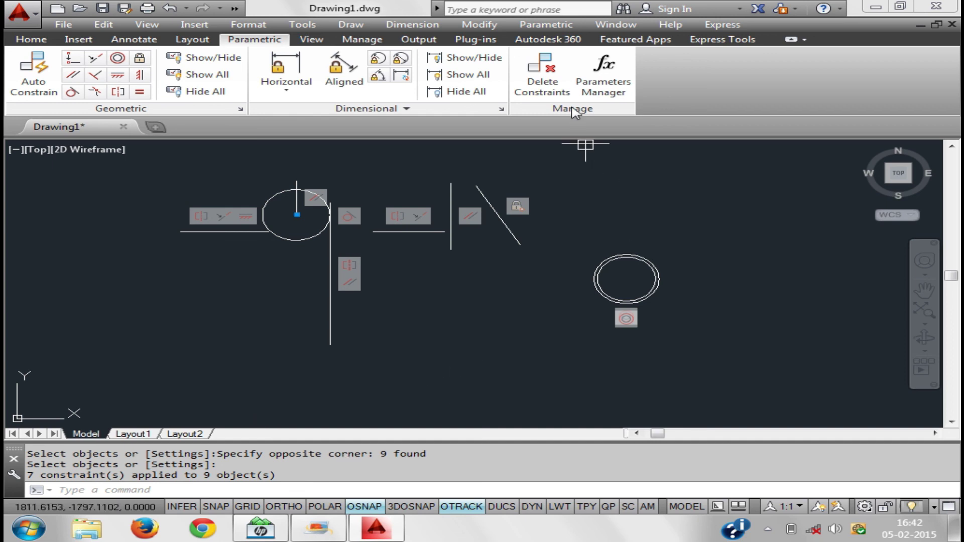
pyautogui.click(542, 70)
pyautogui.click(809, 385)
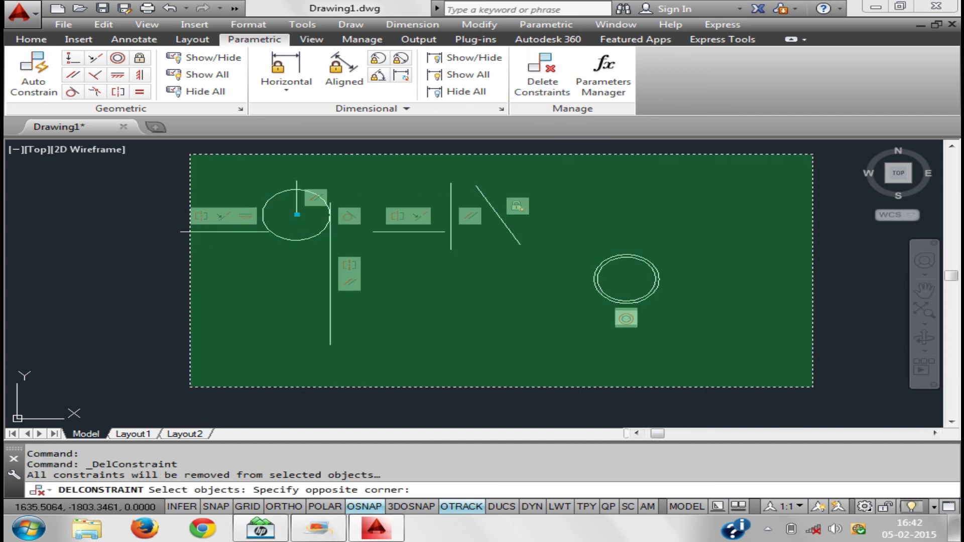
# Strip all 9 constraints, then window-select every object from the Home tab
pyautogui.click(167, 149)
pyautogui.press('Return')
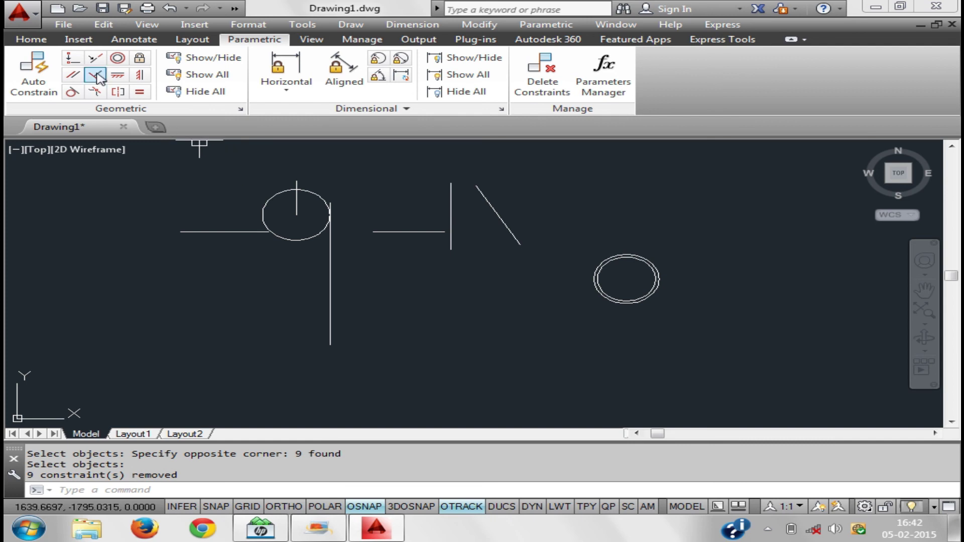
pyautogui.click(32, 41)
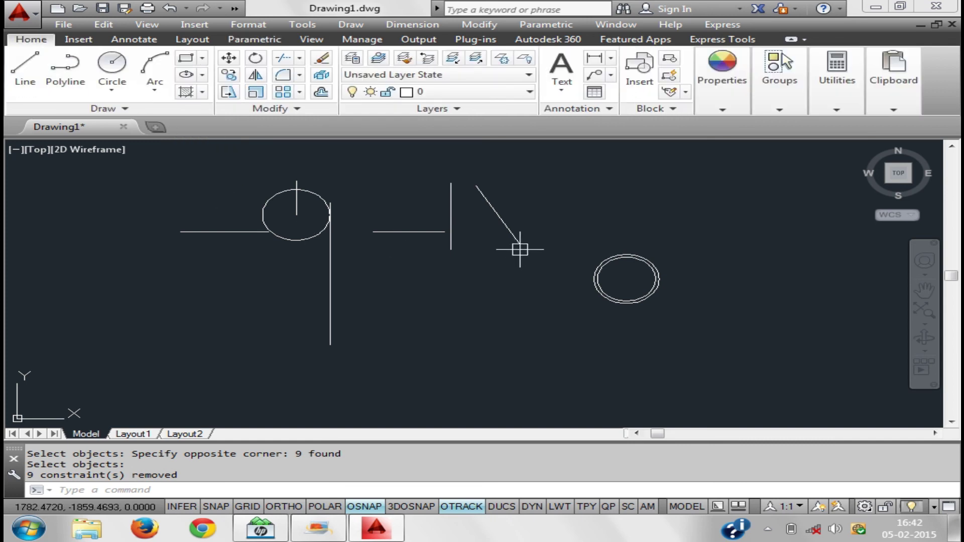
pyautogui.moveTo(524, 253); pyautogui.dragTo(513, 270, button='middle')
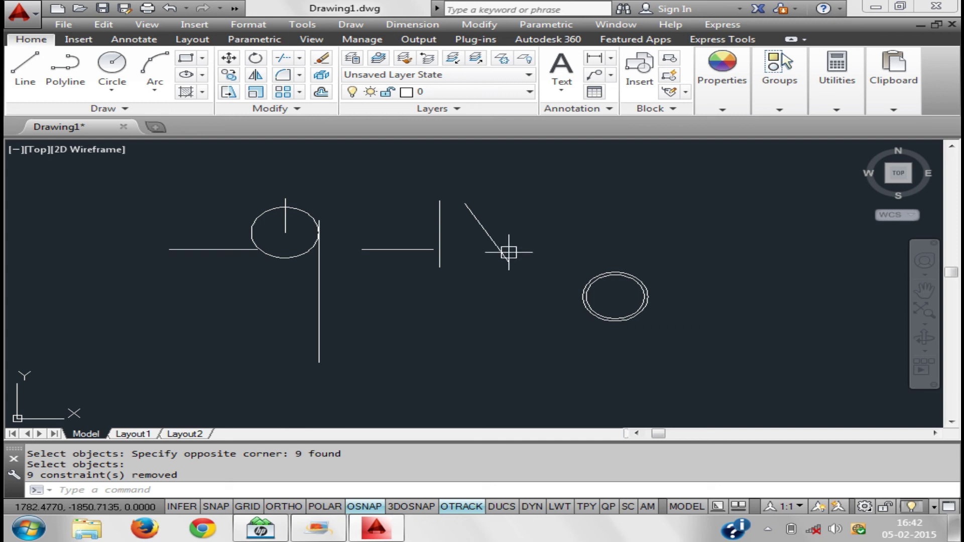
pyautogui.moveTo(513, 294); pyautogui.dragTo(521, 301, button='middle')
pyautogui.click(787, 404)
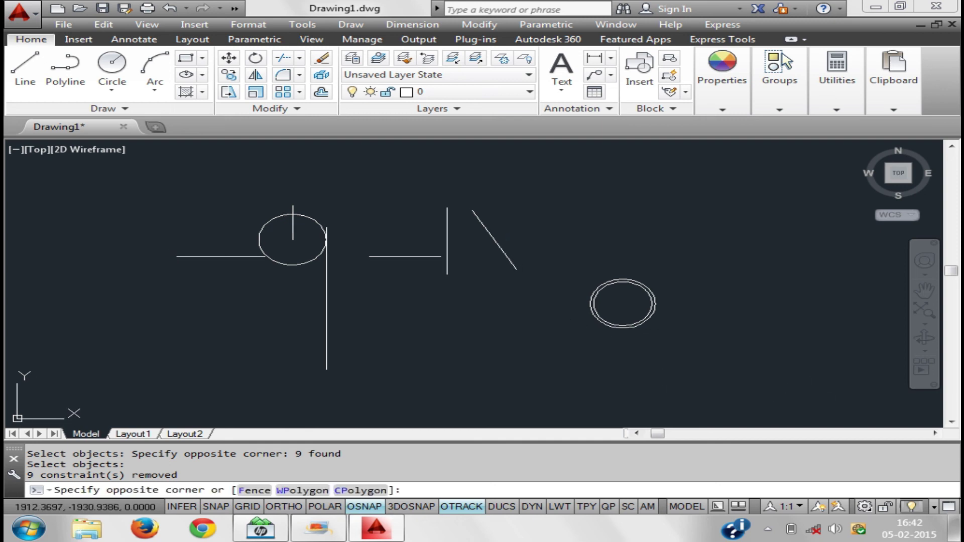
pyautogui.click(126, 168)
pyautogui.moveTo(447, 207)
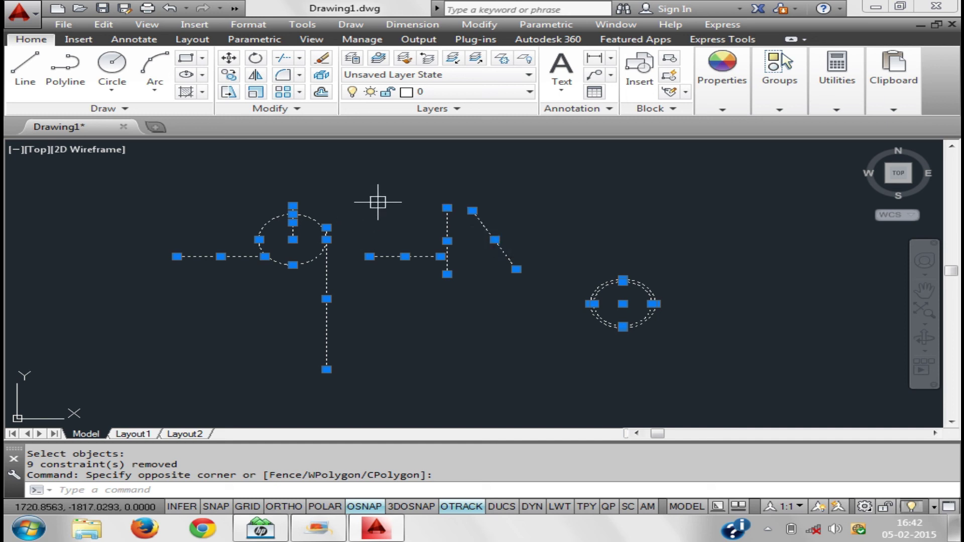
# Delete all nine selected objects to empty the drawing area
pyautogui.press('Delete')
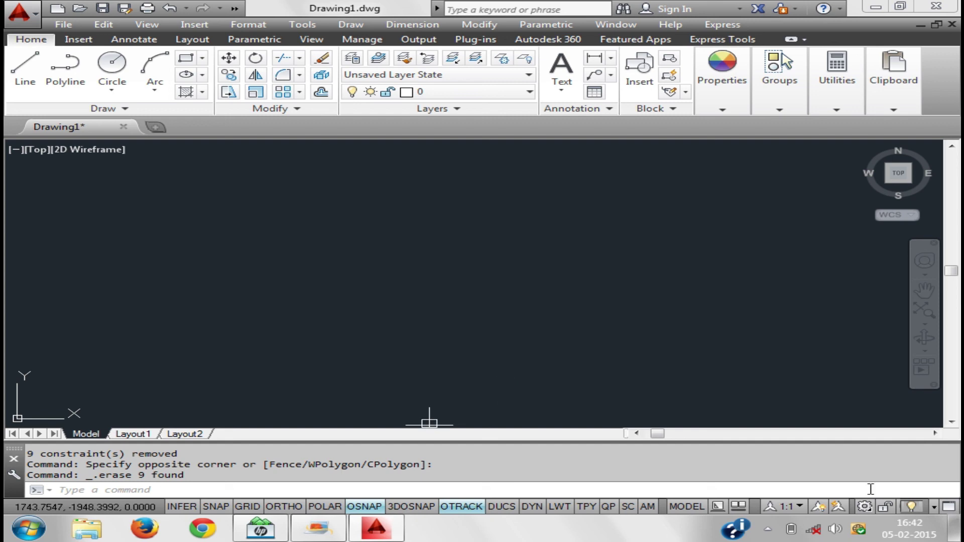
pyautogui.click(769, 529)
pyautogui.rightClick(772, 438)
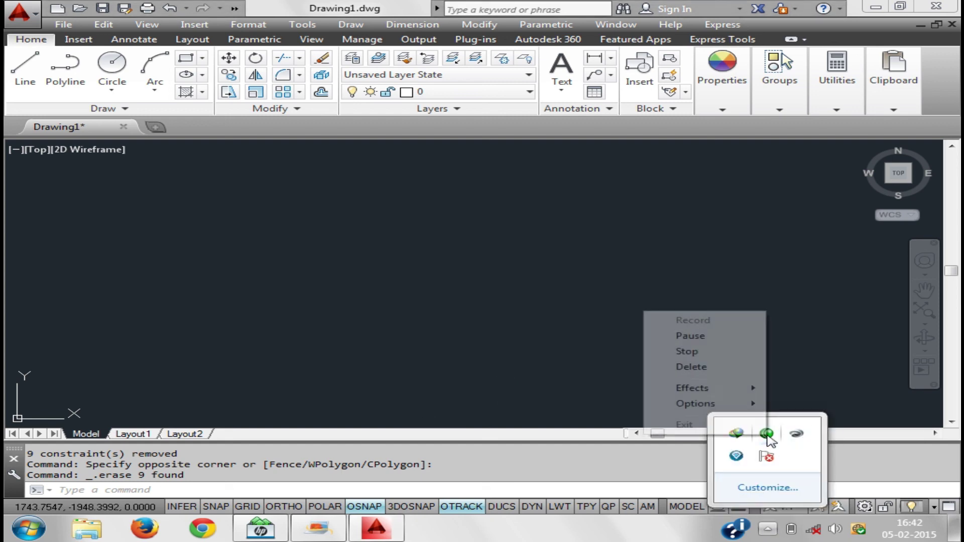
pyautogui.click(717, 358)
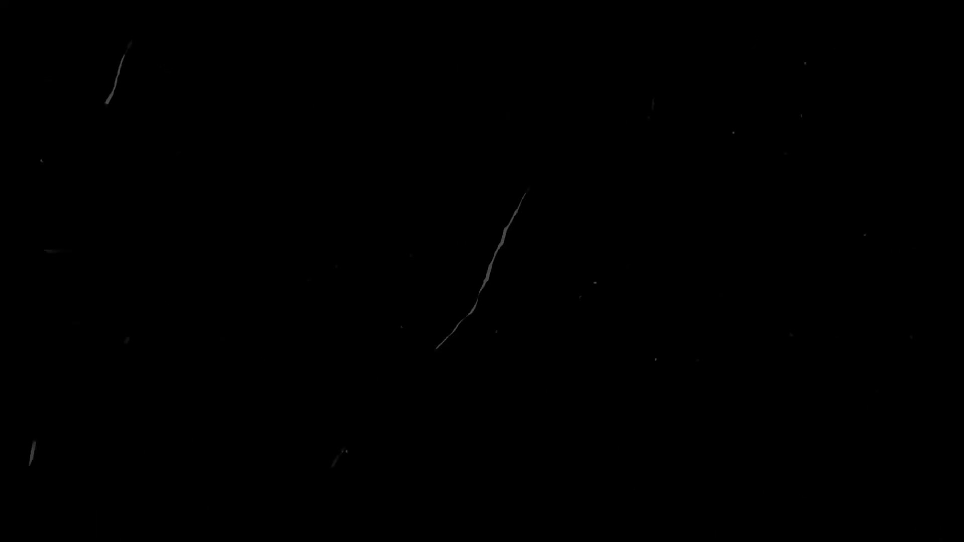